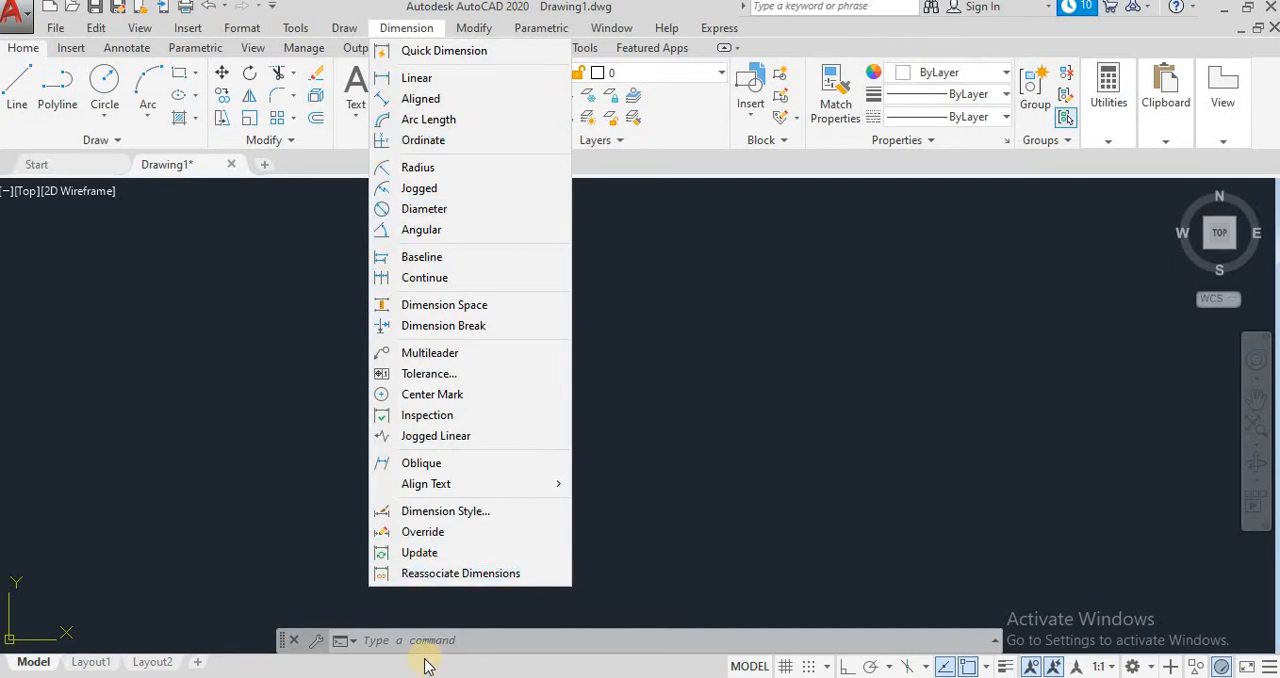
Step: Place a point at coordinates 250,200
click(284, 667)
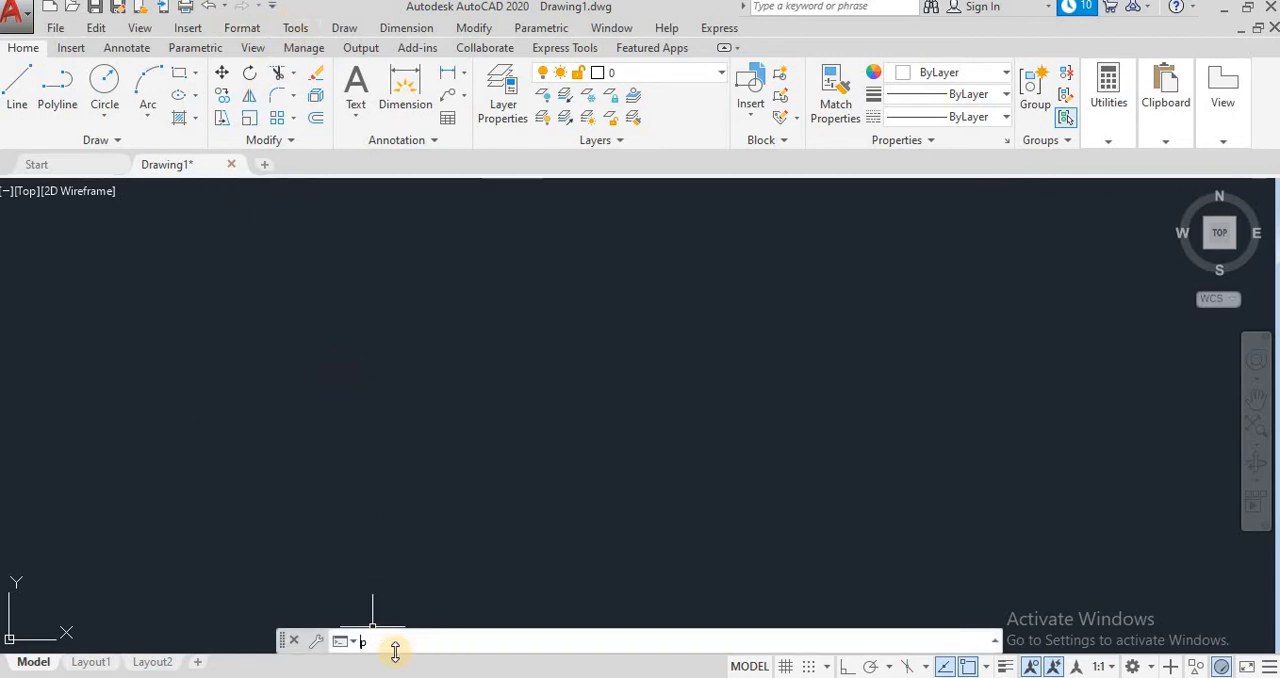
key(Return)
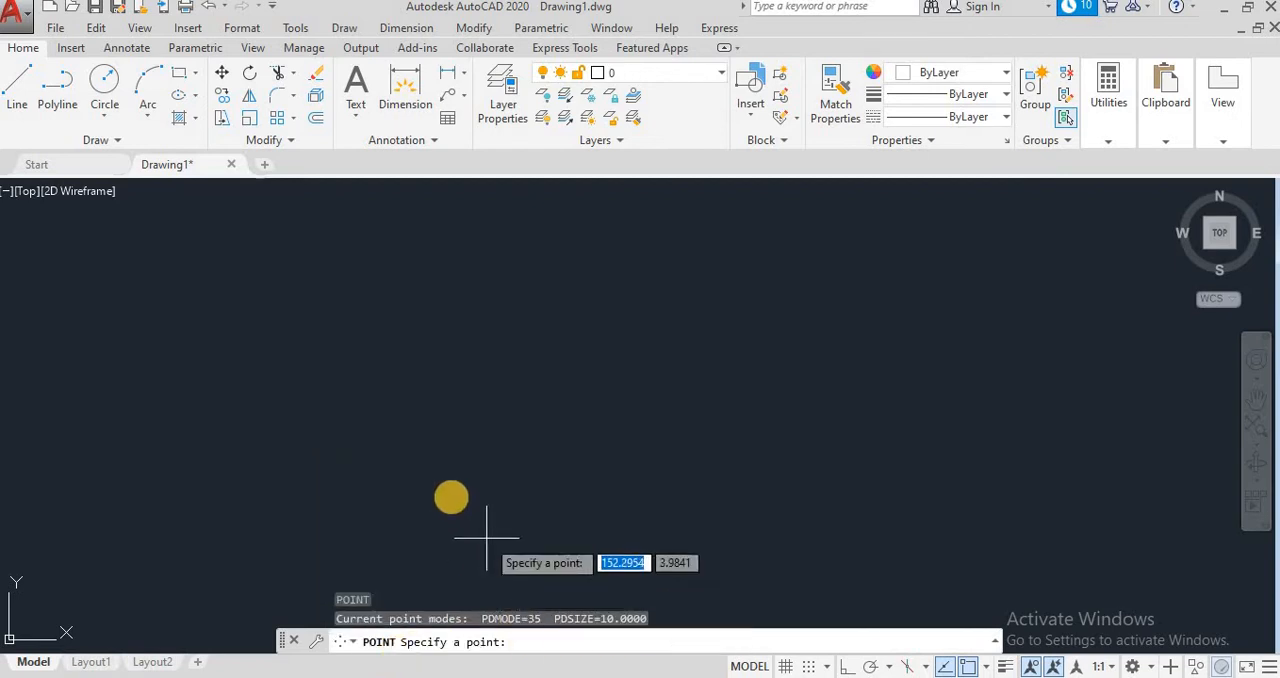
text(250)
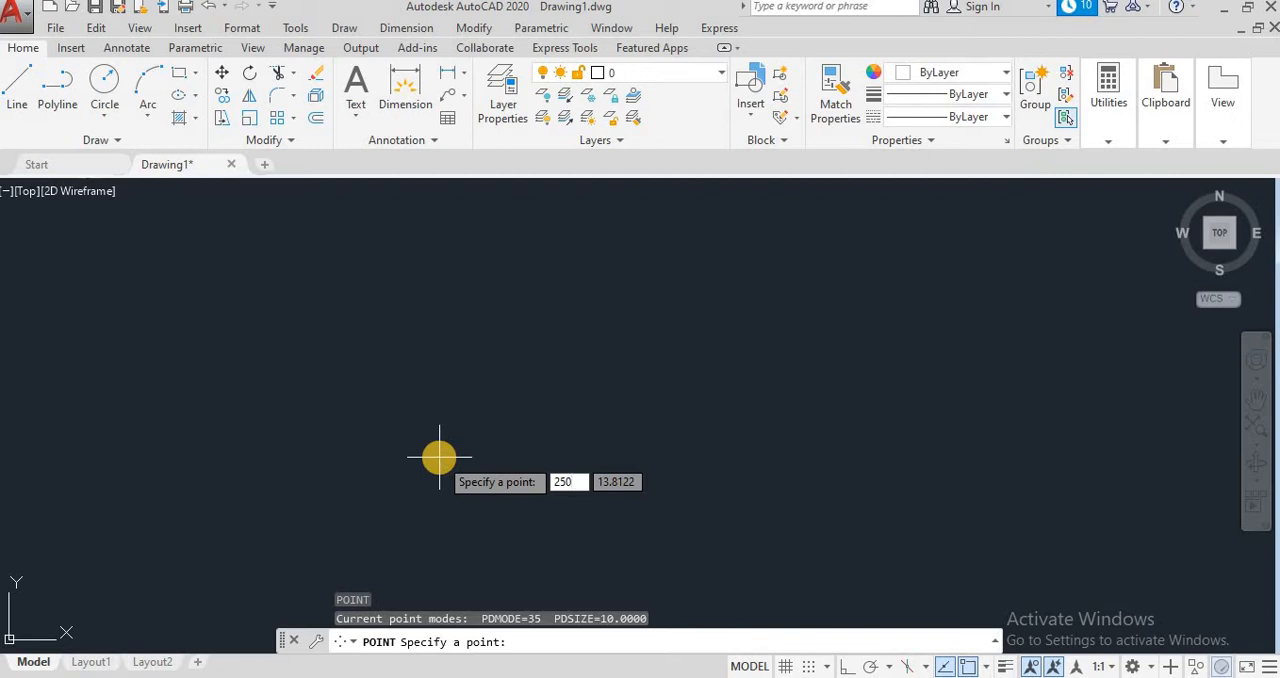
key(Tab)
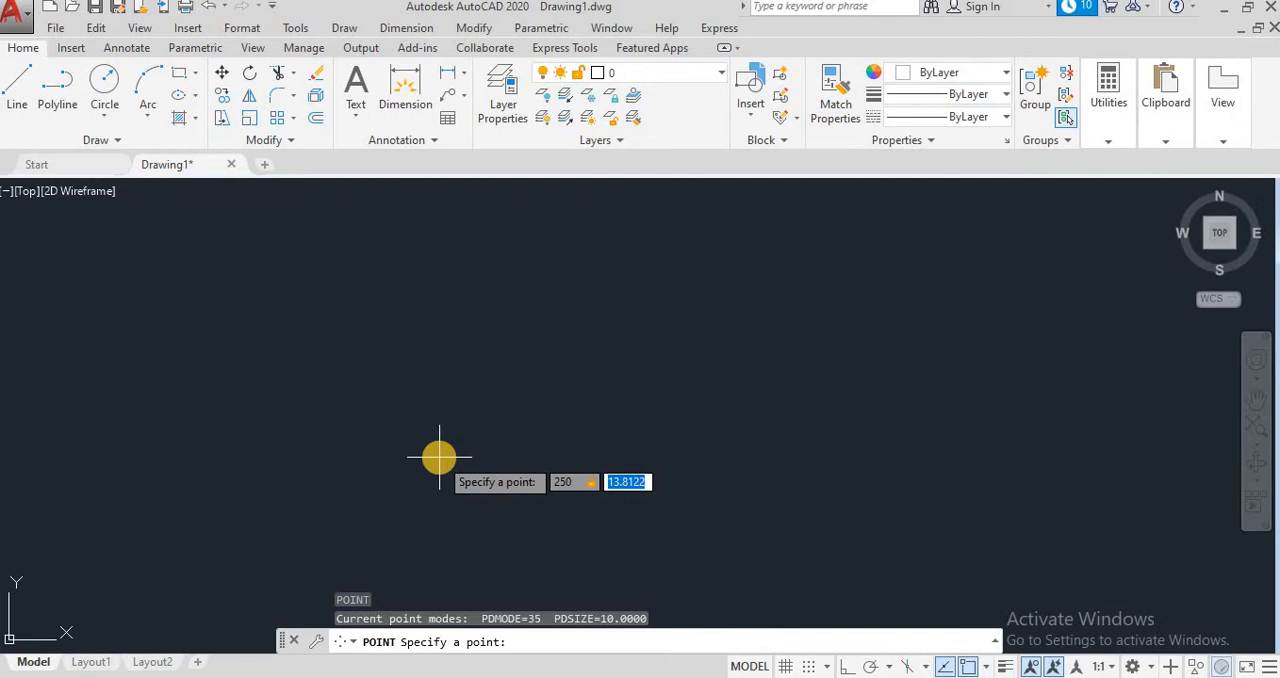
key(Return)
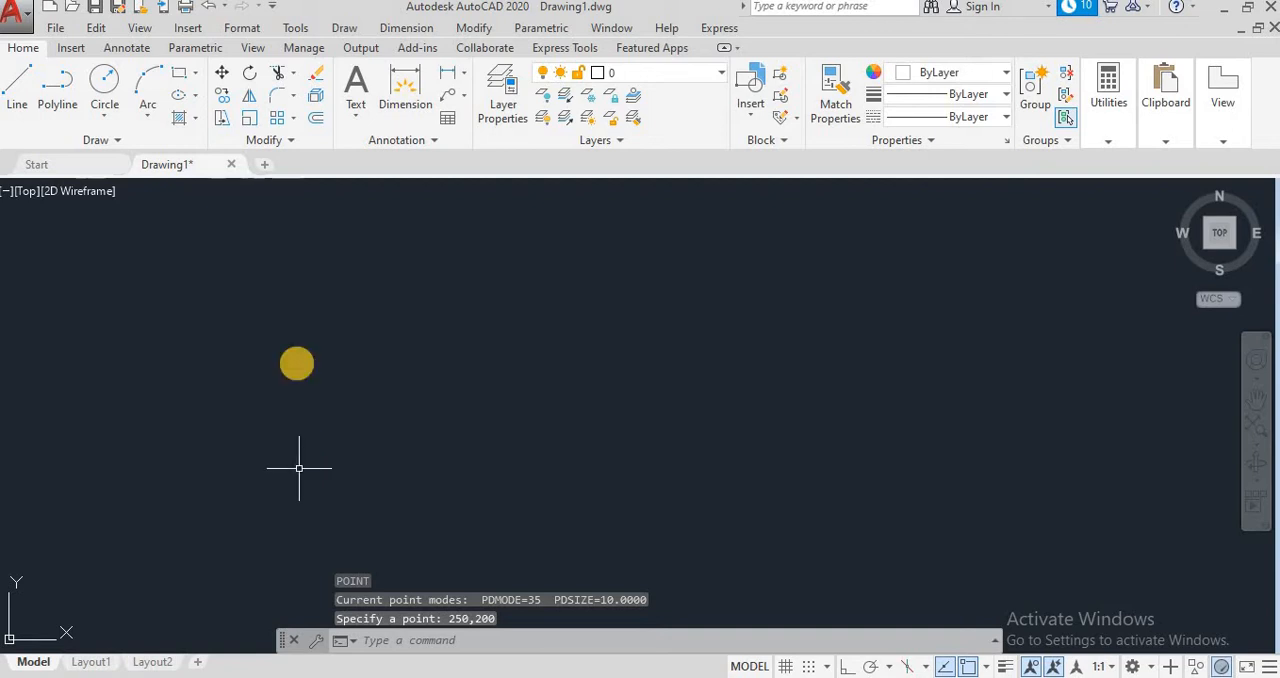
Step: Set the point style to the cross inside a circle and square, with size 10 relative to the screen
scroll(469, 377, down, 5)
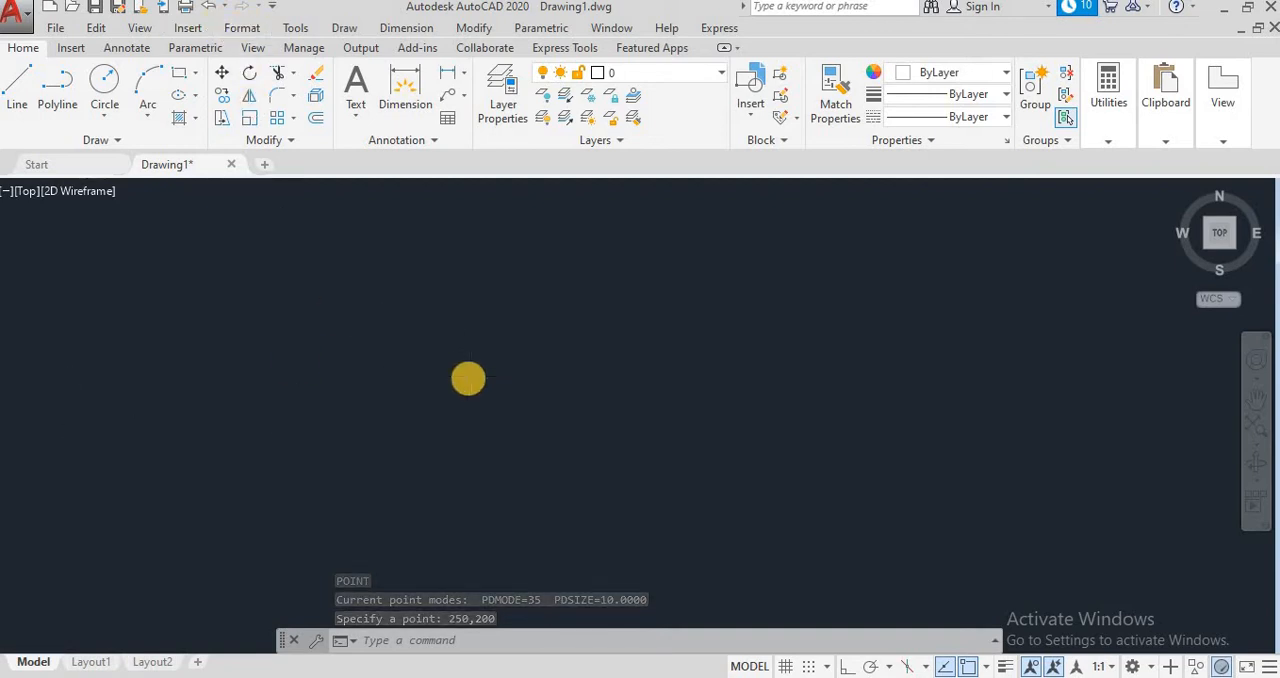
scroll(481, 376, up, 3)
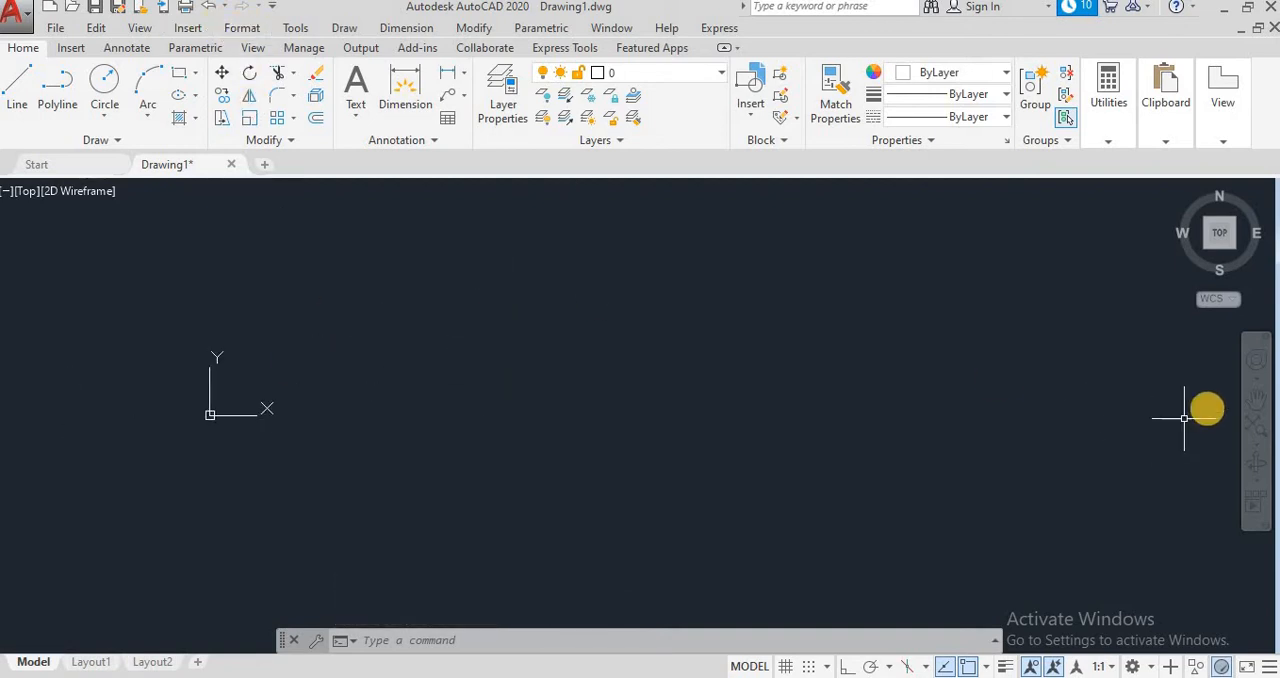
click(1257, 403)
drag(711, 283, 521, 501)
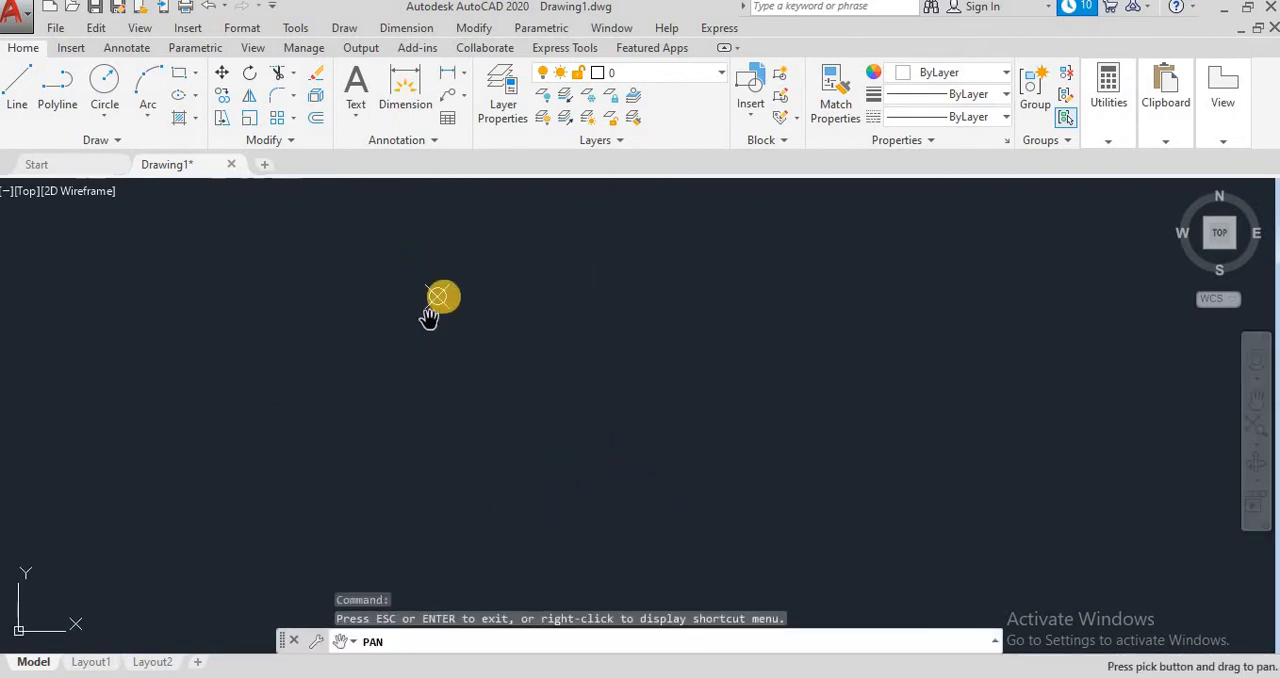
click(245, 27)
click(285, 327)
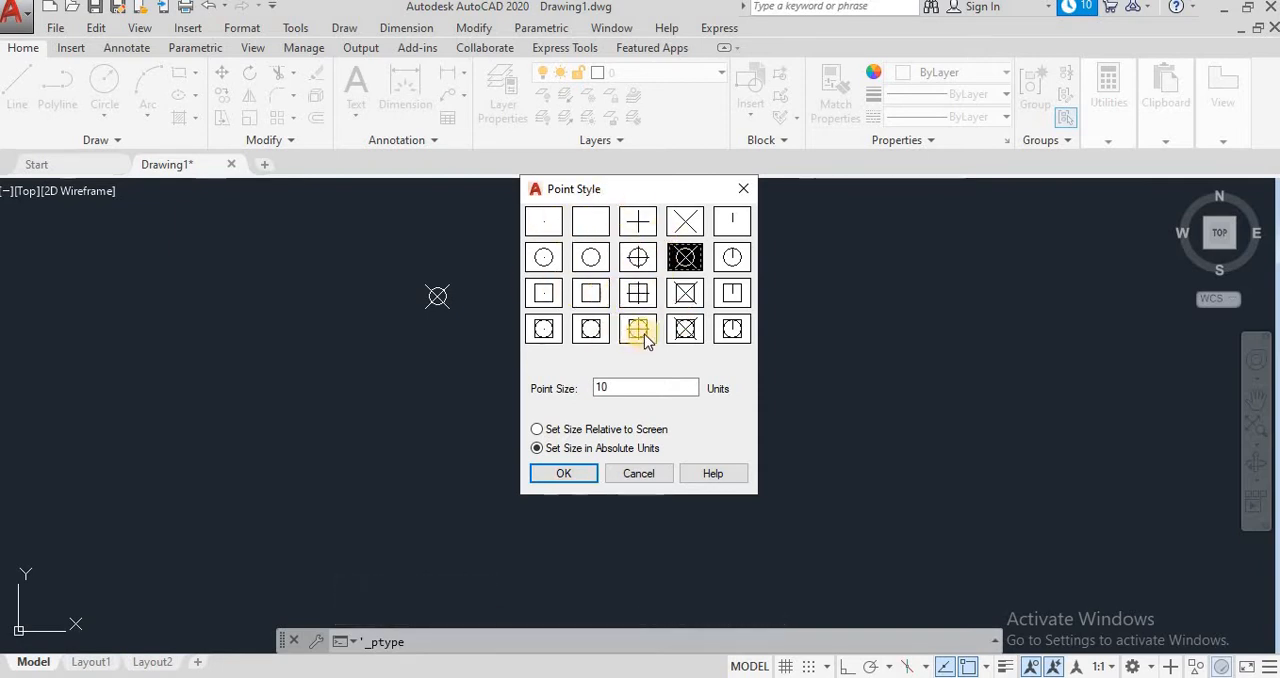
click(638, 329)
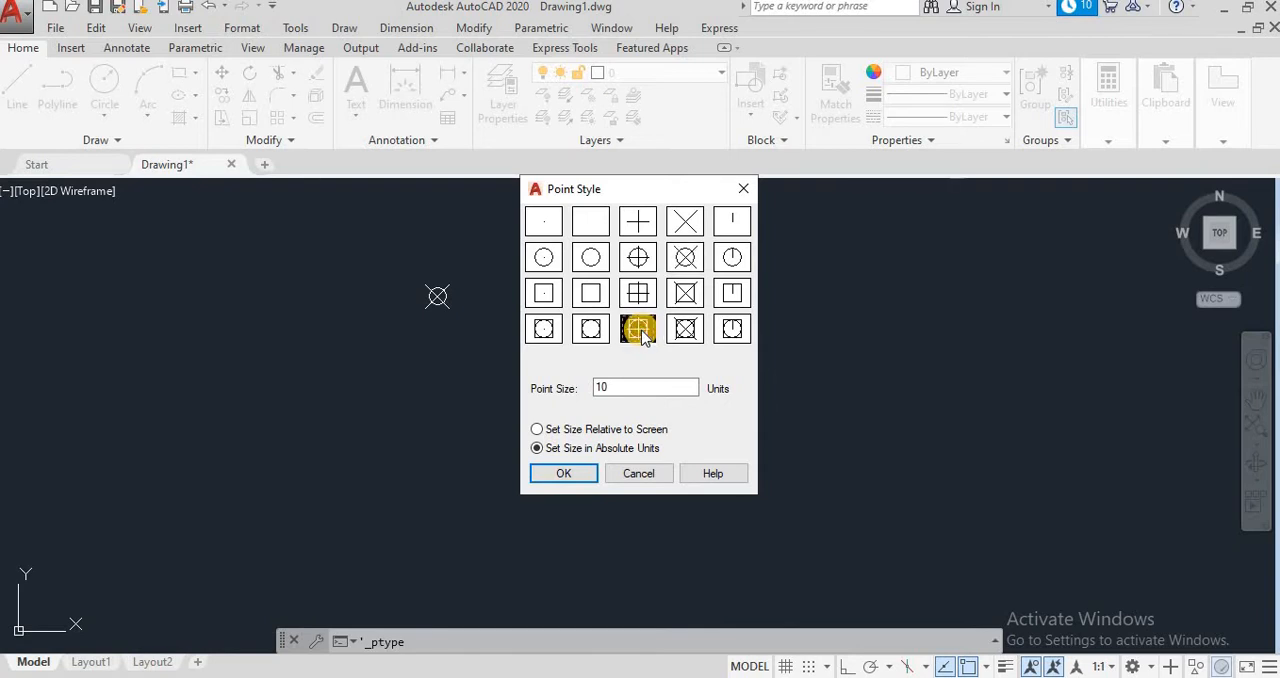
double_click(613, 386)
drag(610, 386, 579, 391)
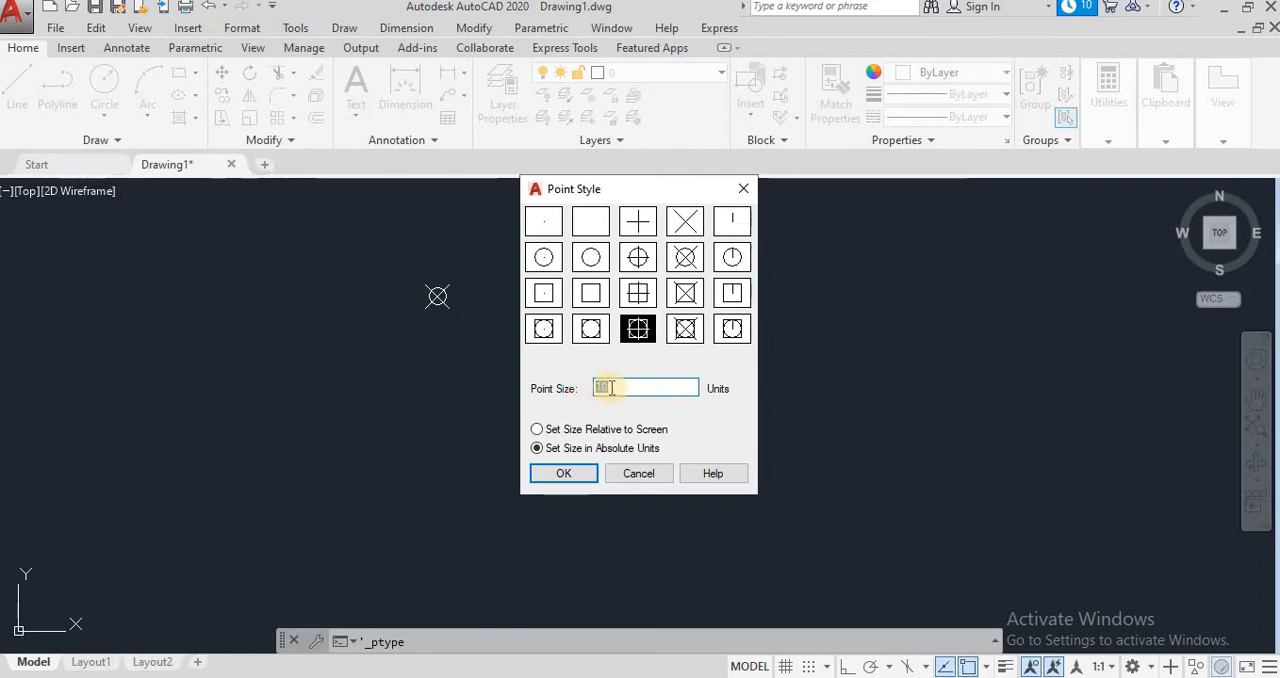
click(565, 429)
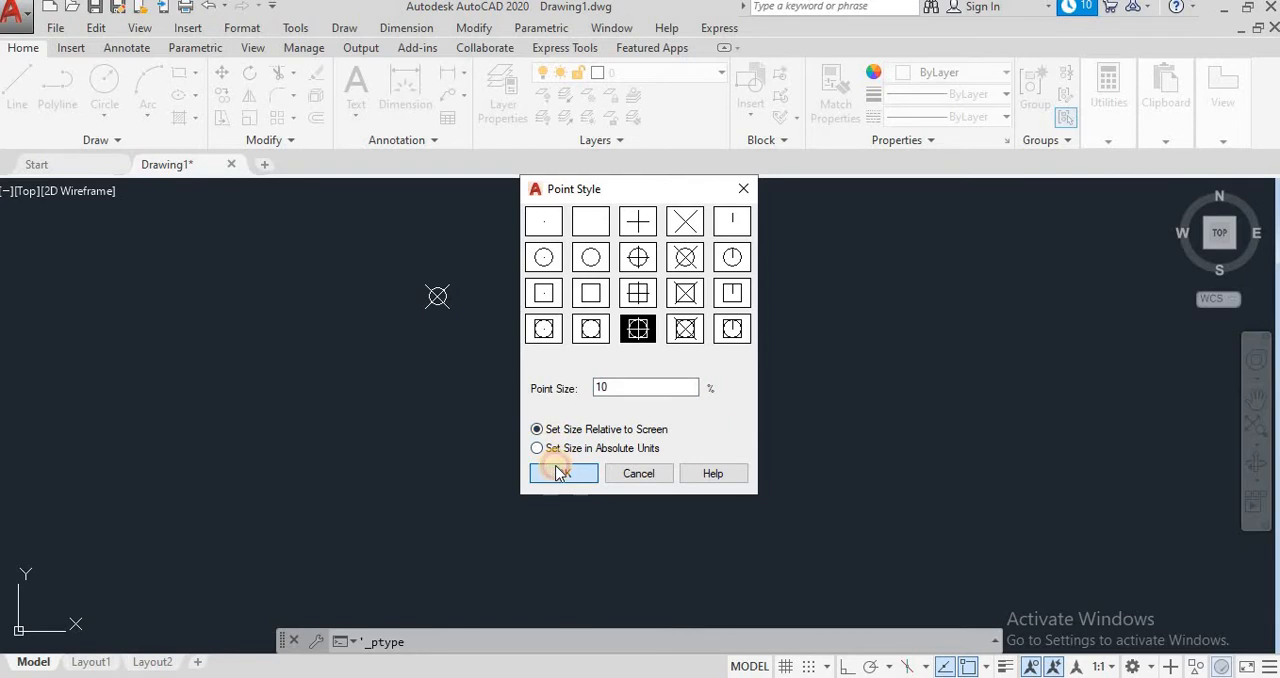
click(562, 473)
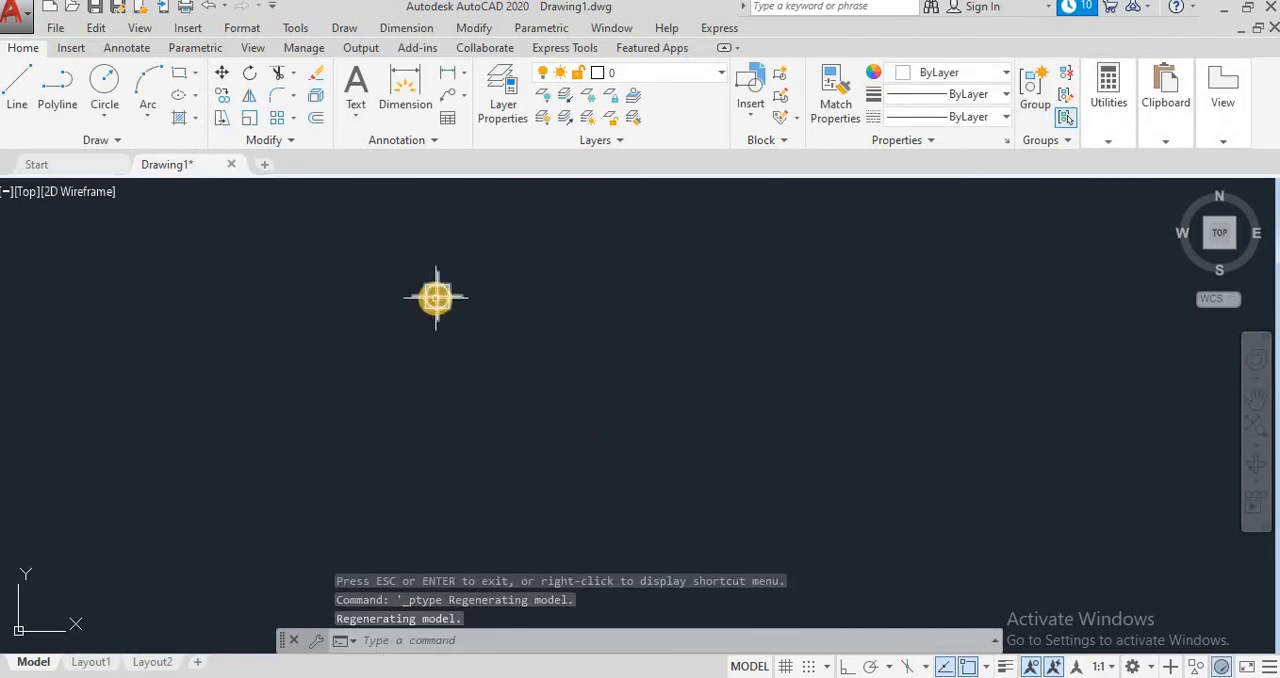
mouse_move(436, 296)
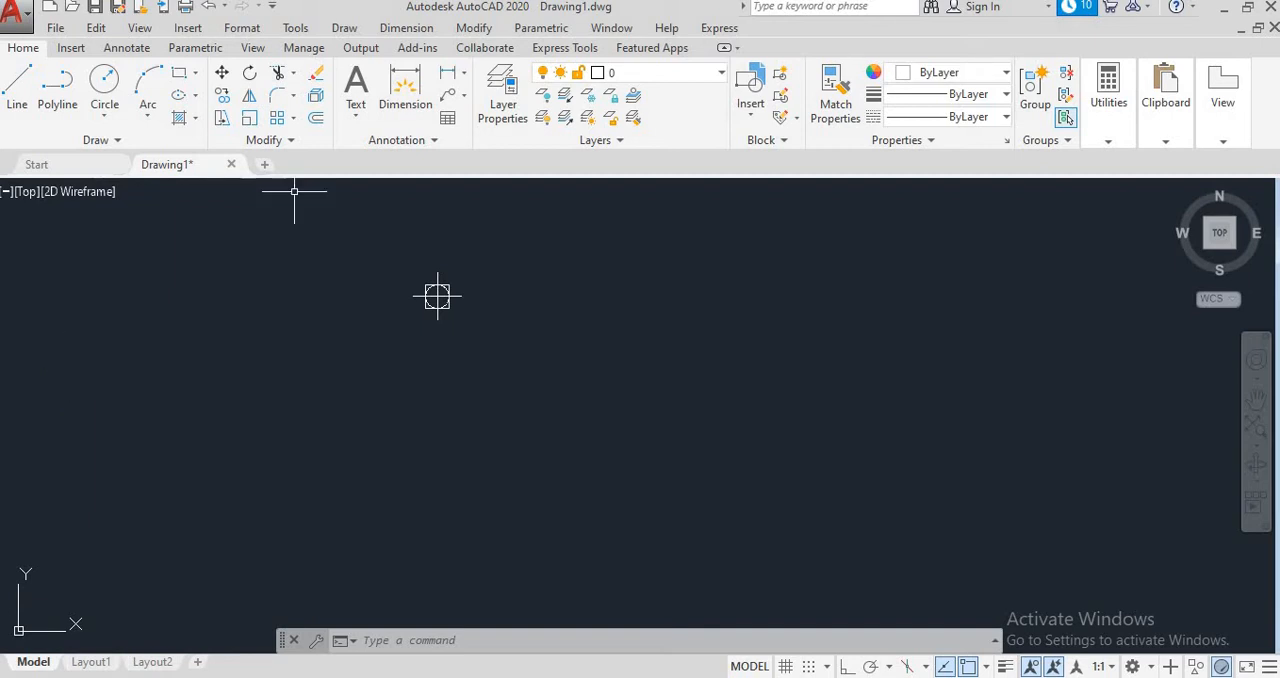
click(406, 28)
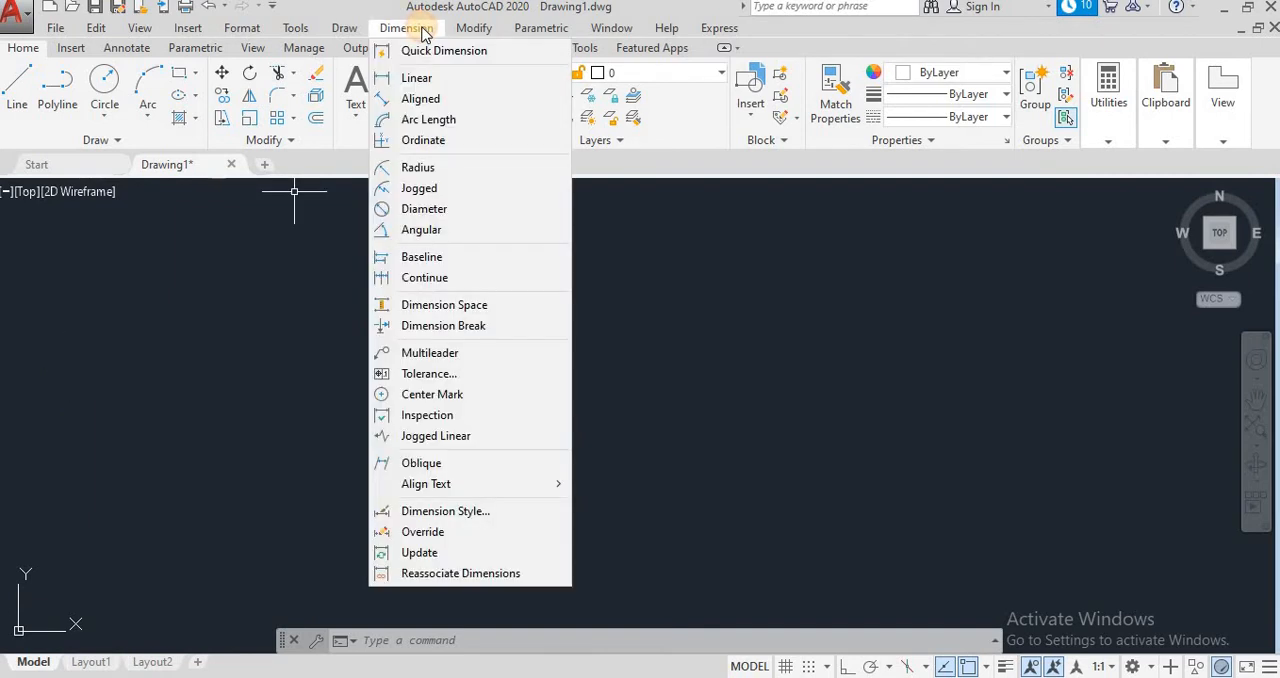
click(423, 139)
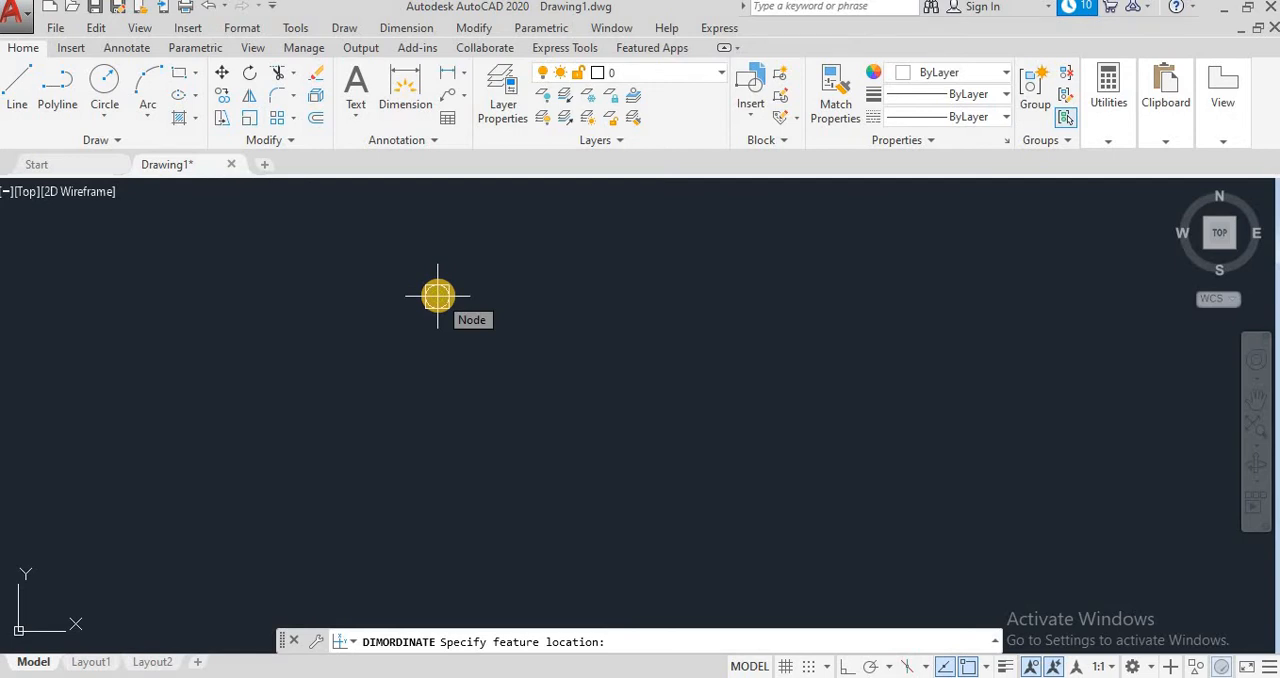
click(437, 296)
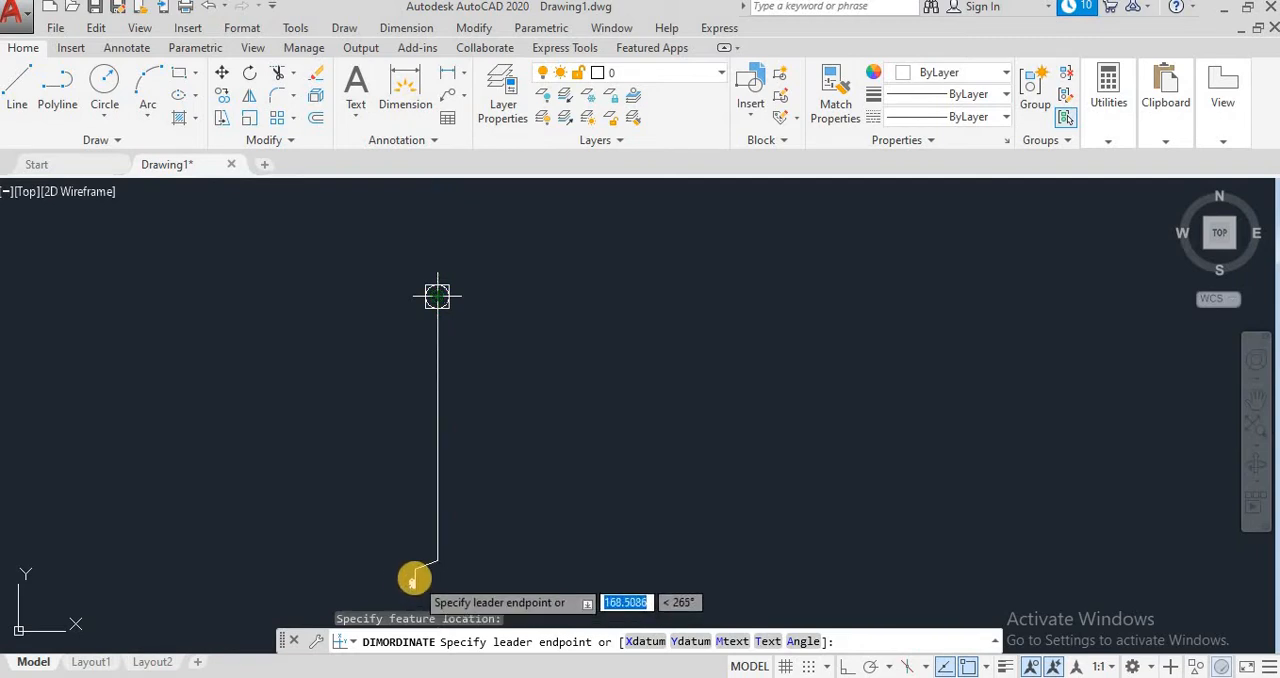
key(Escape)
Step: Open the Standard dimension style for modification and set its dimension line color to Yellow
click(402, 28)
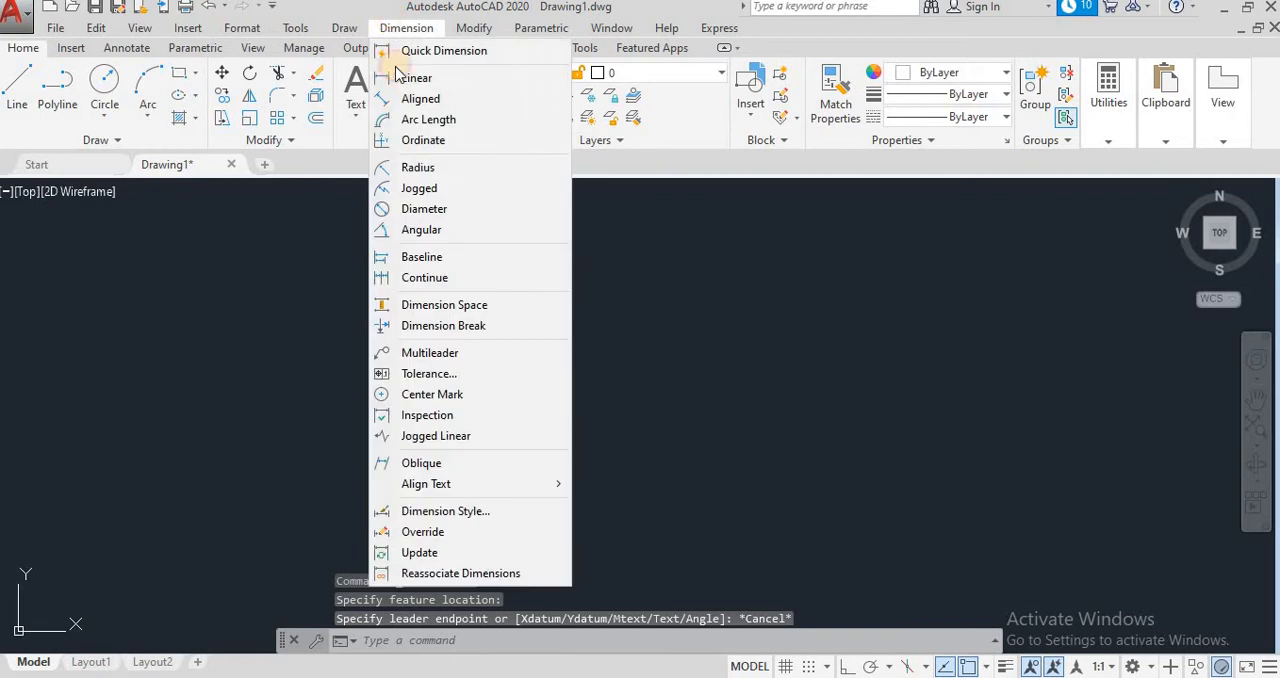
click(445, 511)
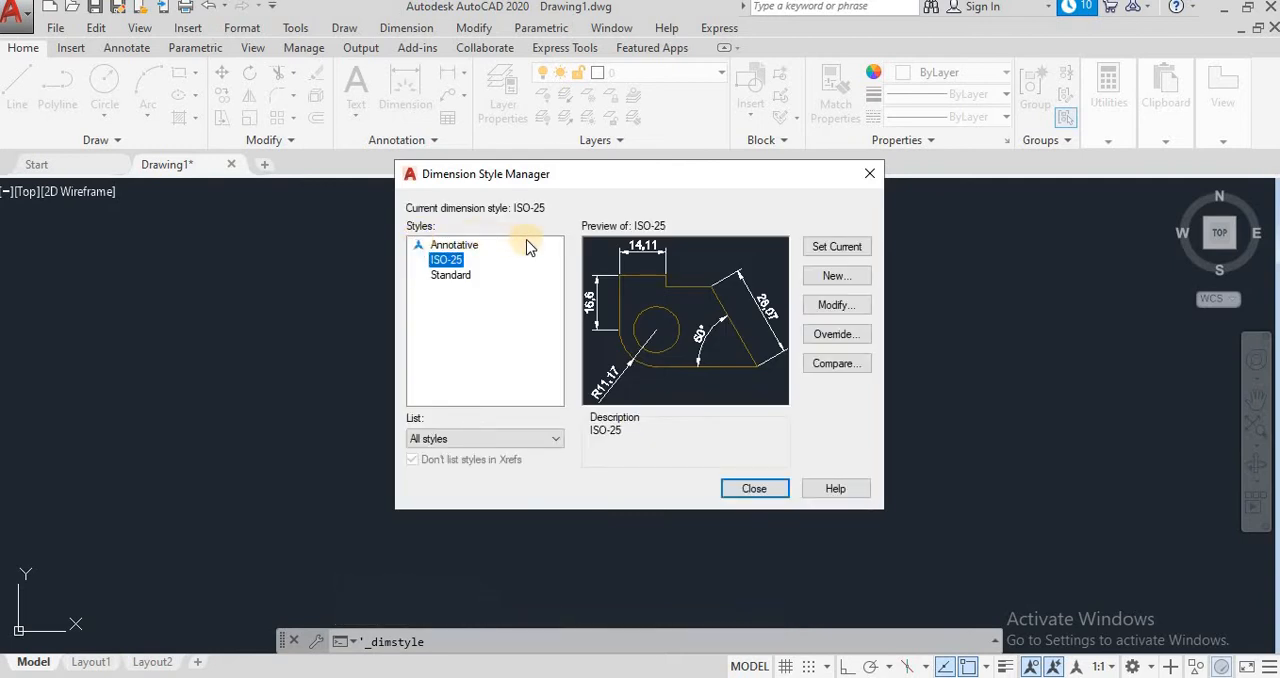
click(451, 275)
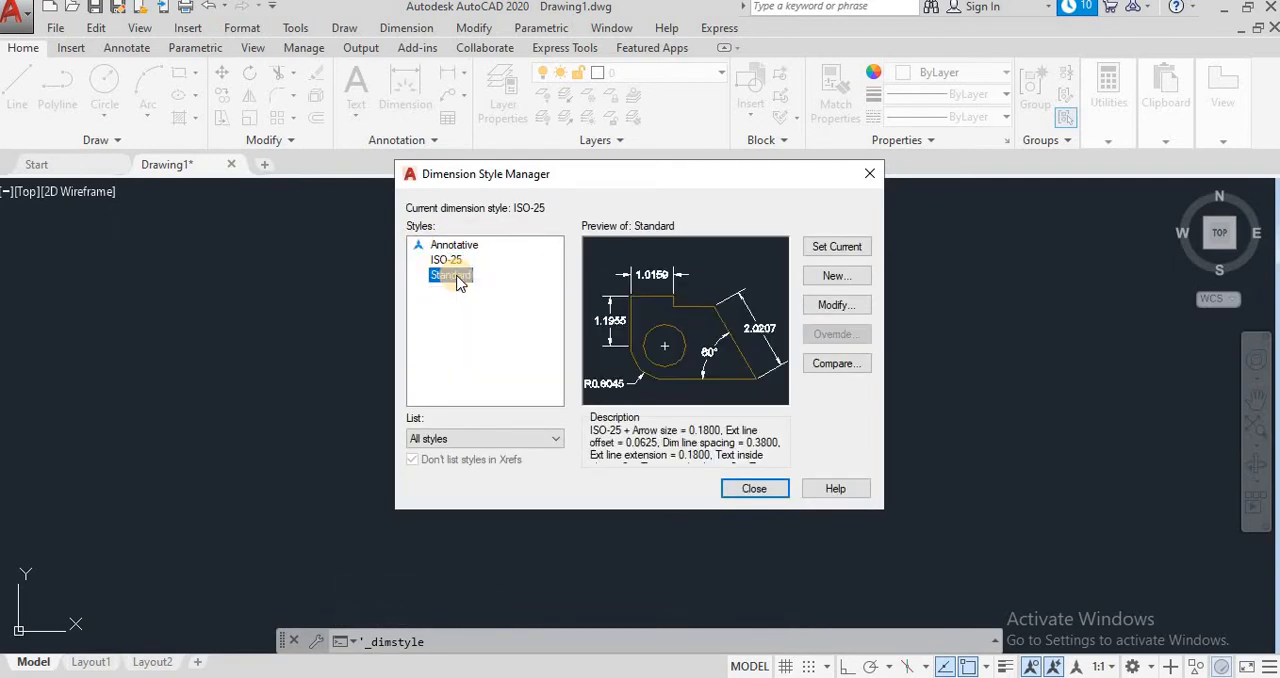
click(835, 305)
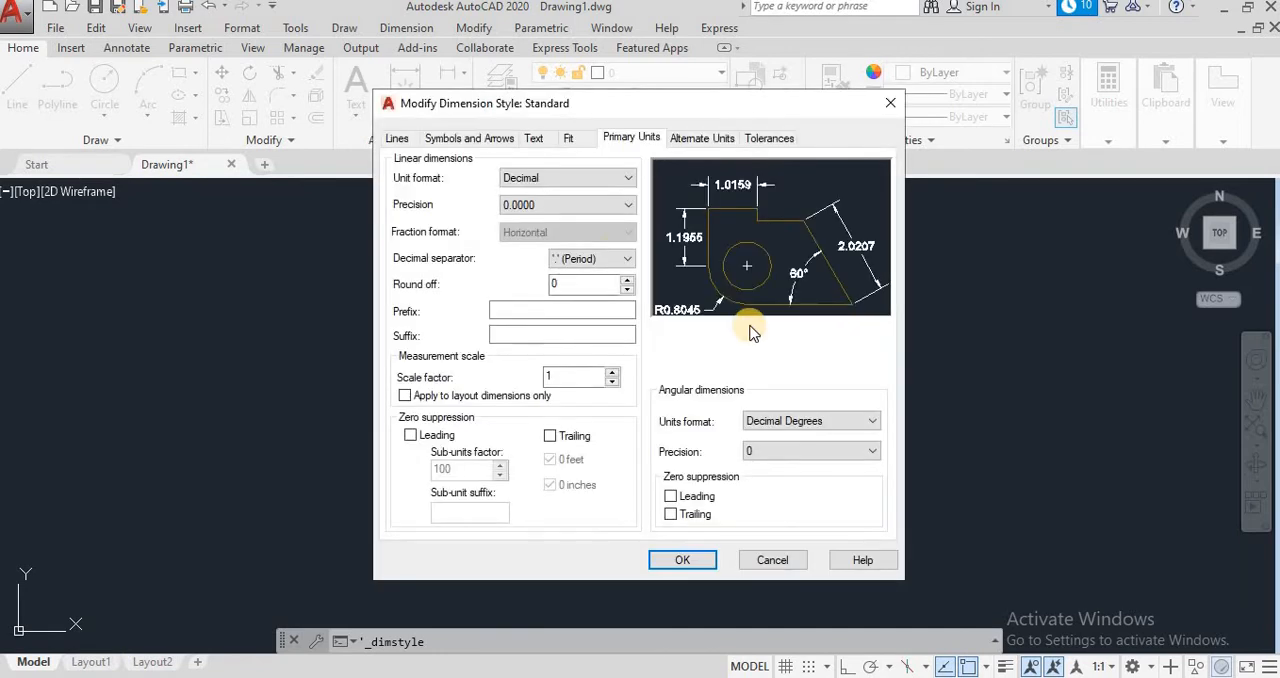
click(416, 144)
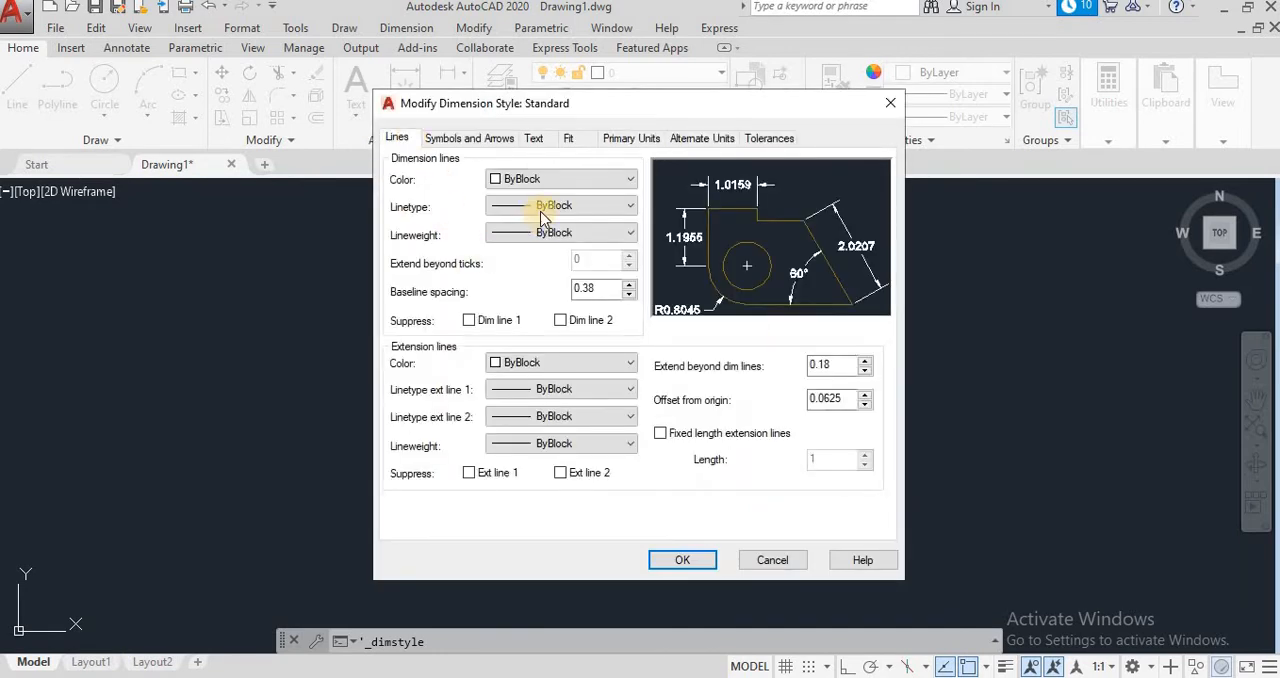
click(543, 205)
click(545, 179)
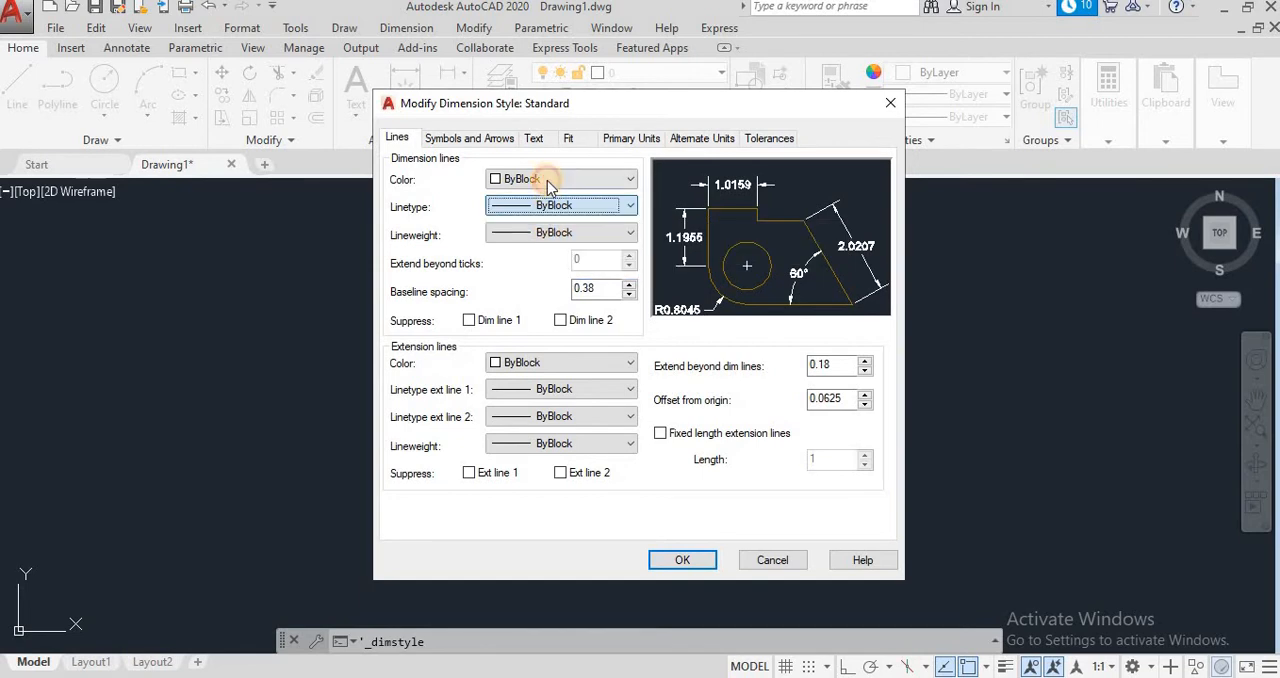
click(545, 179)
click(538, 243)
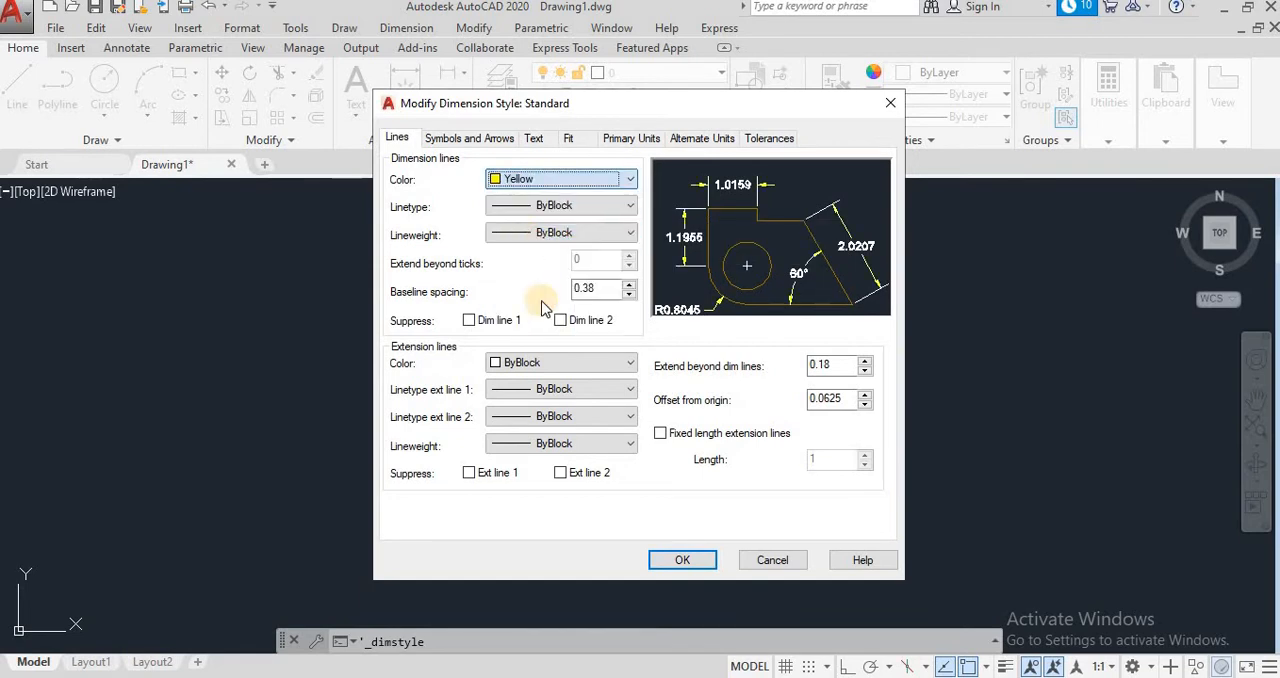
Step: Set the Standard style's extension lines to Magenta with an offset from origin of 1.5
click(543, 367)
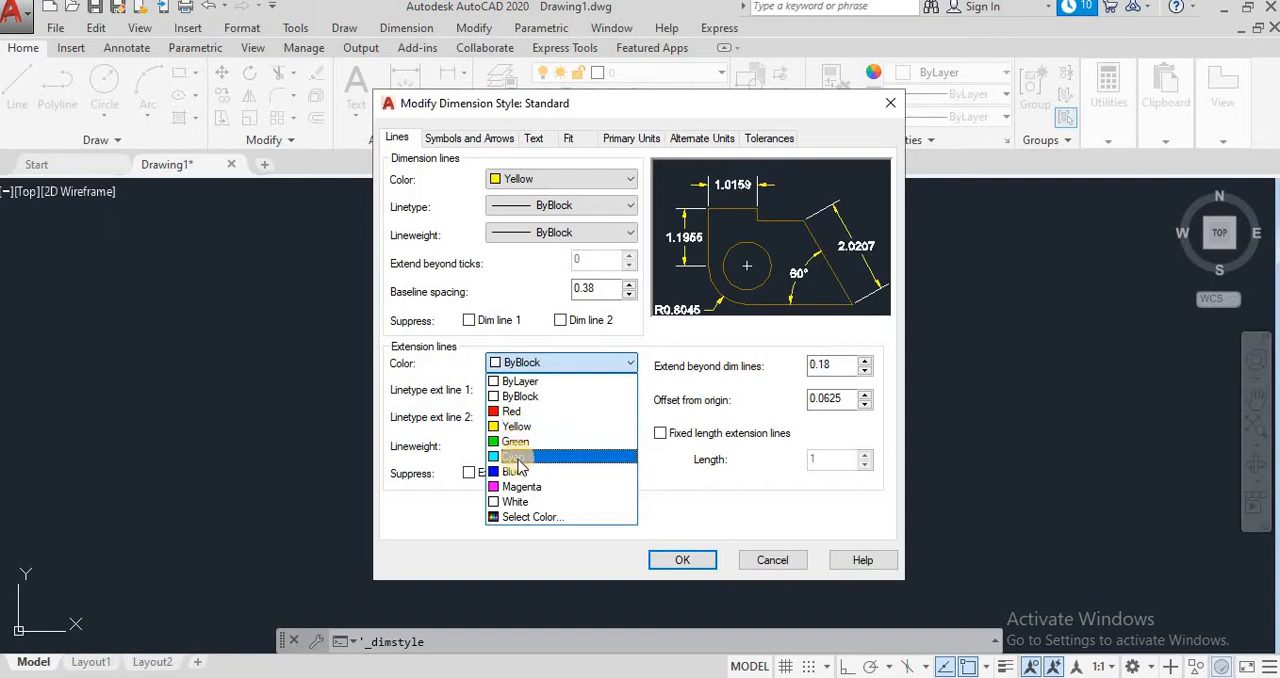
click(519, 487)
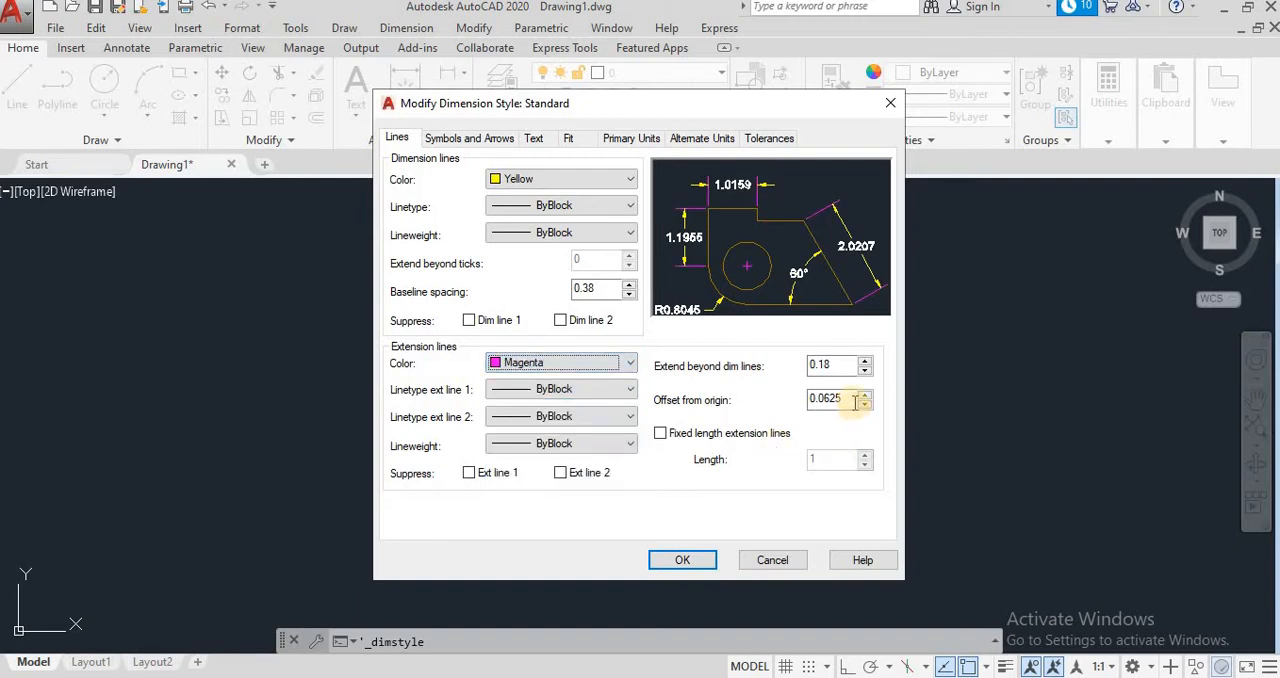
drag(852, 399, 727, 408)
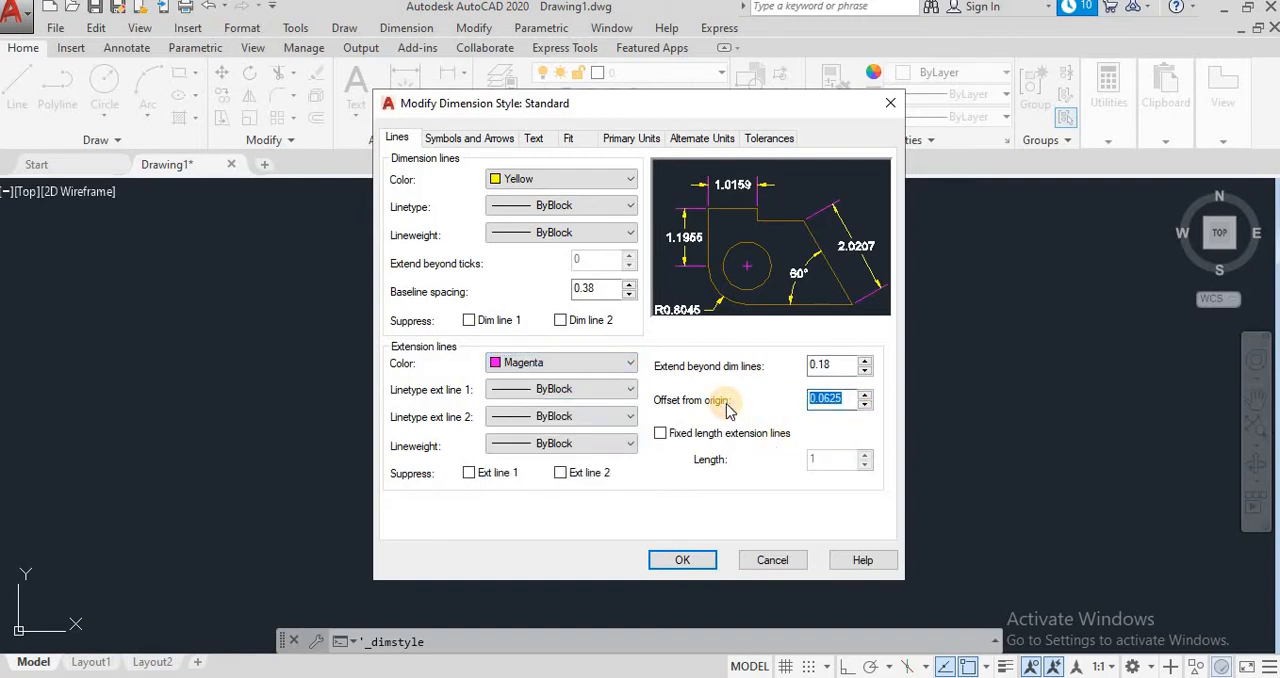
Step: Set the arrow size of the Standard dimension style to 5
click(507, 140)
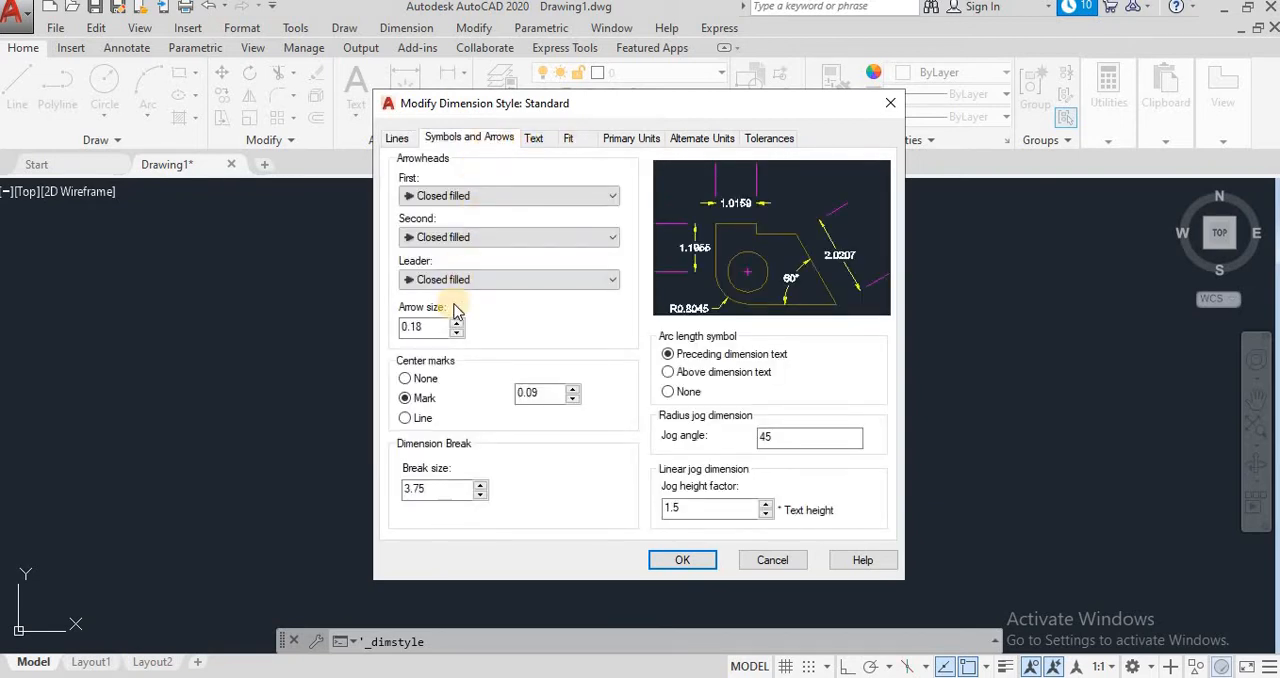
drag(440, 337, 364, 334)
text(5)
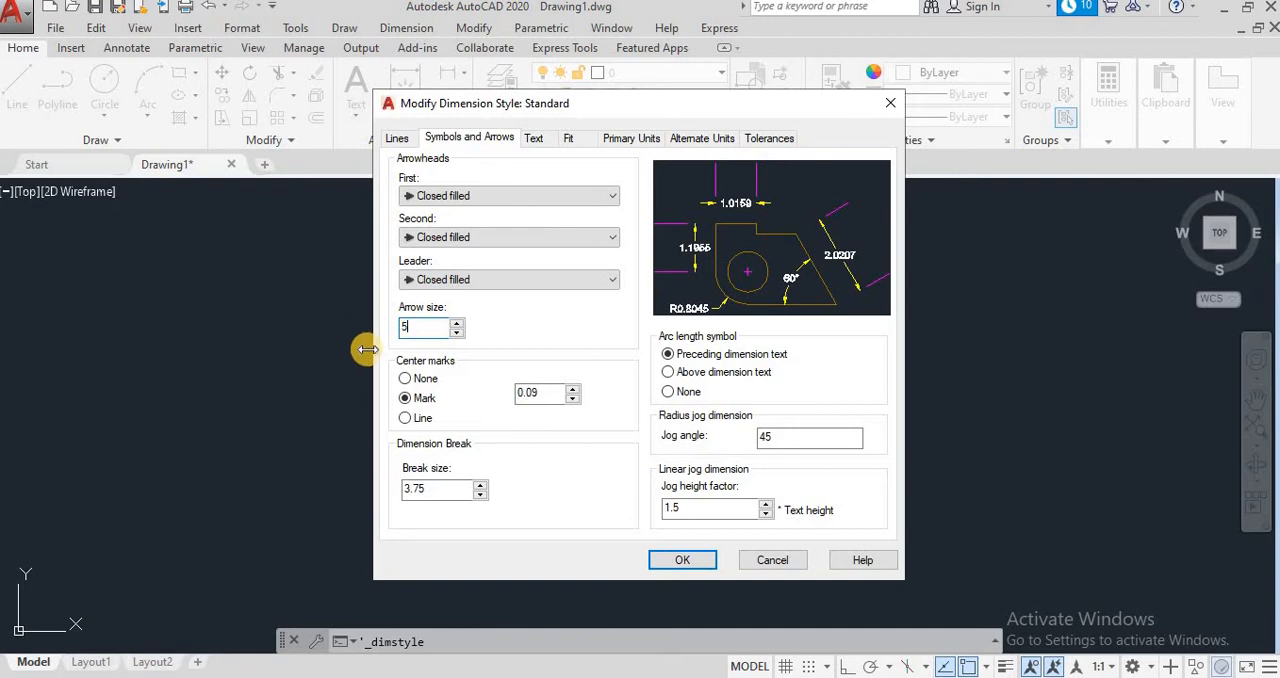
Step: Set the Standard style's dimension text height to 10 and its text color to Yellow
click(534, 139)
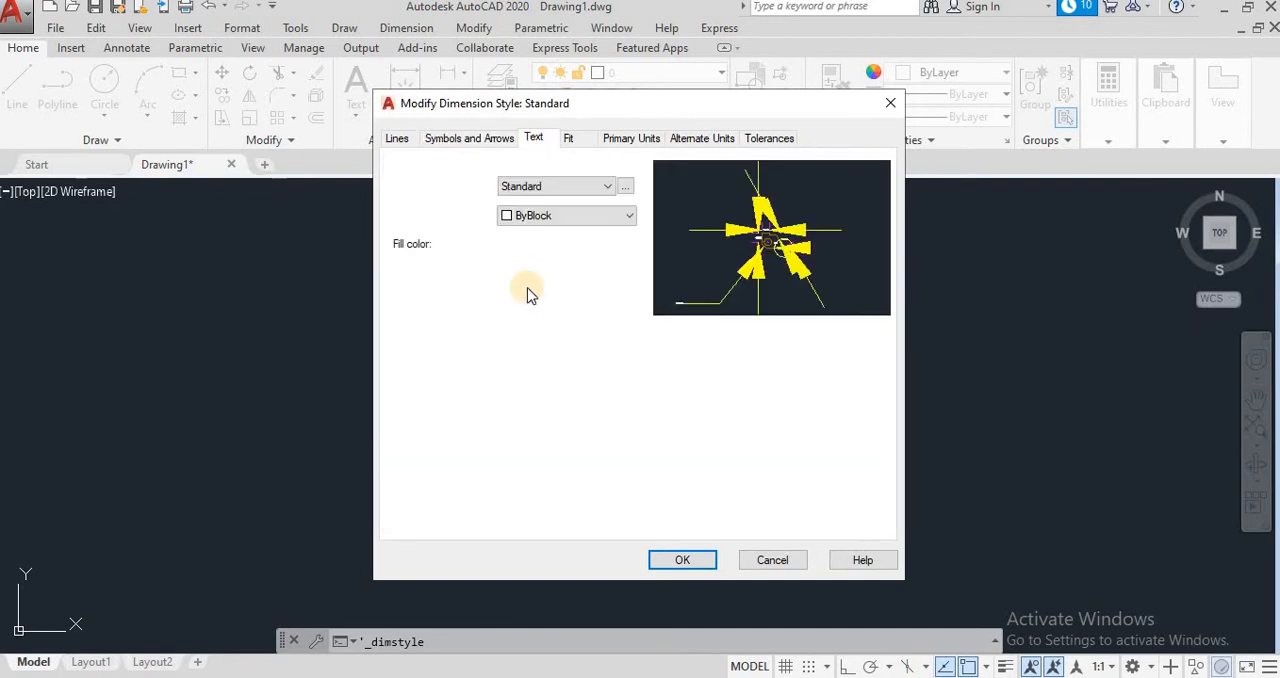
drag(612, 274, 537, 270)
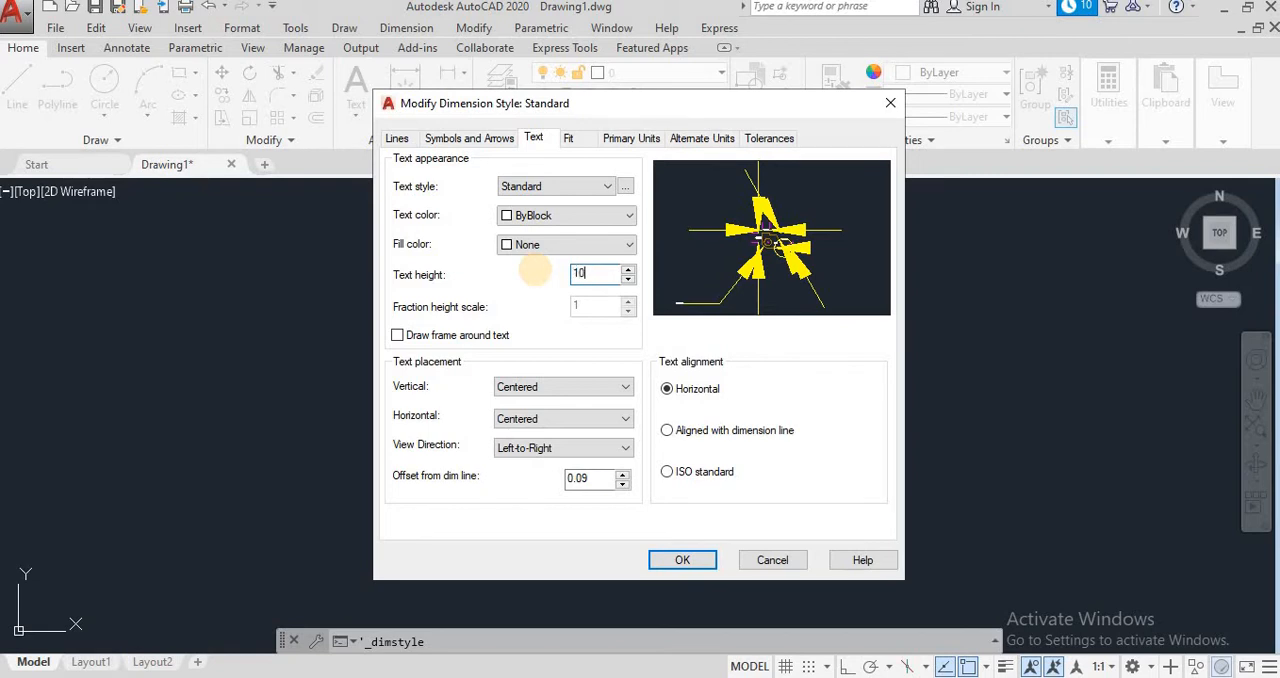
click(592, 218)
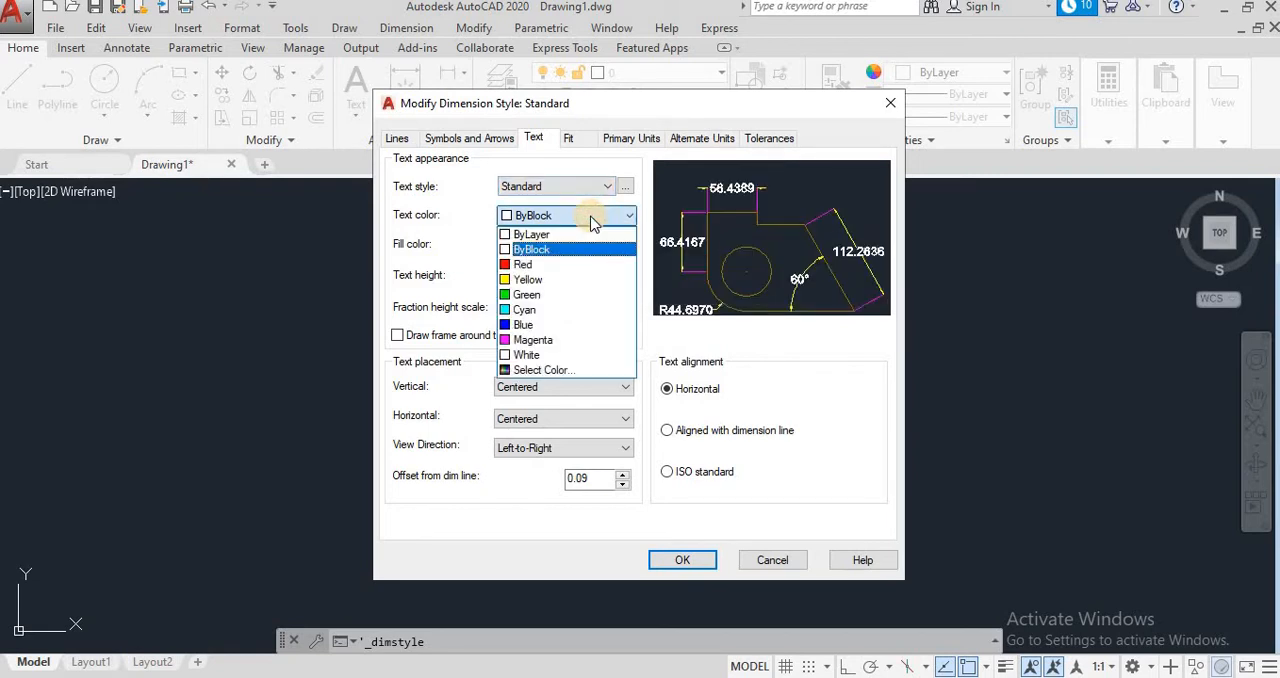
click(522, 280)
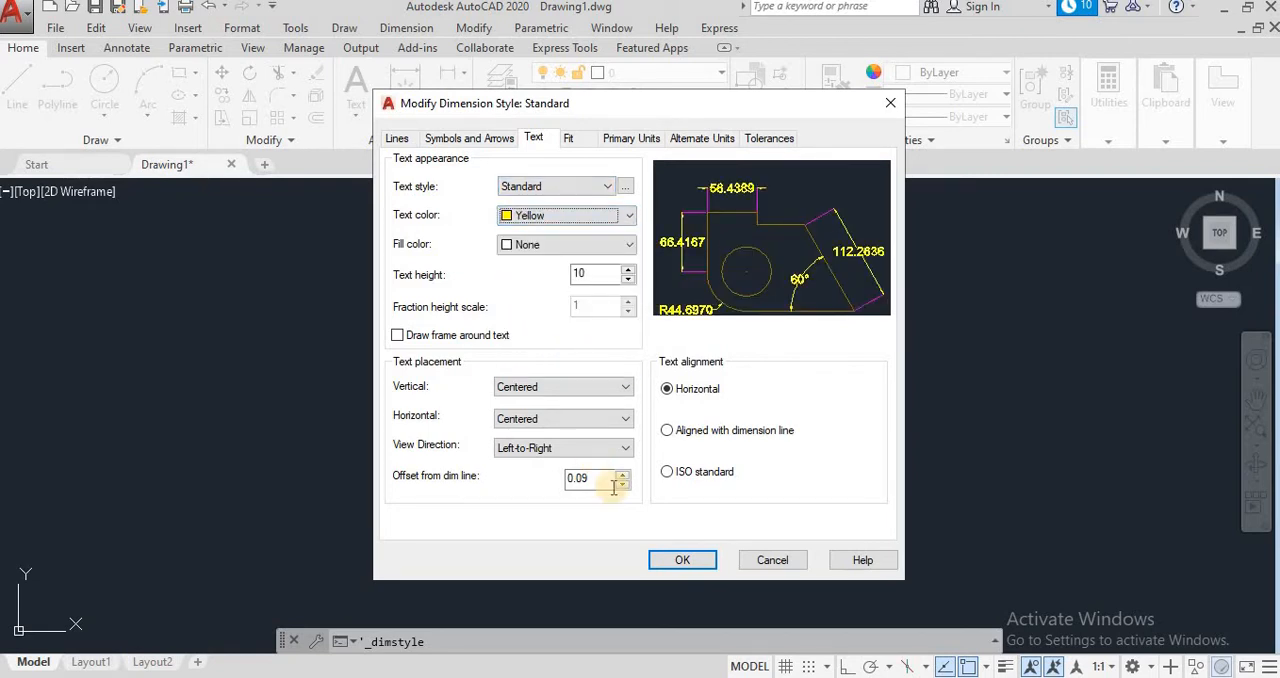
Step: Accept the style modifications and make Standard the current dimension style
click(684, 562)
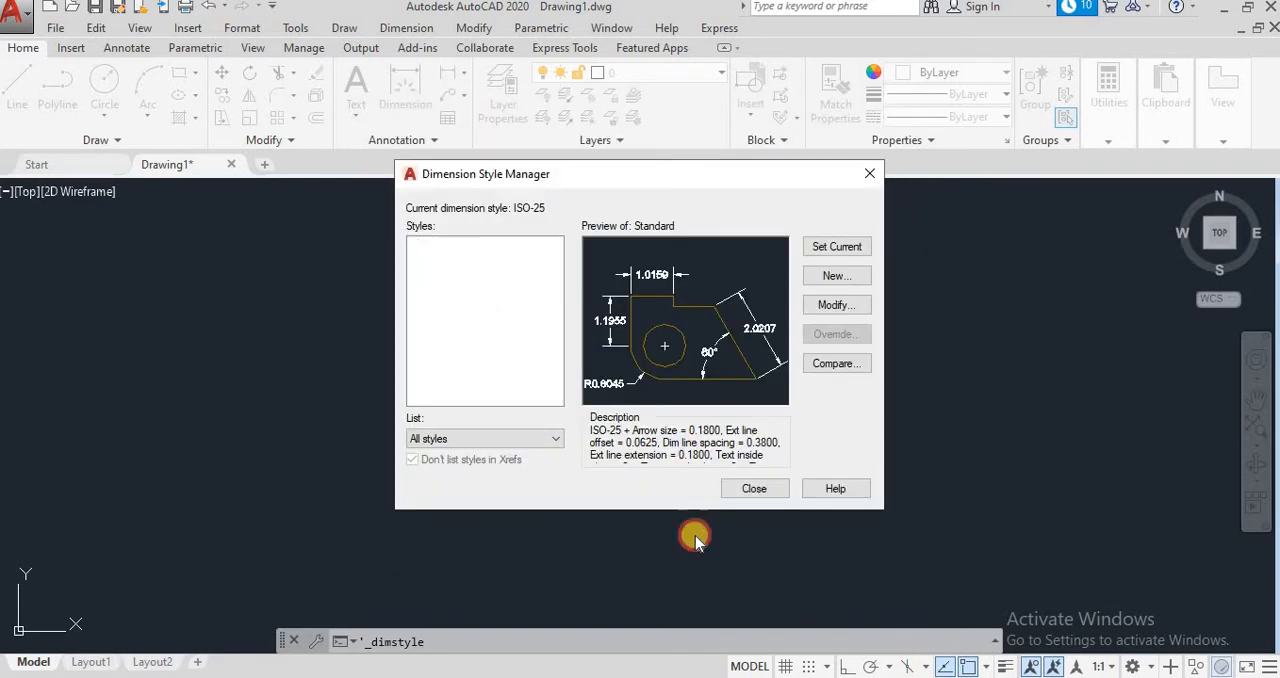
click(818, 256)
click(452, 275)
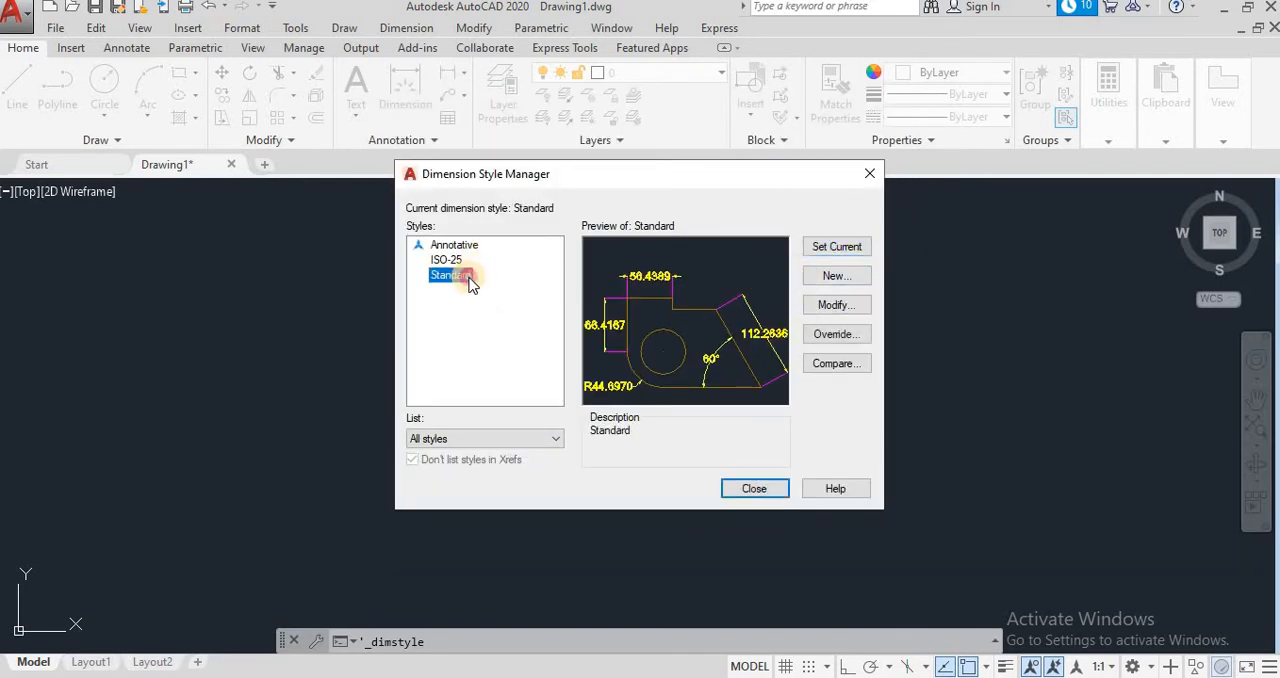
Step: Set Standard as the current dimension style and close the Dimension Style Manager
click(832, 250)
click(752, 490)
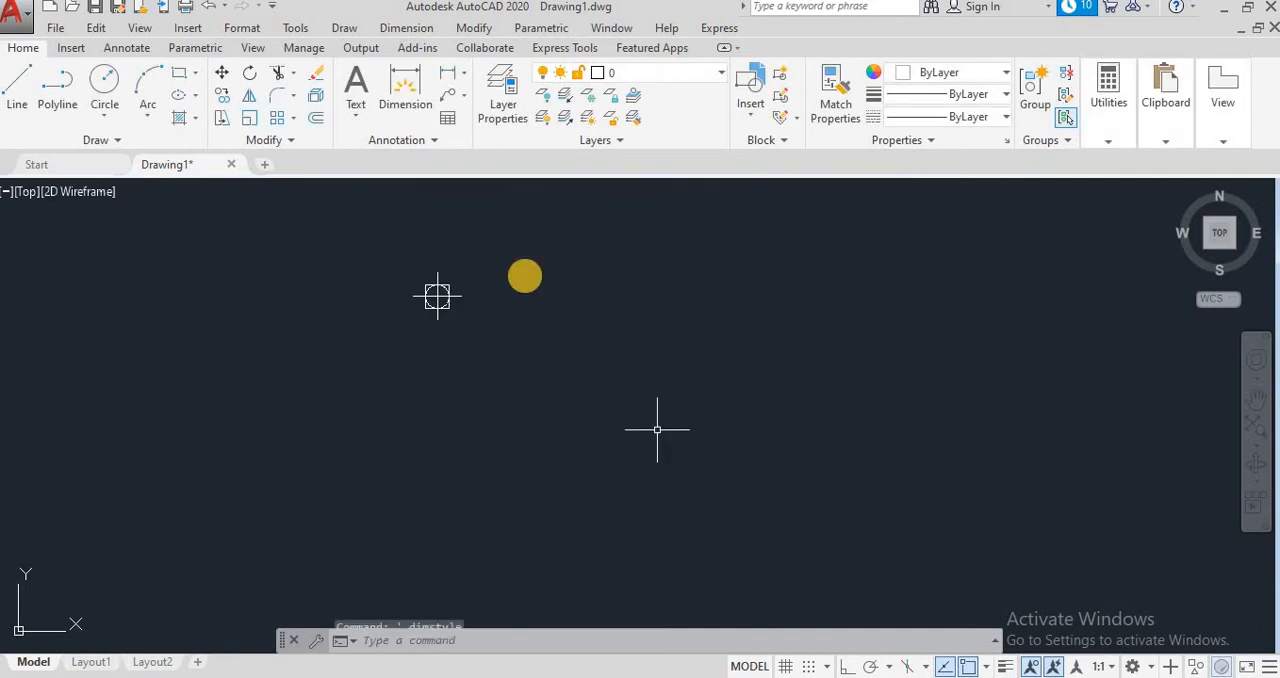
Step: Place an X ordinate dimension with a straight leader about 107 units below the point, and erase that dimension
click(420, 30)
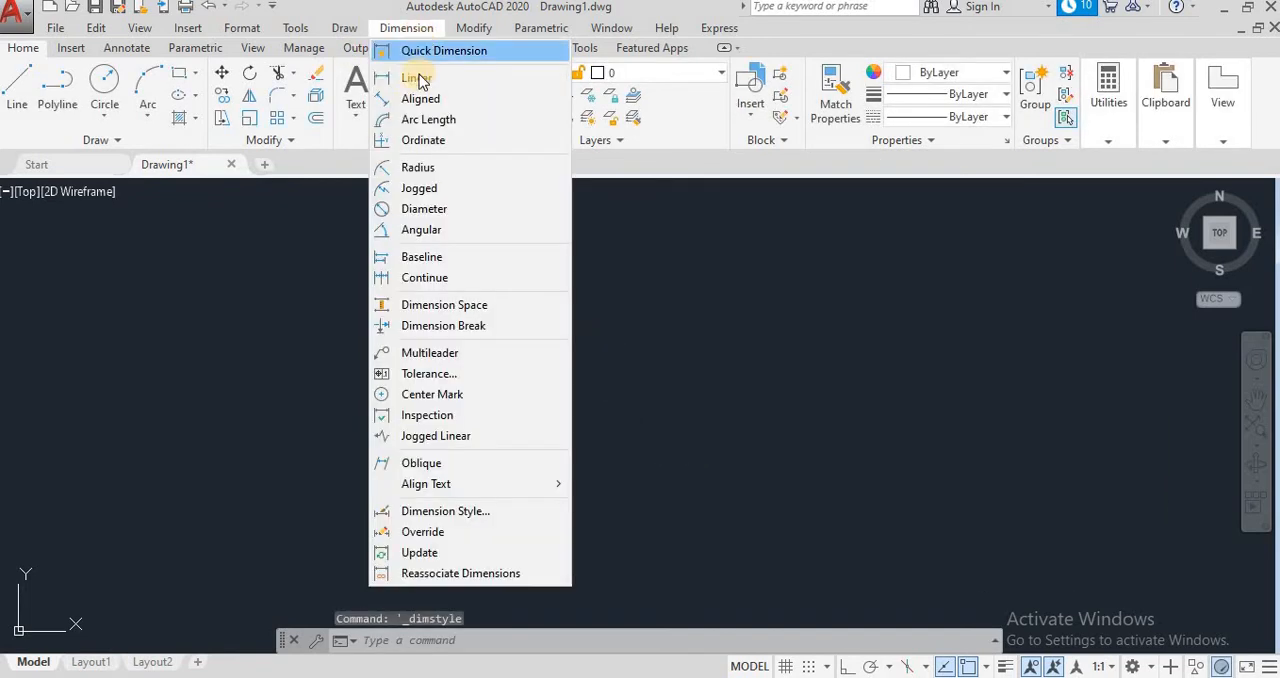
click(423, 137)
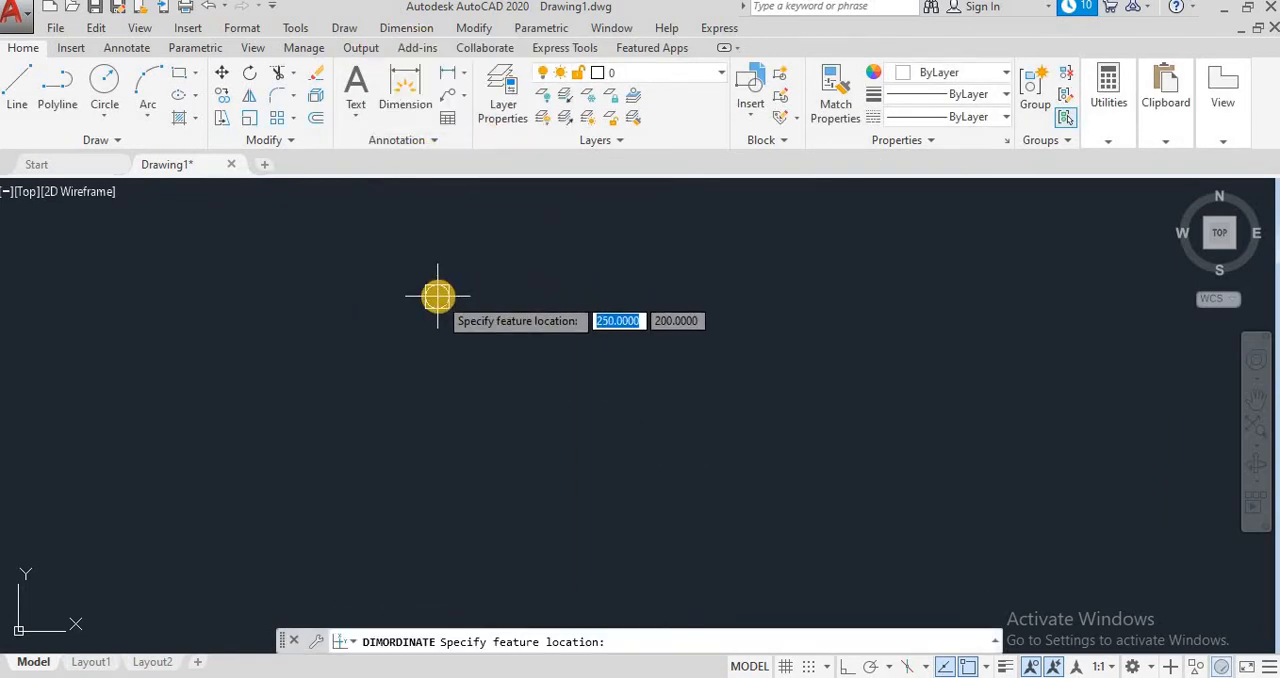
click(437, 296)
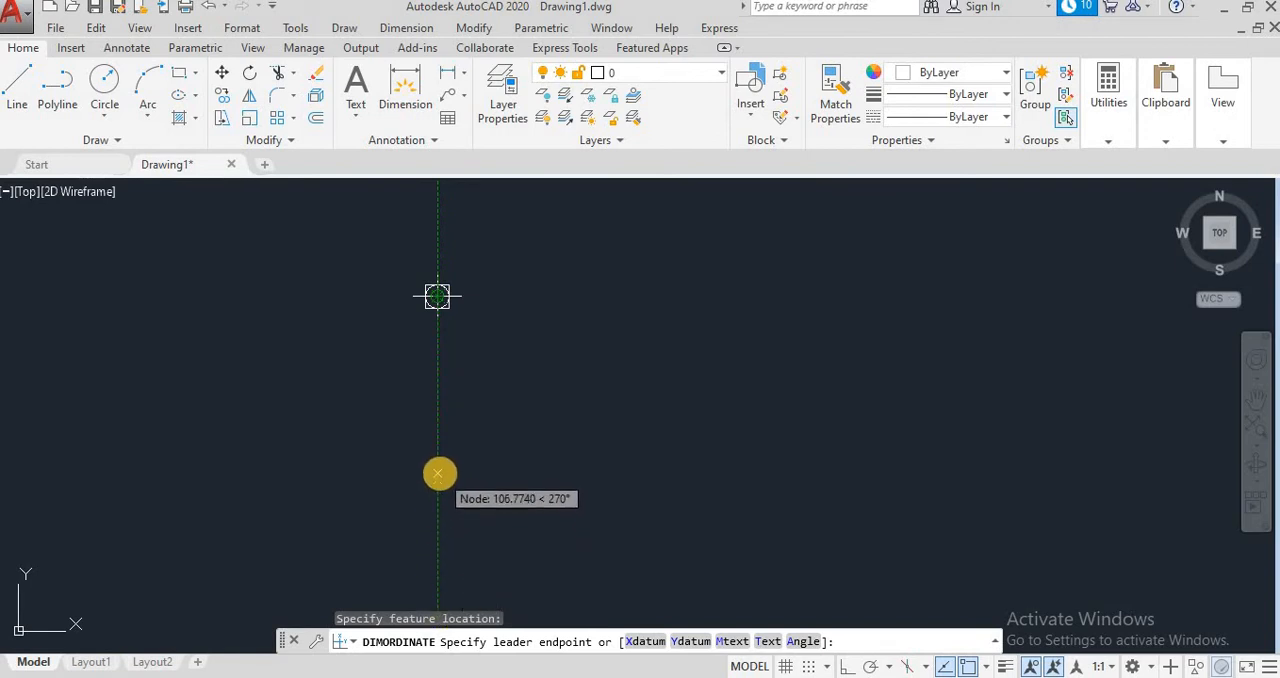
click(438, 474)
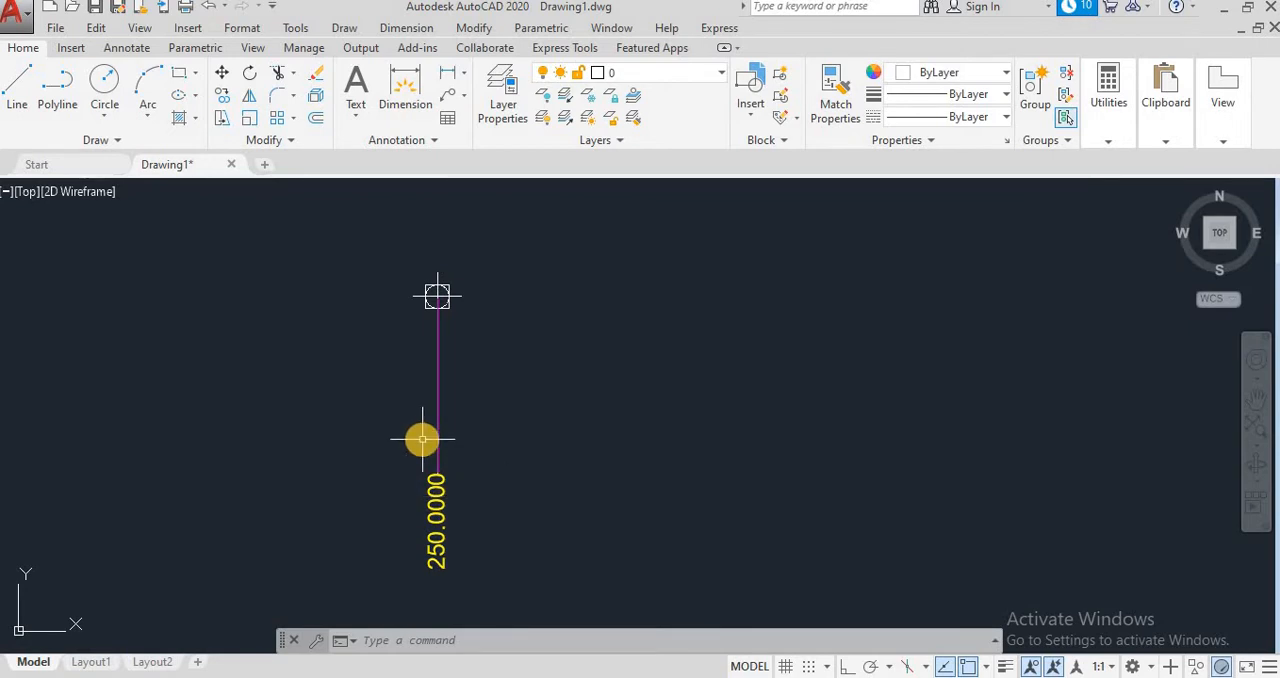
click(436, 396)
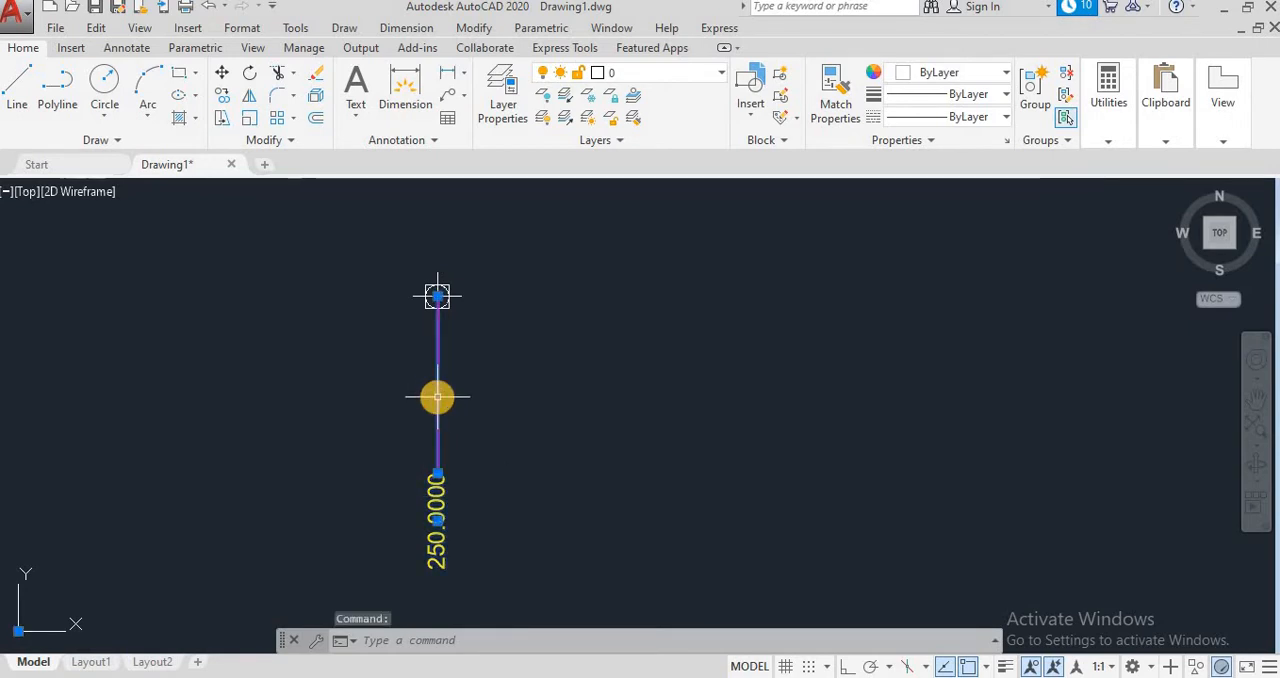
key(Delete)
Step: Add an X ordinate dimension to the point, with a jogged leader ending about 122 units away, below and slightly right of it
click(406, 27)
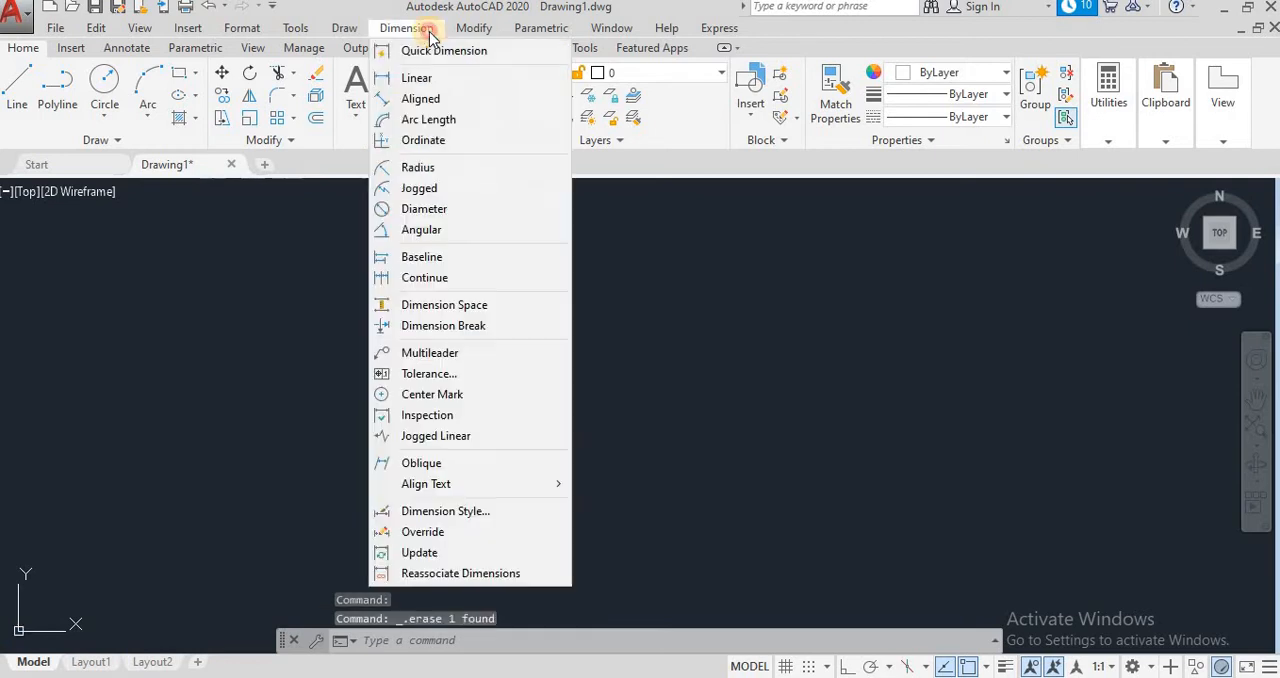
click(423, 140)
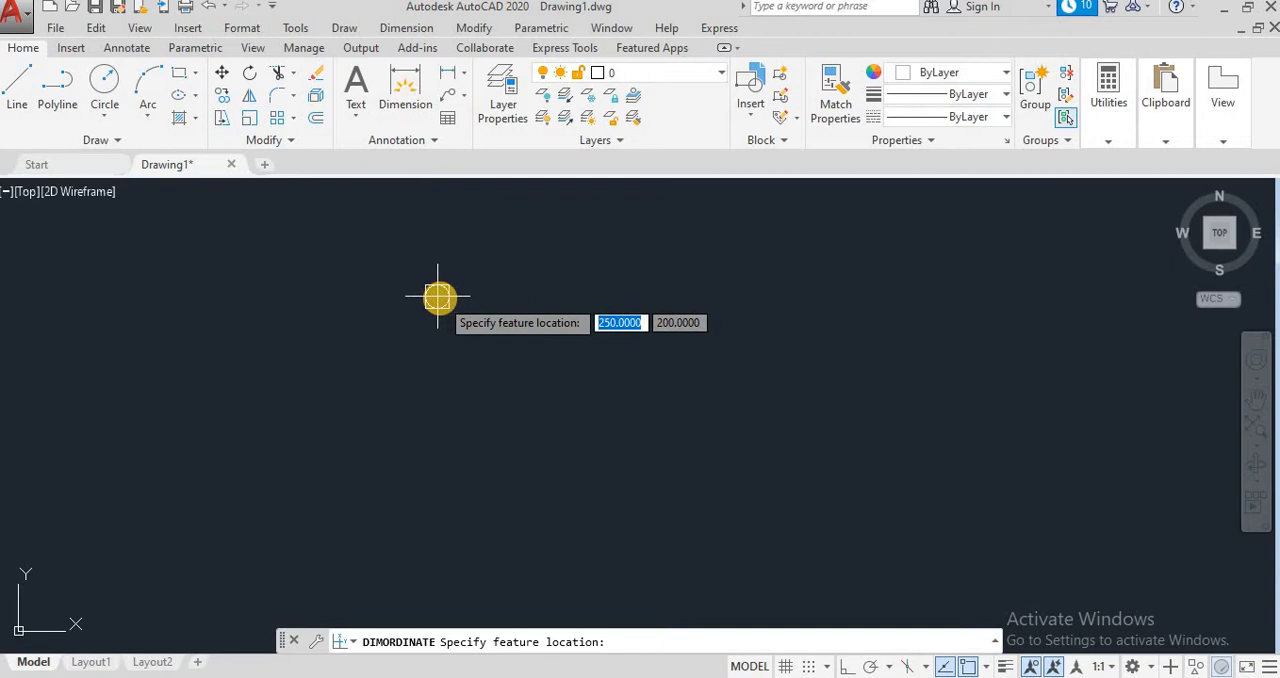
click(437, 296)
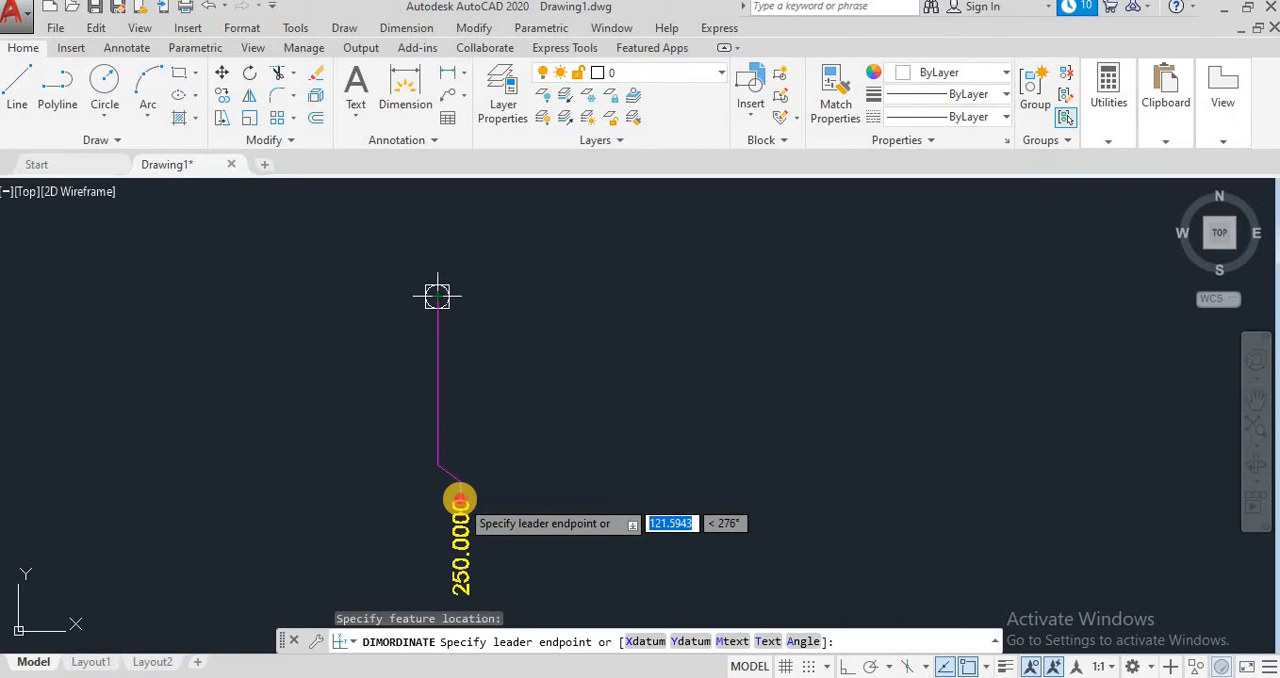
click(459, 498)
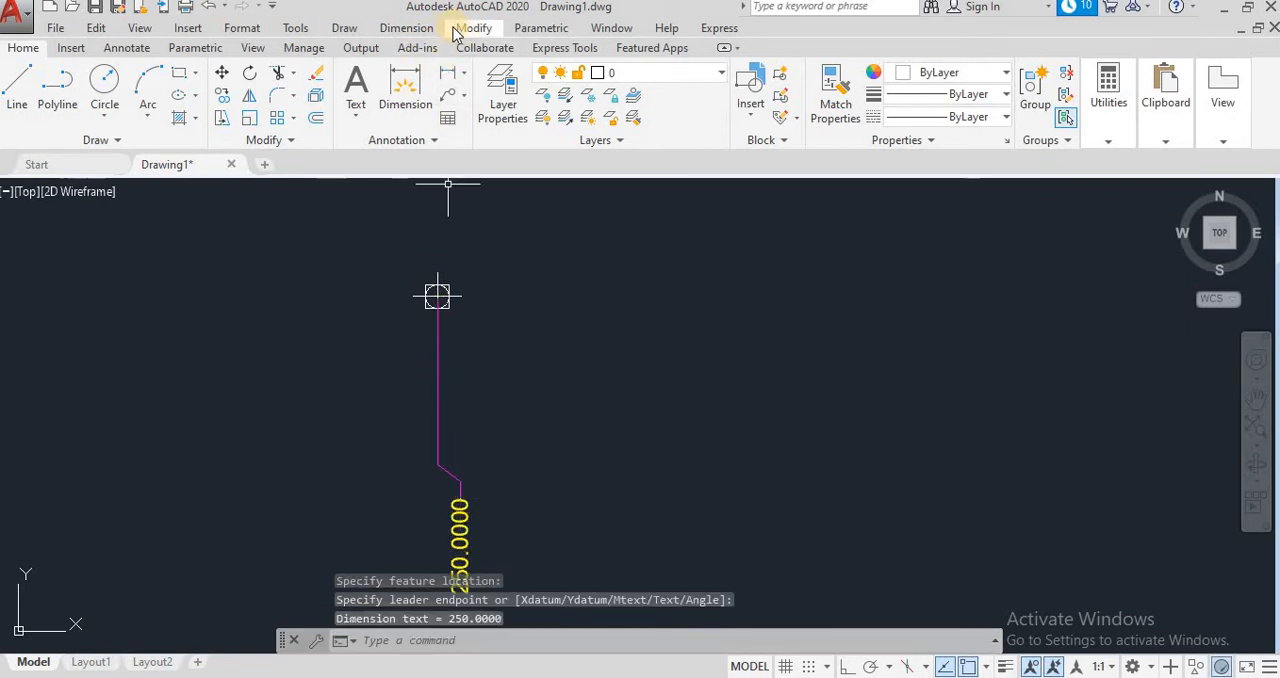
Step: Add a Y ordinate dimension to the point, with a jogged leader ending about 152 units away, left and slightly above it
click(406, 28)
click(434, 136)
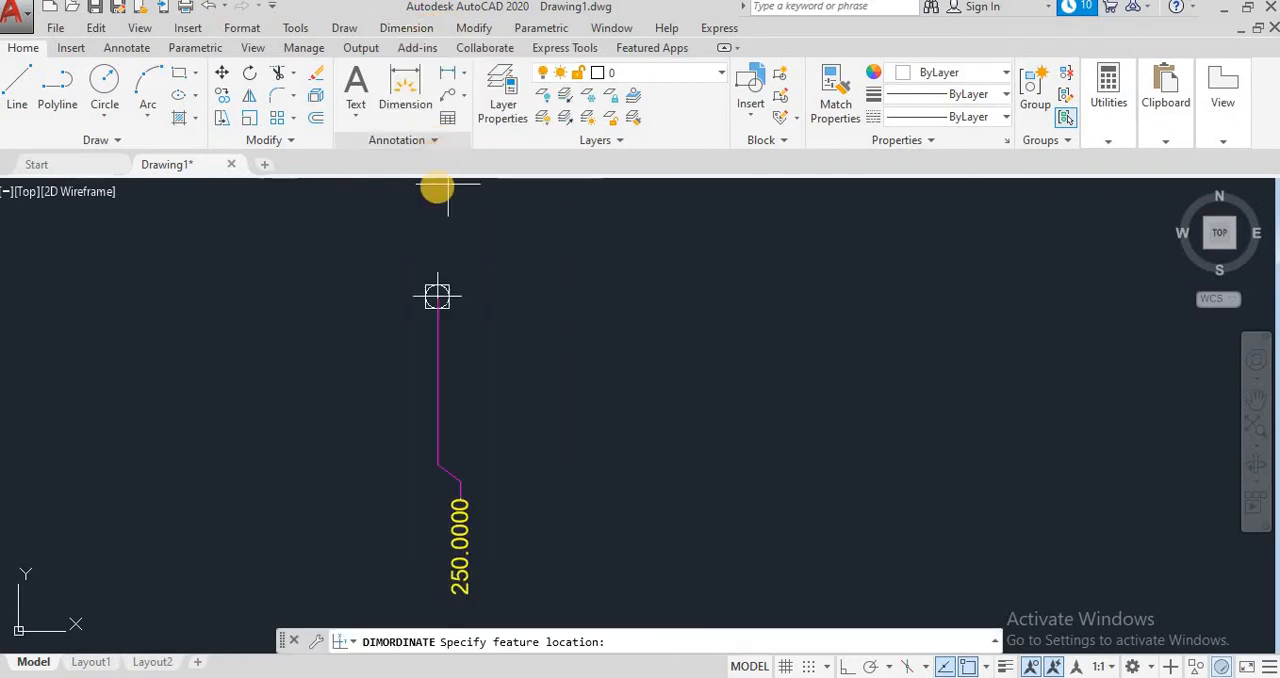
click(437, 297)
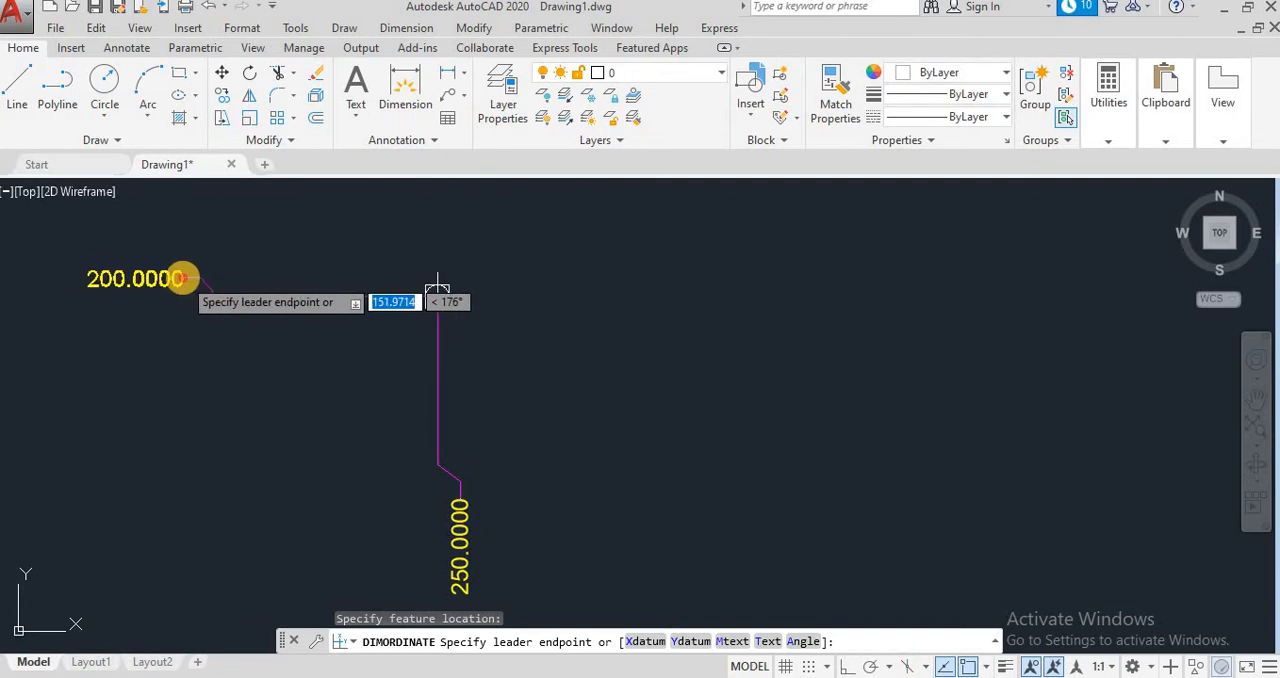
click(248, 283)
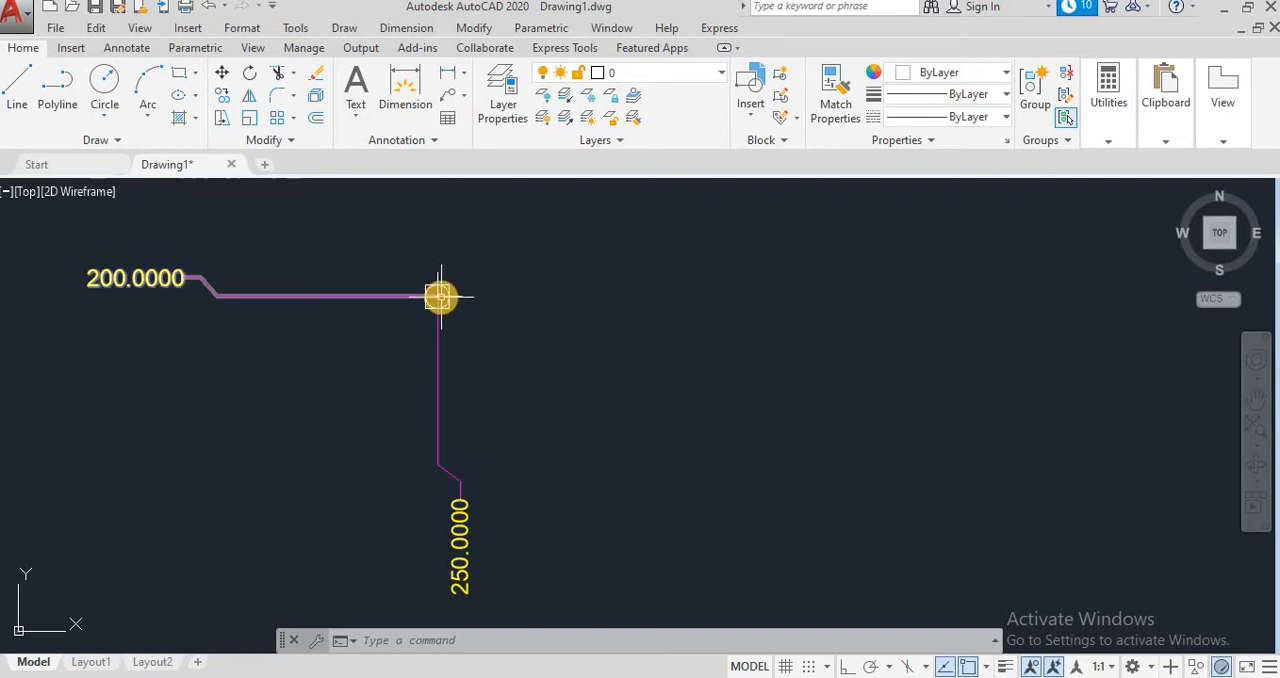
click(202, 300)
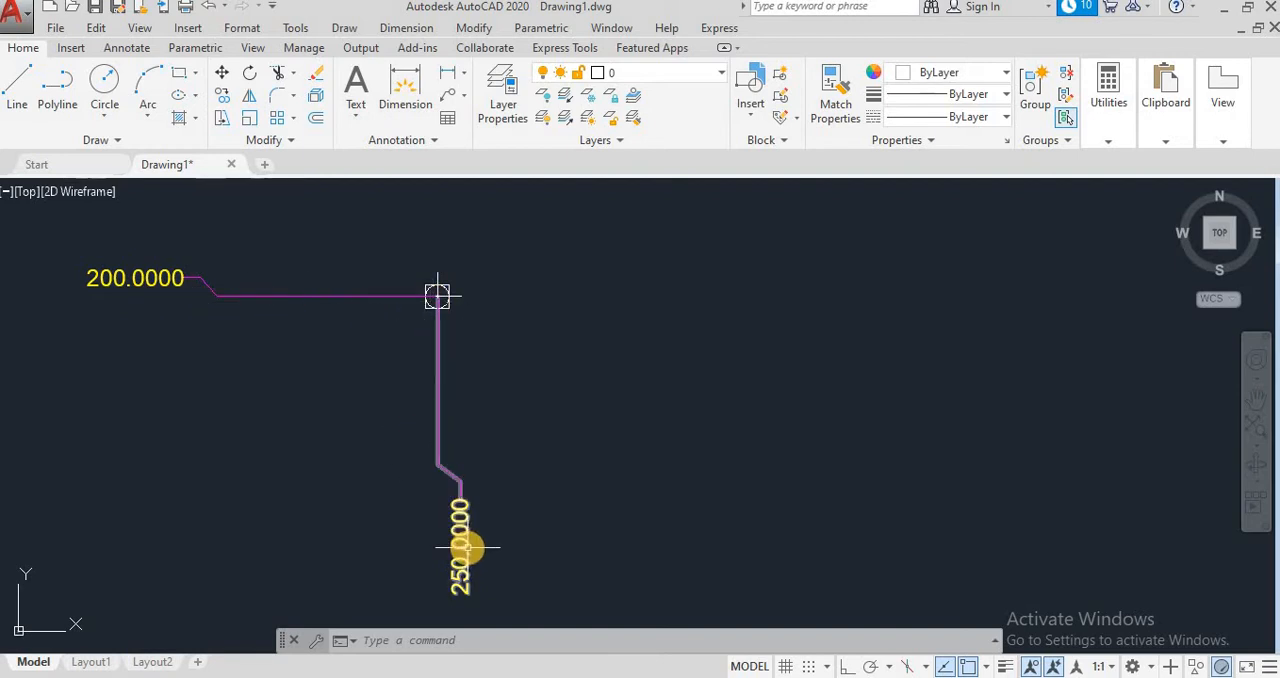
mouse_move(467, 547)
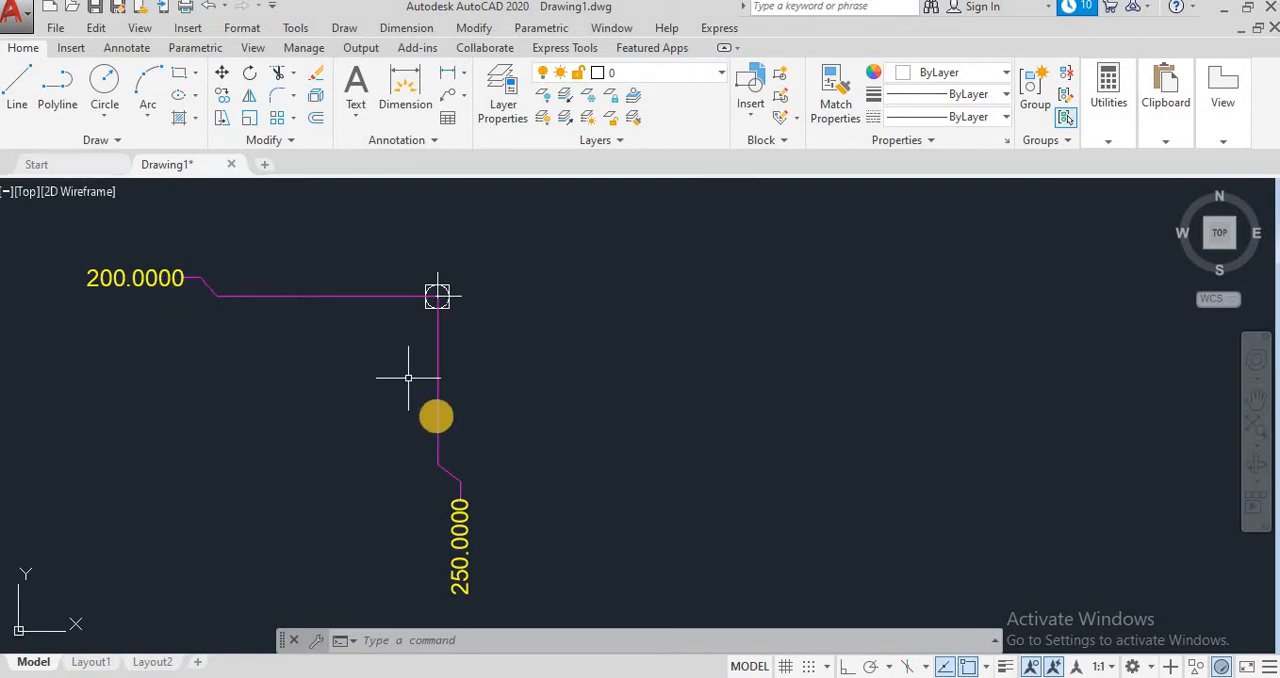
Step: Erase the point together with both of its ordinate dimensions
click(641, 590)
click(64, 207)
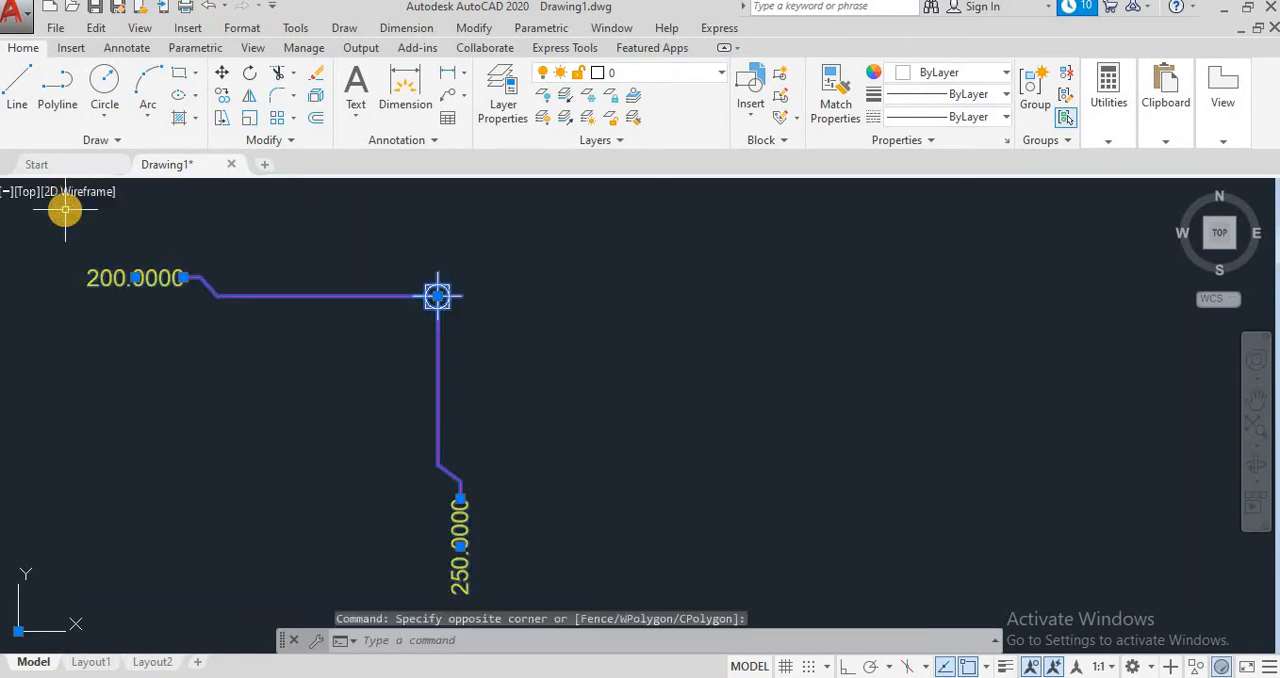
key(Delete)
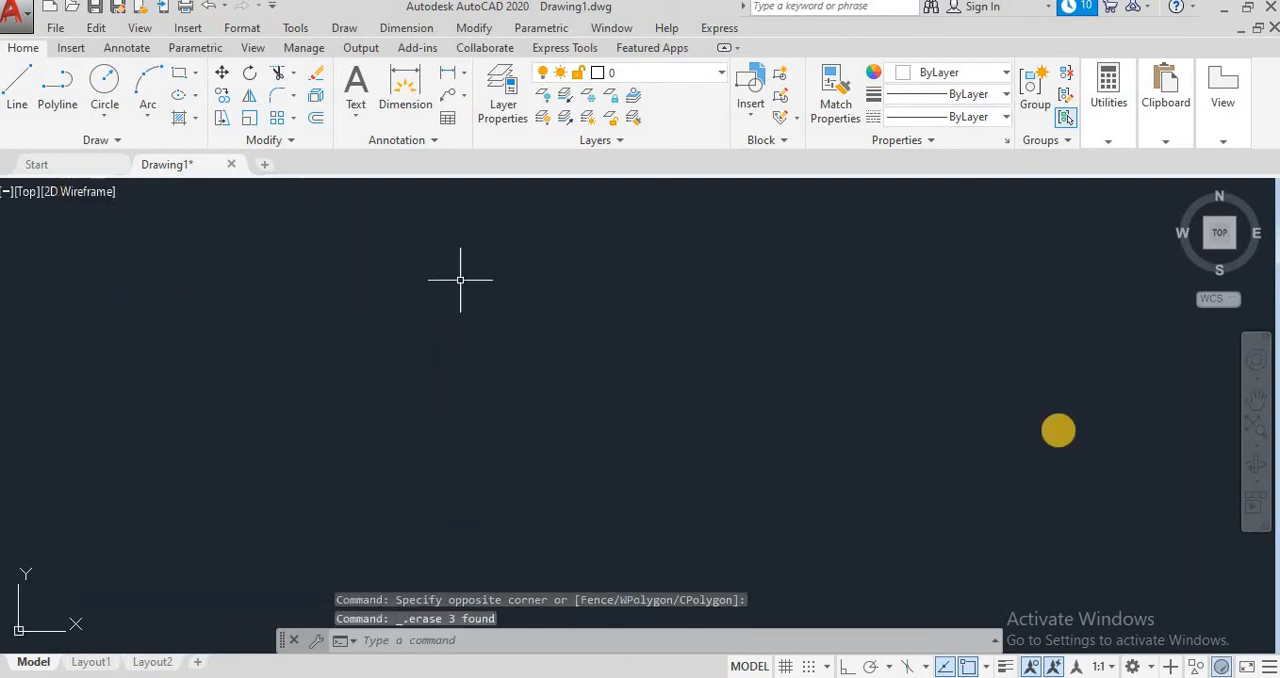
Step: Draw a circle with a radius of about 85.6, centered at about 268,151
click(104, 82)
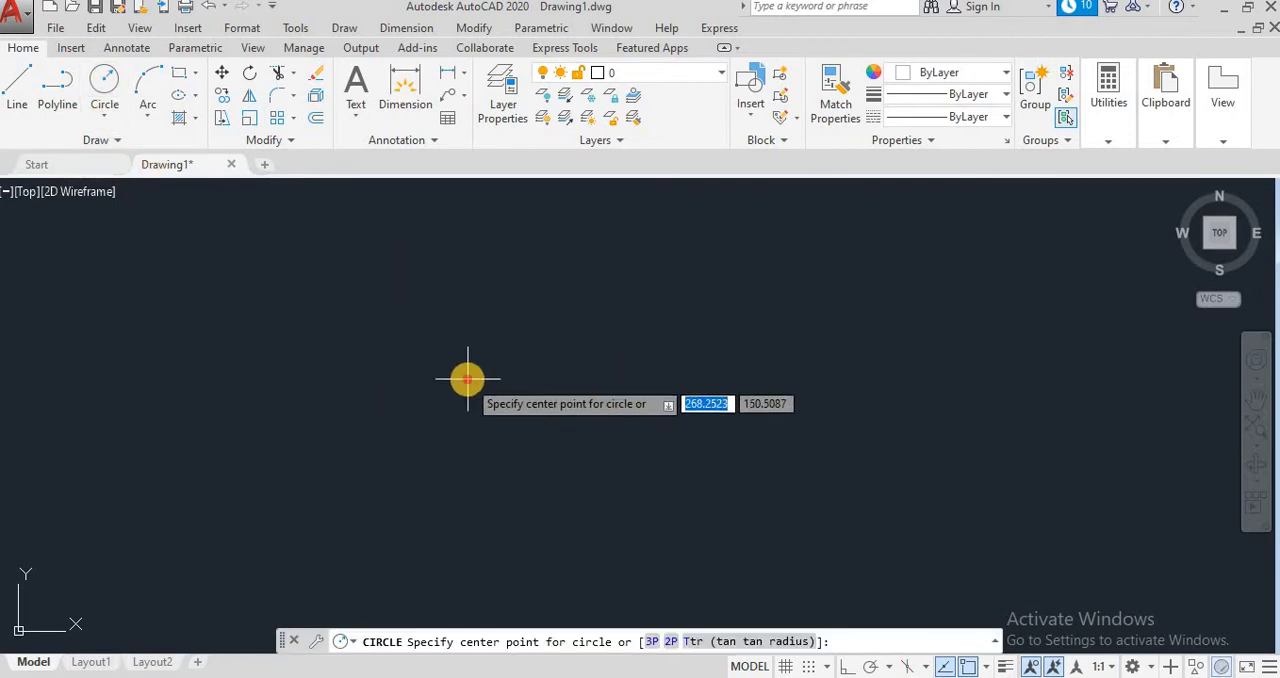
click(468, 379)
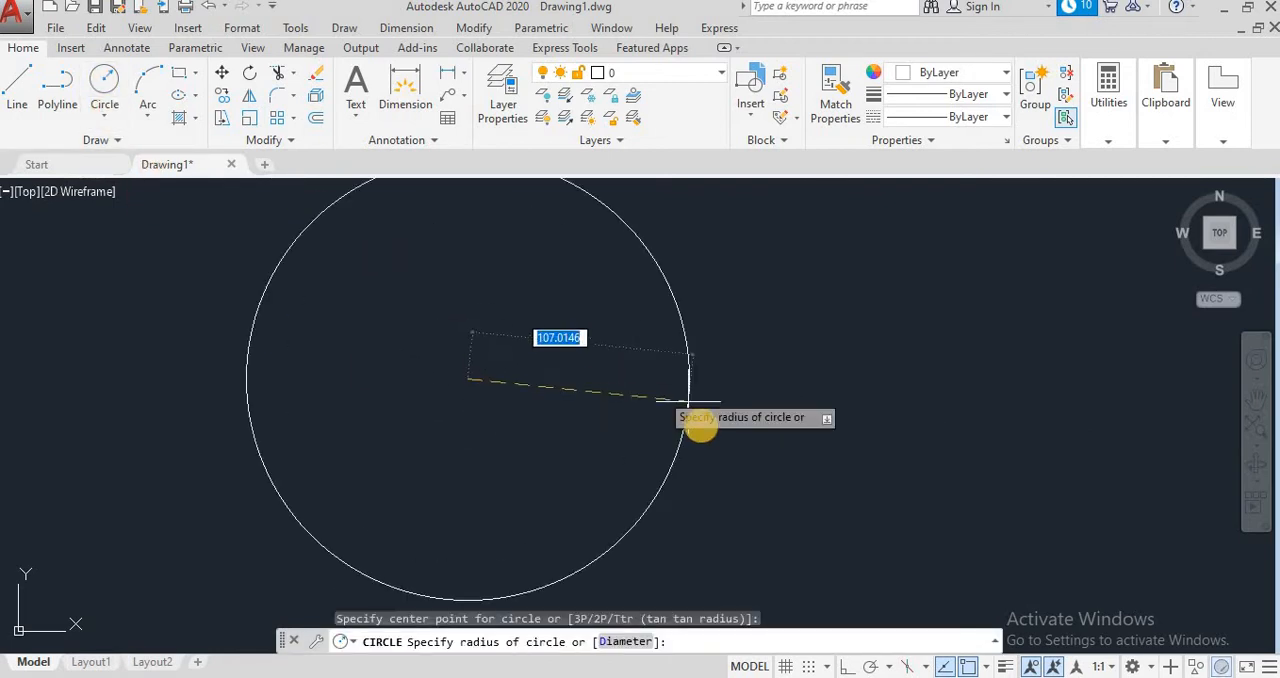
click(610, 385)
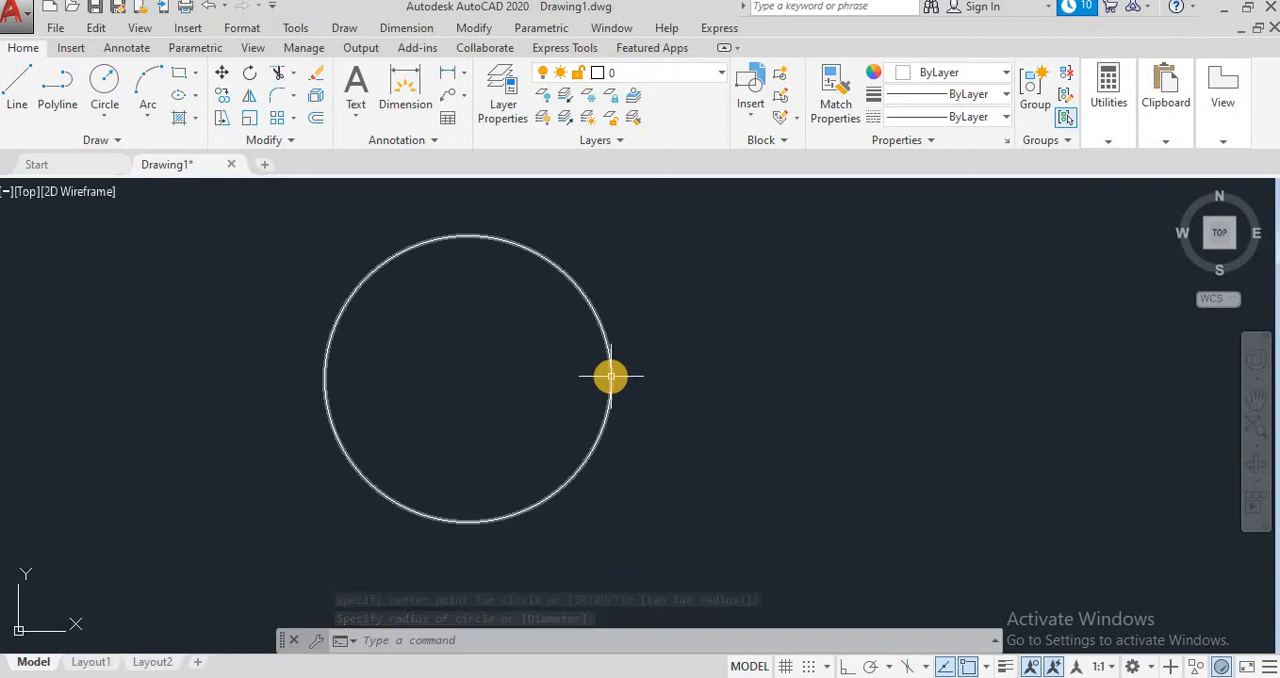
mouse_move(610, 376)
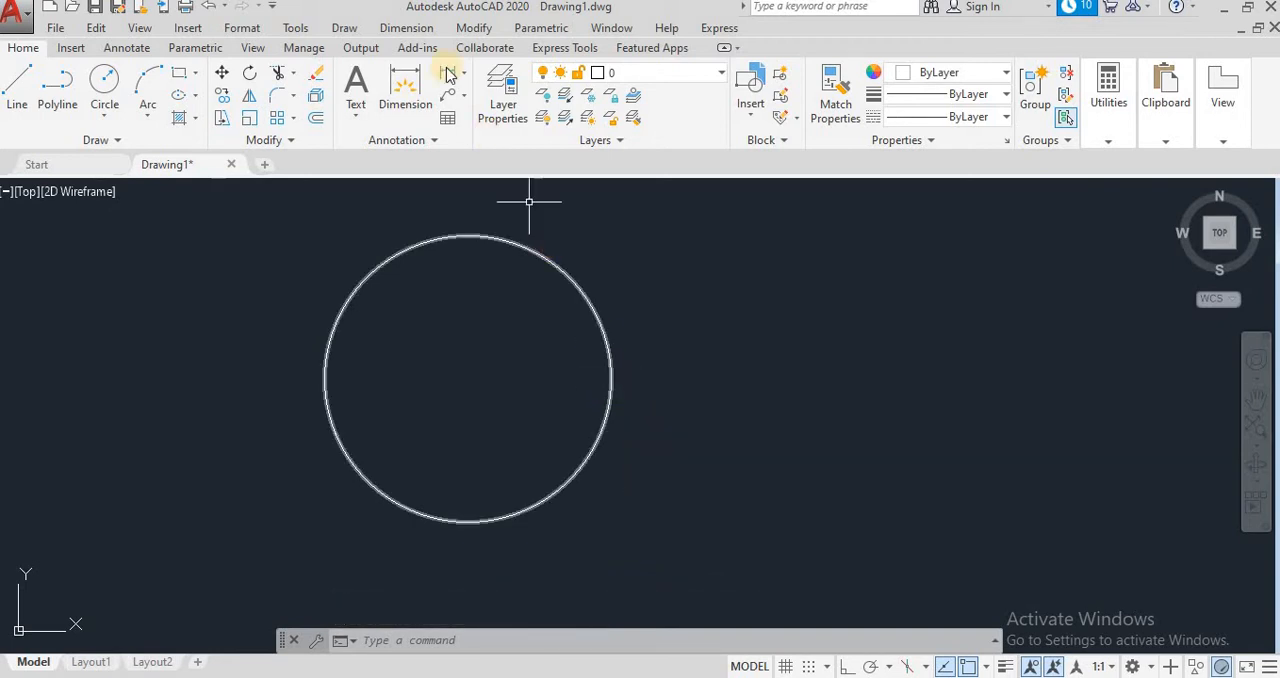
Step: Add a radius dimension to the circle, placing its text inside the circle's upper part
click(428, 30)
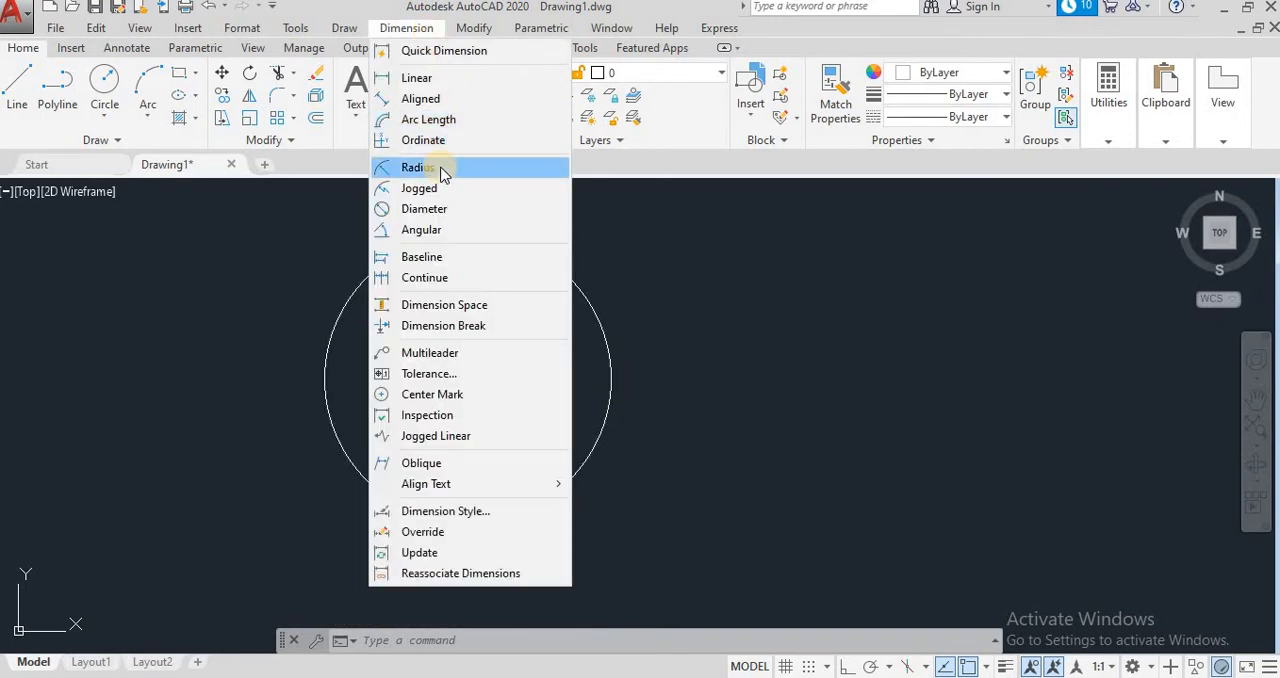
click(443, 170)
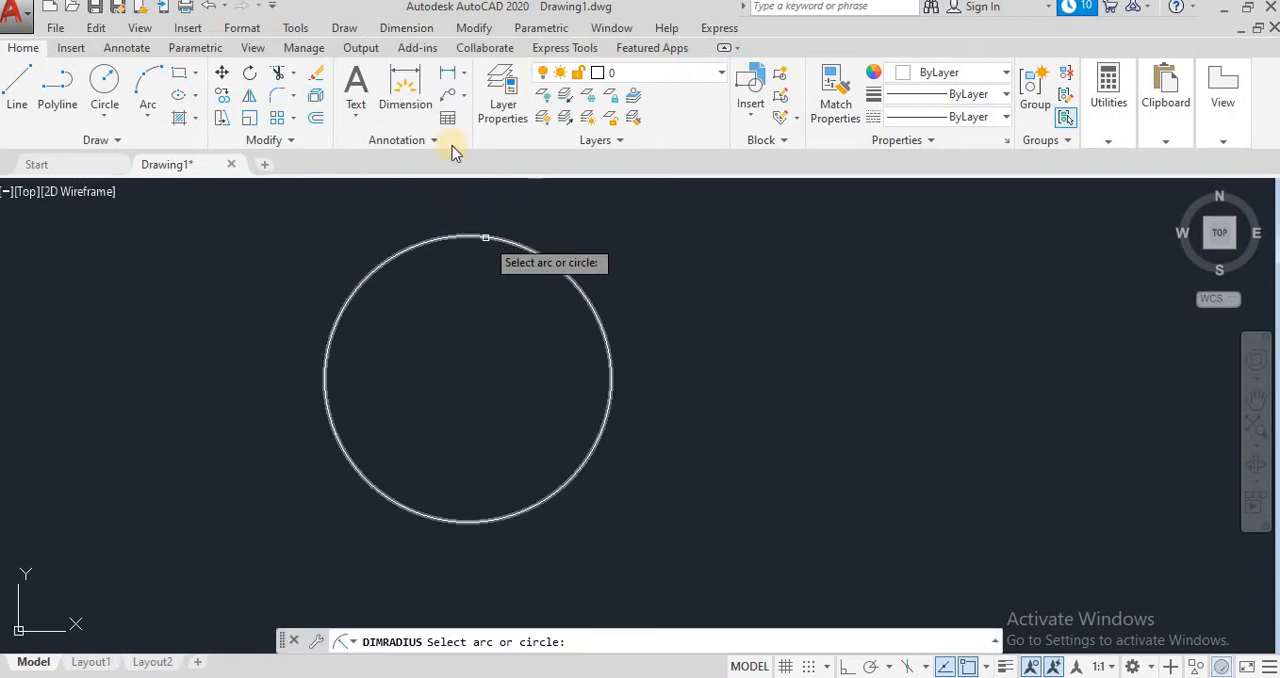
click(406, 28)
click(405, 168)
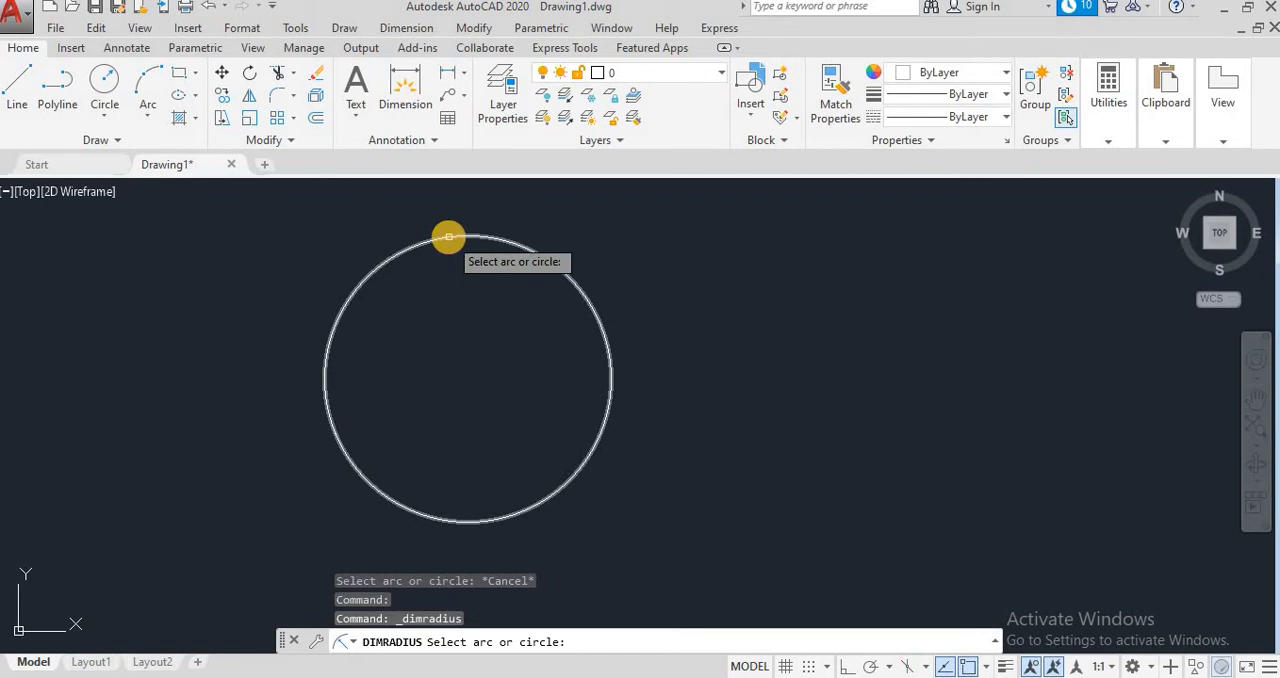
click(448, 237)
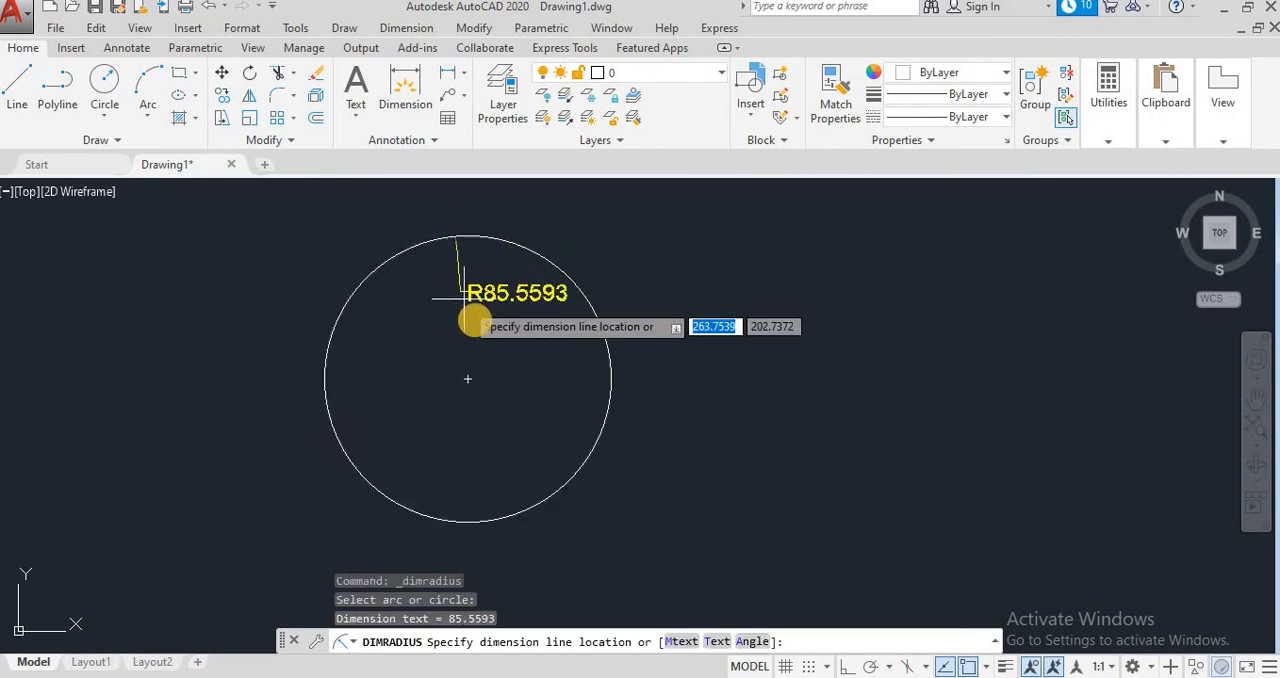
click(516, 315)
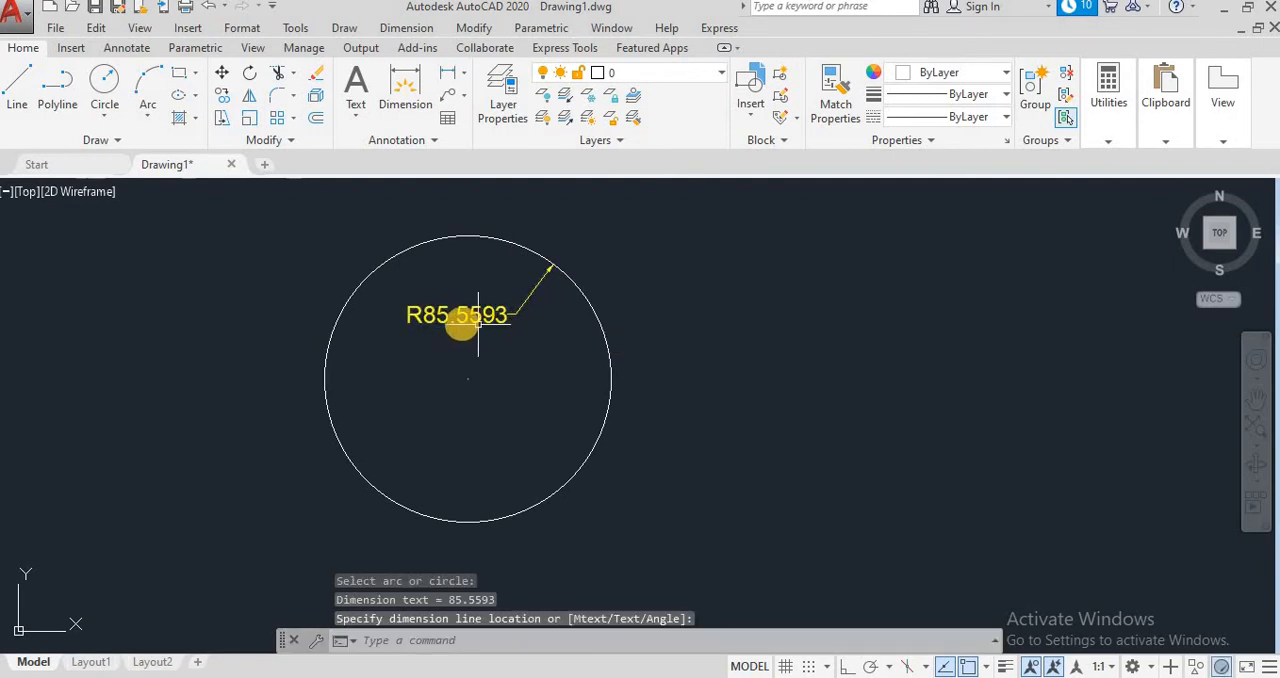
Step: Draw a second circle with a radius of 50 to the right of the first circle
click(117, 88)
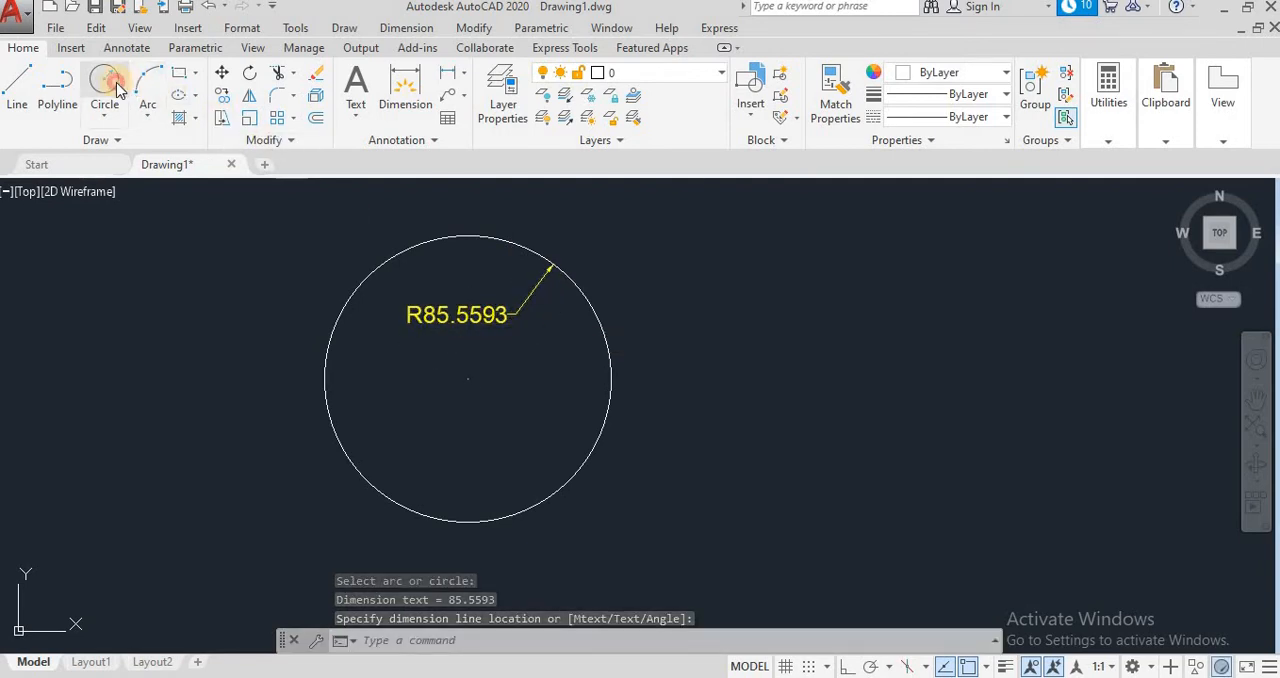
click(817, 397)
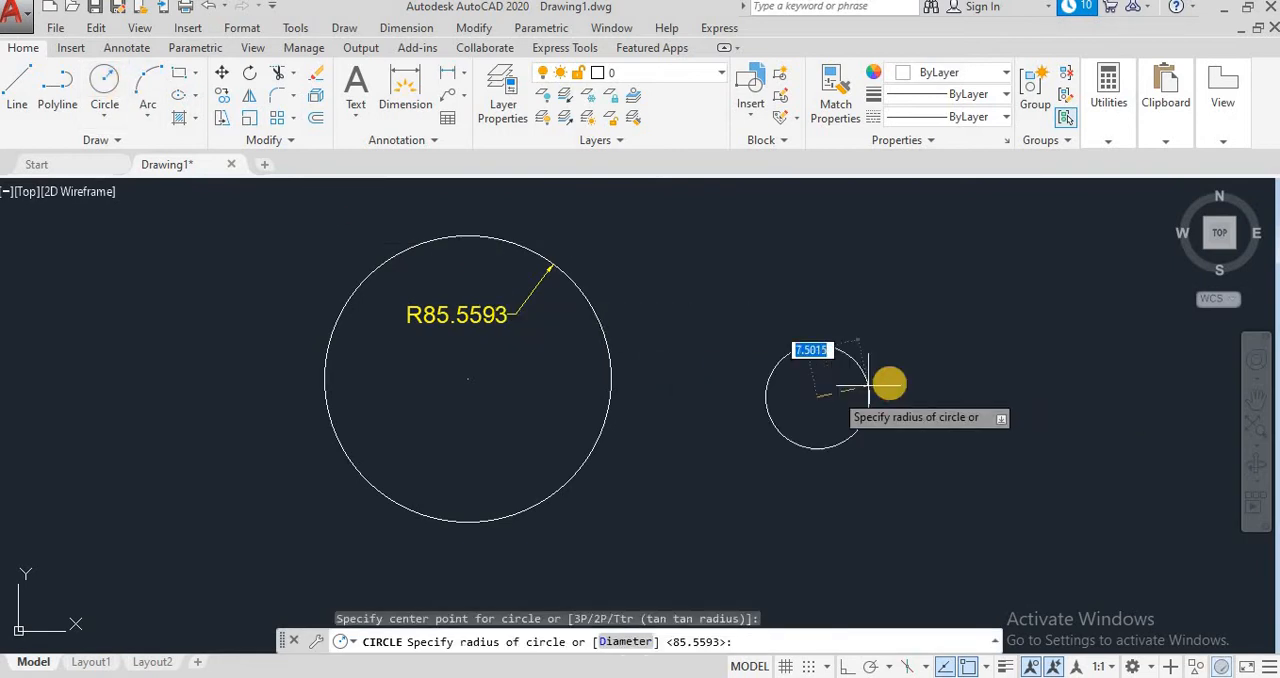
text(50)
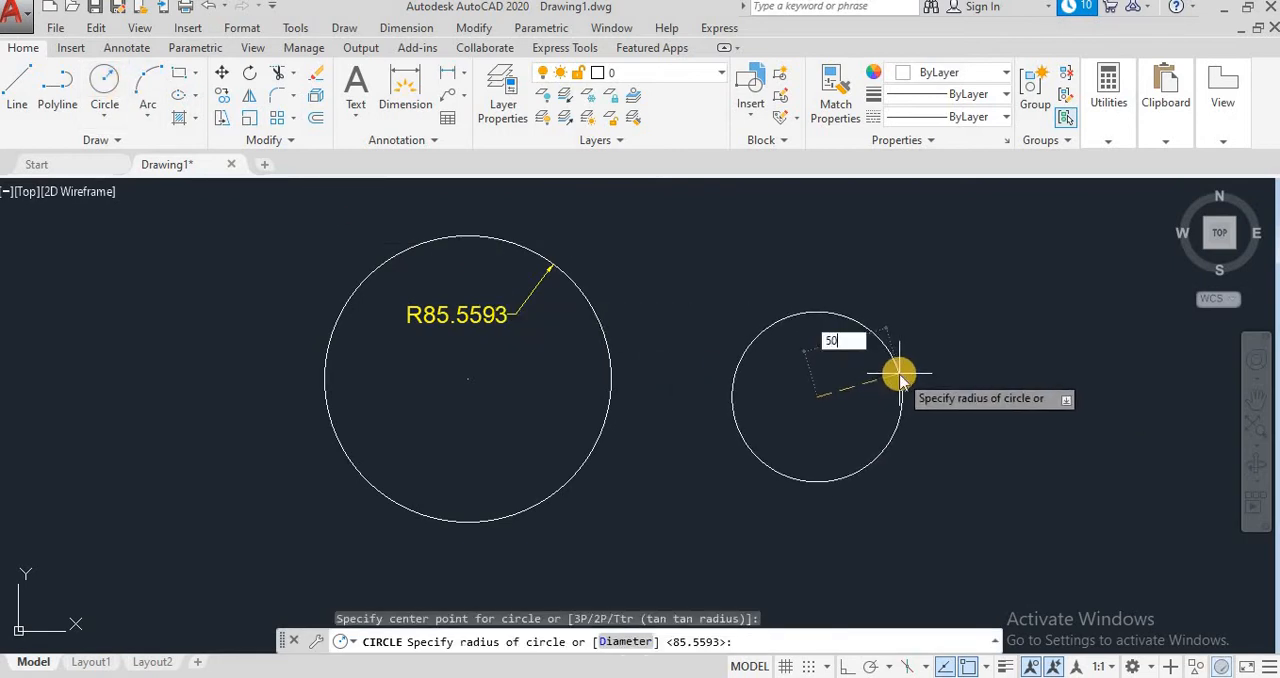
key(Return)
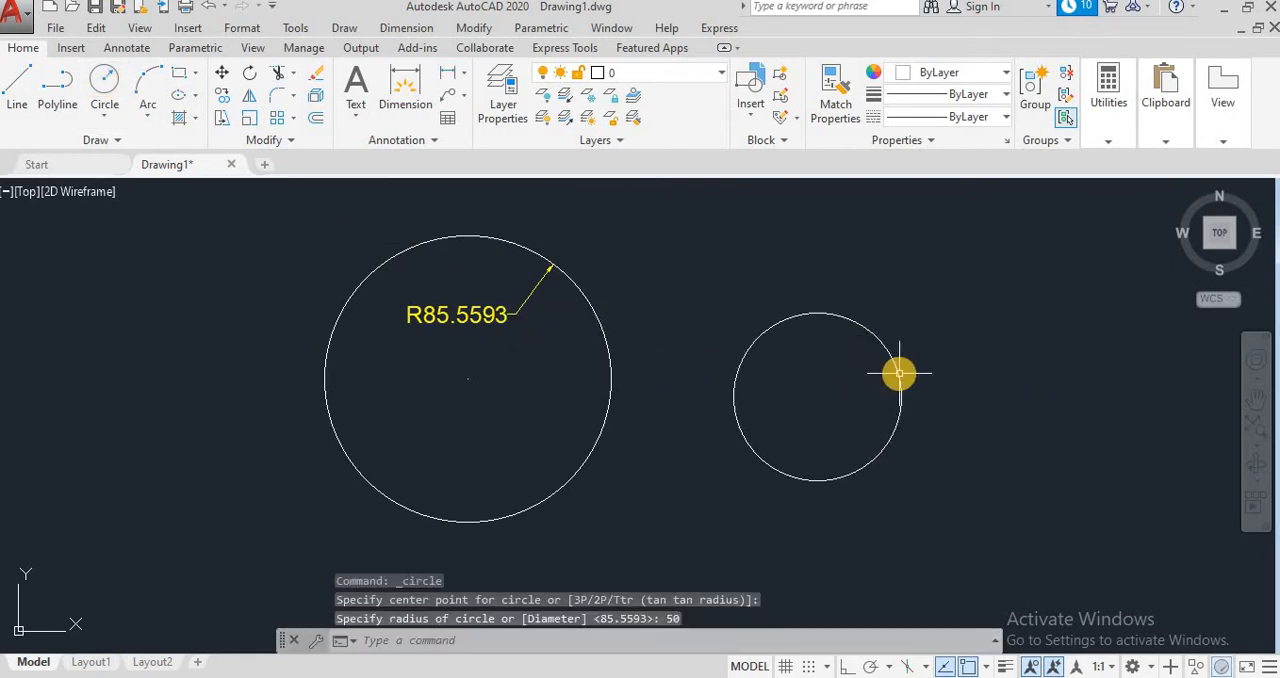
Step: Add a radius dimension to the smaller circle, placing its text outside at the circle's upper right
click(420, 28)
click(414, 166)
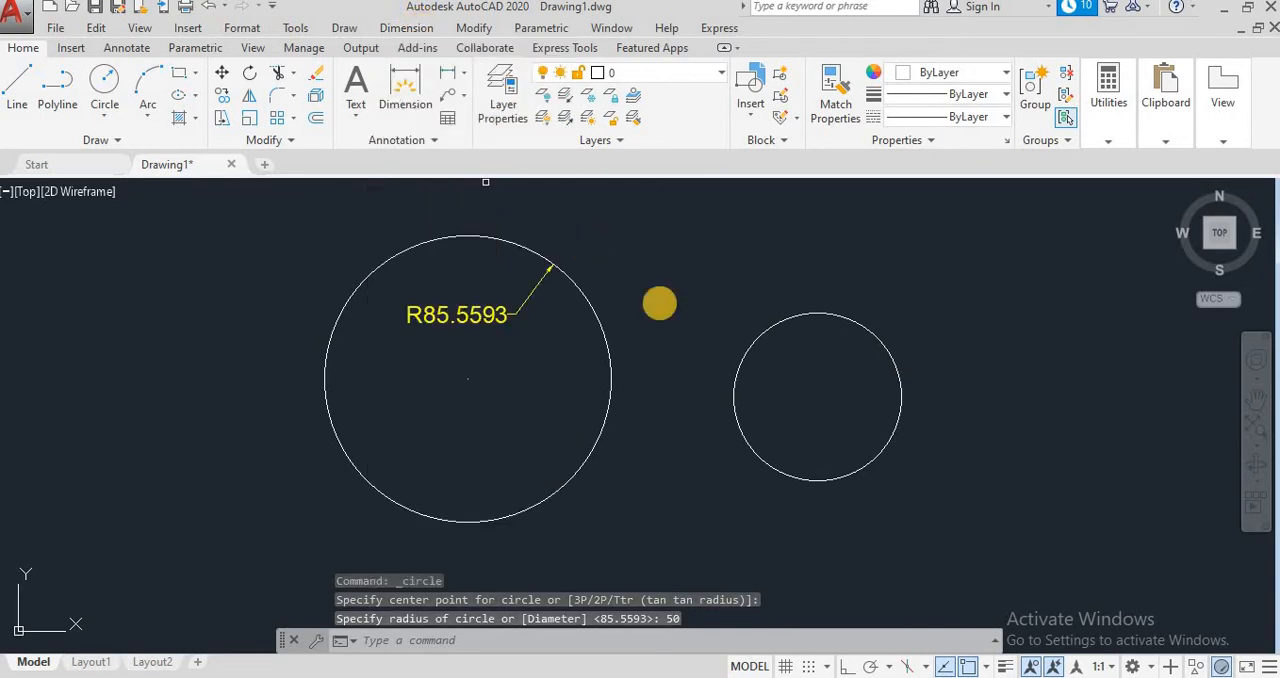
click(830, 316)
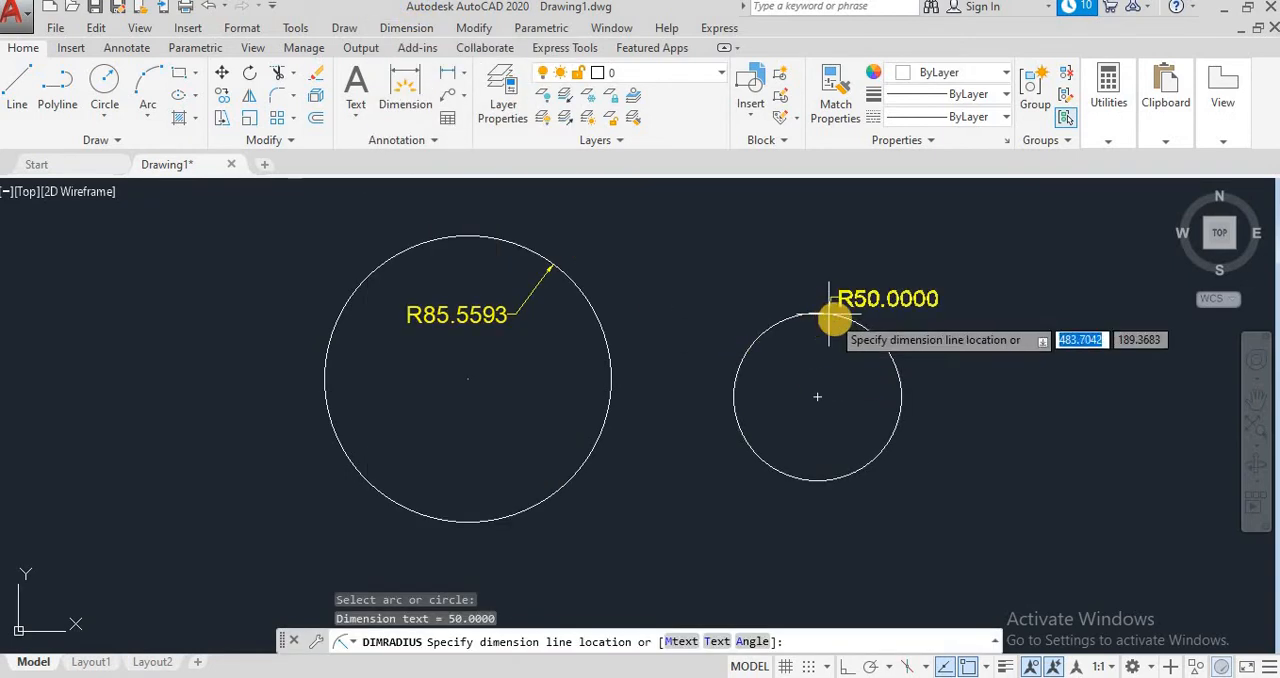
click(900, 332)
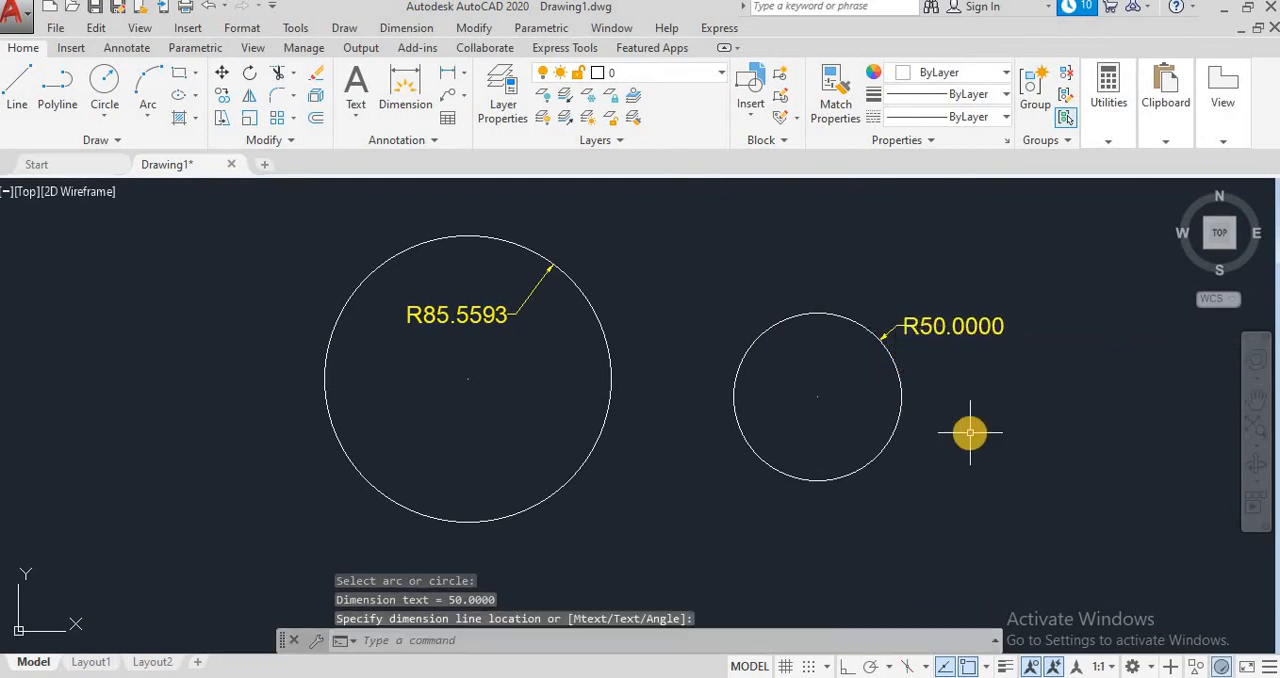
Step: Add a diameter dimension to the larger circle, placing its text inside the circle just below the center
click(406, 28)
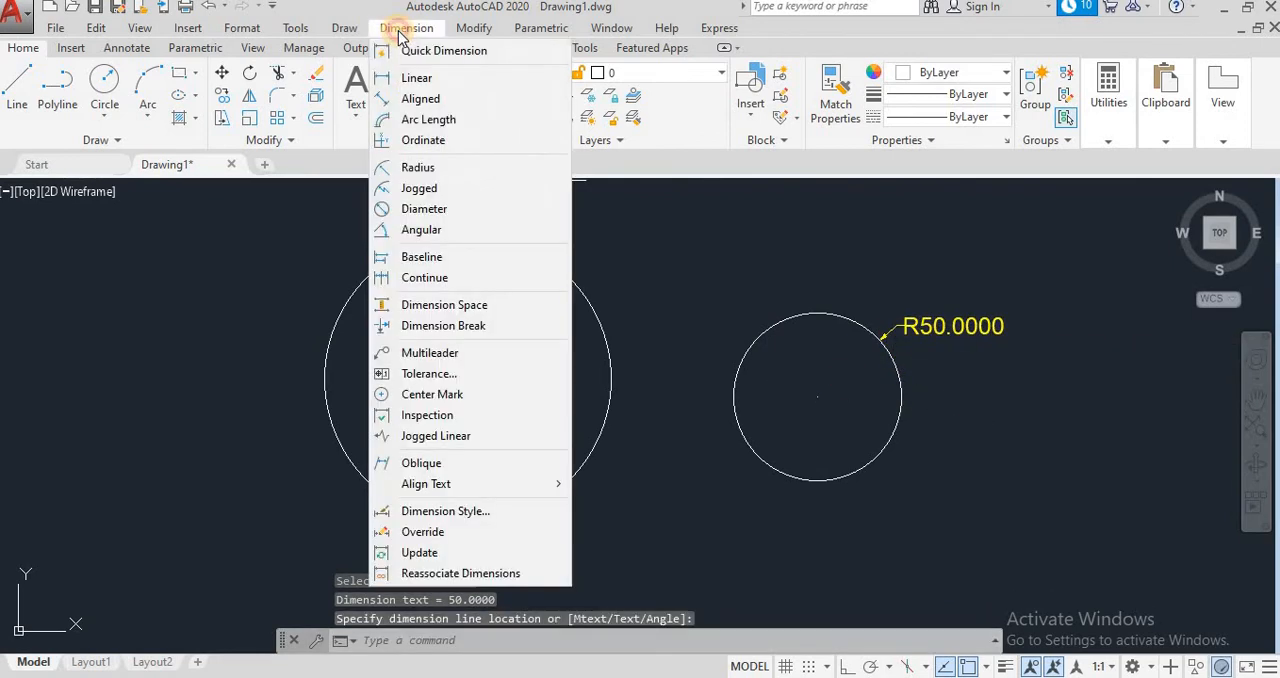
click(425, 209)
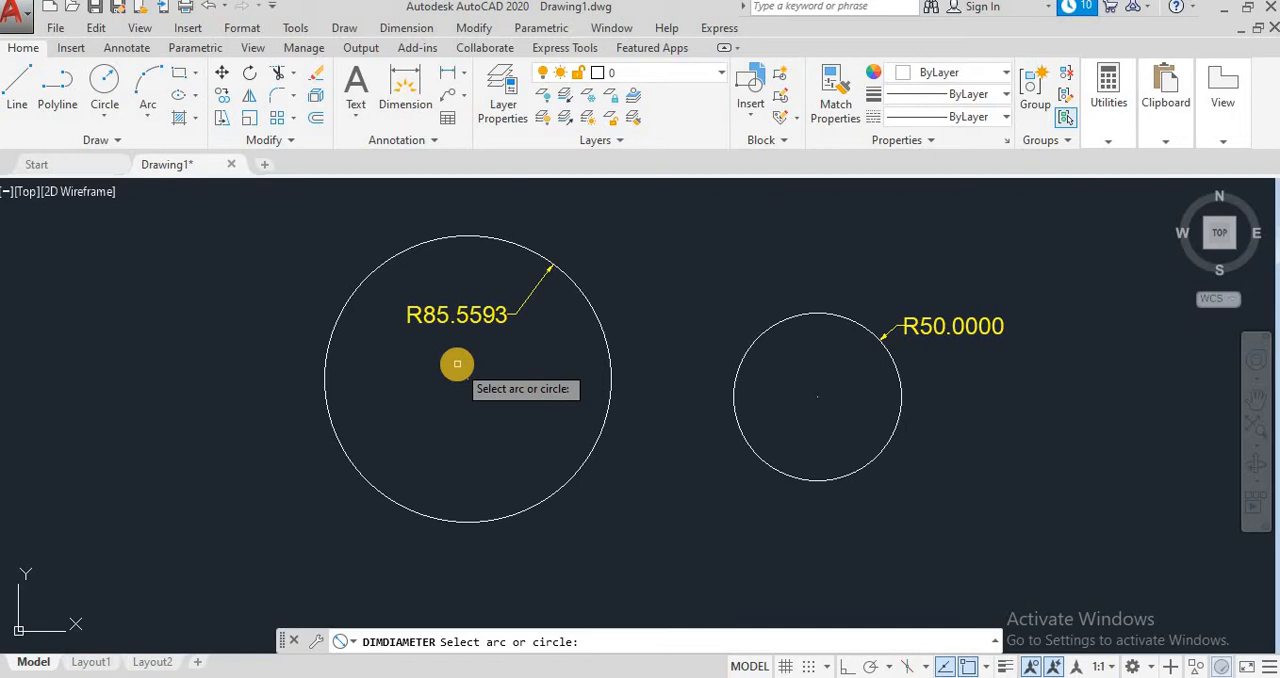
click(479, 236)
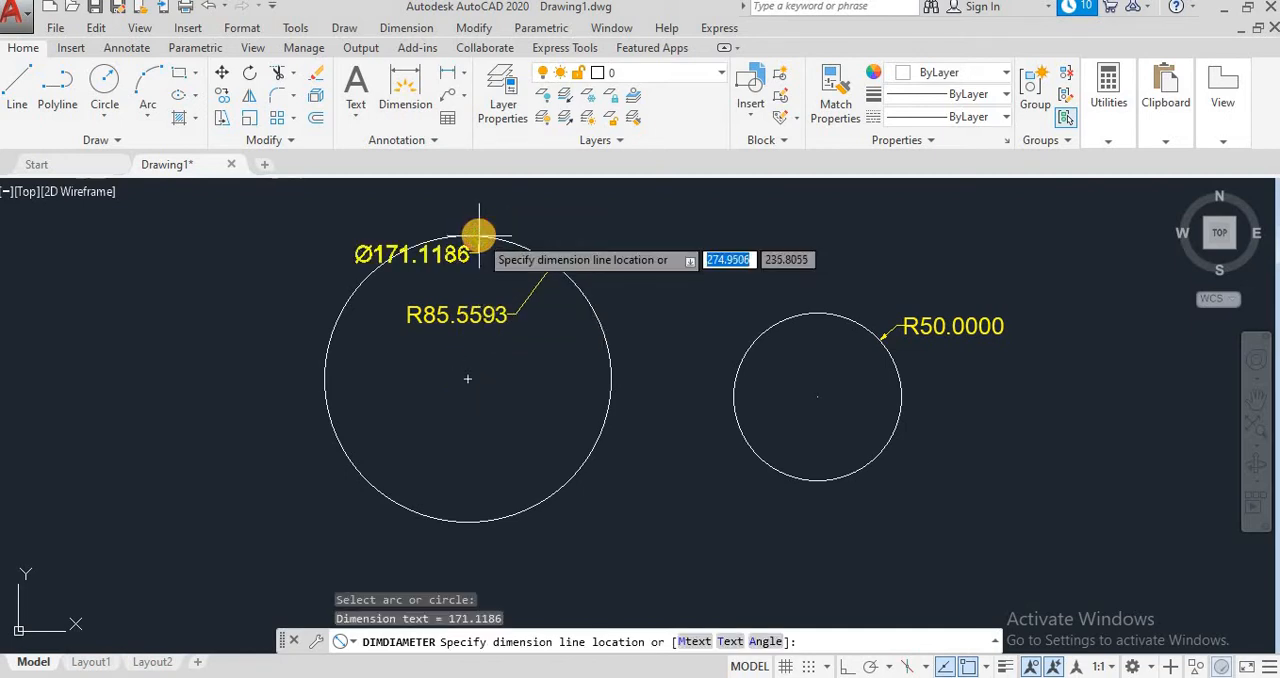
click(469, 399)
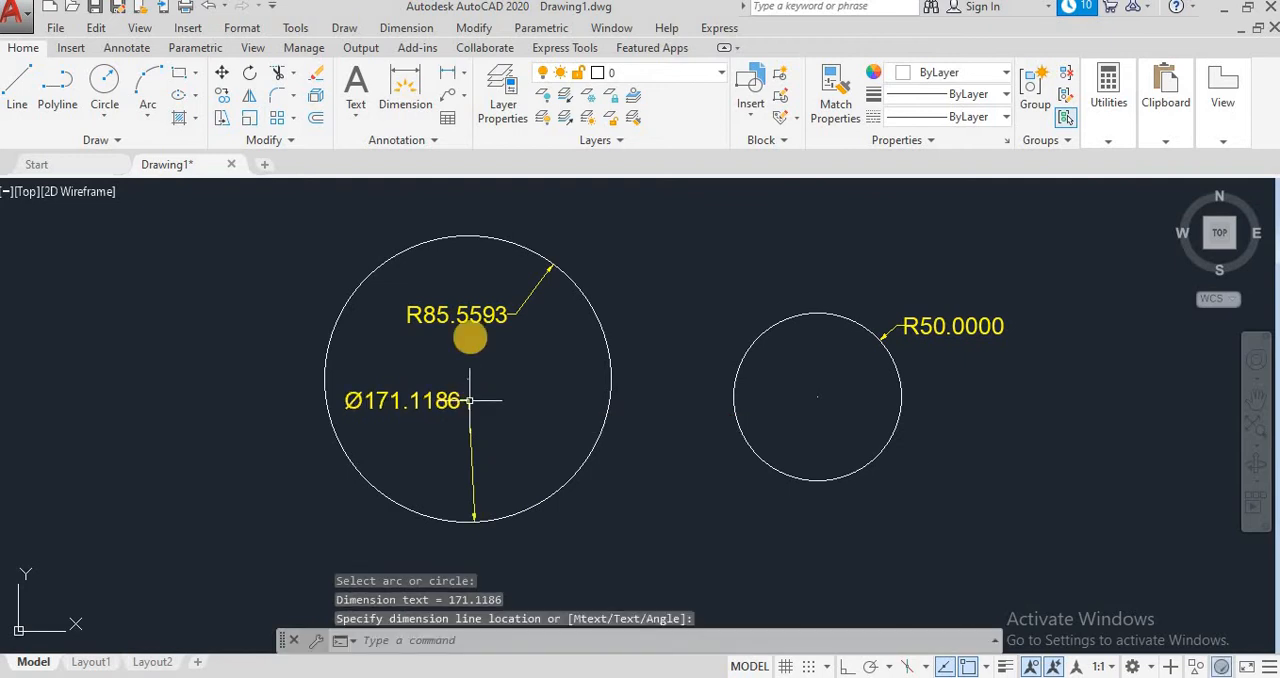
Step: Add a diameter dimension to the smaller circle, placing its text inside the circle's lower half
click(440, 29)
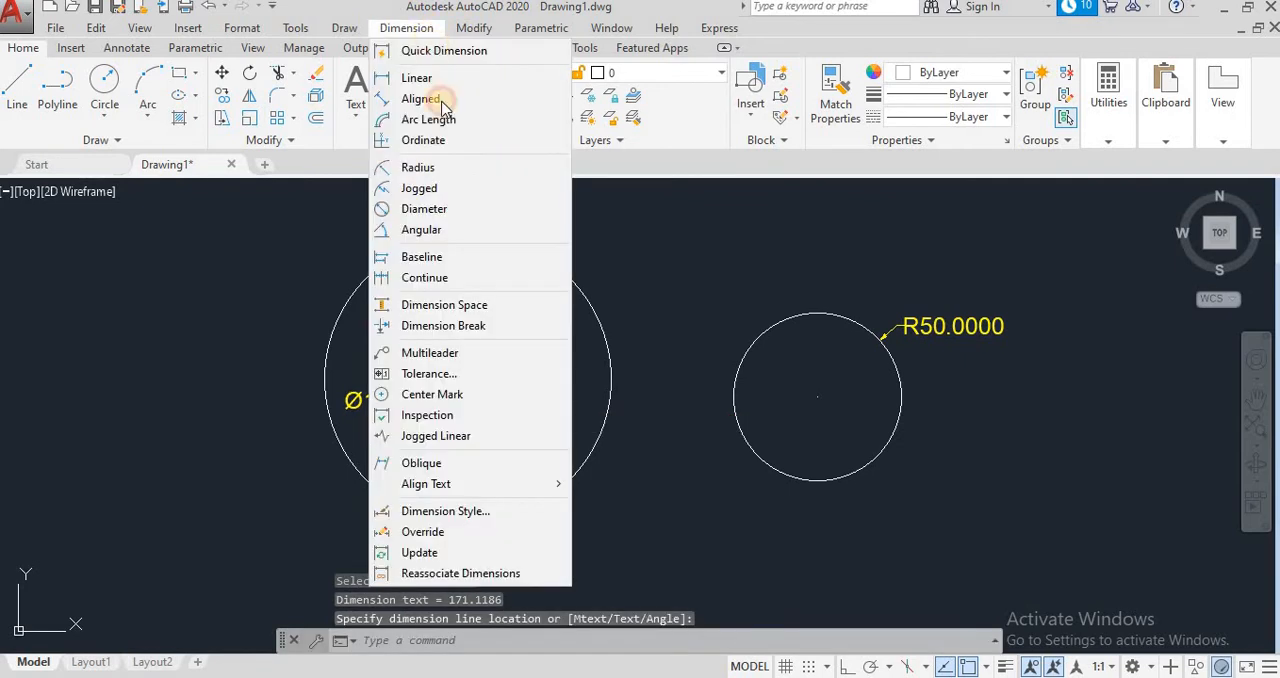
click(425, 211)
click(822, 313)
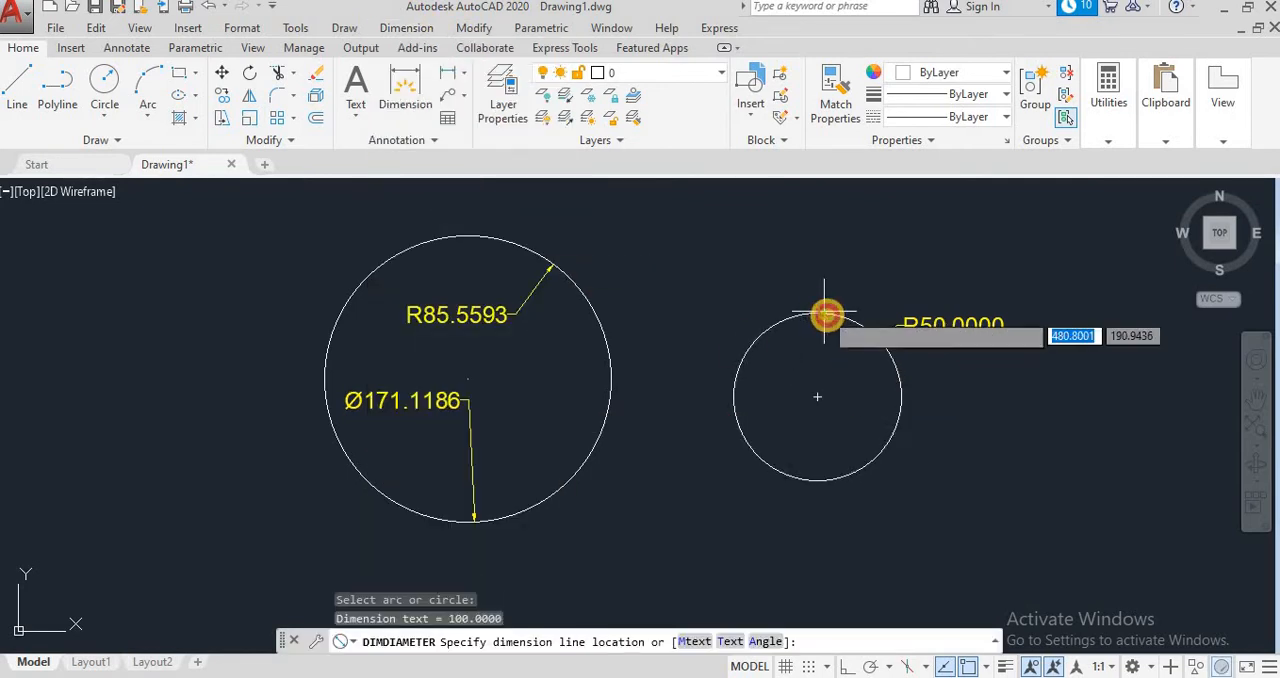
click(865, 422)
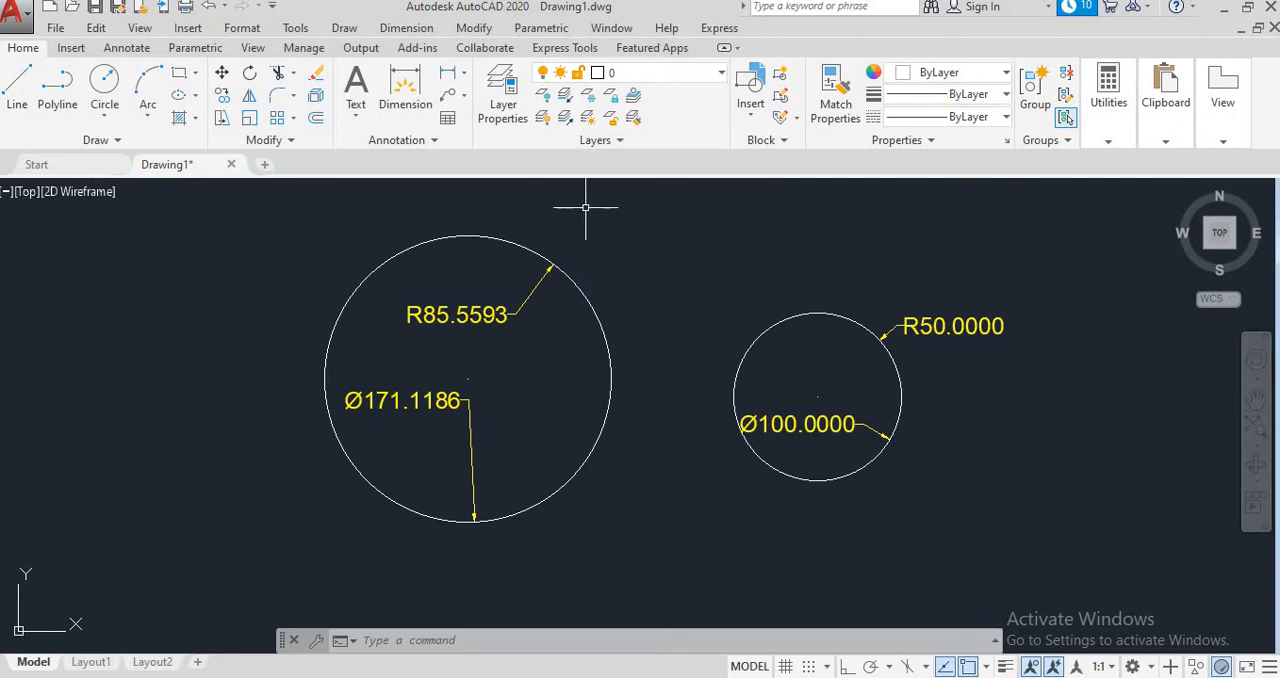
click(430, 30)
click(436, 185)
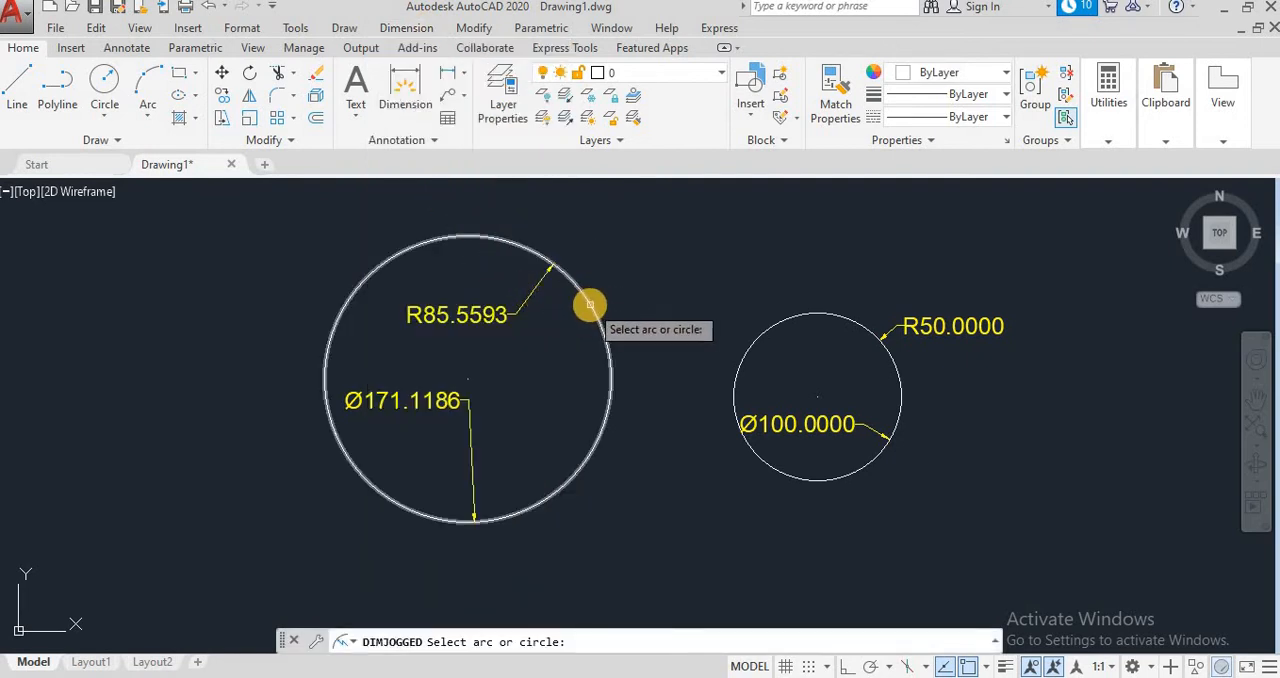
click(751, 344)
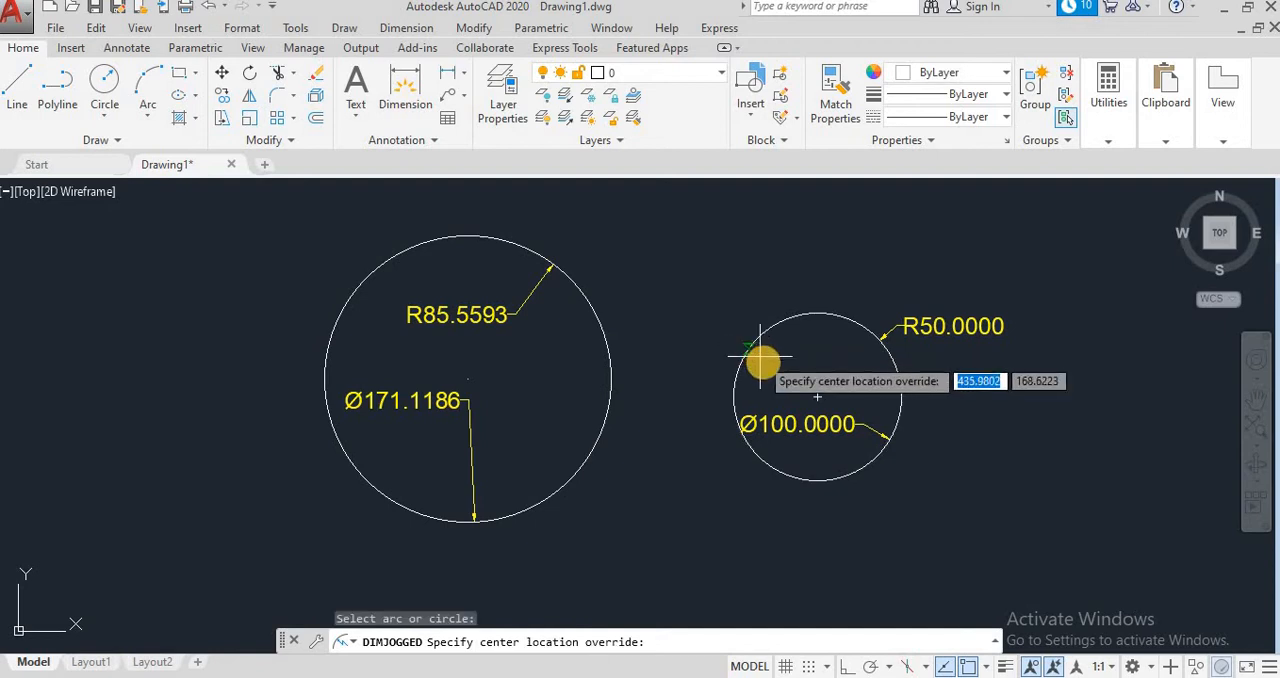
click(818, 392)
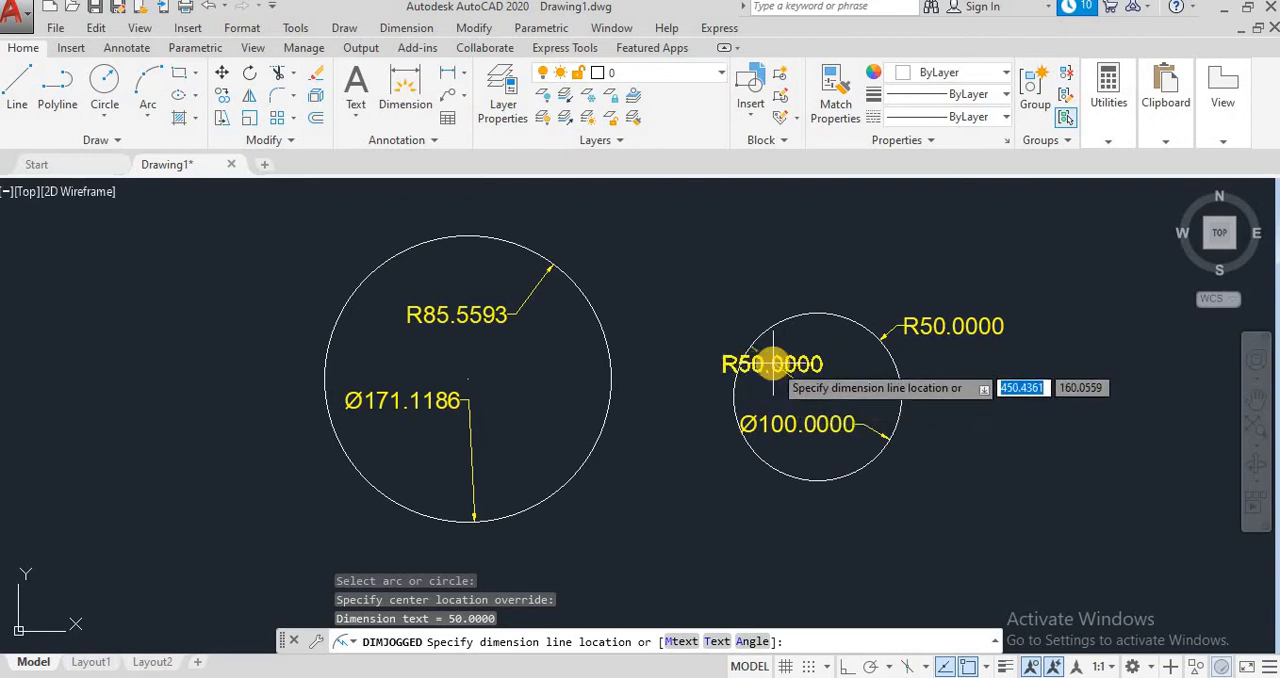
key(Escape)
Step: Try a jogged radius dimension on the smaller circle, with center override, text and jog just outside its upper-left edge
click(406, 28)
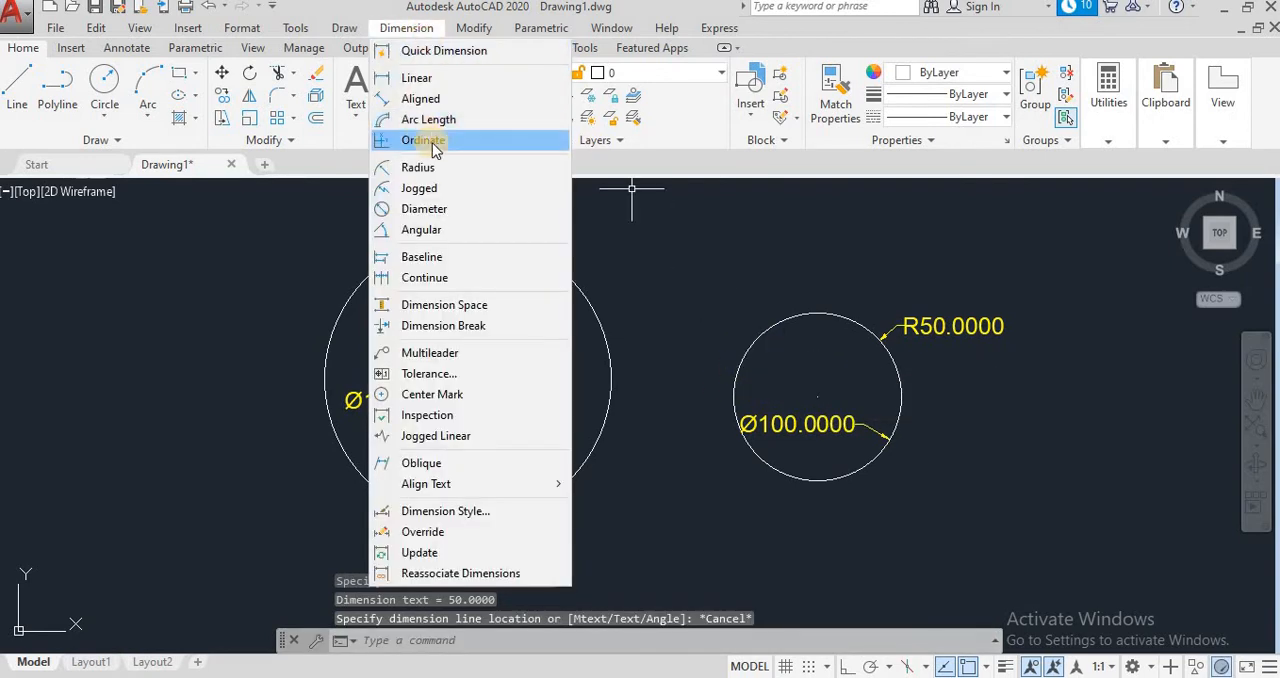
click(432, 189)
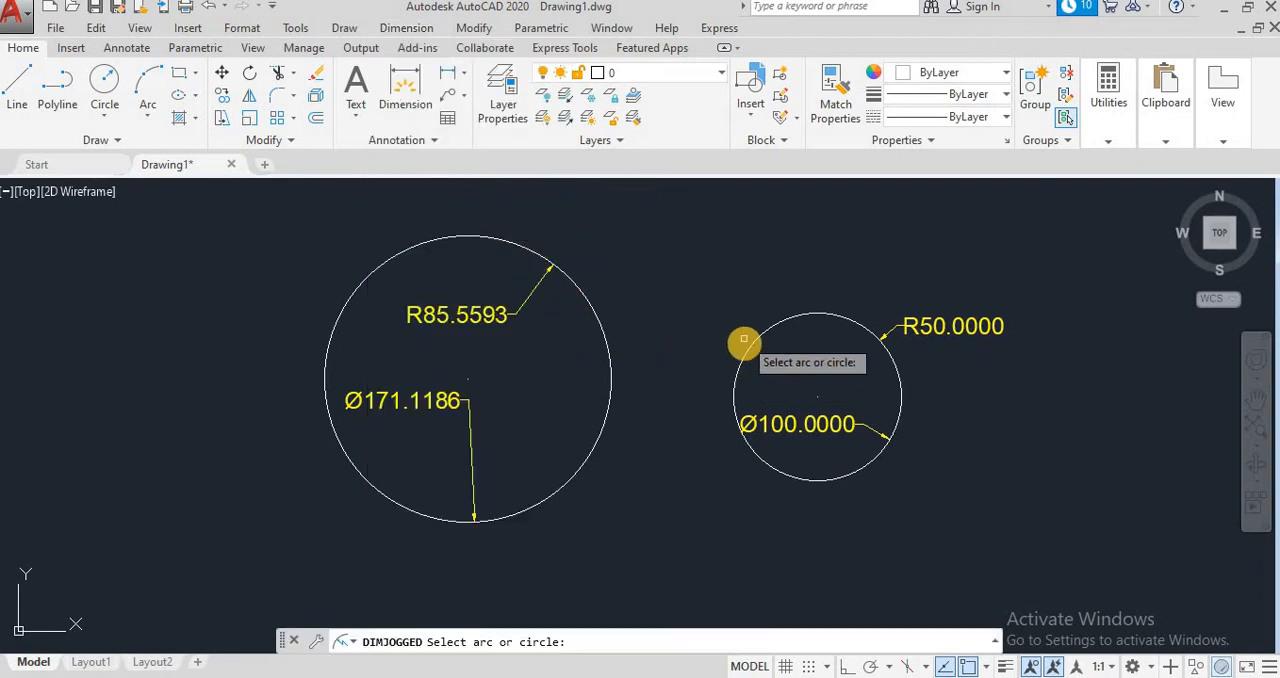
click(750, 348)
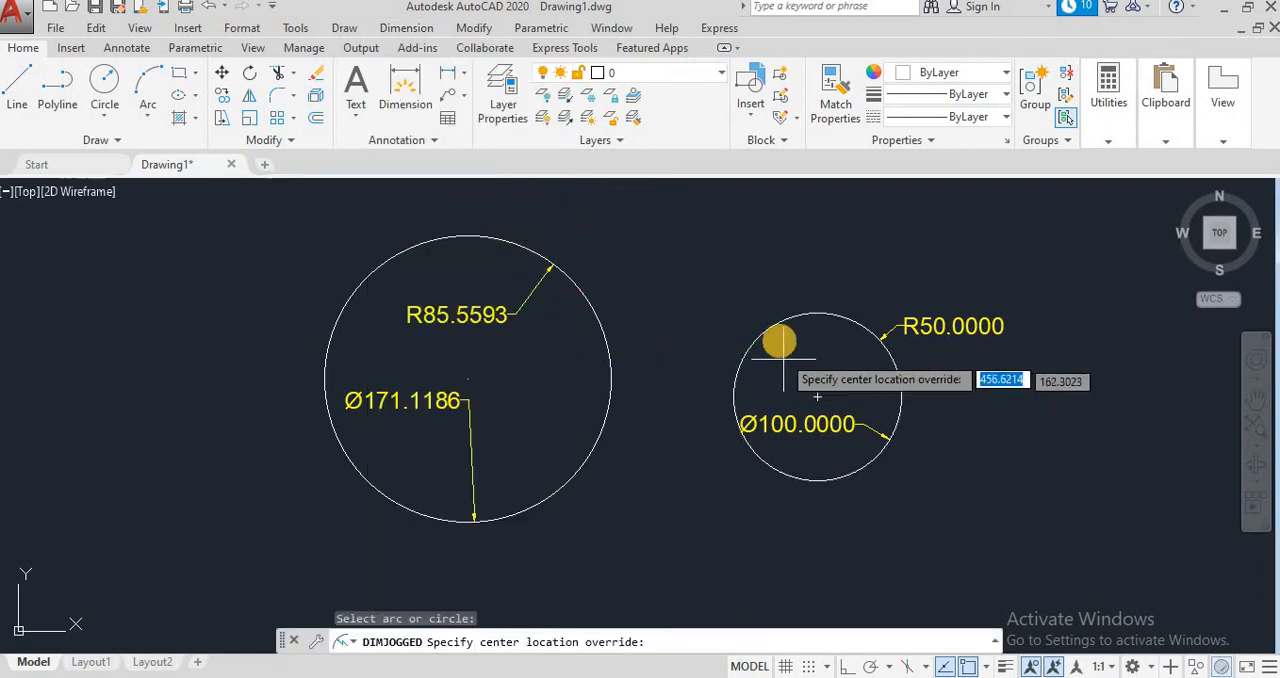
click(765, 311)
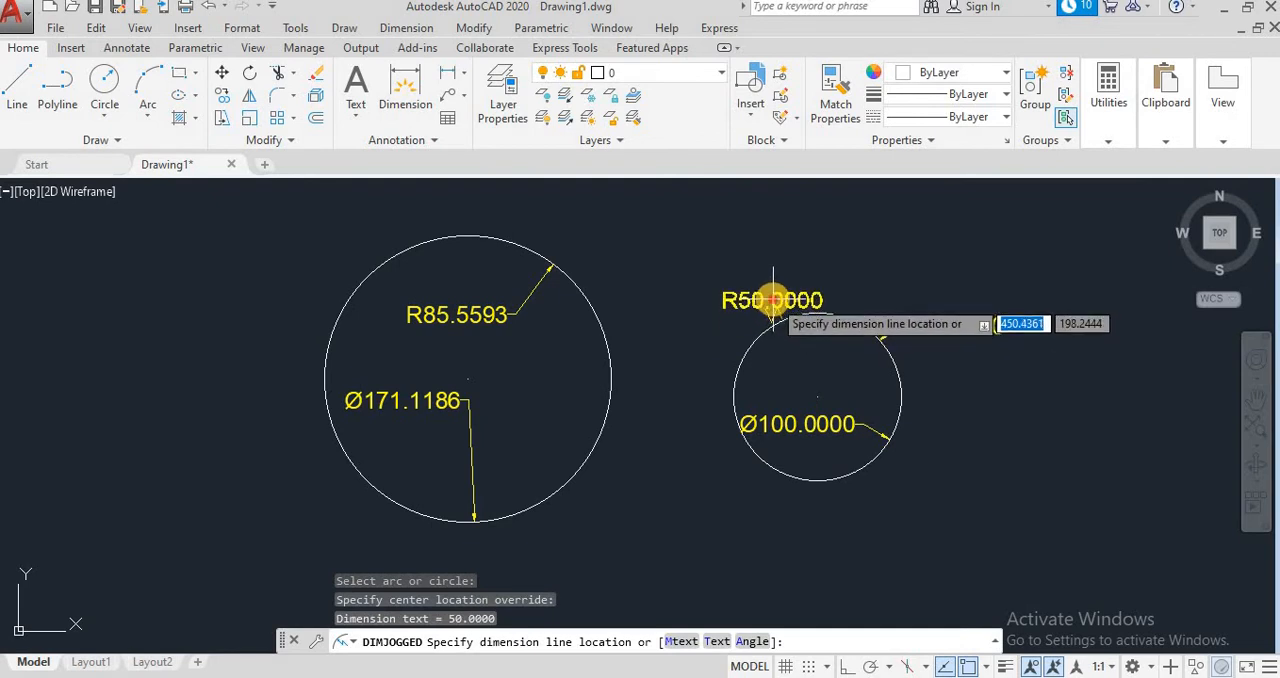
click(770, 298)
scroll(785, 330, up, 4)
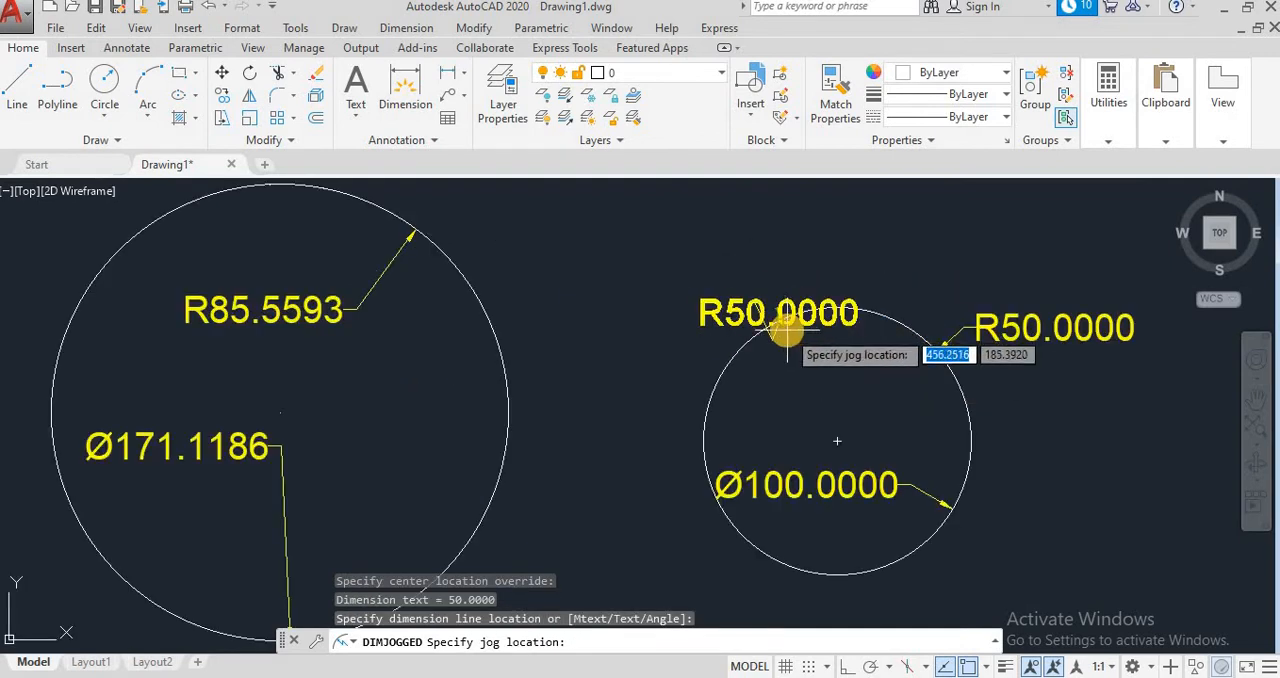
click(760, 285)
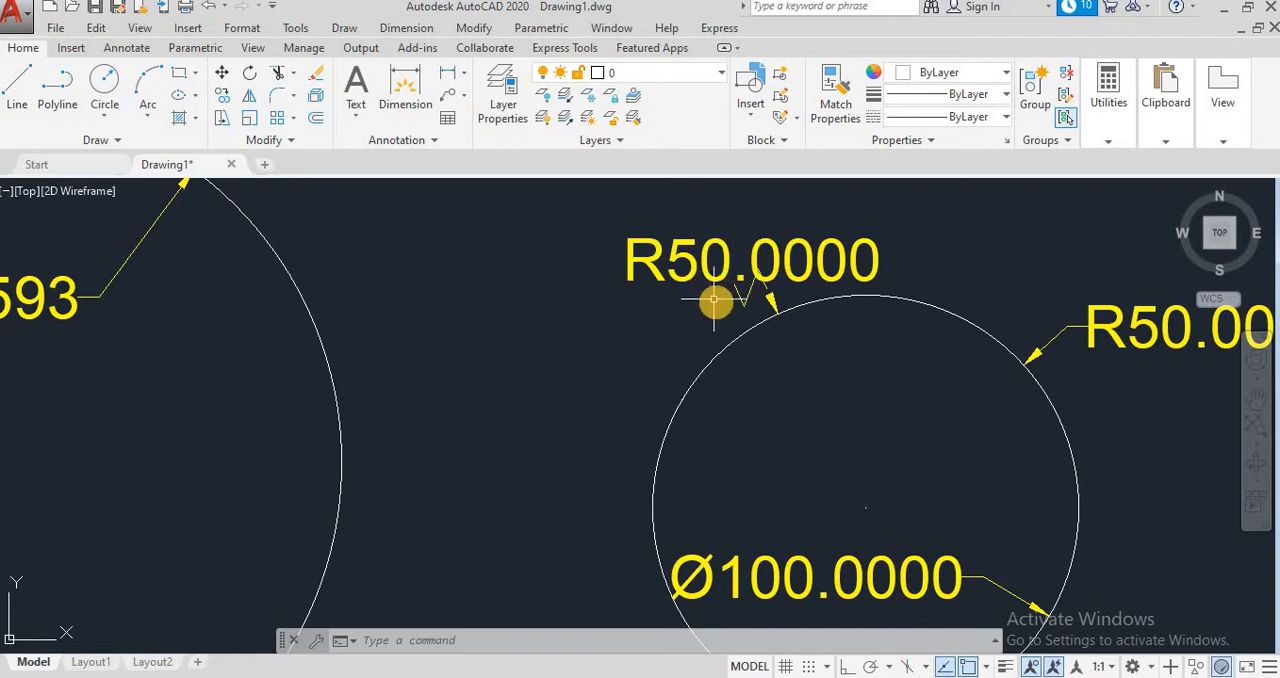
Step: Draw a concentric circle with a radius of 70 around the smaller circle and erase the jogged radius dimension
scroll(738, 302, down, 2)
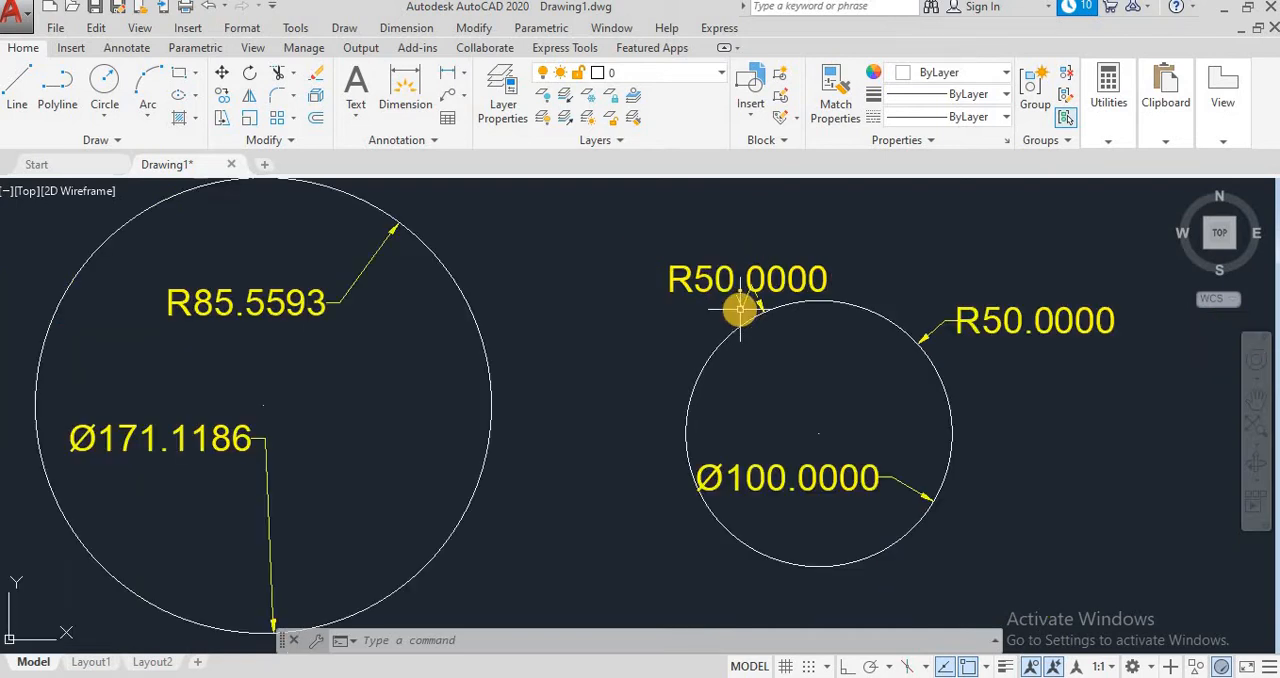
click(104, 86)
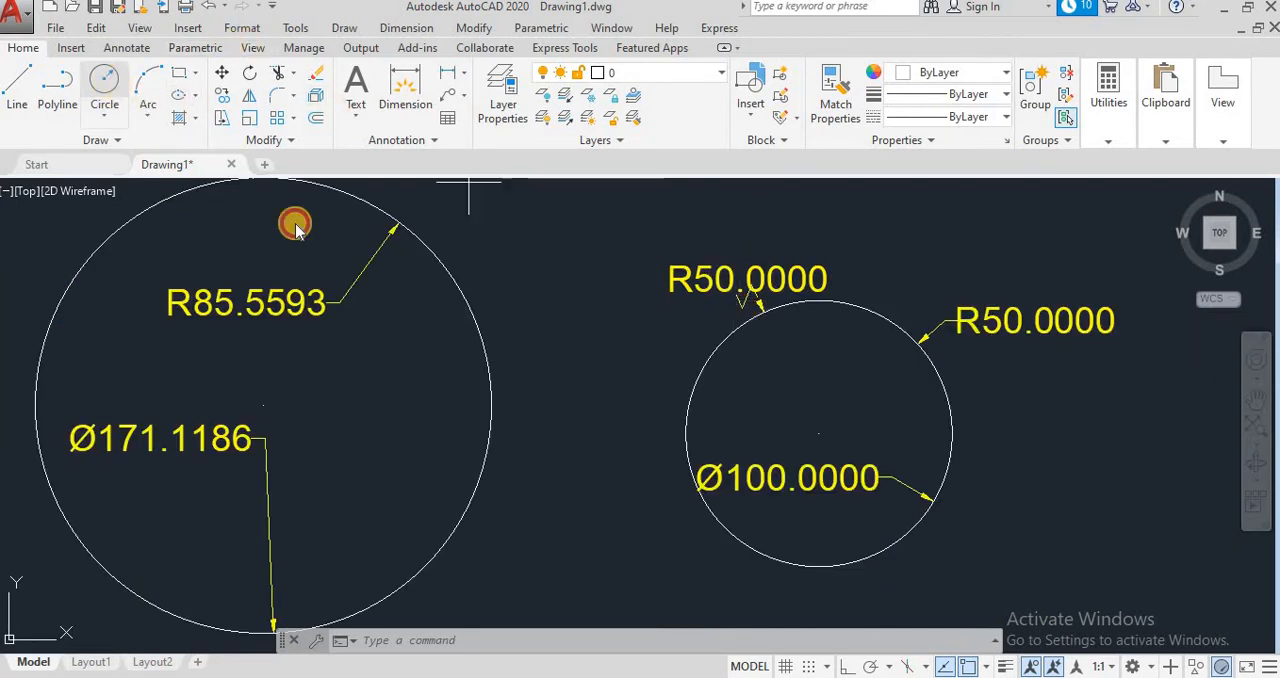
click(820, 431)
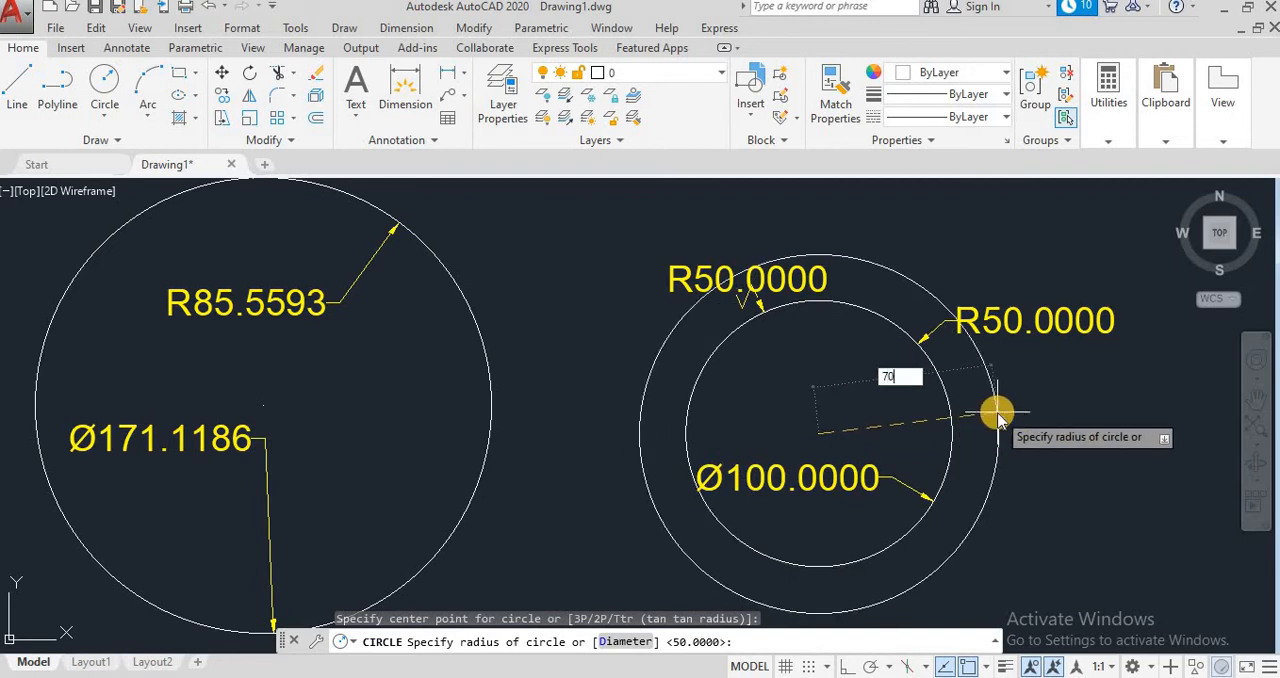
key(Return)
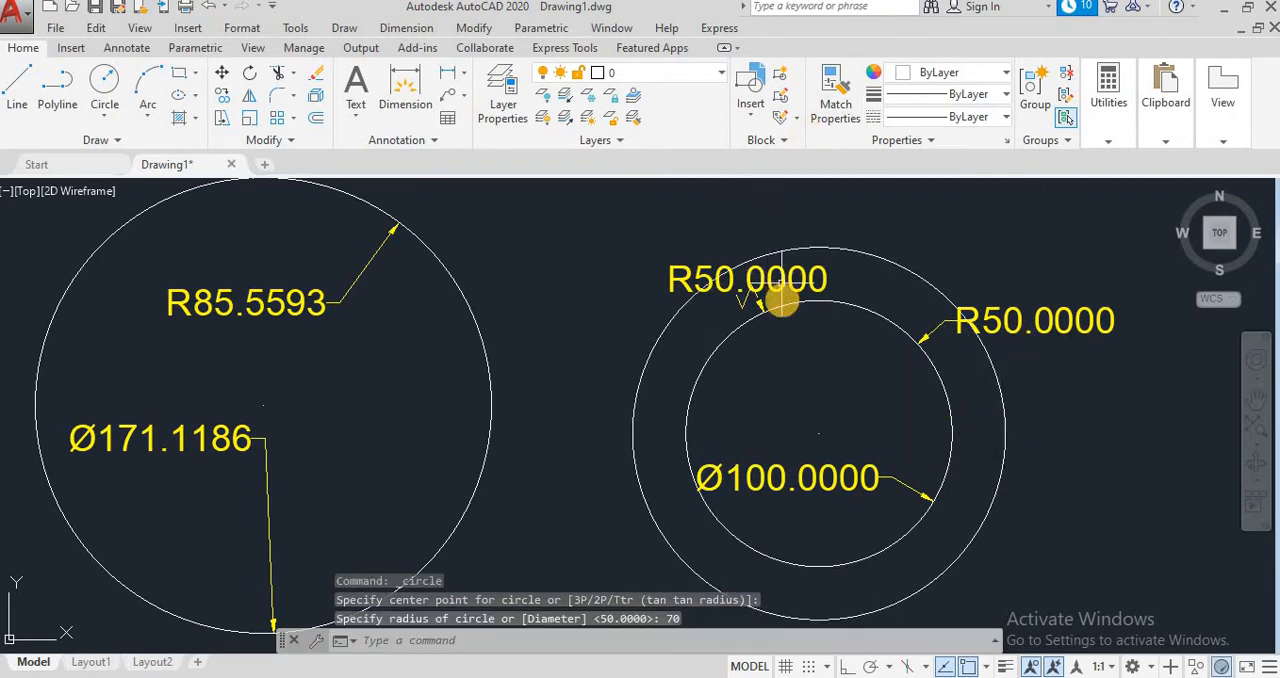
click(775, 288)
key(Delete)
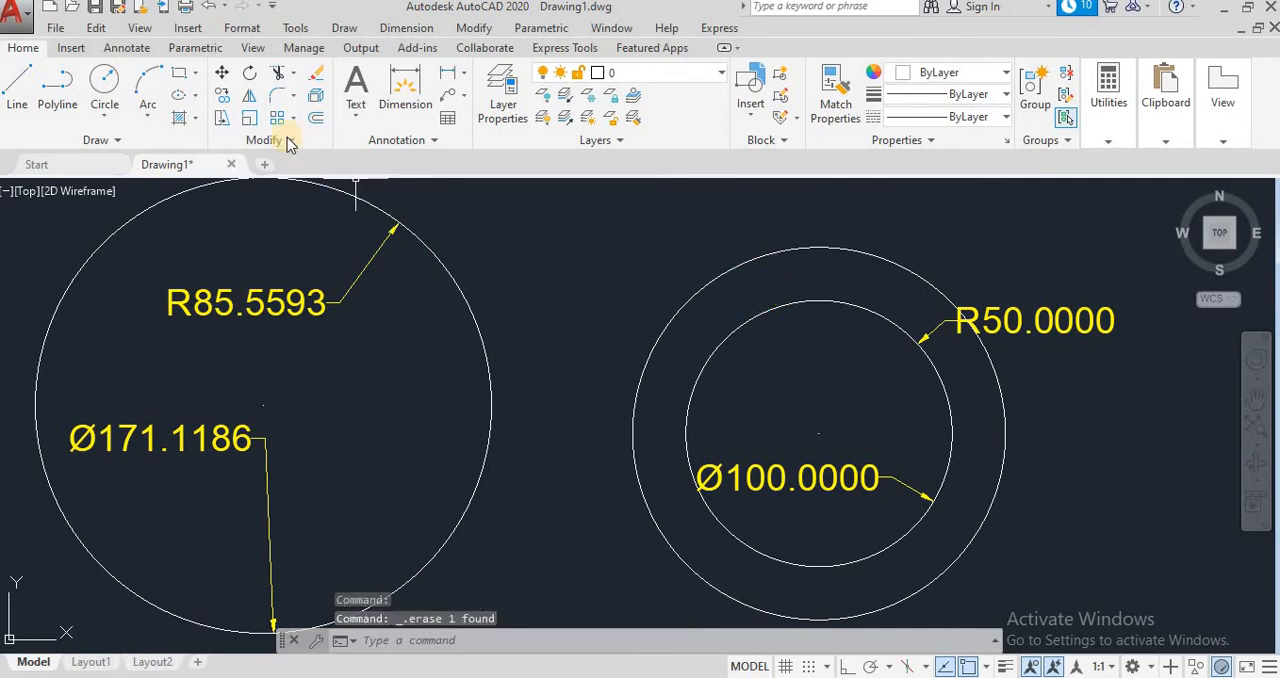
Step: Add a jogged radius dimension to the inner circle, placing its center override, text and jog between the two concentric circles at the top
click(406, 28)
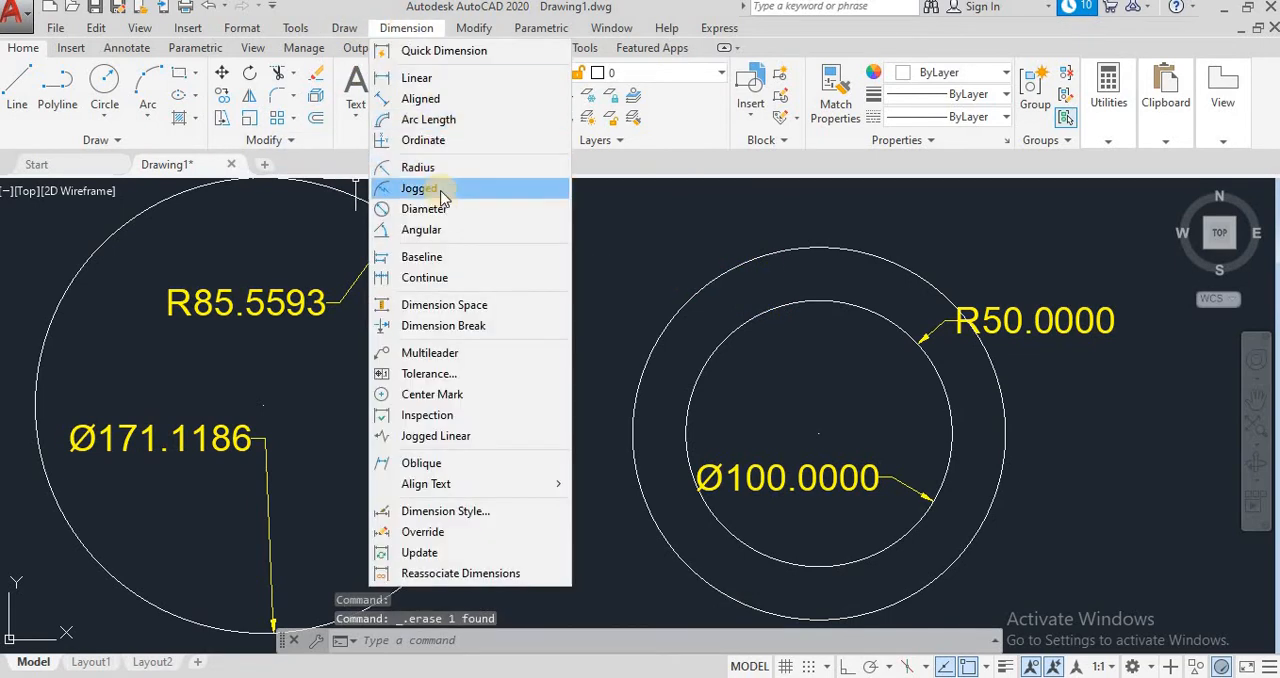
click(433, 172)
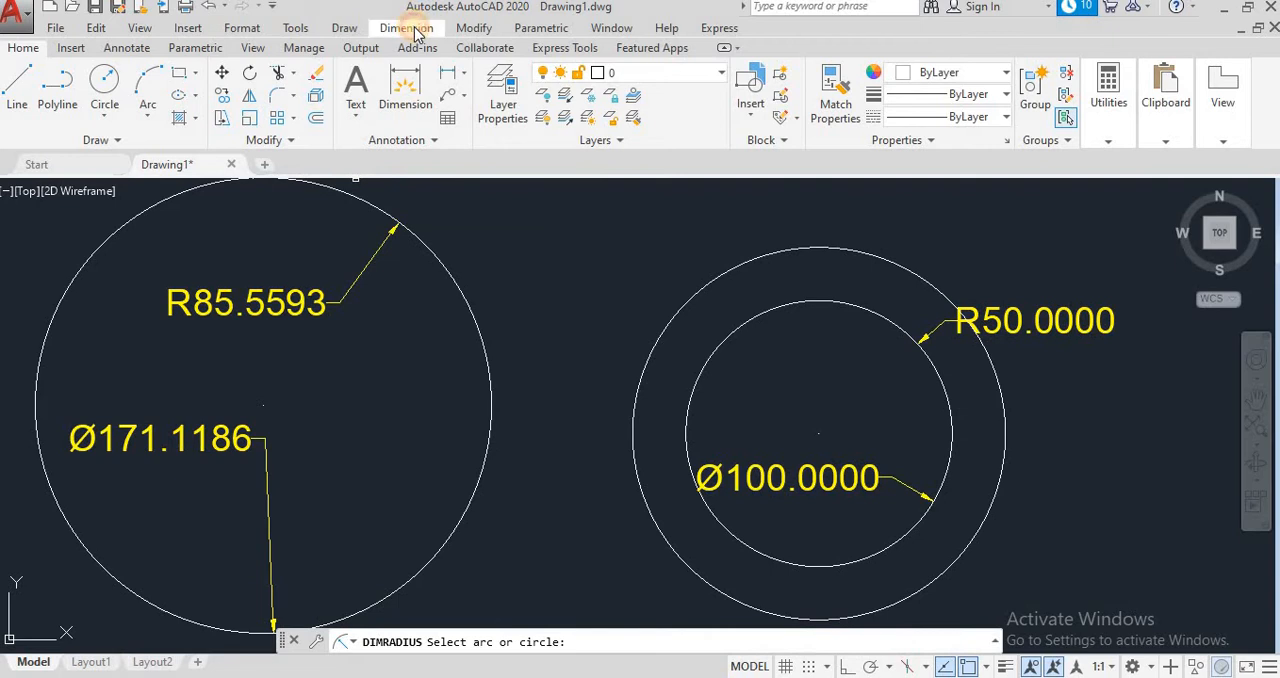
click(410, 28)
click(420, 188)
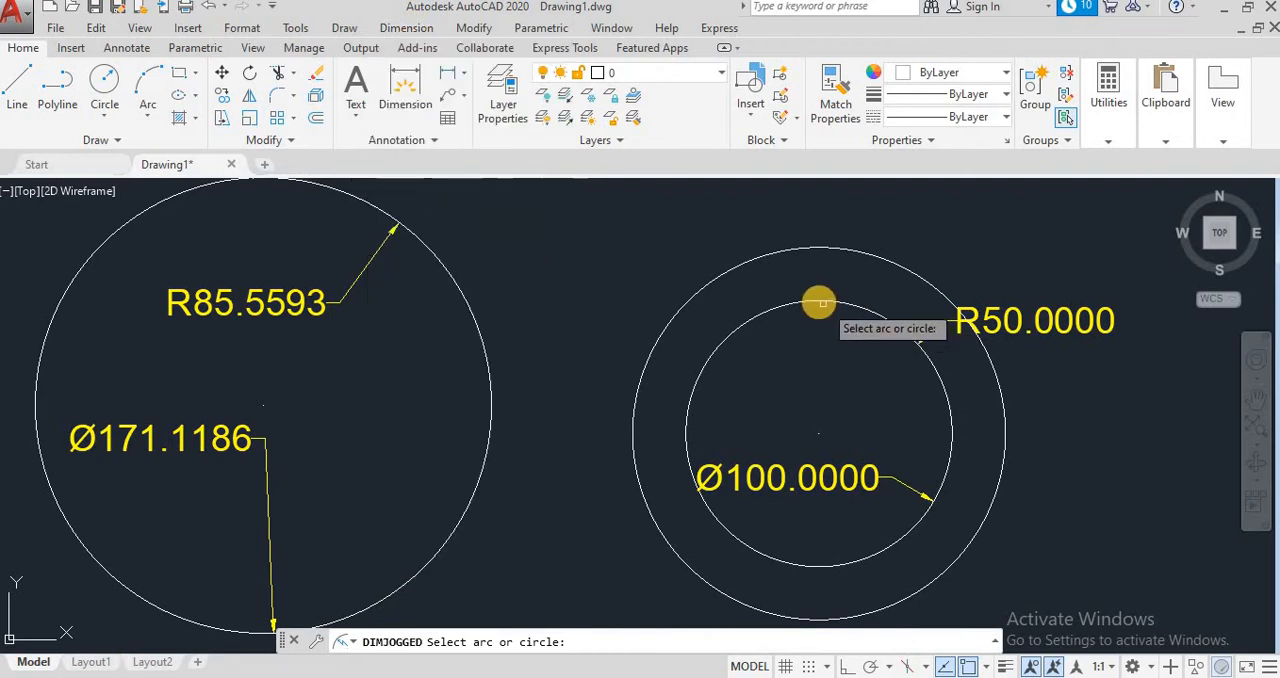
click(818, 300)
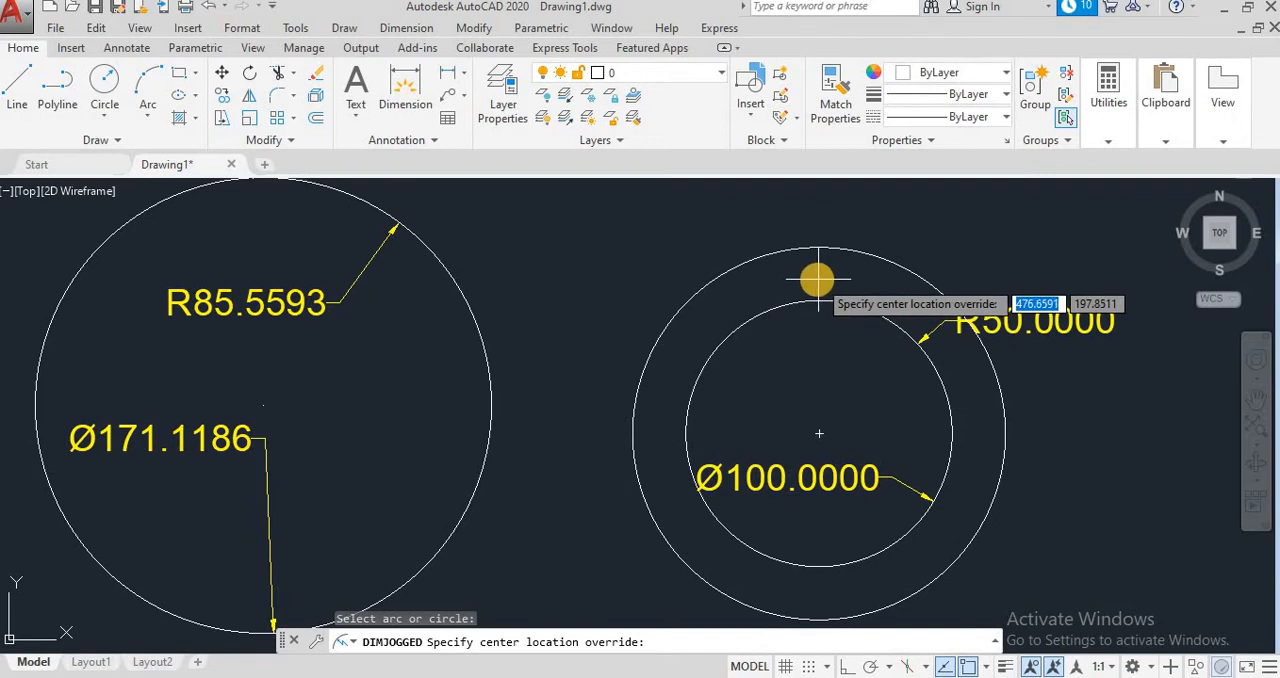
click(817, 280)
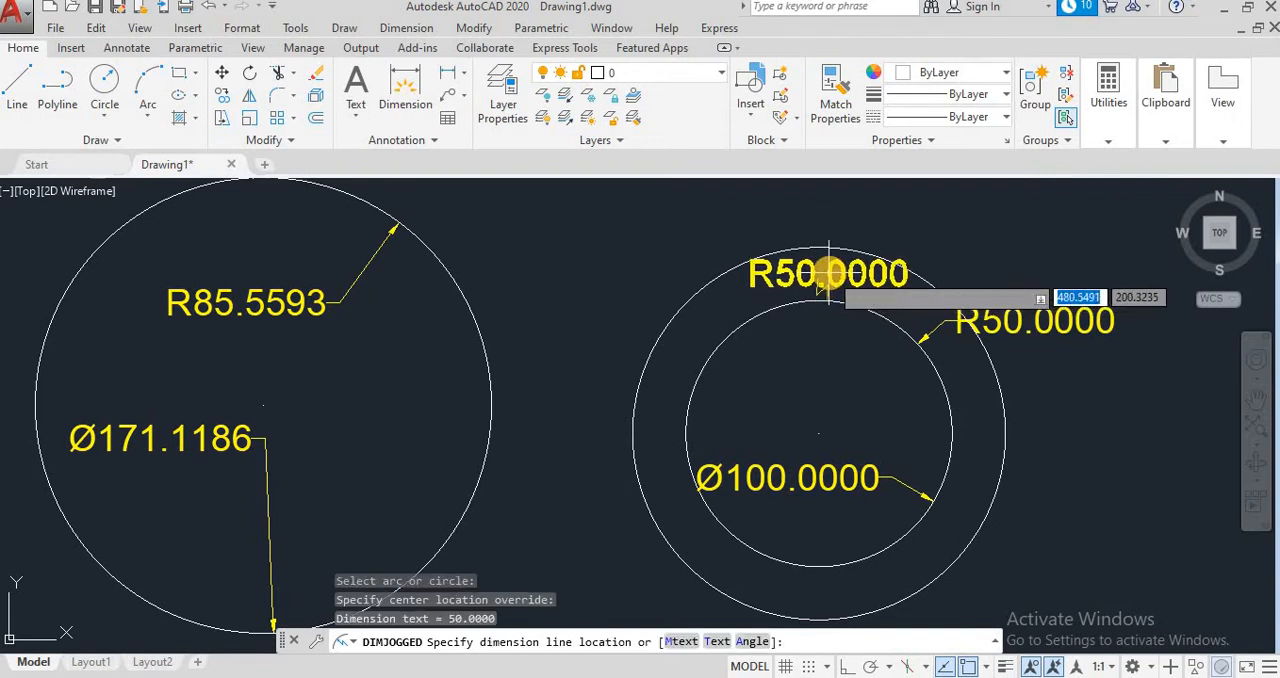
click(832, 272)
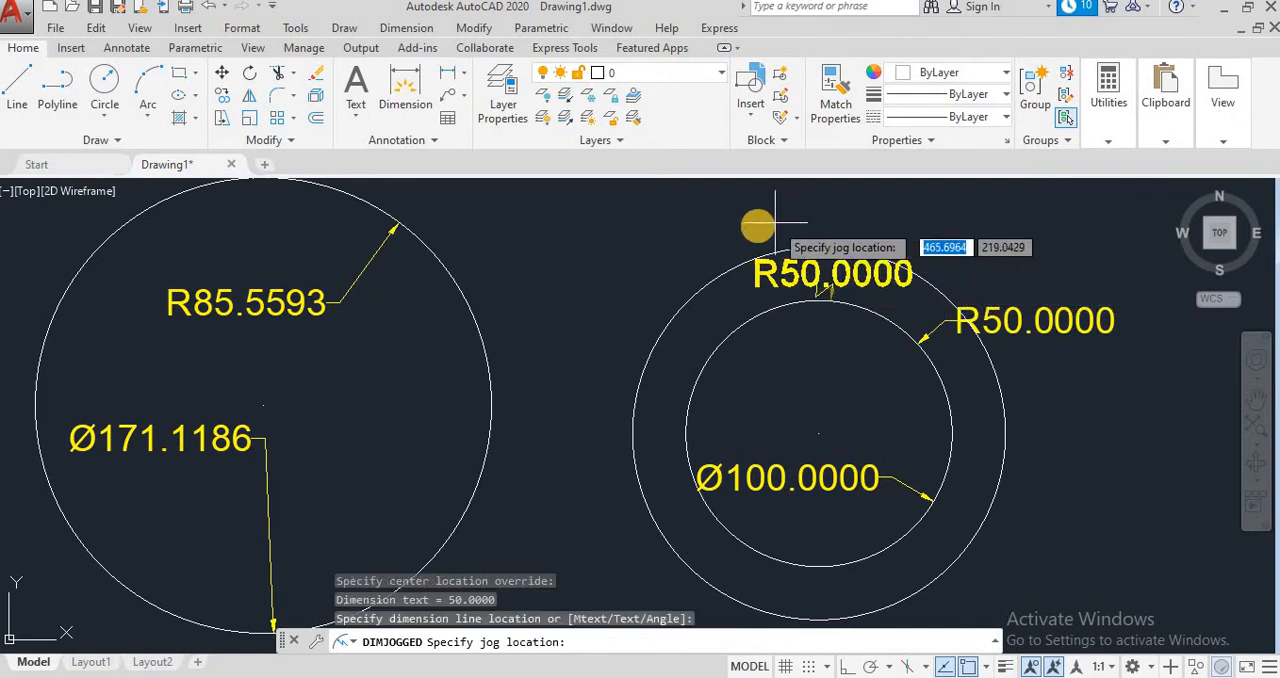
scroll(908, 338, up, 2)
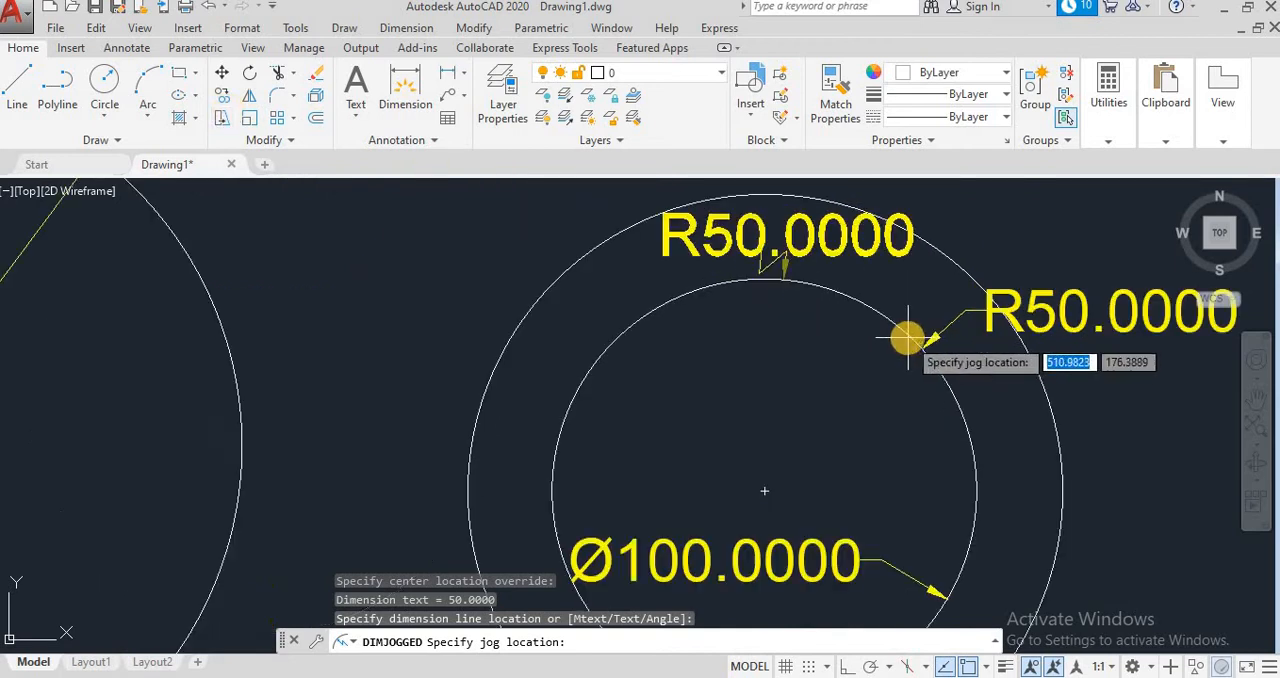
click(776, 254)
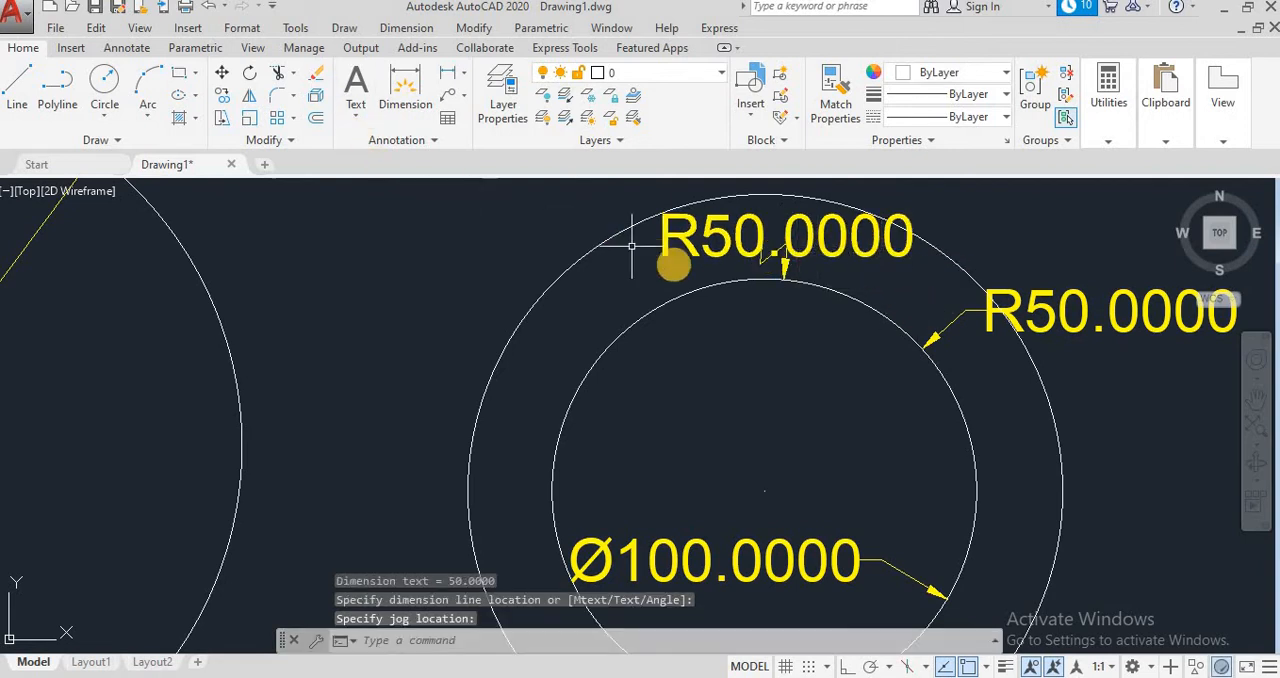
Step: Add a jogged radius dimension to the outer concentric circle, placing its center override, text and jog around the circle's upper-left edge
scroll(672, 262, down, 2)
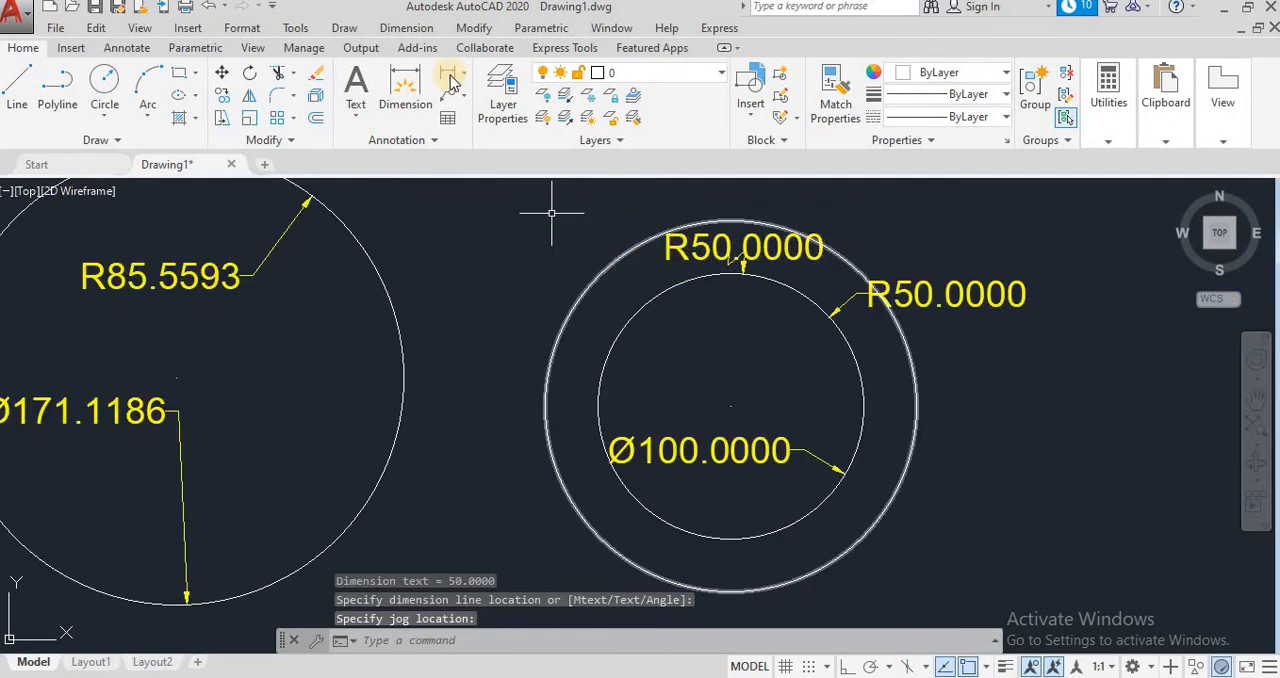
click(406, 28)
click(418, 192)
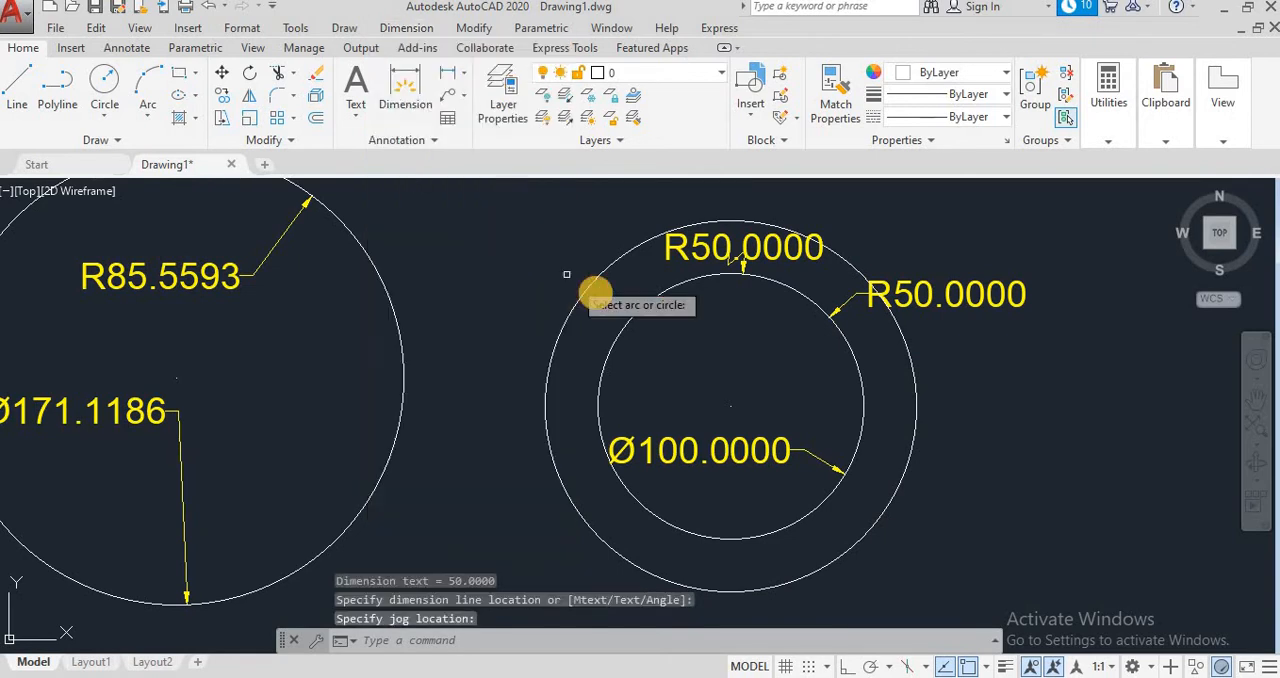
click(591, 282)
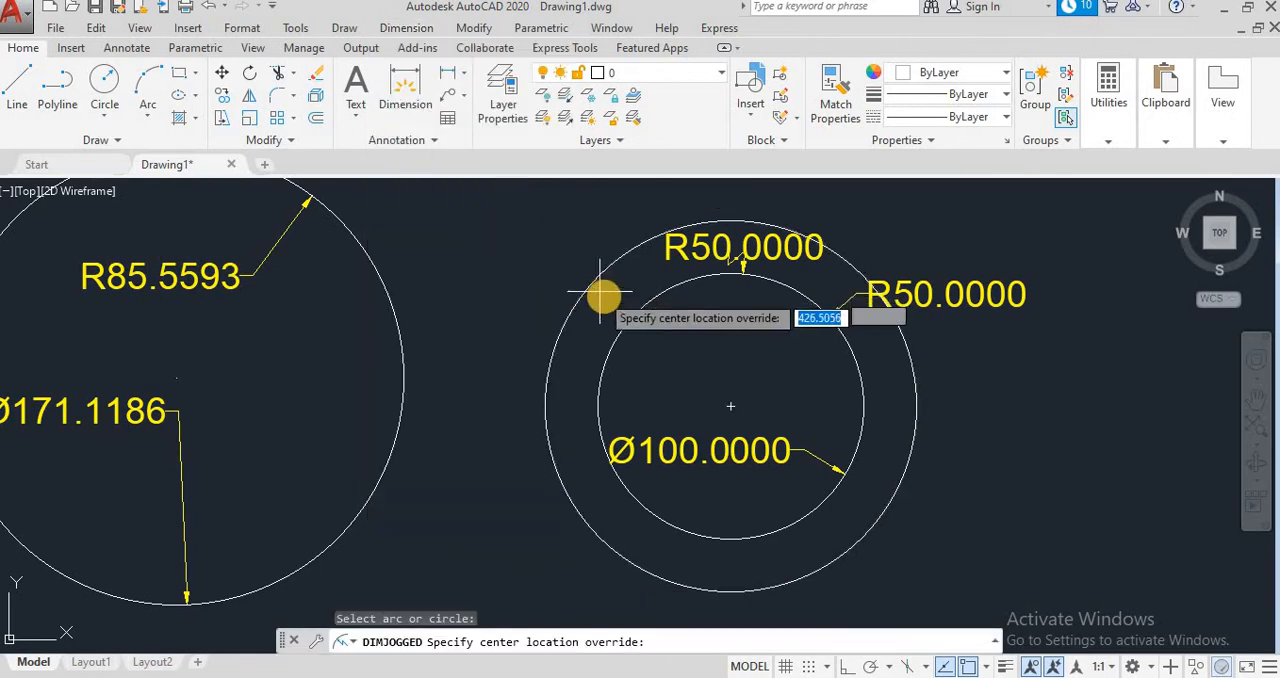
click(605, 297)
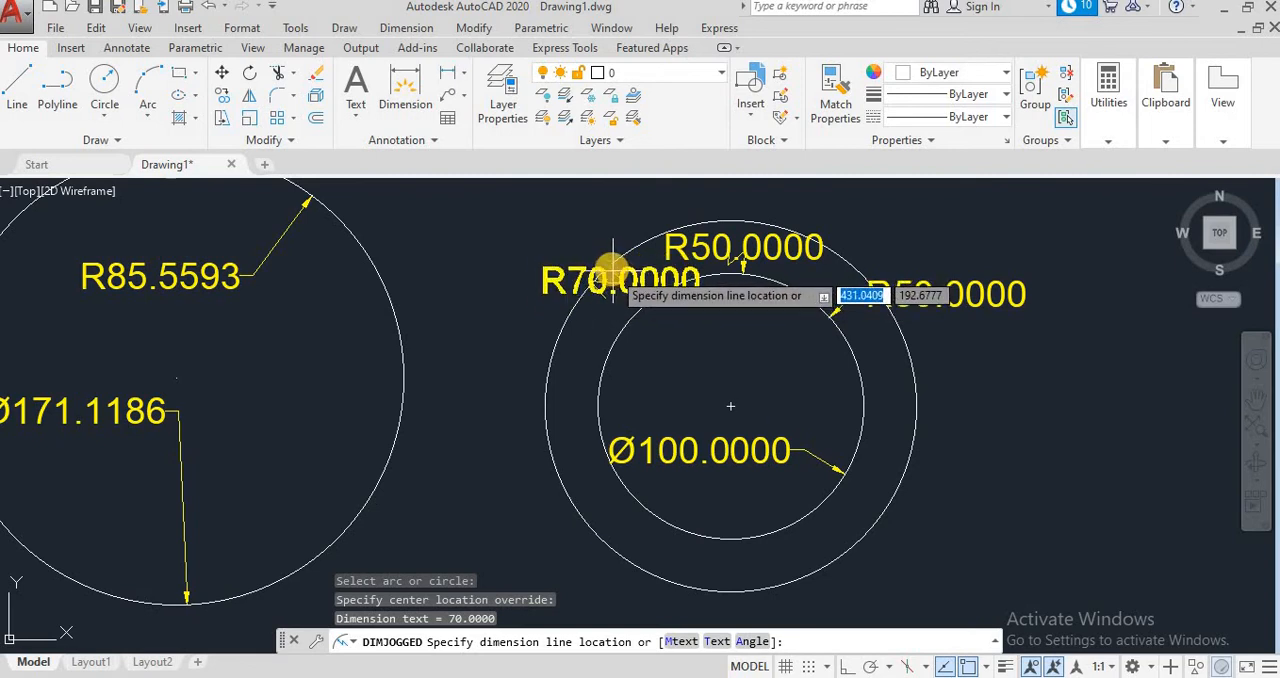
click(586, 328)
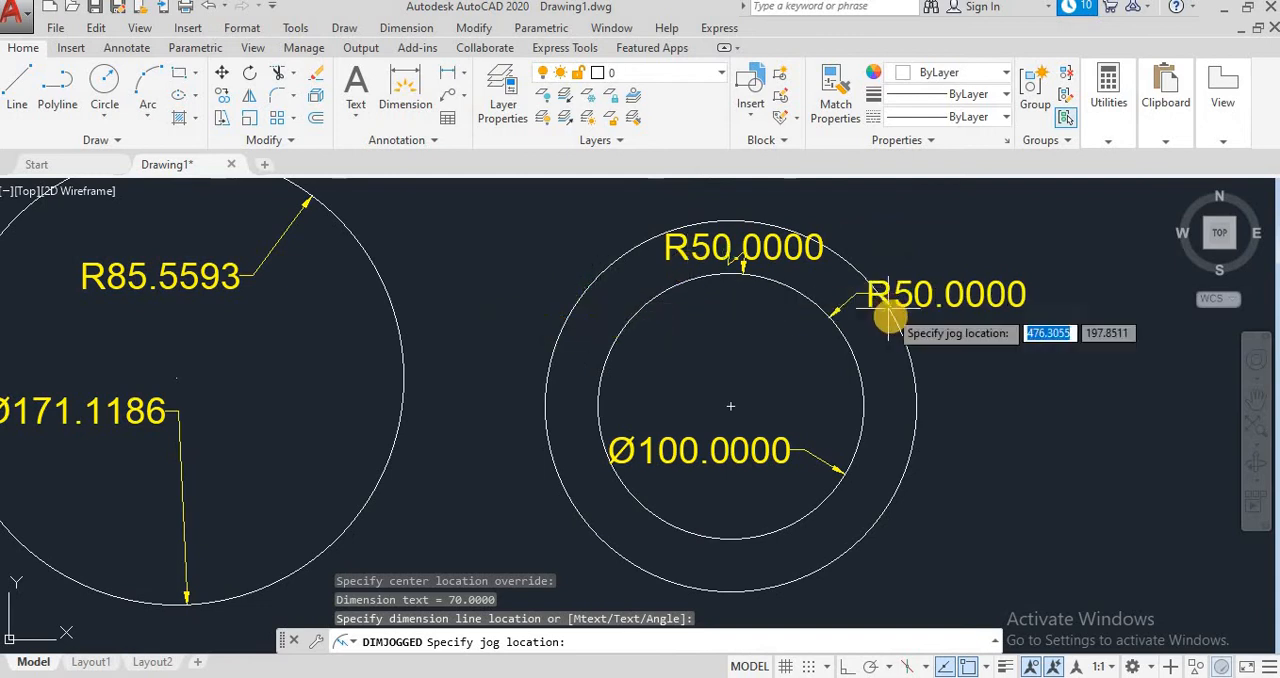
scroll(890, 318, up, 2)
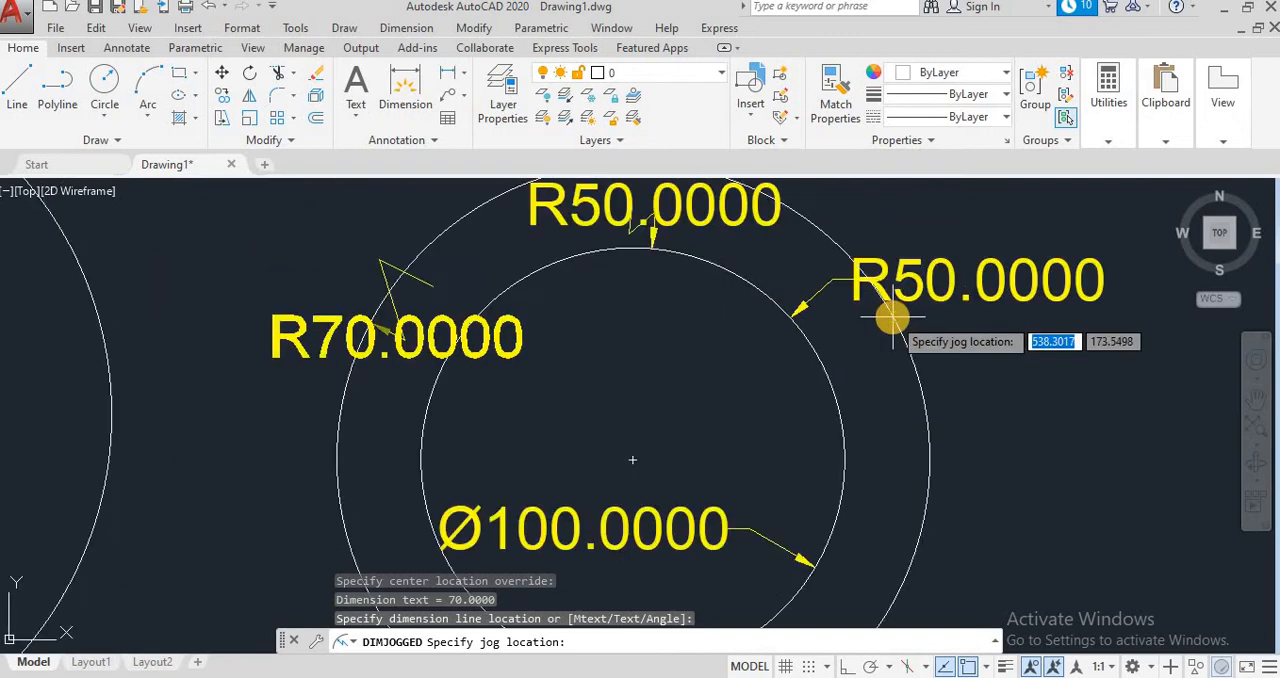
click(420, 288)
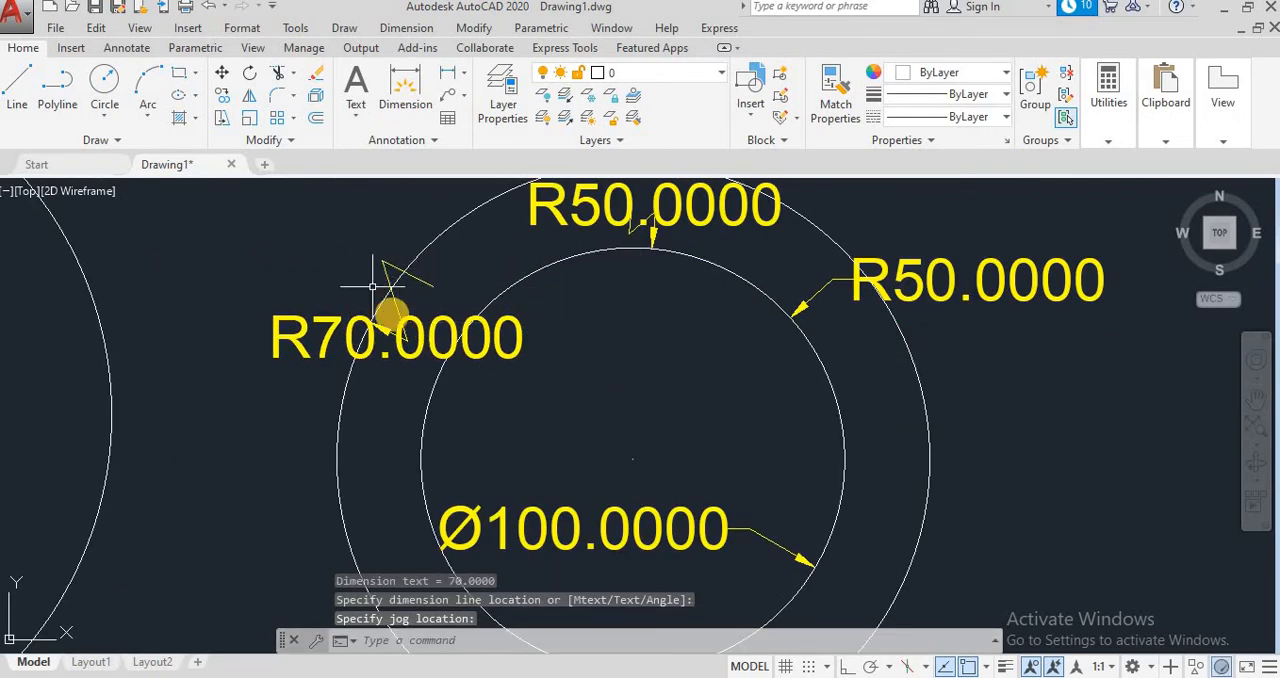
Step: Apply the Standard dimension style to the jogged radius dimension at the top of the inner circle
scroll(582, 308, down, 2)
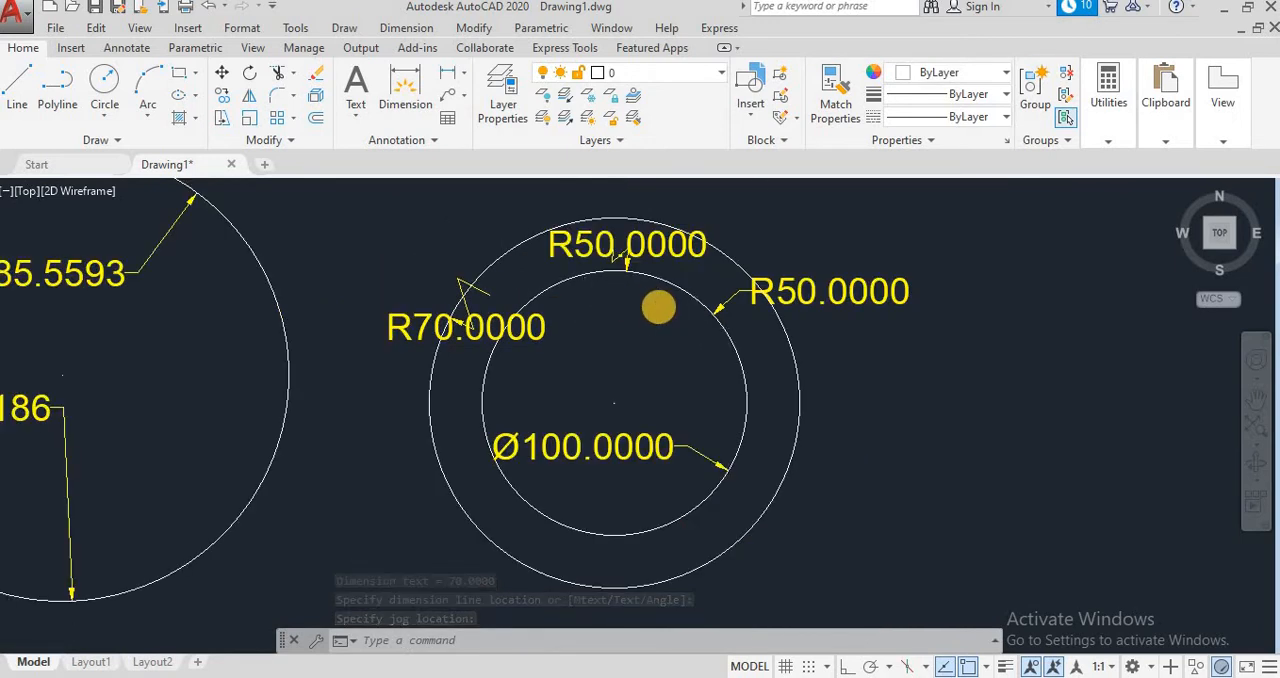
scroll(657, 306, down, 2)
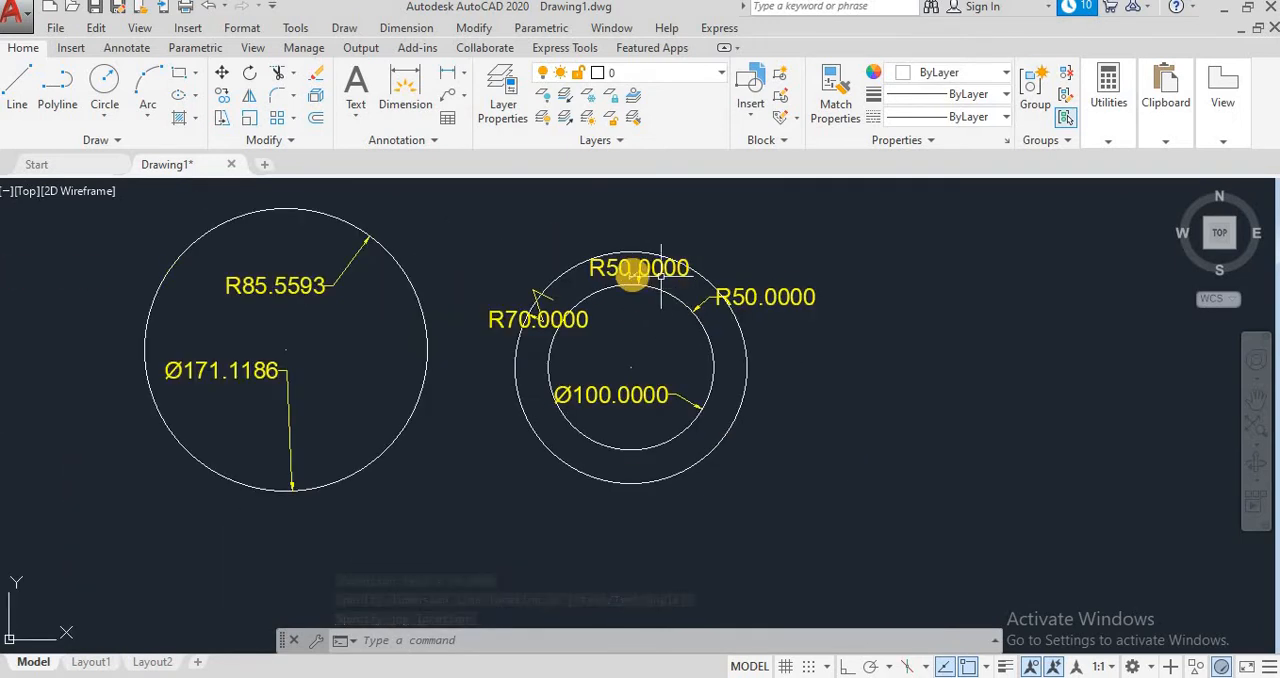
click(602, 268)
right_click(601, 267)
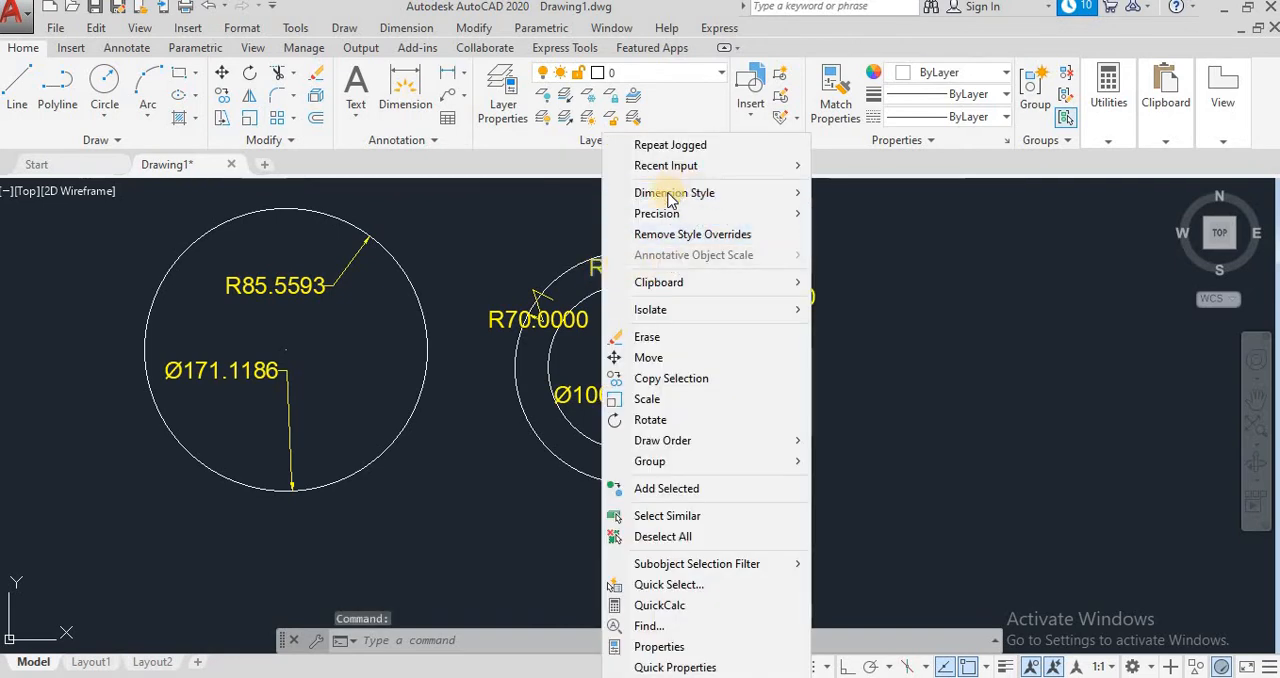
mouse_move(670, 200)
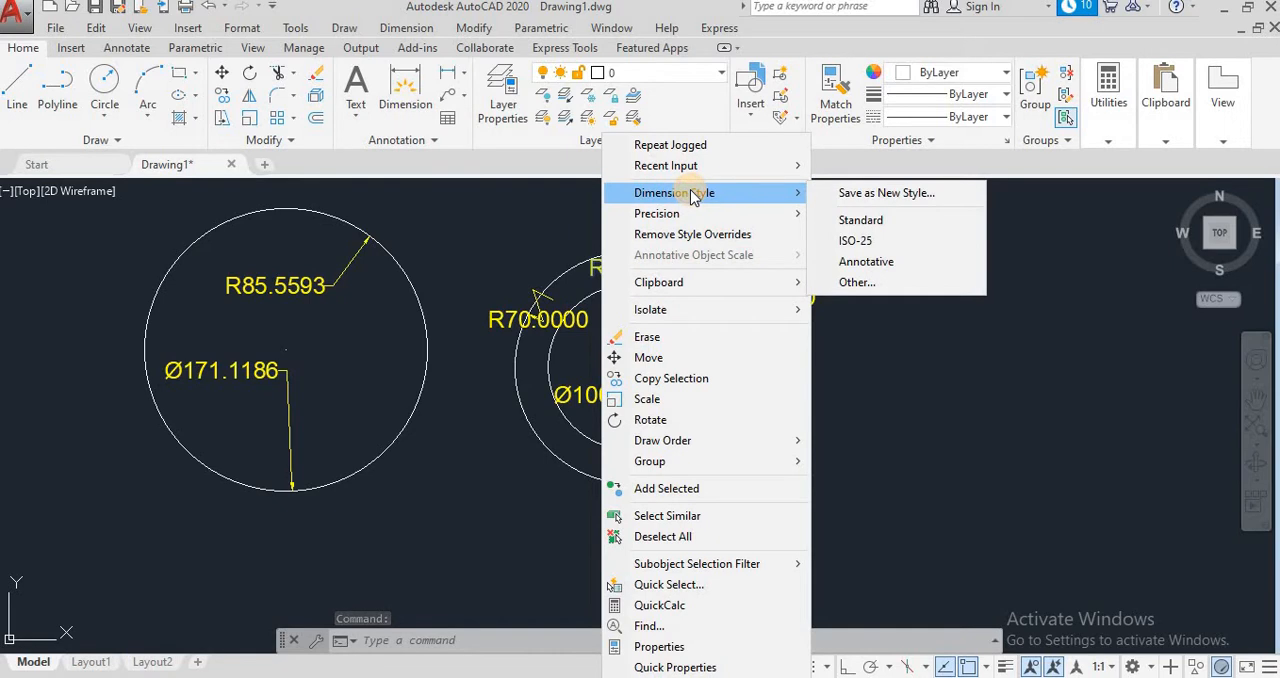
click(850, 219)
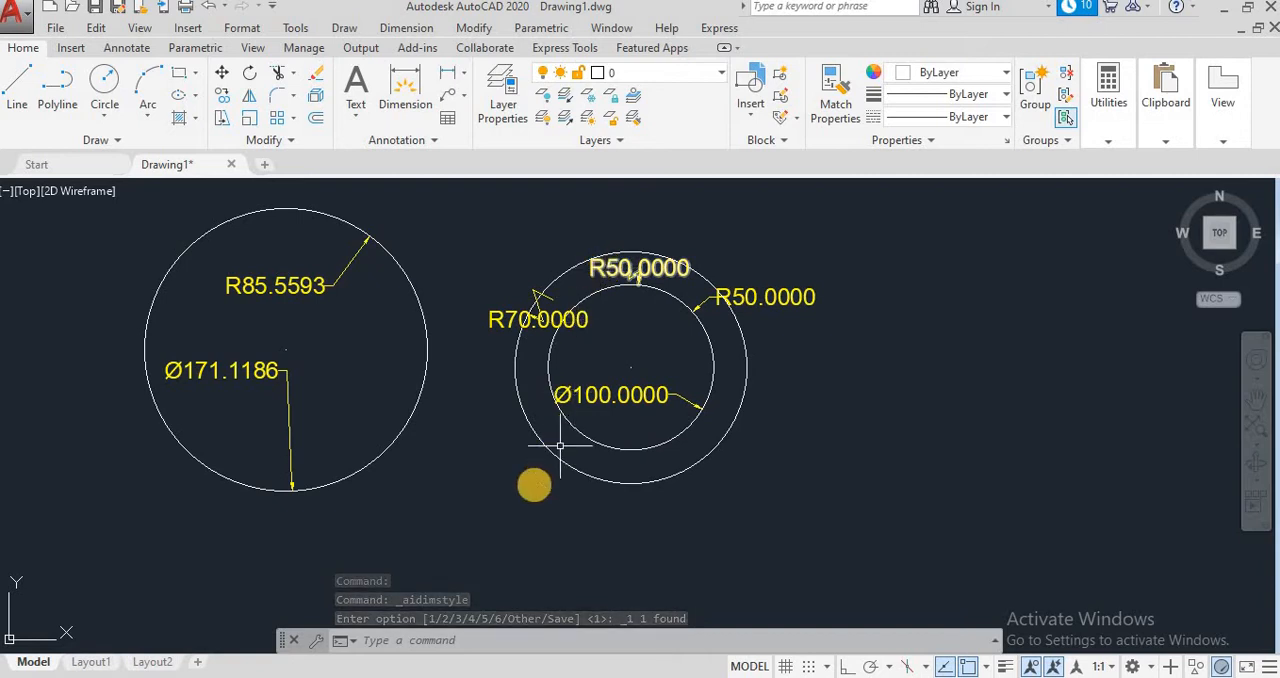
right_click(602, 268)
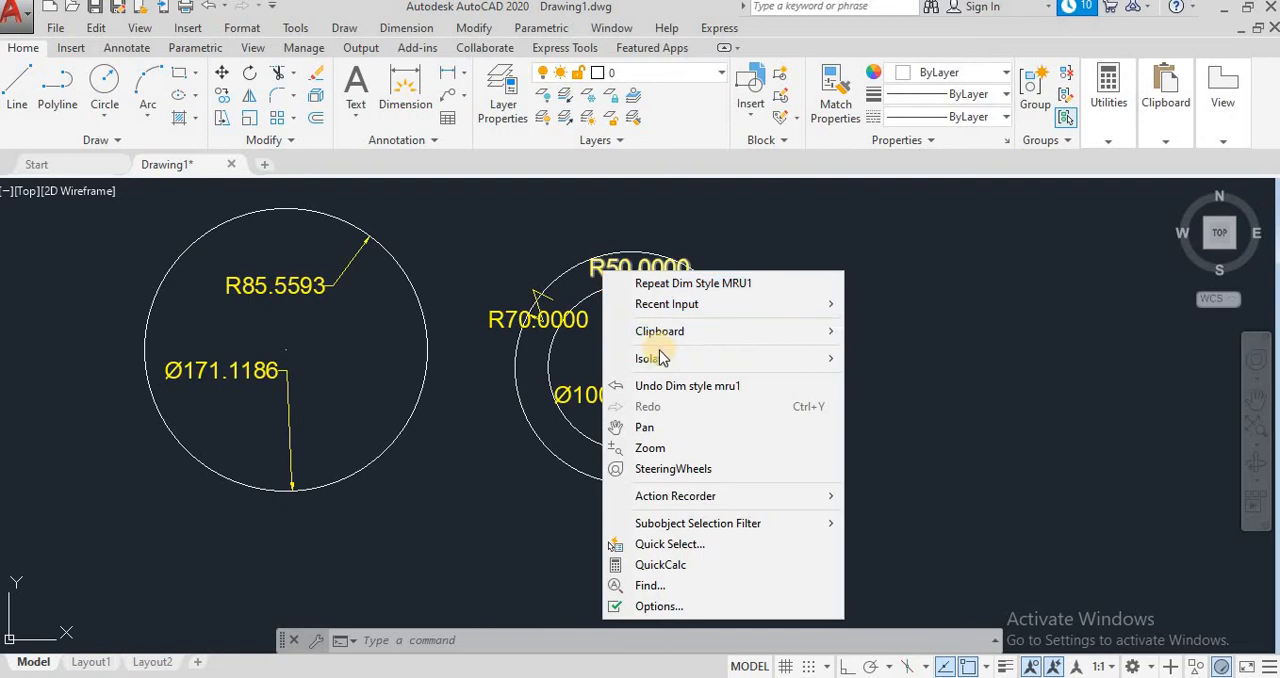
click(596, 262)
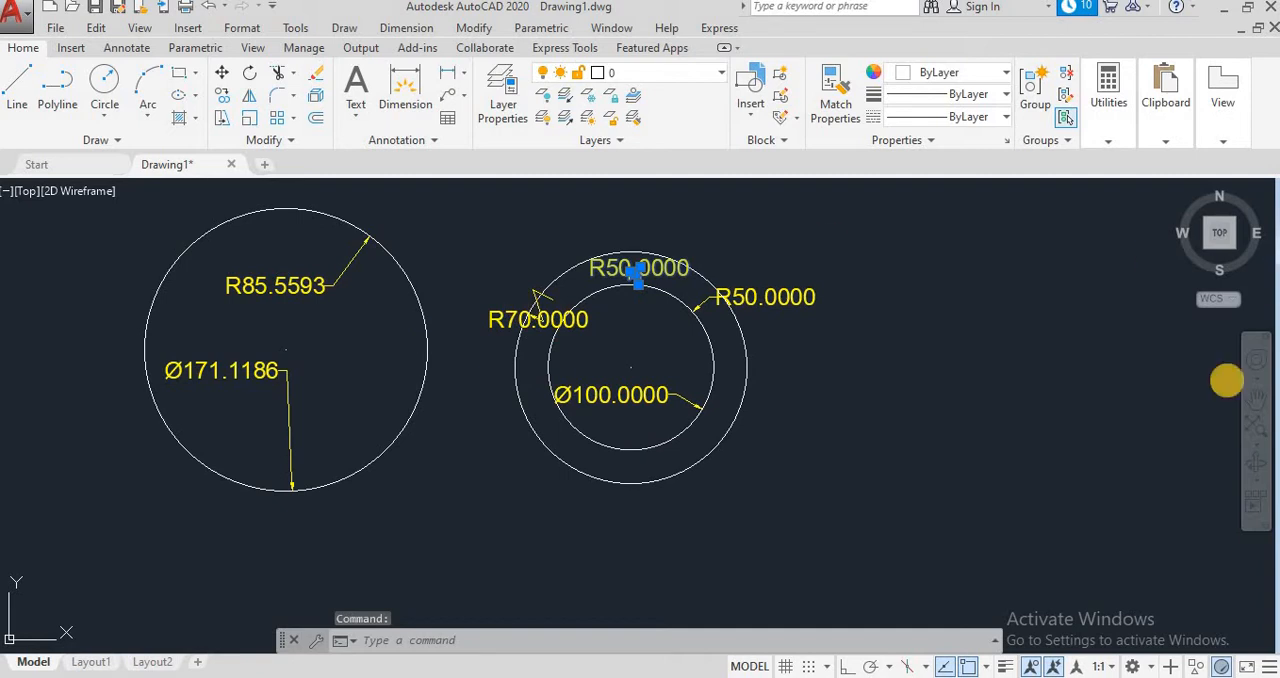
double_click(615, 268)
right_click(598, 262)
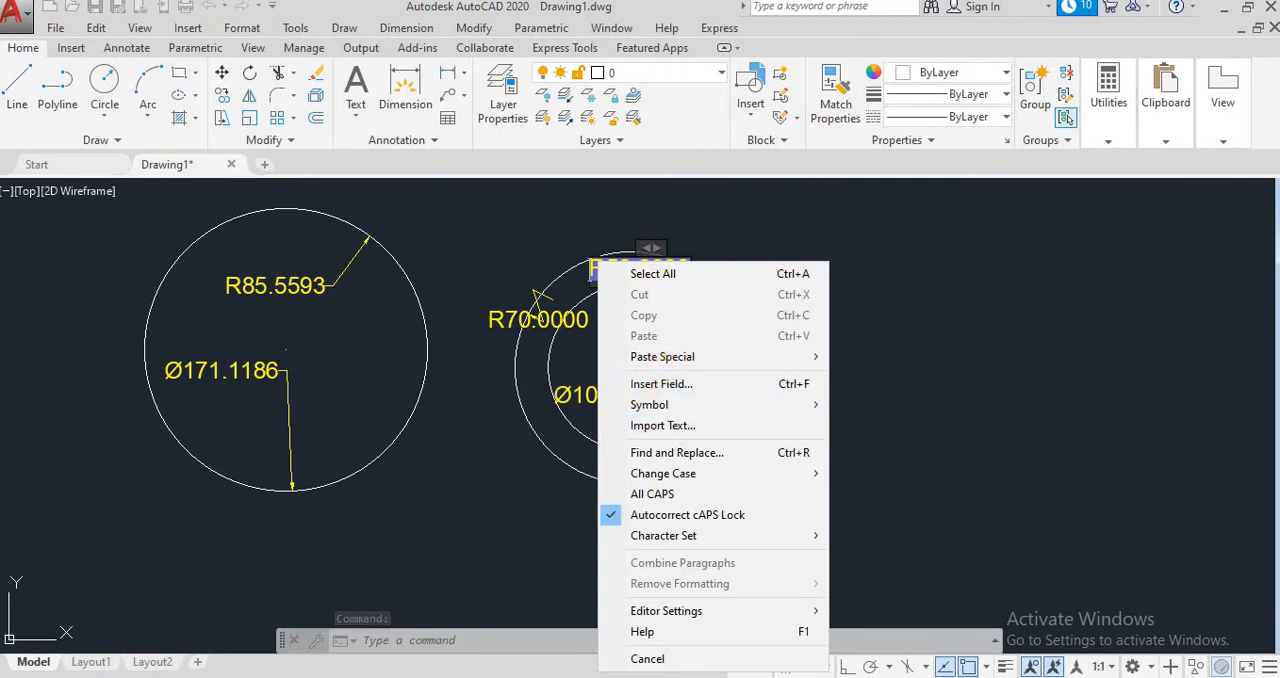
key(Escape)
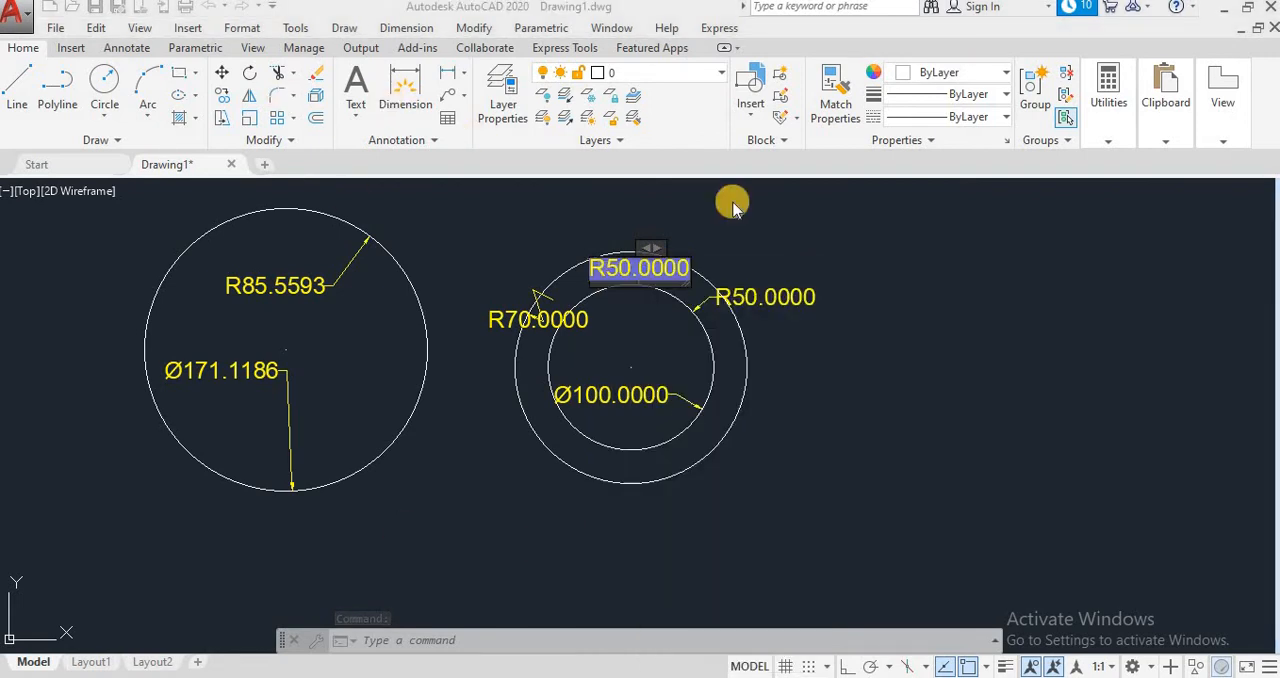
double_click(638, 262)
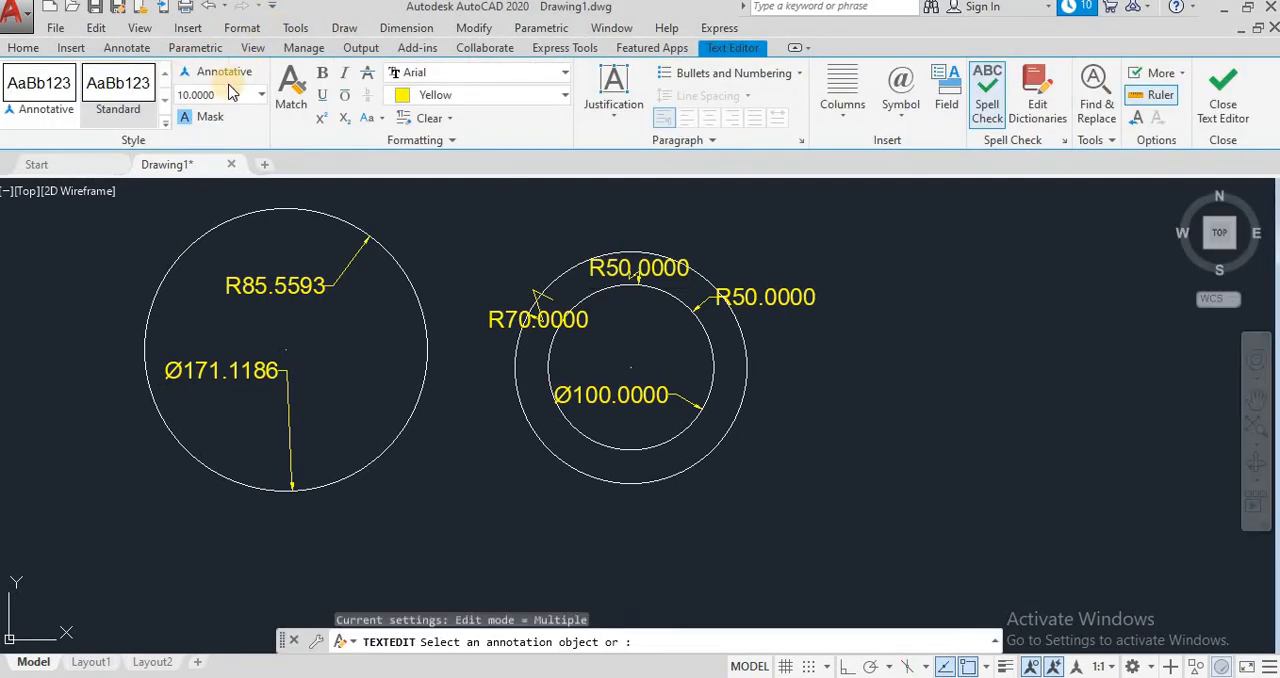
key(Escape)
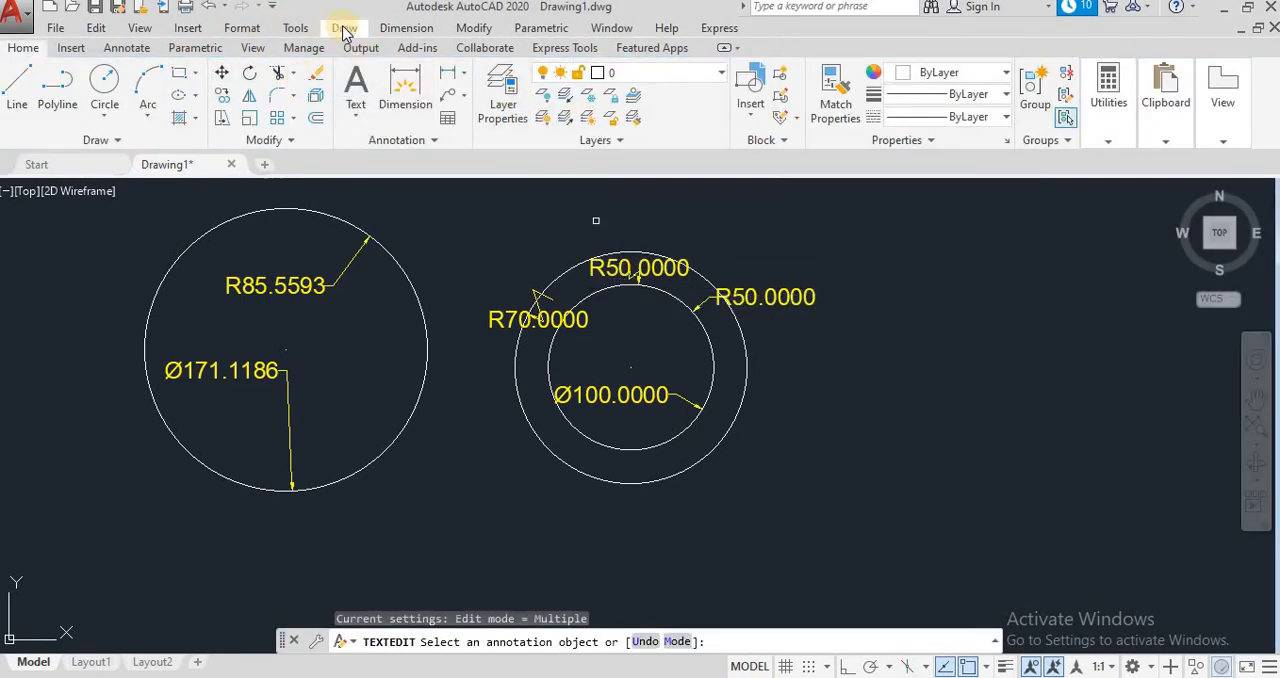
Step: Set the text height of the Standard dimension style to 5 and make that style current
click(404, 28)
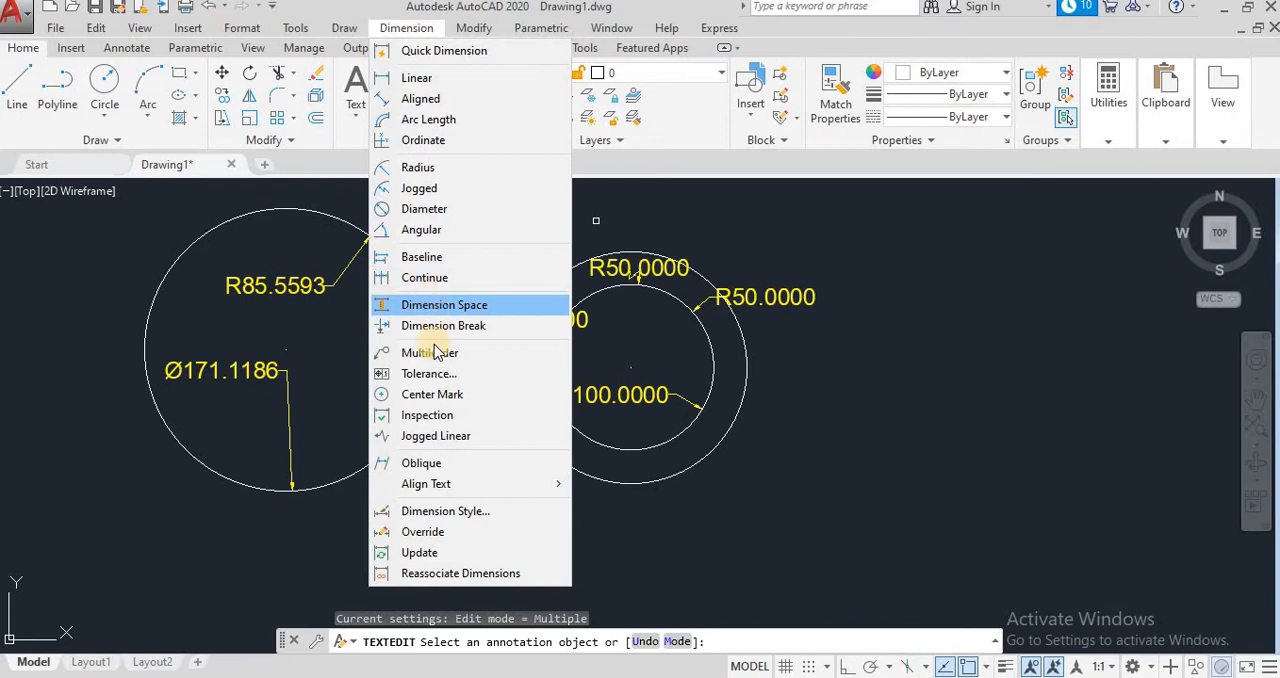
click(449, 507)
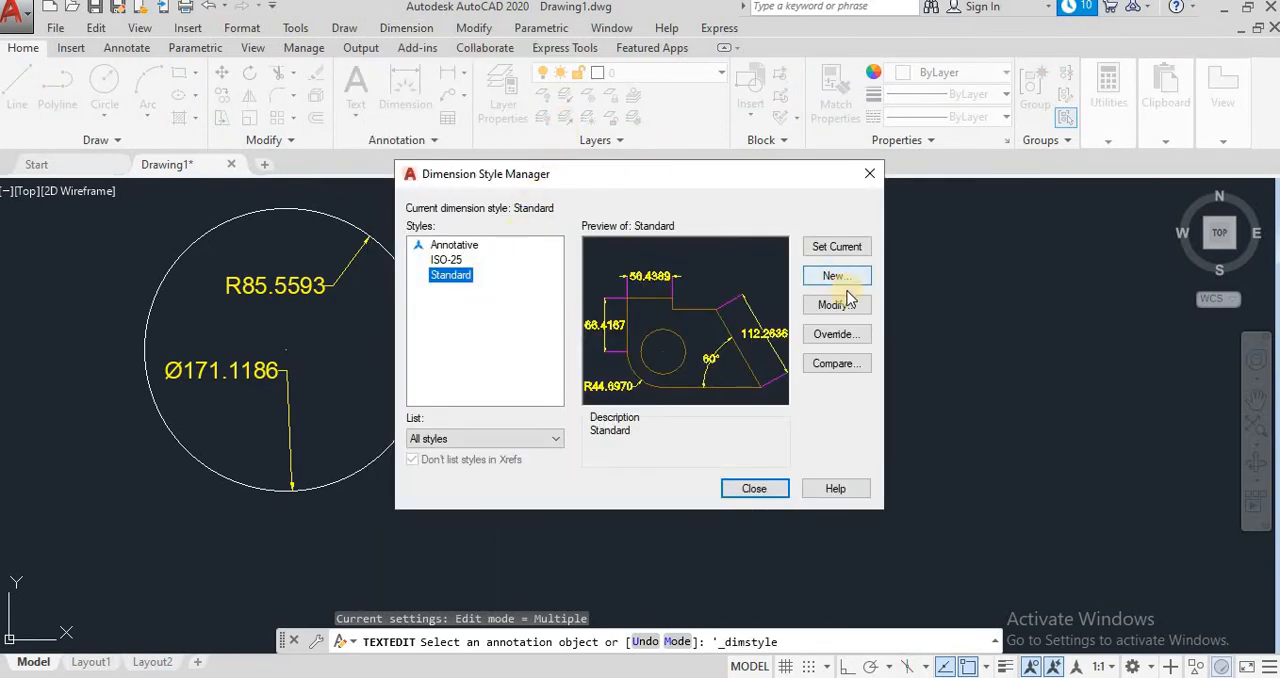
click(838, 305)
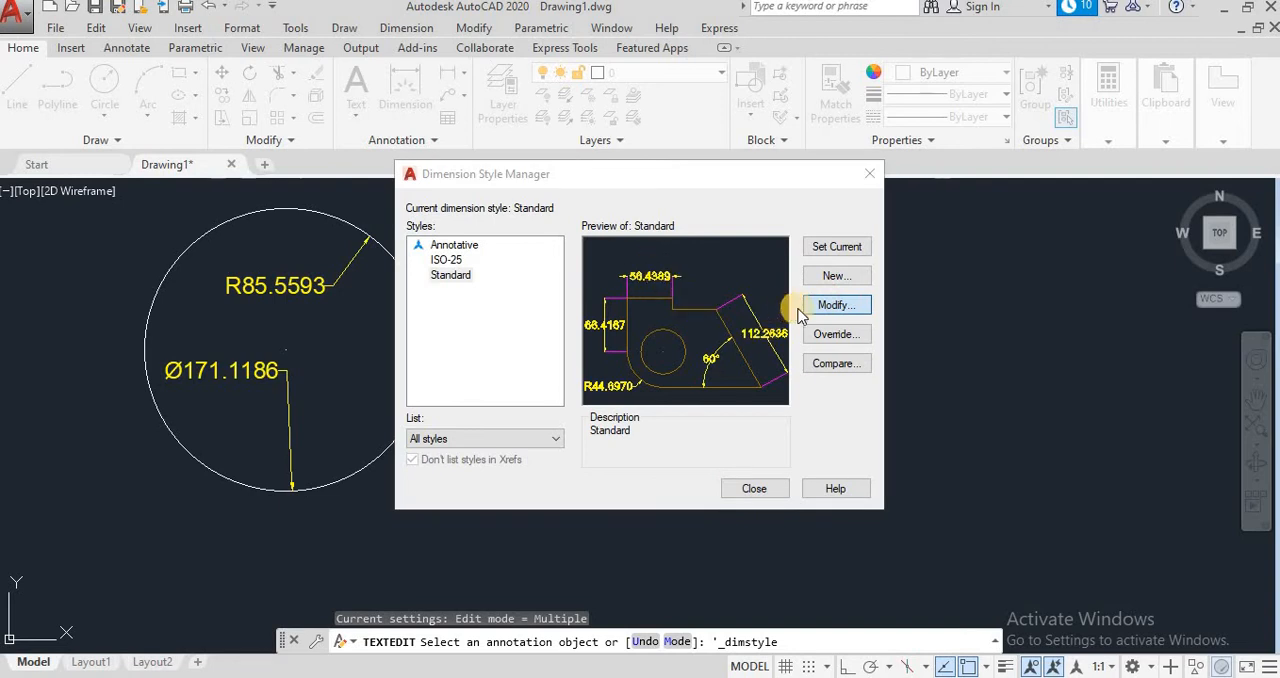
click(838, 308)
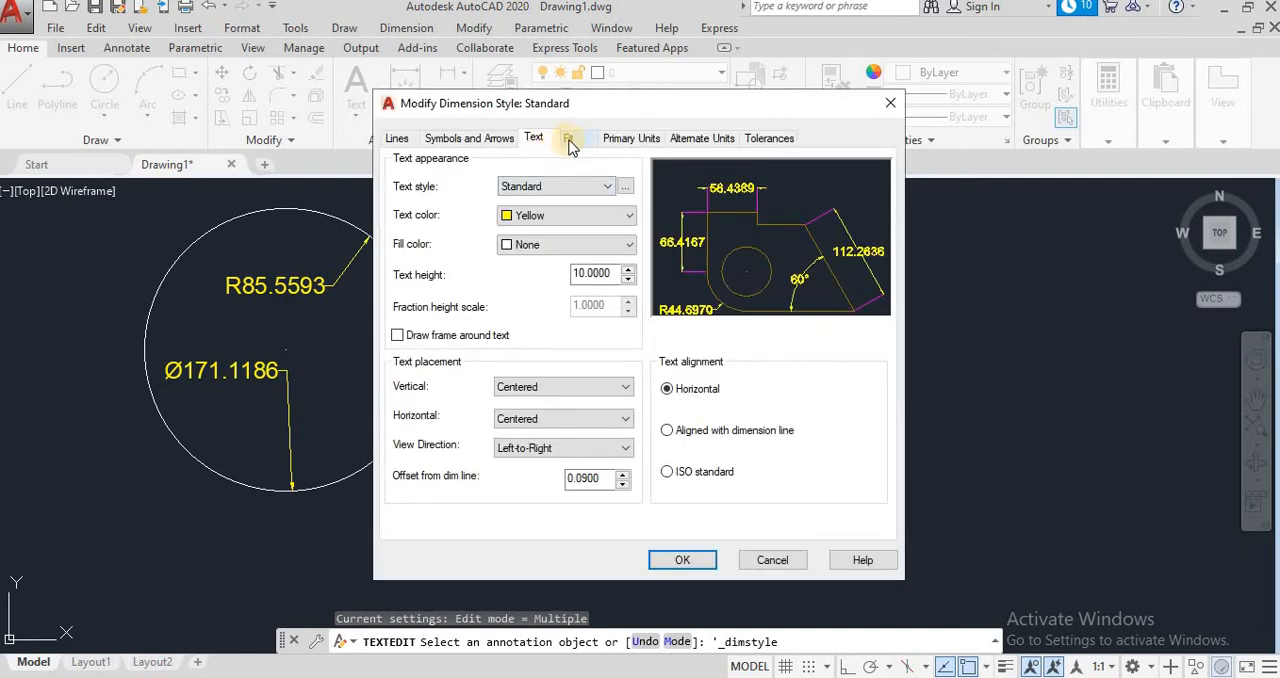
click(590, 278)
drag(612, 274, 532, 268)
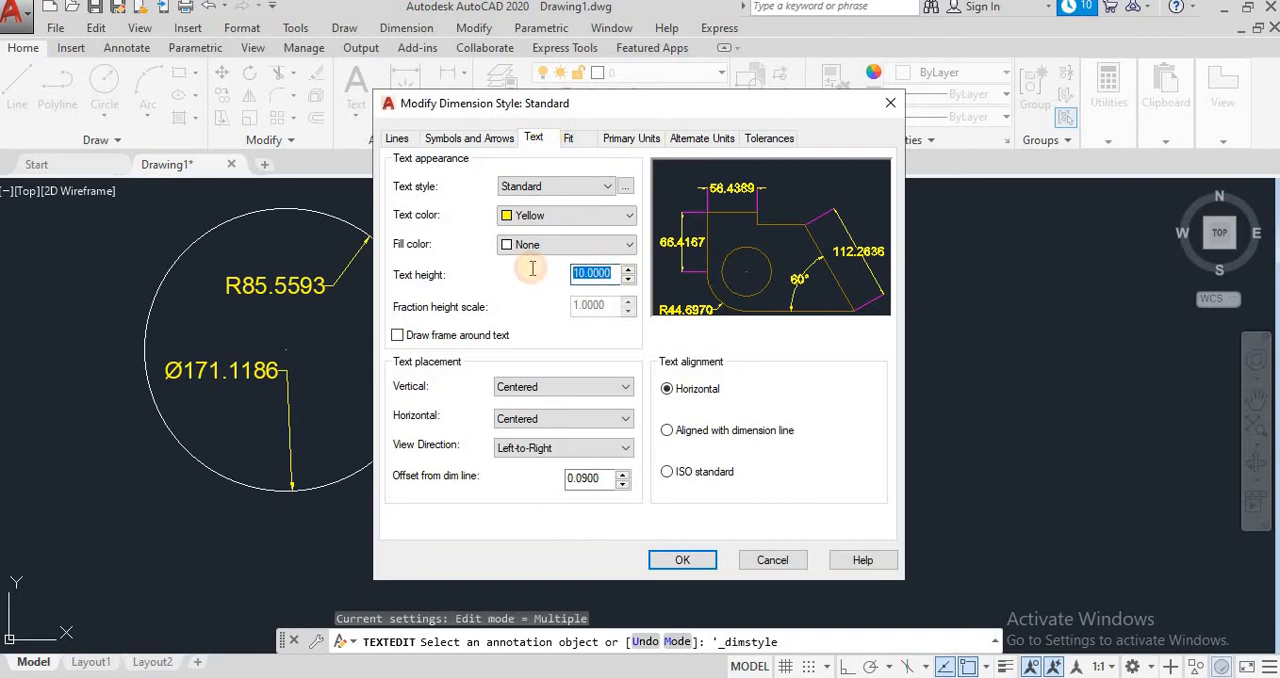
text(5)
click(682, 560)
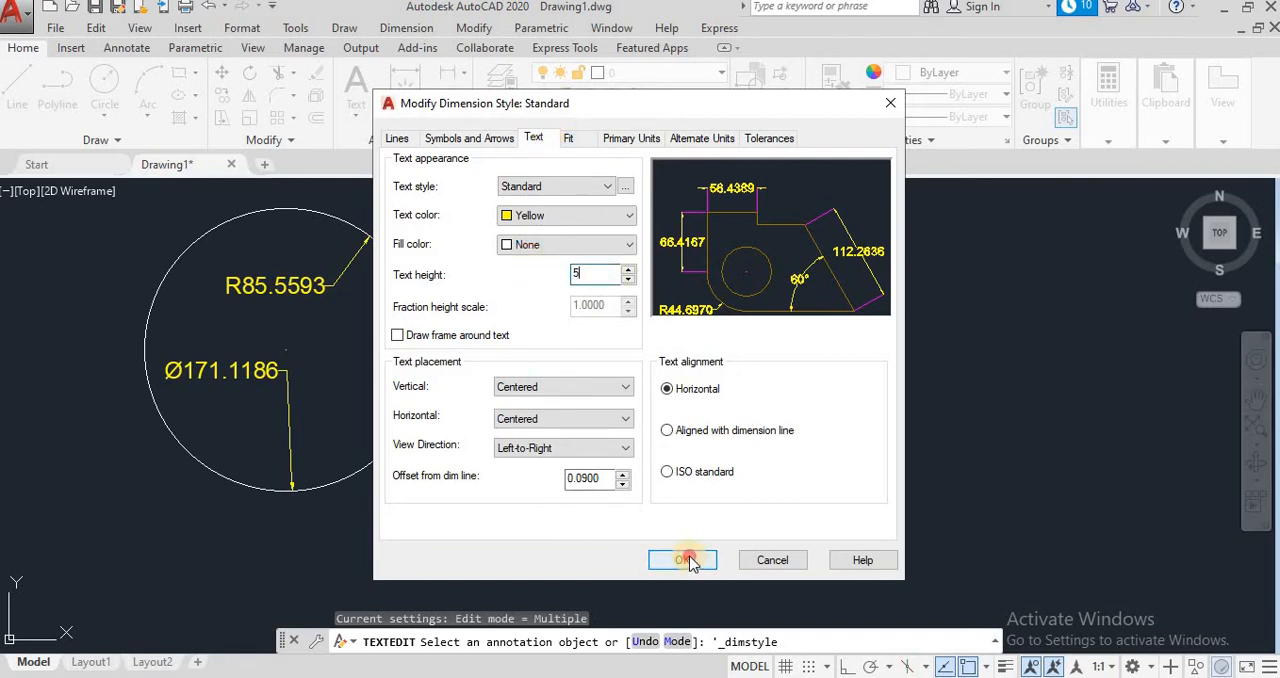
click(836, 247)
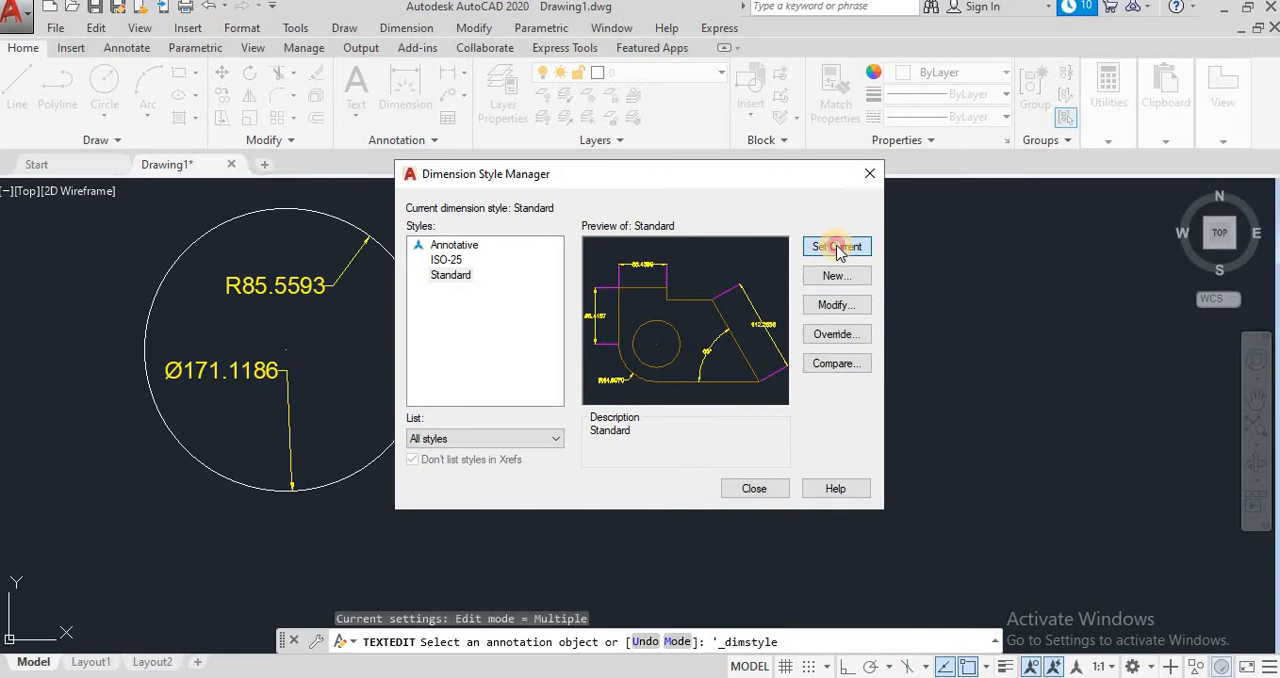
click(752, 489)
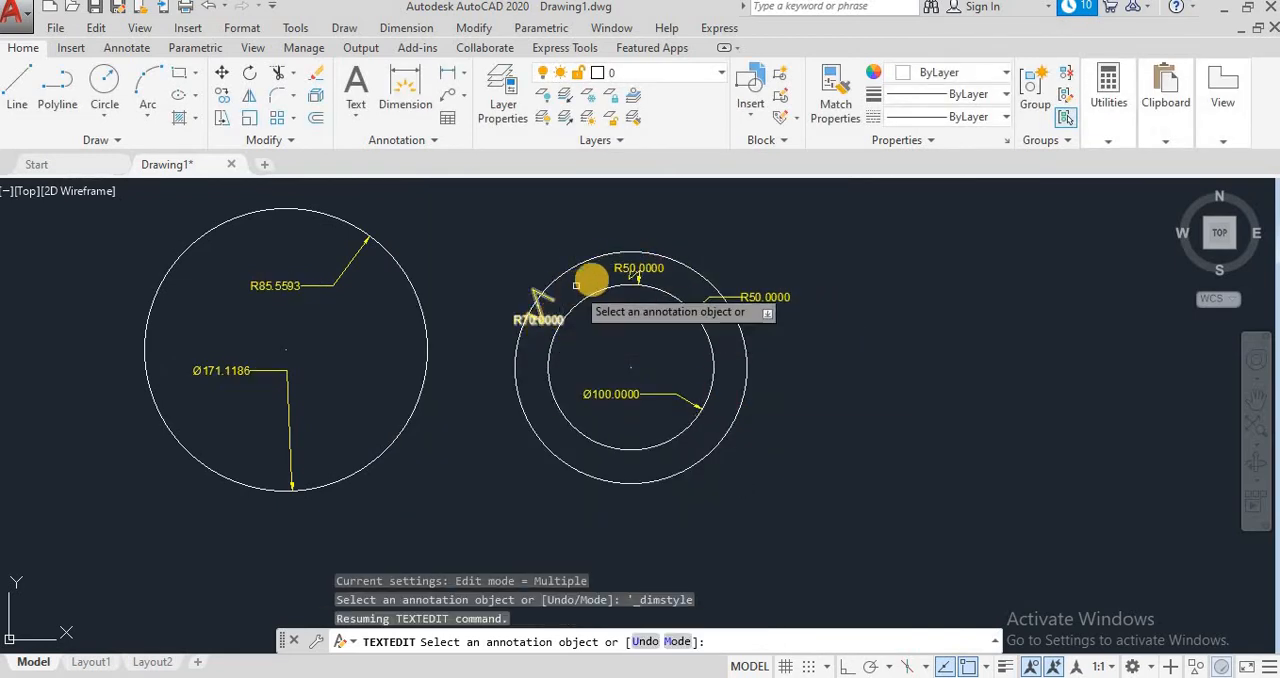
Step: Cancel the text editing command and erase all circles together with their dimensions
scroll(647, 361, up, 2)
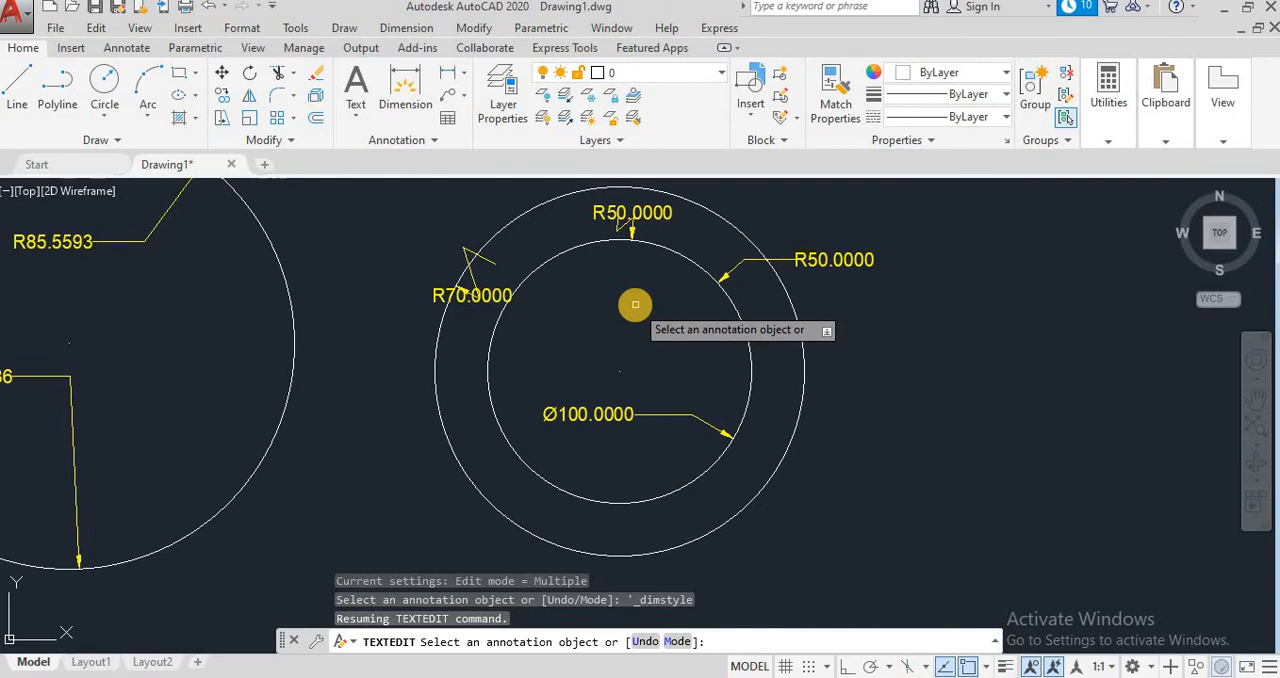
scroll(765, 470, down, 4)
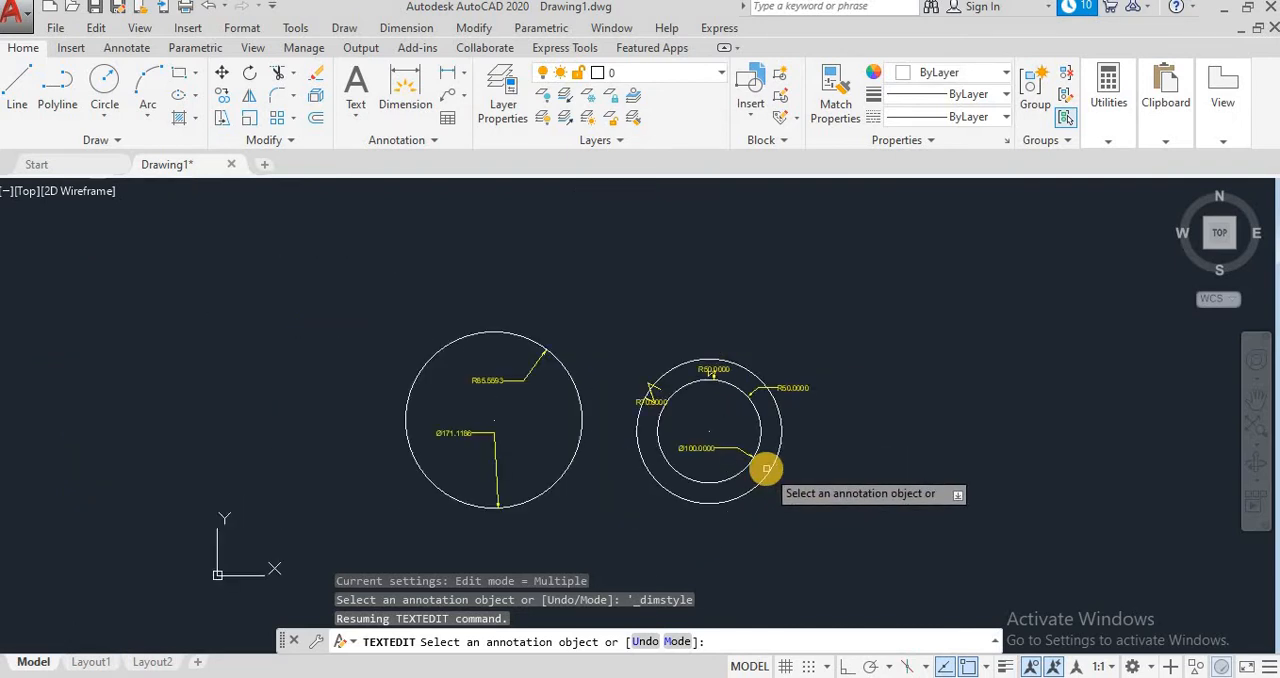
click(832, 498)
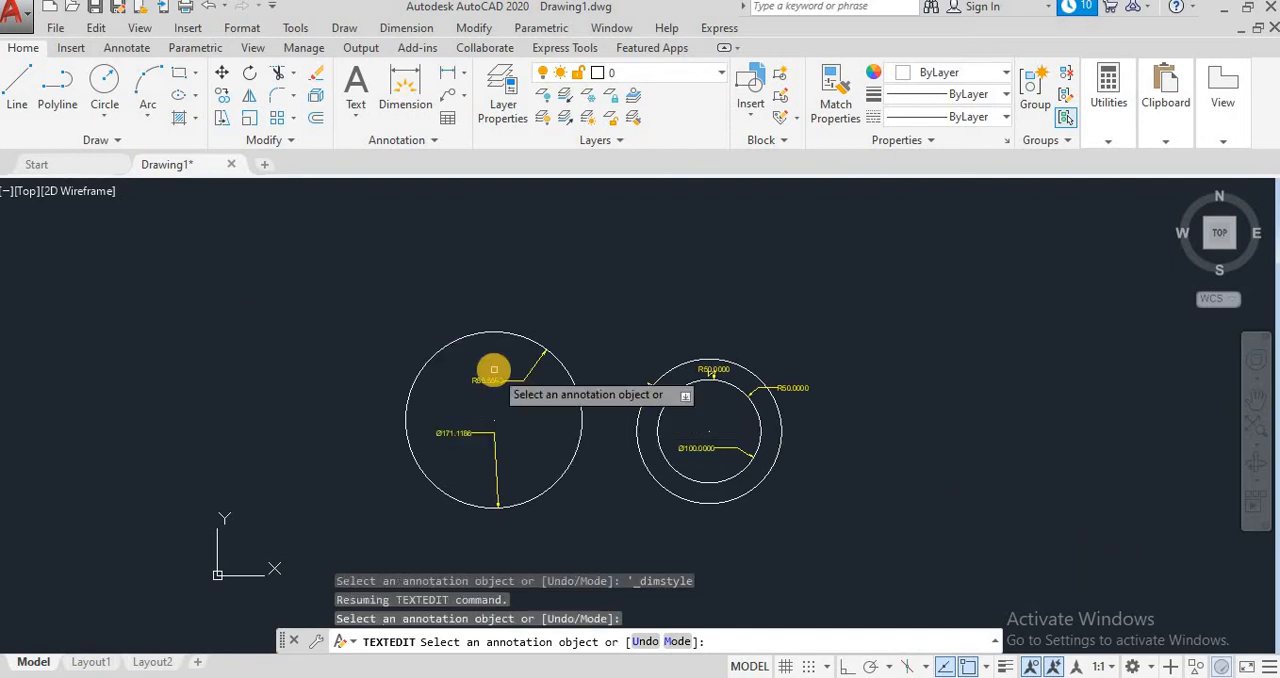
key(Escape)
key(Escape)
click(955, 520)
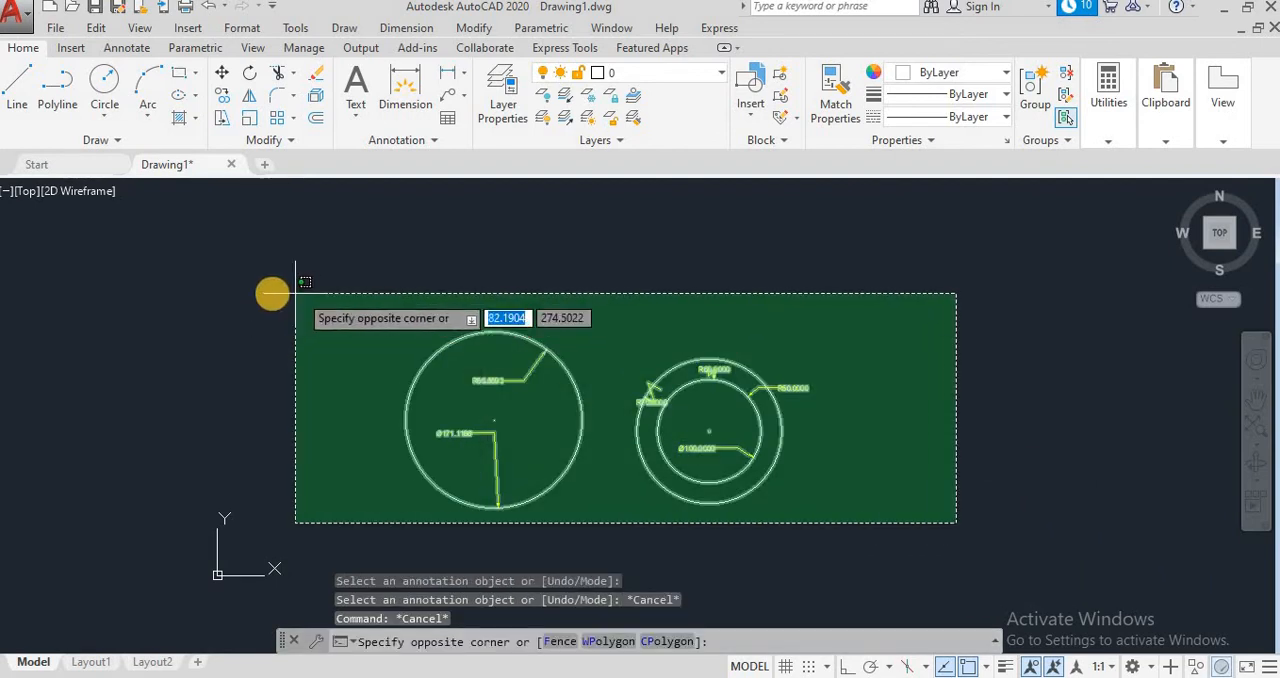
click(270, 293)
key(Delete)
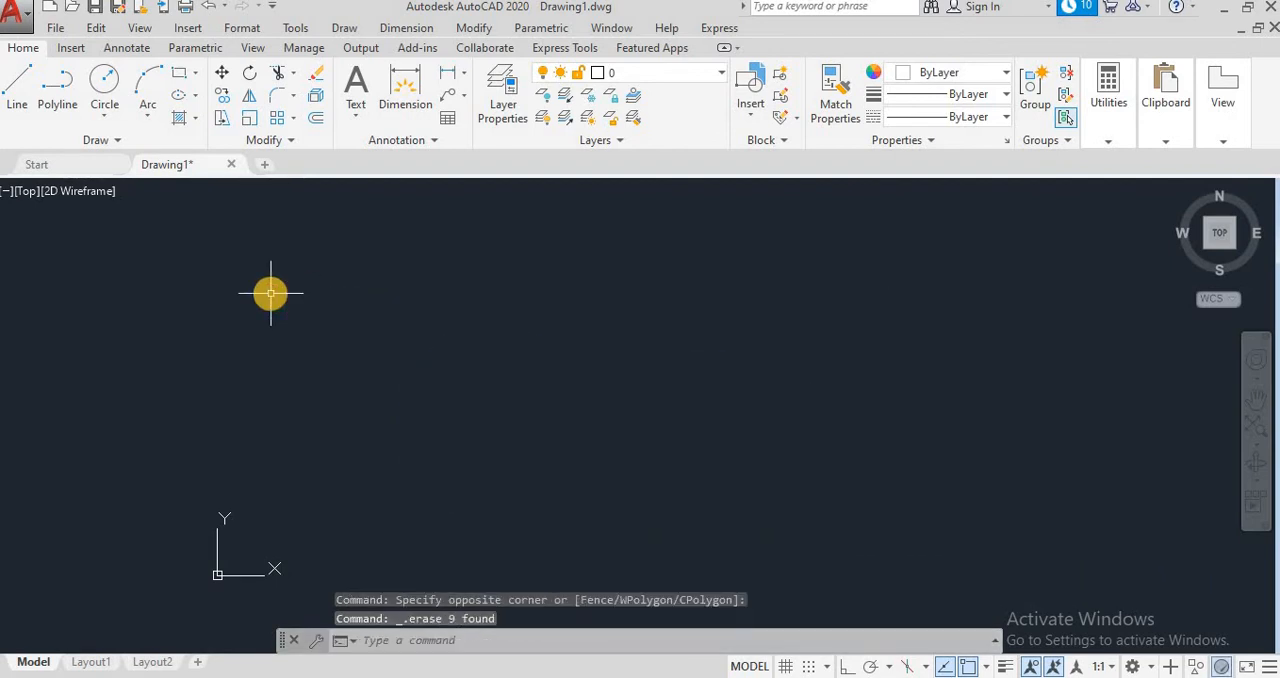
Step: Leave the drawing and switch to Paint, searching the installed programs for it
click(432, 30)
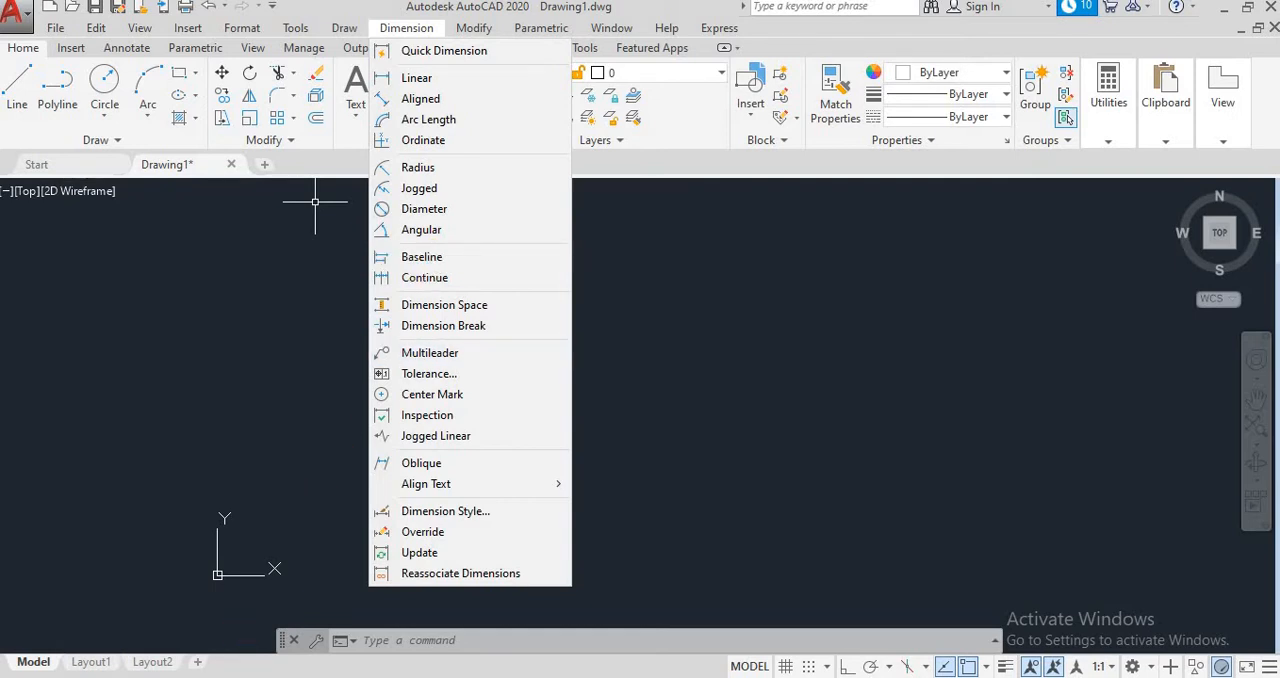
click(16, 676)
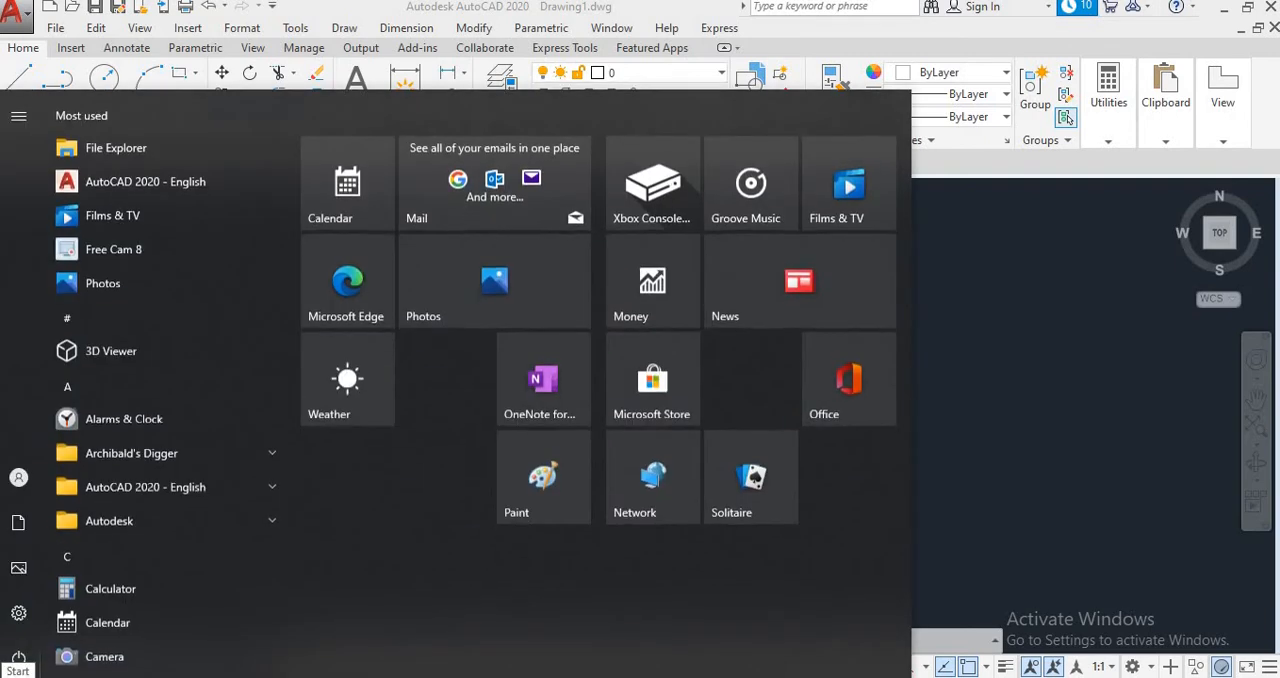
text(paint)
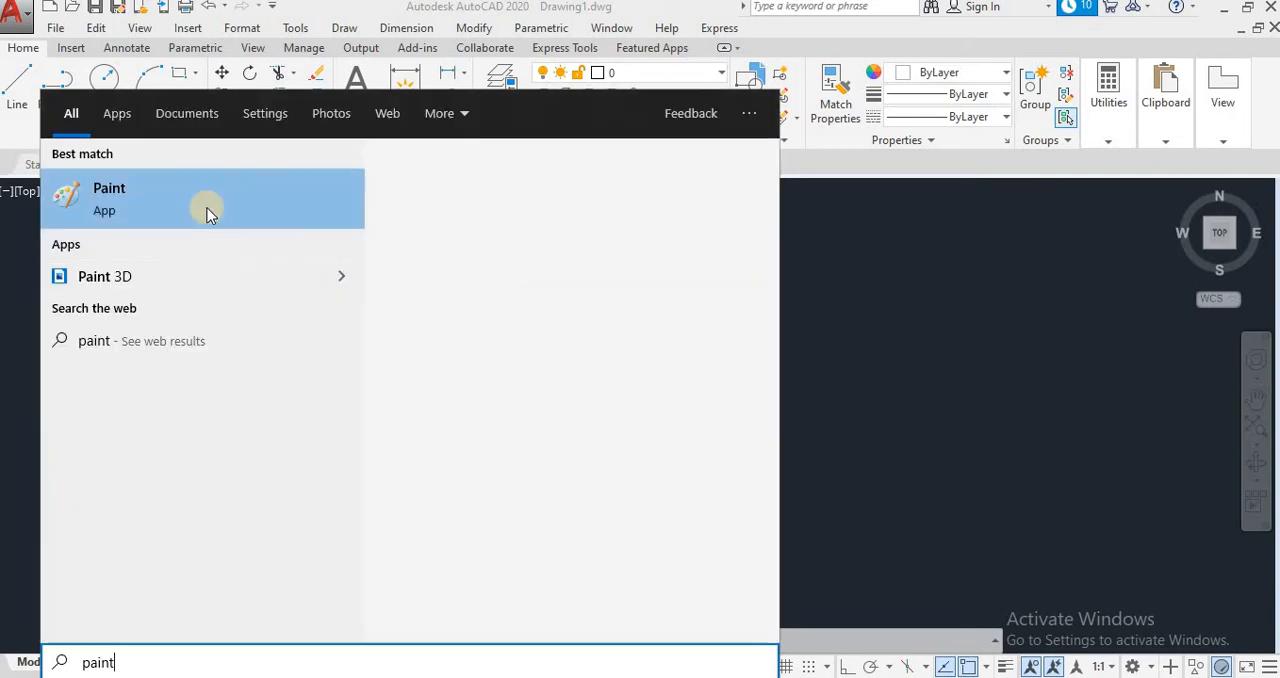
click(207, 212)
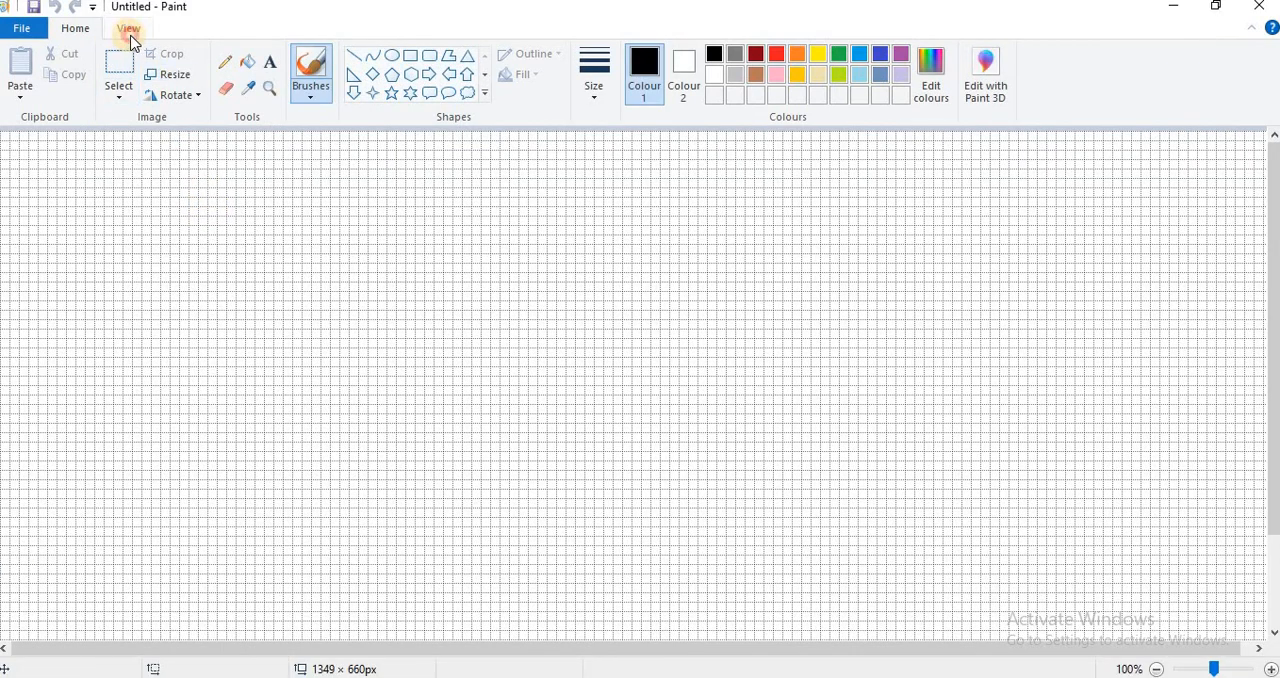
Step: Hide the canvas gridlines and brush a closed black staircase outline with four treads rising to the right
click(127, 29)
click(153, 74)
click(76, 29)
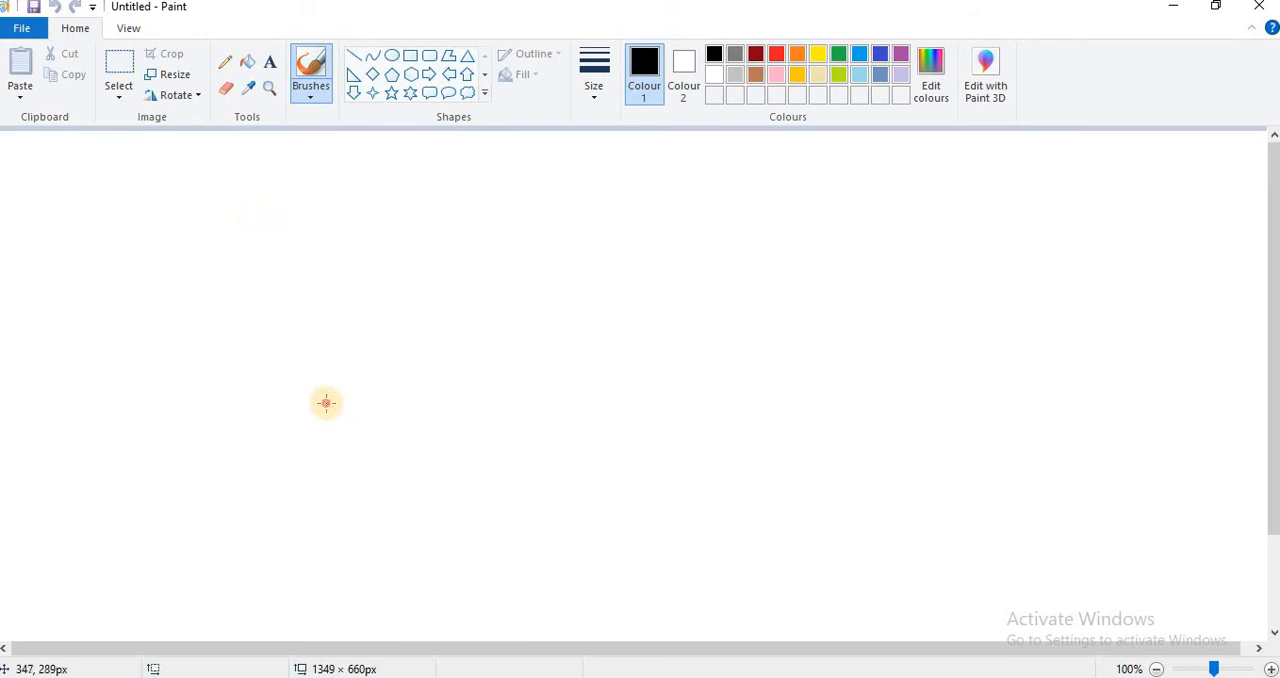
mouse_move(326, 403)
mouse_down()
mouse_move(469, 401)
mouse_move(466, 354)
mouse_up()
mouse_move(467, 323)
mouse_down()
mouse_move(580, 303)
mouse_move(590, 234)
mouse_move(700, 220)
mouse_move(704, 197)
mouse_move(786, 186)
mouse_move(822, 489)
mouse_move(672, 510)
mouse_move(328, 517)
mouse_move(326, 402)
mouse_up()
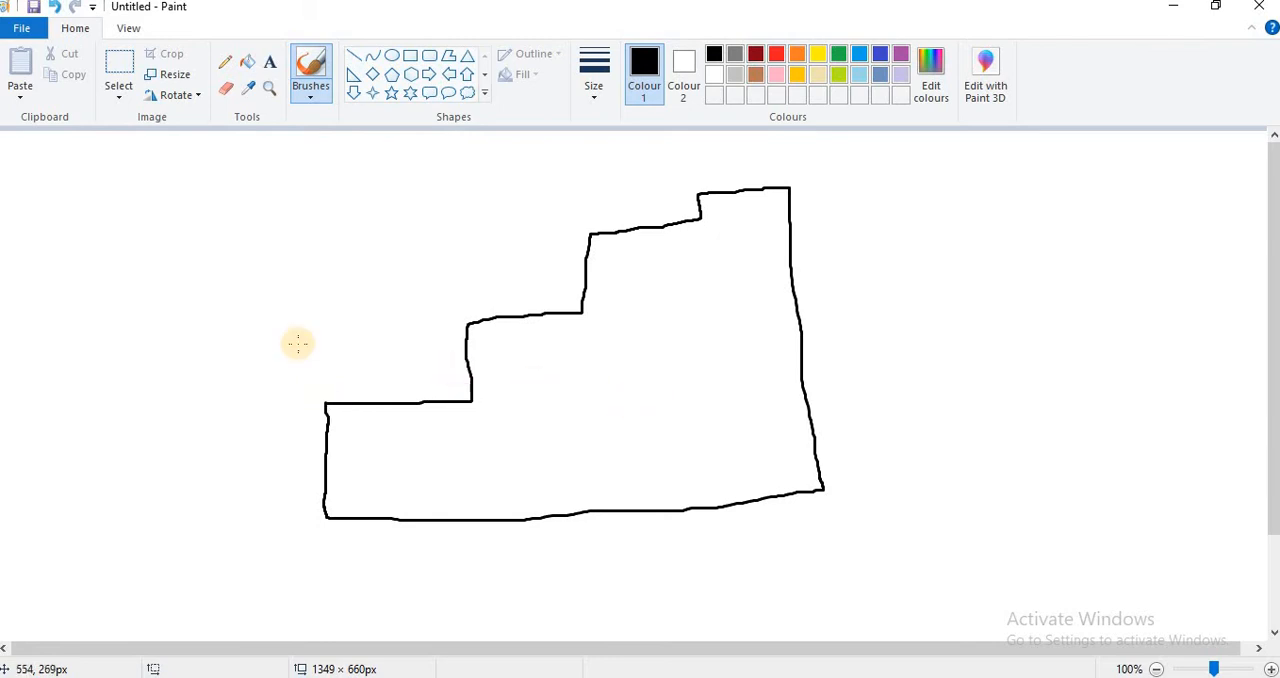
Step: Brush a vertical double-headed arrow above the staircase's lower-left corner, with horizontal arrows running from it to the three risers
drag(320, 146, 319, 377)
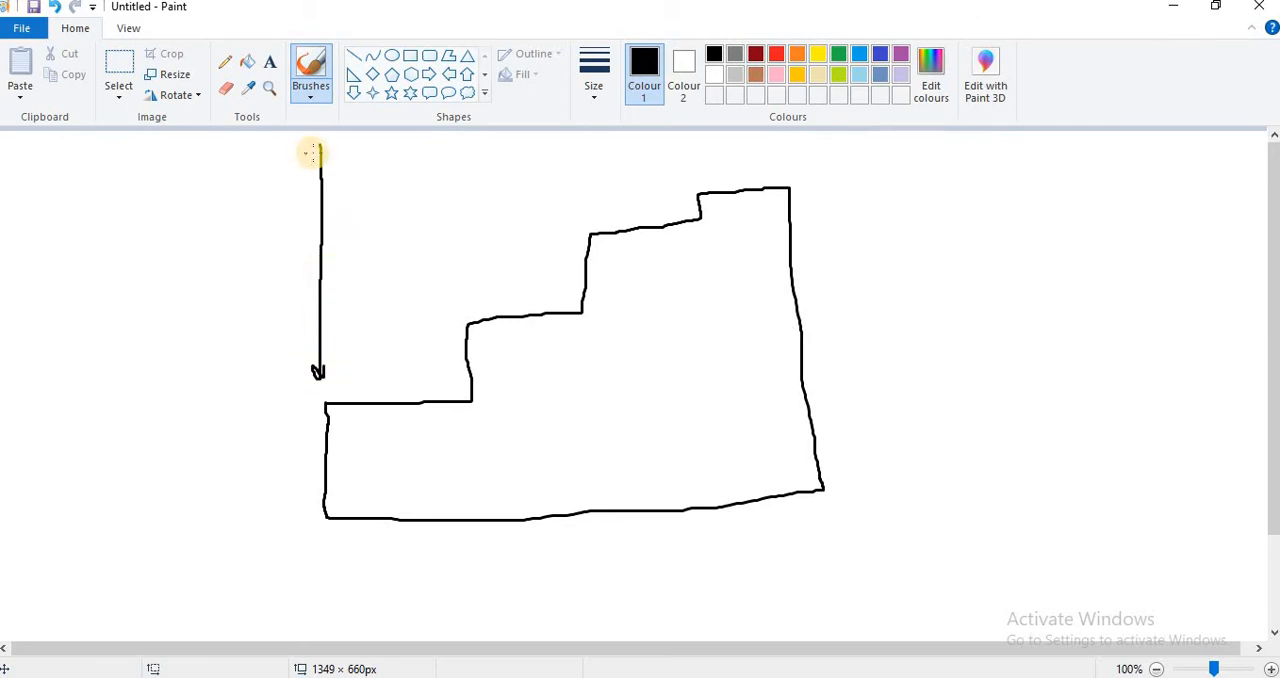
drag(316, 150, 338, 151)
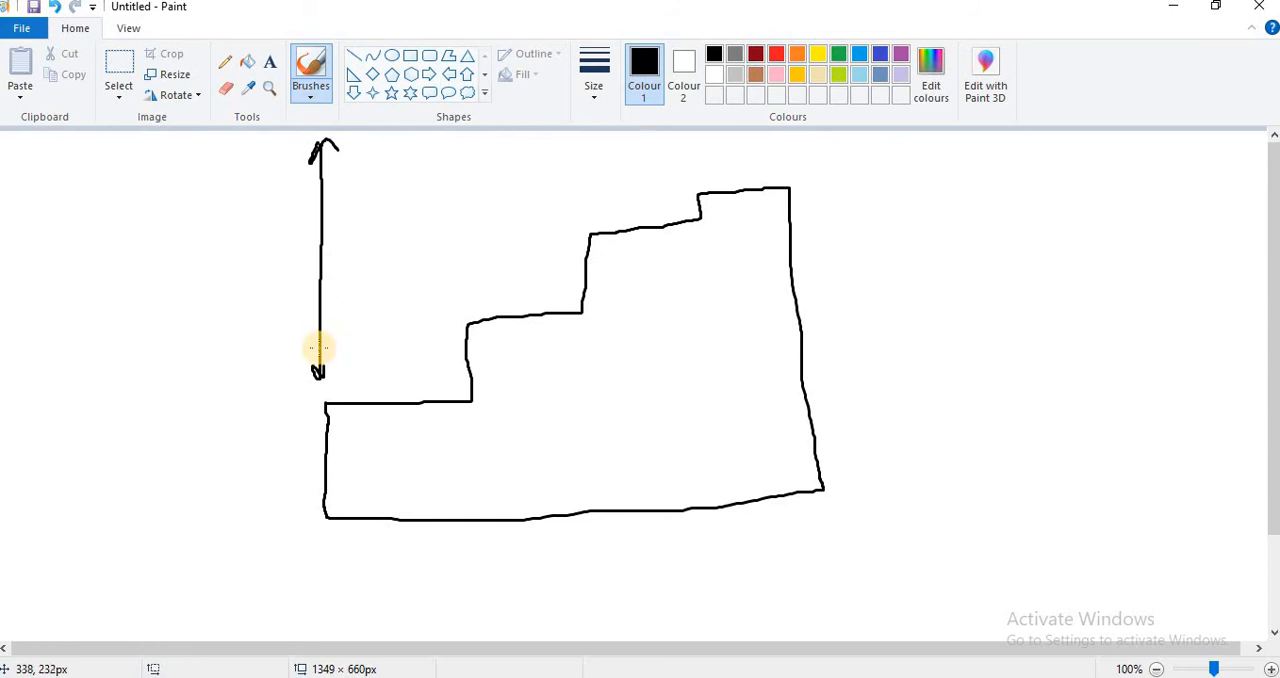
mouse_move(322, 348)
mouse_down()
mouse_move(457, 349)
mouse_move(450, 362)
mouse_up()
mouse_move(320, 283)
mouse_down()
mouse_move(580, 281)
mouse_move(557, 277)
mouse_move(557, 295)
mouse_up()
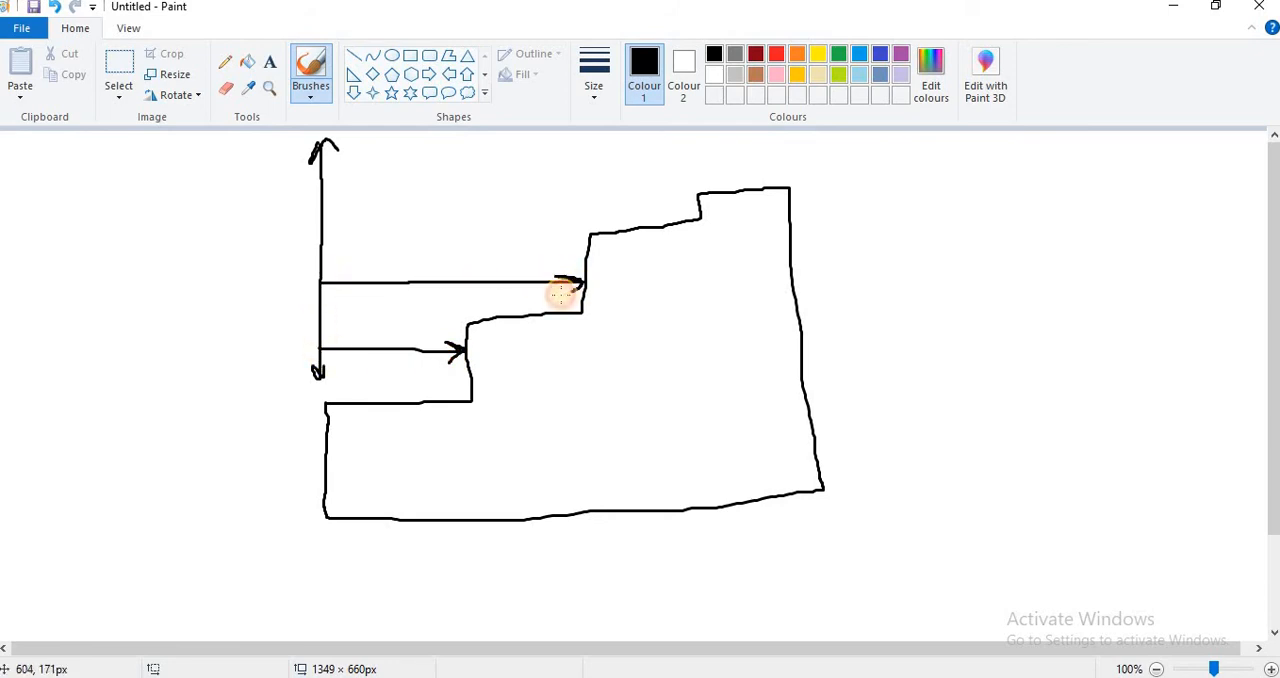
mouse_move(321, 212)
mouse_down()
mouse_move(683, 206)
mouse_move(676, 197)
mouse_move(697, 207)
mouse_move(676, 213)
mouse_up()
Step: Brush a long horizontal double-headed arrow above the staircase and a downward arrow from it to each of the four treads
mouse_move(790, 147)
mouse_down()
mouse_move(331, 163)
mouse_move(348, 170)
mouse_up()
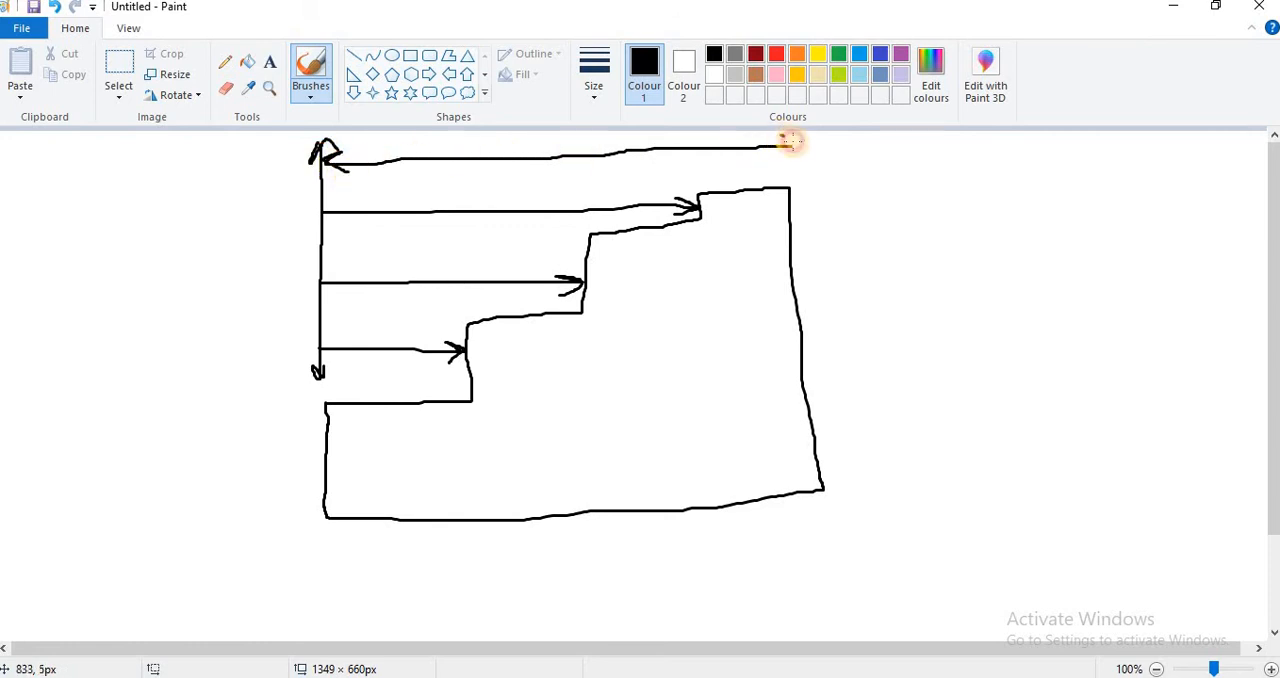
drag(790, 142, 741, 188)
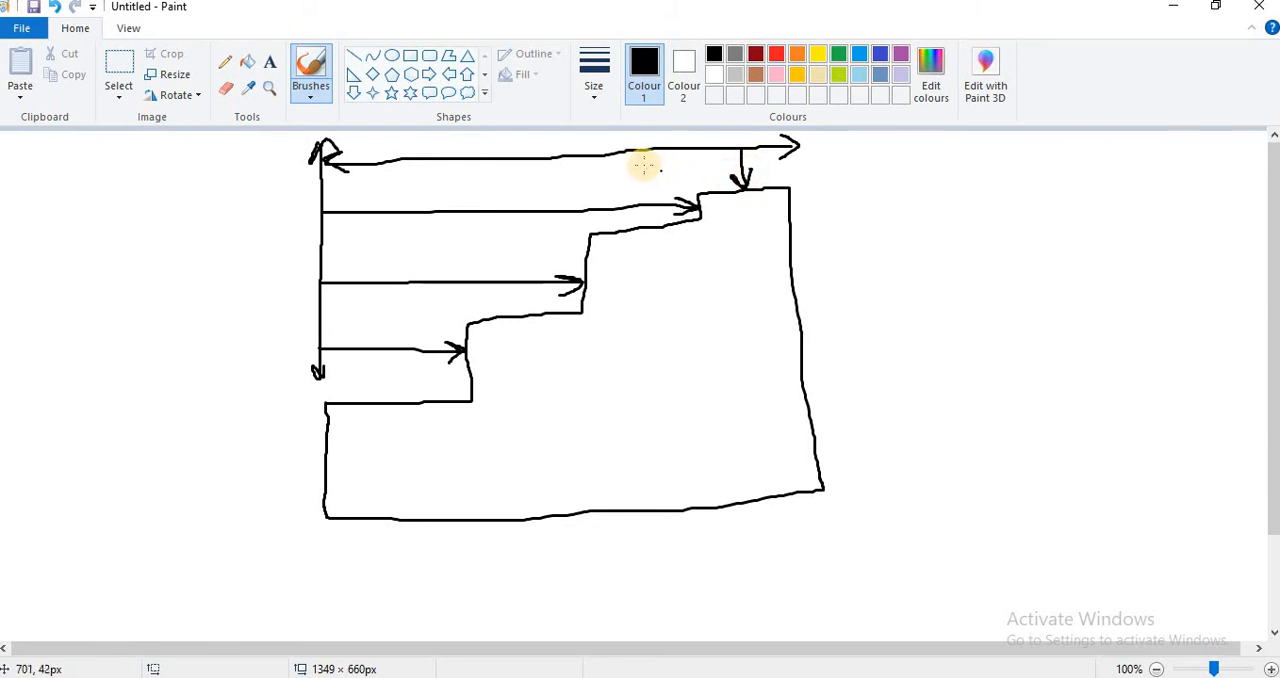
drag(641, 150, 650, 225)
mouse_move(527, 157)
mouse_down()
mouse_move(543, 306)
mouse_move(536, 295)
mouse_move(551, 287)
mouse_up()
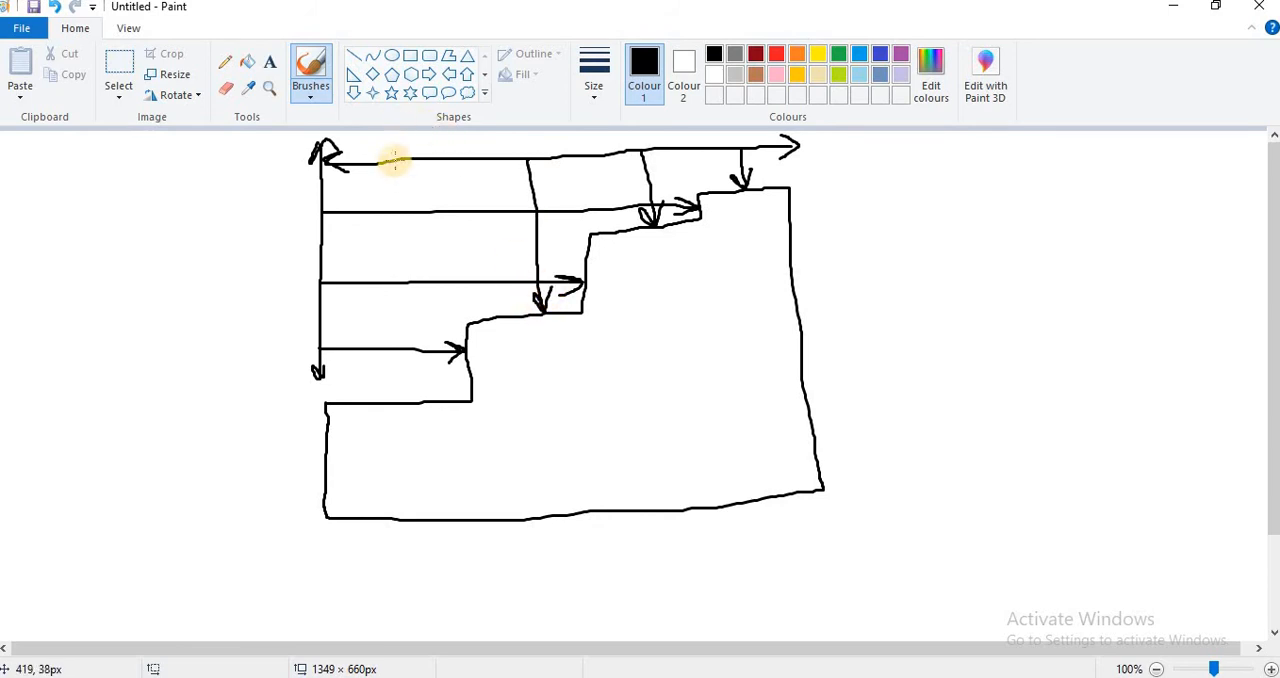
mouse_move(394, 160)
mouse_down()
mouse_move(380, 374)
mouse_move(391, 397)
mouse_move(400, 375)
mouse_up()
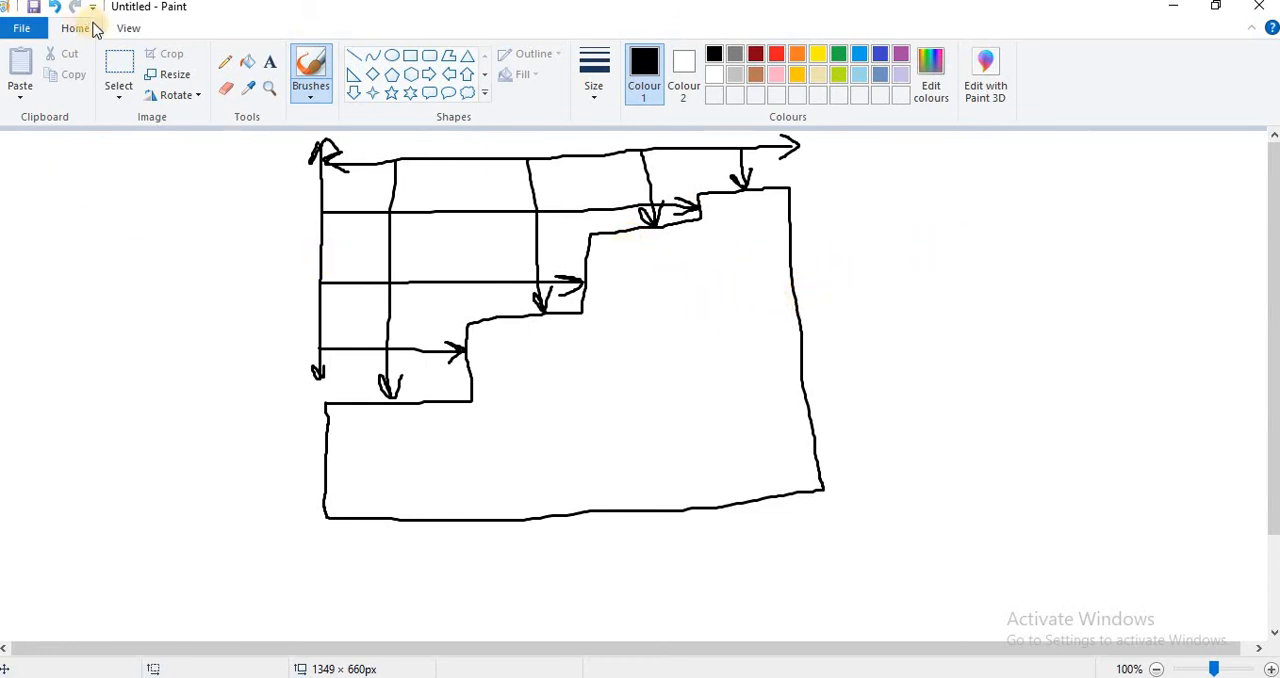
Step: Undo the last downward arrow and delete the remaining arrows around the staircase with rectangular selections
click(55, 7)
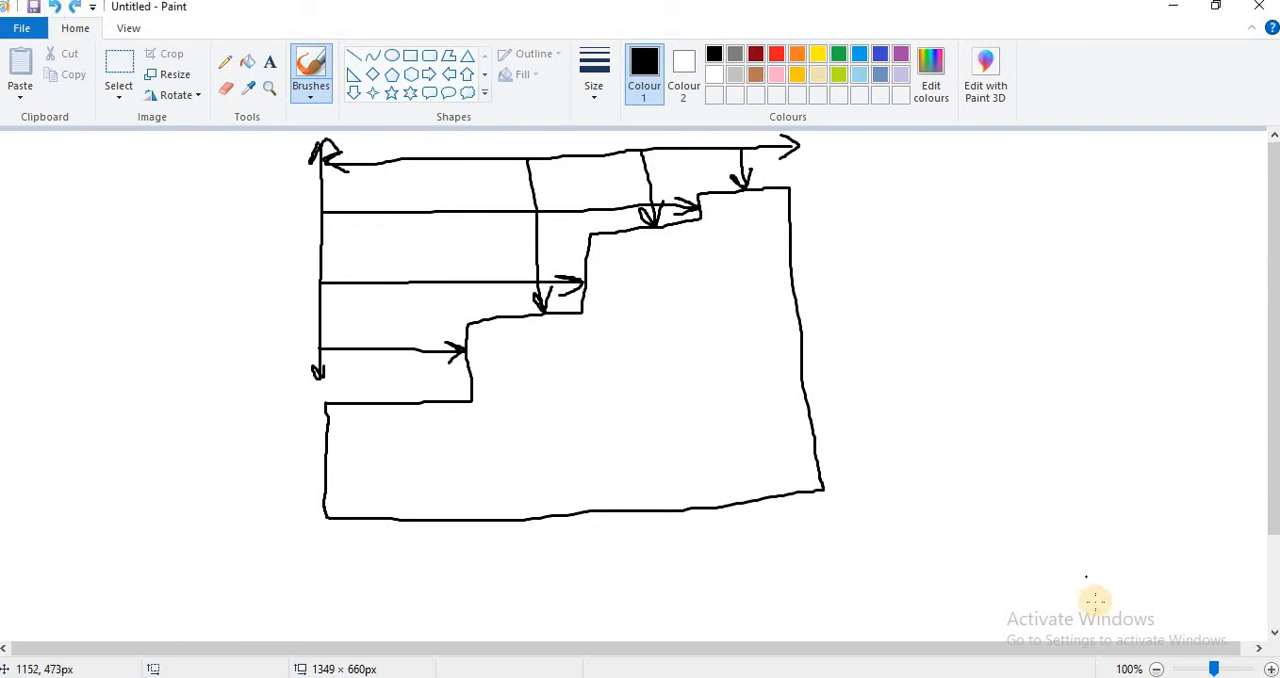
click(994, 565)
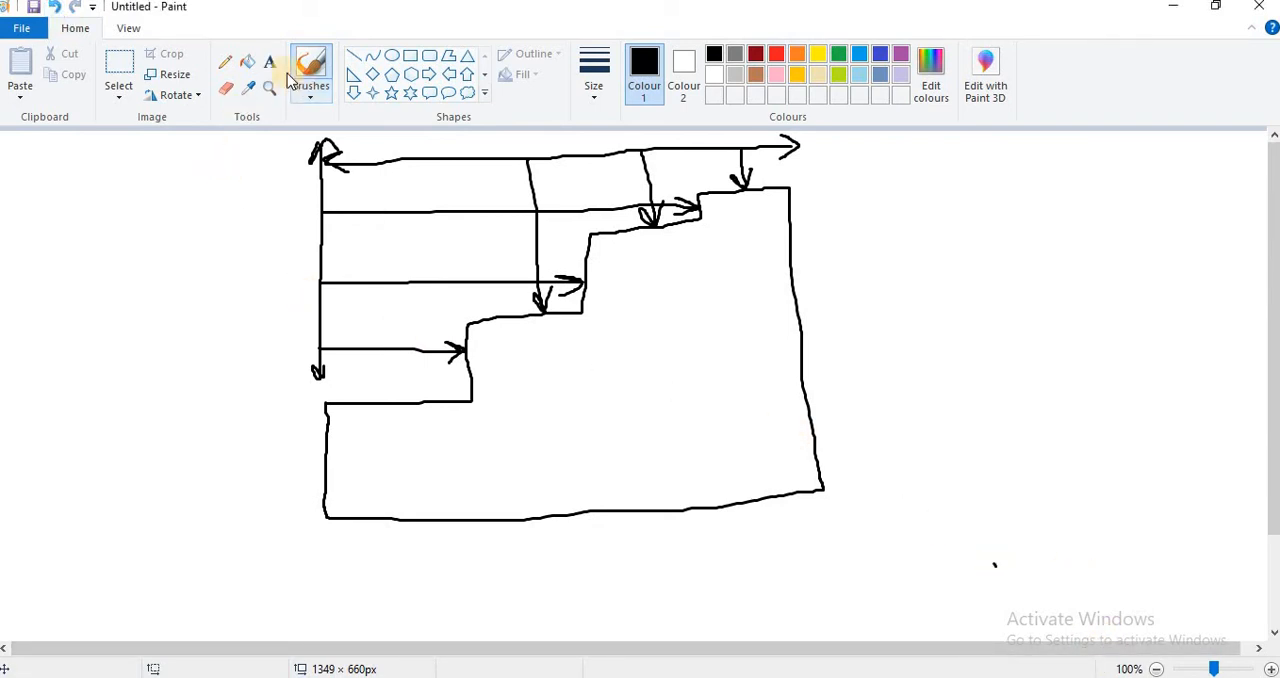
click(118, 66)
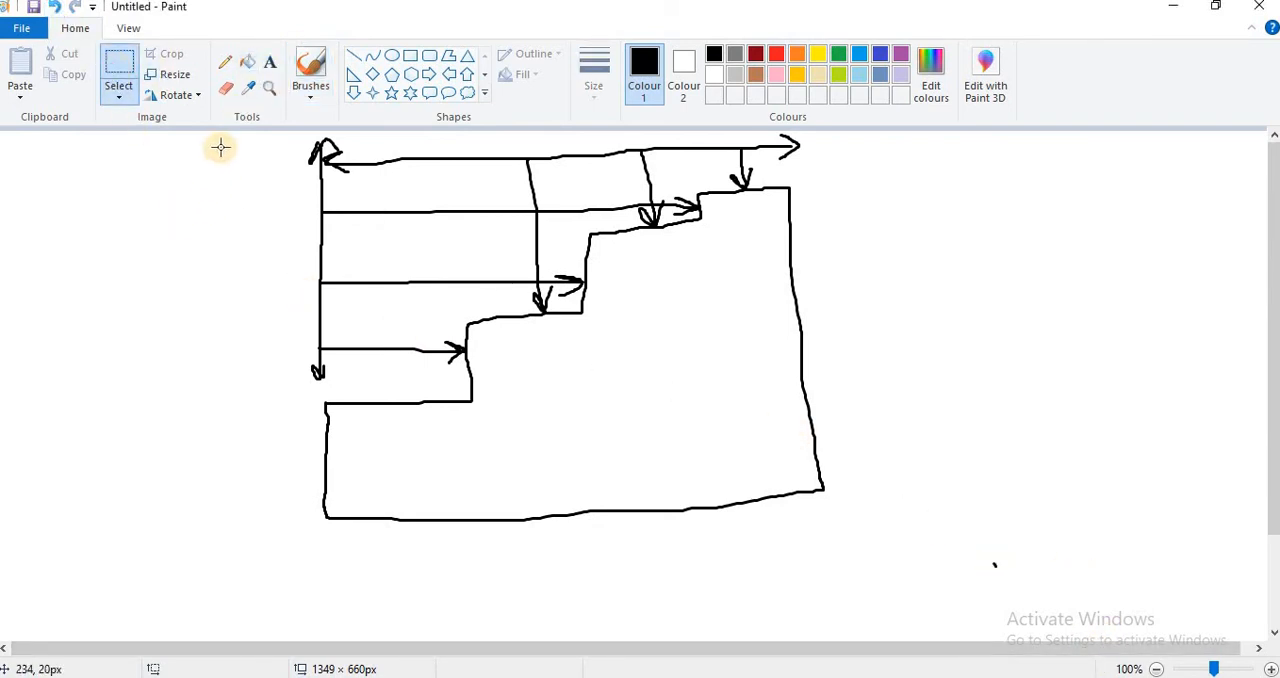
mouse_move(286, 145)
mouse_down()
mouse_move(480, 260)
mouse_move(449, 388)
mouse_up()
key(Delete)
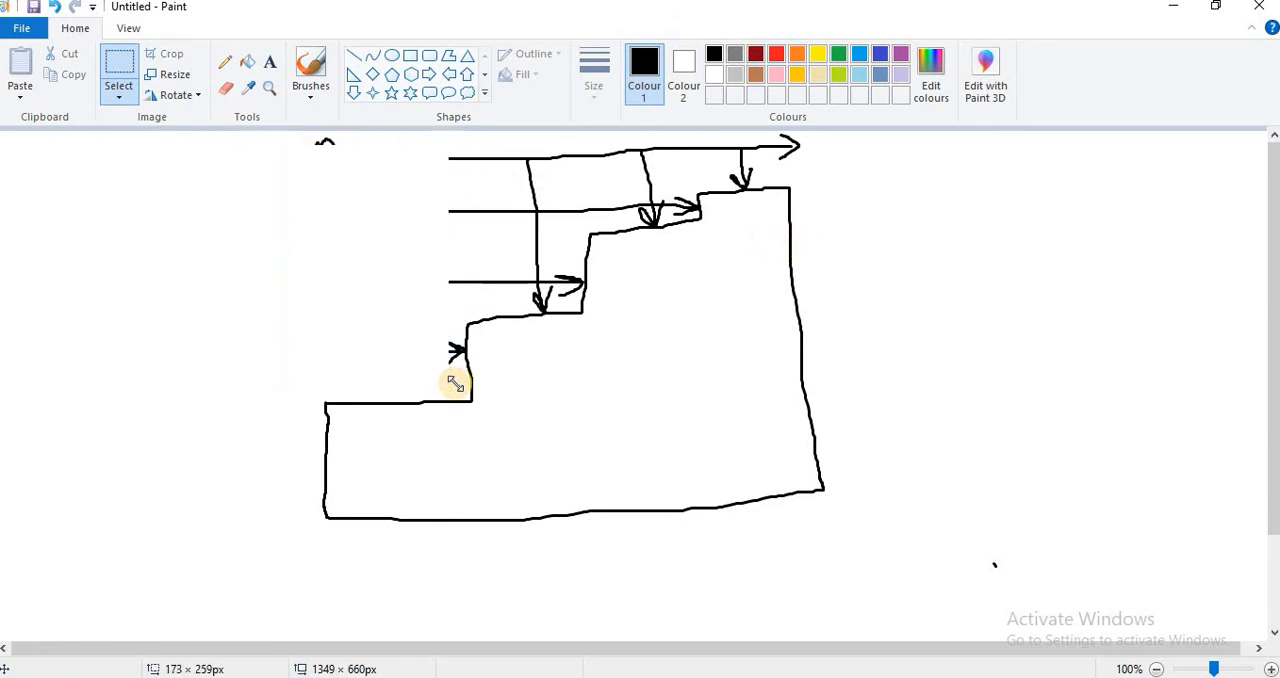
drag(440, 134, 575, 304)
key(Delete)
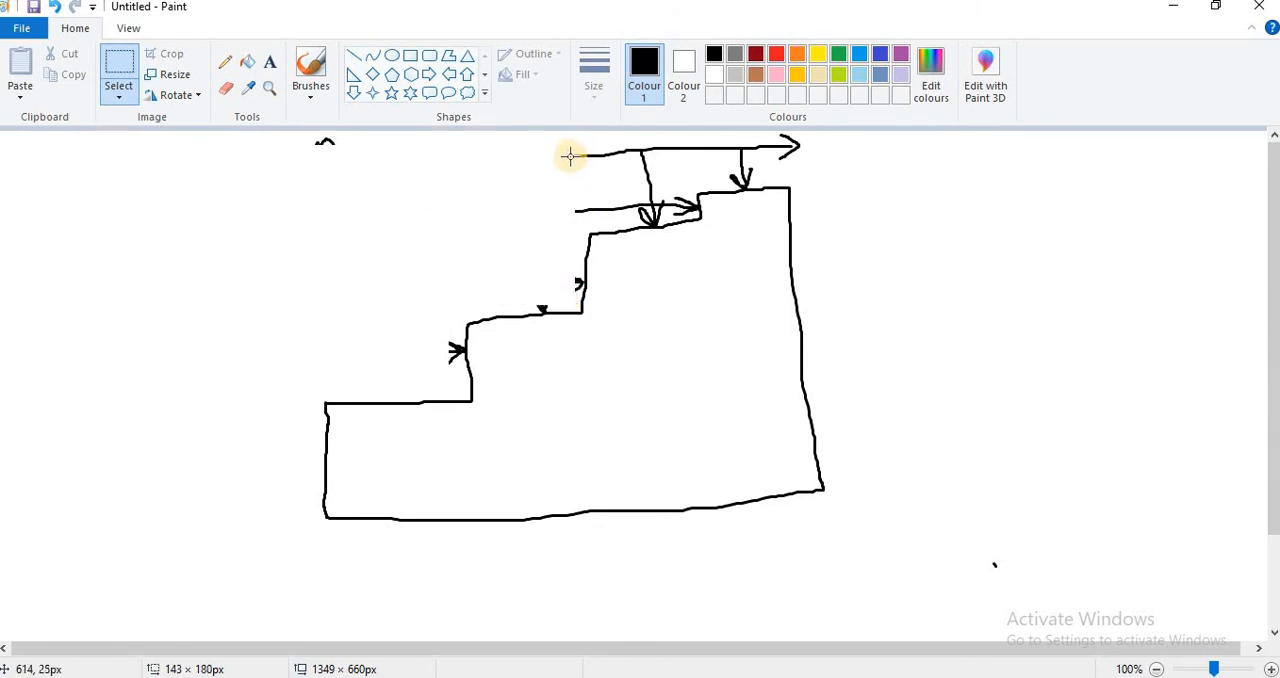
mouse_move(566, 142)
mouse_down()
mouse_move(663, 143)
mouse_move(691, 223)
mouse_move(686, 214)
mouse_up()
key(Delete)
mouse_move(682, 139)
mouse_down()
mouse_move(851, 148)
mouse_move(853, 170)
mouse_up()
key(Delete)
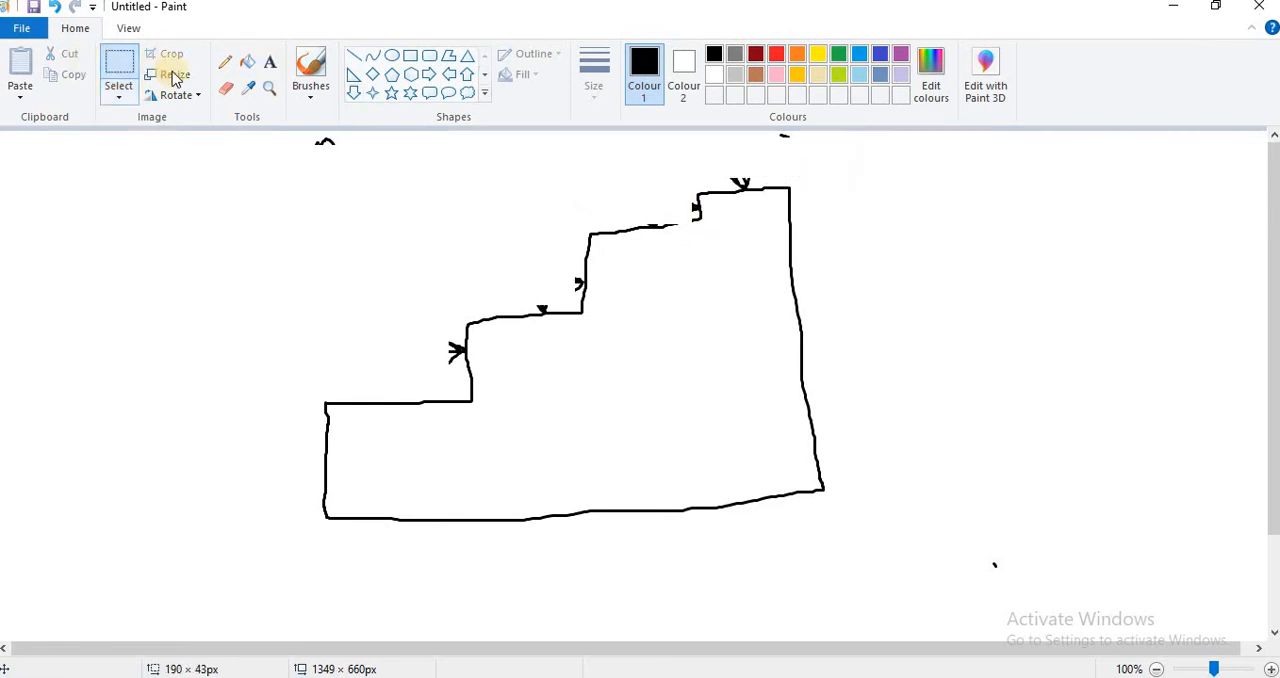
Step: Draw a separate horizontal double-headed arrow above each of the four treads with the Pencil
click(225, 62)
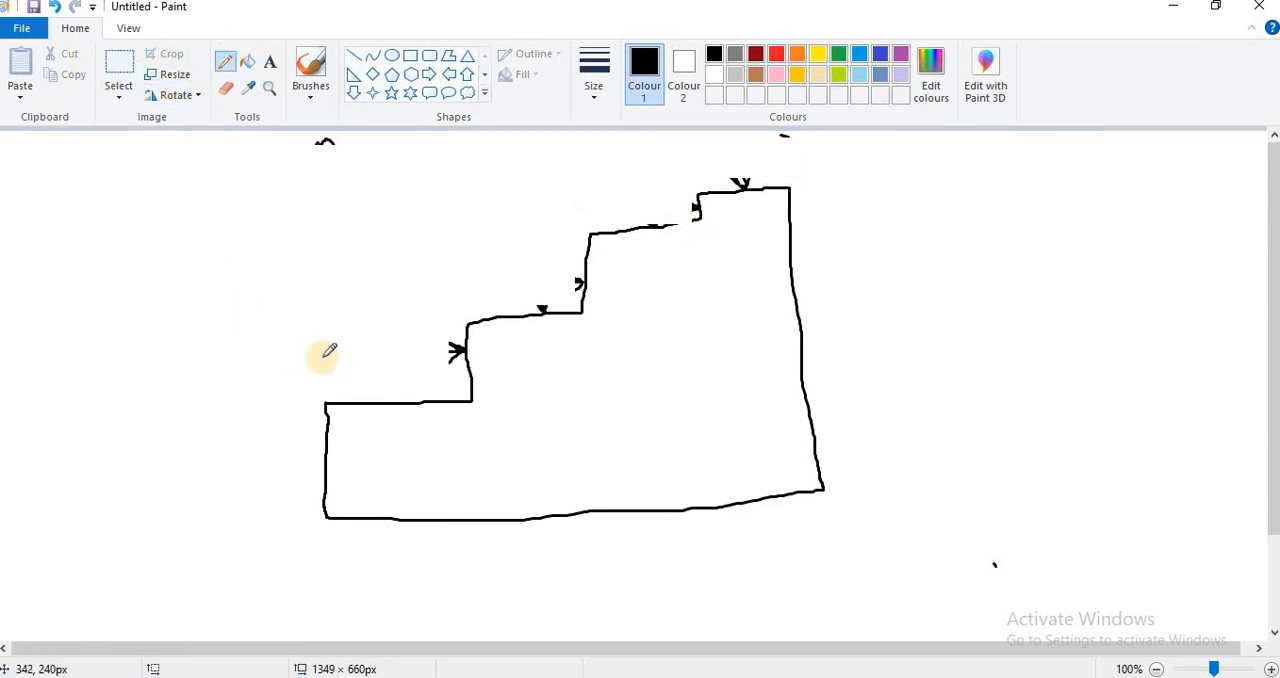
mouse_move(323, 346)
mouse_down()
mouse_move(362, 377)
mouse_move(449, 354)
mouse_move(437, 369)
mouse_up()
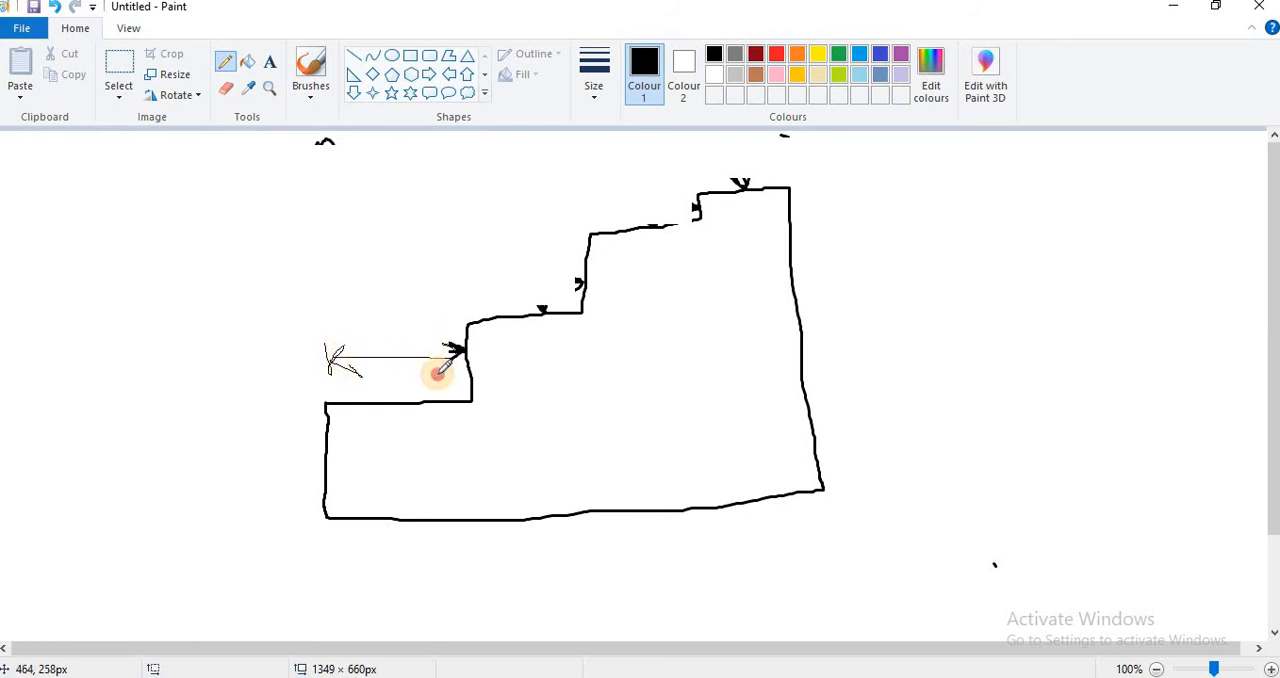
mouse_move(476, 277)
mouse_down()
mouse_move(471, 294)
mouse_move(577, 270)
mouse_move(589, 284)
mouse_move(575, 302)
mouse_up()
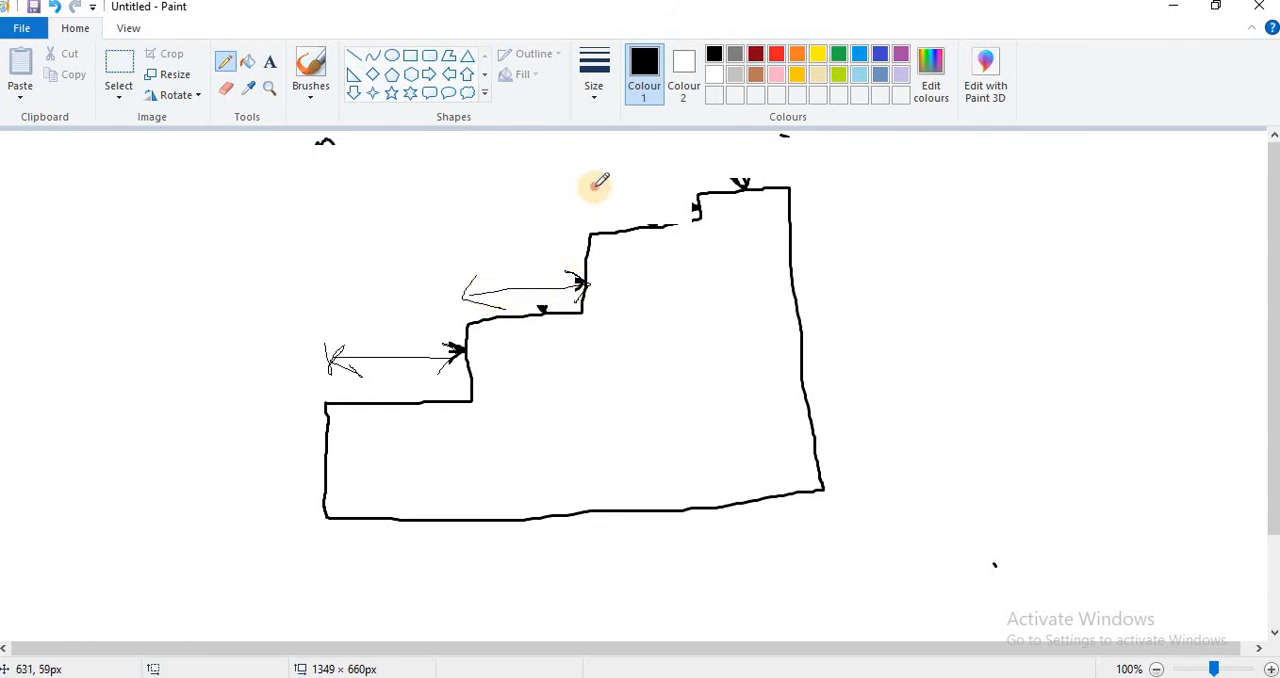
mouse_move(595, 187)
mouse_down()
mouse_move(615, 227)
mouse_move(697, 206)
mouse_move(684, 222)
mouse_up()
mouse_move(708, 163)
mouse_down()
mouse_move(694, 180)
mouse_move(708, 189)
mouse_move(788, 168)
mouse_move(783, 181)
mouse_up()
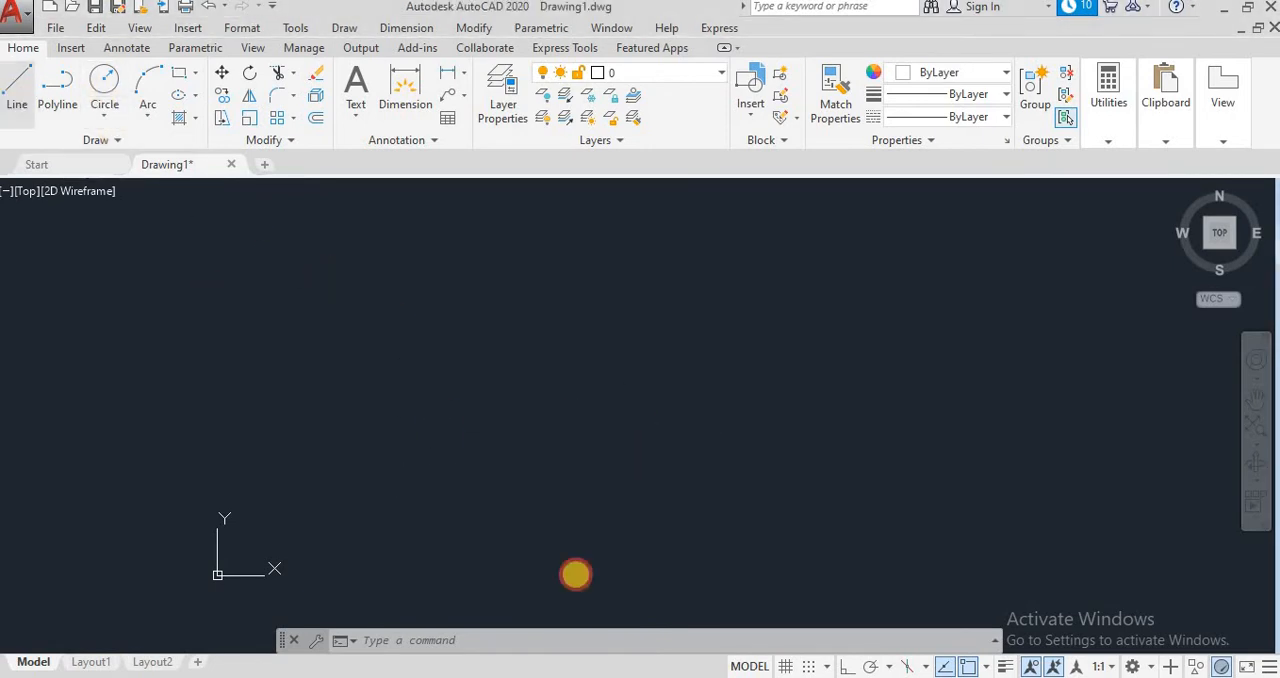
Step: Turn Ortho on and start a Line in the empty drawing with segments 25 upward and 25 to the right
click(847, 666)
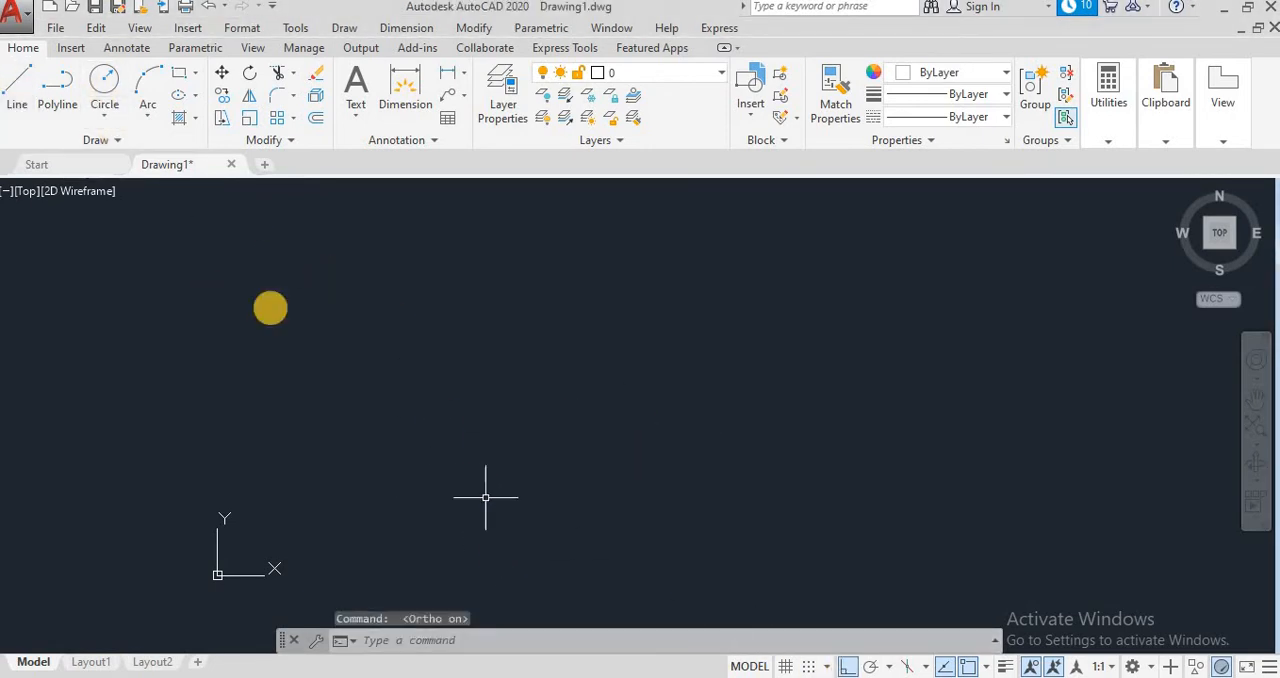
click(17, 82)
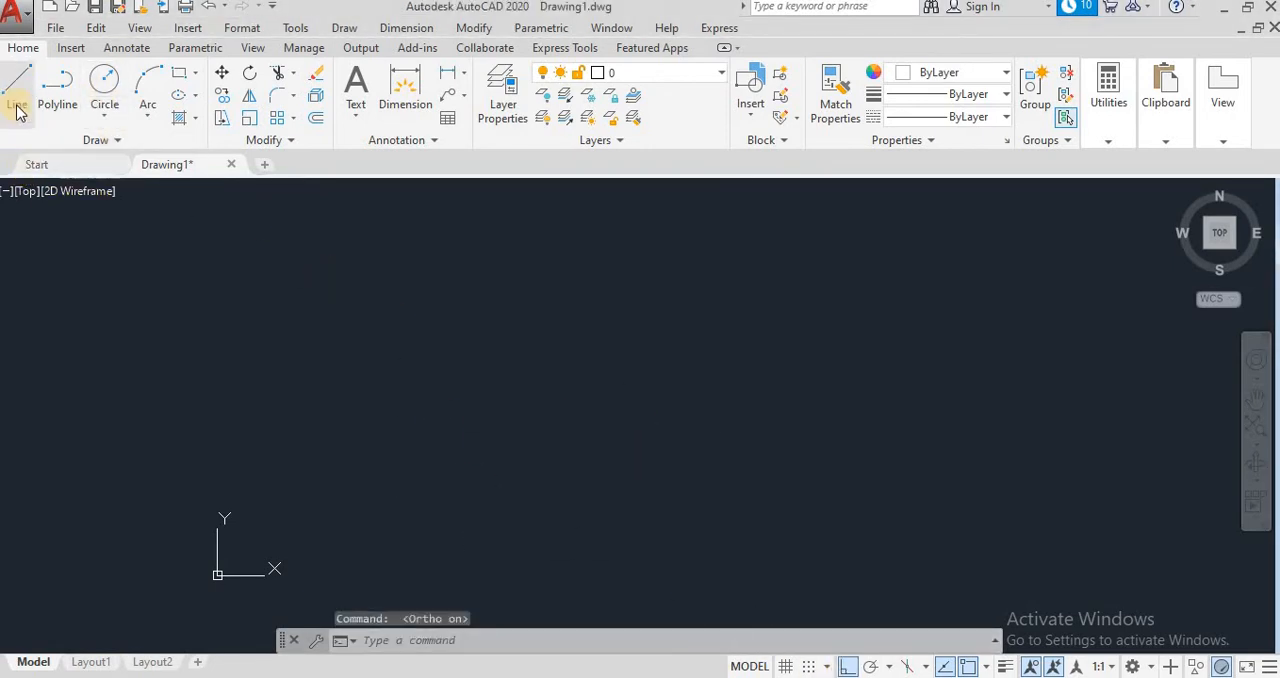
click(460, 502)
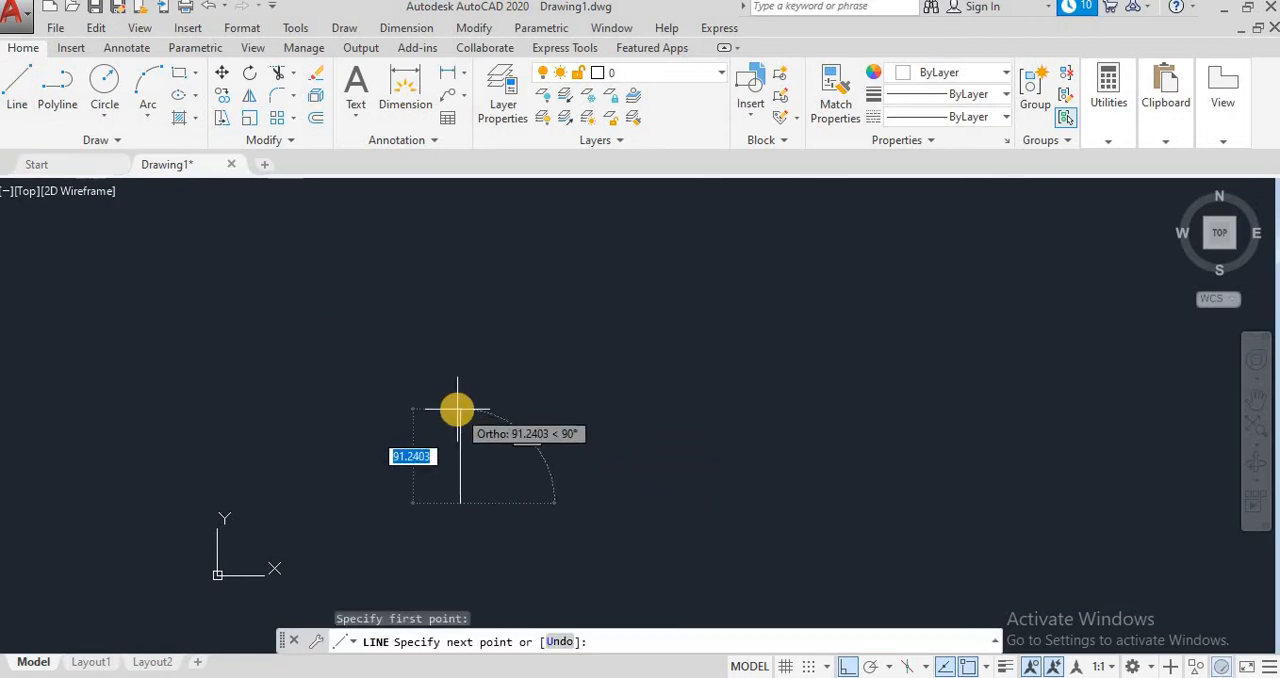
text(25)
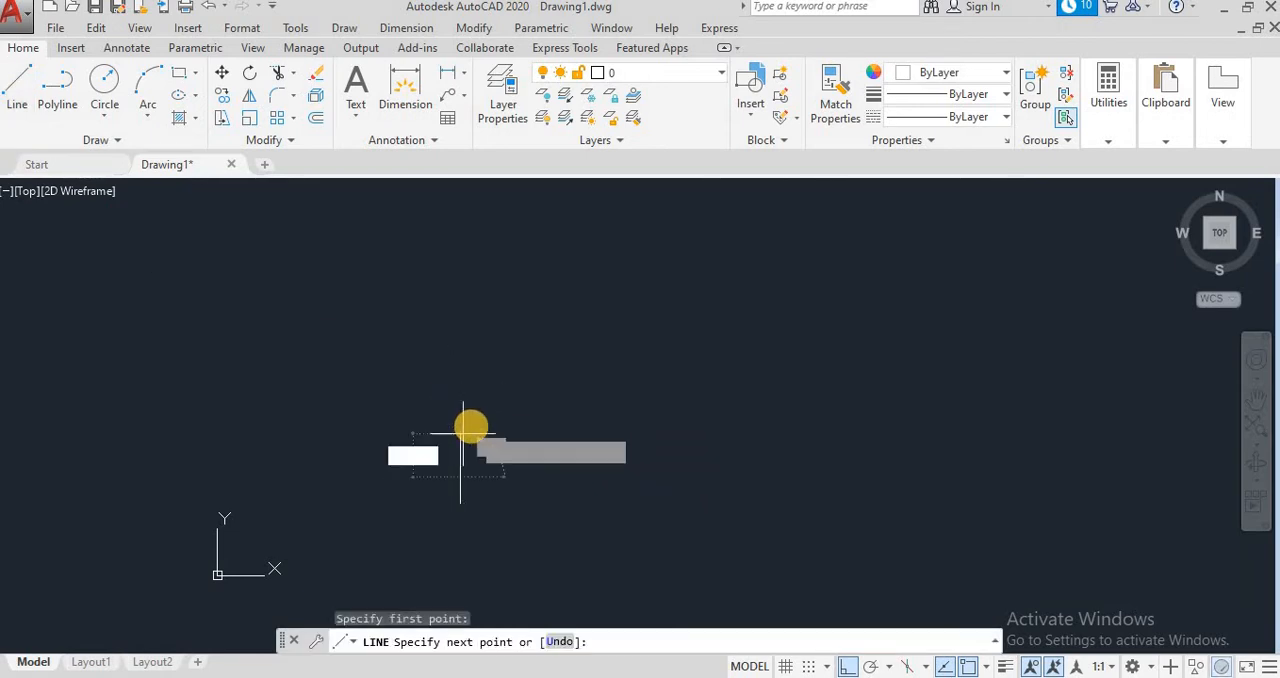
key(Return)
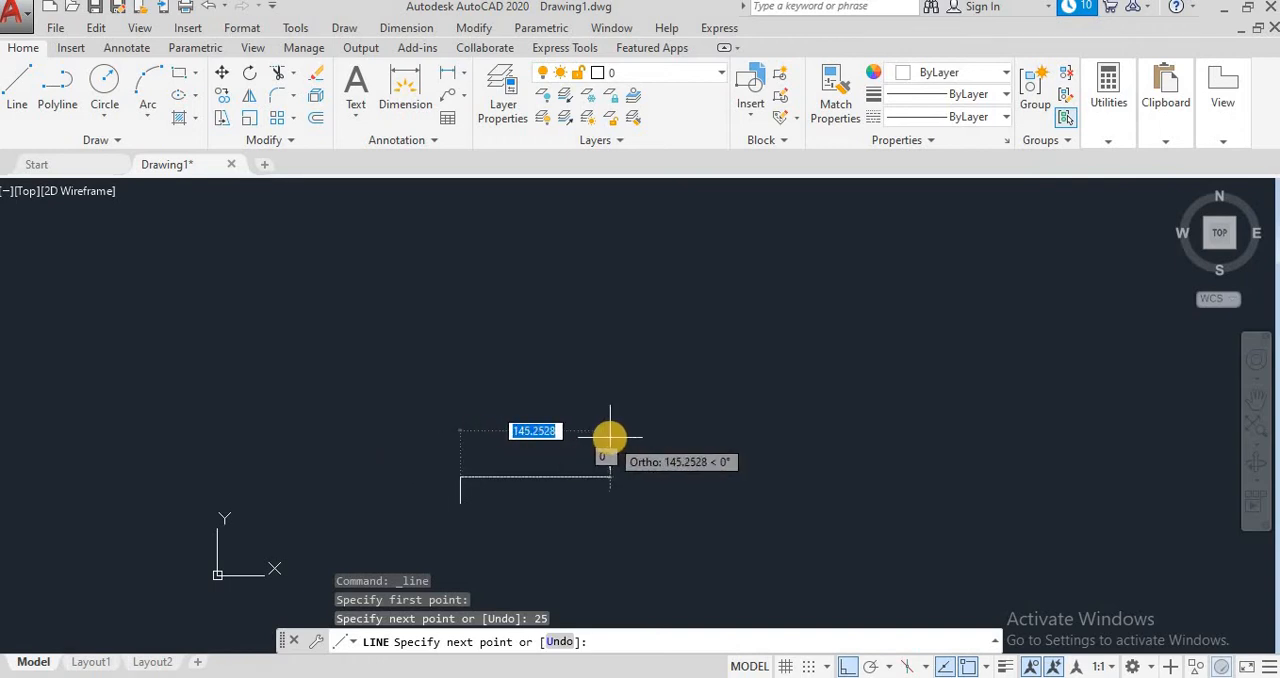
text(20)
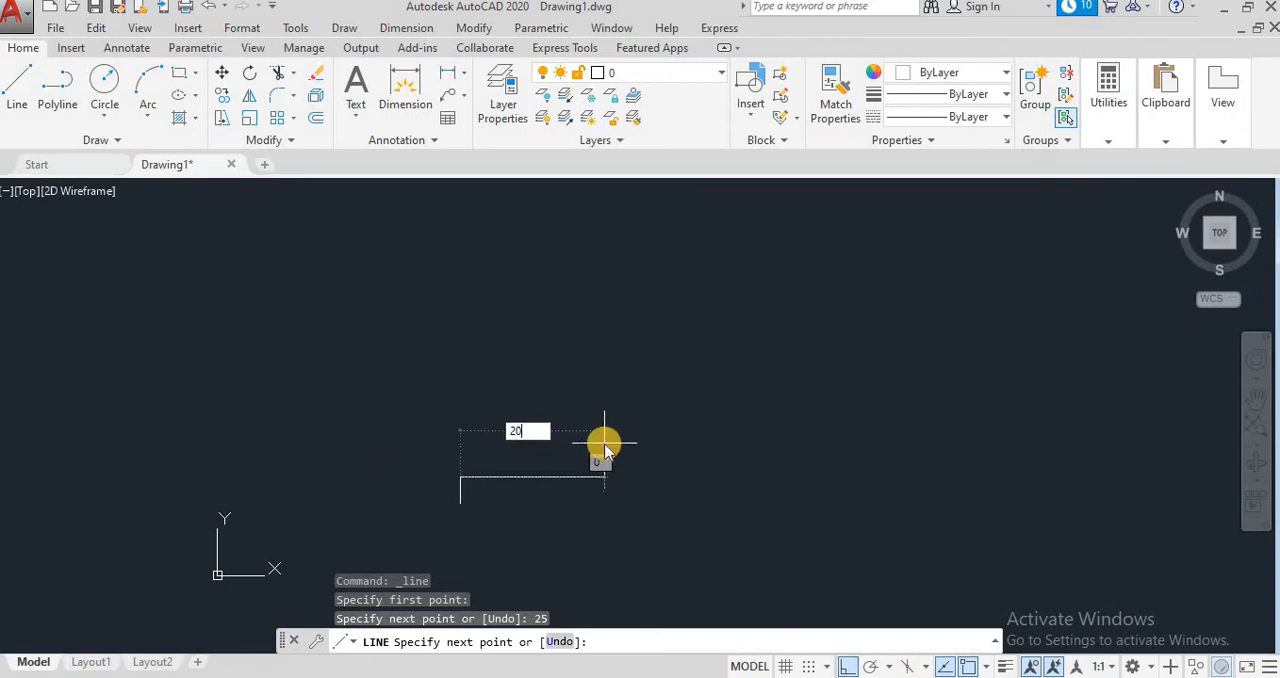
key(Return)
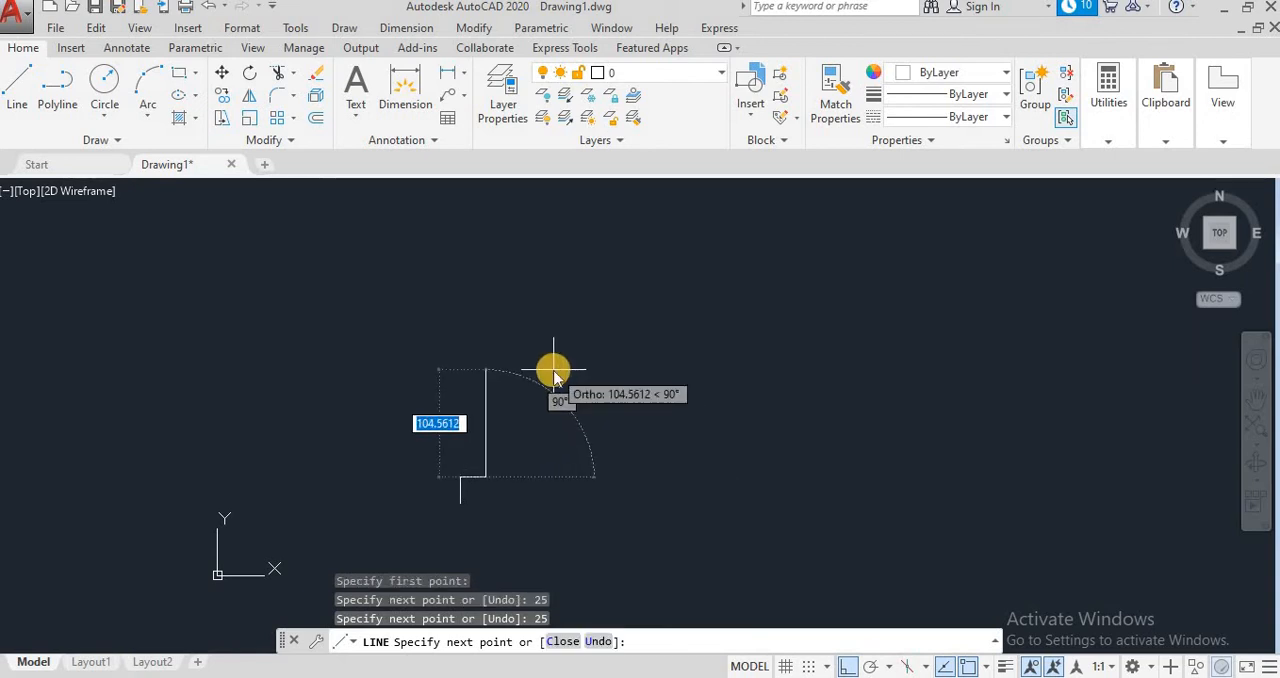
Step: Continue the line with two full stair steps, each 50 upward and 50 to the right
text(50)
key(Return)
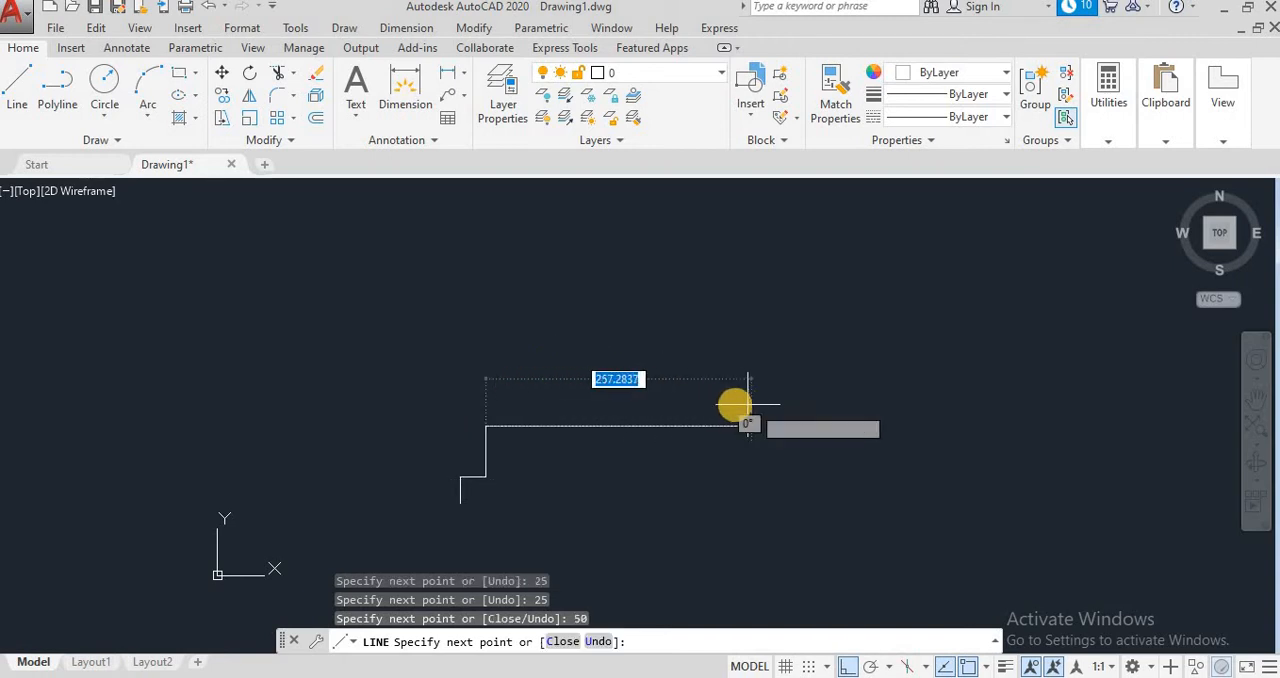
text(50)
key(Return)
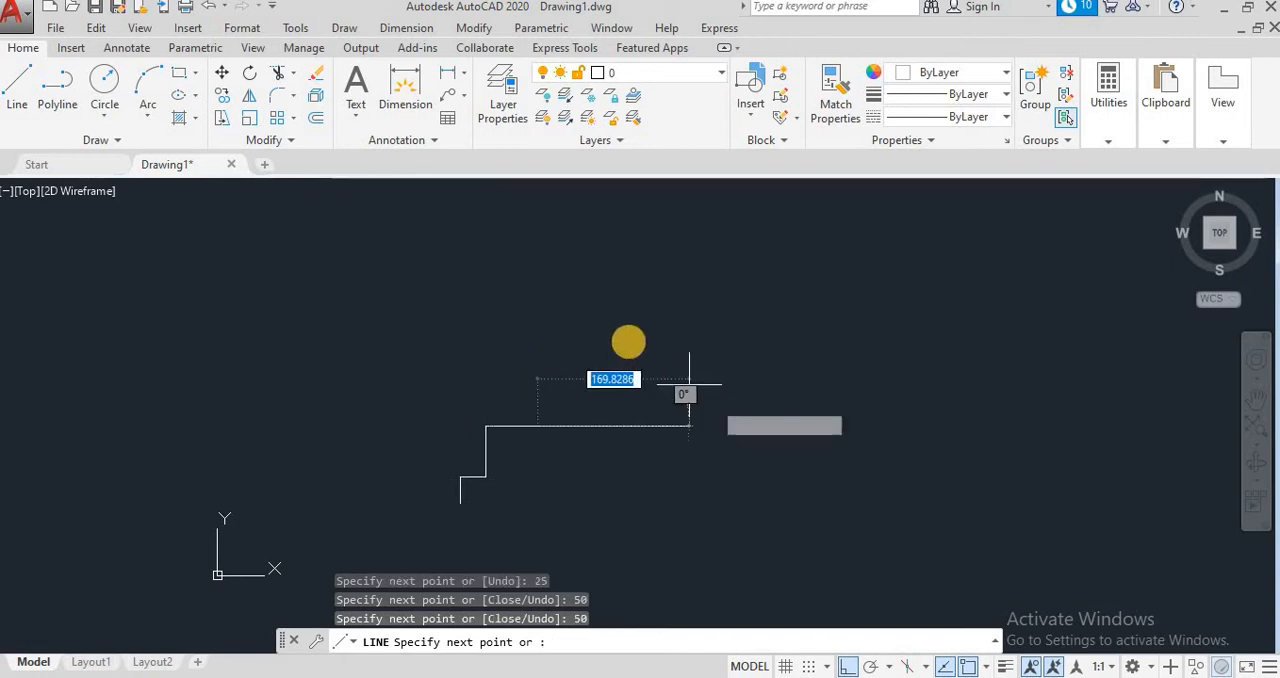
text(50)
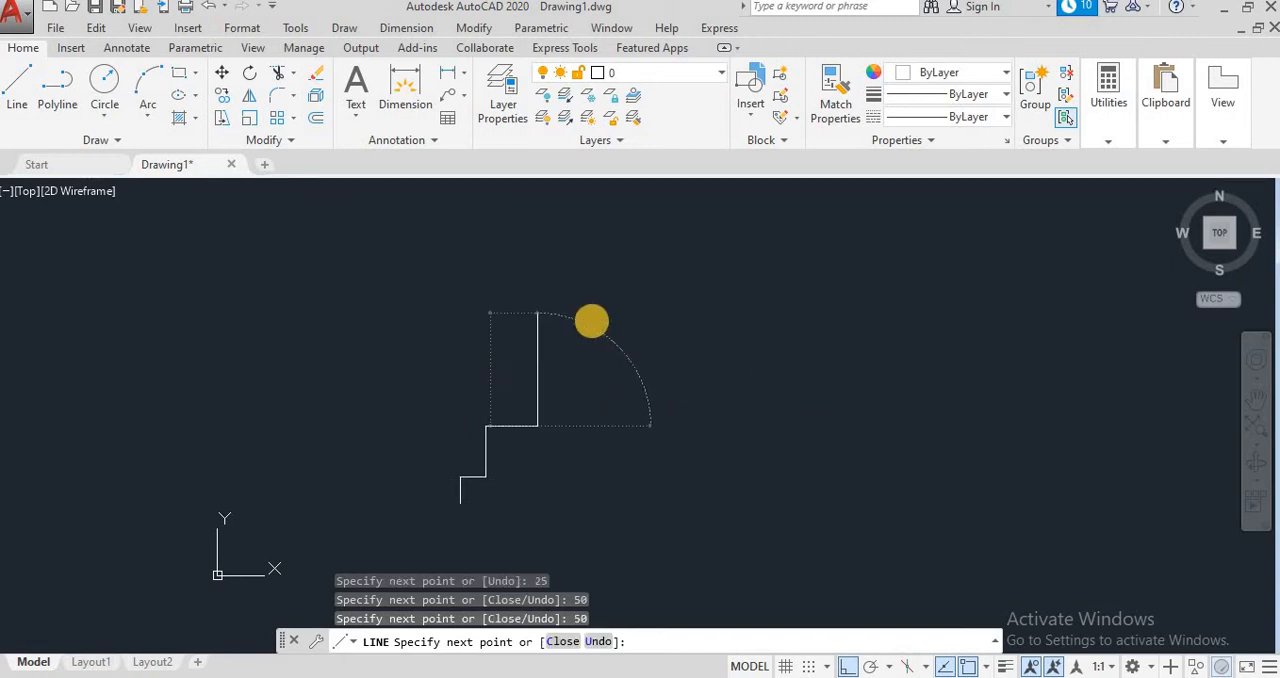
key(Return)
text(5)
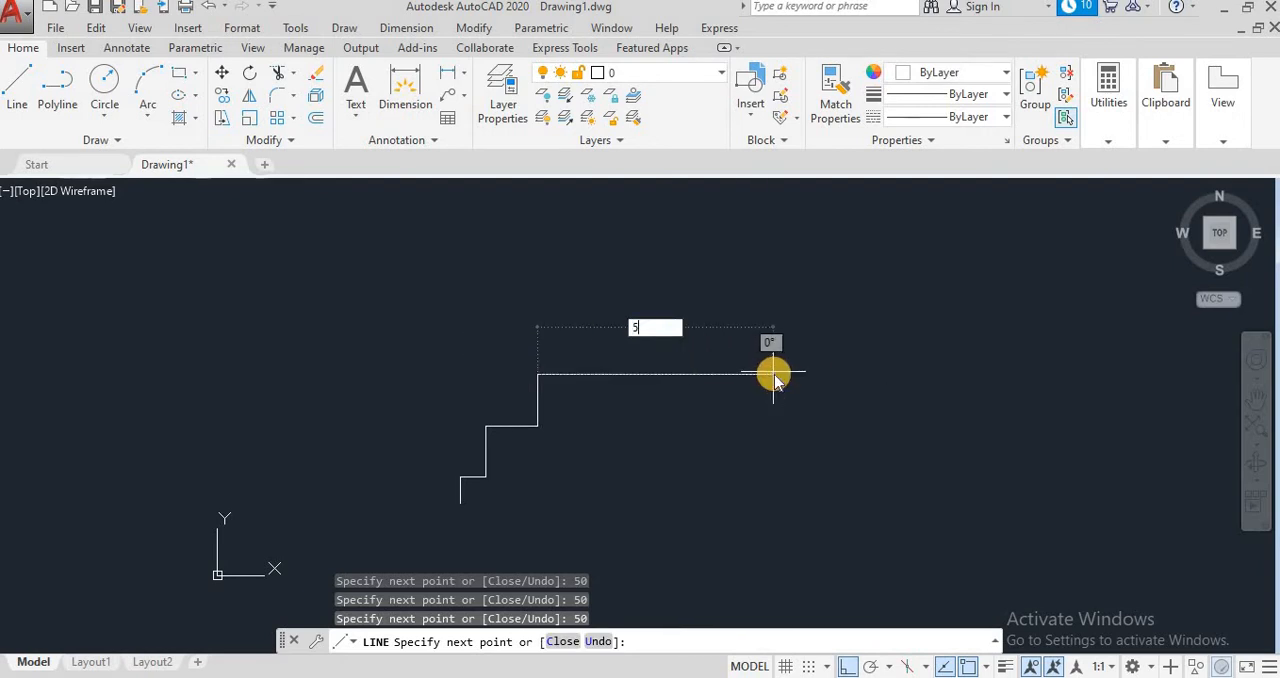
text(0)
key(Return)
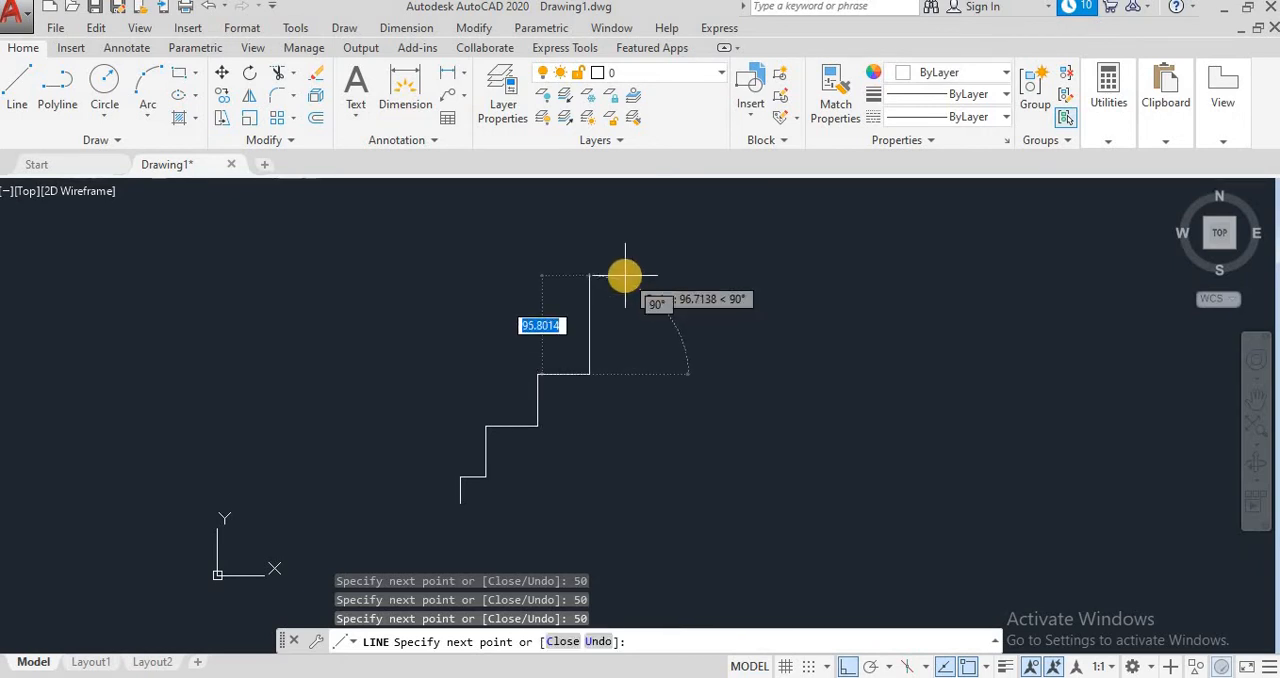
text(50)
Step: Extend the stair profile with its third and fourth full steps, each rising 50 and running 50 to the right
key(Return)
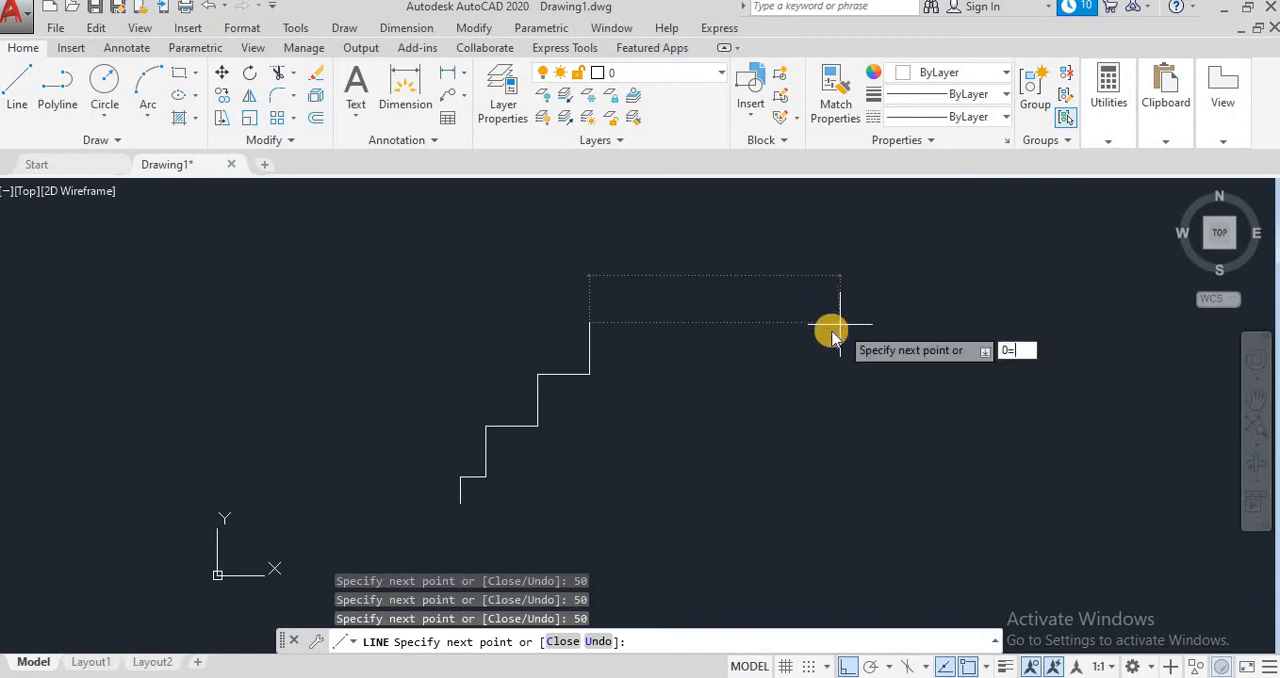
text(5)
key(Return)
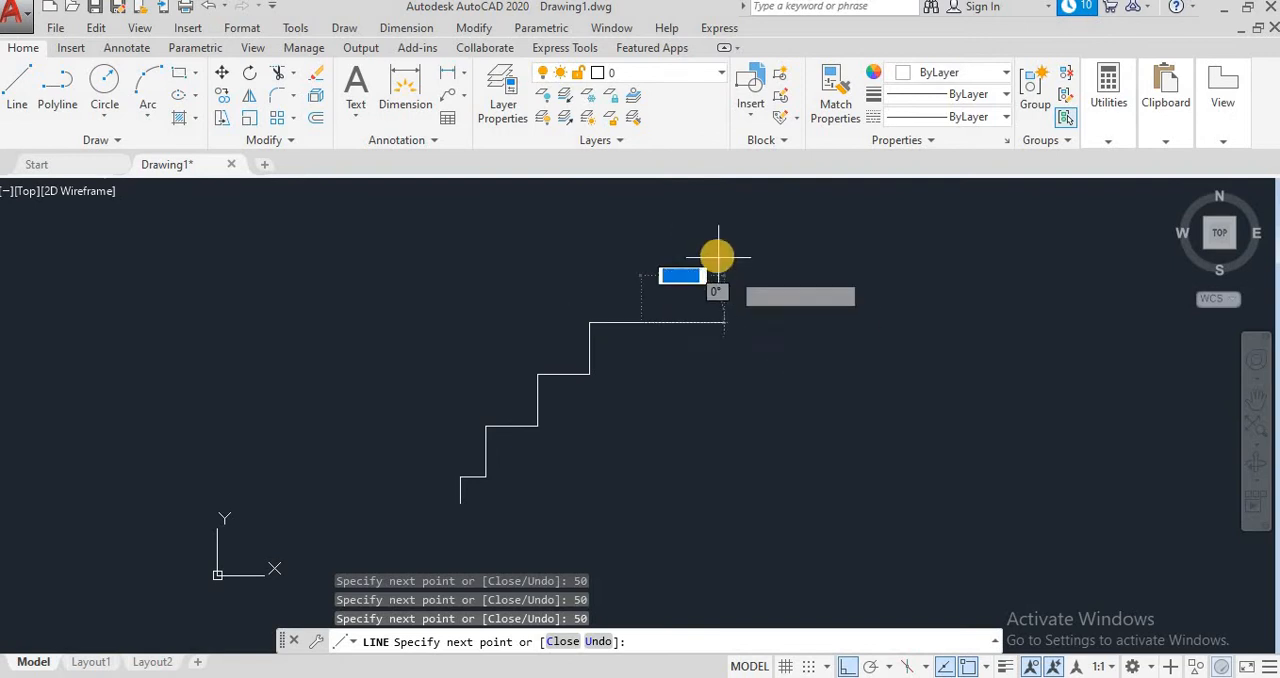
text(50)
key(Return)
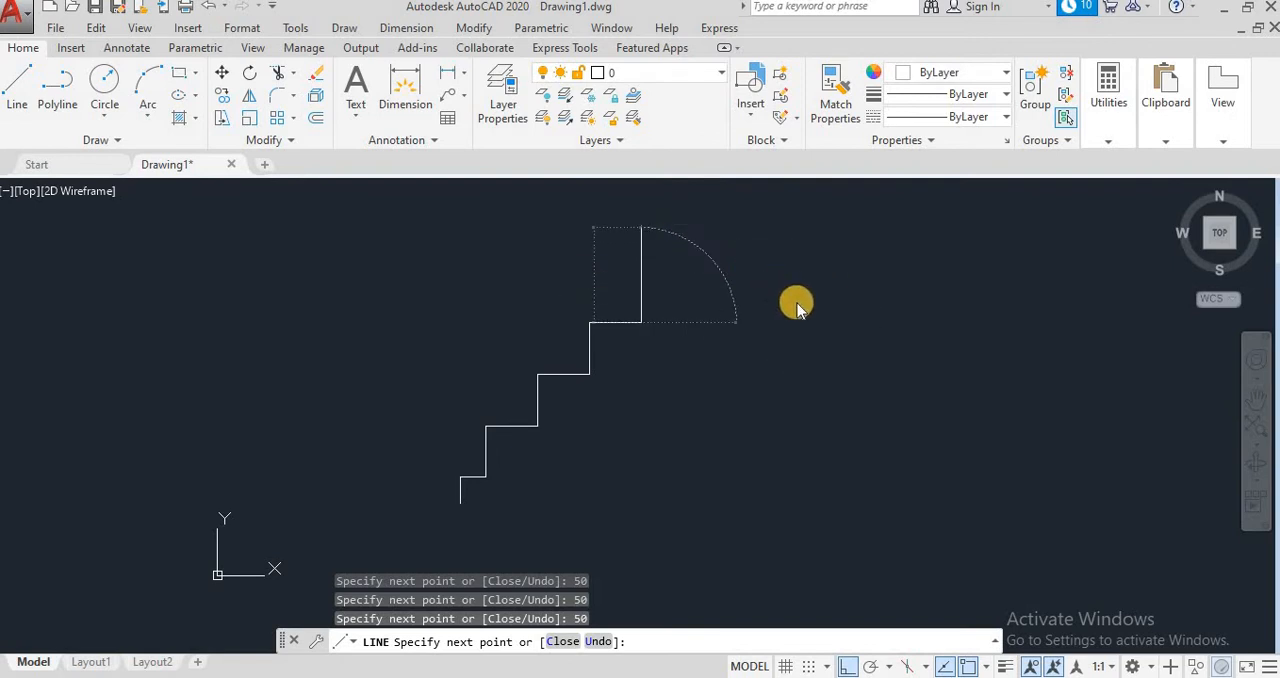
text(50)
key(Return)
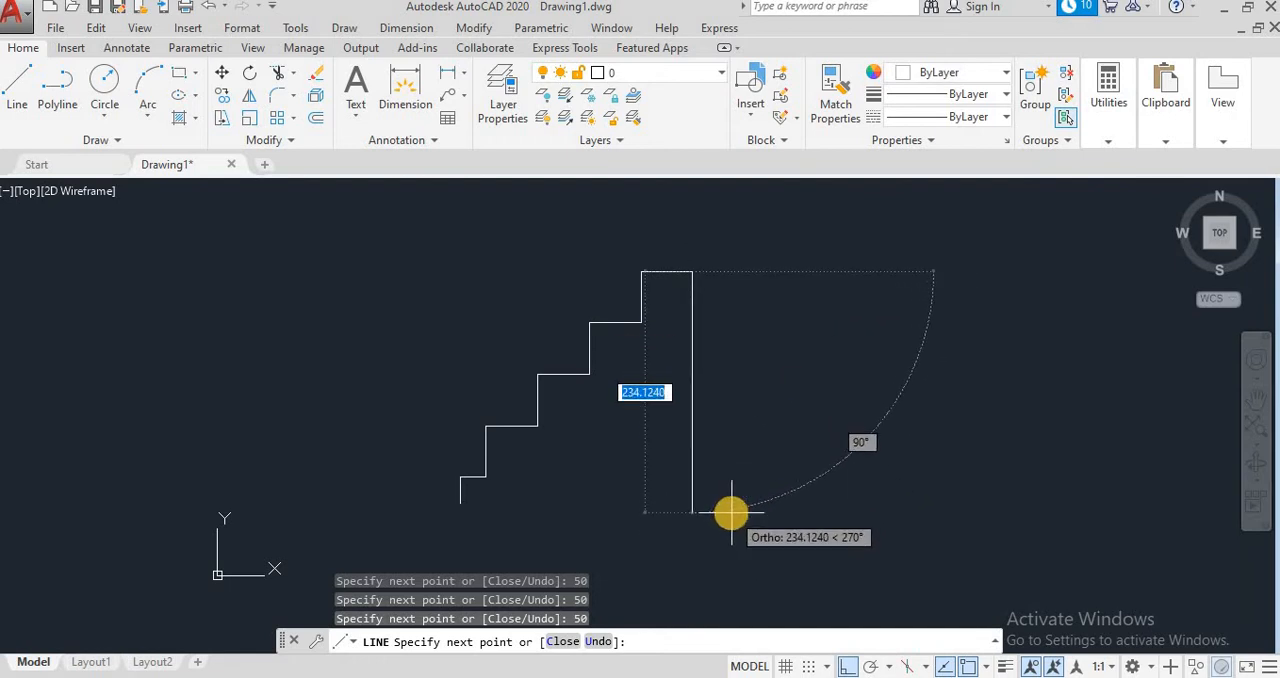
Step: Complete the stair outline with a 230 line downward and a 225 line to the left, and end the Line command
text(2)
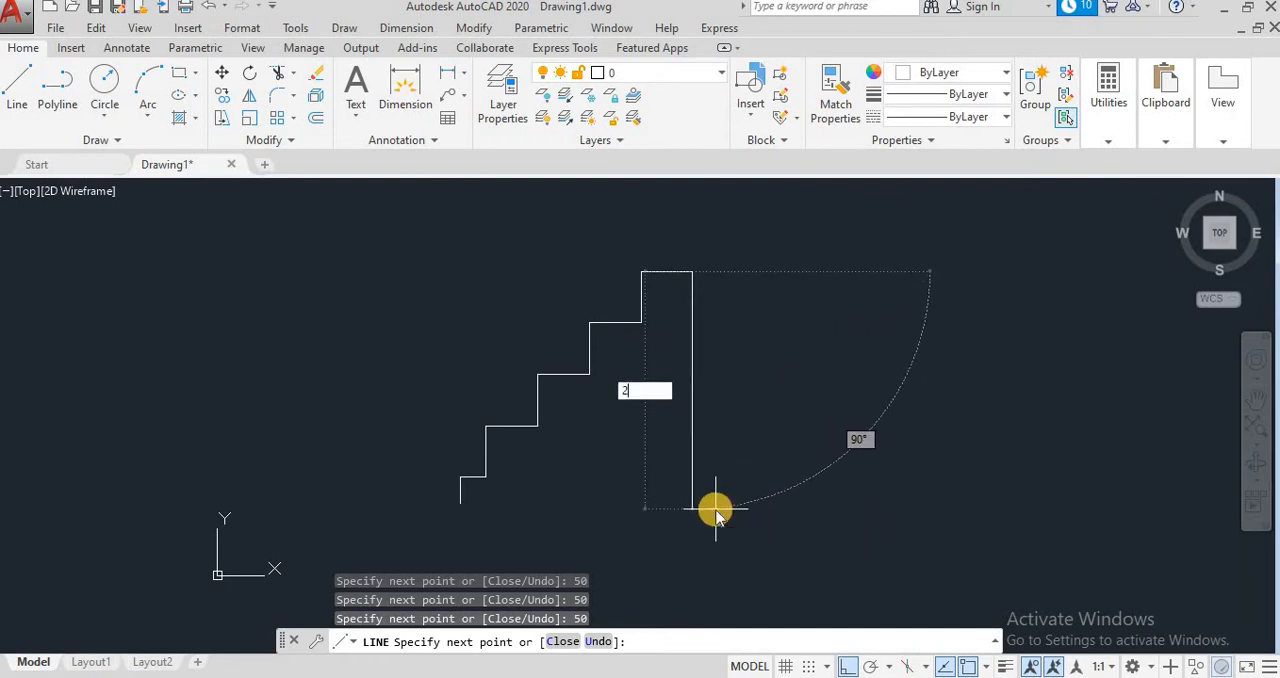
text(30)
key(Return)
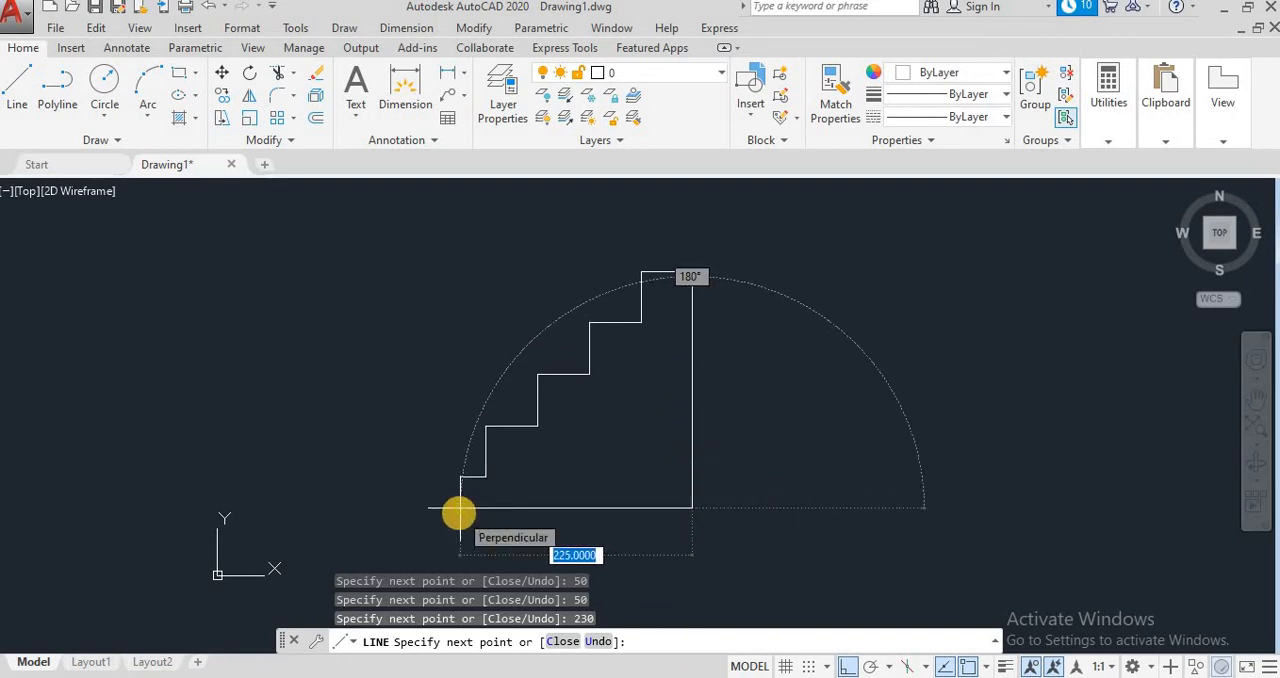
text(225)
key(Return)
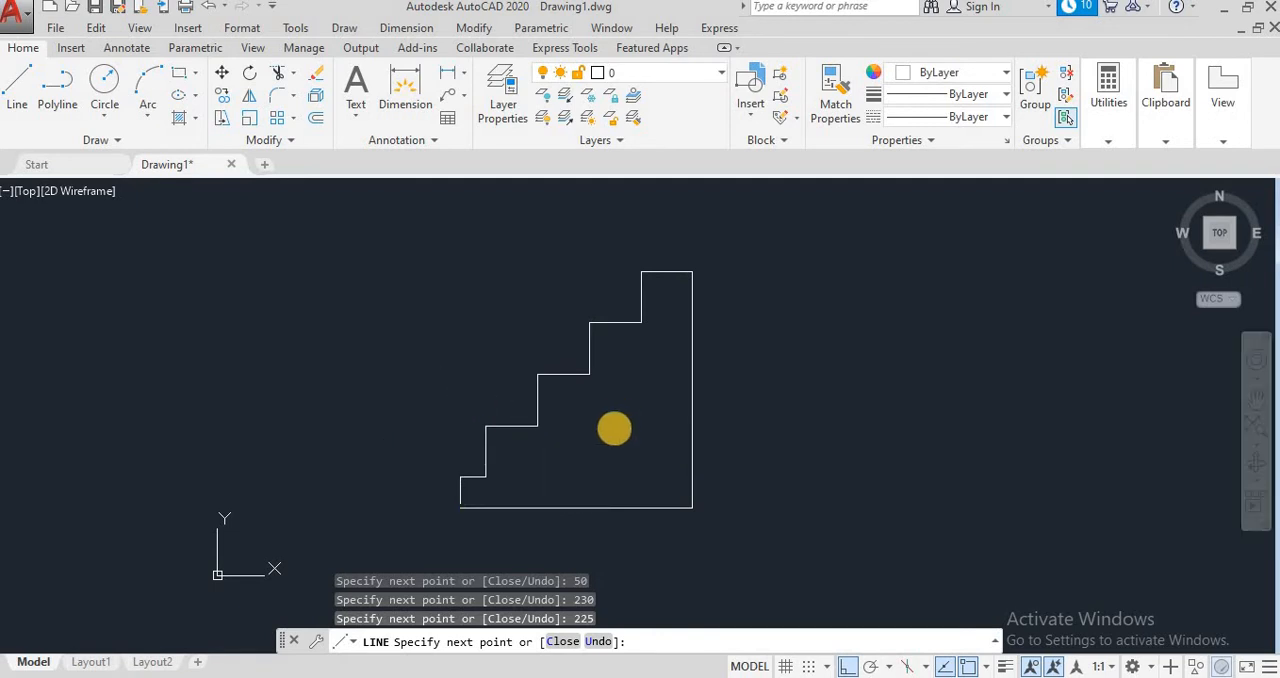
key(Escape)
Step: Add a linear dimension to the width of the lowest 25 tread, placing its dimension line level with the top of the stair
scroll(654, 457, up, 2)
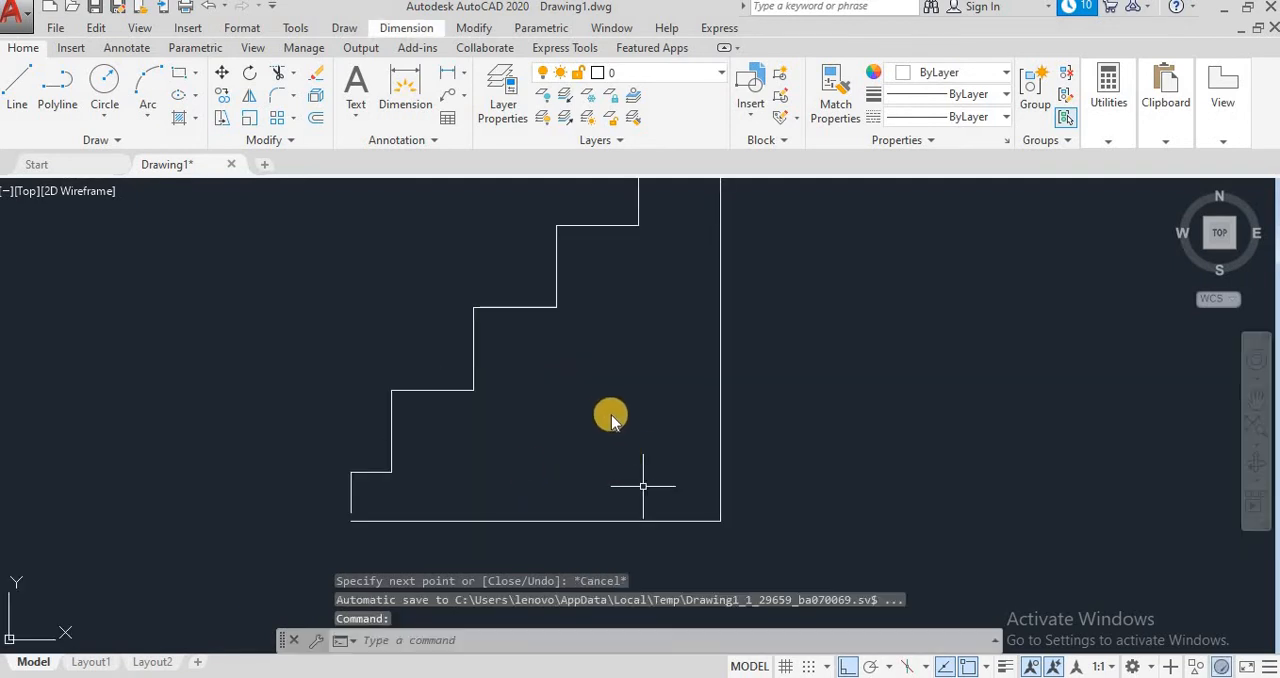
scroll(613, 420, down, 2)
click(1252, 398)
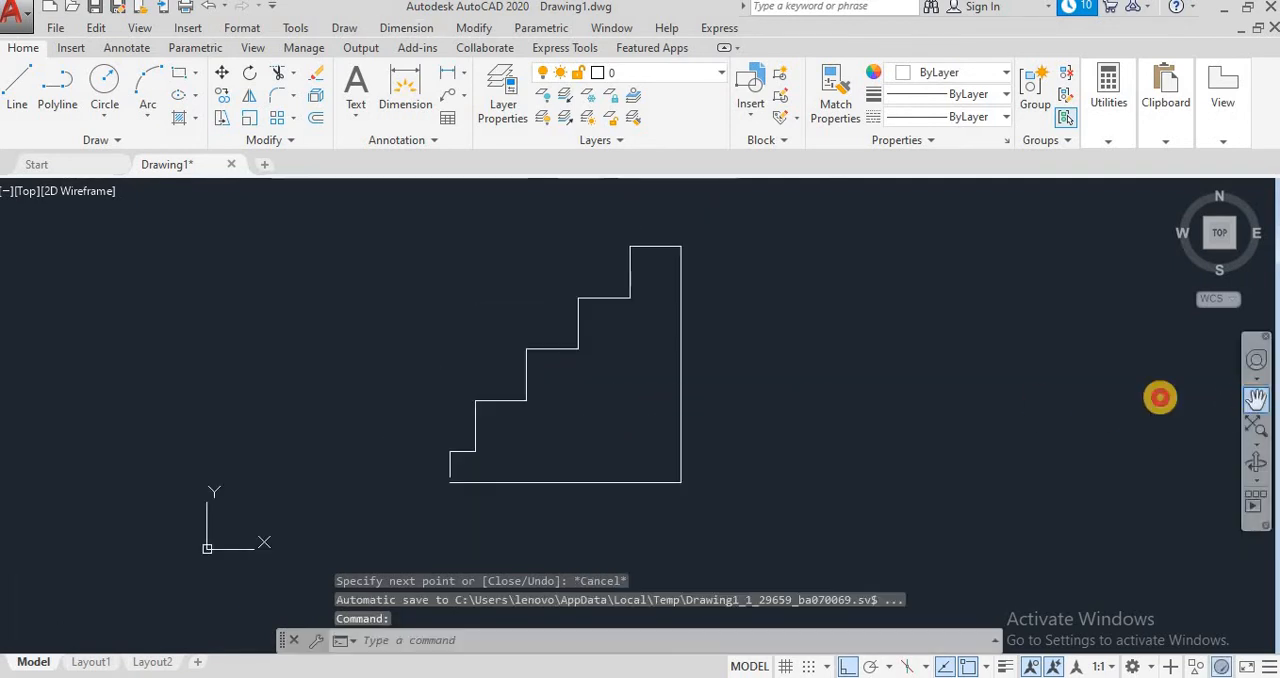
drag(868, 360, 1000, 383)
scroll(817, 400, up, 2)
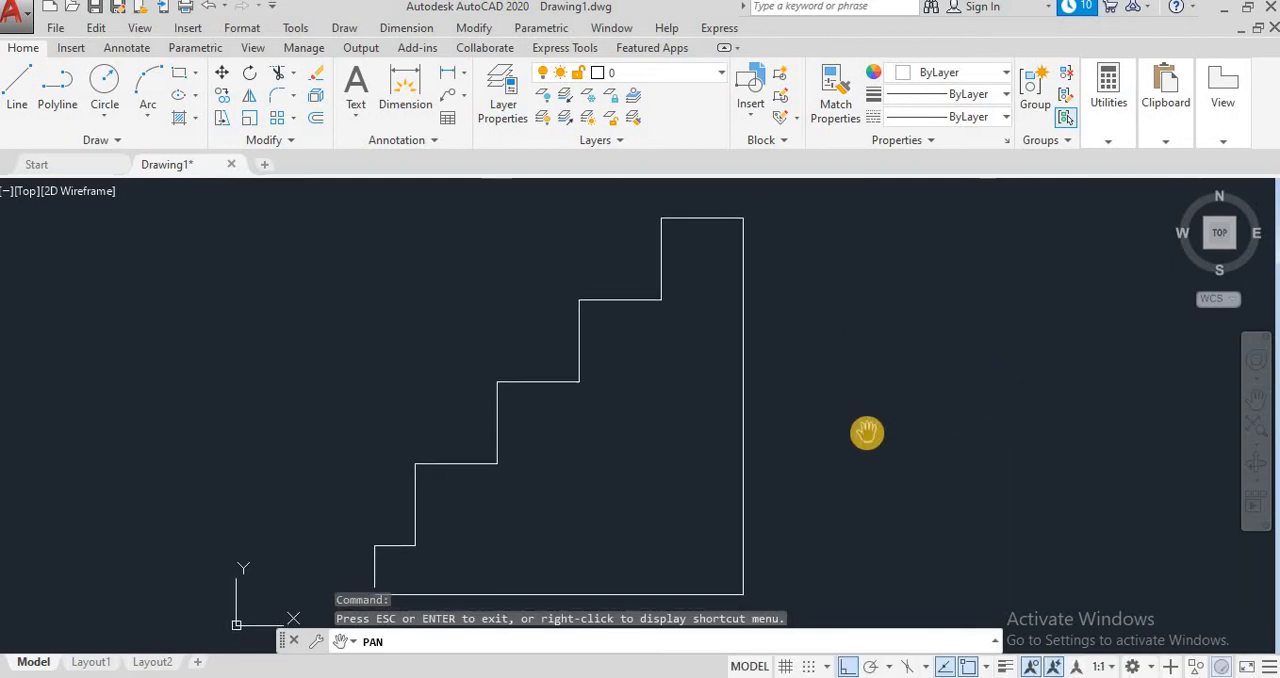
key(Escape)
key(Escape)
key(Escape)
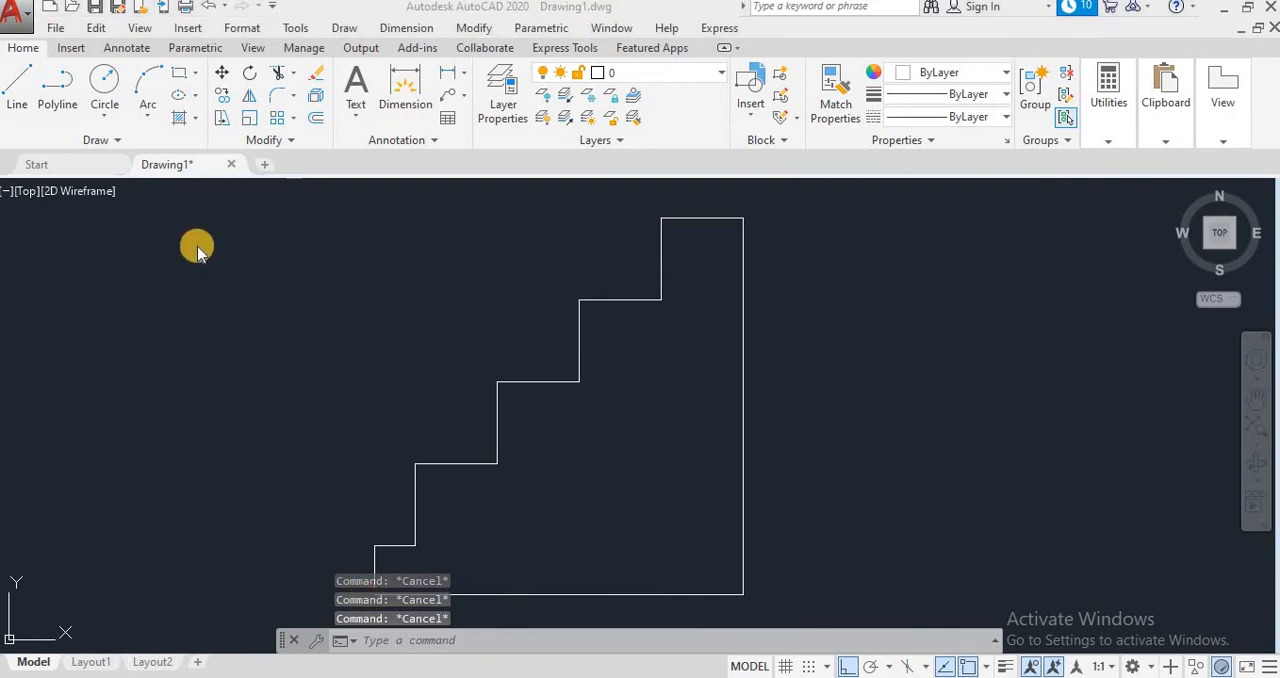
click(408, 28)
click(410, 77)
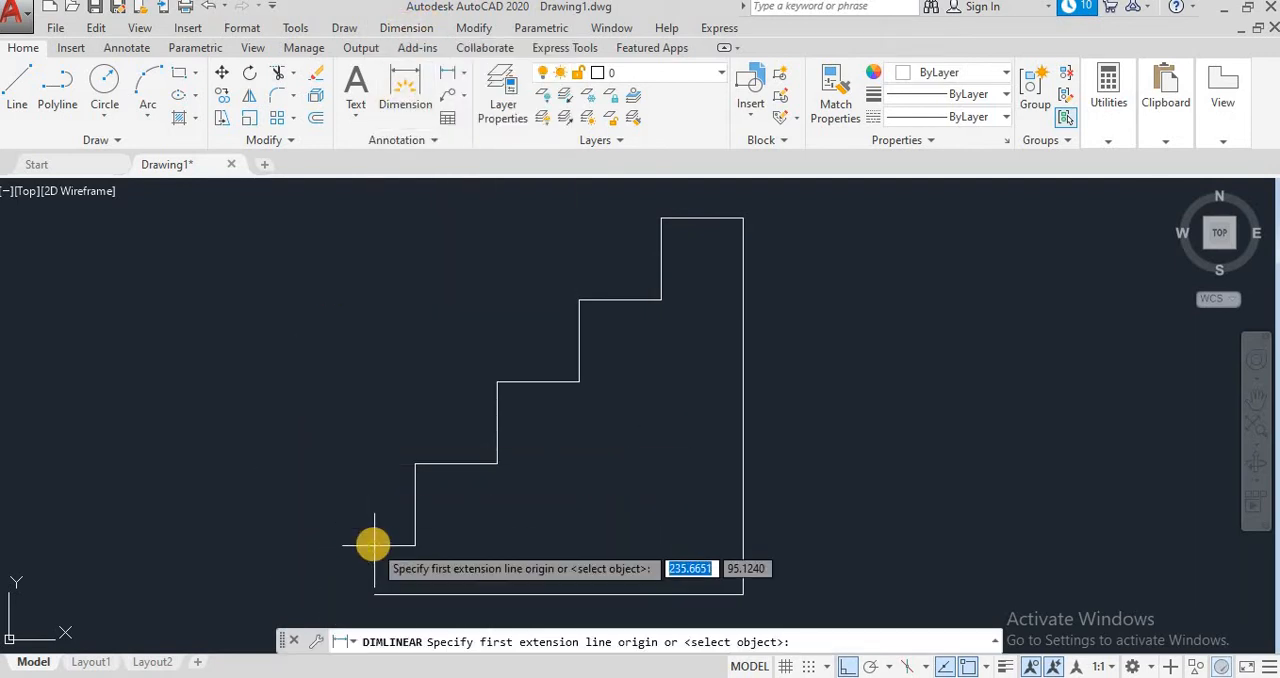
click(373, 544)
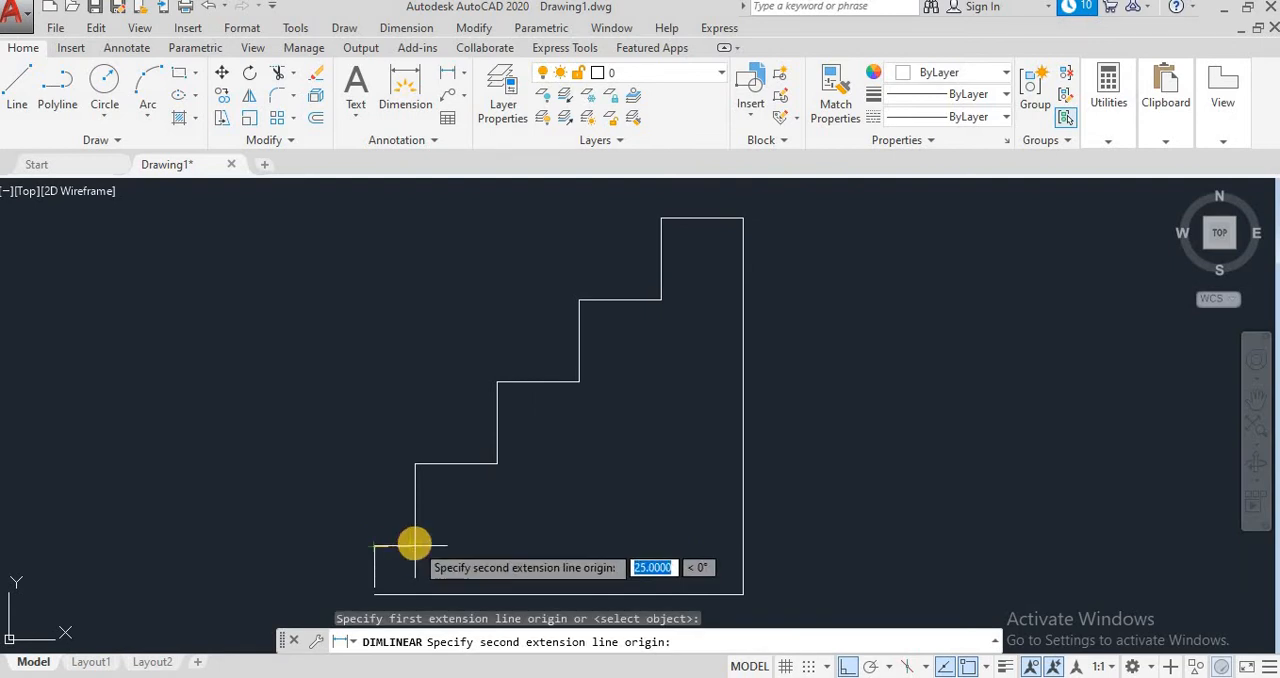
click(414, 545)
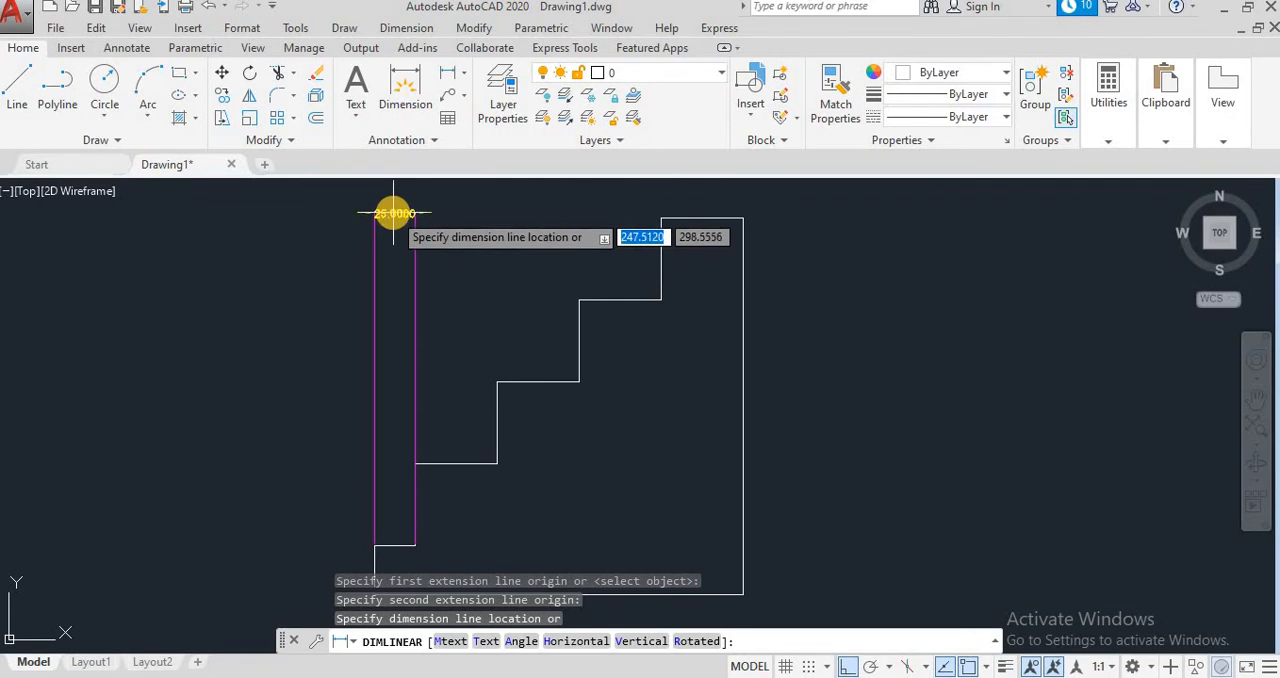
click(393, 214)
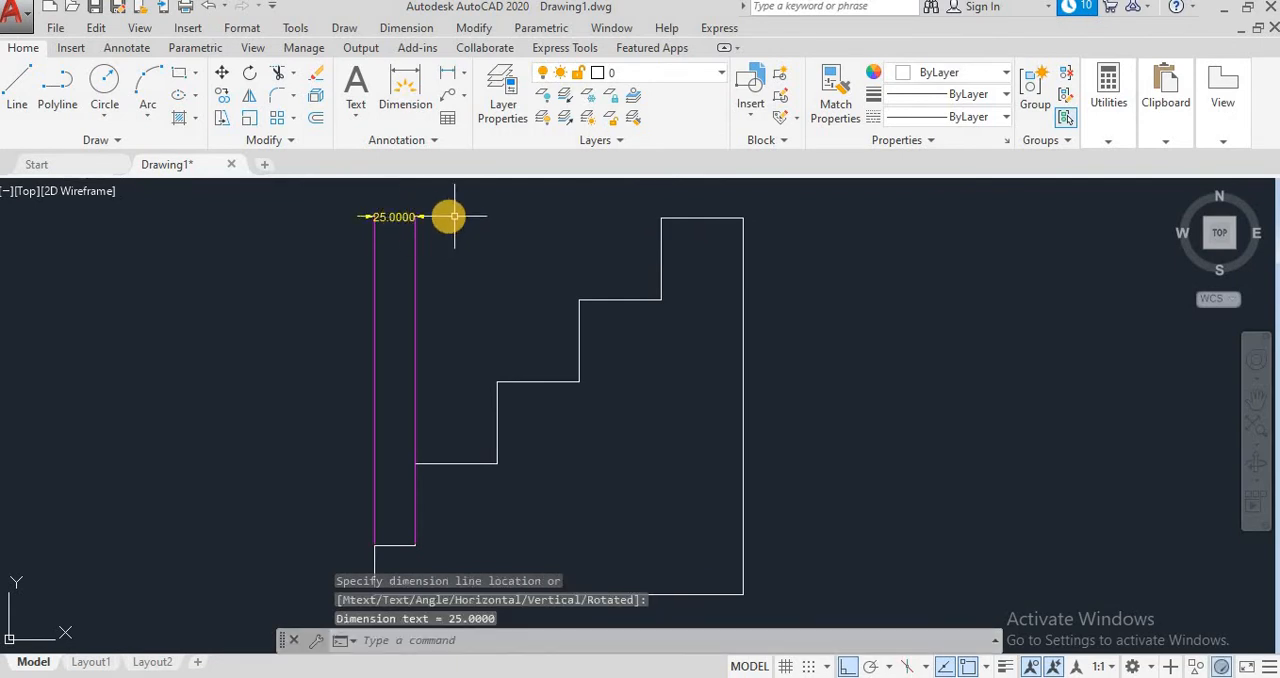
Step: Add baseline dimensions from the lowest tread's dimension to the right ends of the four remaining treads
click(418, 29)
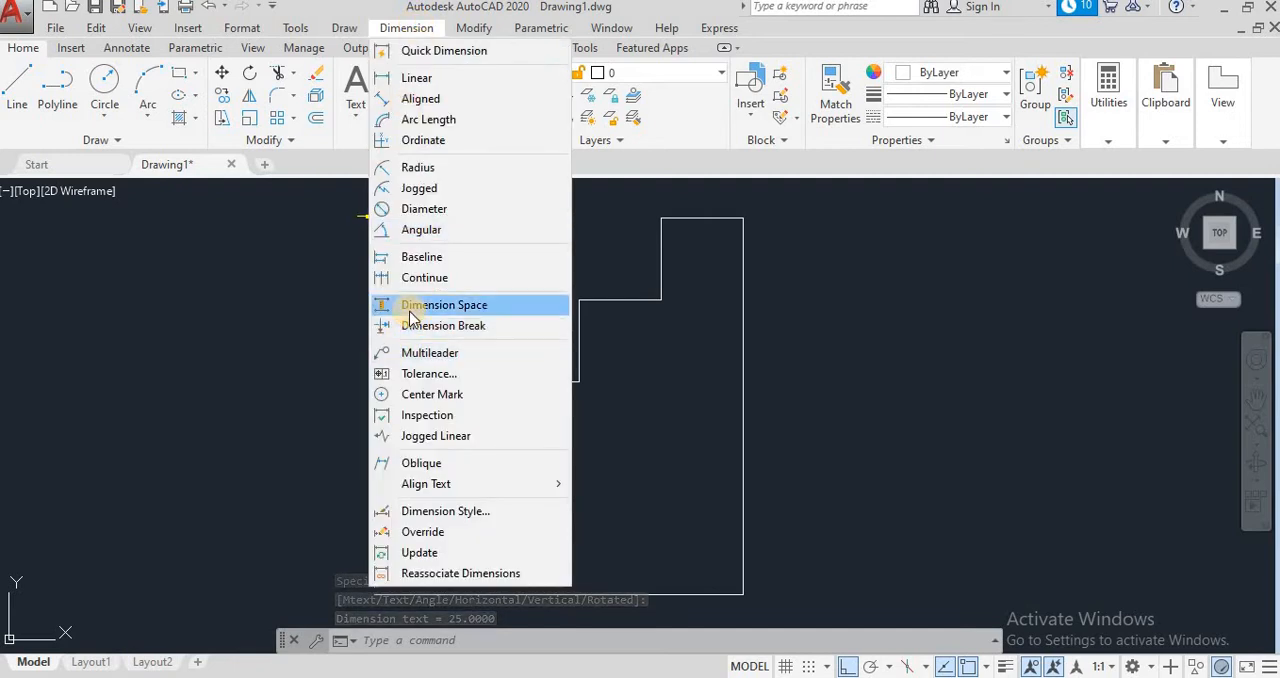
click(415, 257)
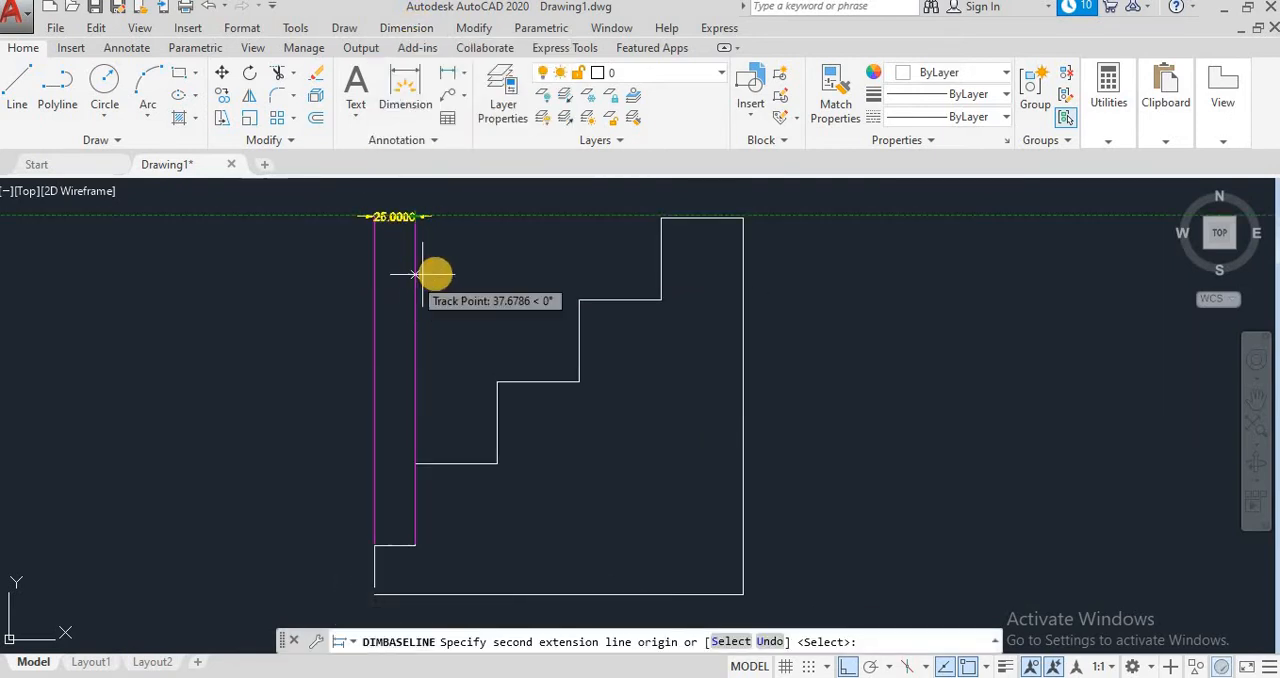
click(497, 381)
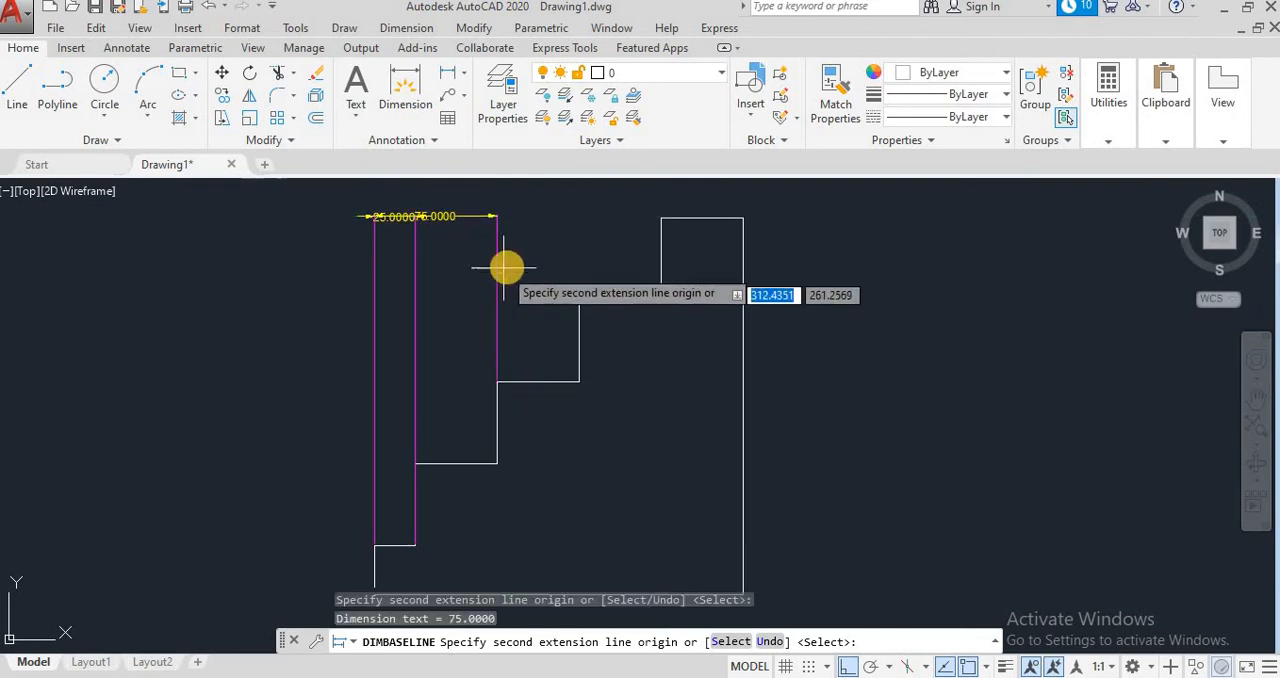
click(579, 298)
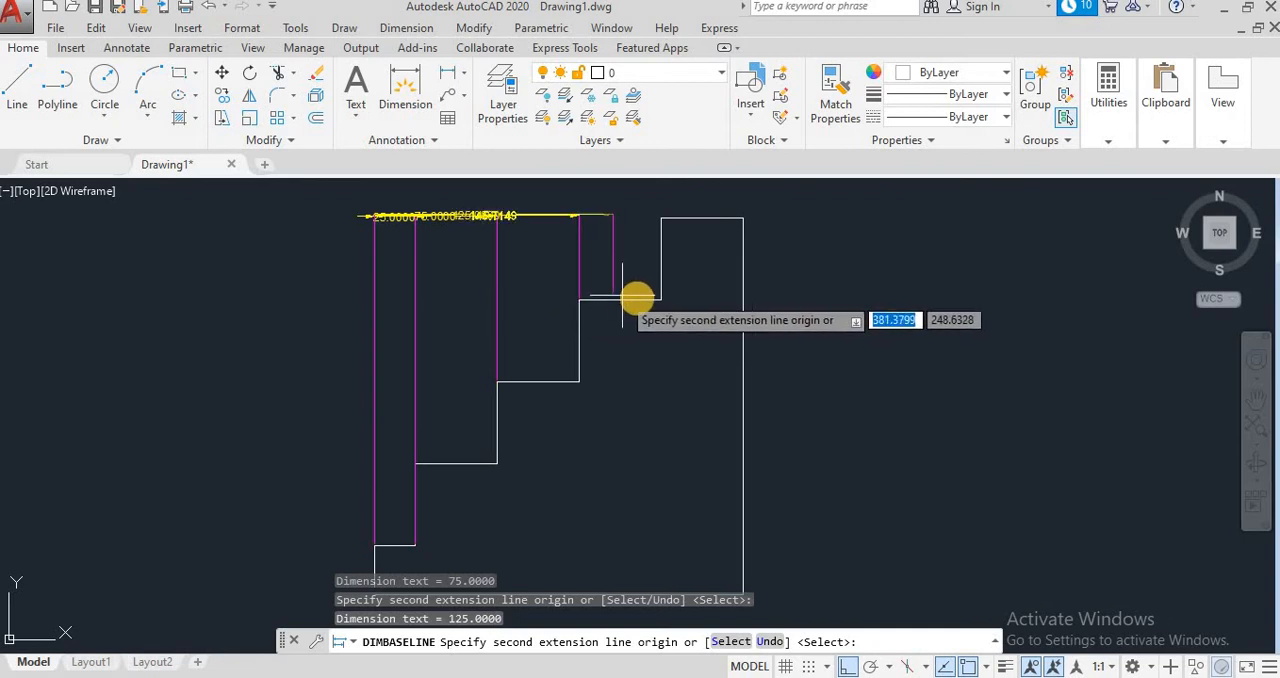
click(661, 298)
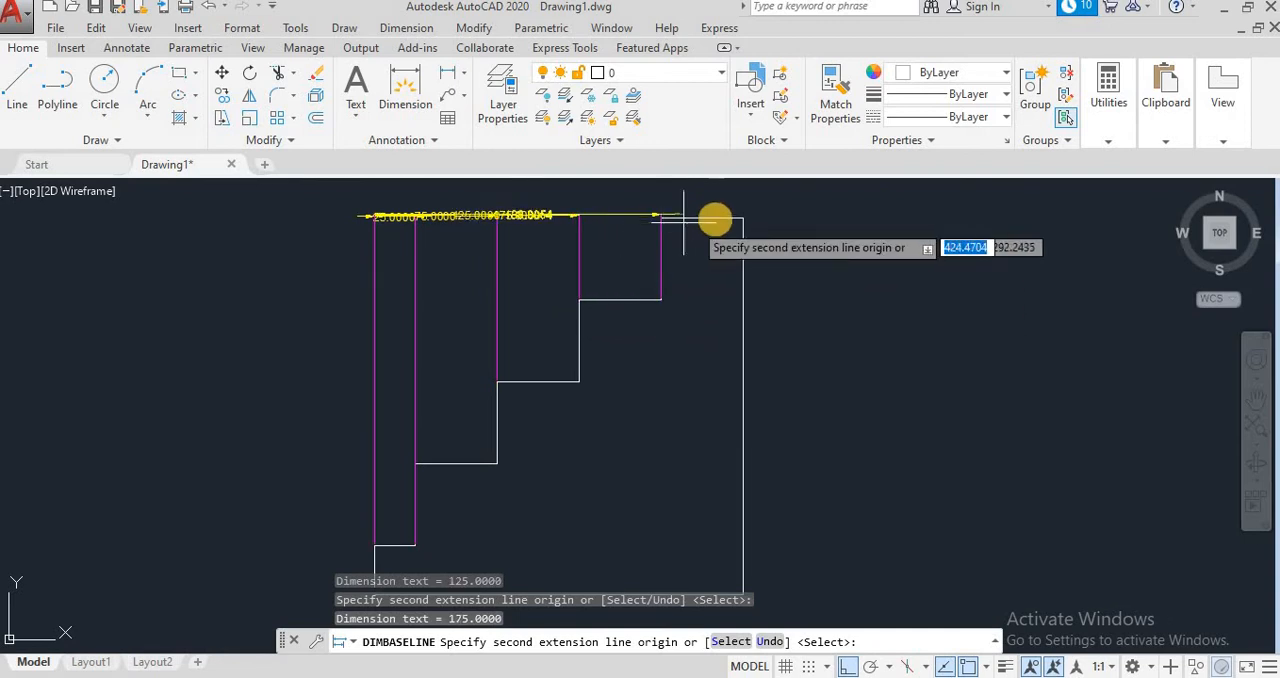
click(748, 206)
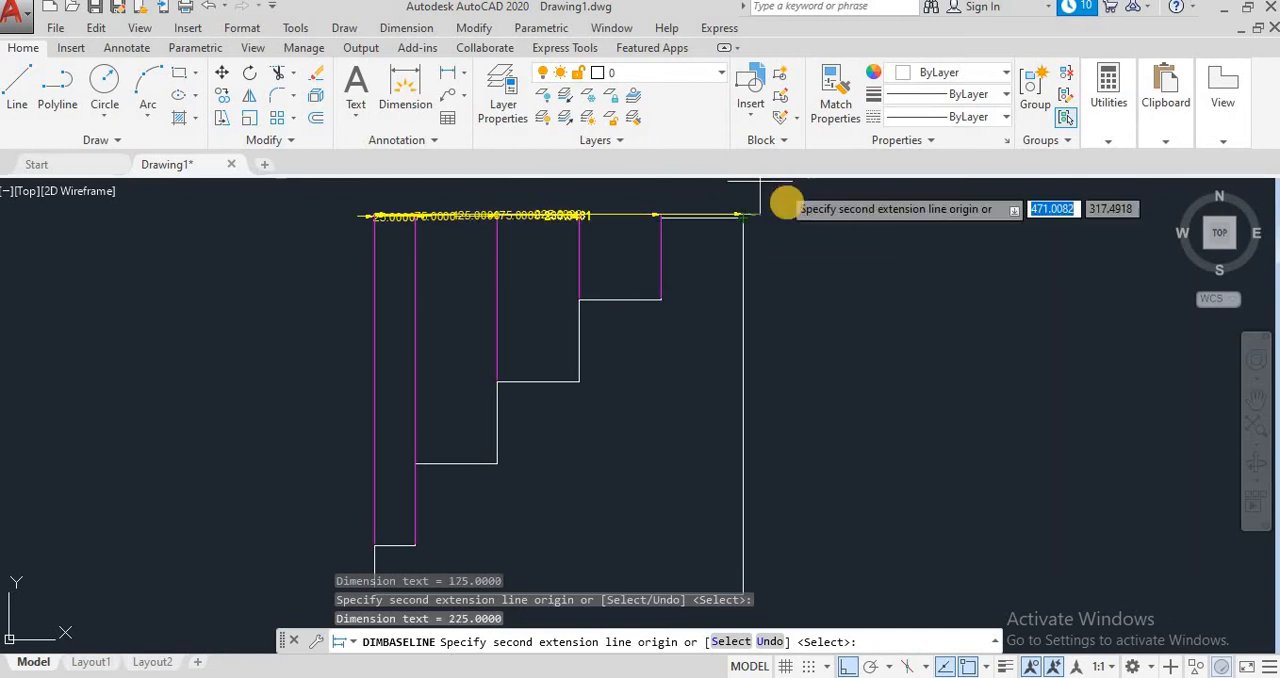
key(Escape)
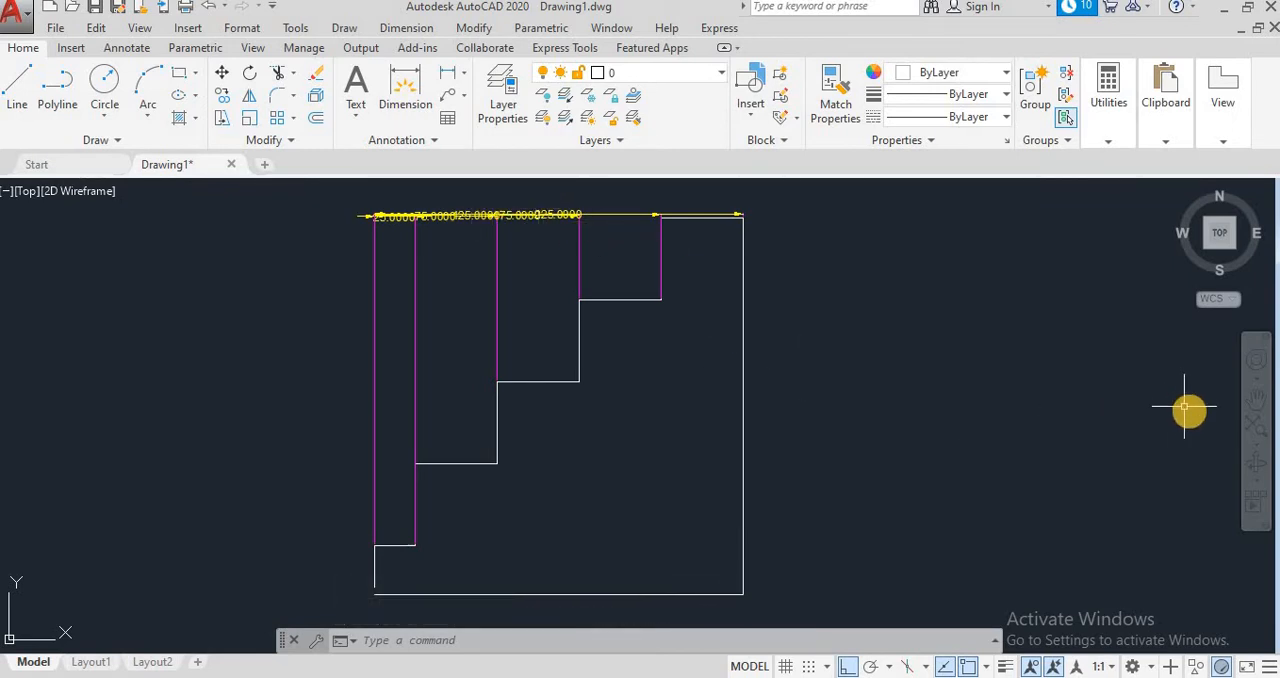
Step: Stretch the 125 baseline dimension's line upward, clear of the overlapping dimensions
click(1259, 396)
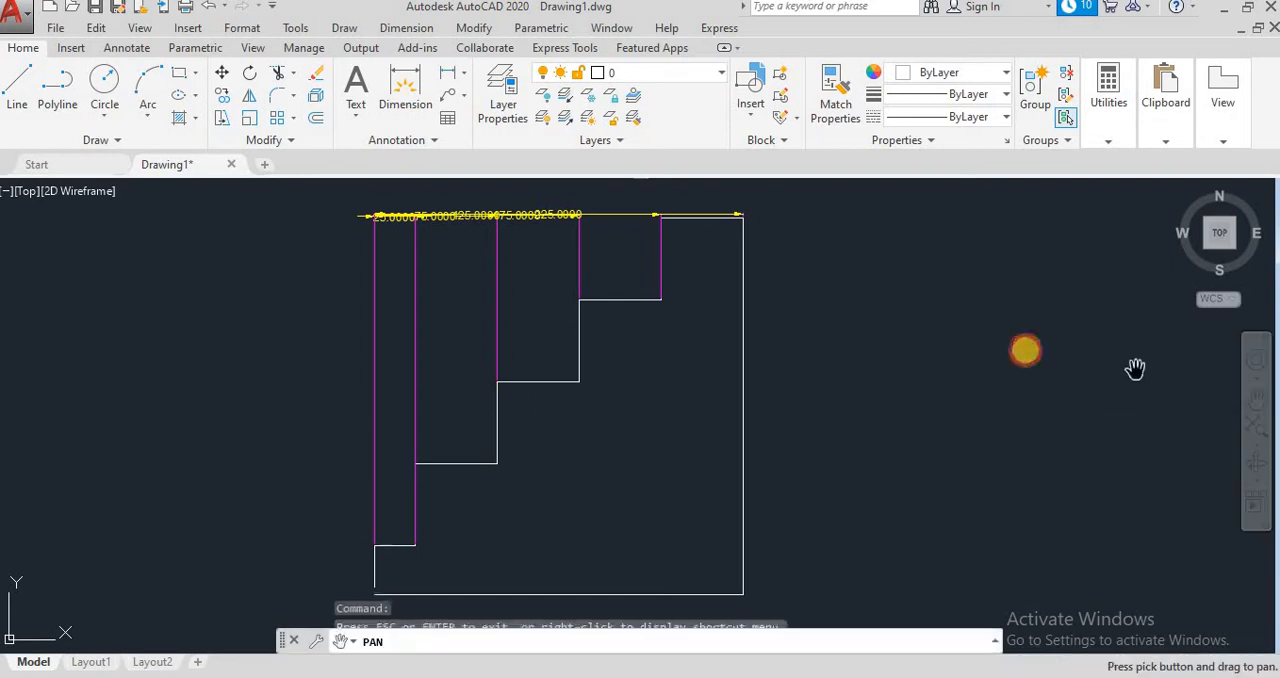
drag(1023, 349, 997, 423)
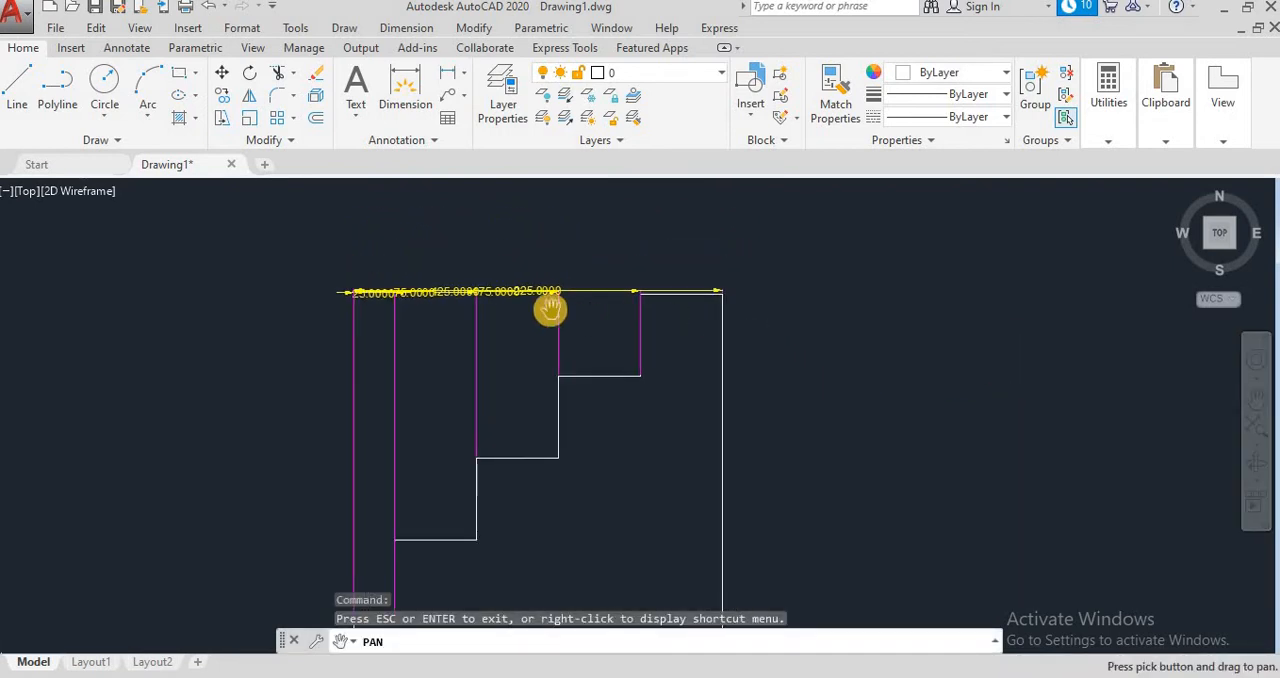
key(Escape)
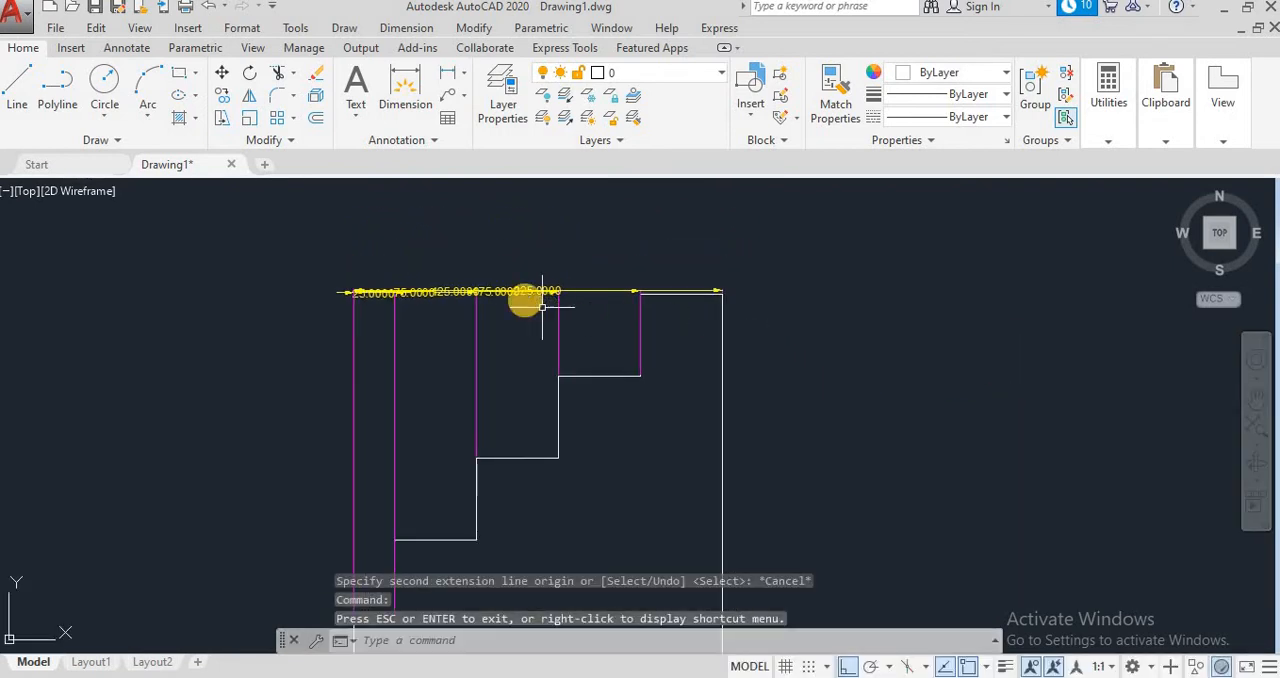
click(591, 291)
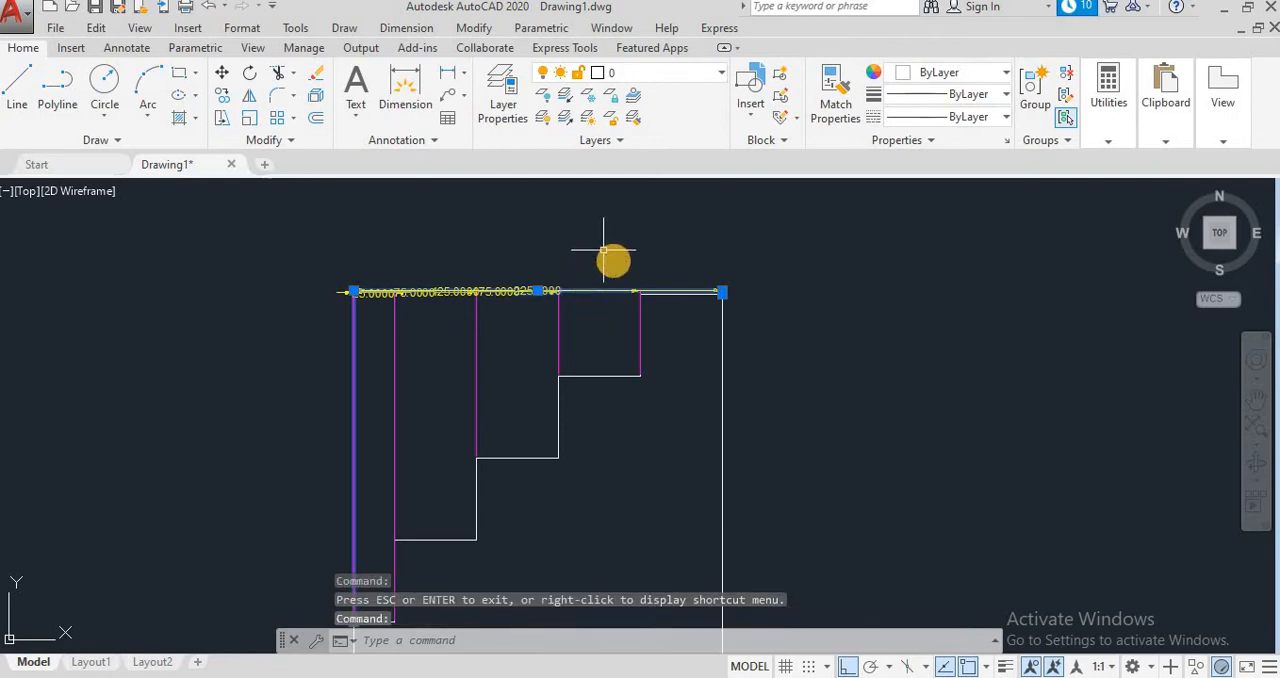
key(Escape)
key(Escape)
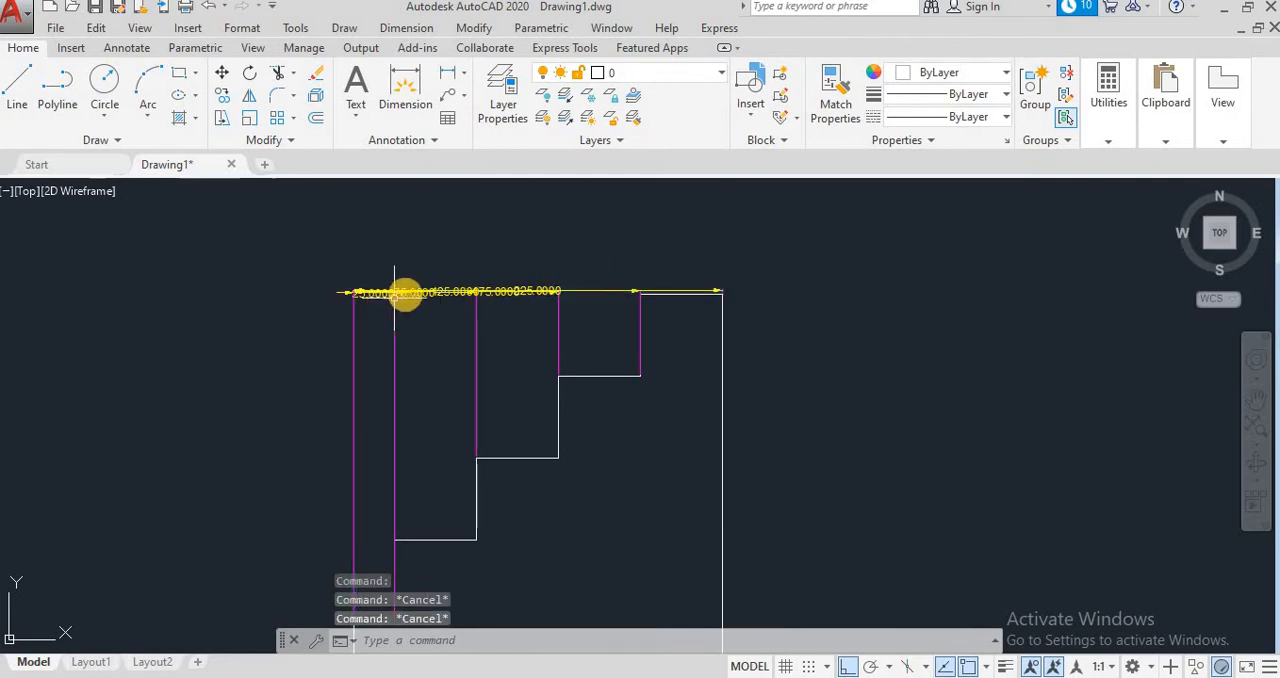
click(453, 291)
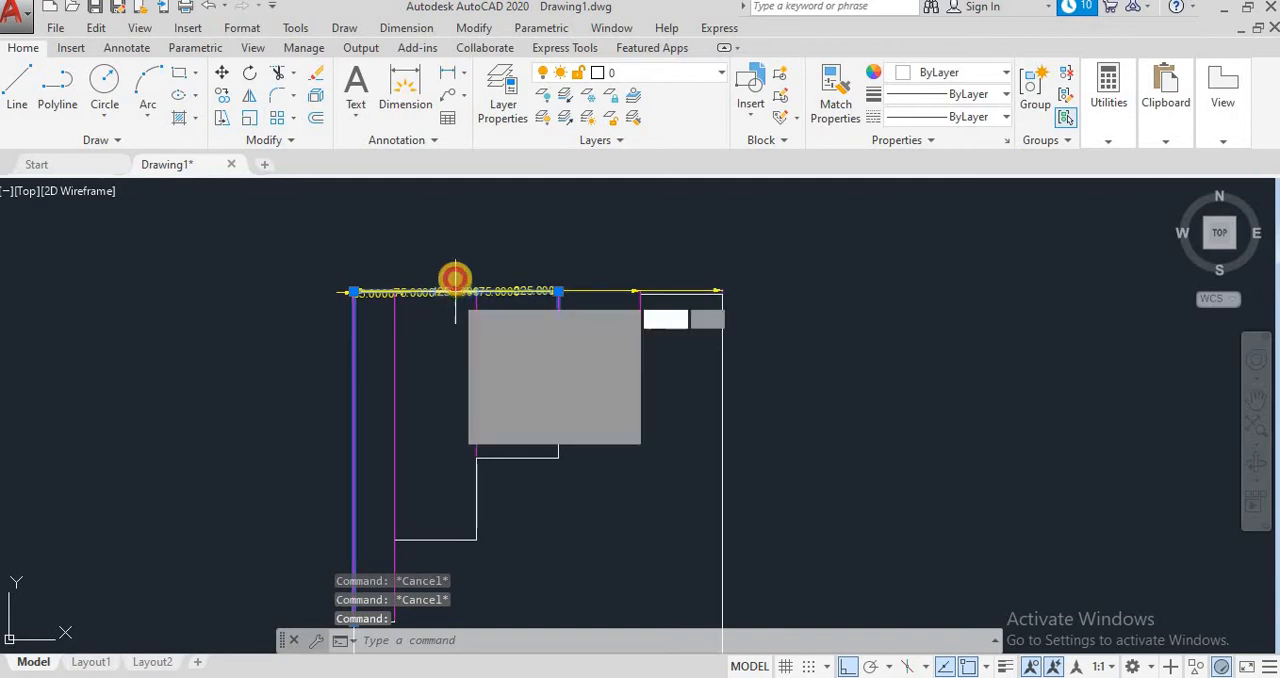
click(455, 291)
click(455, 243)
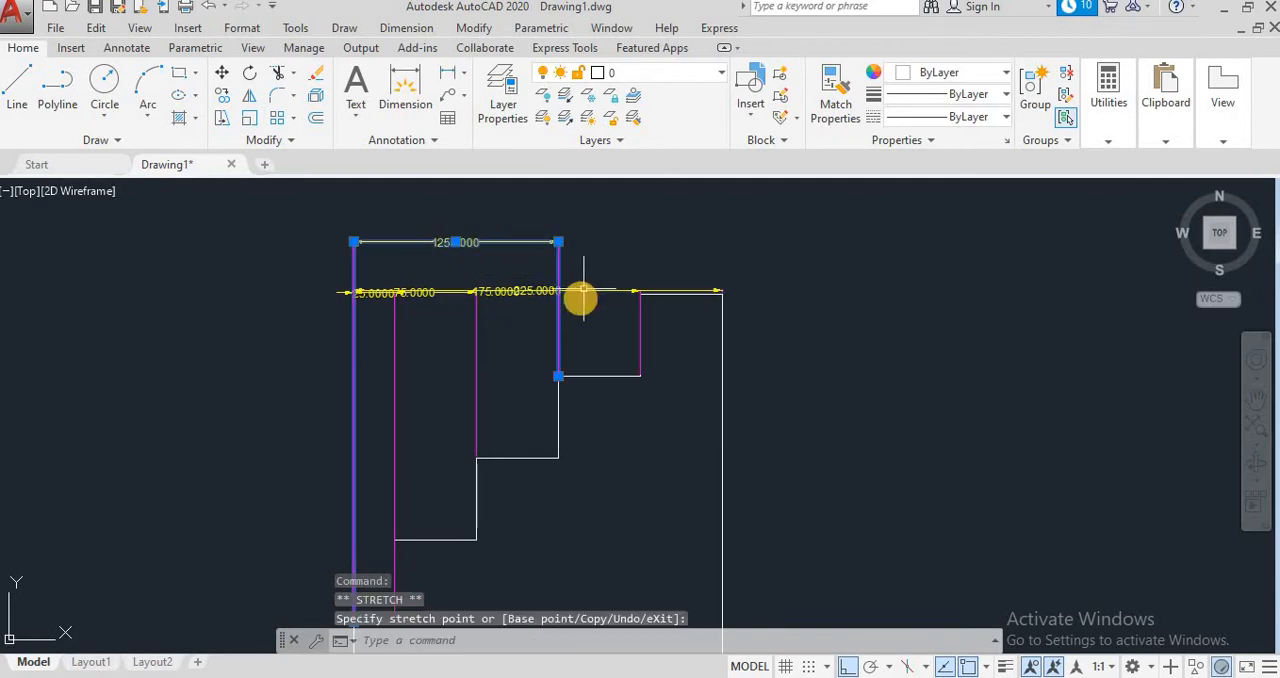
Step: Raise the 225 dimension line above the 125 dimension and place the 175 dimension line between the two
click(514, 291)
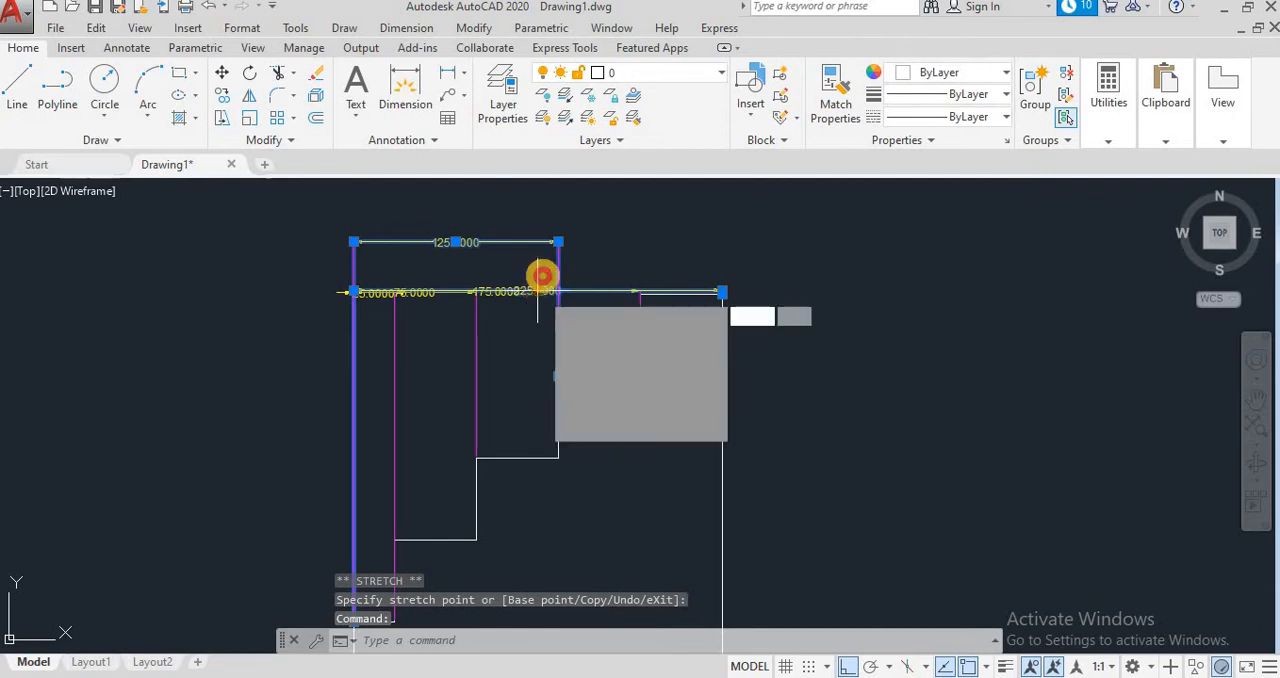
click(539, 291)
click(542, 216)
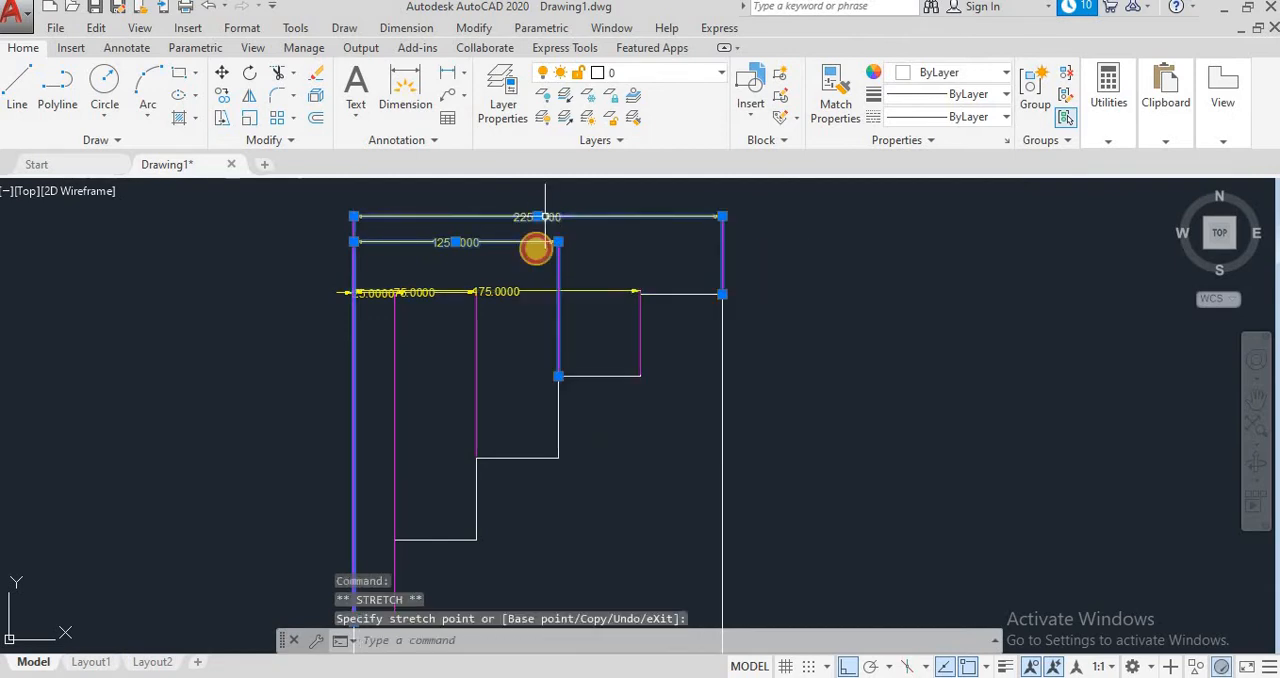
click(502, 290)
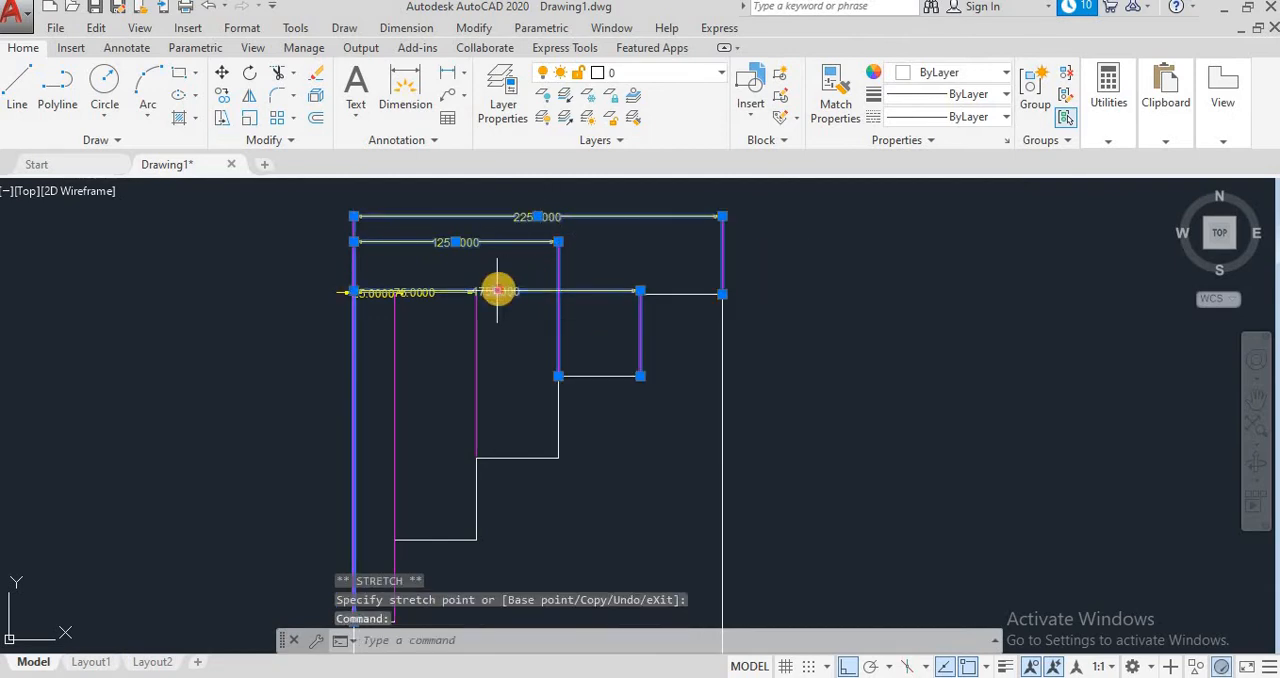
click(497, 291)
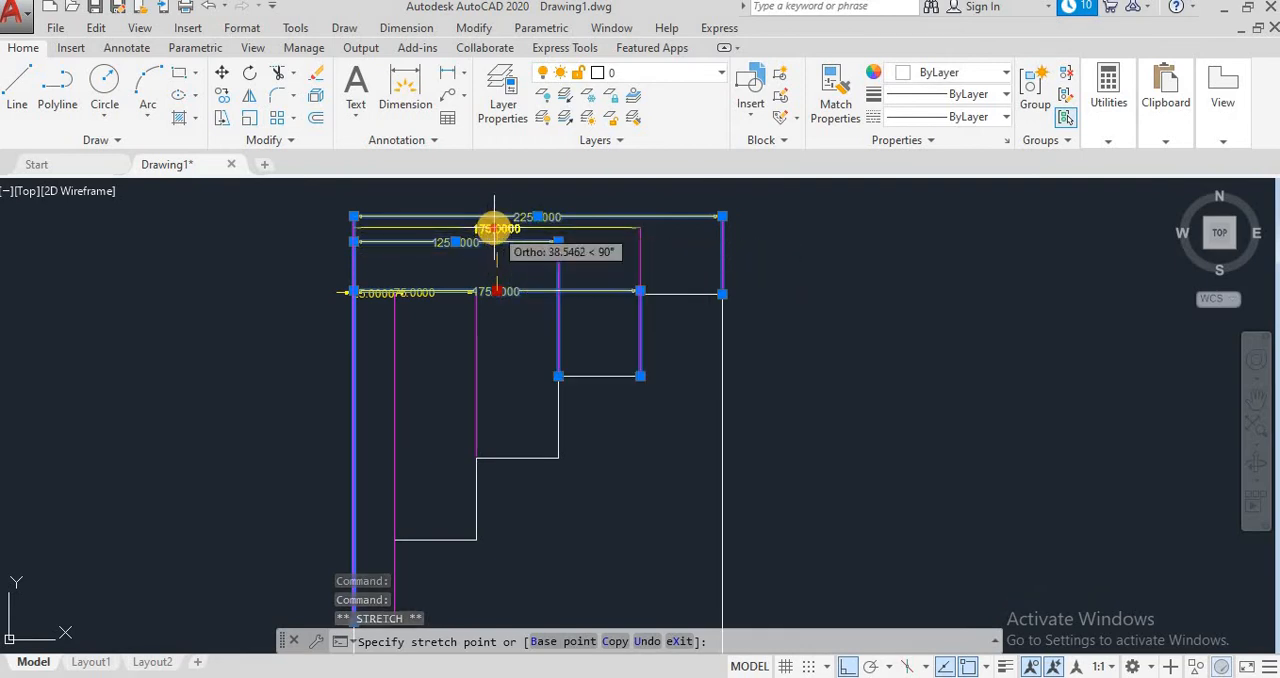
click(495, 229)
Step: Raise the 75 dimension line to between the 25 and 125 dimensions and clear the selection
click(415, 292)
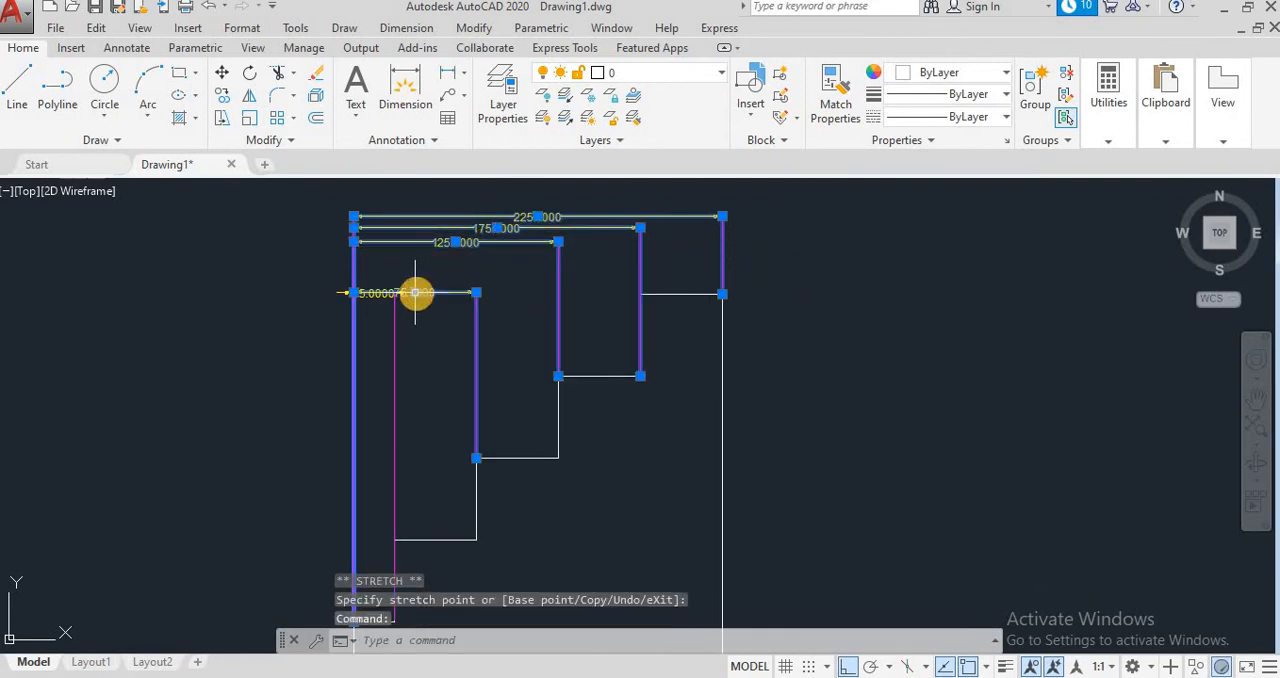
mouse_move(417, 298)
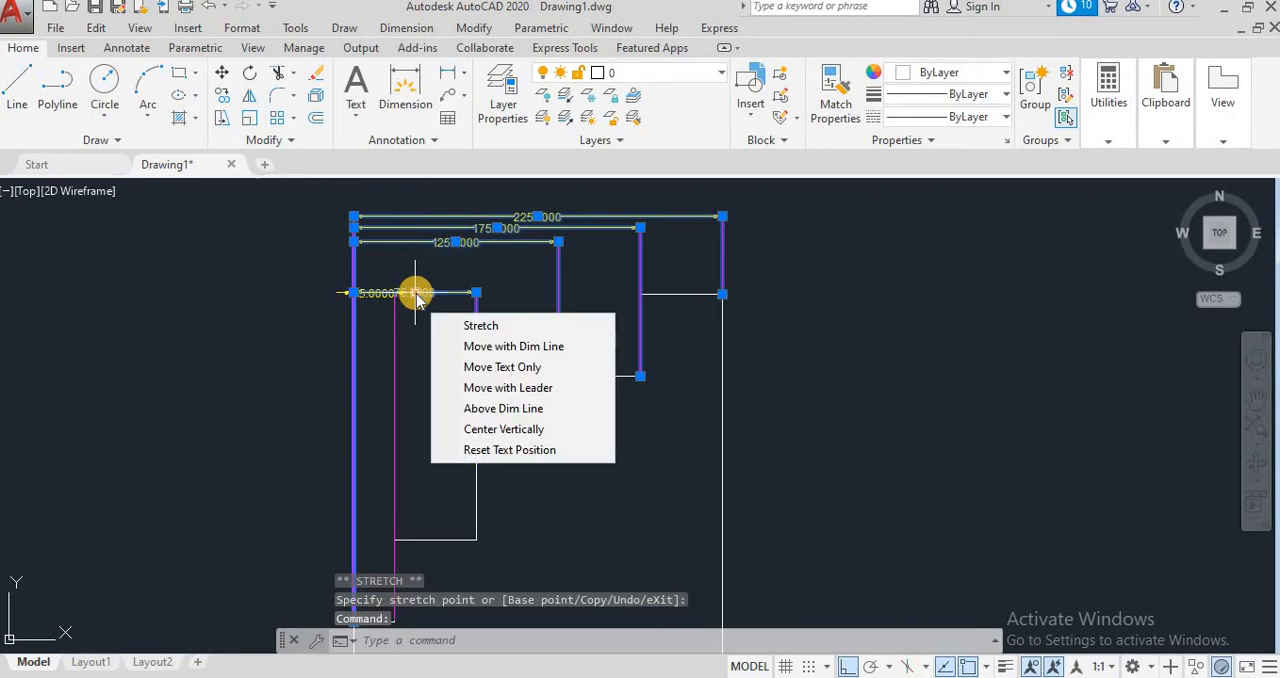
click(416, 294)
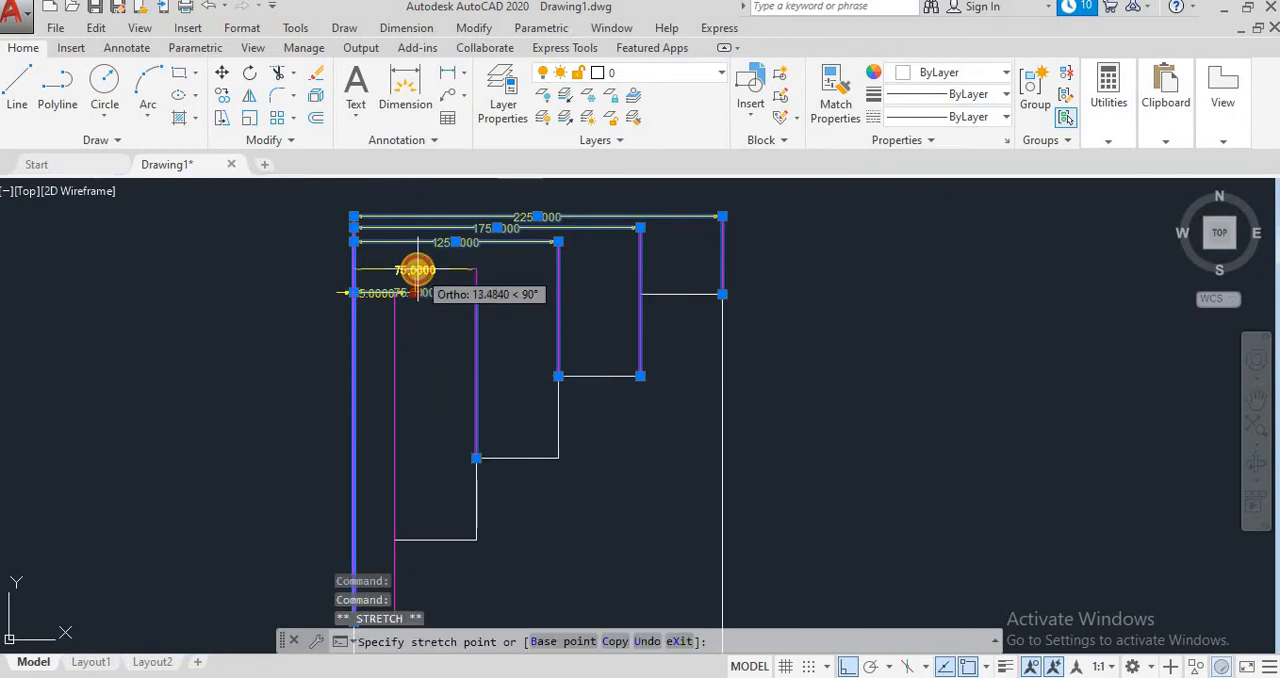
click(417, 264)
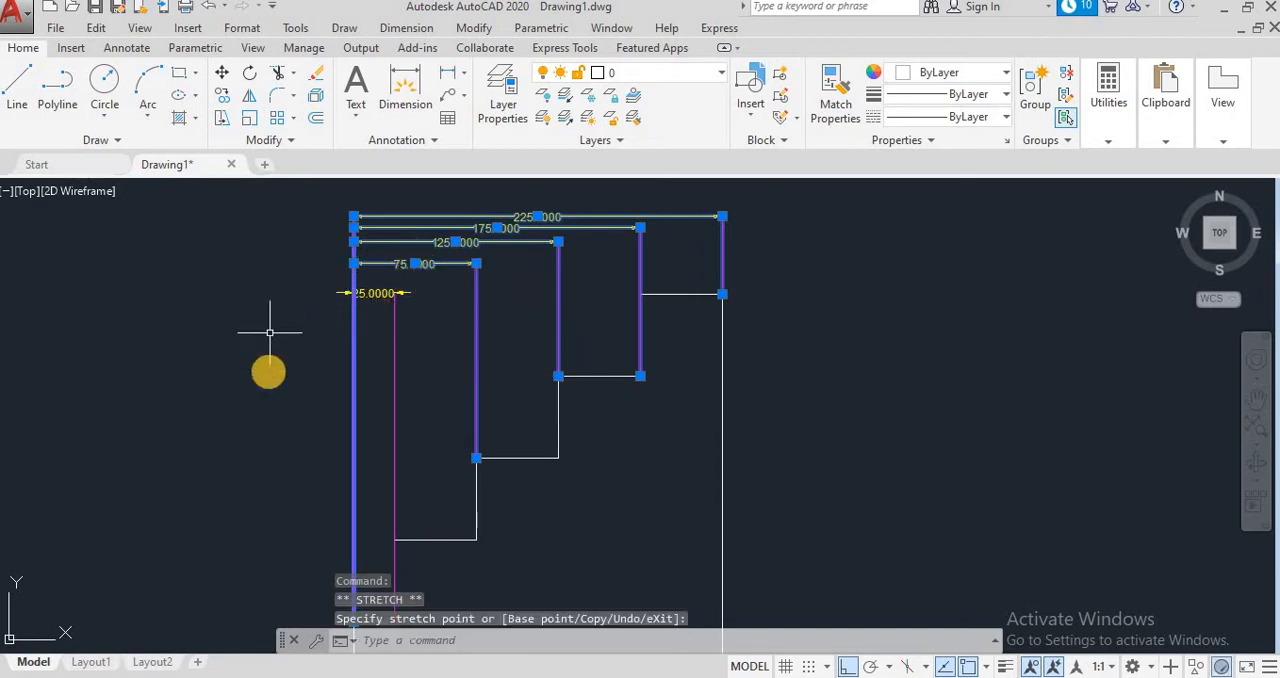
key(Escape)
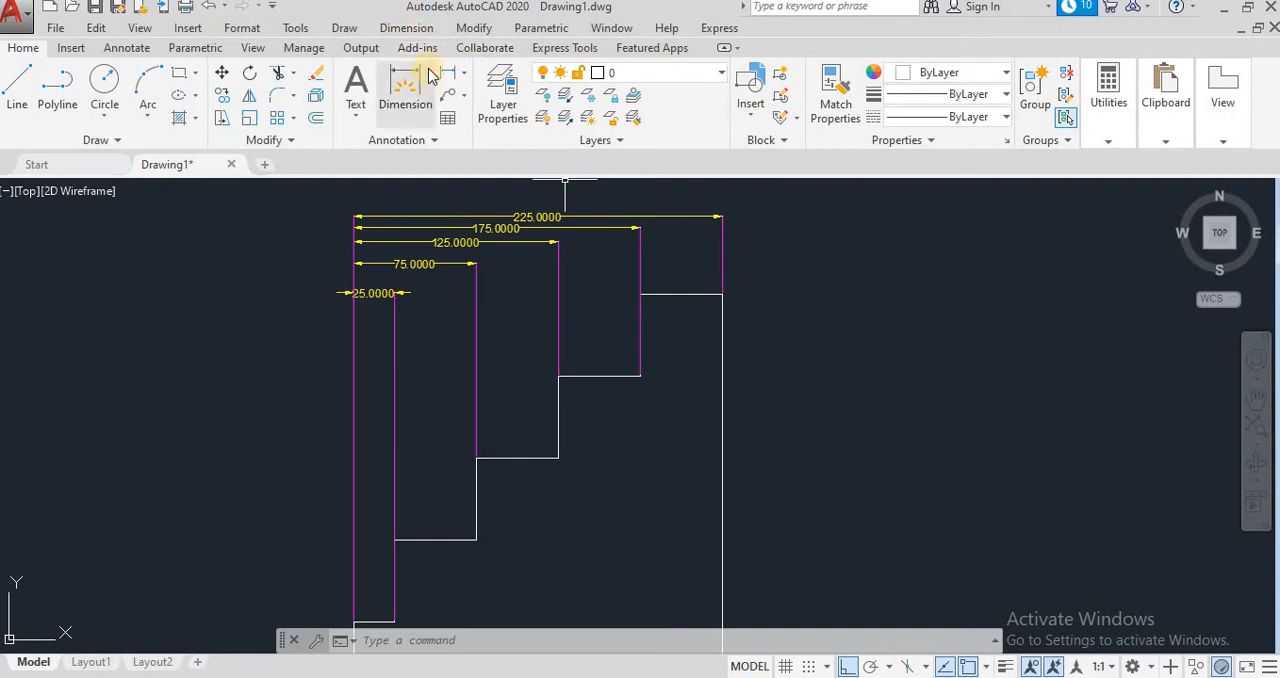
Step: Undo the manual moves of the dimension lines, keeping the original overlapping baseline dimensions above the stairs
click(203, 8)
click(203, 8)
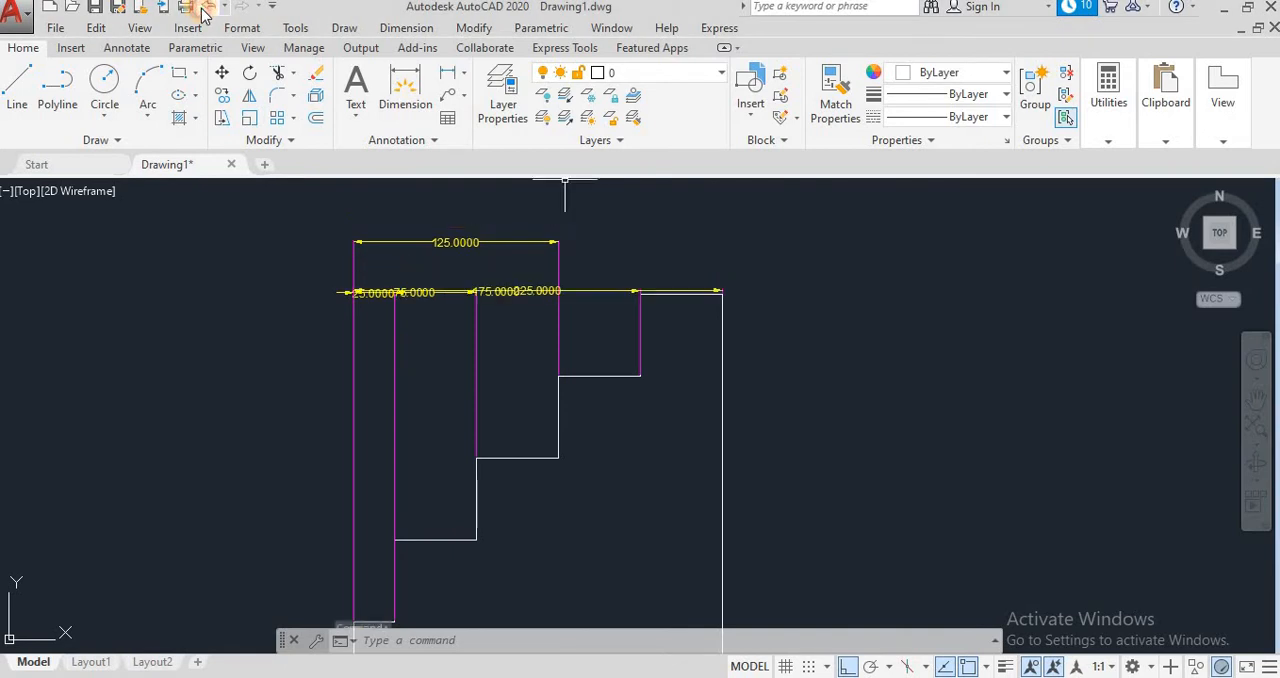
click(203, 8)
click(203, 8)
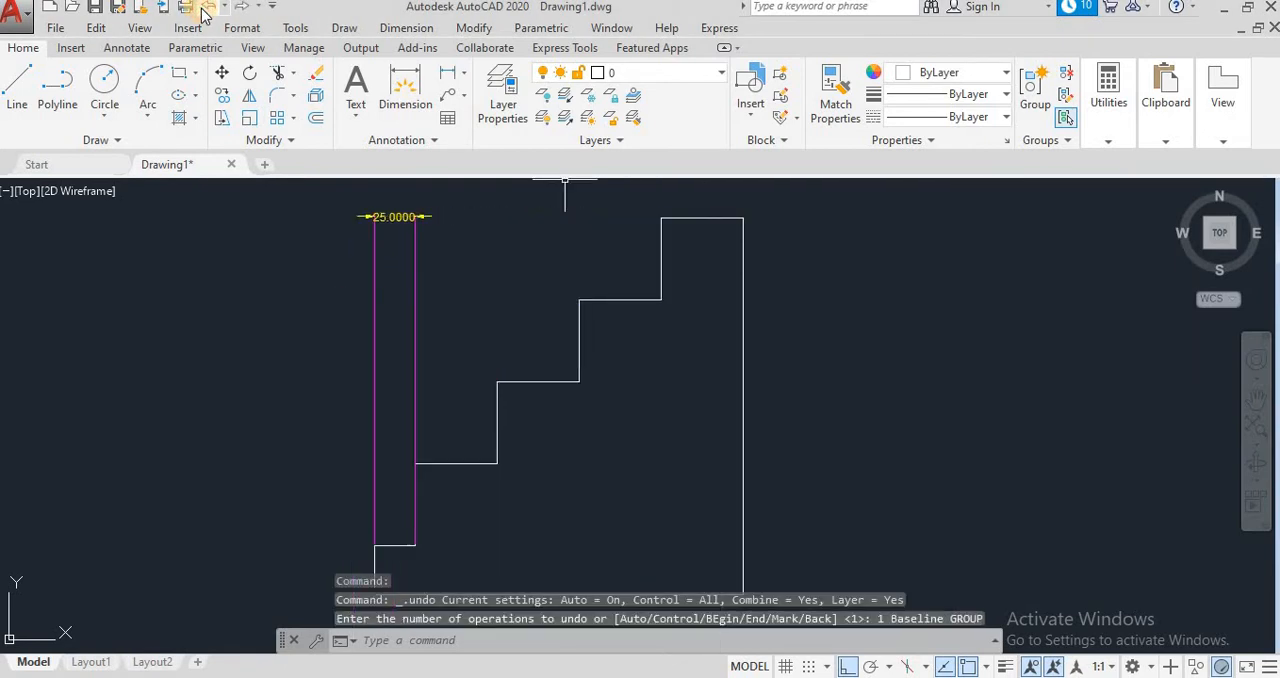
click(241, 10)
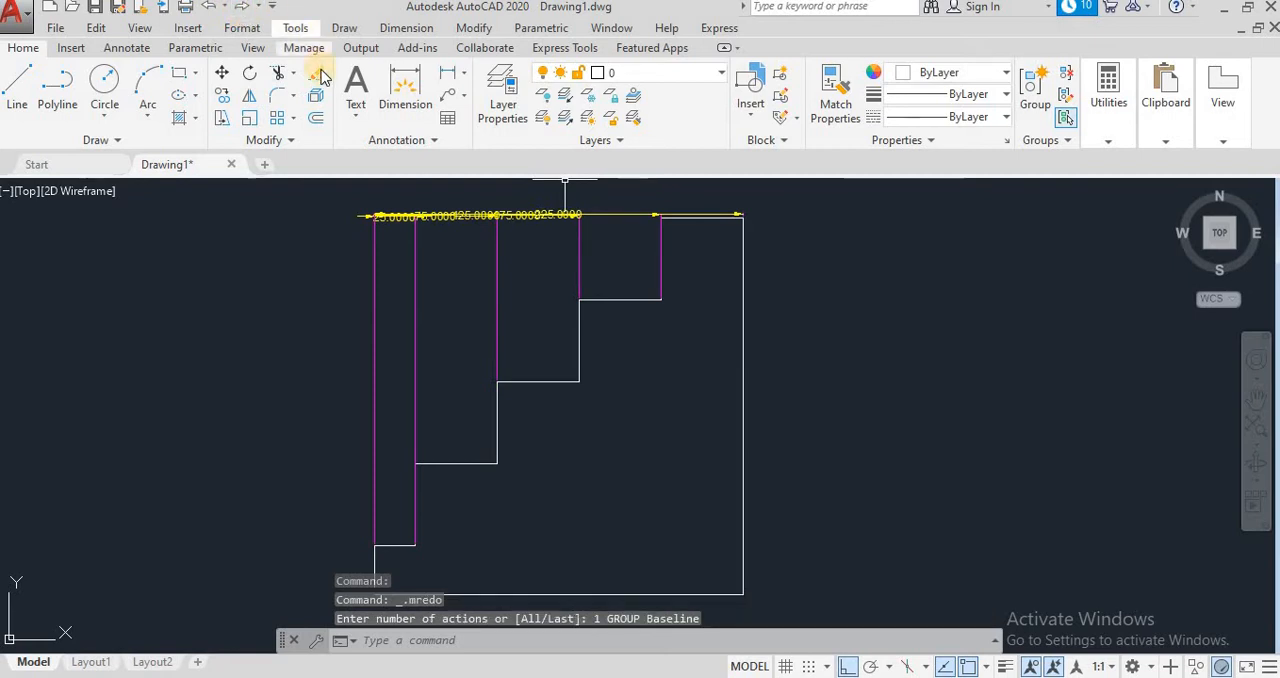
click(406, 28)
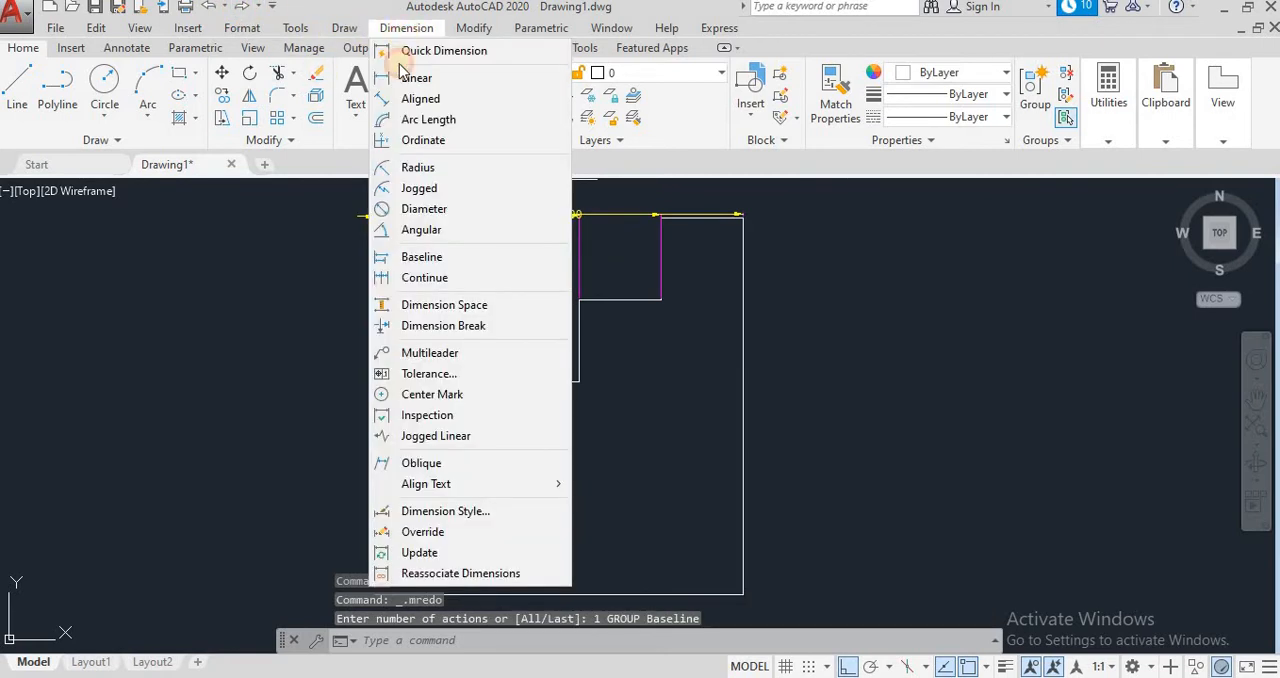
click(443, 305)
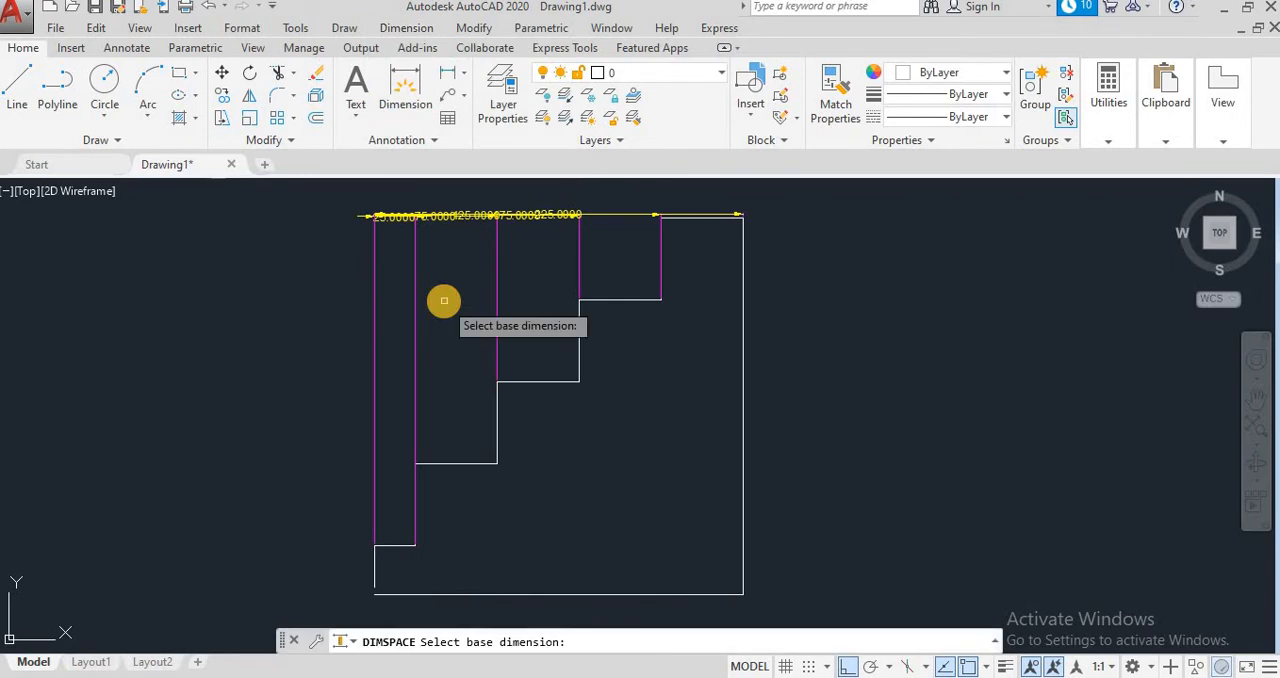
click(374, 262)
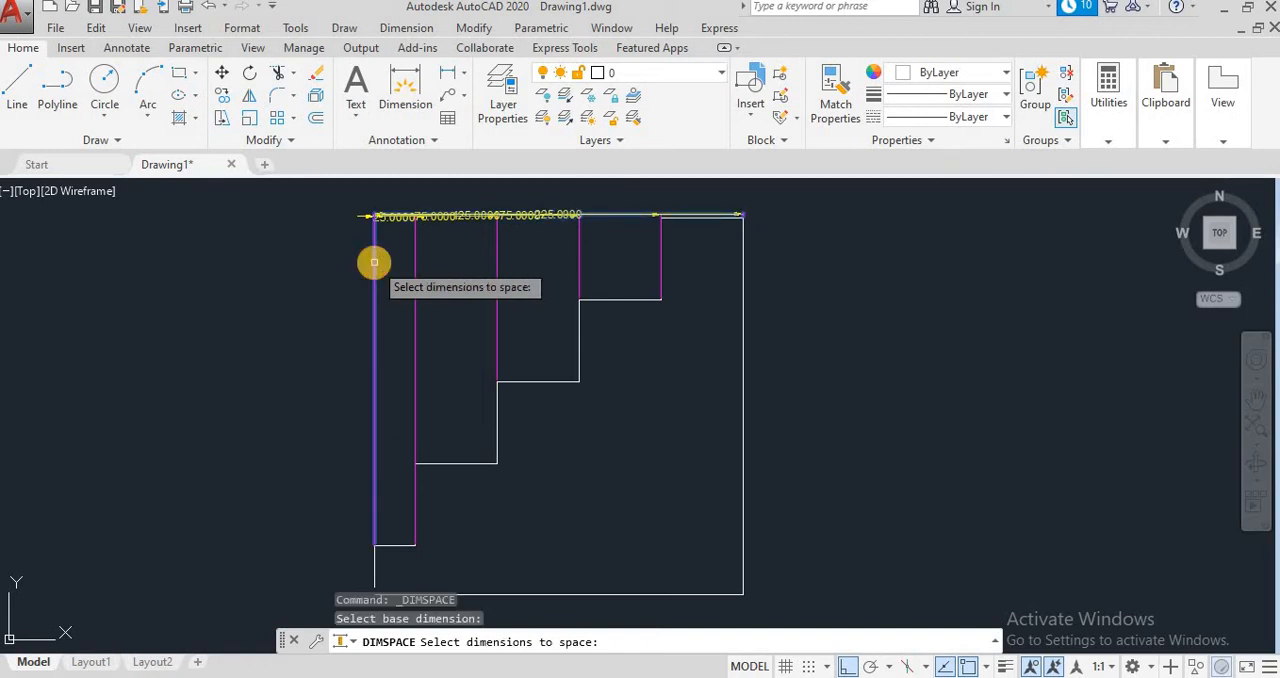
key(Return)
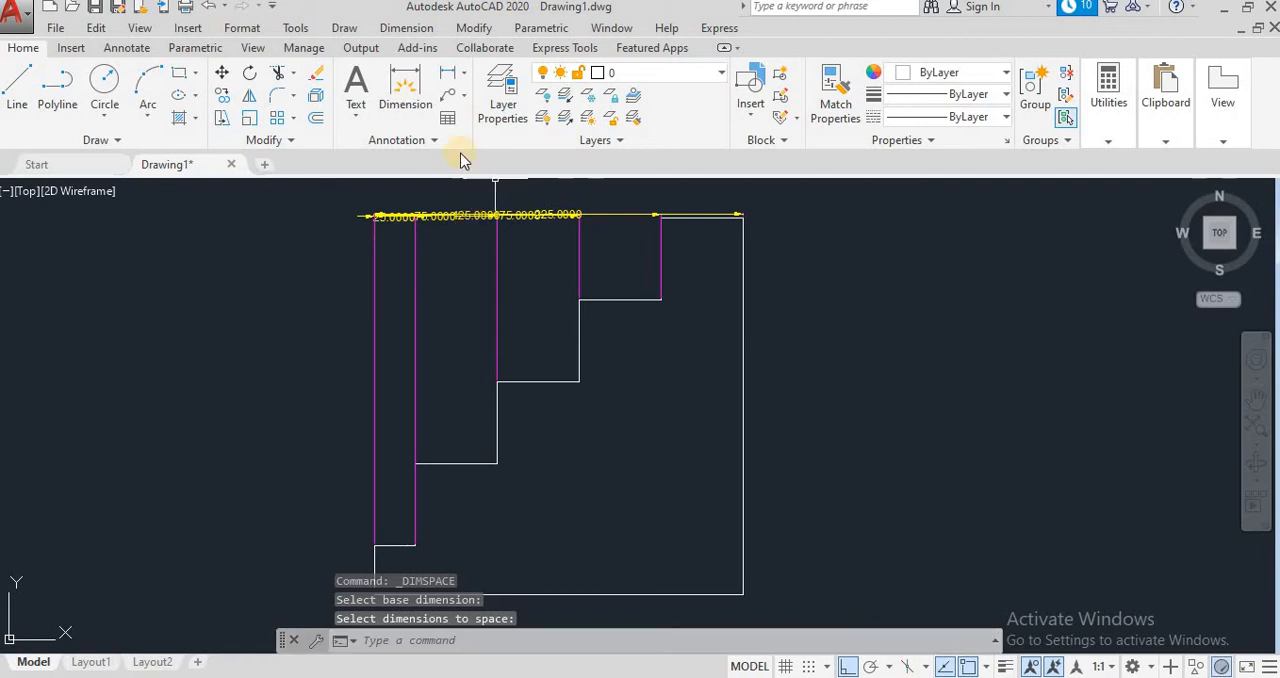
click(368, 240)
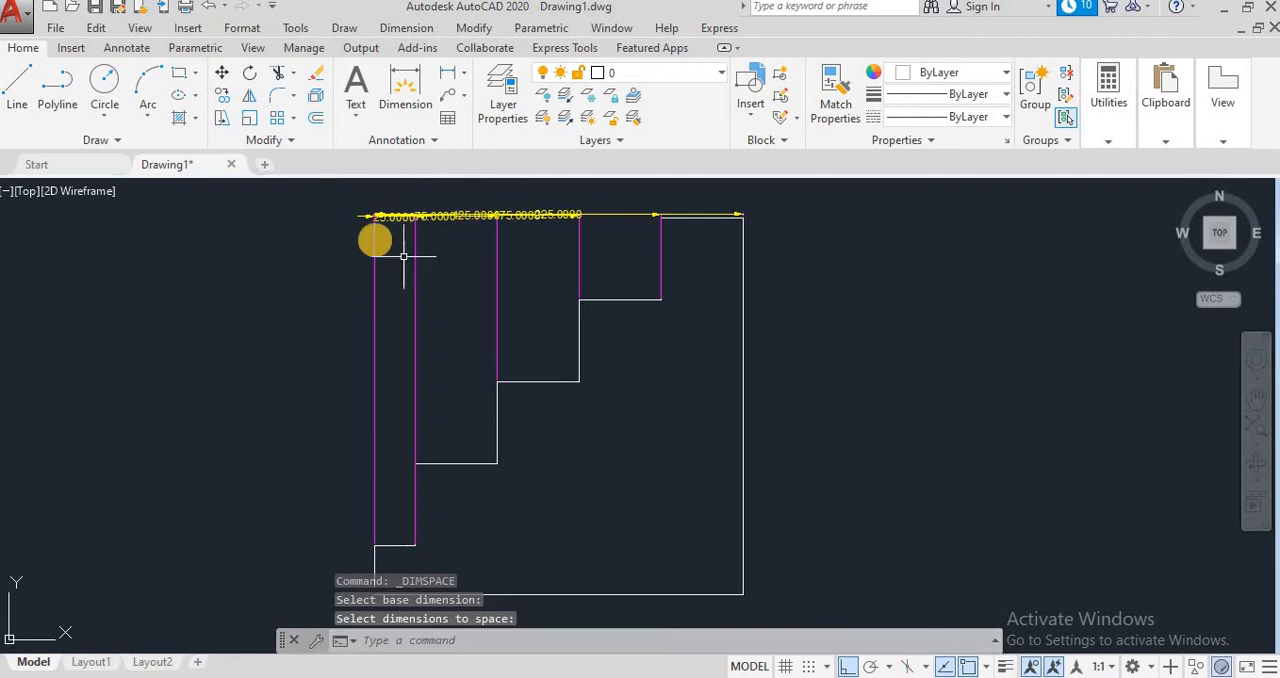
Step: Try to space the baseline dimensions 7.5 apart with Dimension Space, using the 225 dimension as the base
click(425, 33)
click(415, 302)
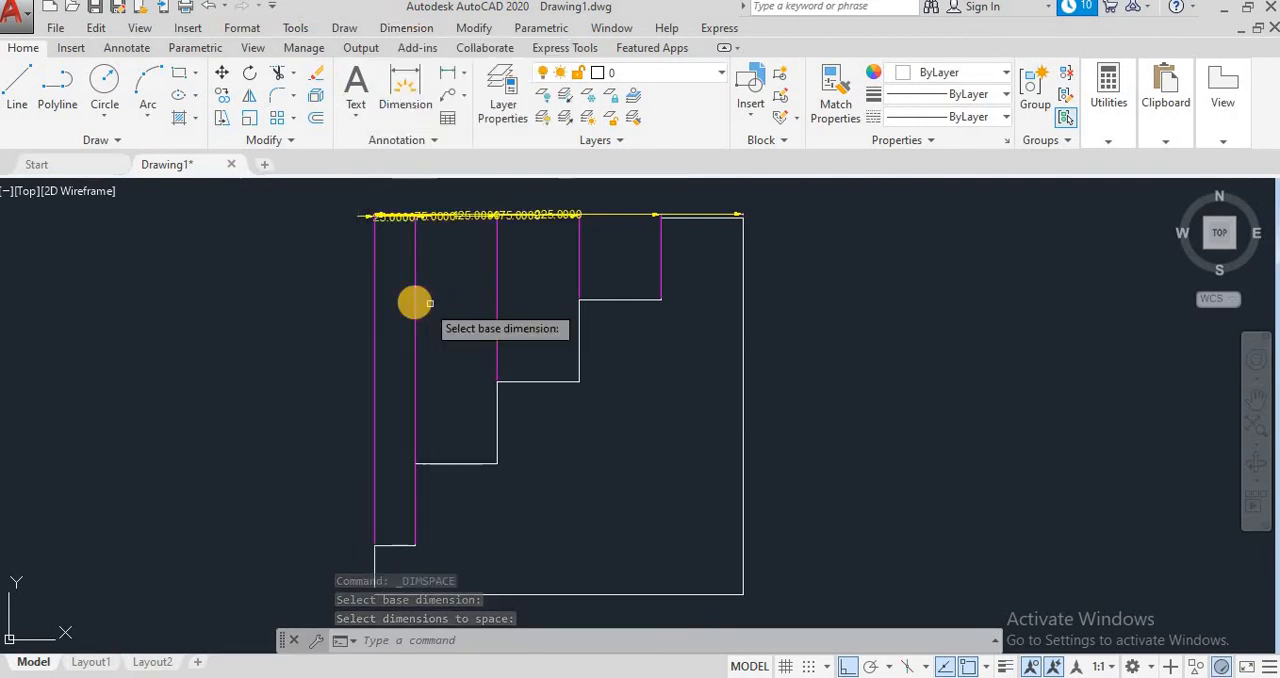
click(372, 303)
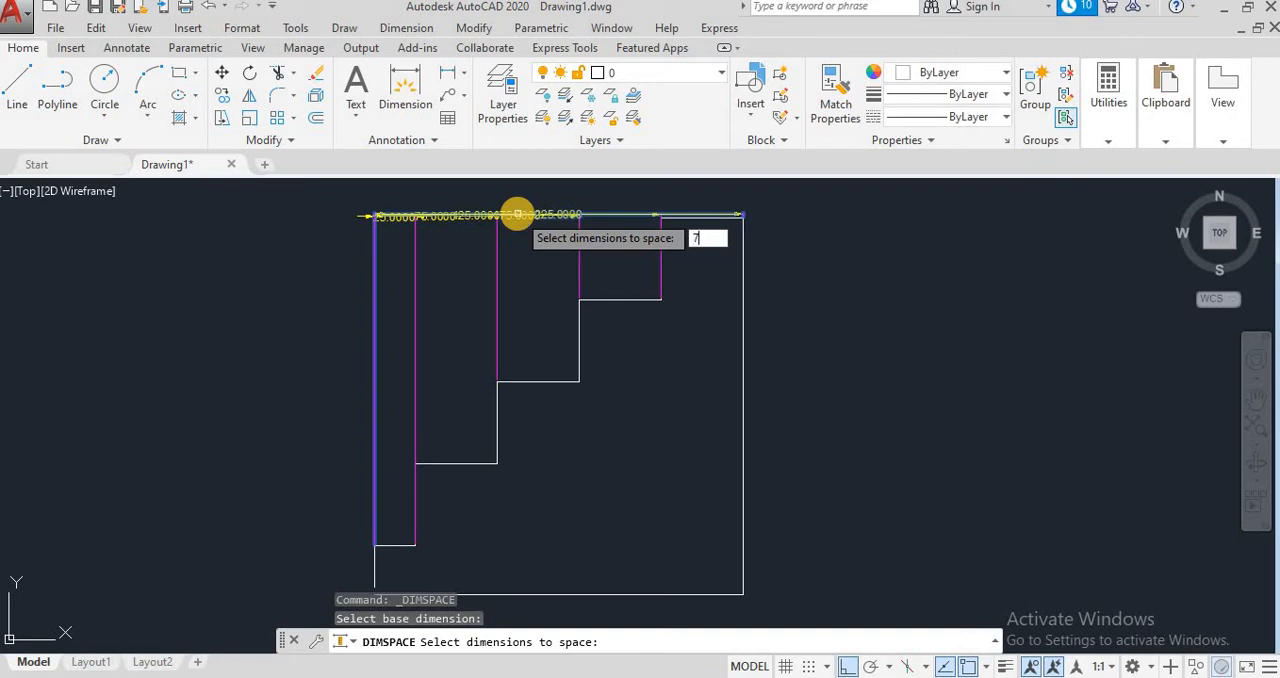
key(Return)
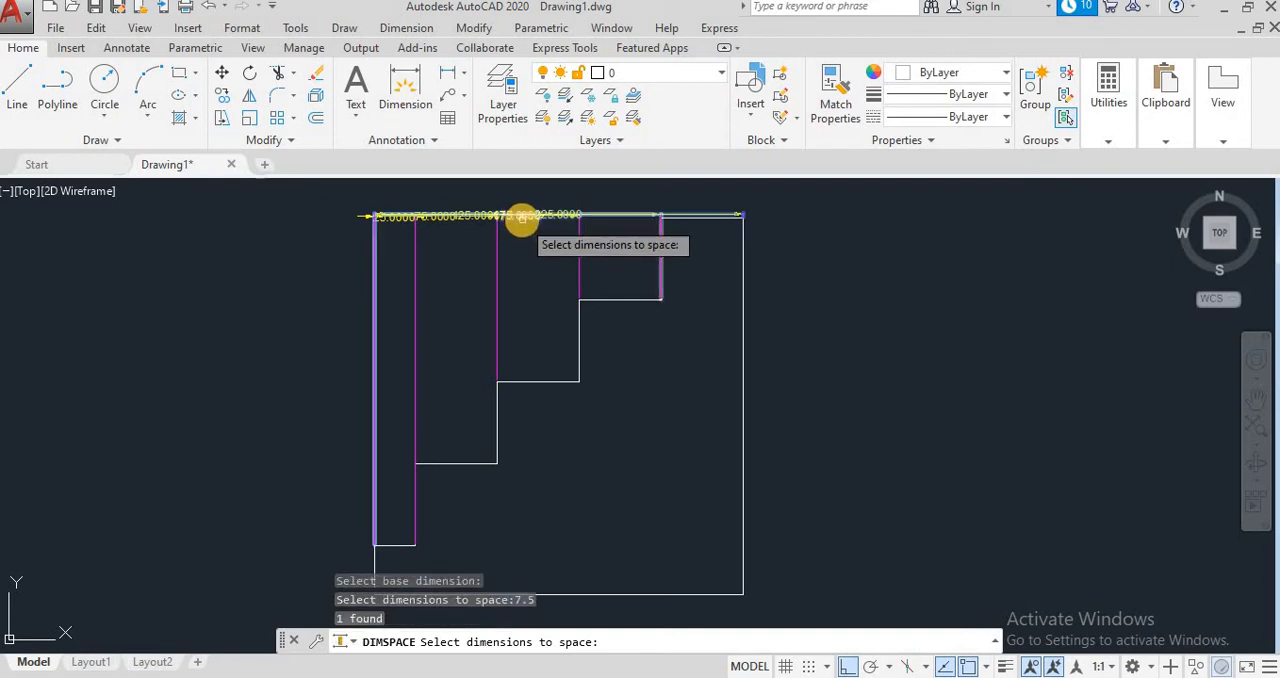
key(Return)
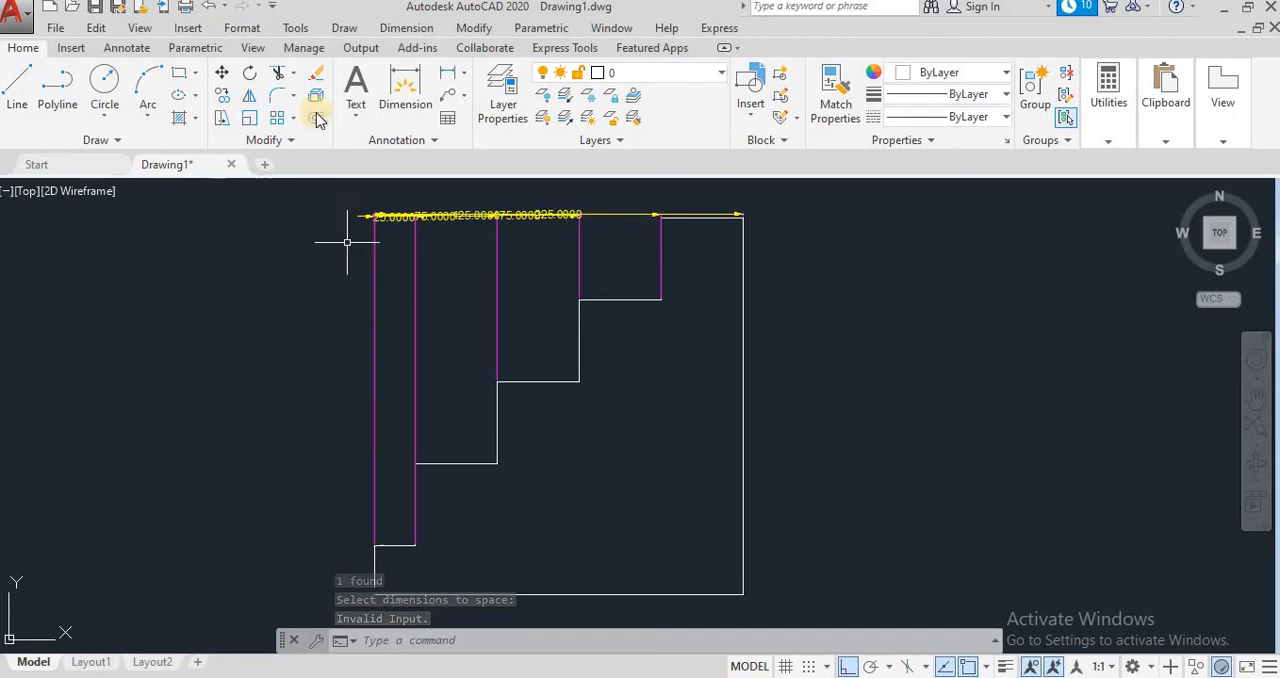
Step: Start Dimension Space with the lowest tread's 25 dimension as the base and select the four other baseline dimensions
click(406, 28)
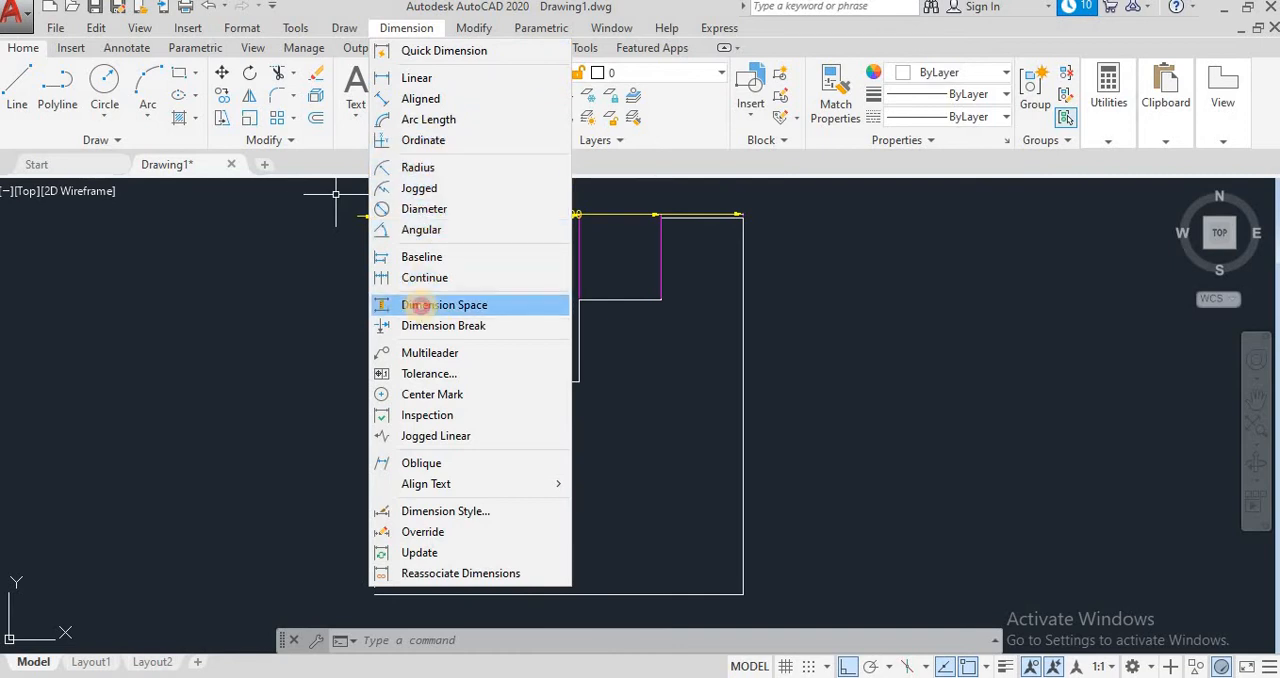
click(420, 305)
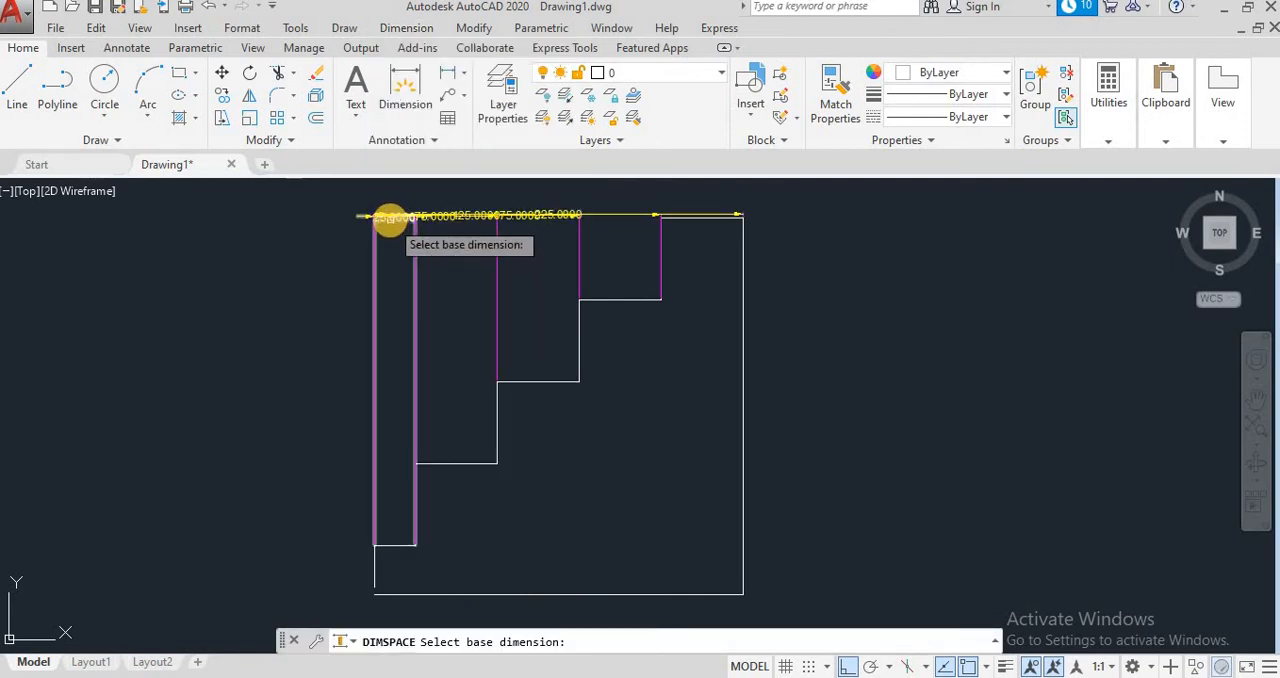
click(390, 217)
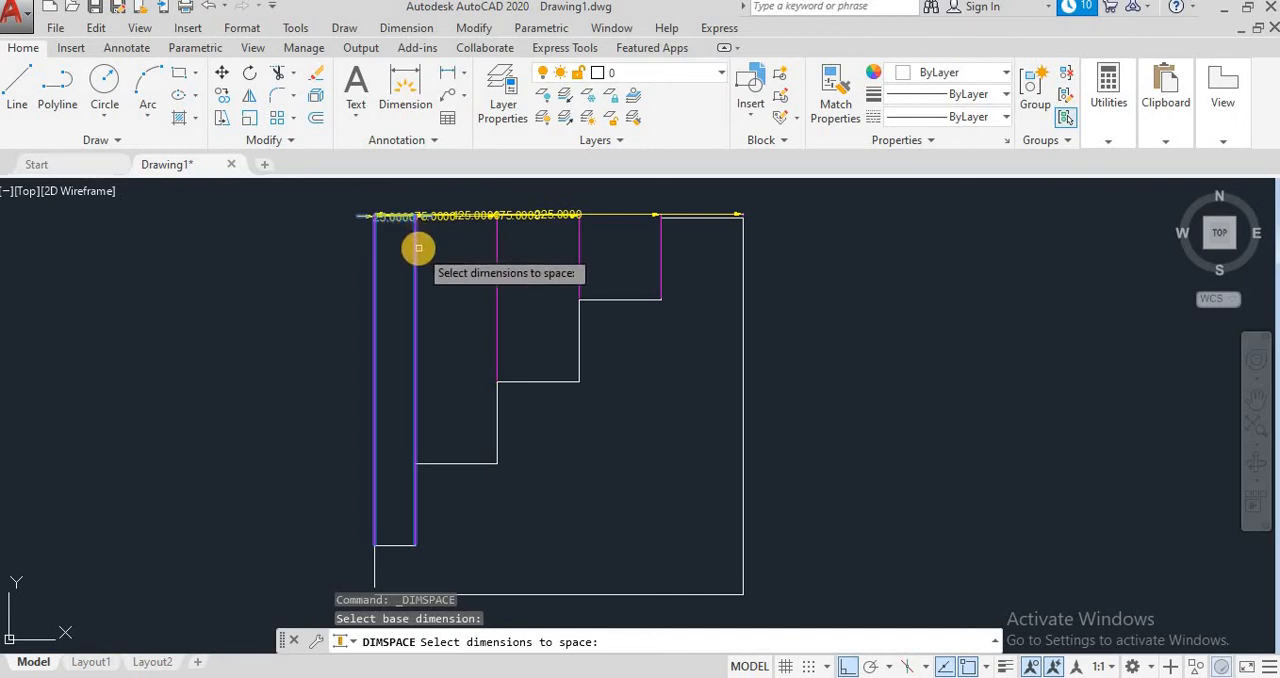
click(497, 240)
click(579, 249)
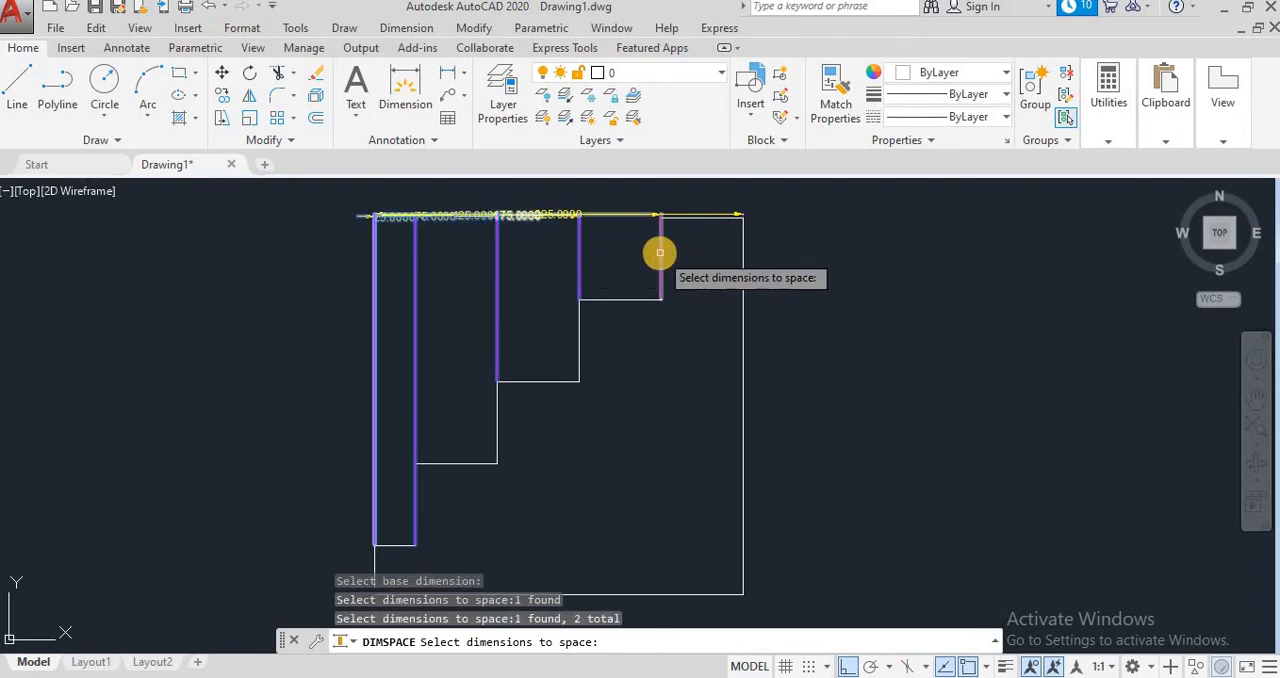
click(660, 253)
click(745, 214)
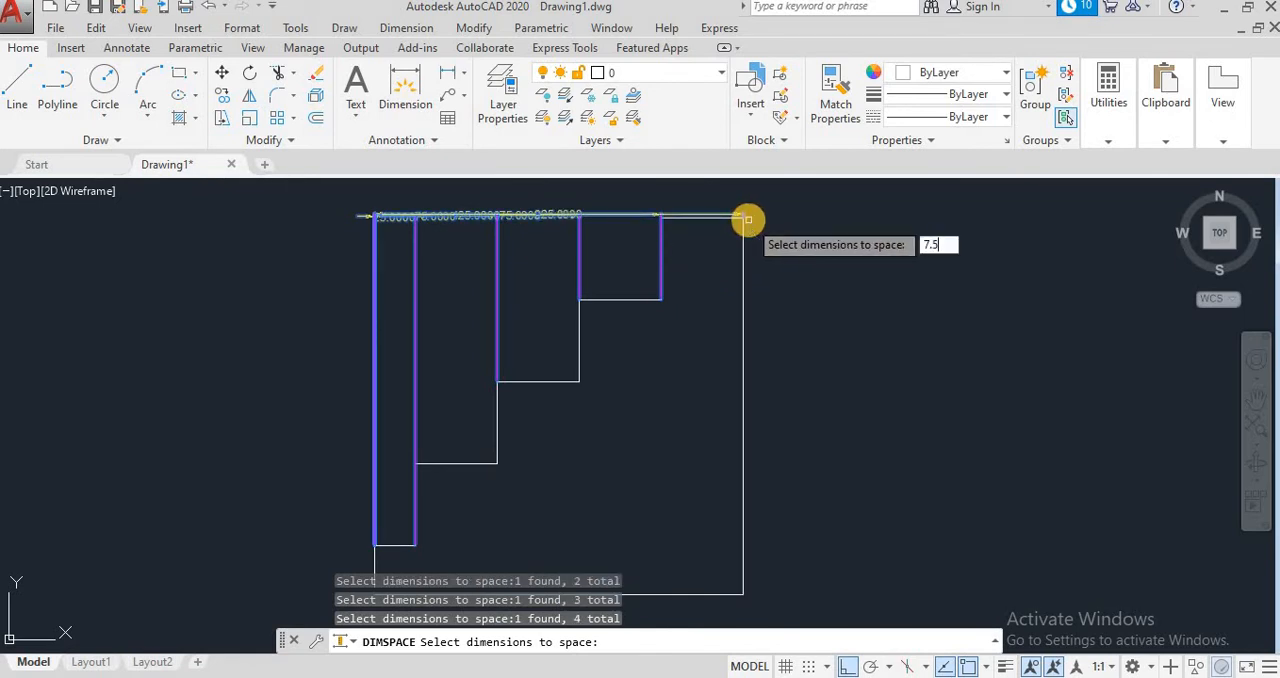
key(Return)
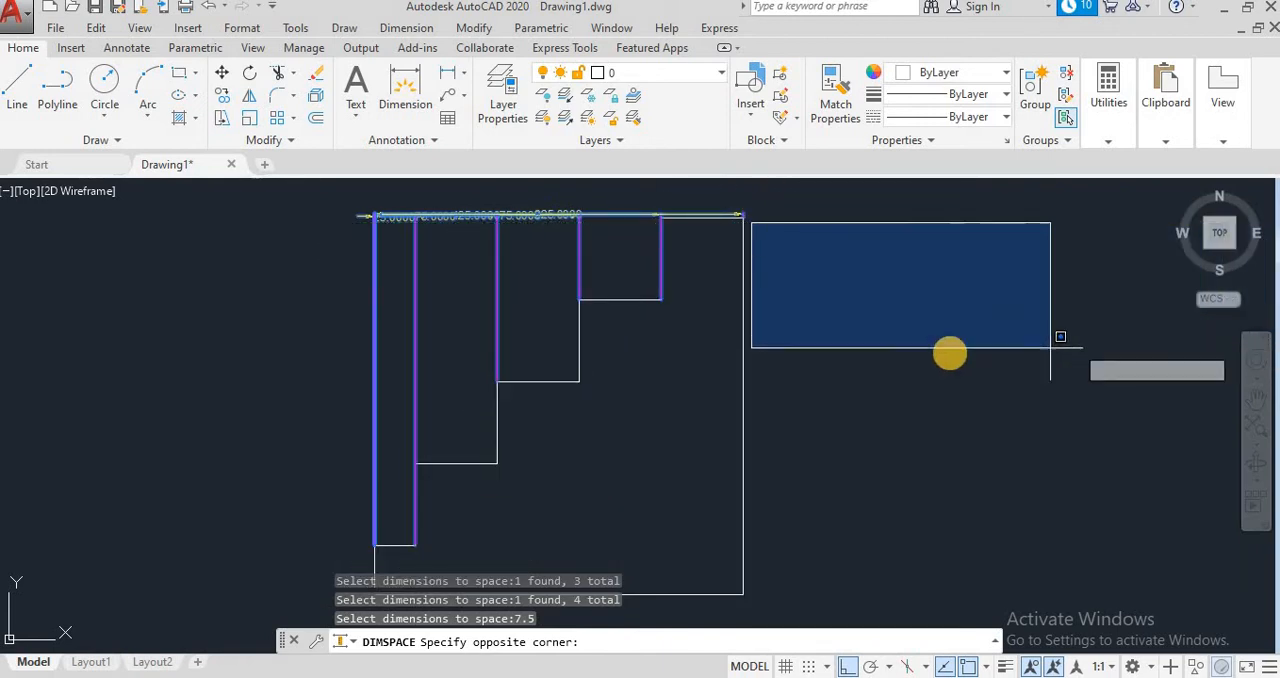
key(Escape)
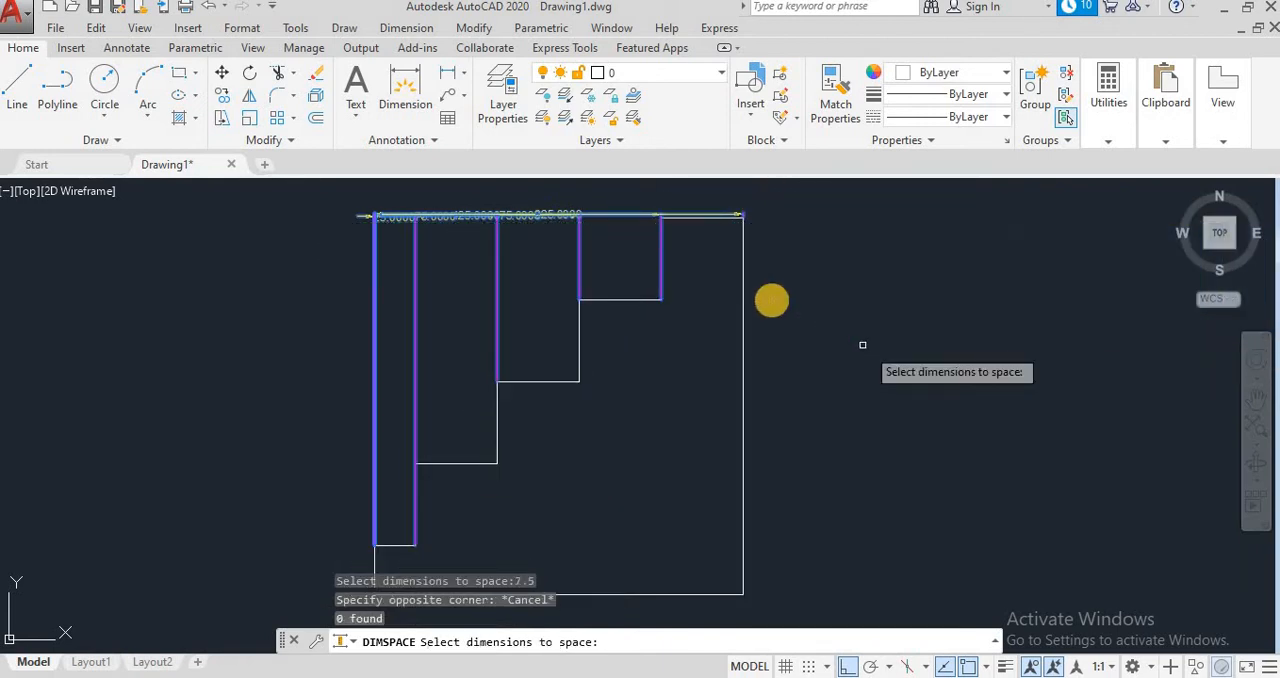
Step: Add all the overlapping dimensions to the selection with a crossing window and space them using the Auto option
click(738, 213)
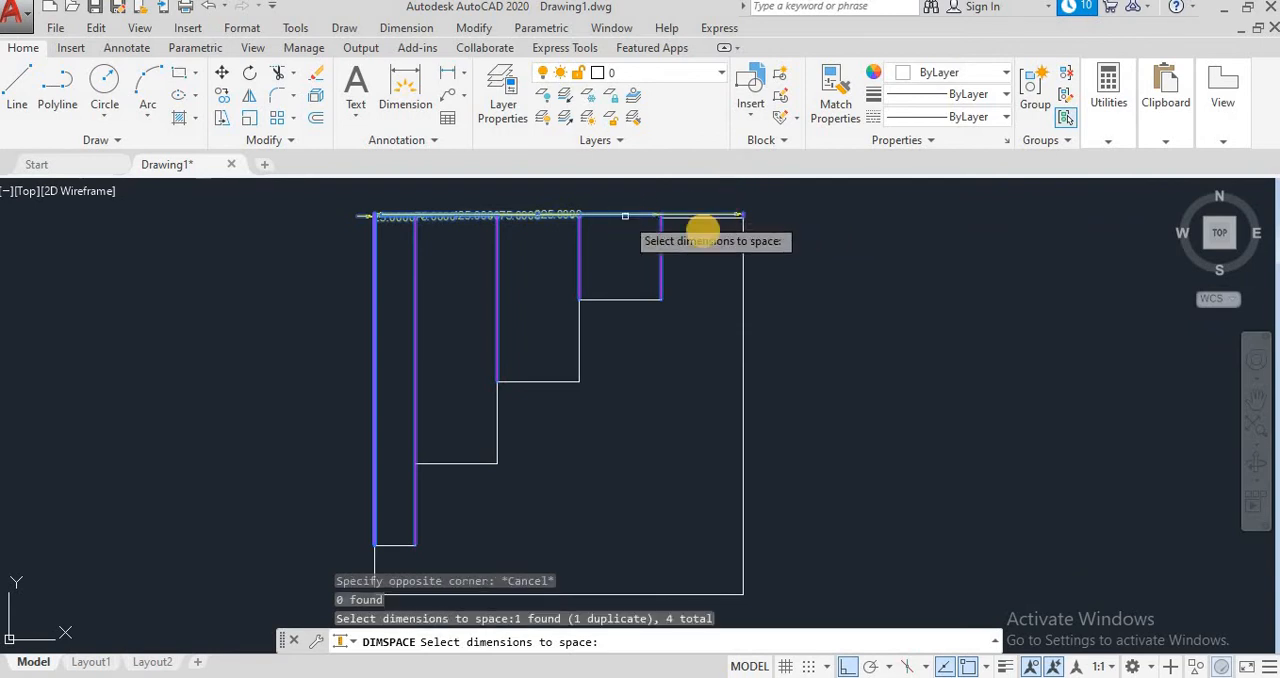
click(800, 255)
click(251, 214)
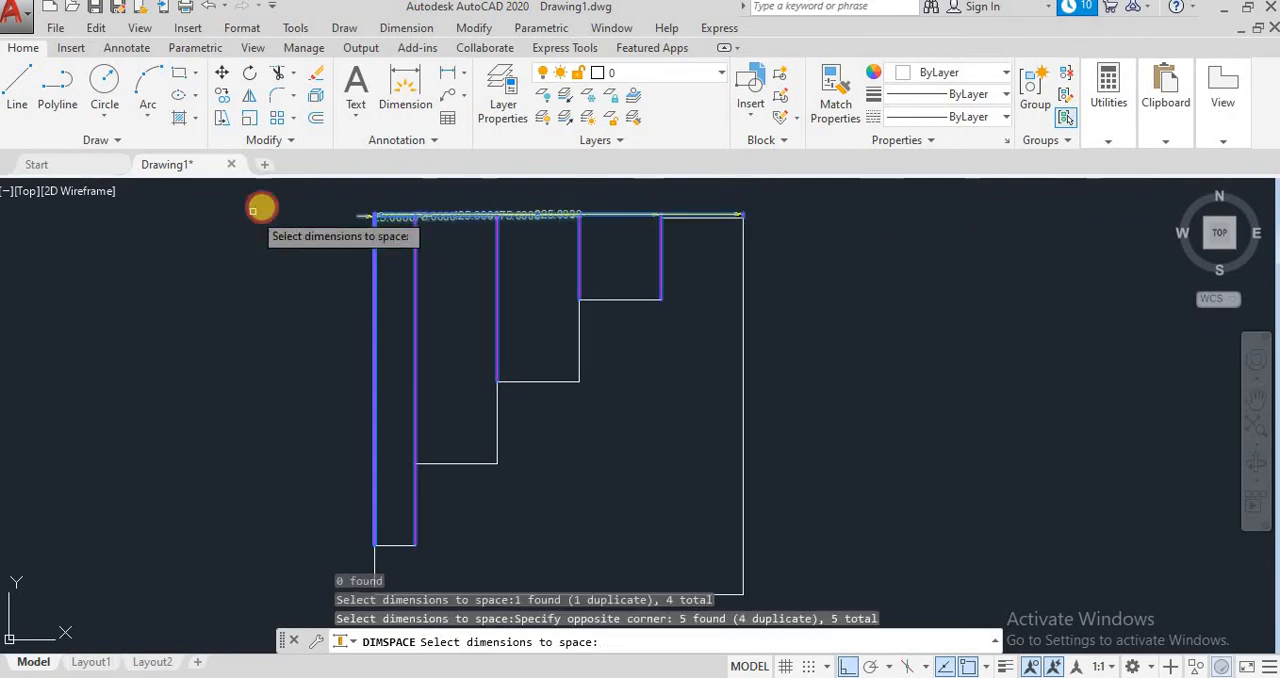
key(Return)
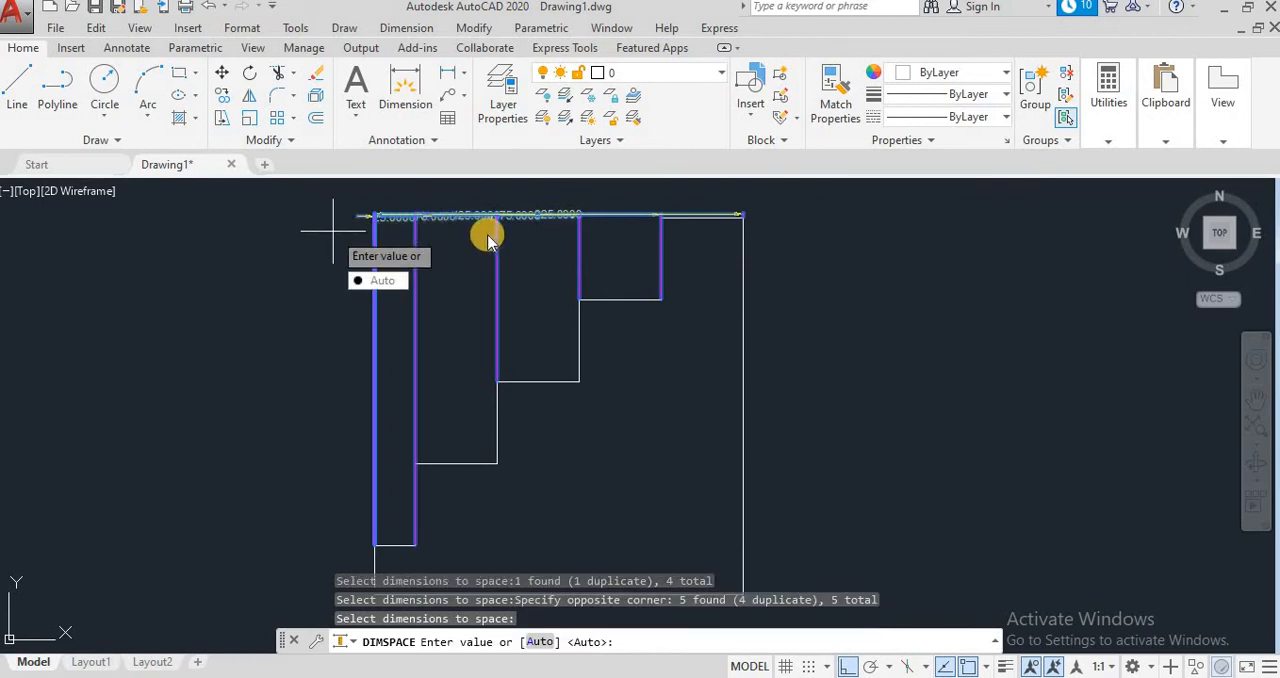
key(Return)
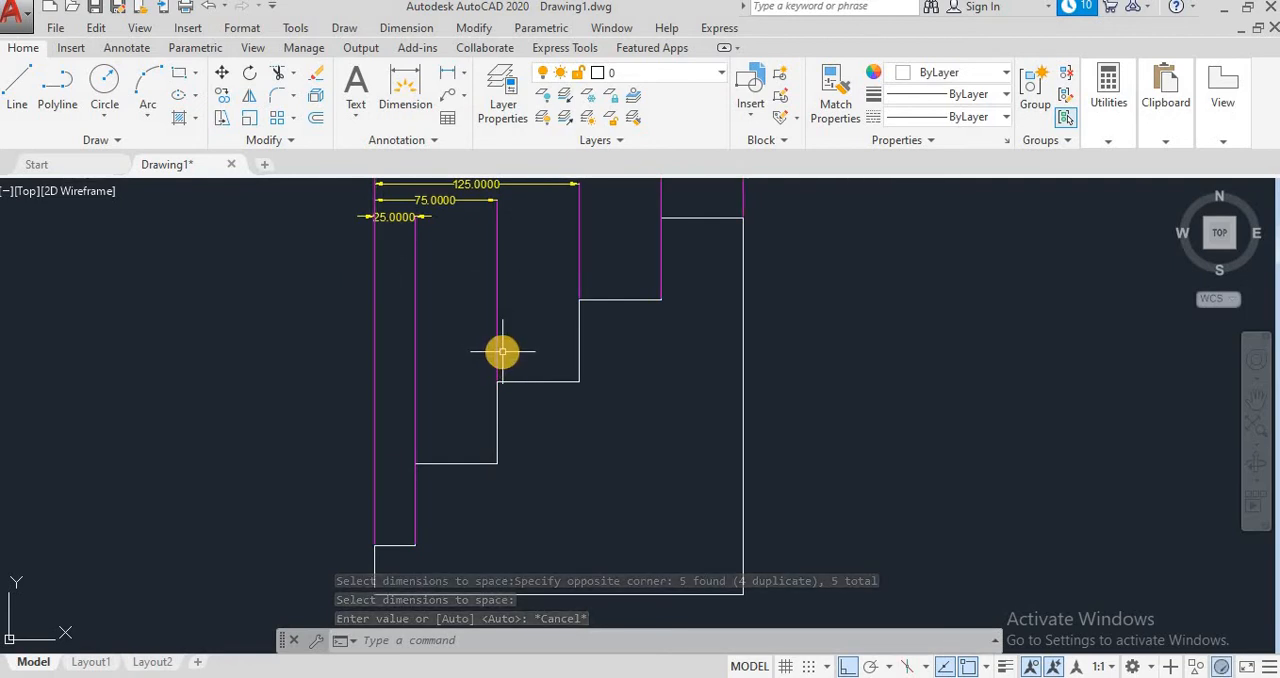
Step: Undo the automatic spacing of the baseline dimensions
click(209, 6)
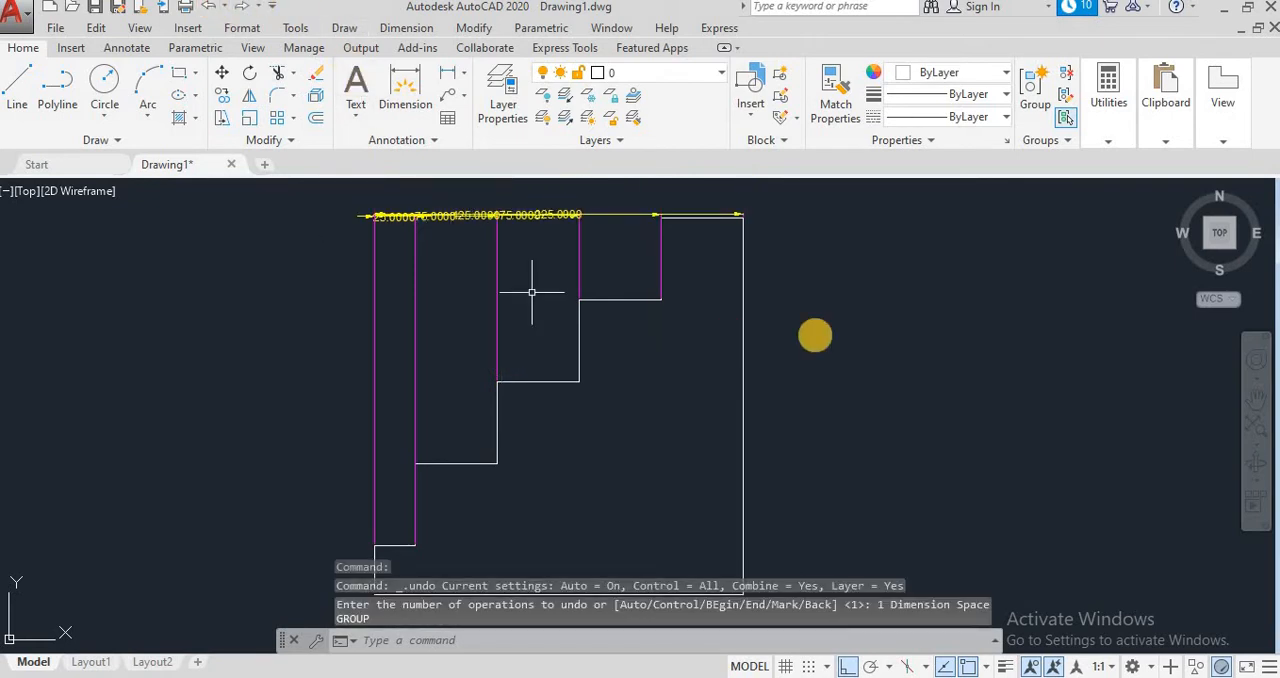
scroll(850, 335, down, 2)
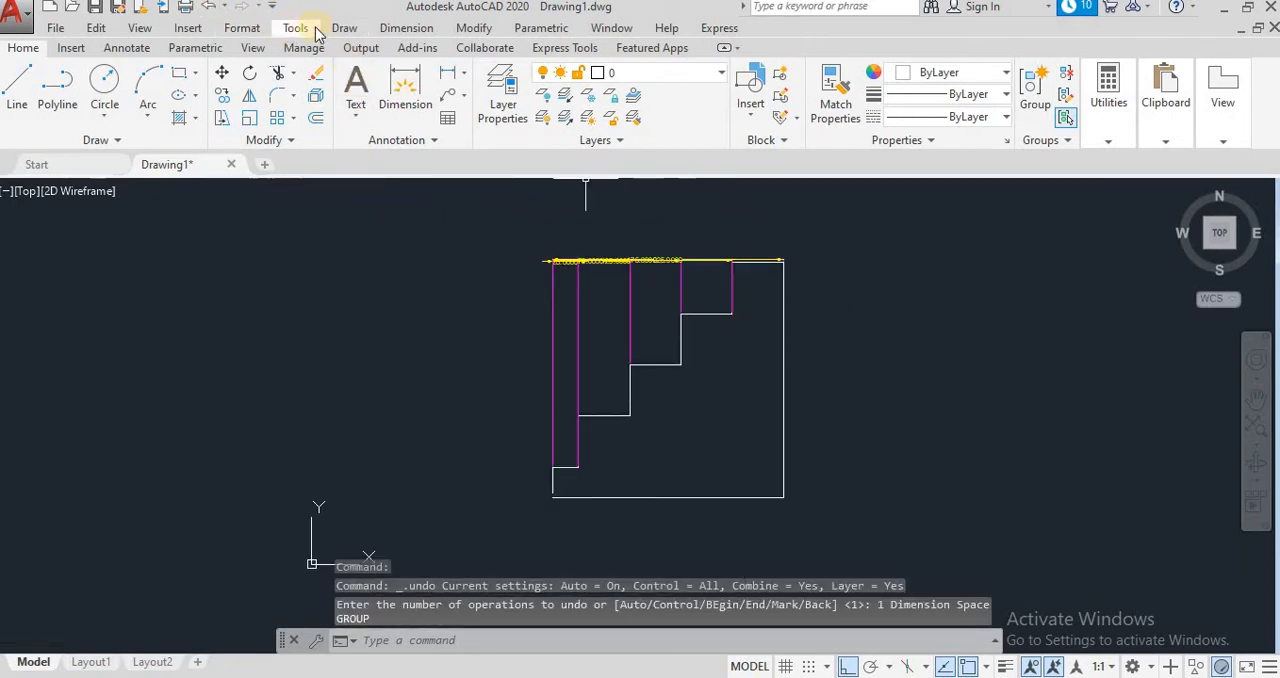
click(404, 27)
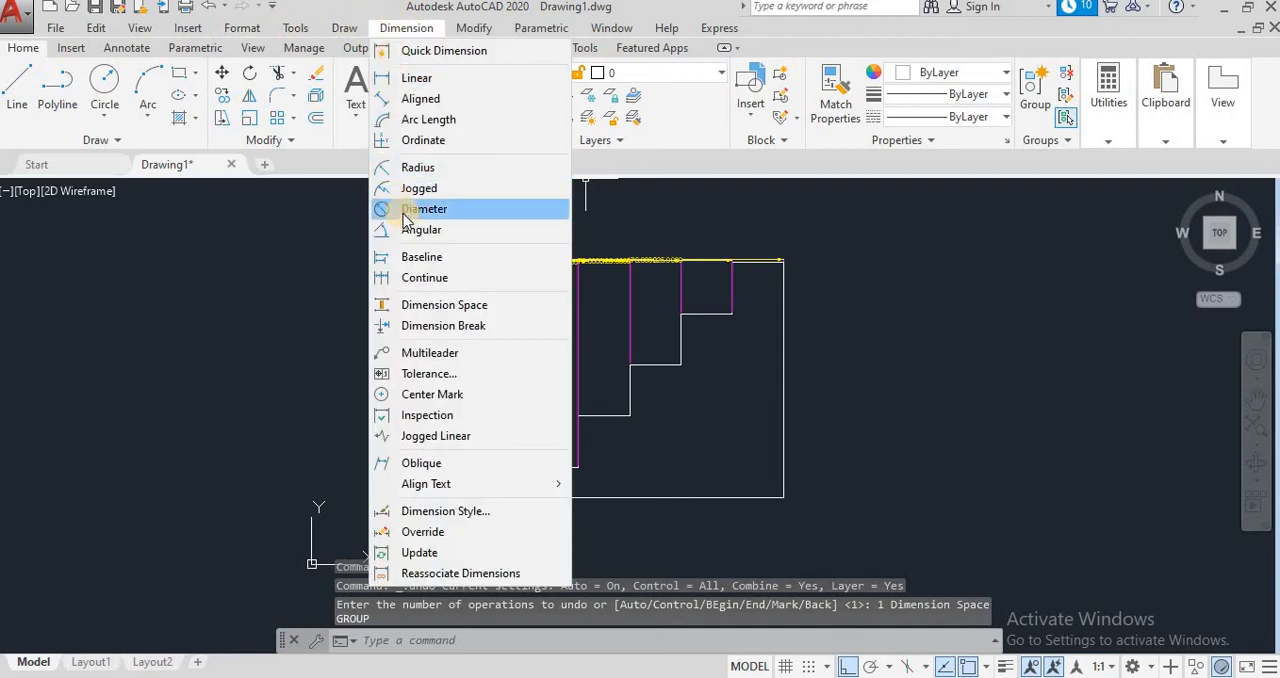
click(430, 305)
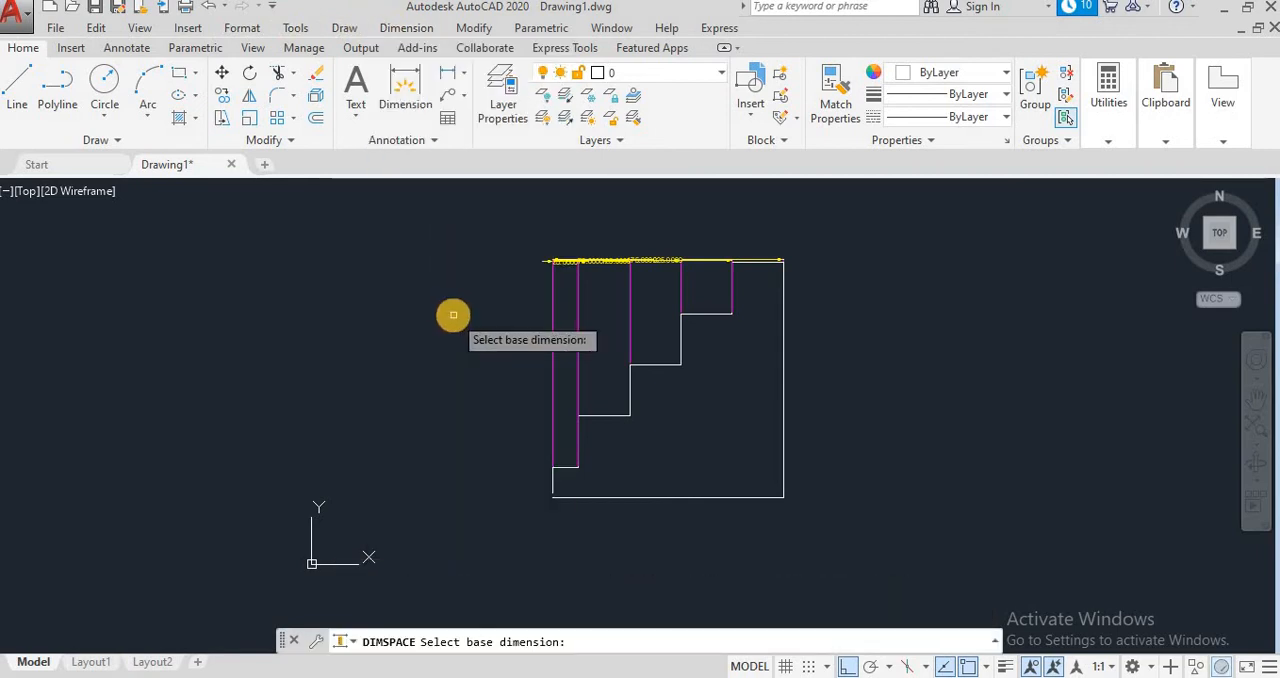
key(Escape)
Step: Start Dimension Space with the 175 dimension as the base and select the 25, 75, 125 and 225 dimensions
click(406, 27)
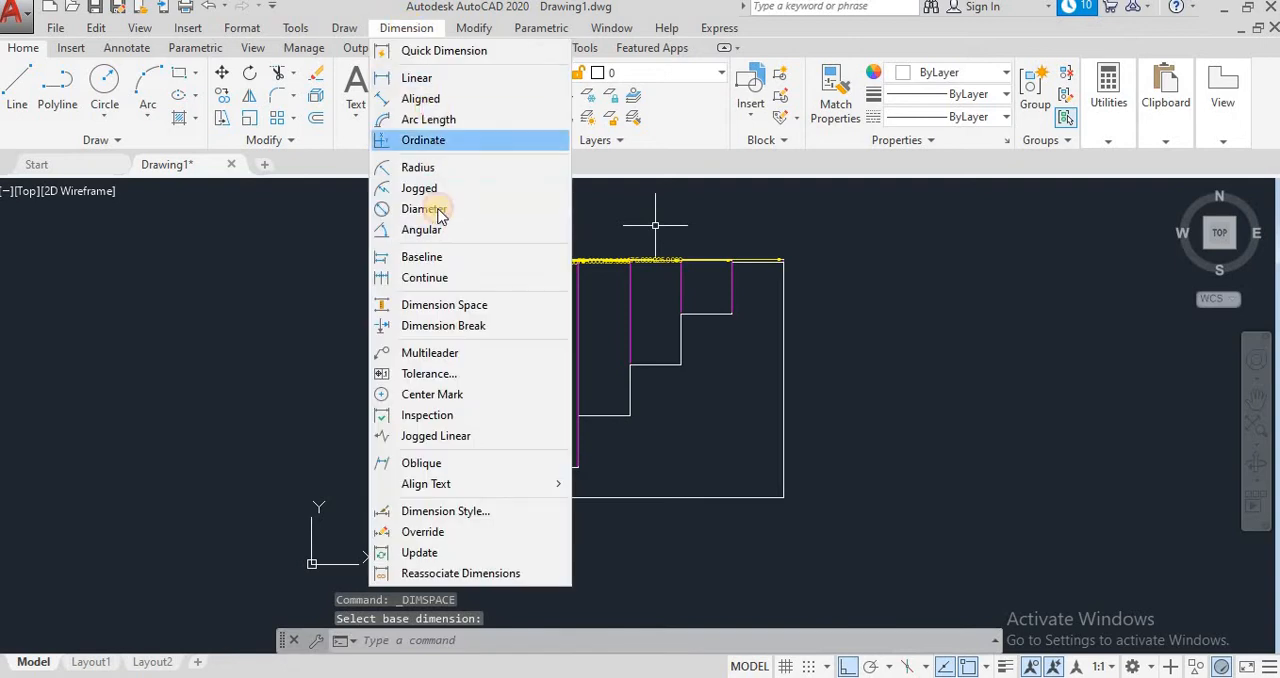
click(430, 305)
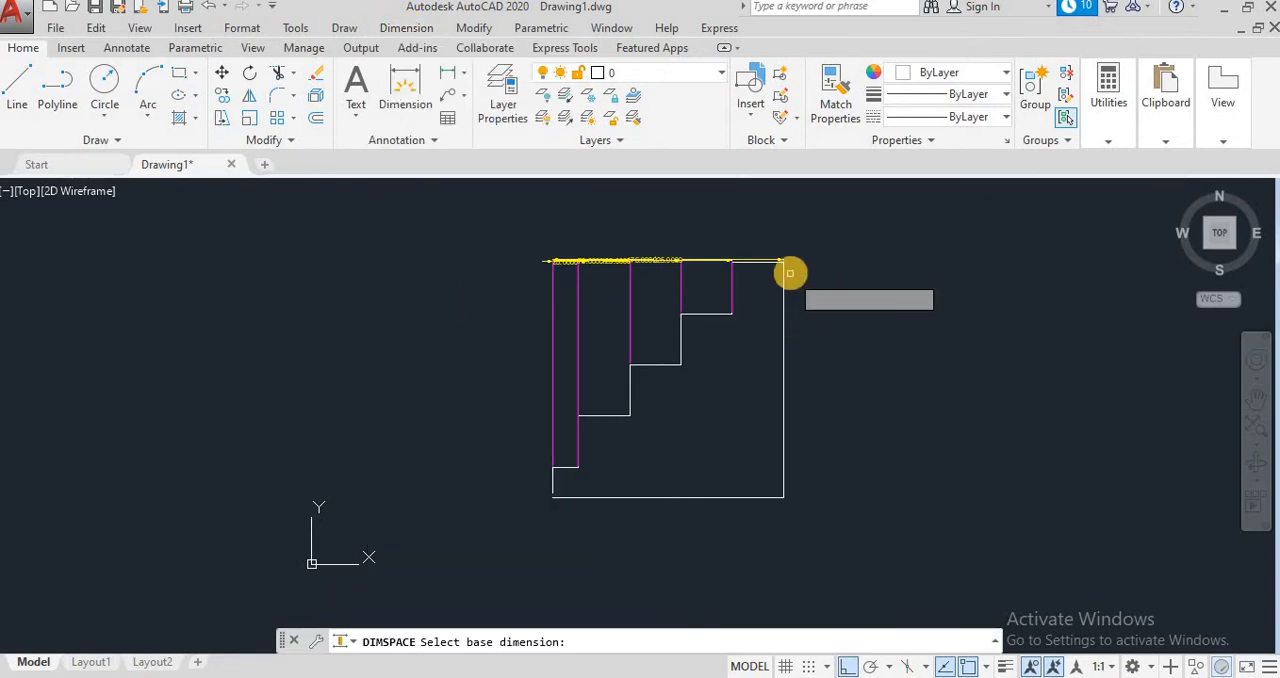
click(614, 271)
click(597, 274)
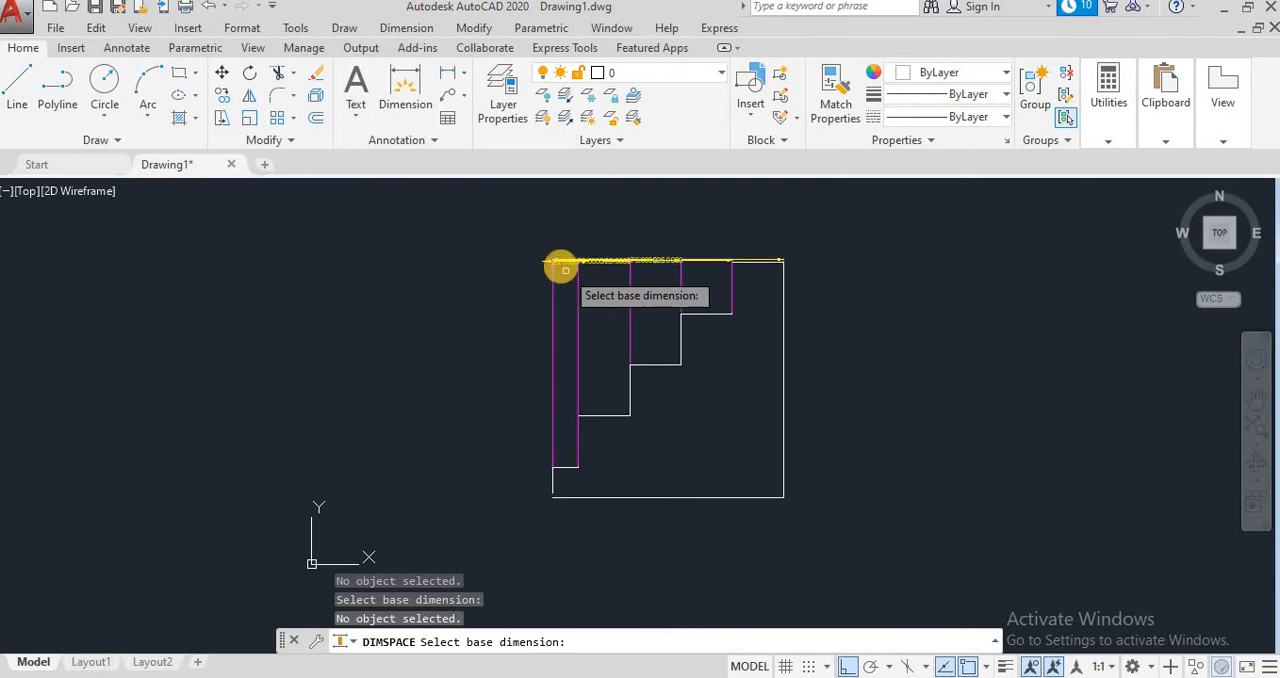
click(560, 262)
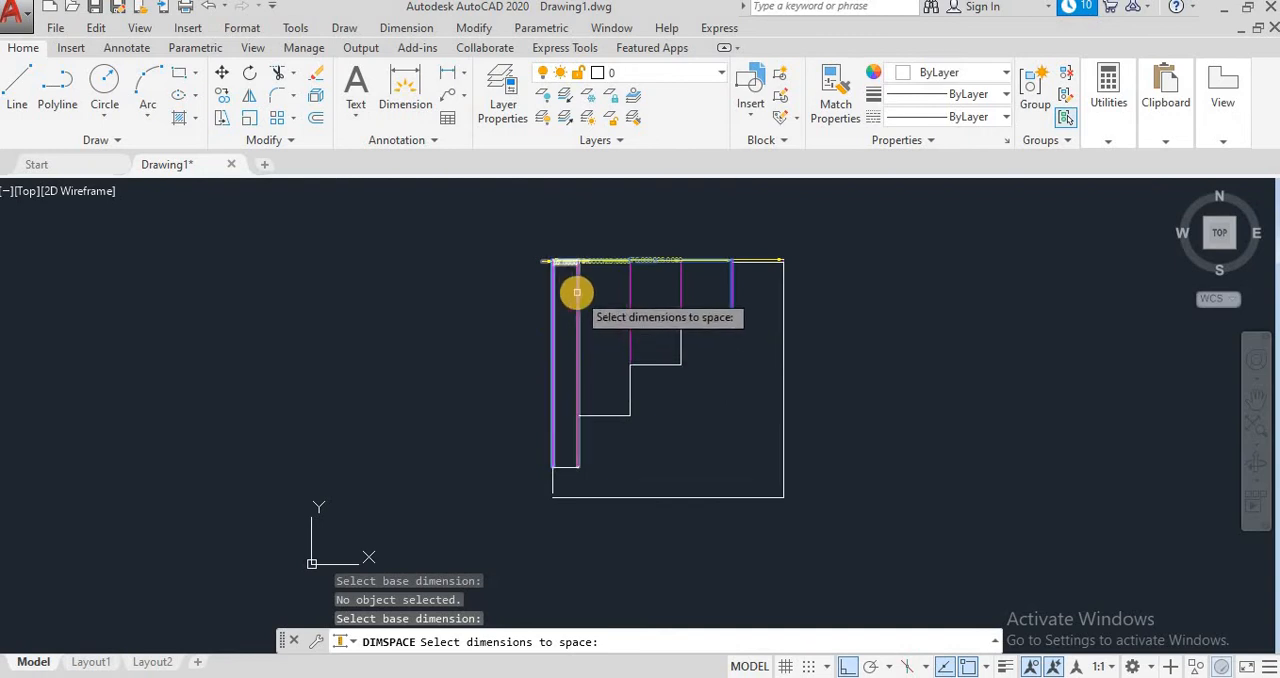
click(577, 292)
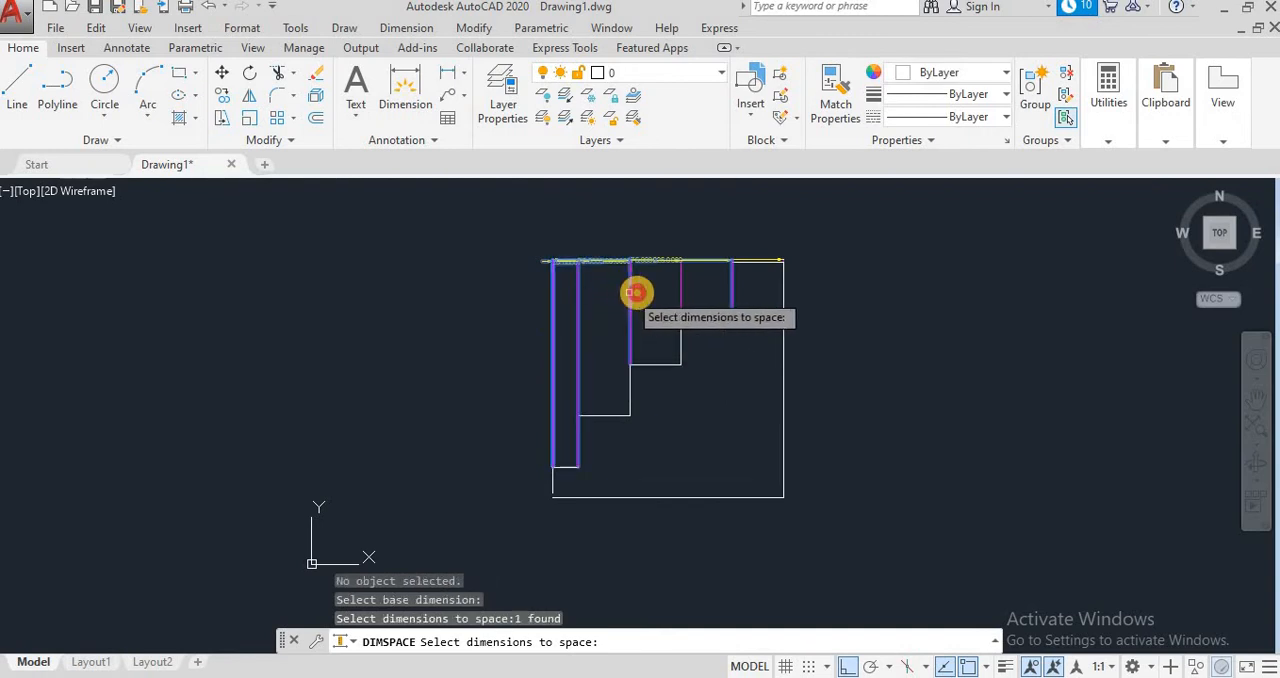
click(630, 289)
click(681, 287)
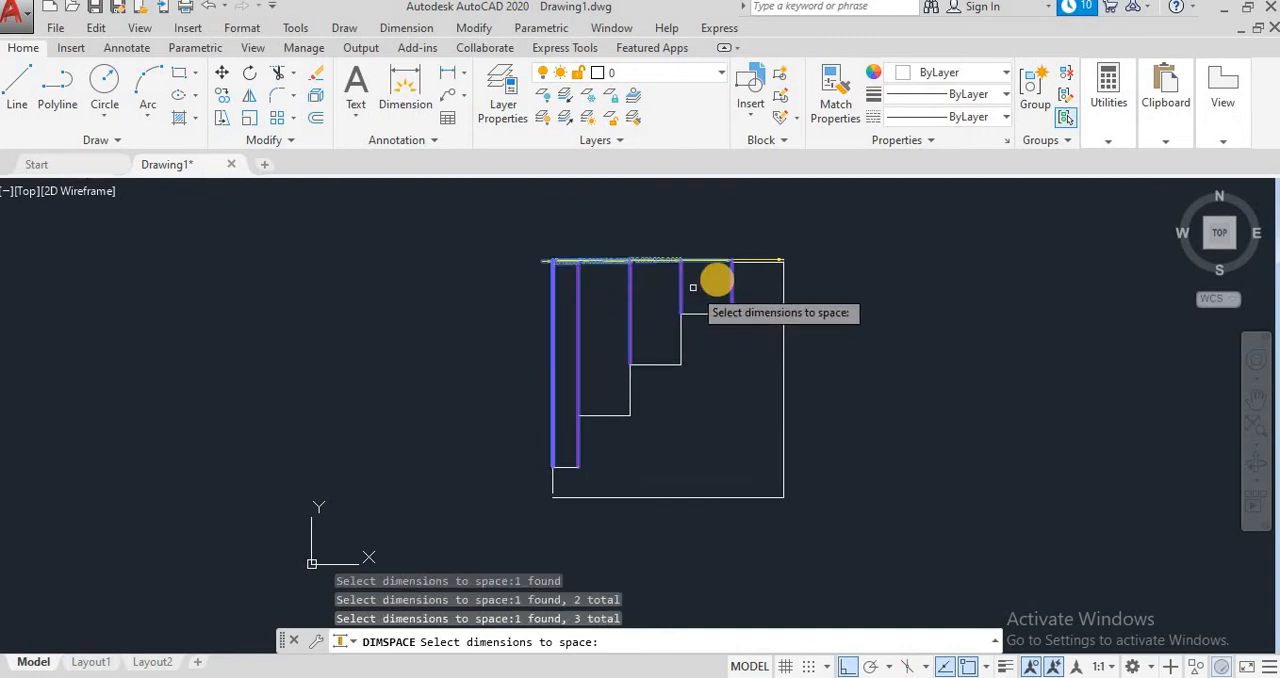
click(778, 259)
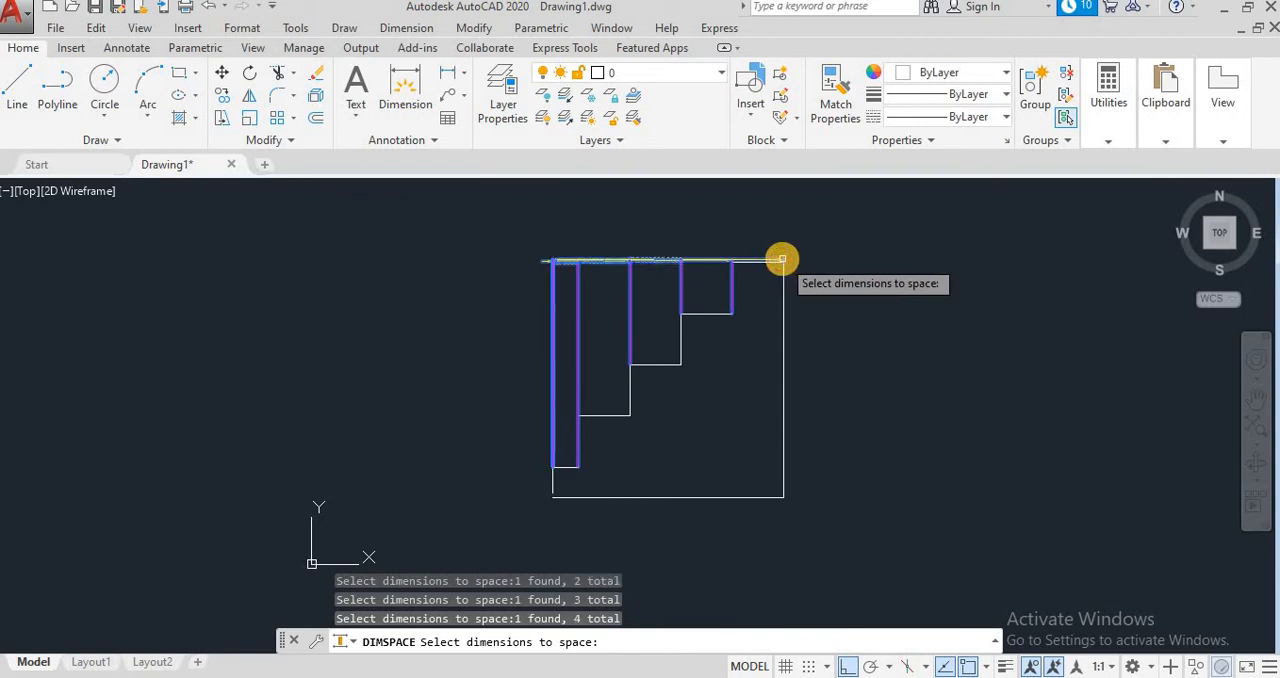
Step: Try a spacing value of 7.5 for the selected dimensions and undo that spacing
click(730, 278)
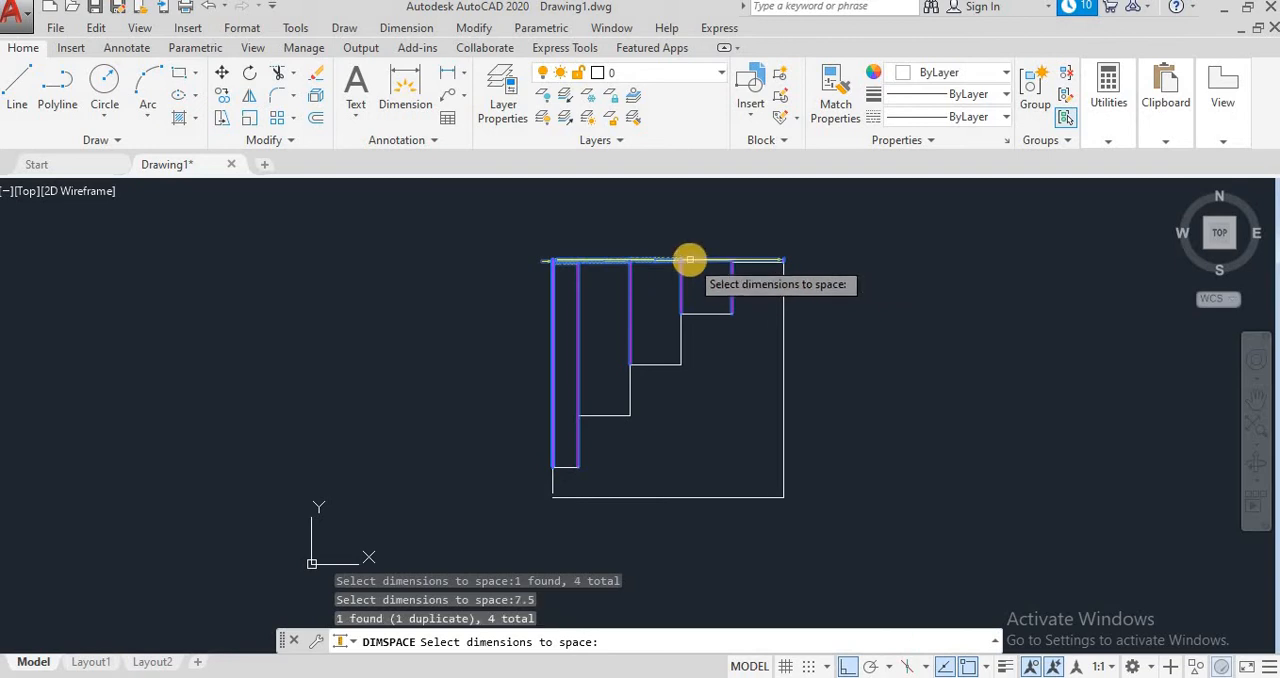
key(Return)
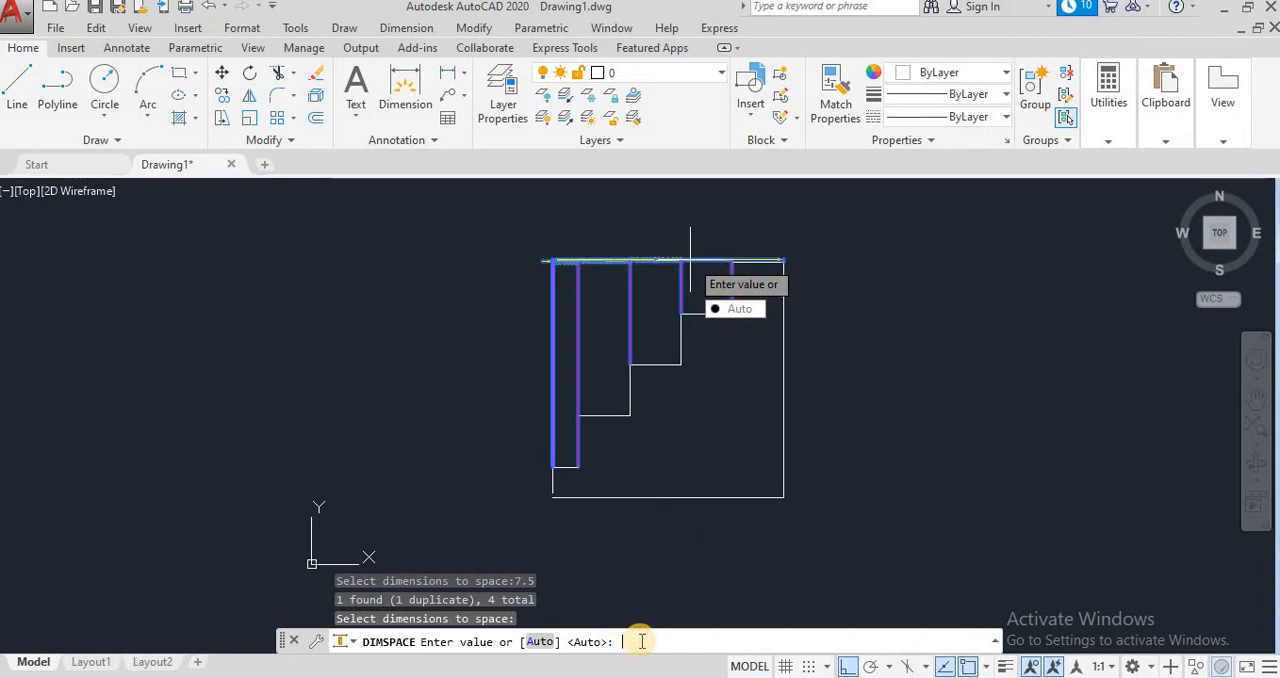
text(7.5)
key(Return)
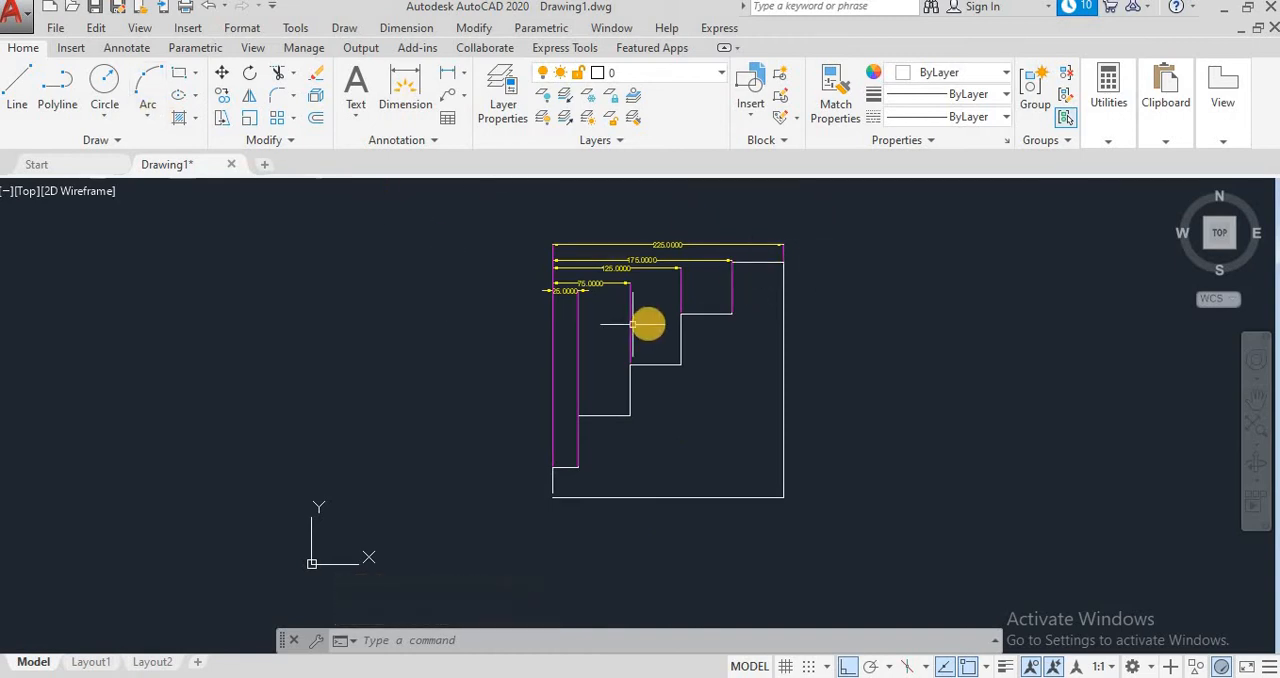
click(209, 6)
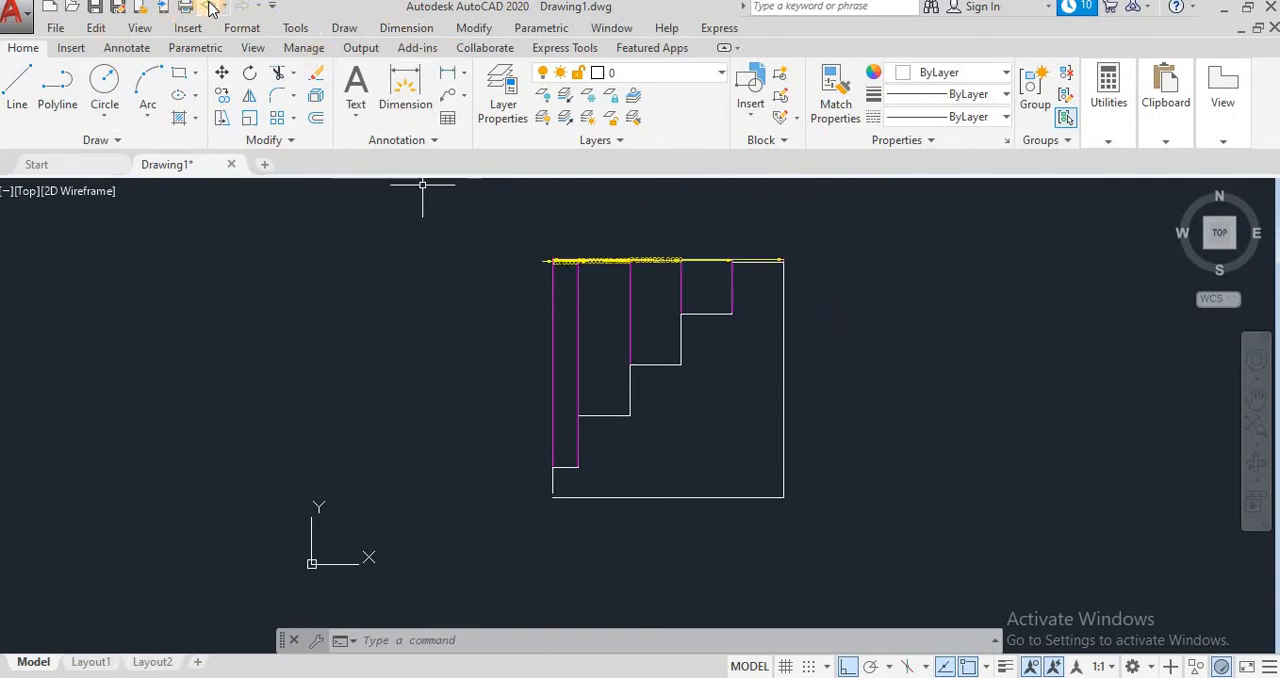
Step: Space the 25, 125, 175 and 225 dimensions 10 apart with Dimension Space, using the 75 dimension as the base
click(392, 29)
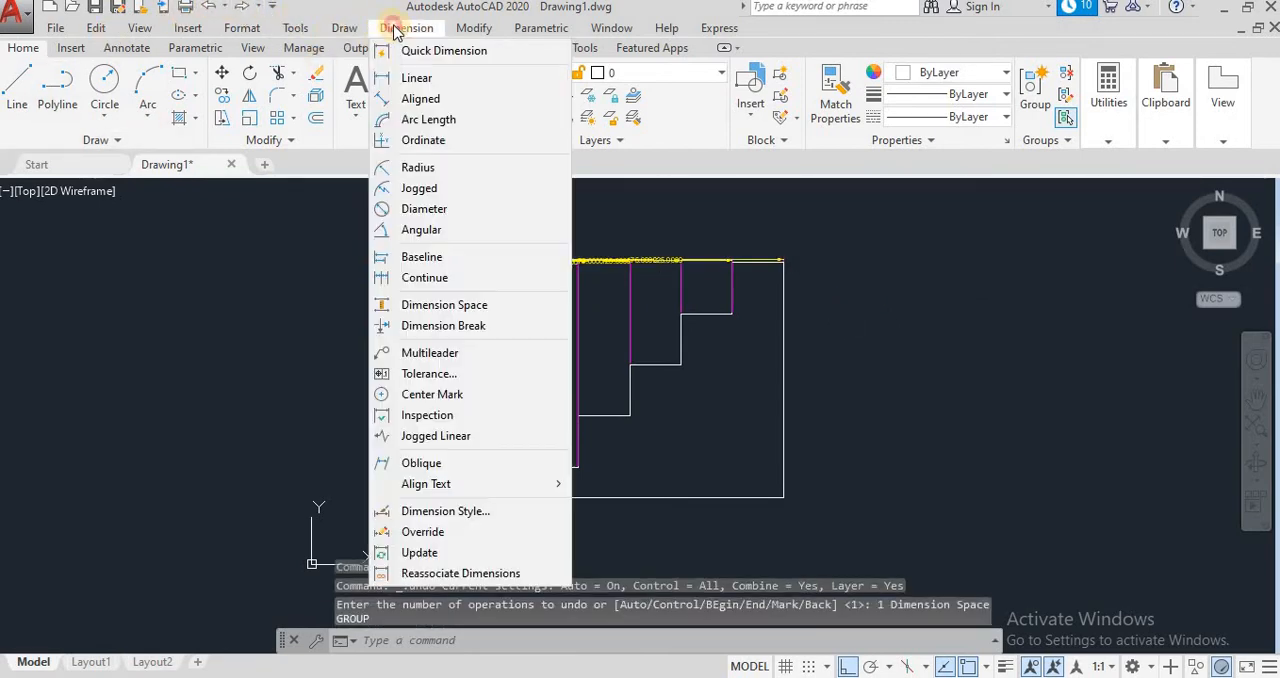
click(445, 304)
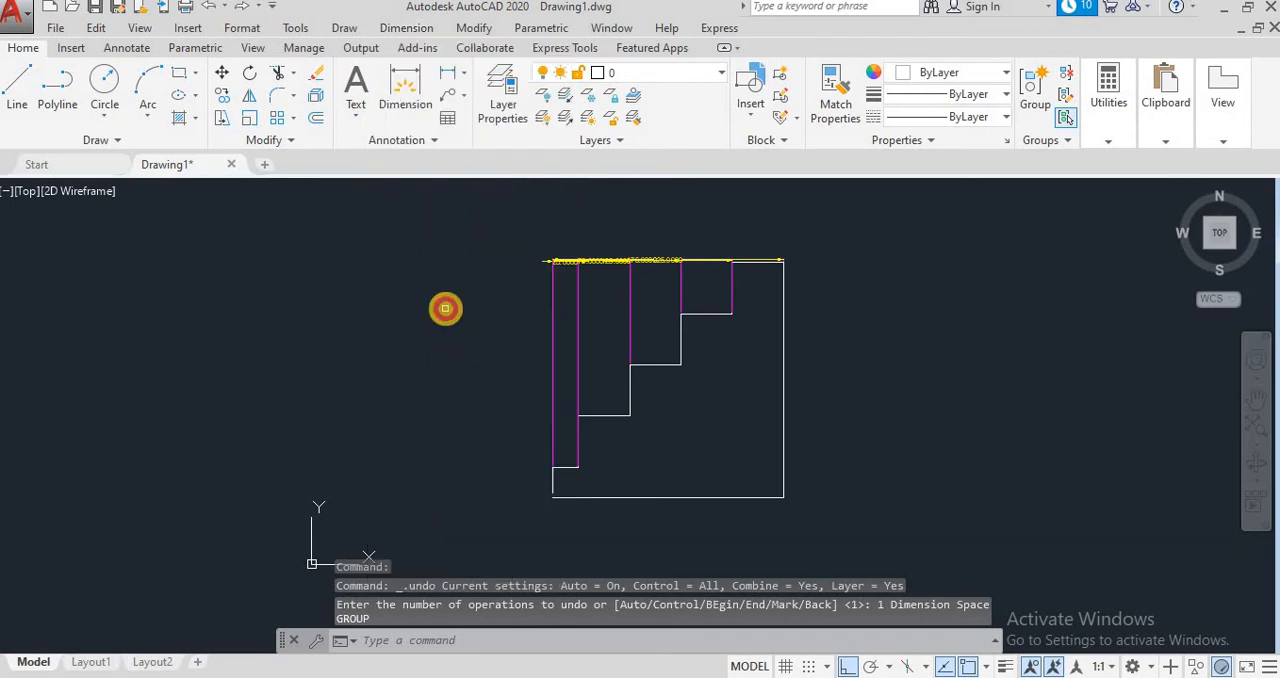
click(565, 263)
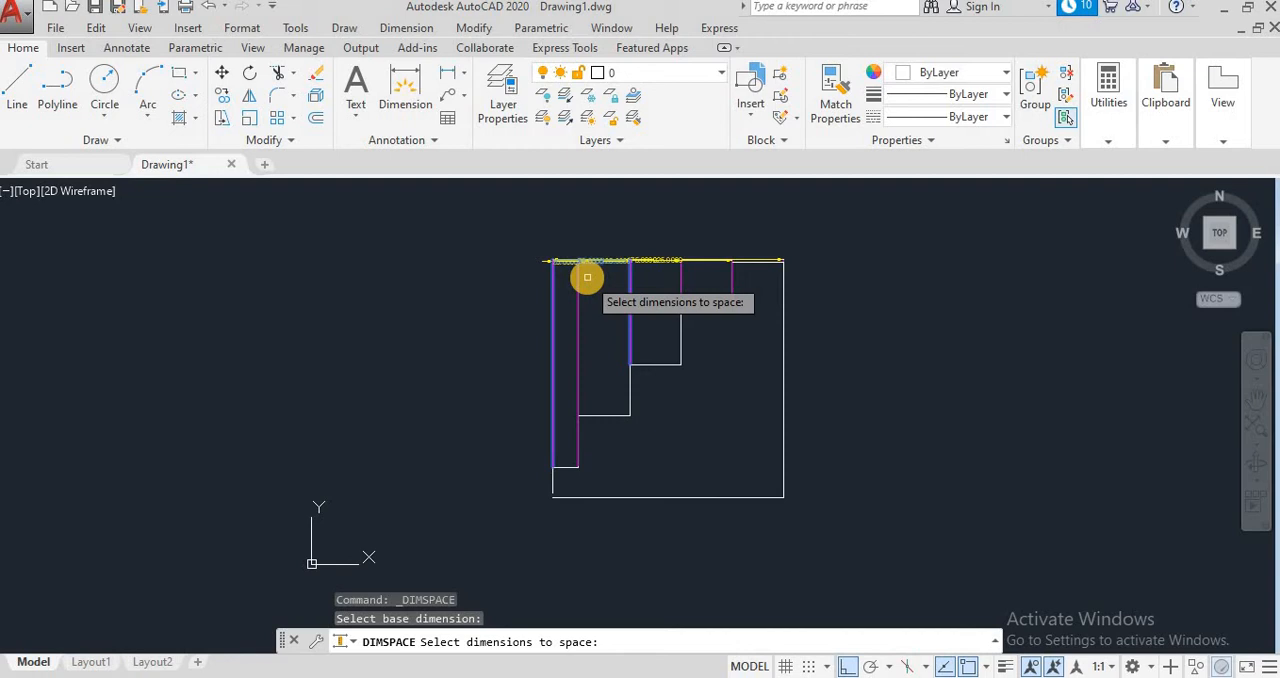
click(579, 281)
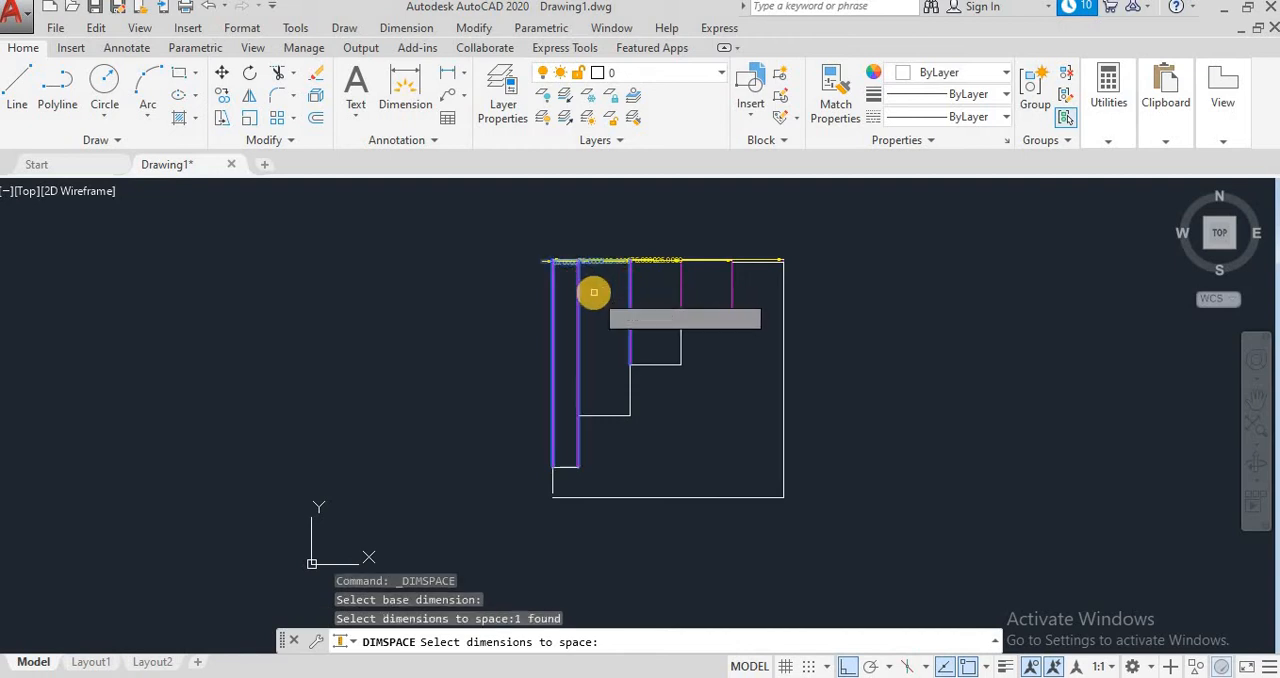
click(681, 275)
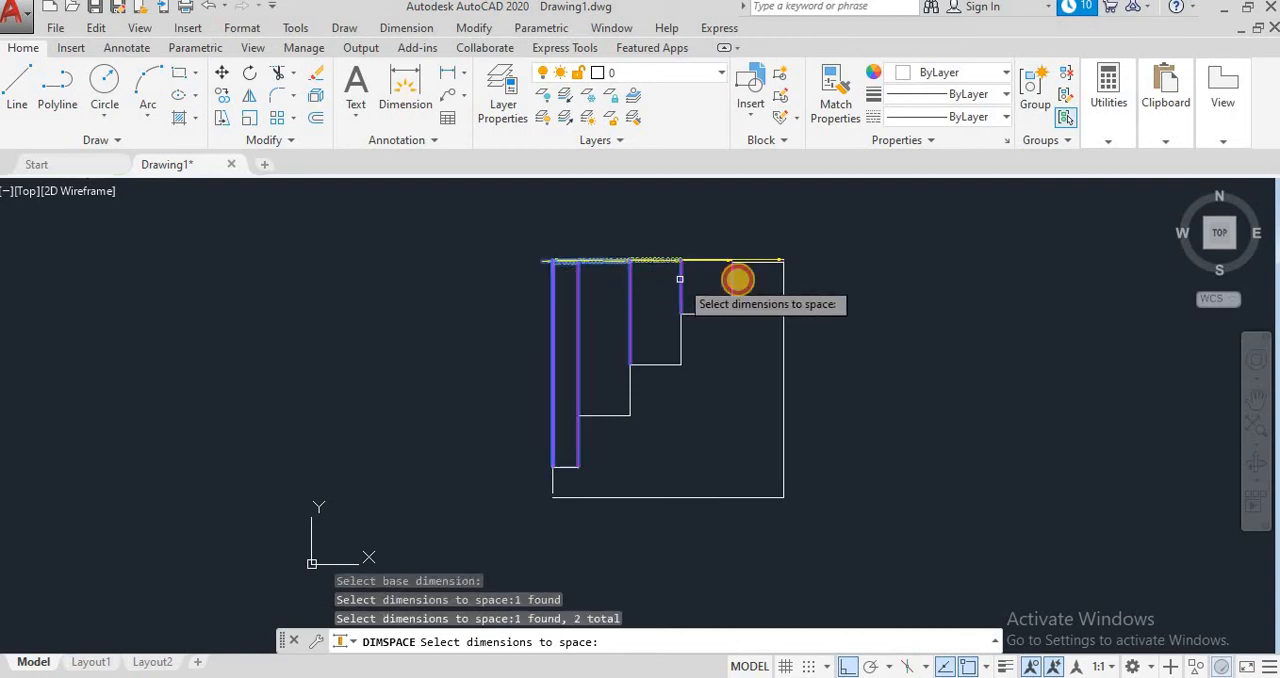
click(735, 267)
click(779, 259)
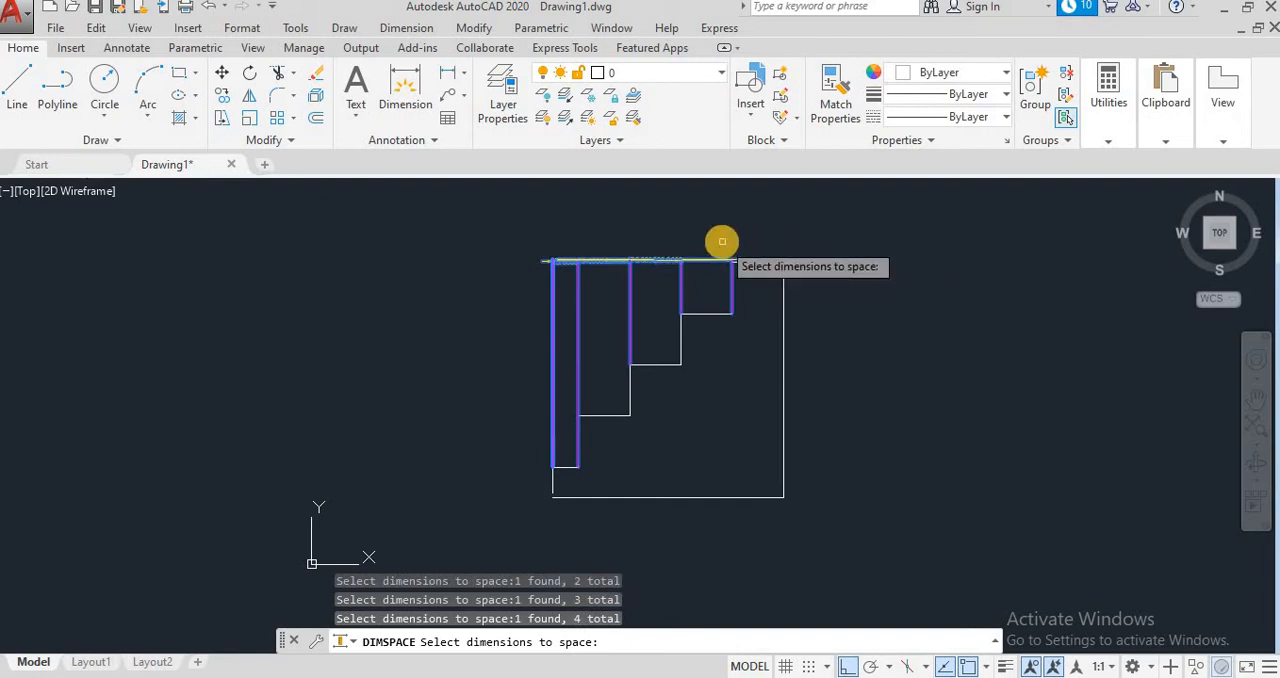
key(Return)
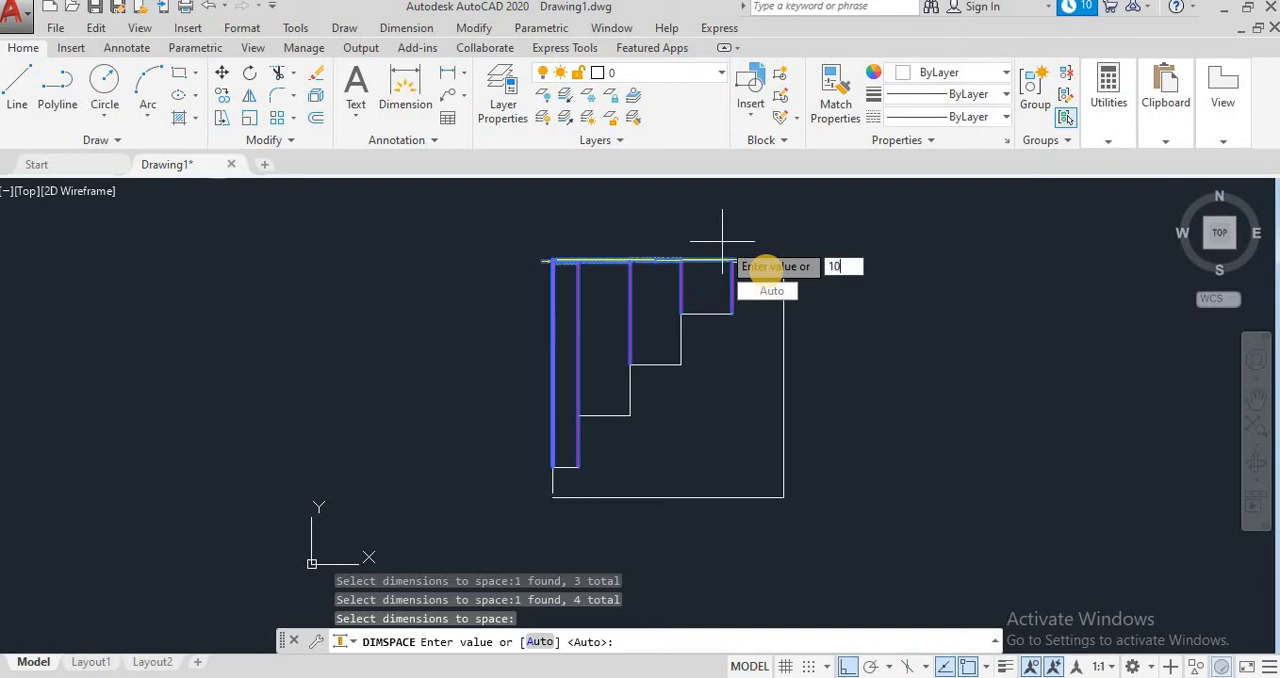
text(10)
key(Return)
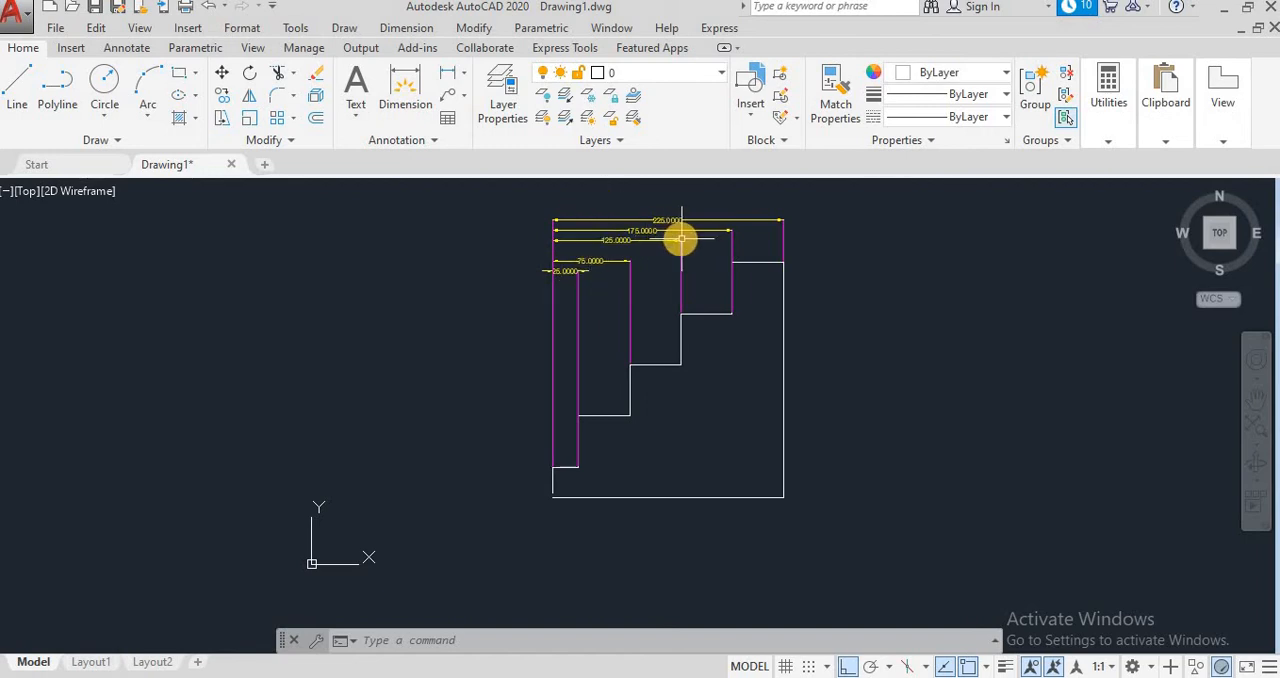
Step: Try to erase the upper dimensions with a crossing window selection and undo the erasure
click(821, 219)
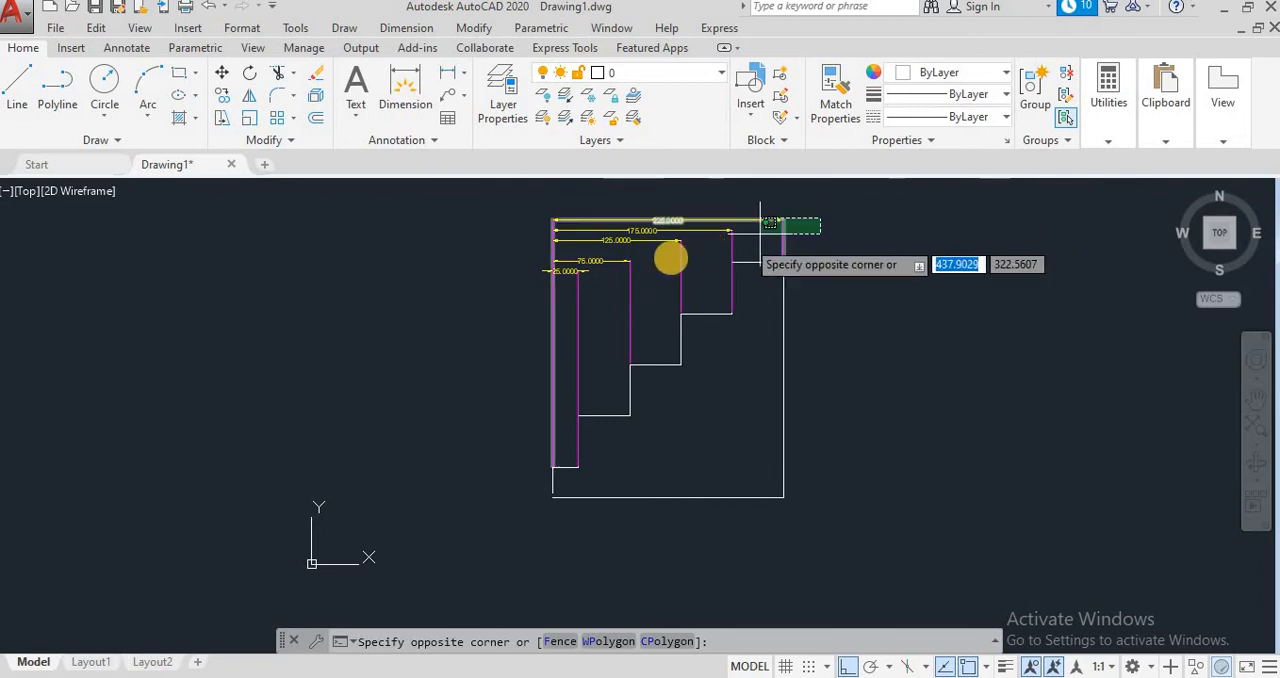
click(592, 282)
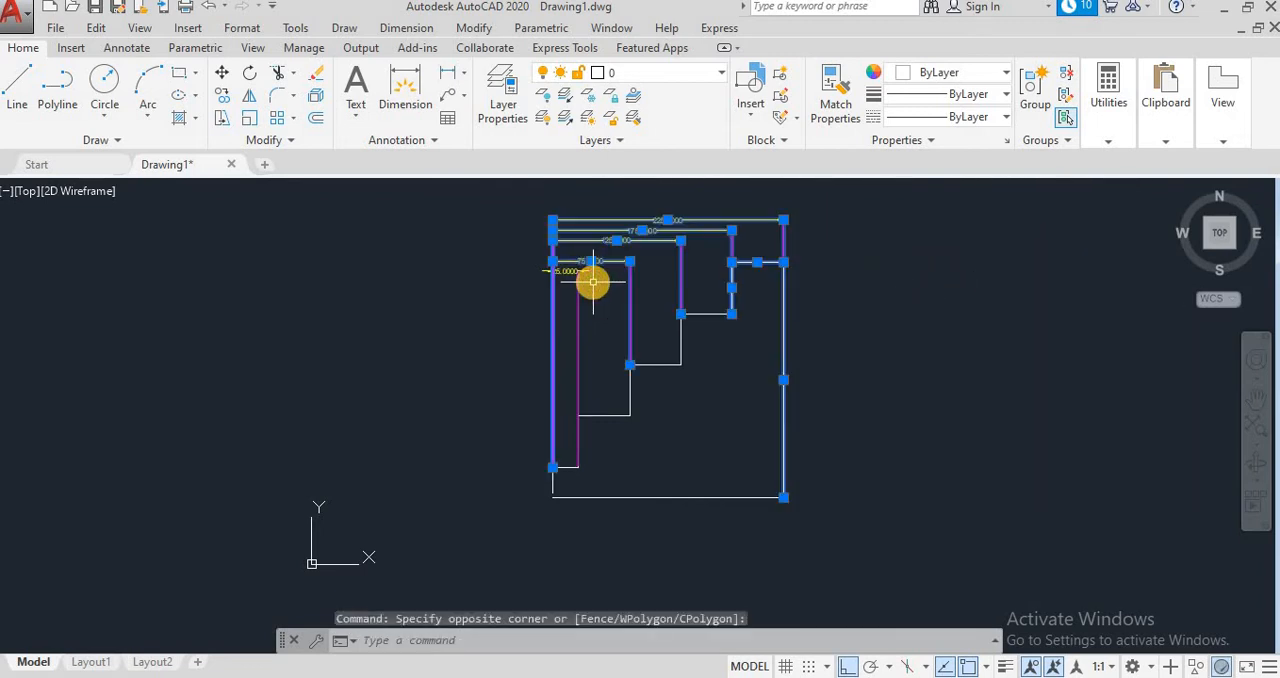
key(Delete)
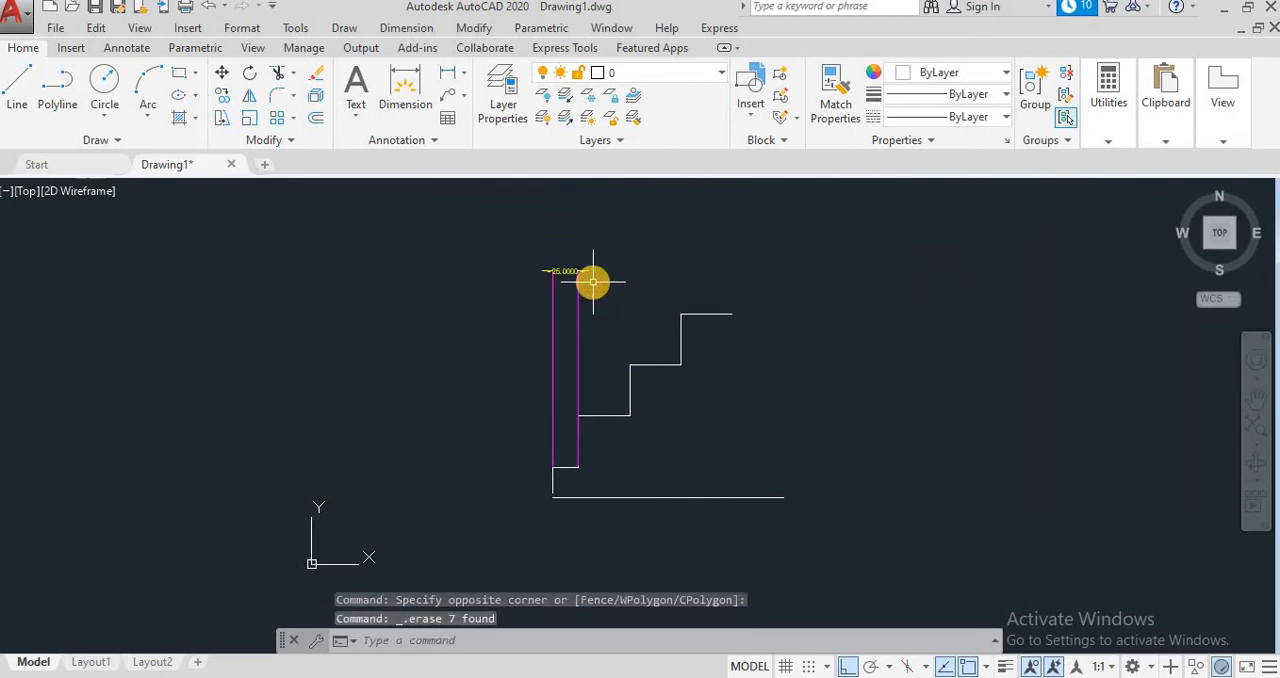
click(210, 8)
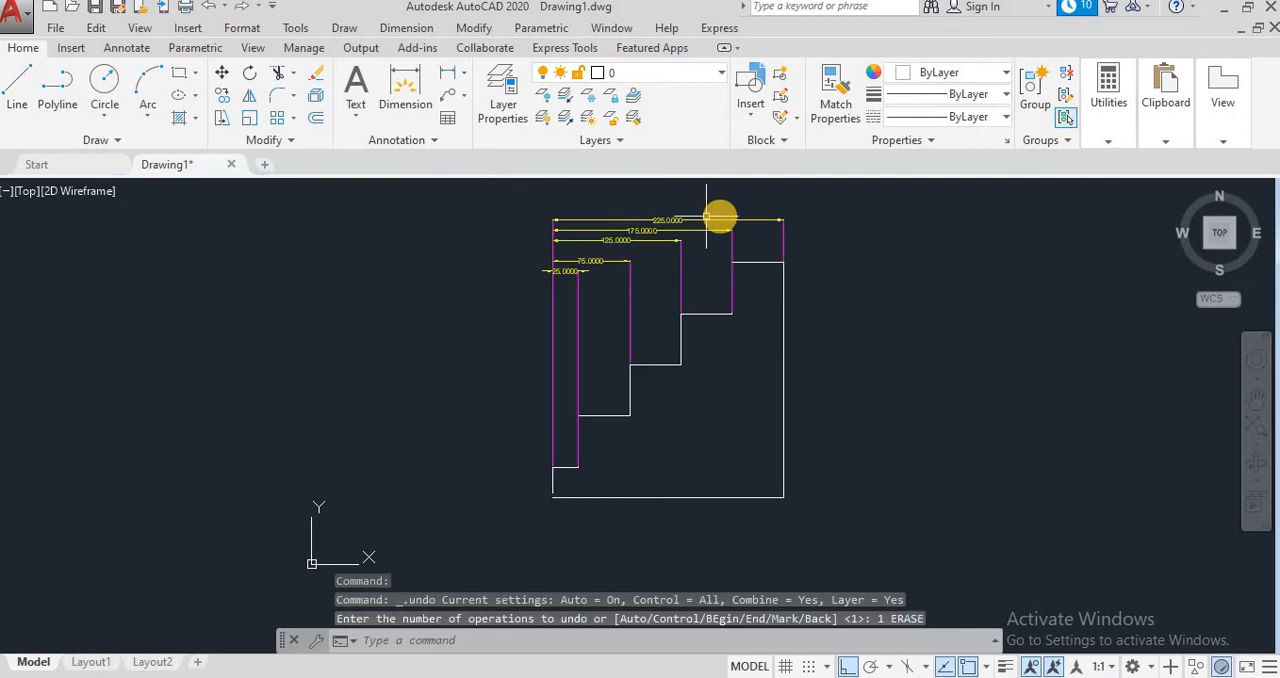
Step: Select the 225, 175, 125 and 75 dimensions individually and erase them
click(784, 228)
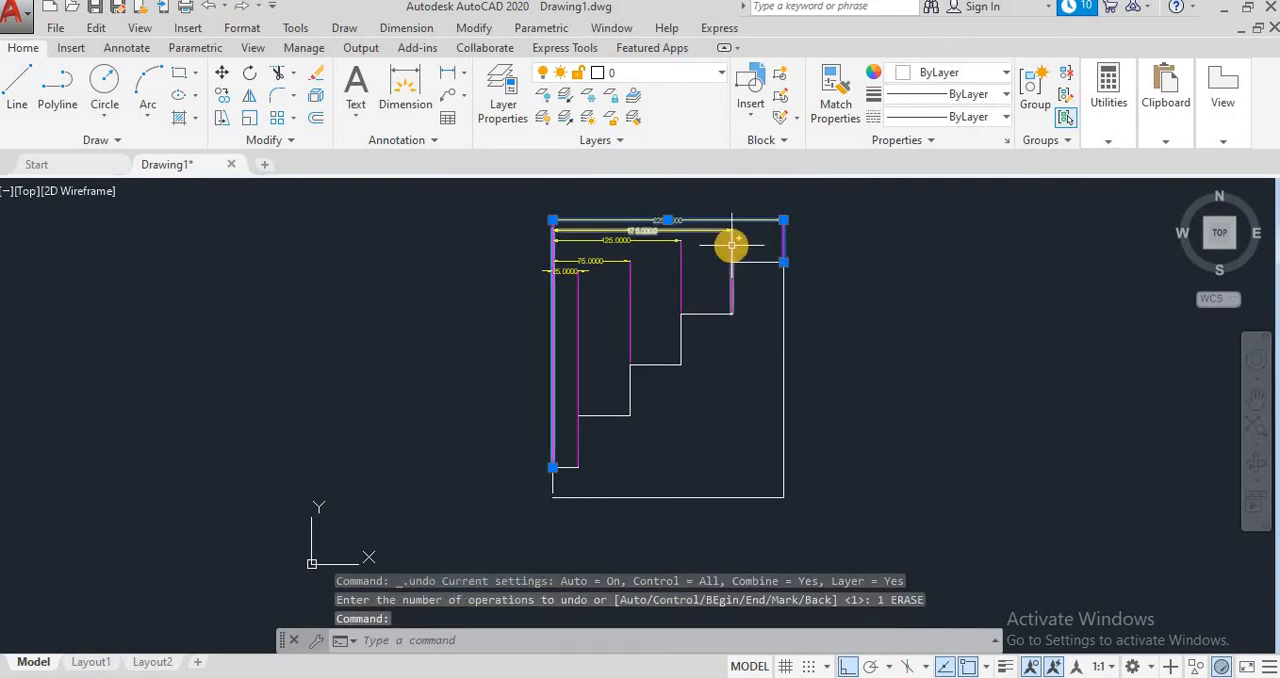
click(732, 246)
click(681, 272)
click(631, 294)
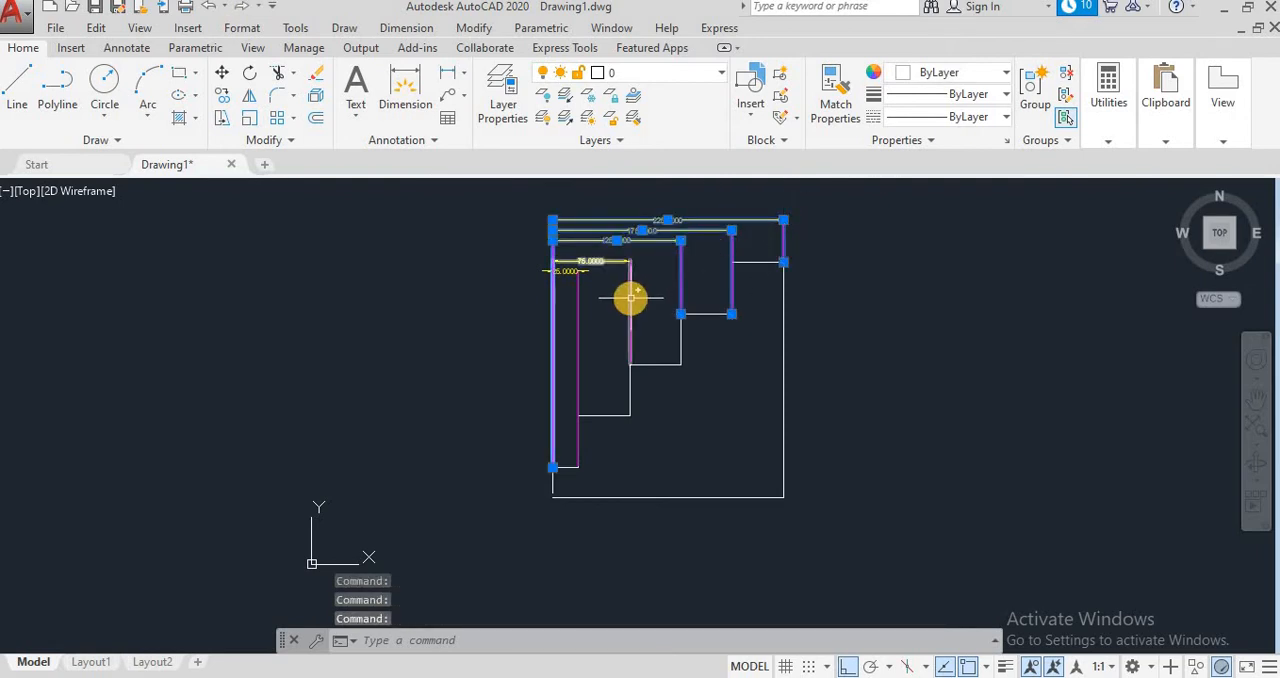
key(Delete)
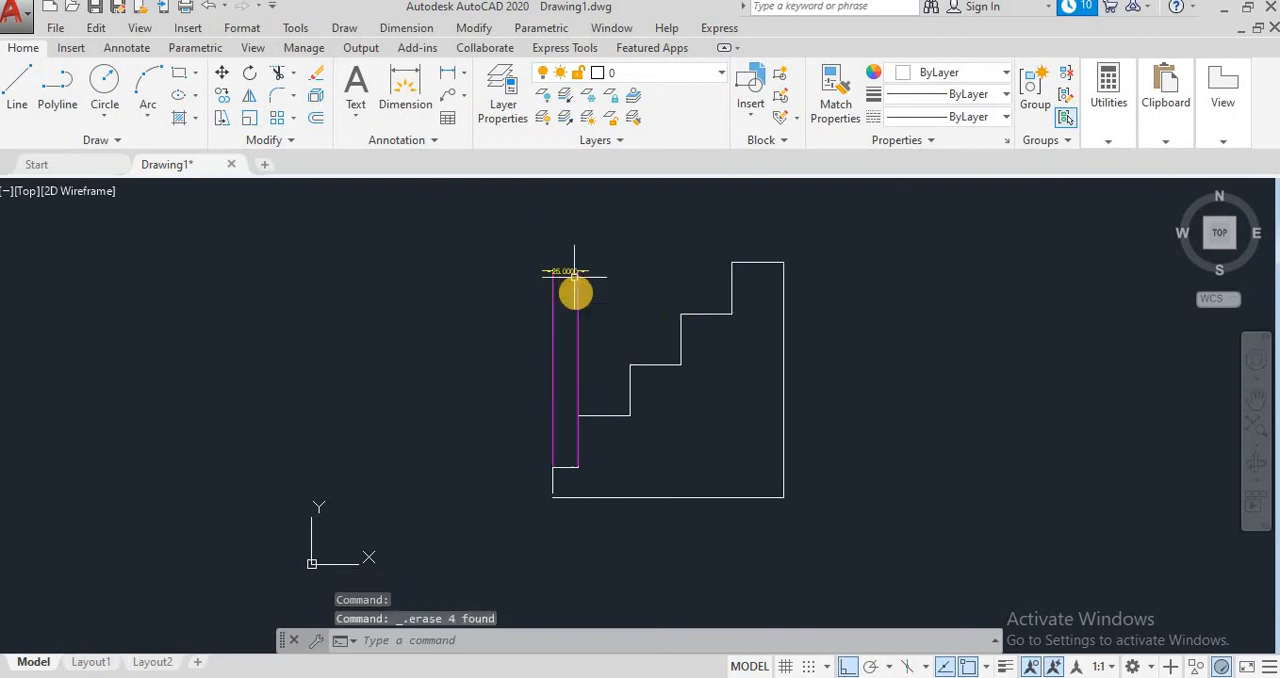
click(406, 28)
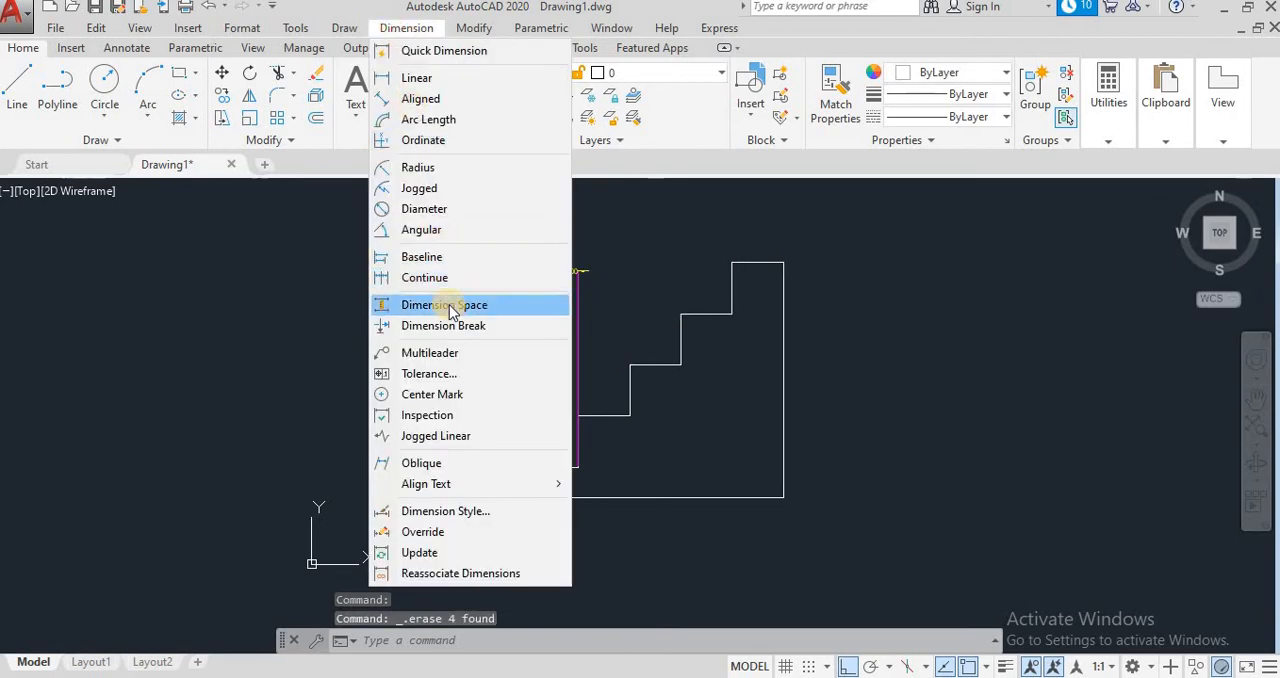
click(425, 278)
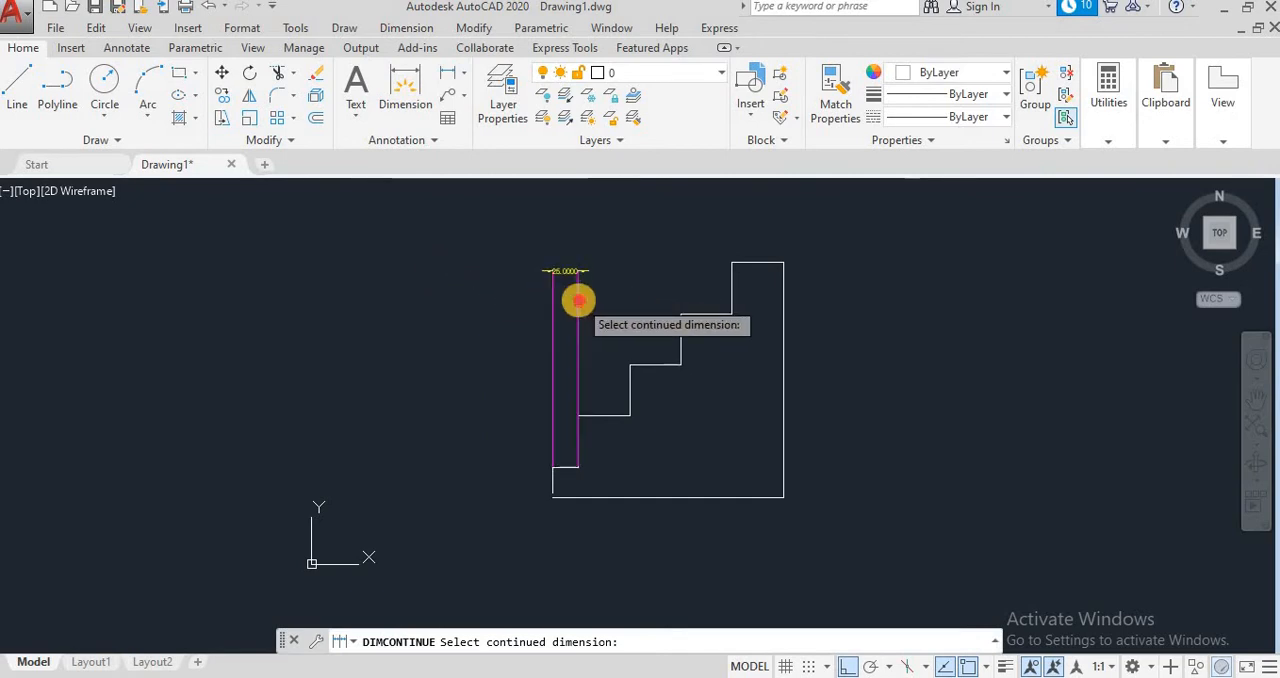
click(577, 294)
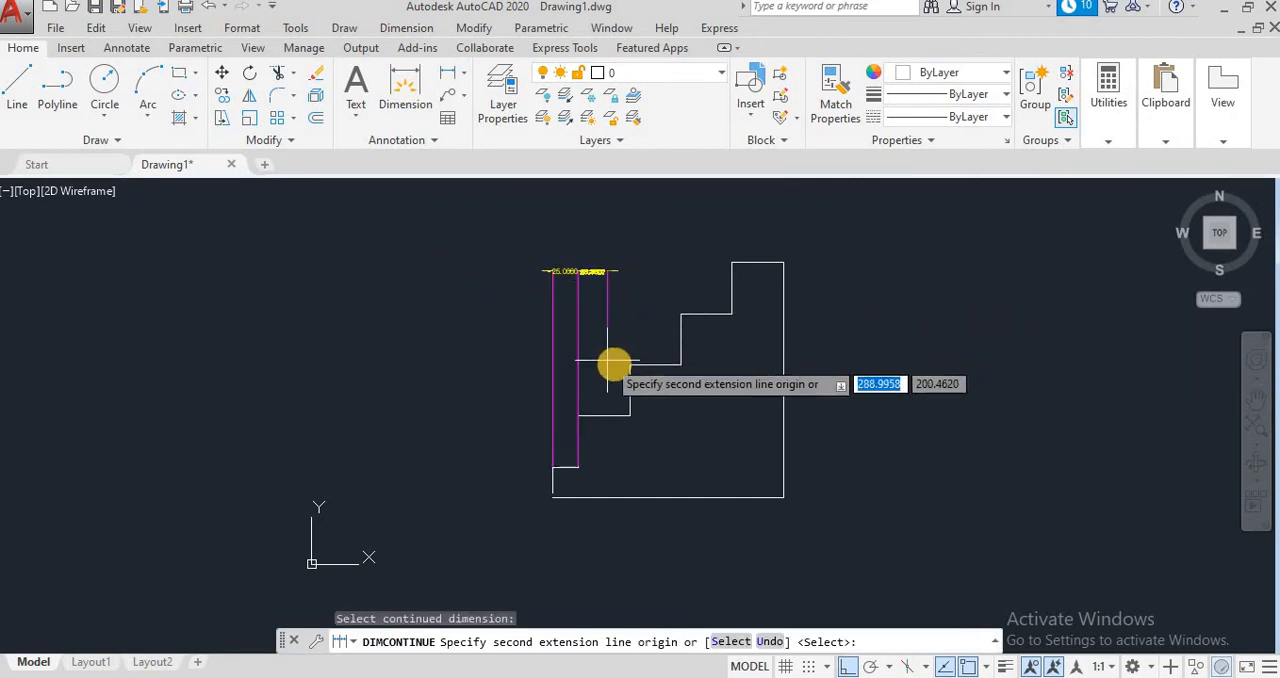
key(Escape)
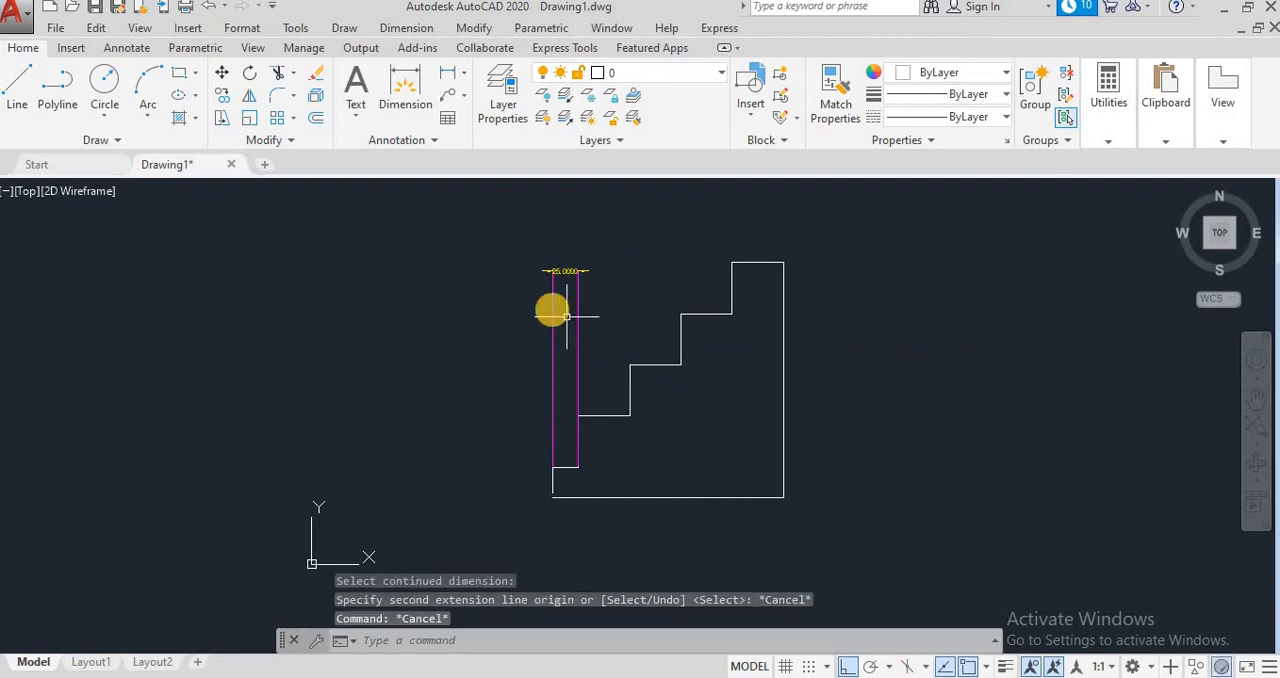
Step: Erase the linear dimension above the lowest tread
click(580, 318)
click(534, 309)
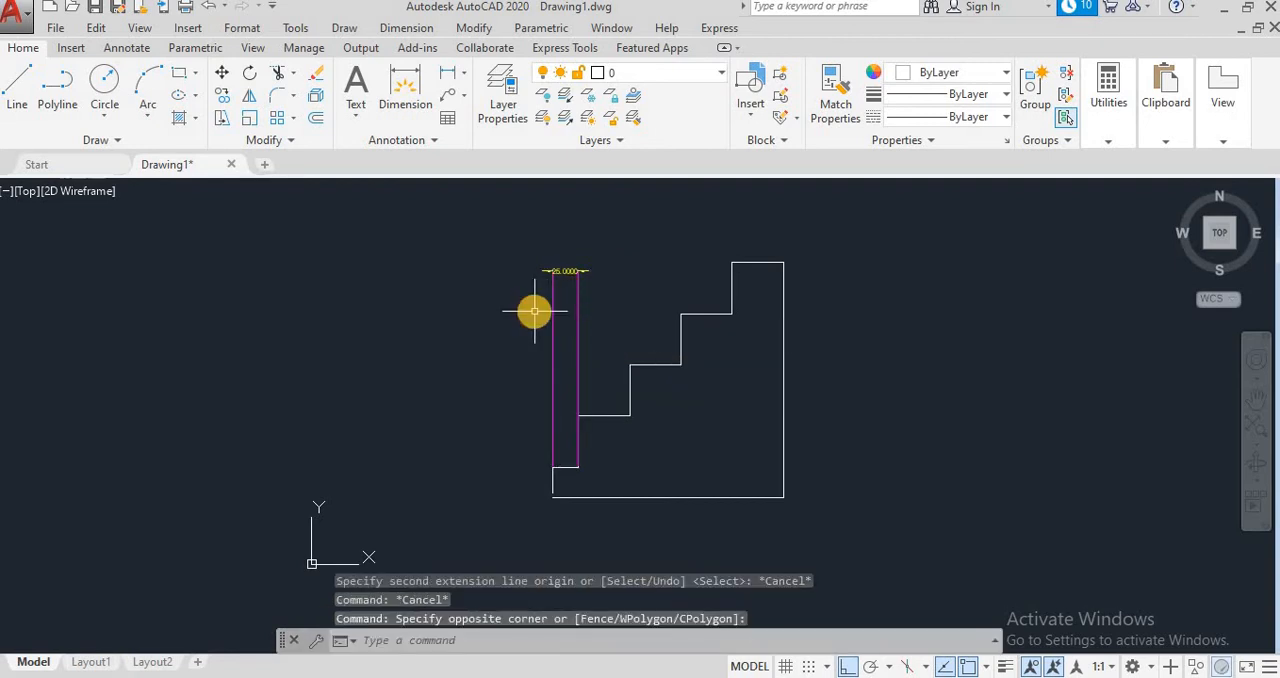
click(560, 309)
click(530, 311)
key(Delete)
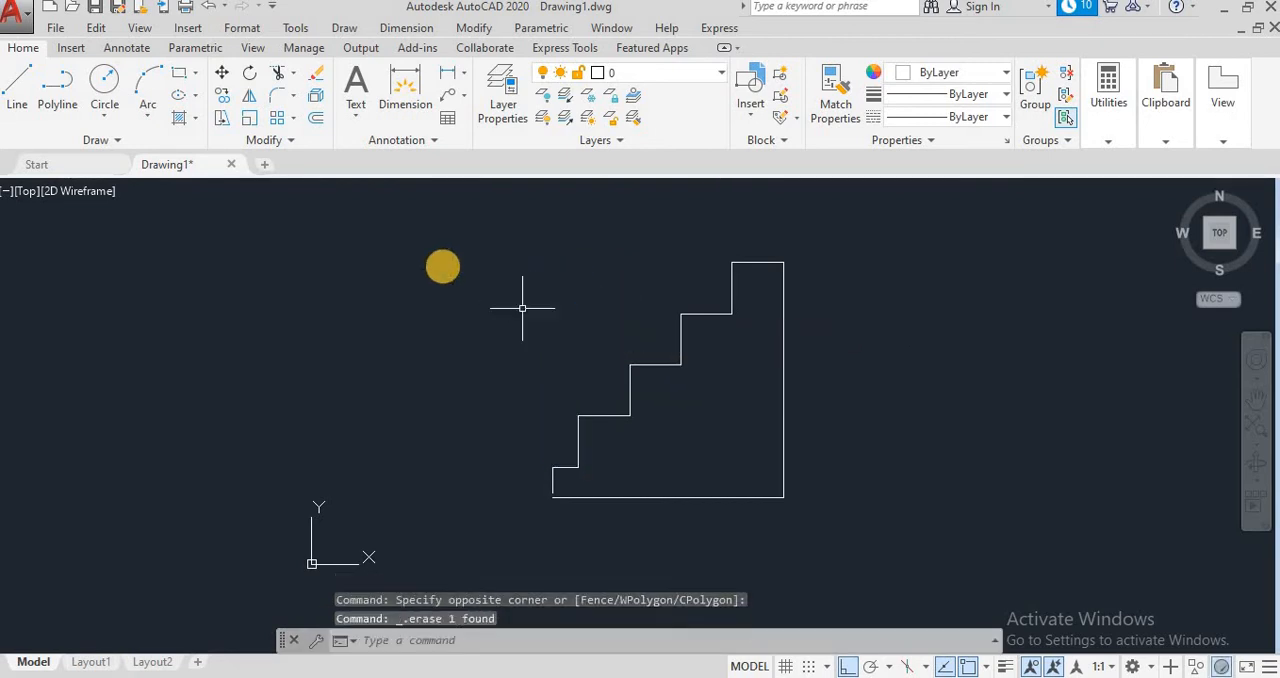
Step: Add a linear dimension across the lowest tread, placing its dimension line above the top of the staircase
click(400, 28)
click(418, 78)
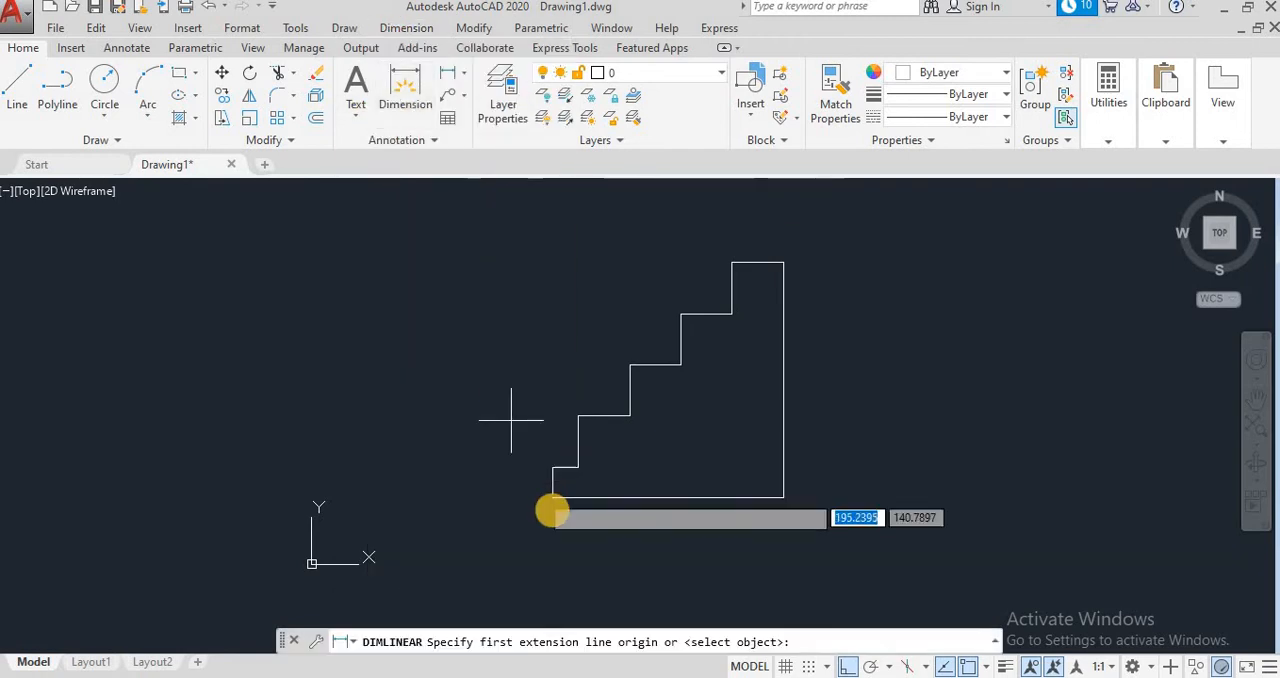
click(569, 468)
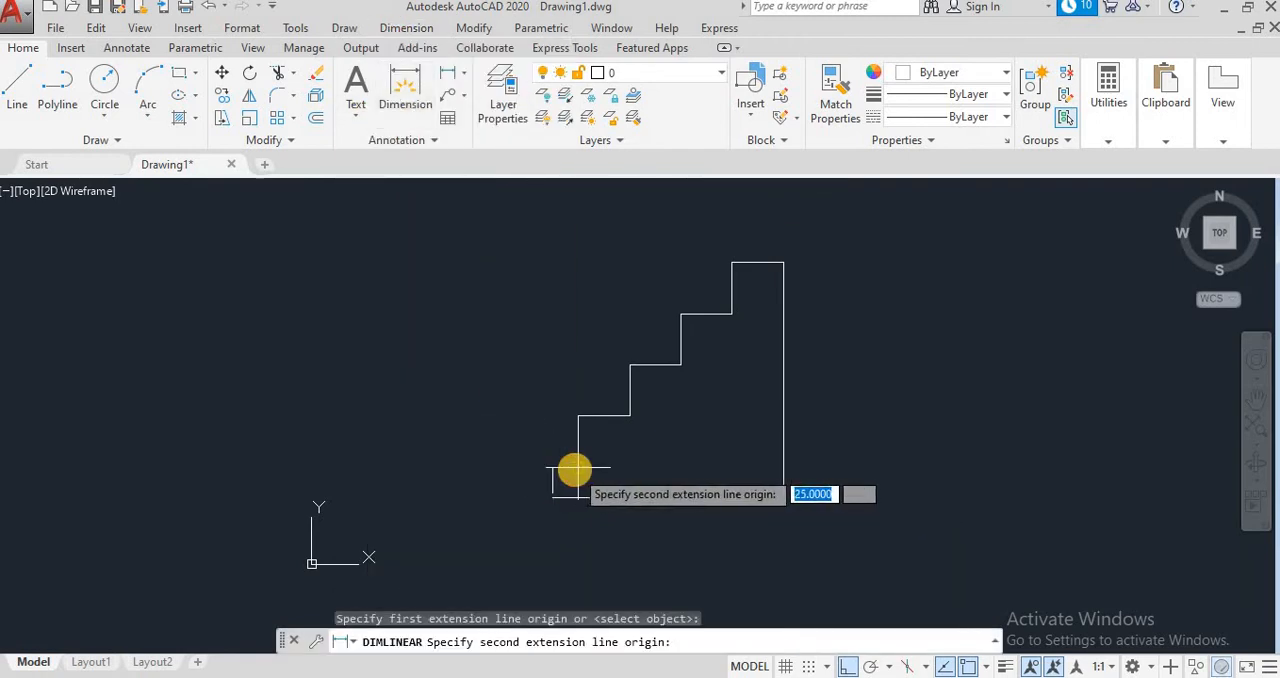
click(576, 466)
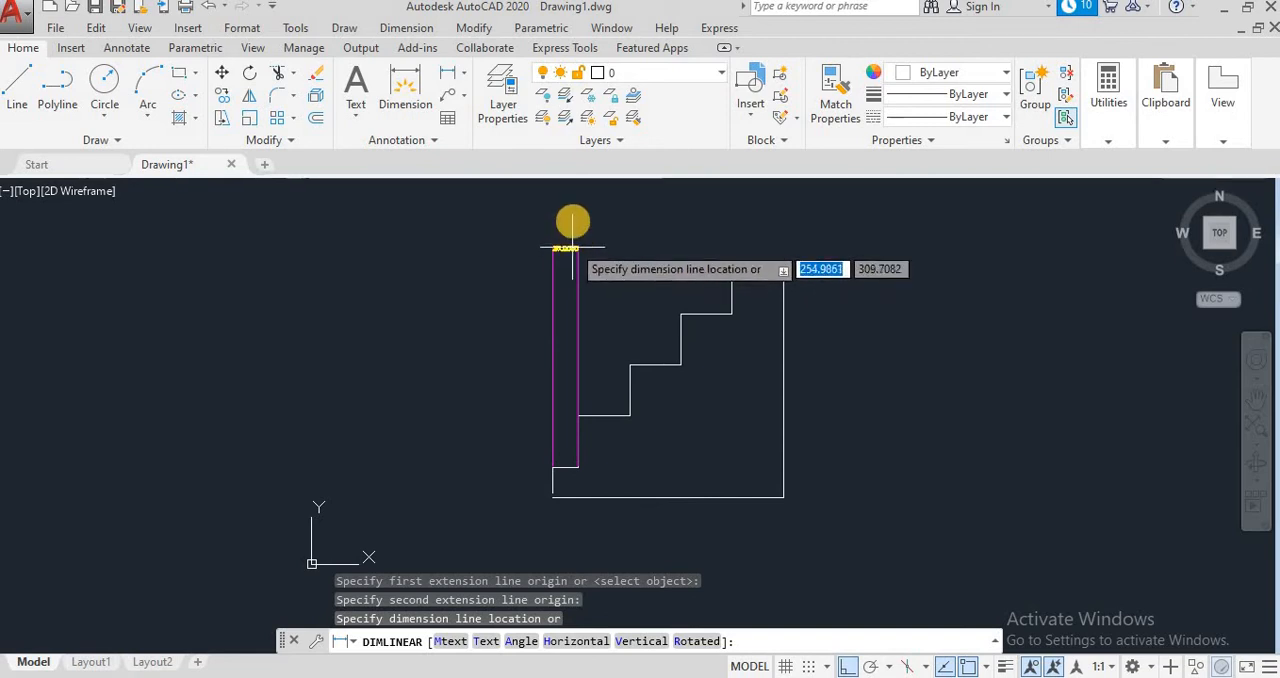
click(571, 220)
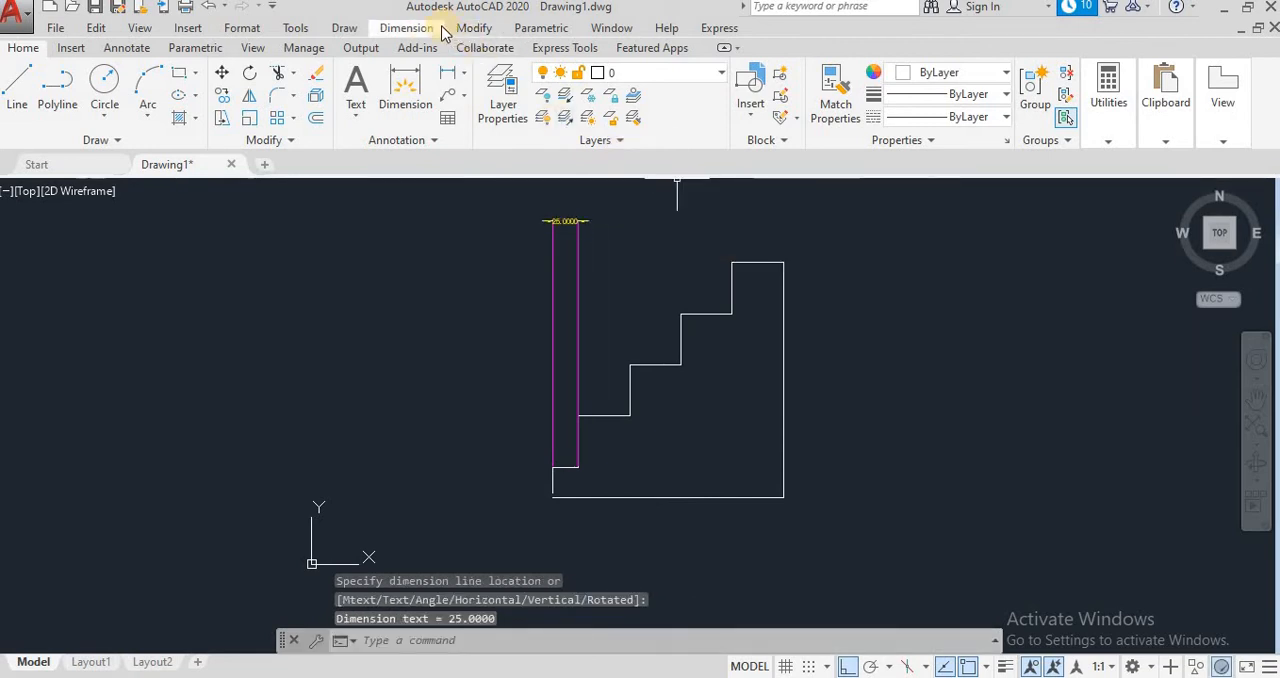
Step: Continue the lowest tread's dimension across the four remaining treads up to the staircase's upper right corner with continued dimensions
click(420, 28)
click(455, 280)
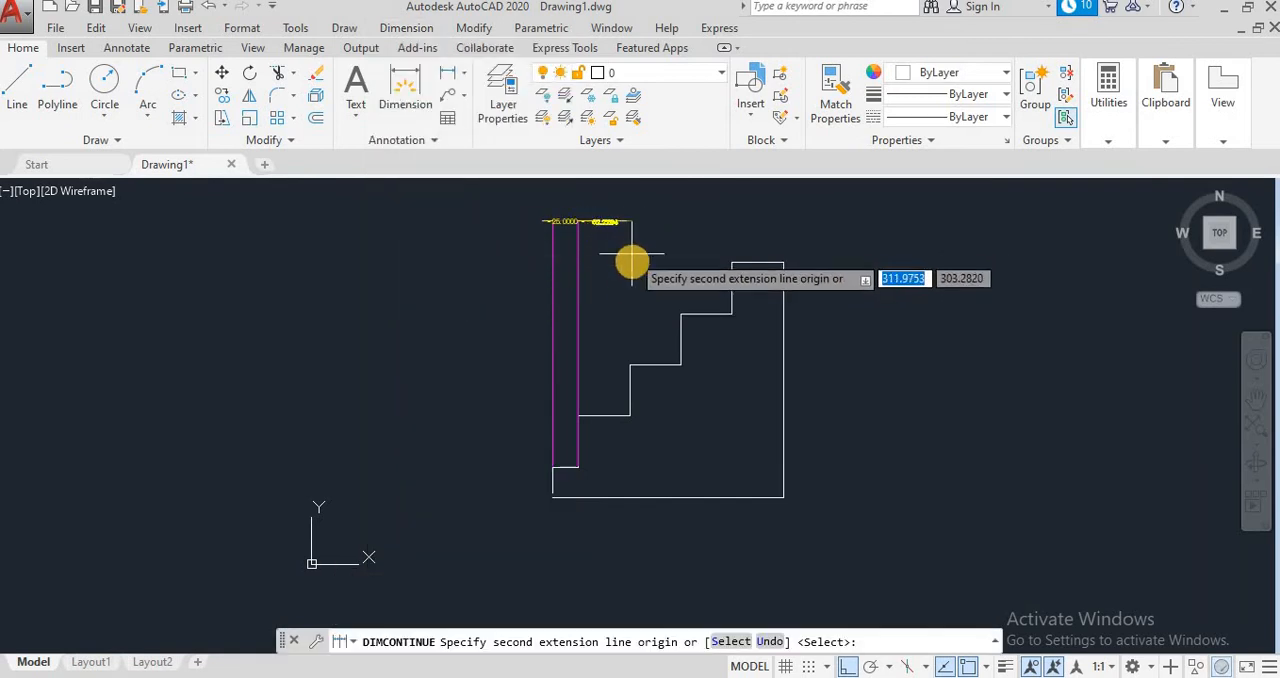
scroll(629, 295, up, 3)
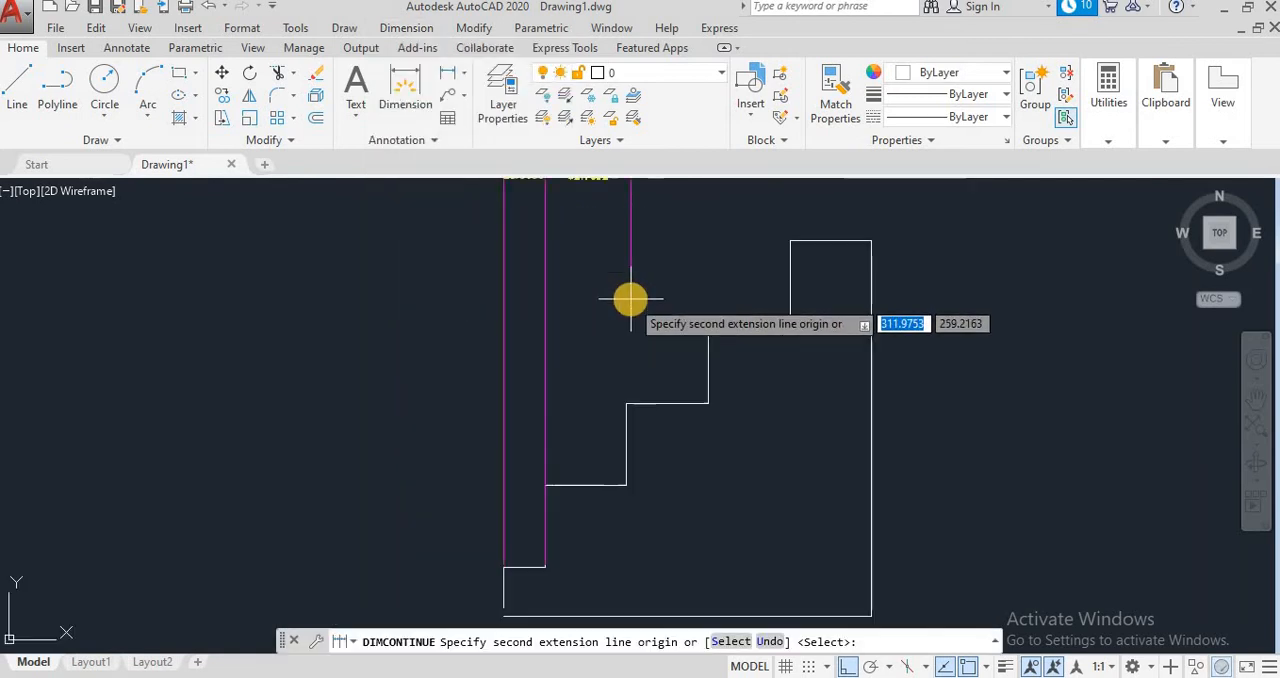
click(1253, 400)
mouse_move(966, 366)
mouse_down()
mouse_move(926, 526)
mouse_move(874, 511)
mouse_up()
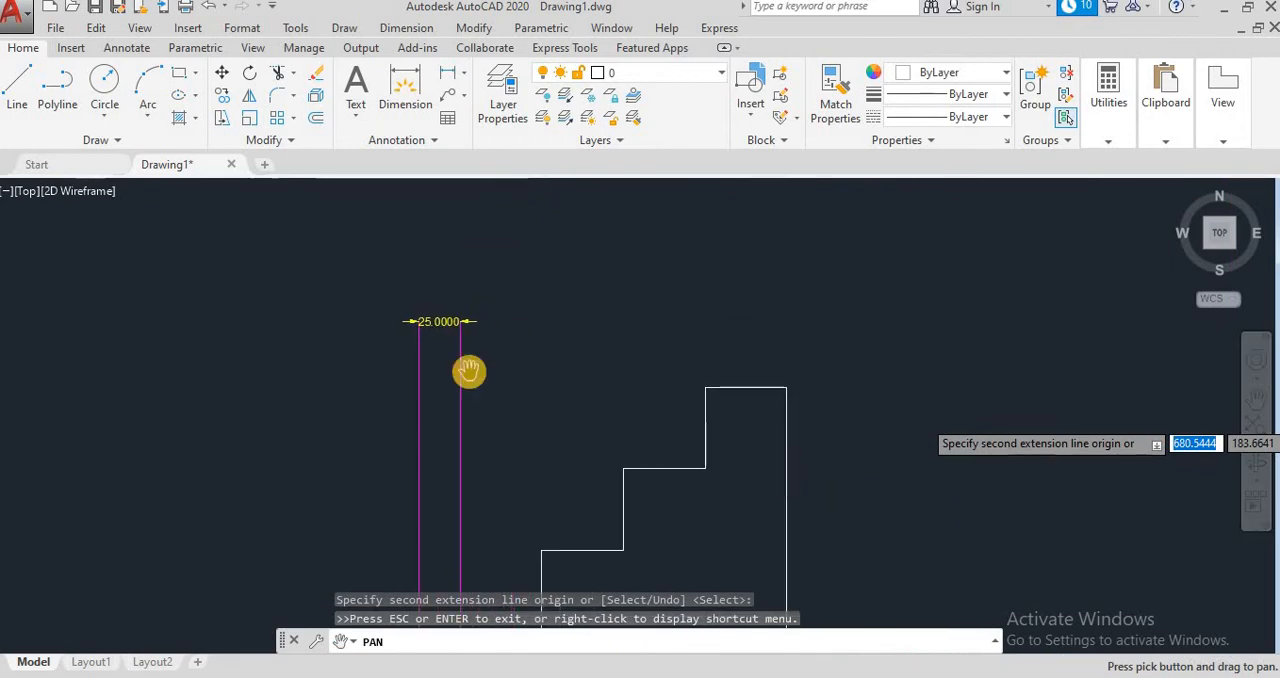
key(Escape)
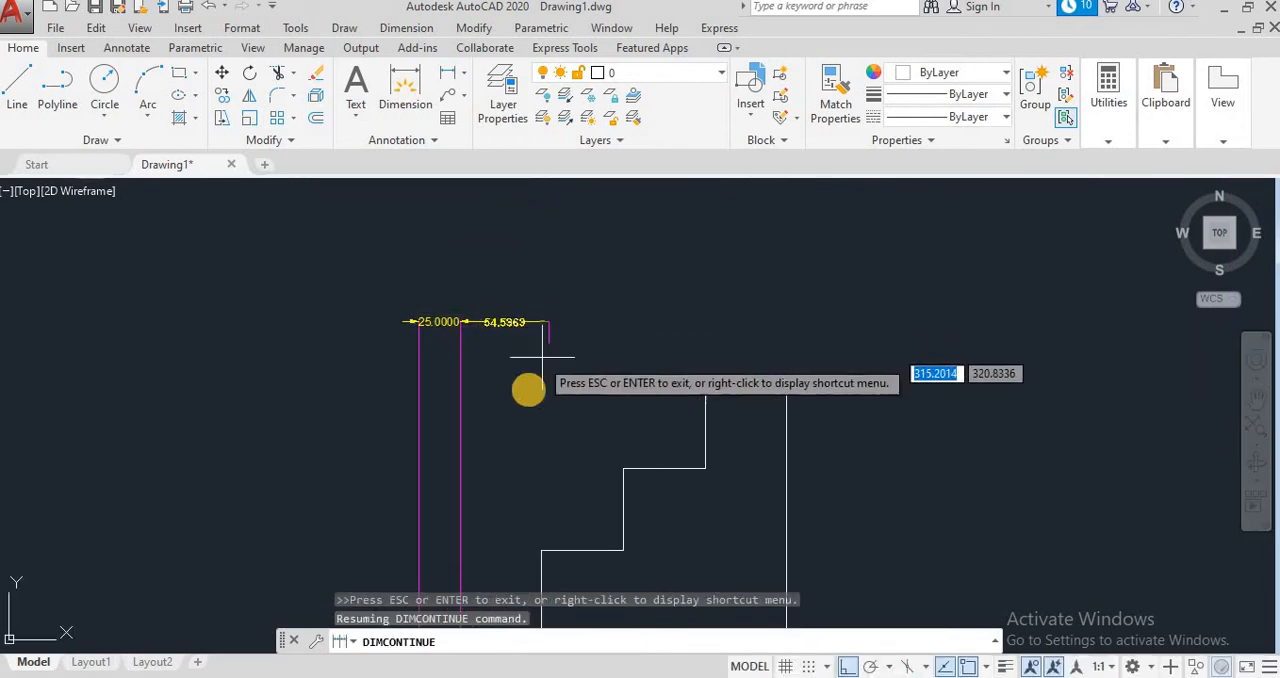
click(541, 549)
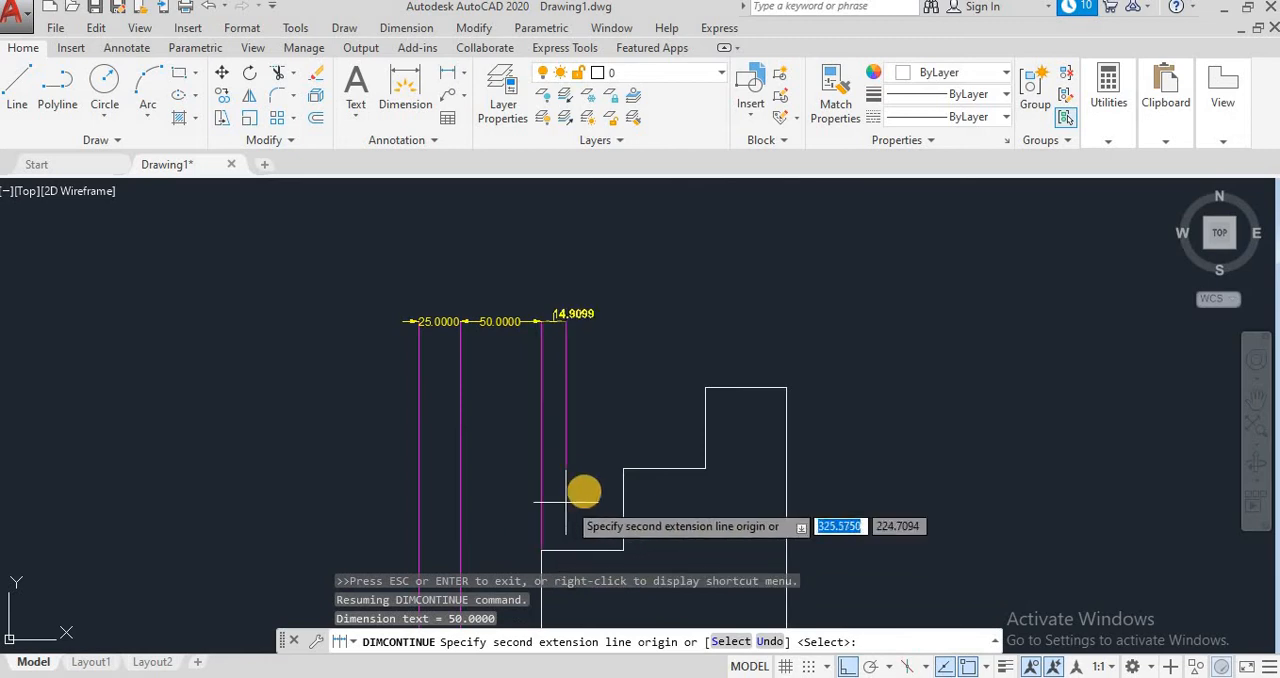
click(624, 465)
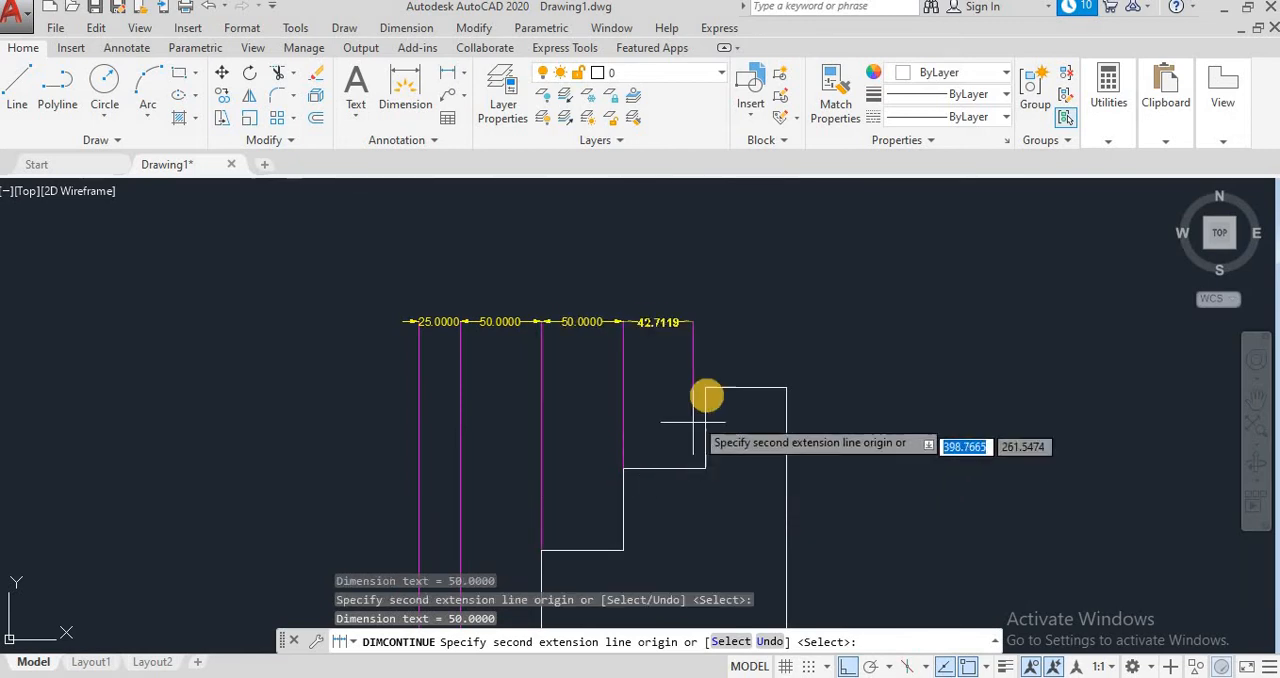
click(705, 386)
click(787, 385)
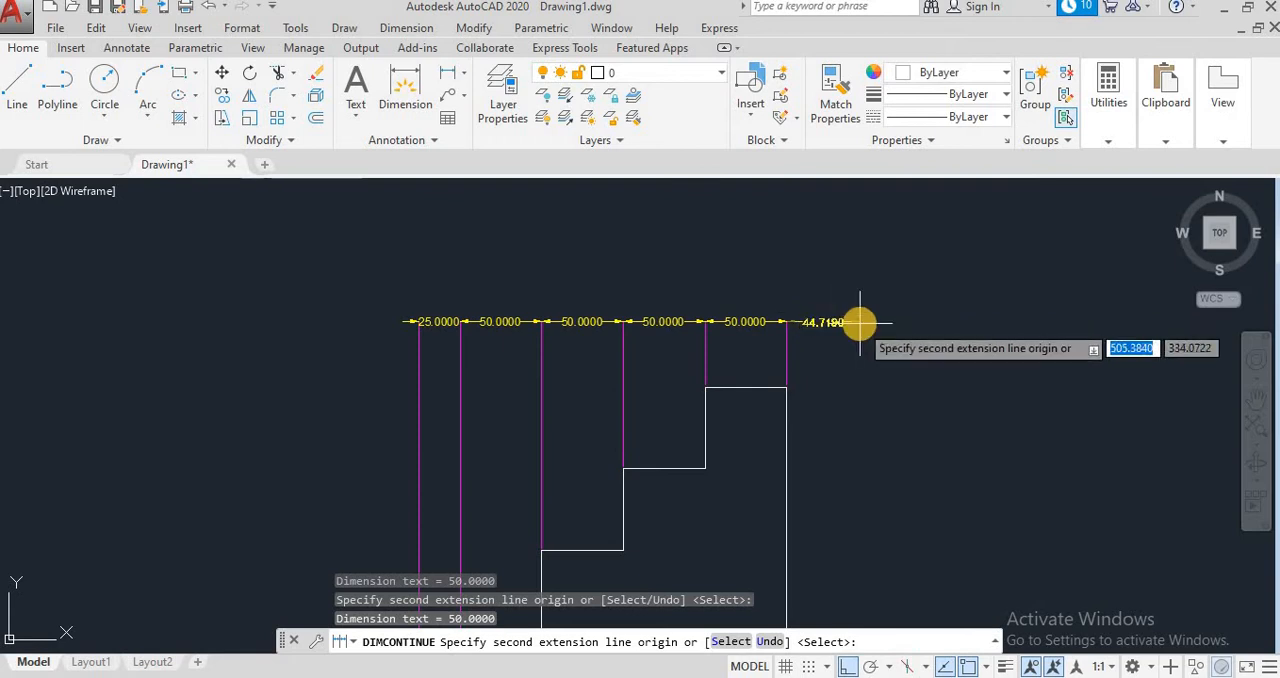
key(Escape)
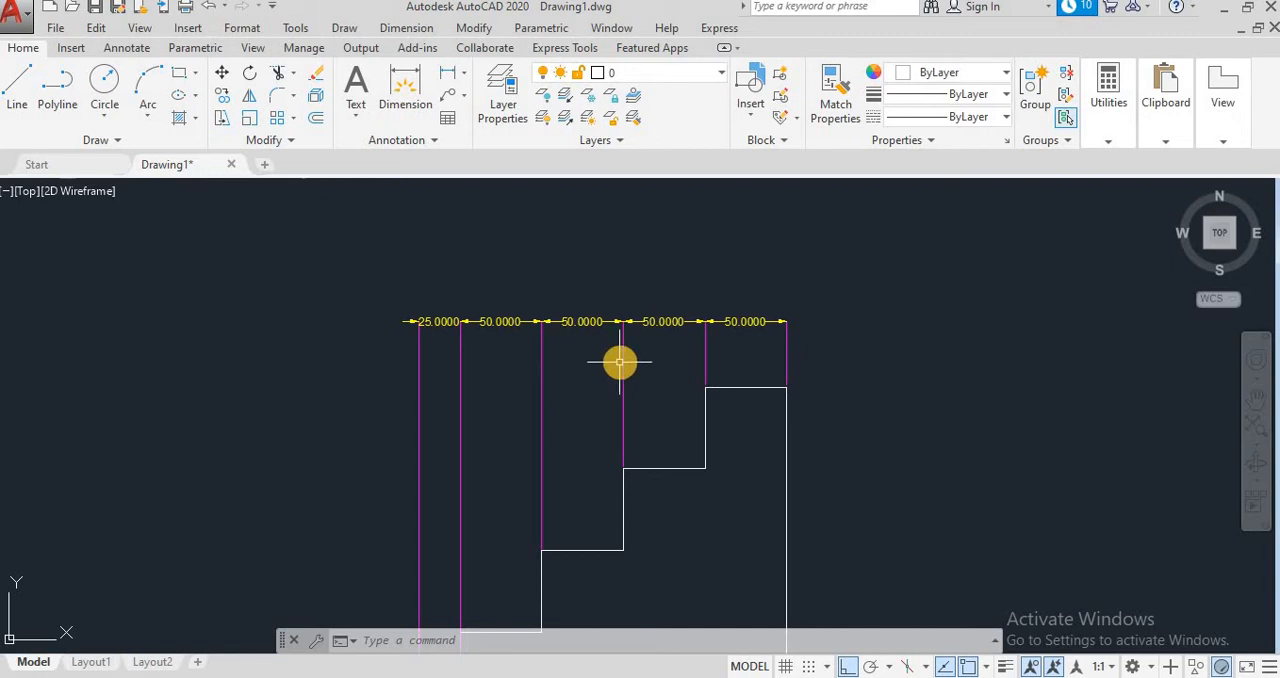
Step: Erase the continued dimensions above the third and fourth treads
click(649, 321)
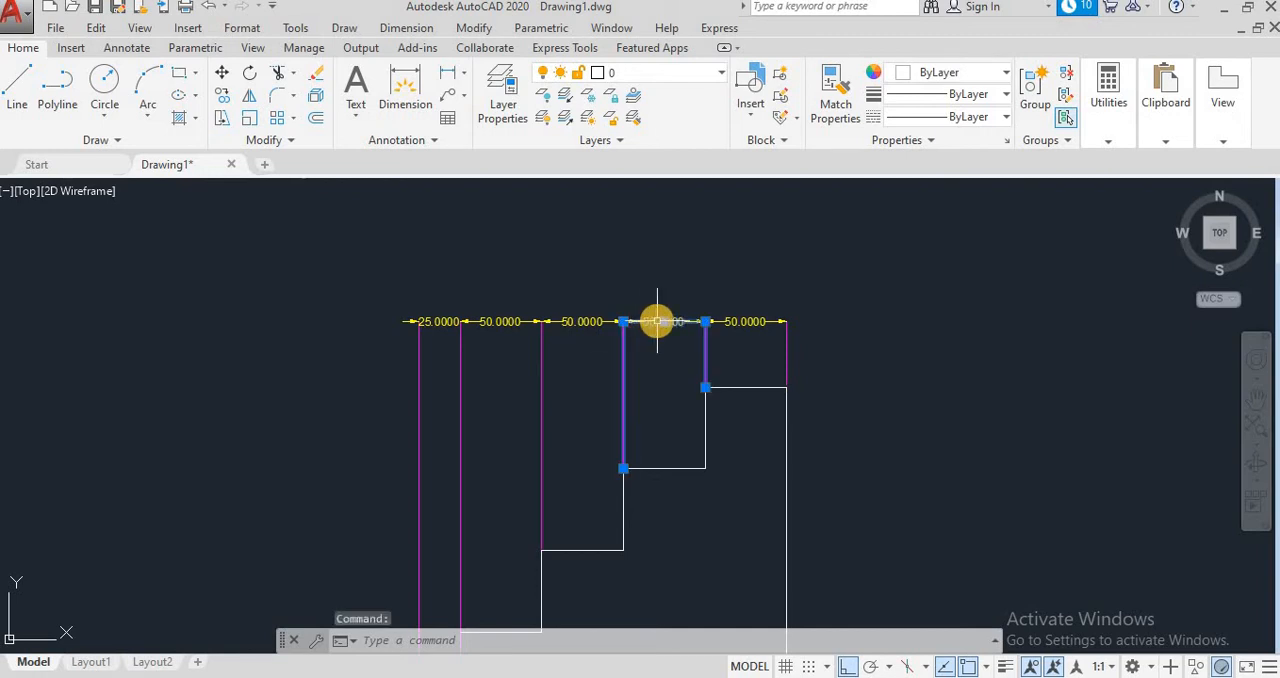
key(Delete)
click(582, 321)
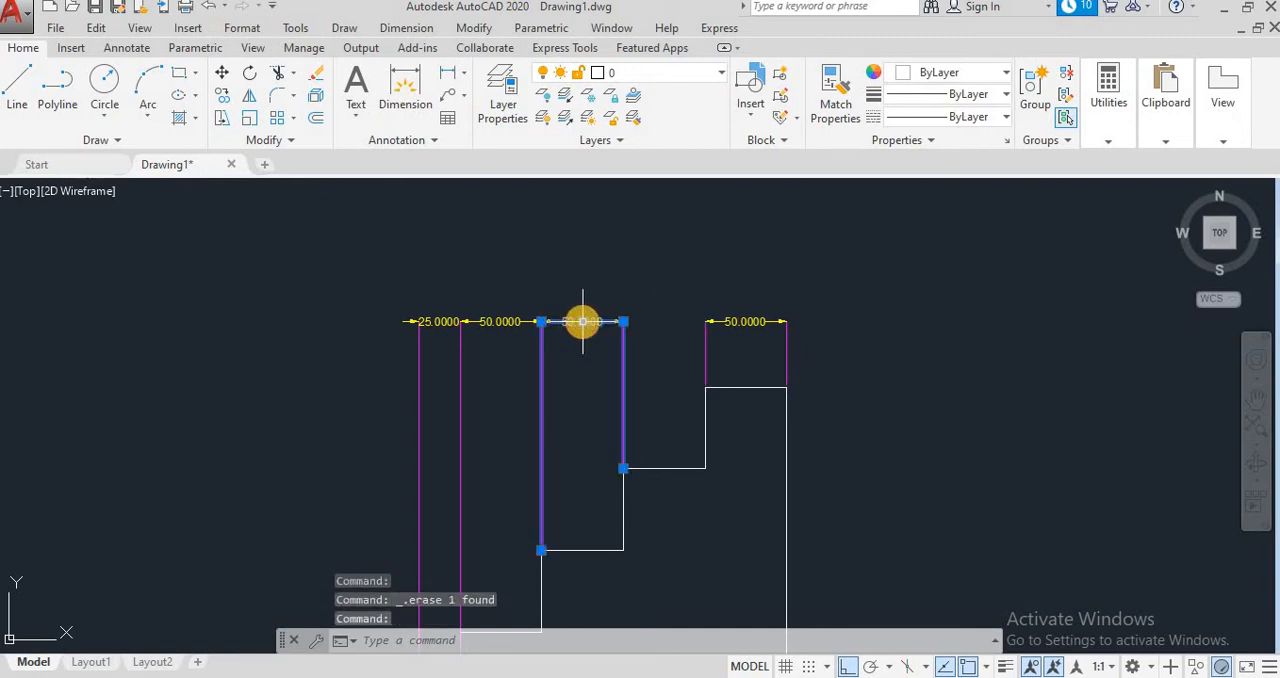
mouse_move(584, 326)
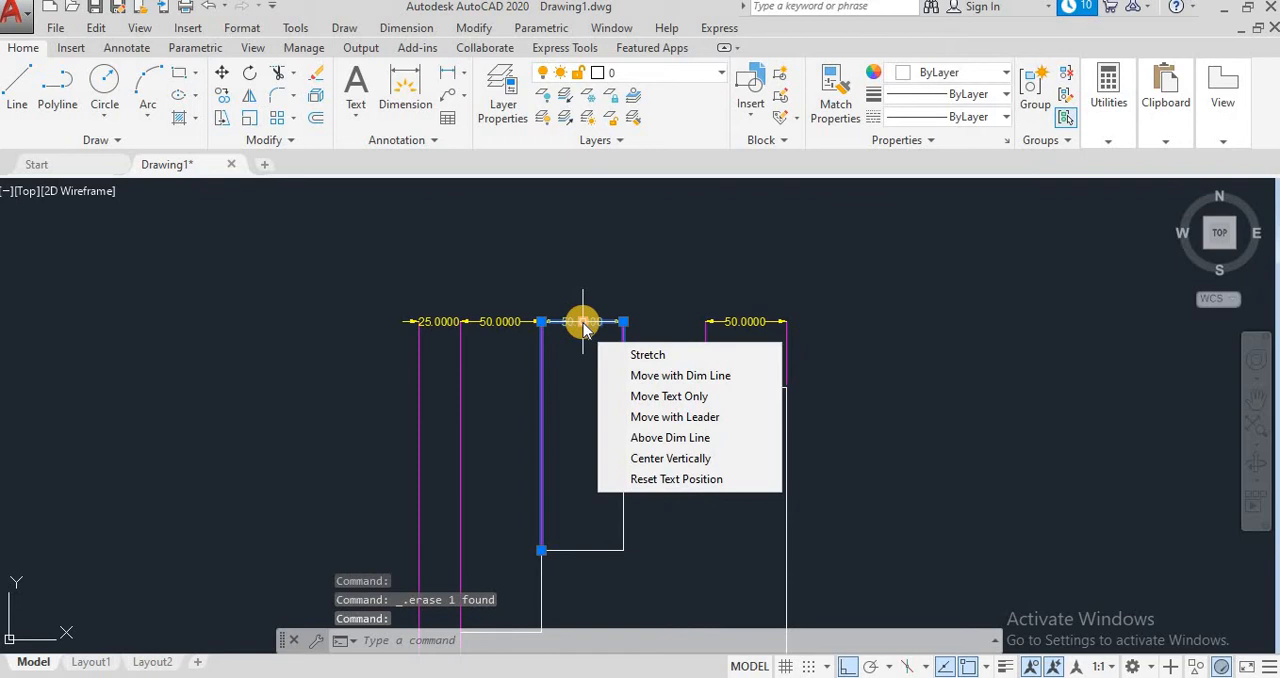
key(Delete)
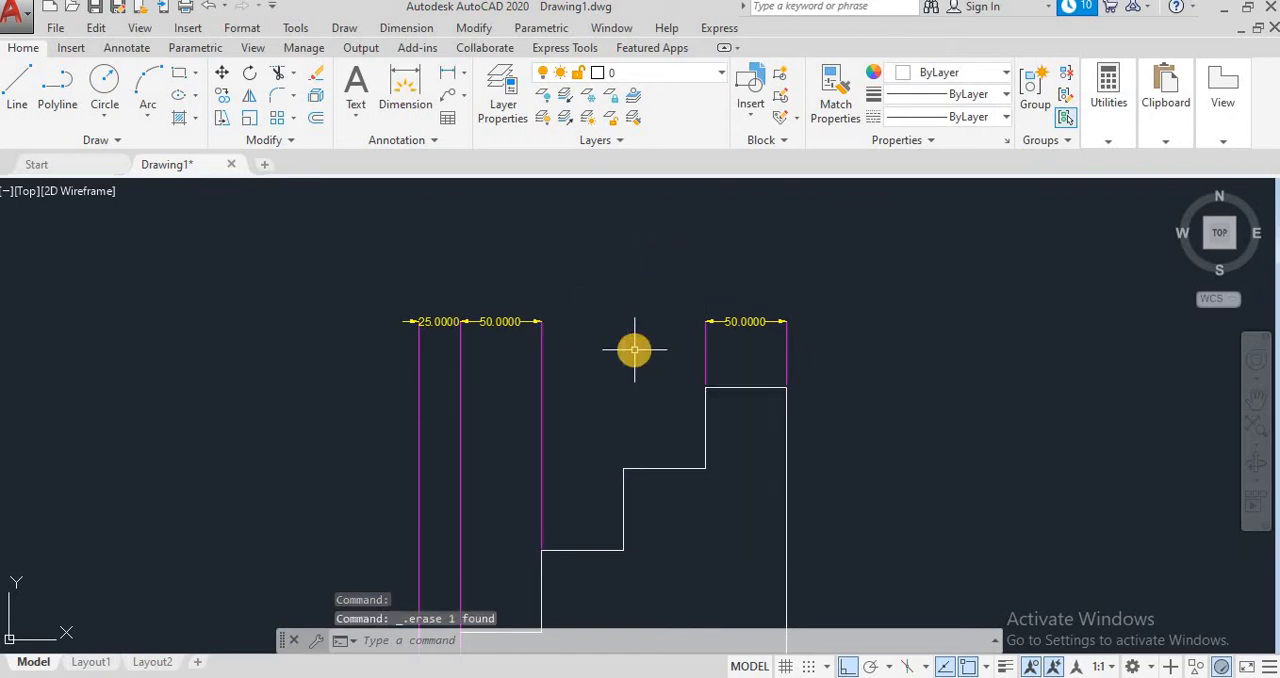
Step: Add a linear dimension from the third tread's left corner to the staircase's upper right corner, placed just below the top tread's dimension
click(406, 28)
click(414, 78)
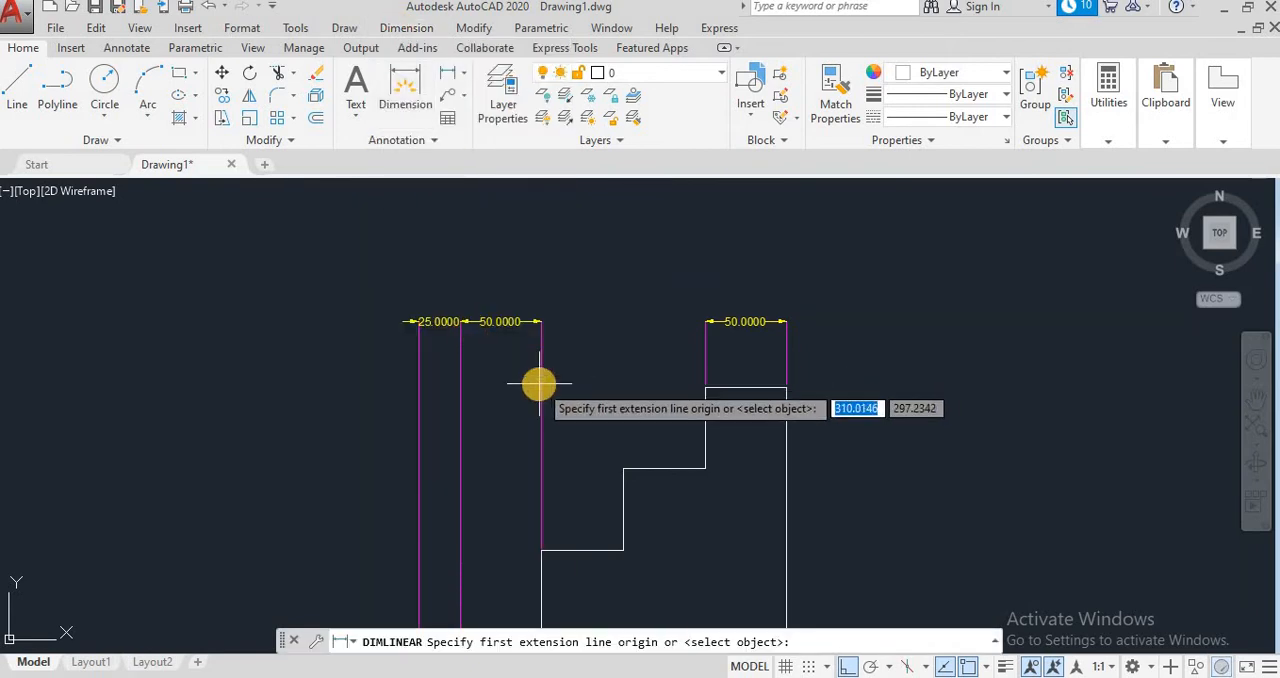
click(541, 550)
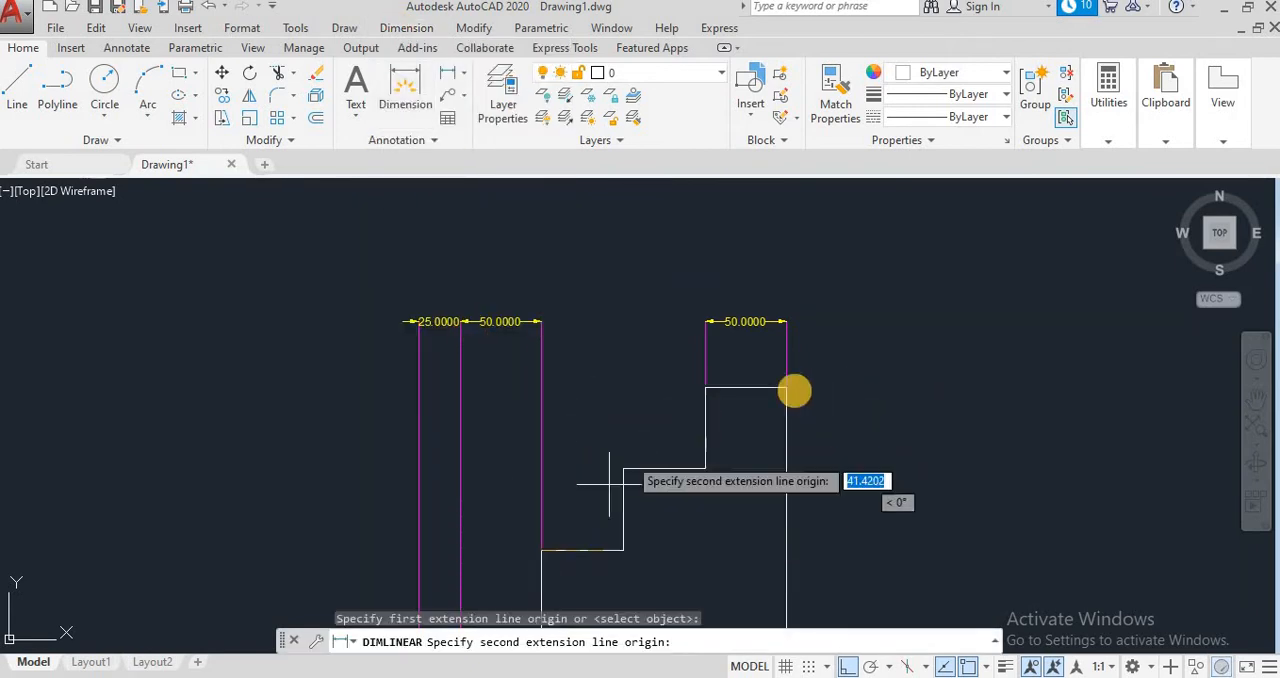
click(787, 388)
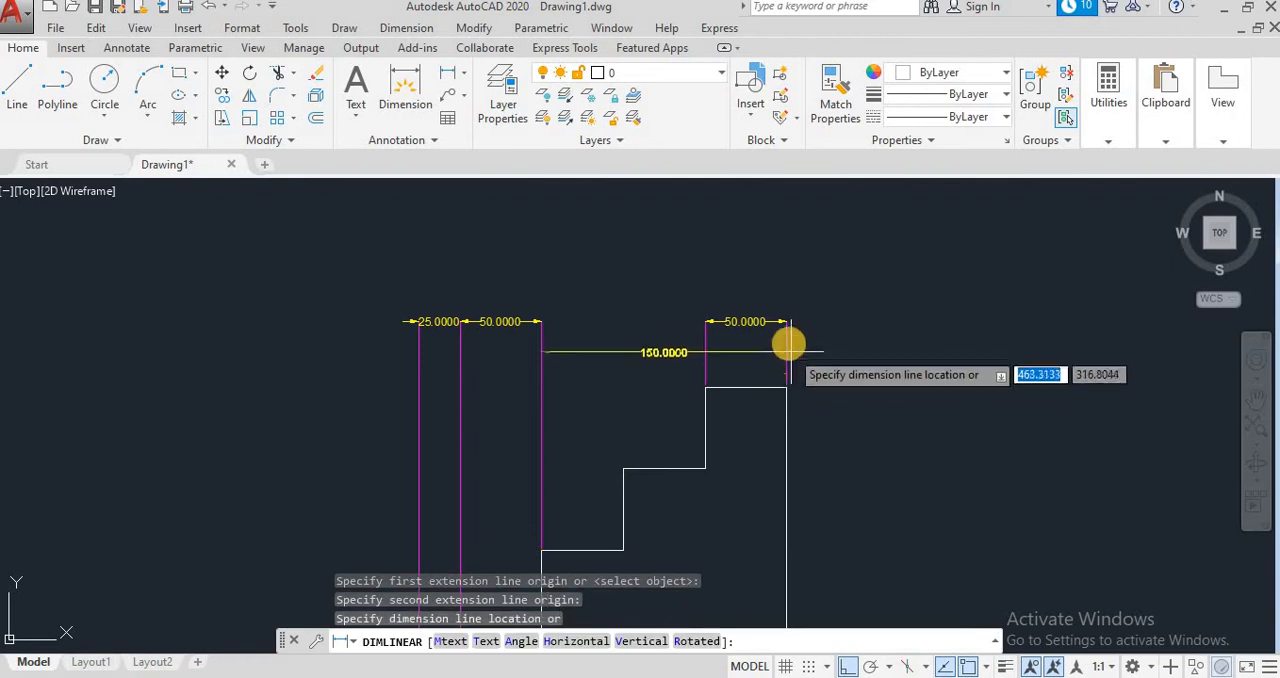
click(779, 358)
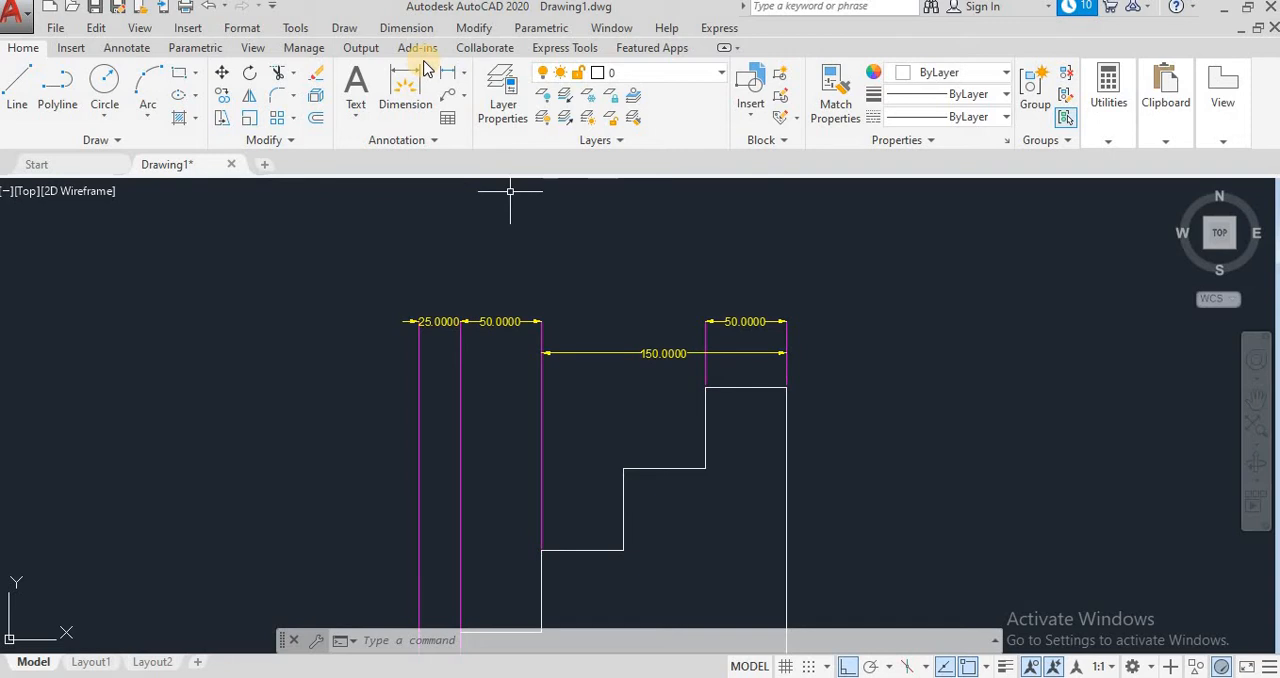
Step: Try a manual Dimension Break on the 150 dimension where the top tread's left extension line crosses it, and undo the break
click(418, 28)
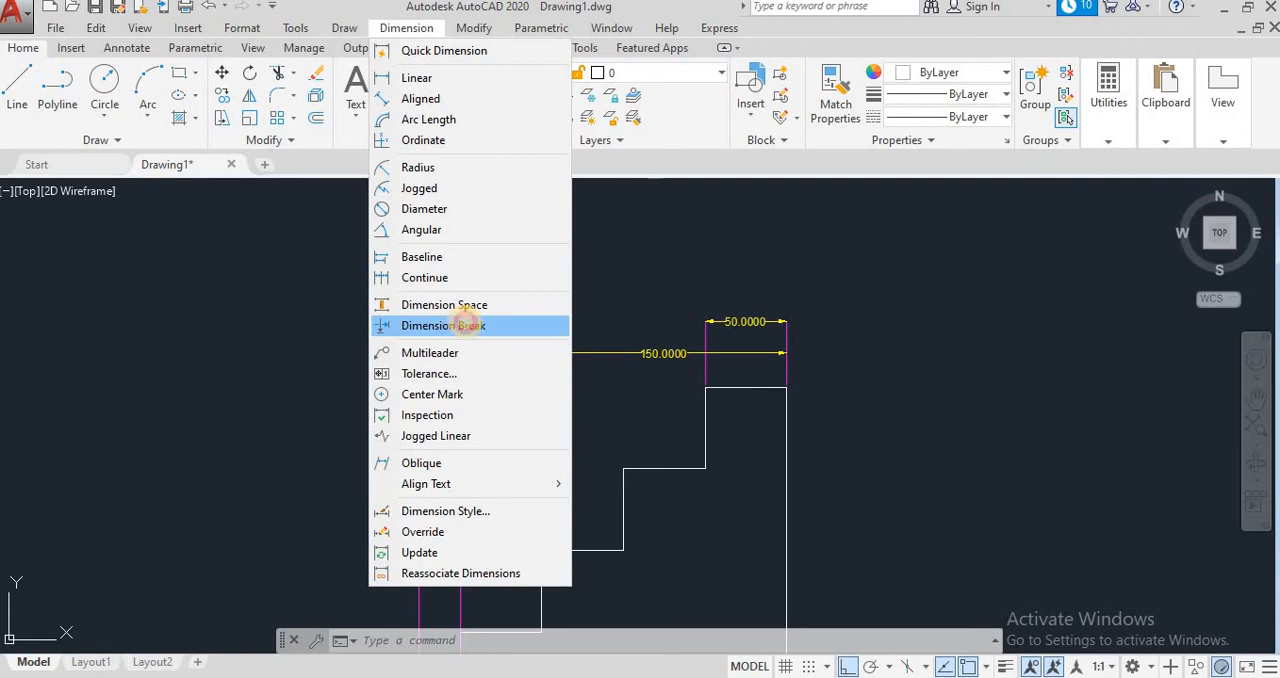
click(466, 325)
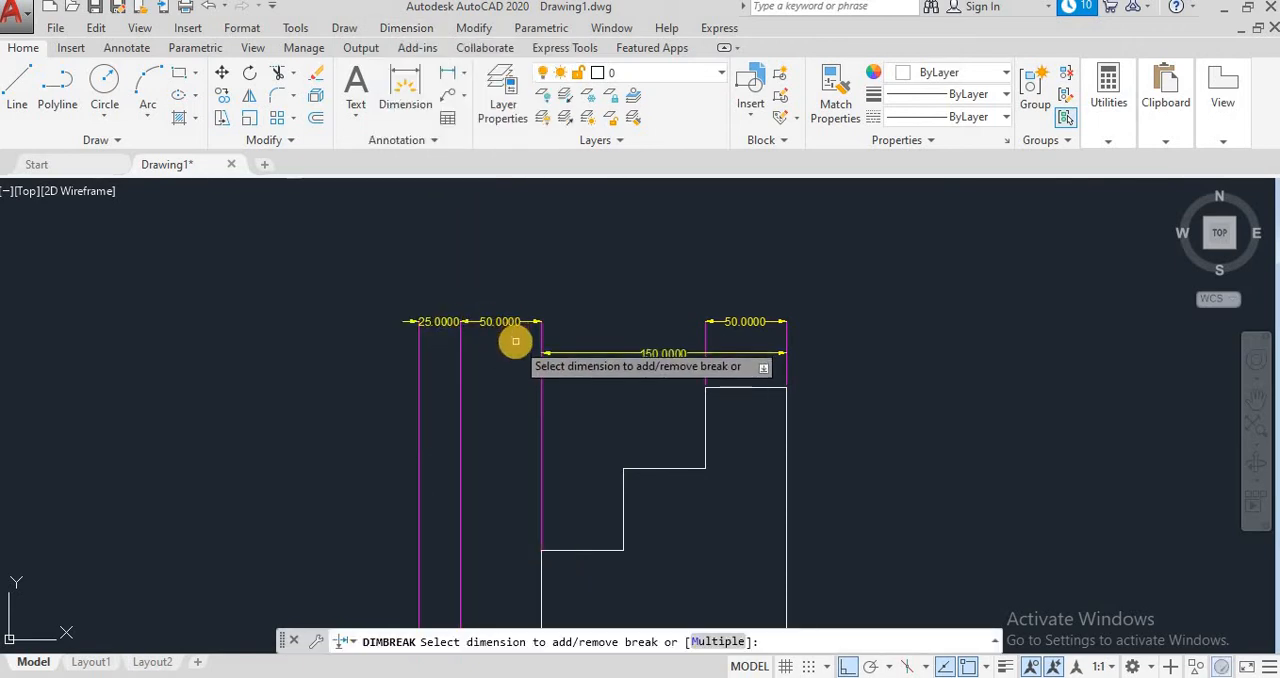
click(663, 354)
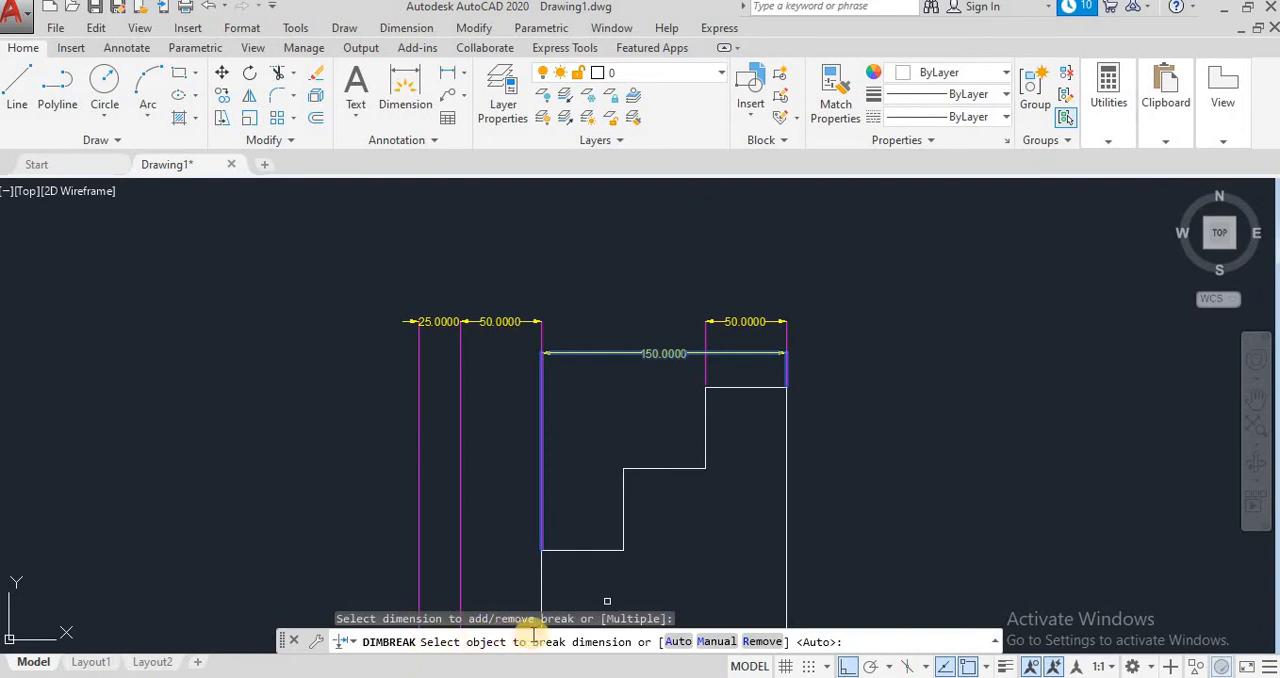
click(716, 645)
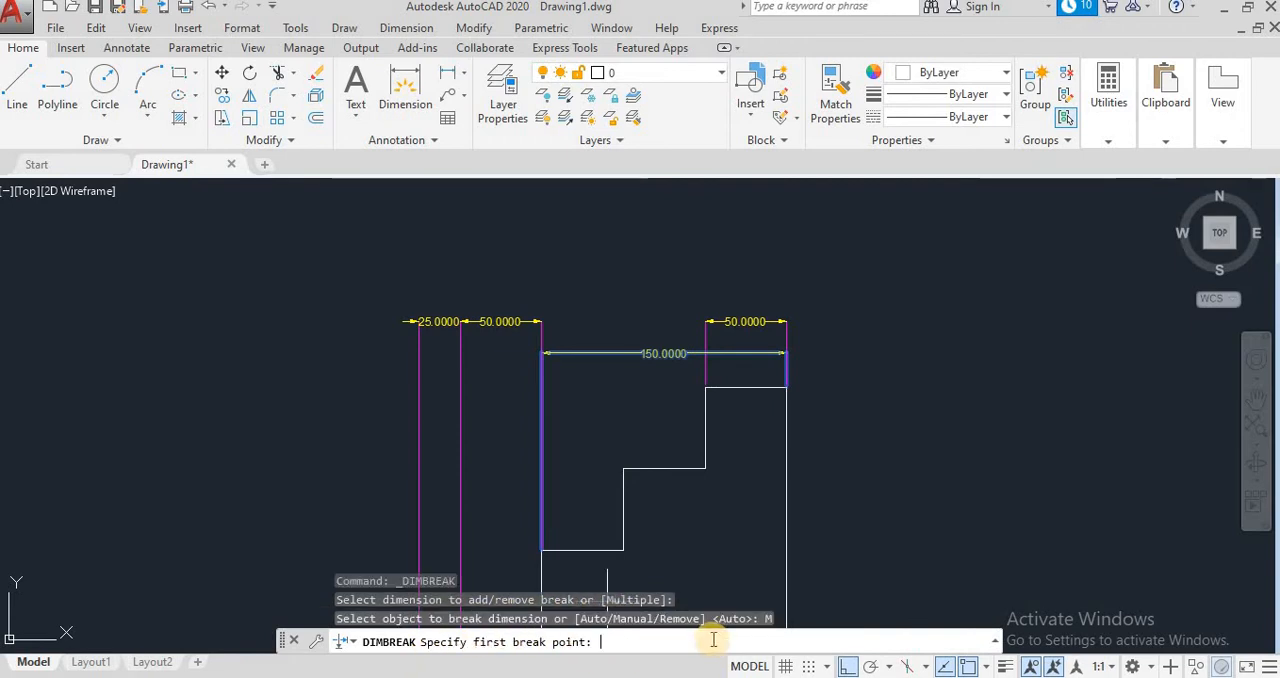
click(703, 353)
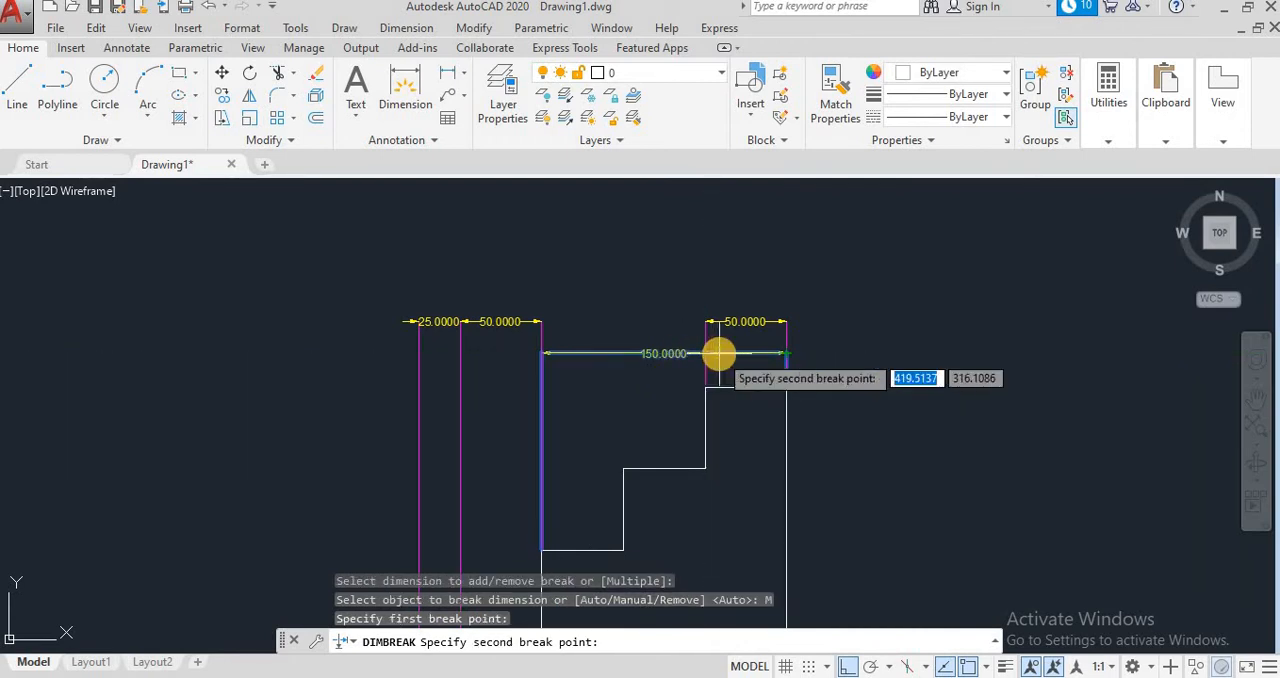
click(719, 353)
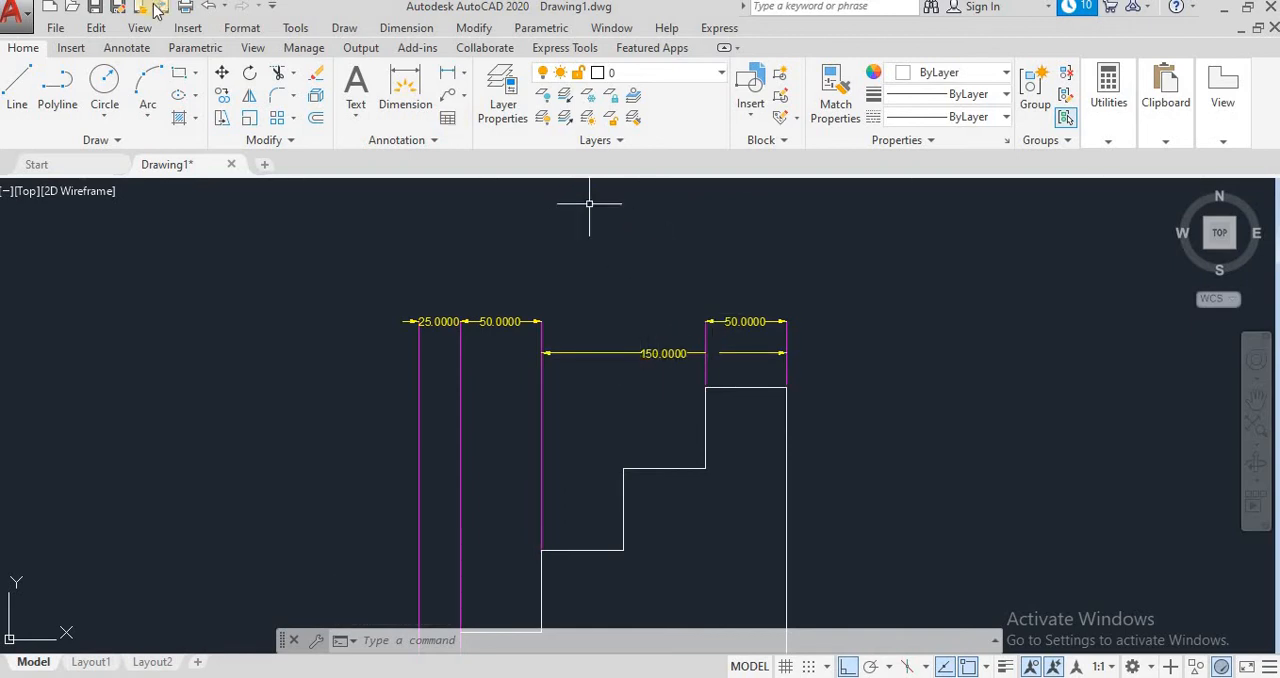
click(210, 8)
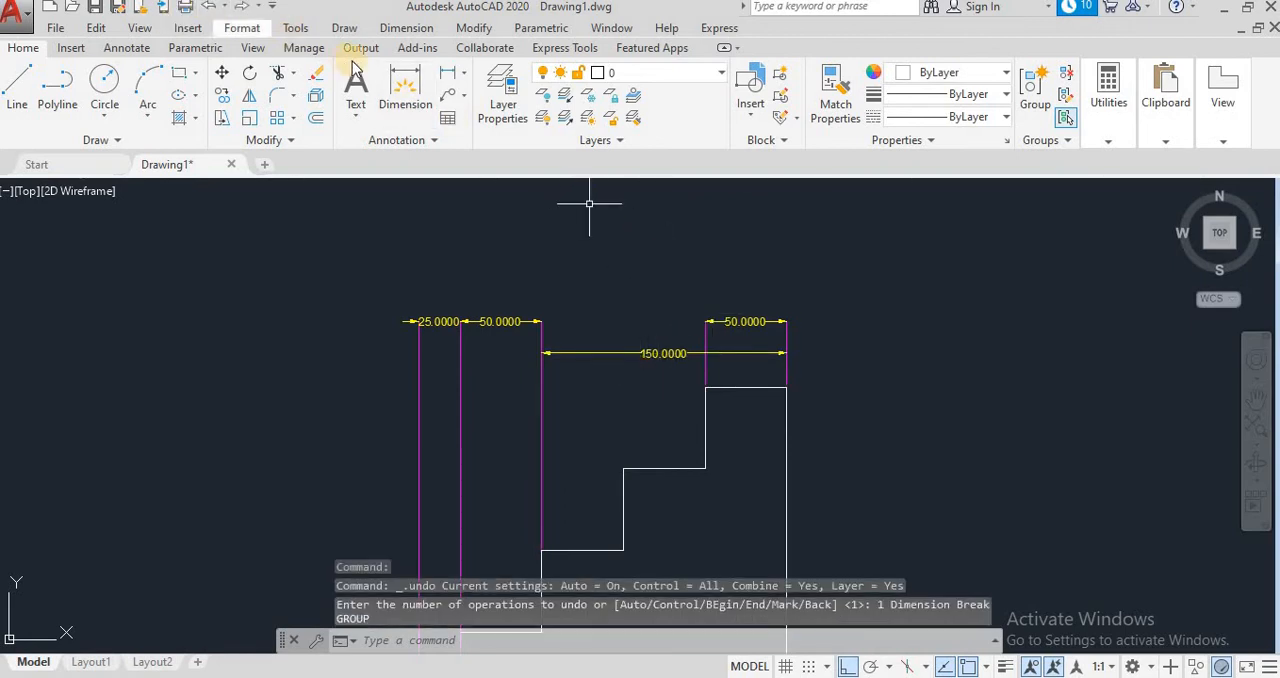
Step: Break the 150 dimension manually with Dimension Break, picking break points on both sides of the top tread's left extension line
click(415, 27)
click(428, 326)
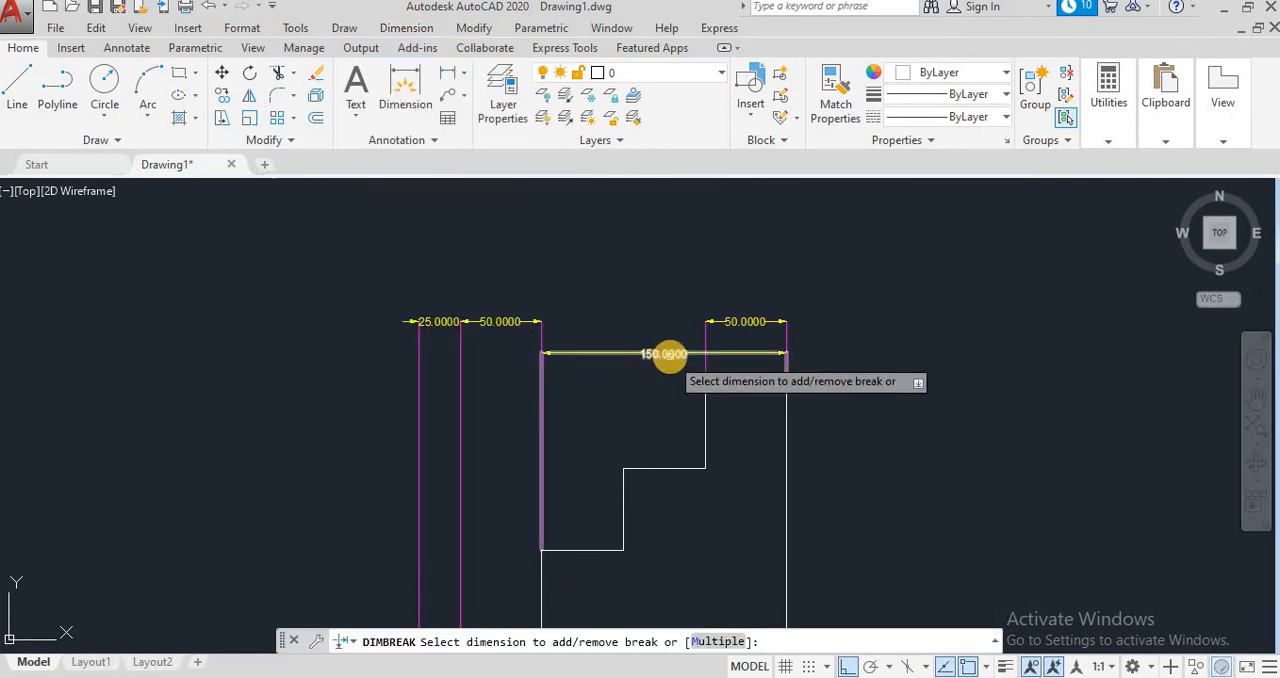
click(669, 355)
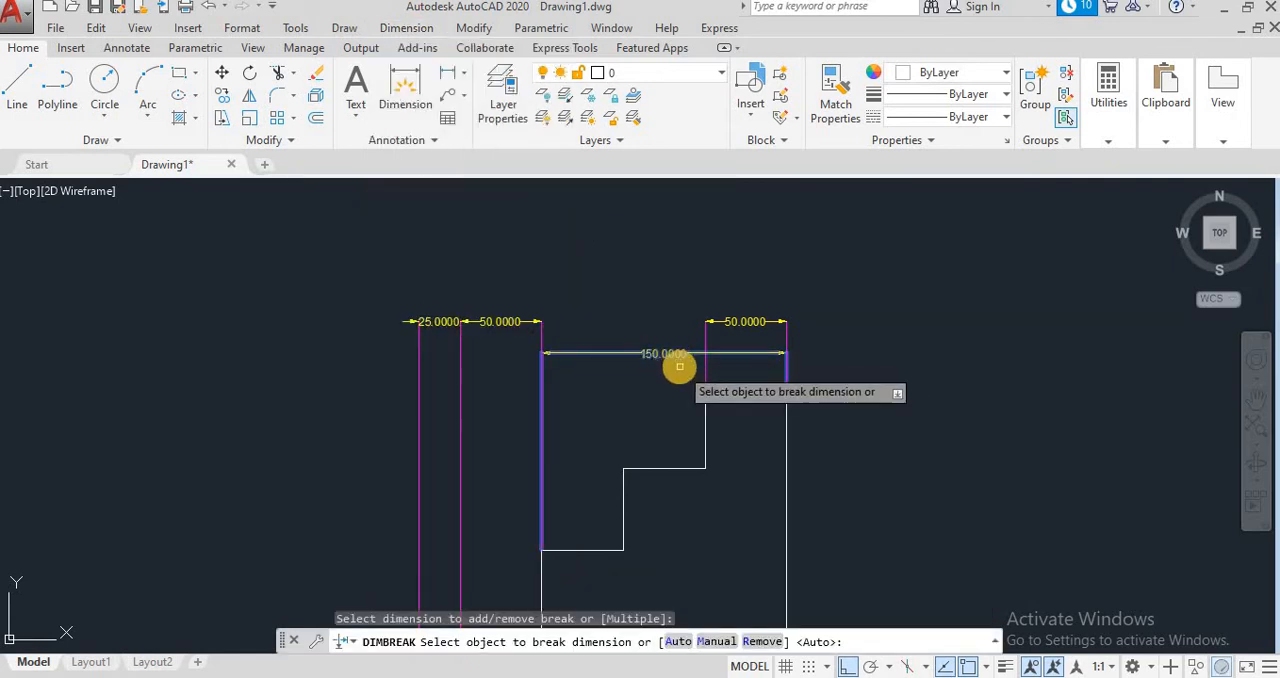
click(716, 642)
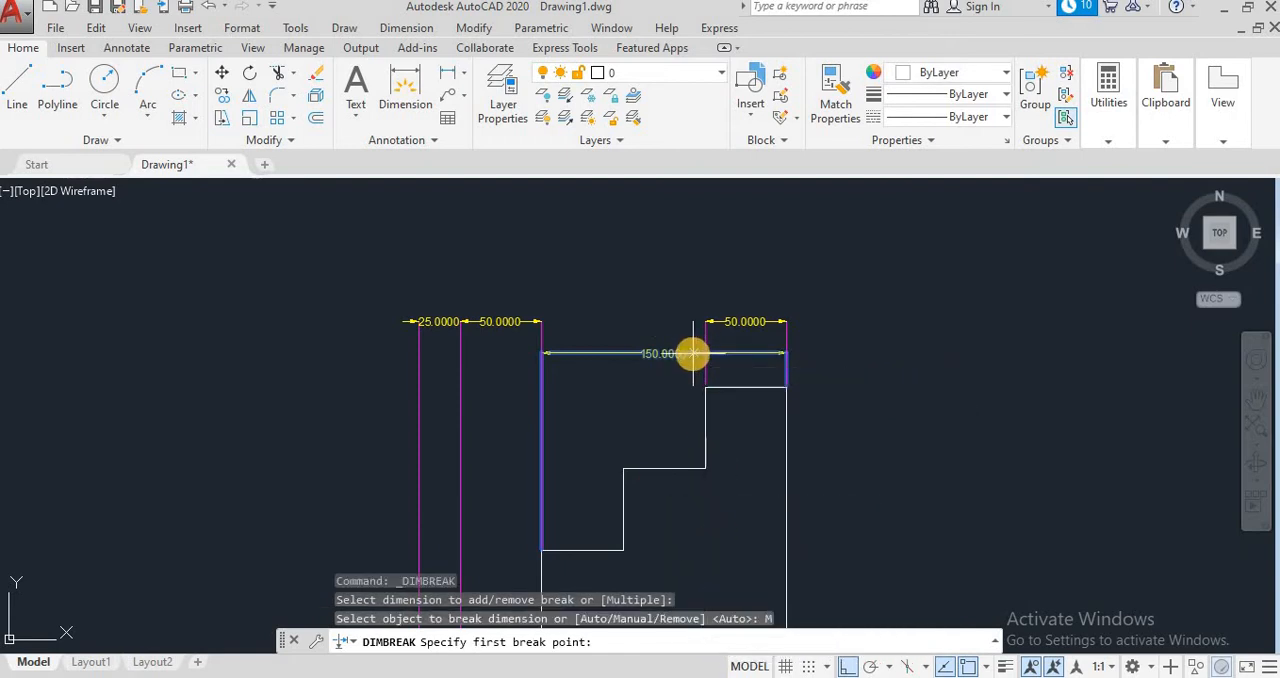
click(693, 354)
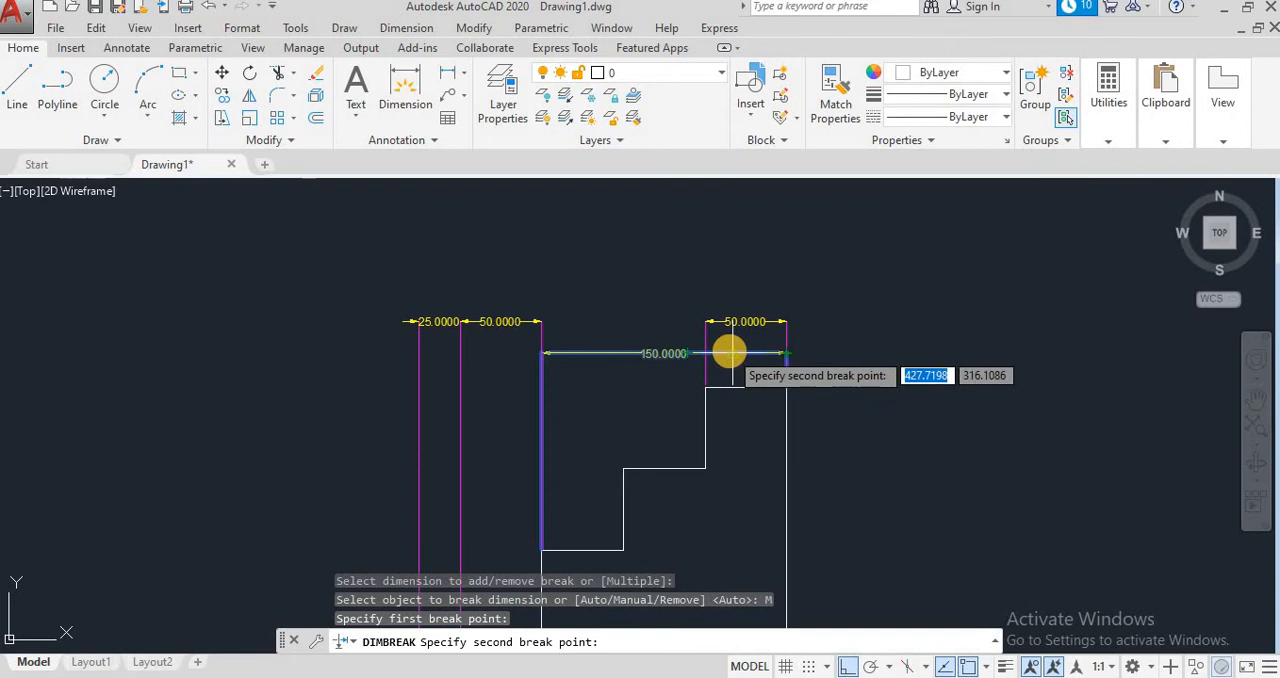
click(730, 352)
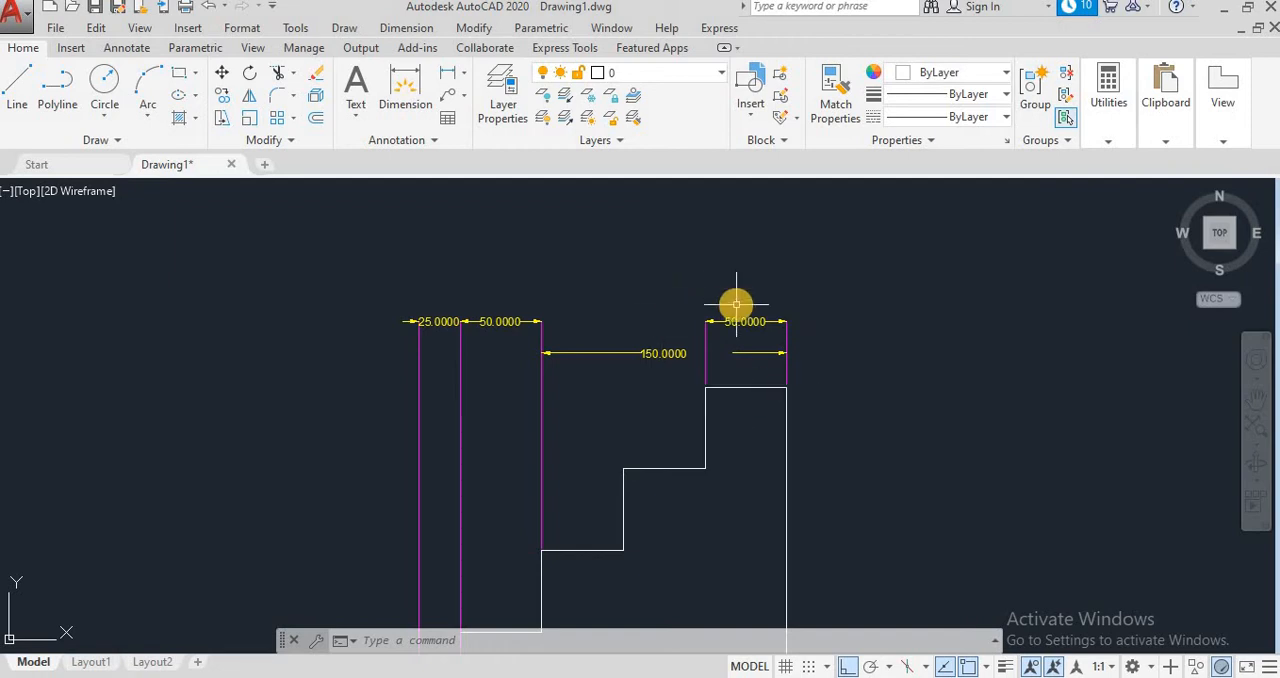
Step: Erase the staircase profile and its dimensions with a crossing window selection
scroll(736, 304, down, 2)
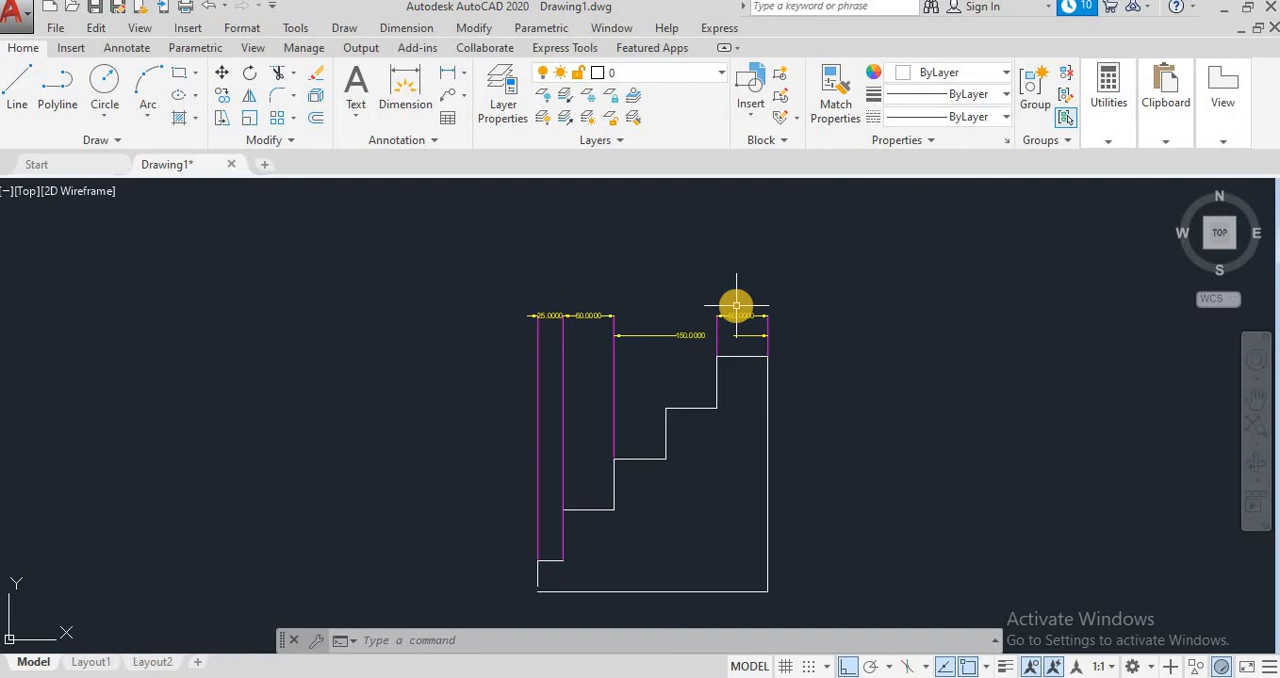
click(811, 589)
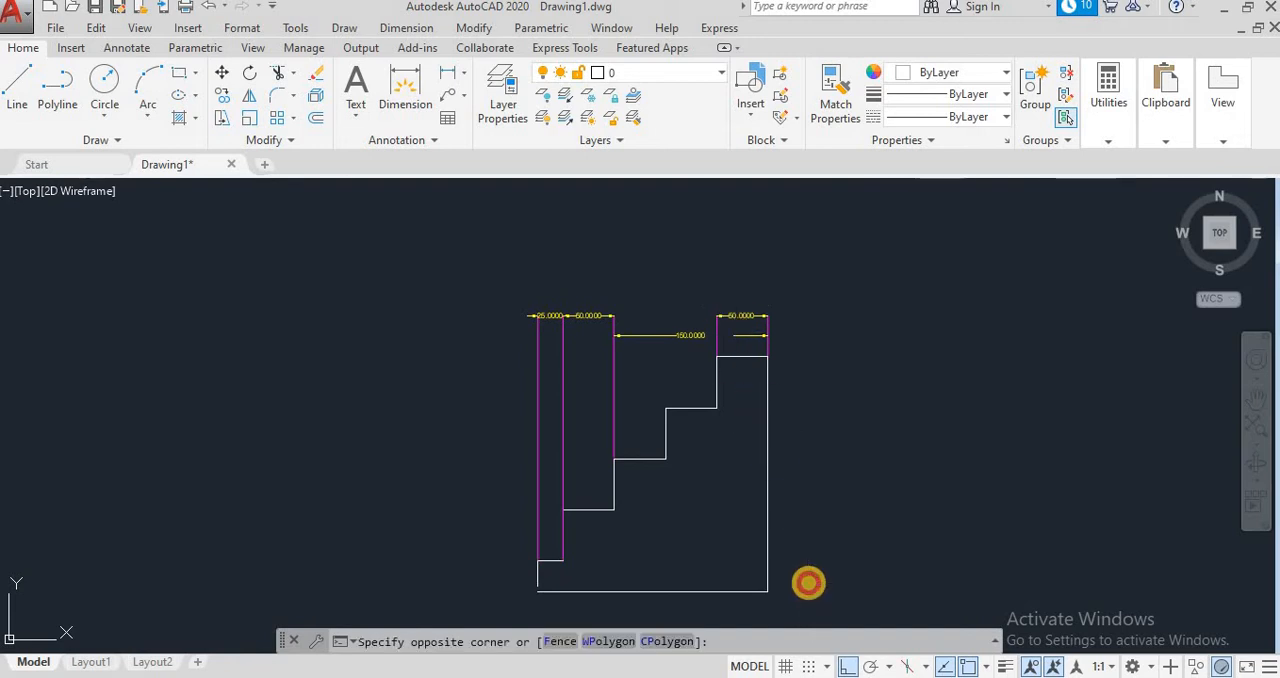
click(472, 241)
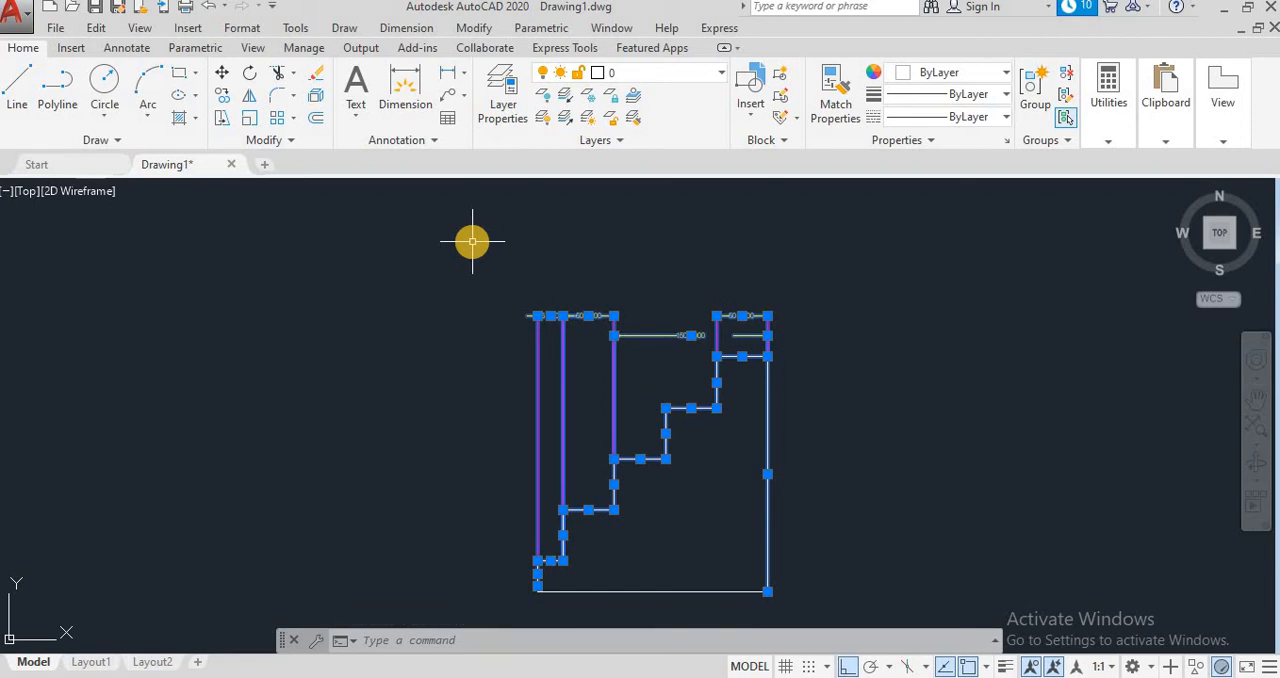
key(Delete)
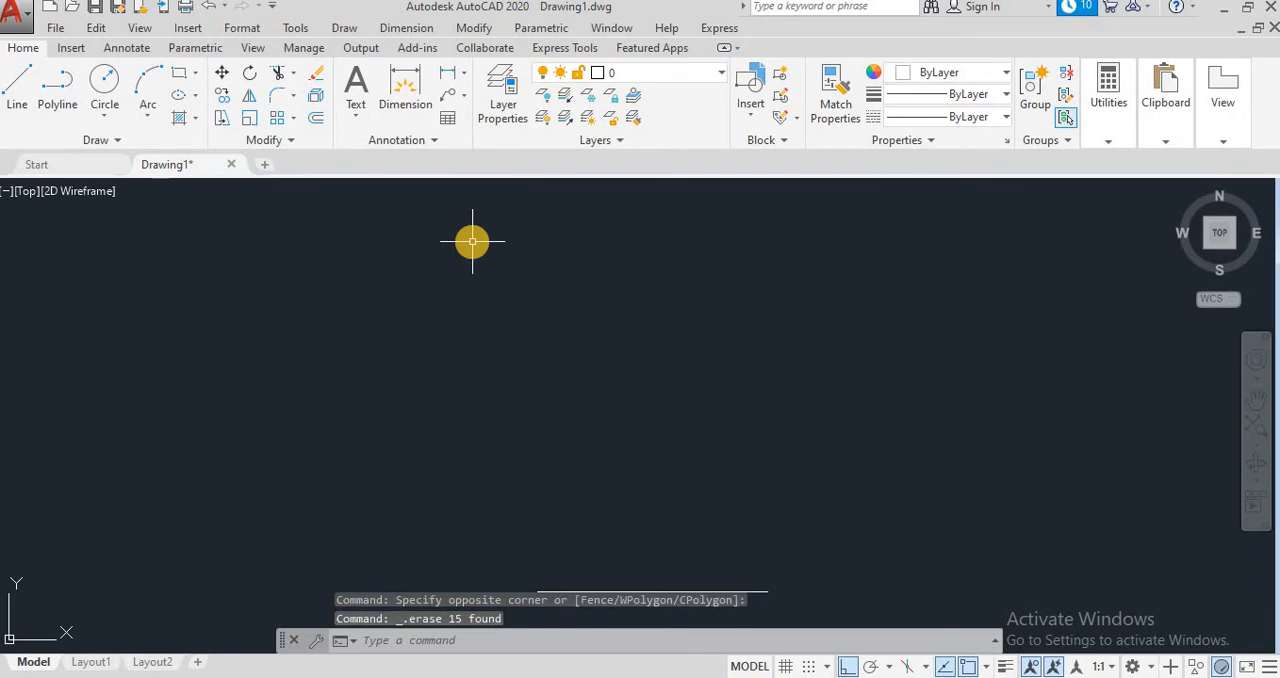
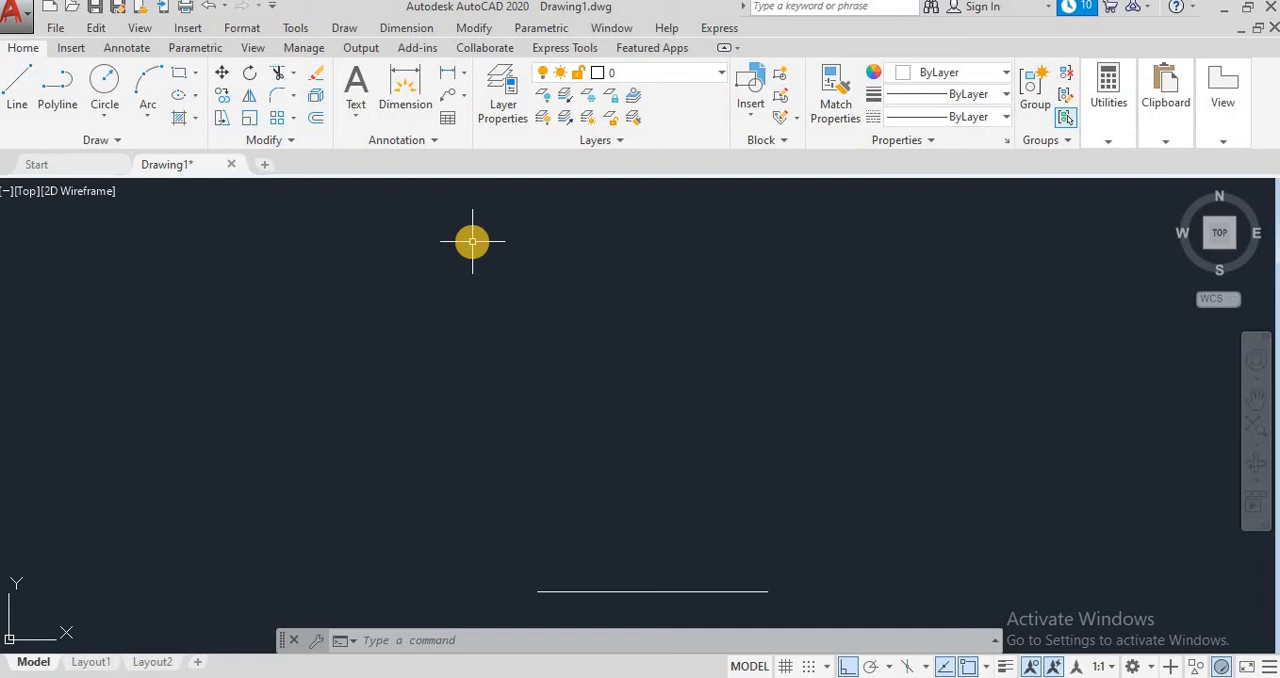
Step: Erase the leftover horizontal line near the bottom of the drawing
click(590, 592)
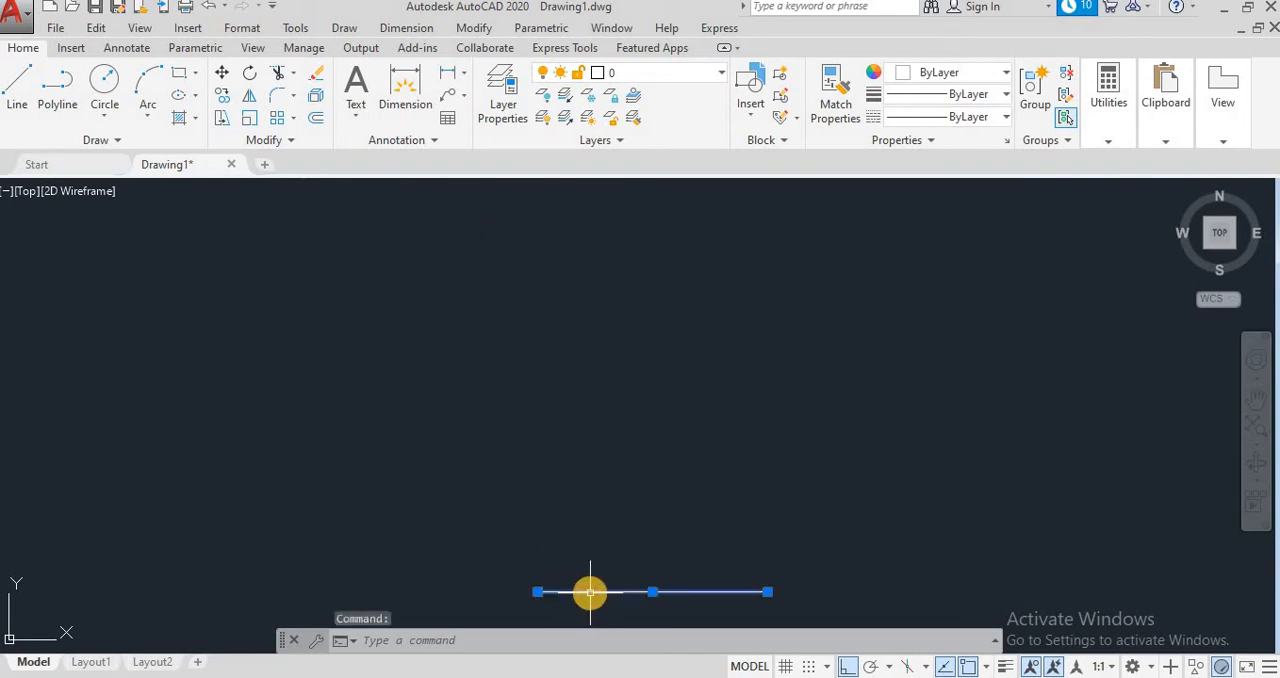
key(Delete)
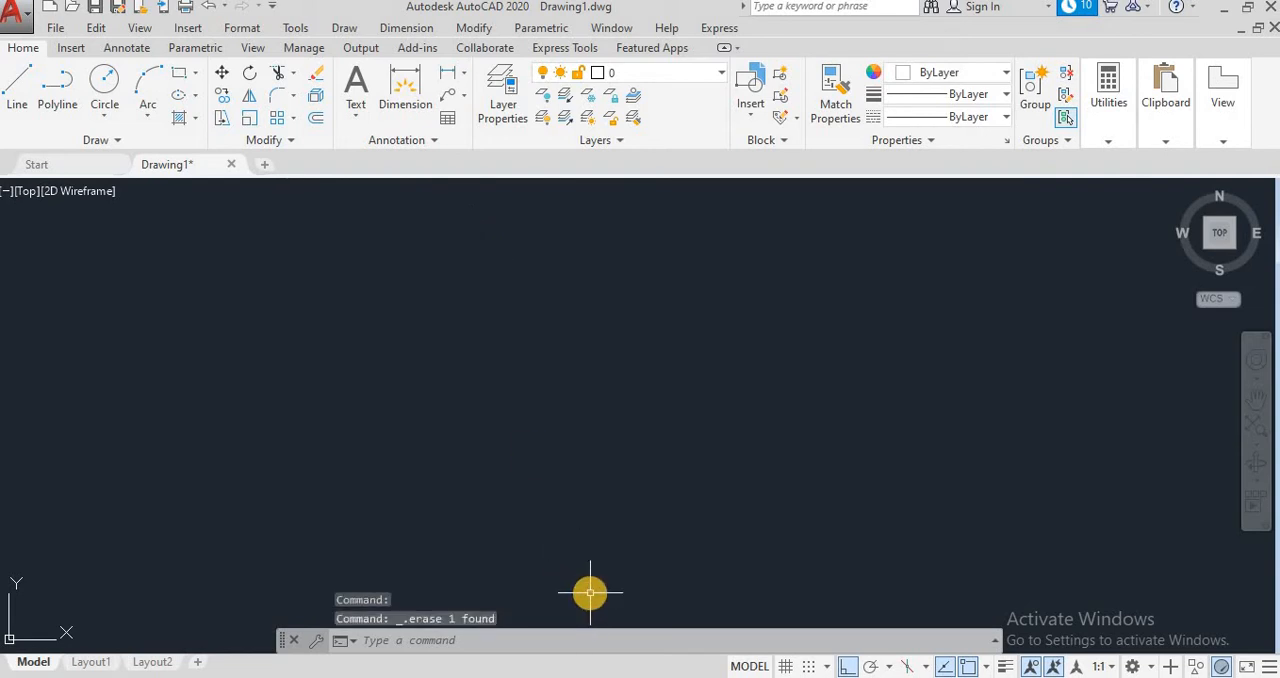
Step: Draw a large circle freehand in the left half of the drawing area
click(406, 28)
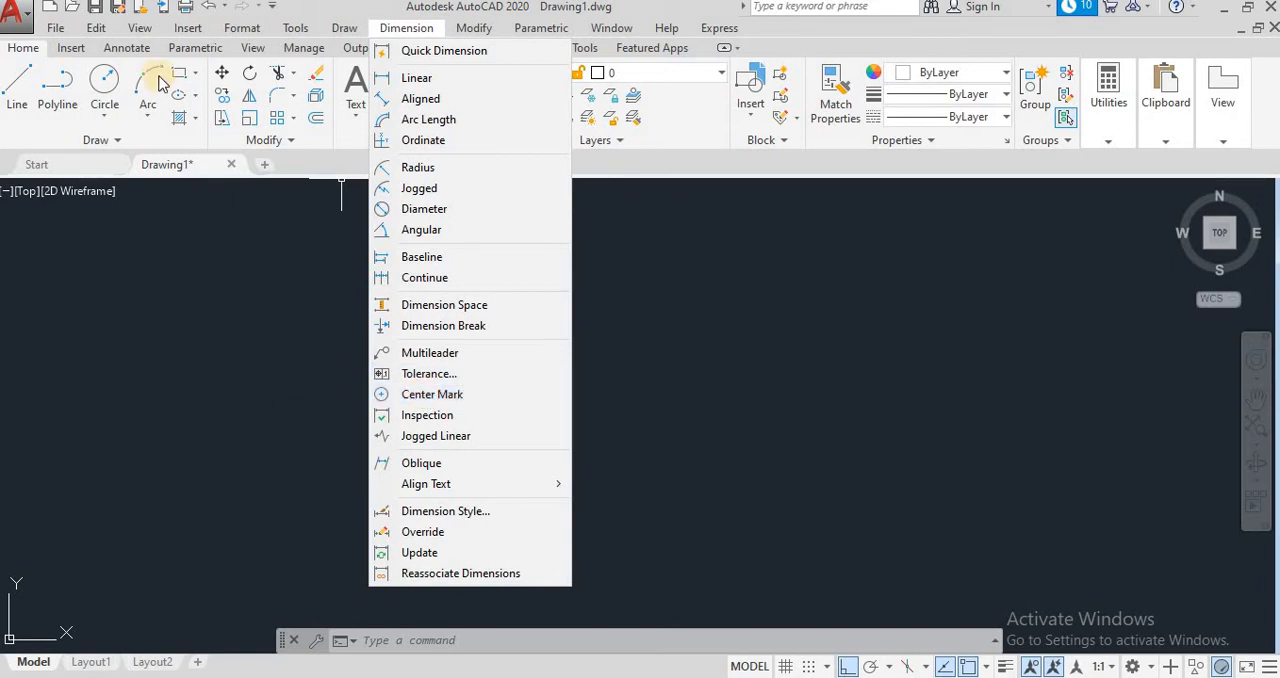
click(112, 88)
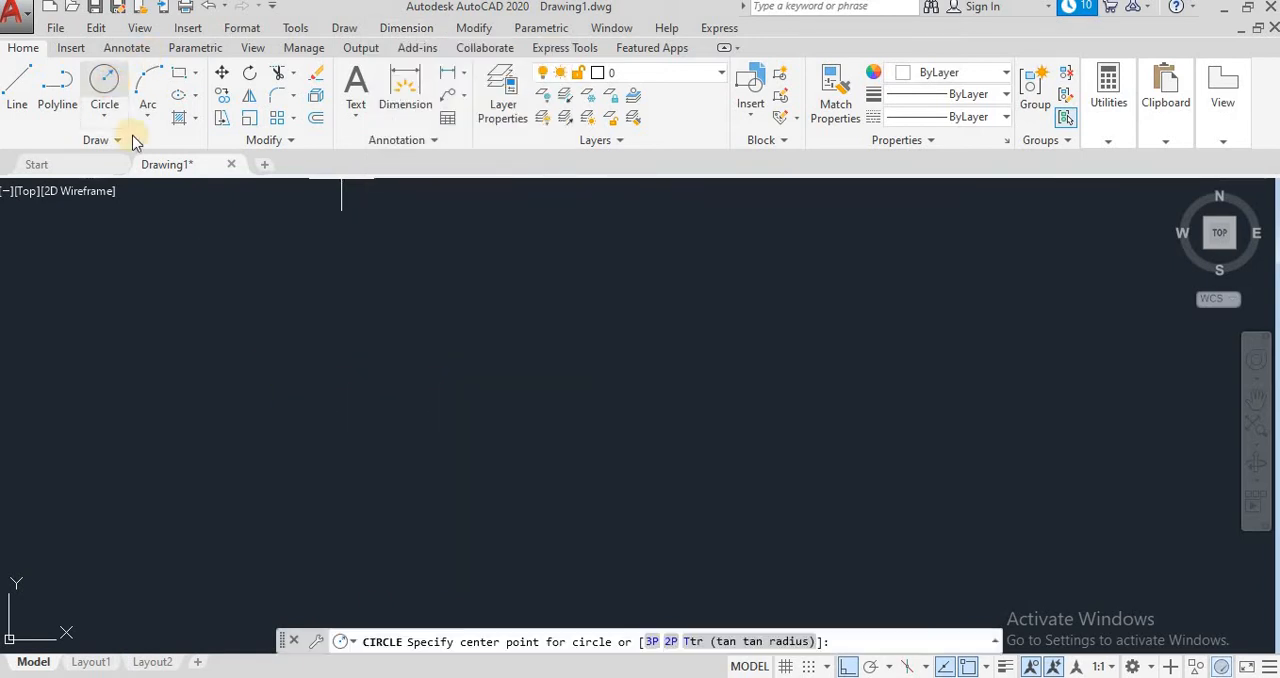
click(302, 364)
click(466, 426)
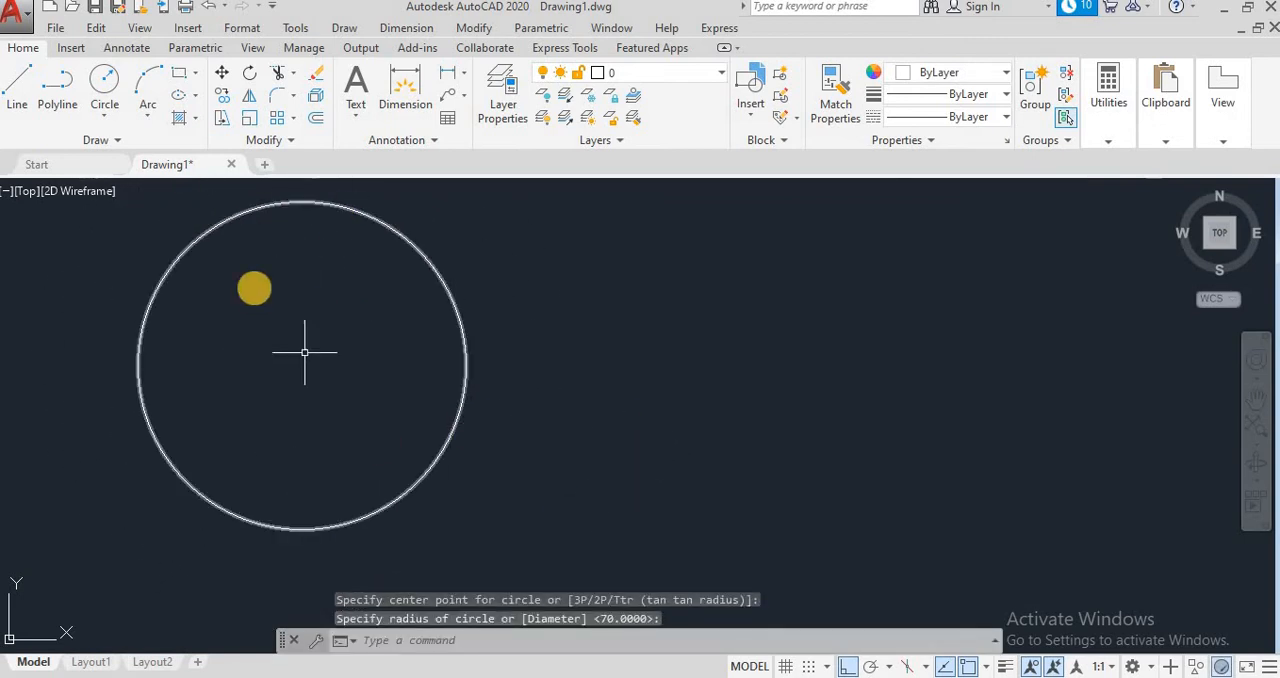
click(20, 100)
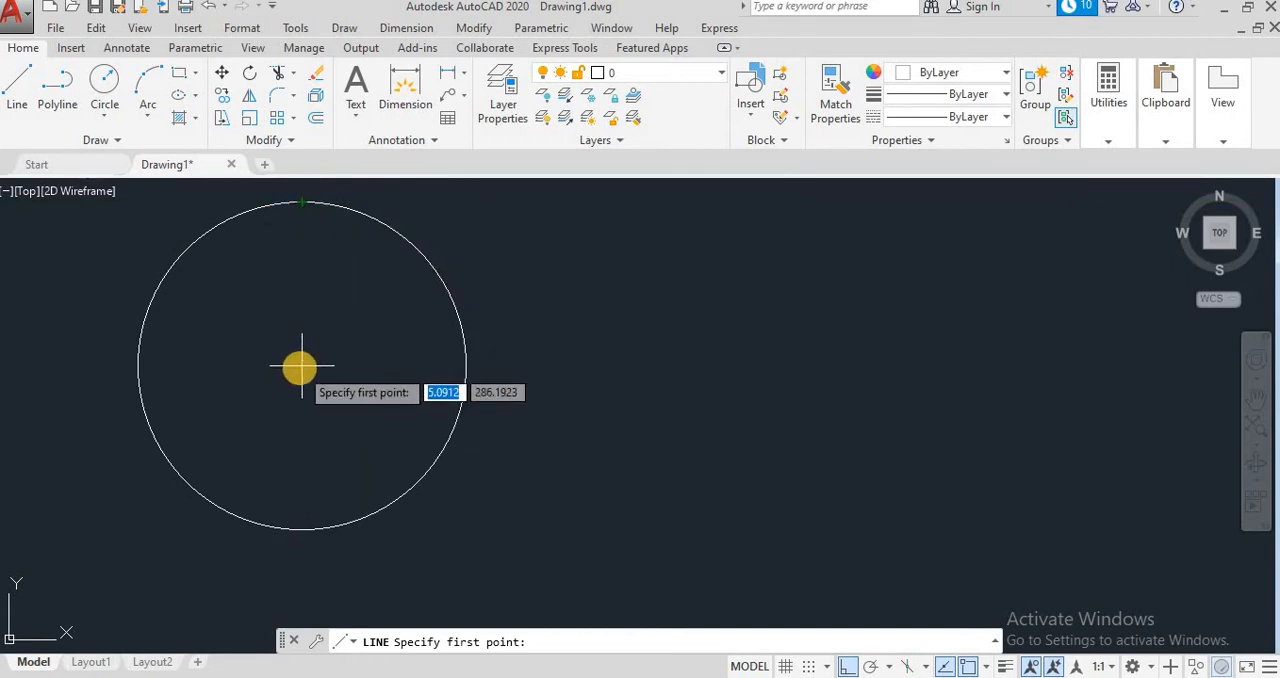
key(Escape)
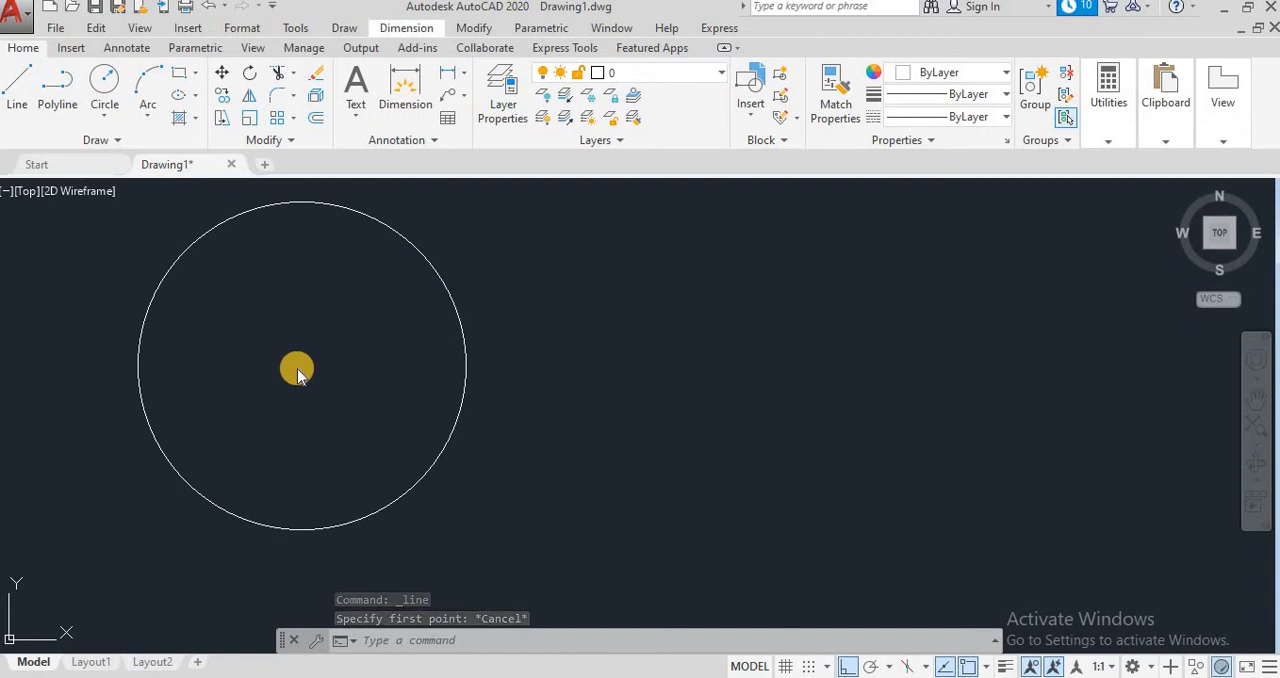
Step: Add a center mark to the circle and select a line of the mark at its centre
click(428, 25)
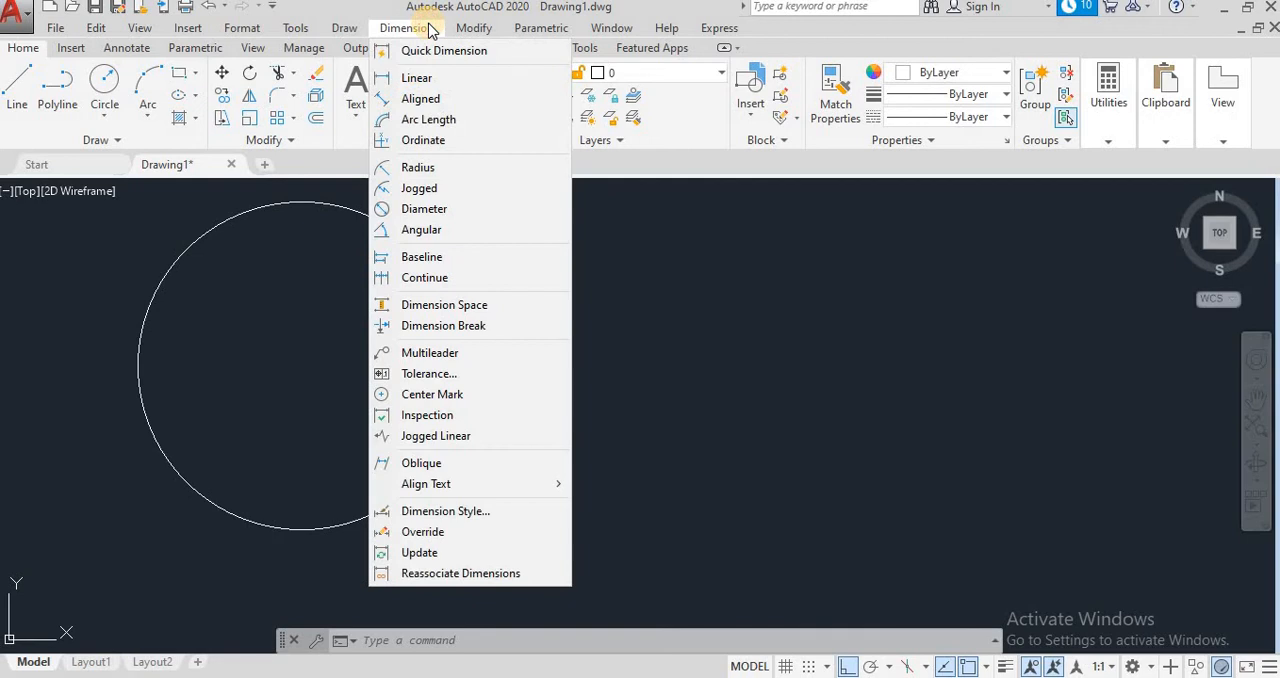
click(433, 398)
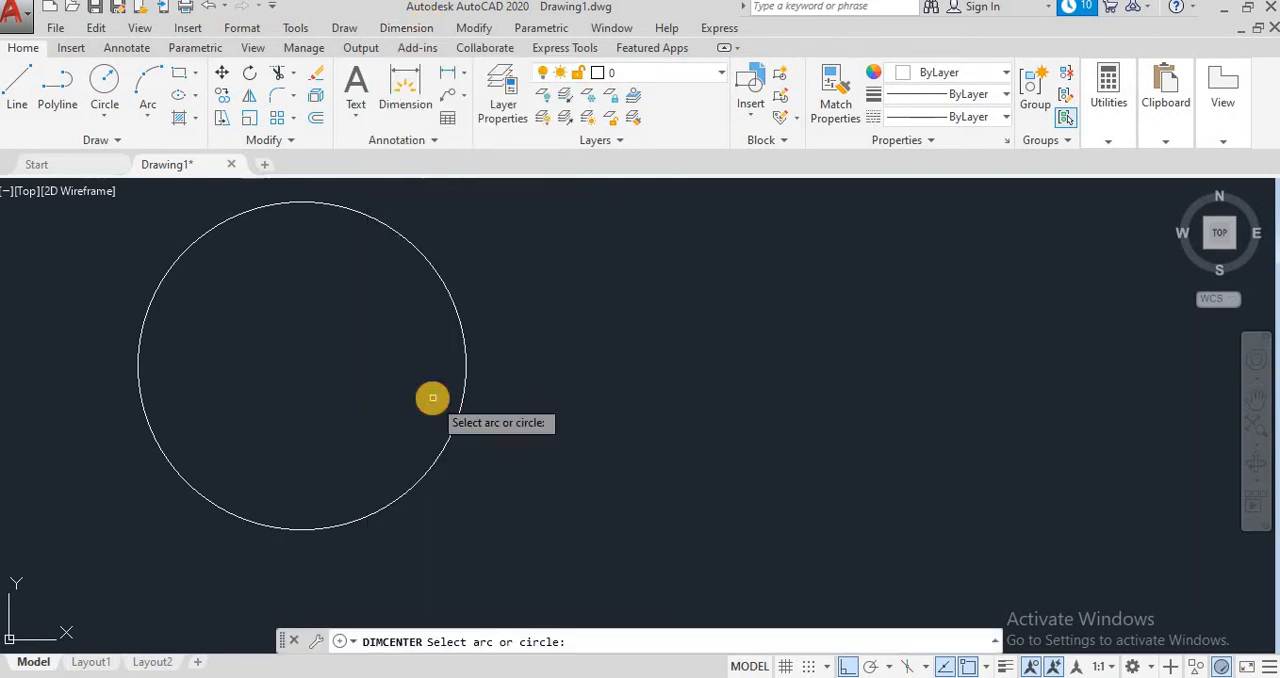
click(453, 306)
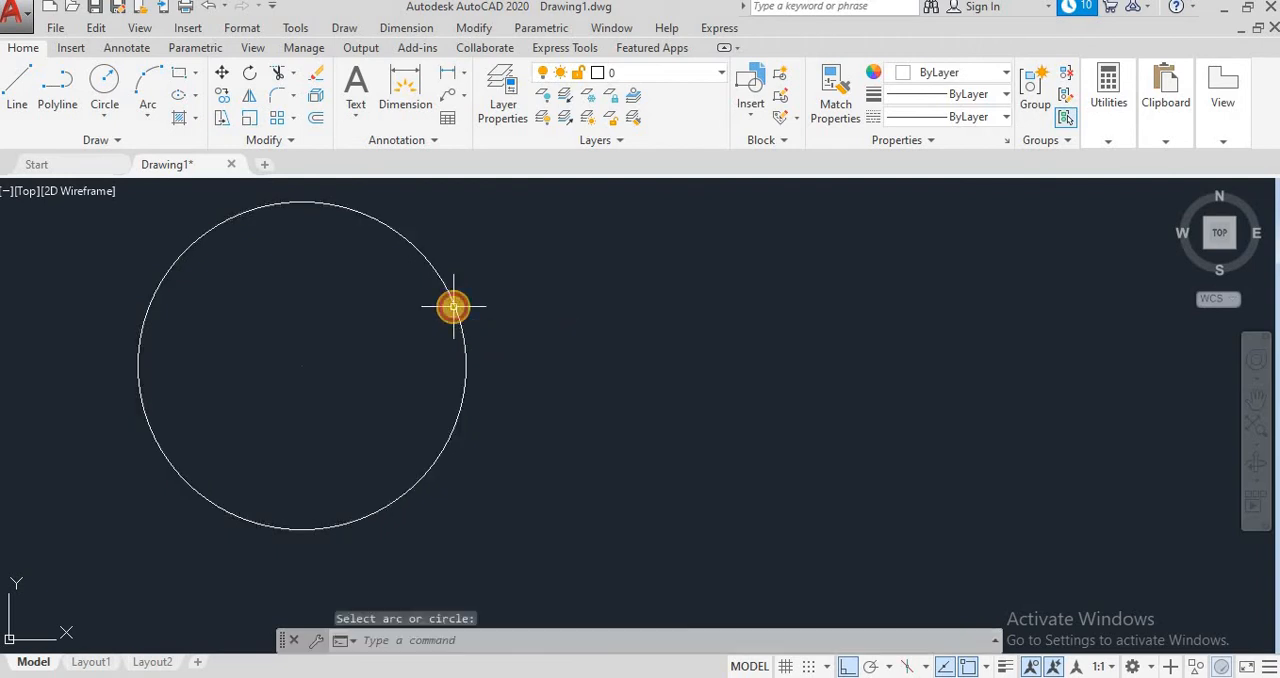
click(302, 366)
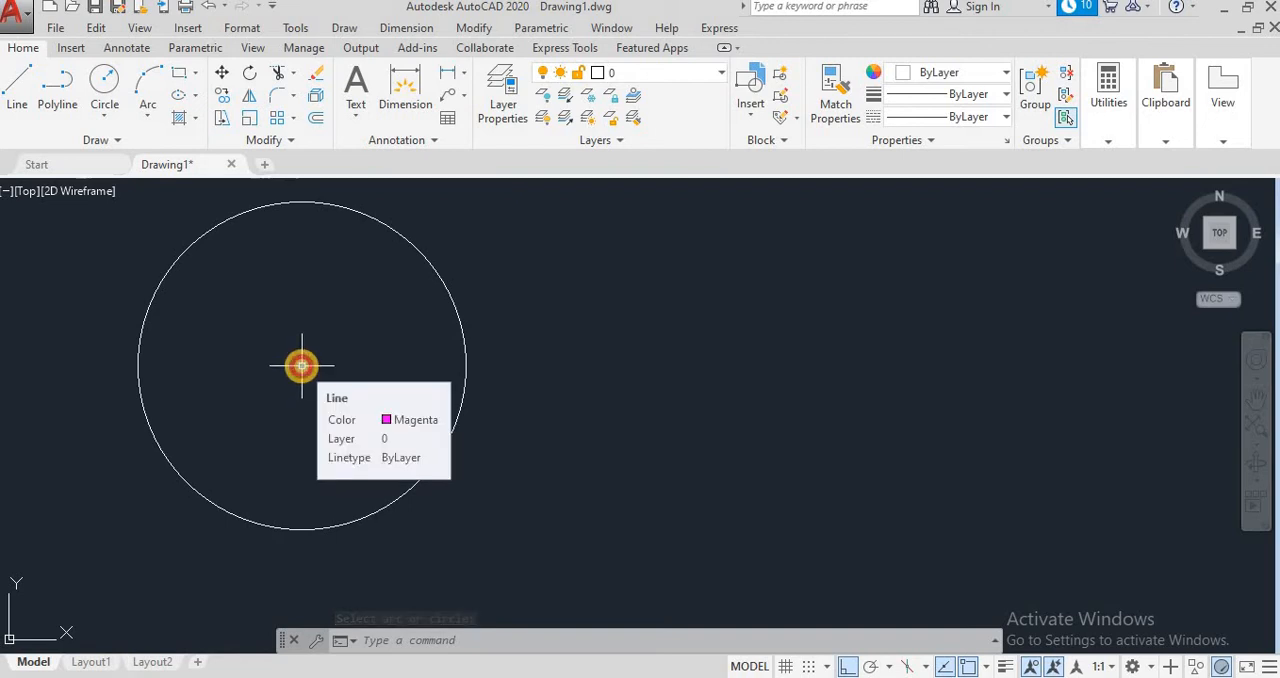
Step: Set the point style to the circle with a plus-shaped cross, keeping the size relative to the screen
click(236, 27)
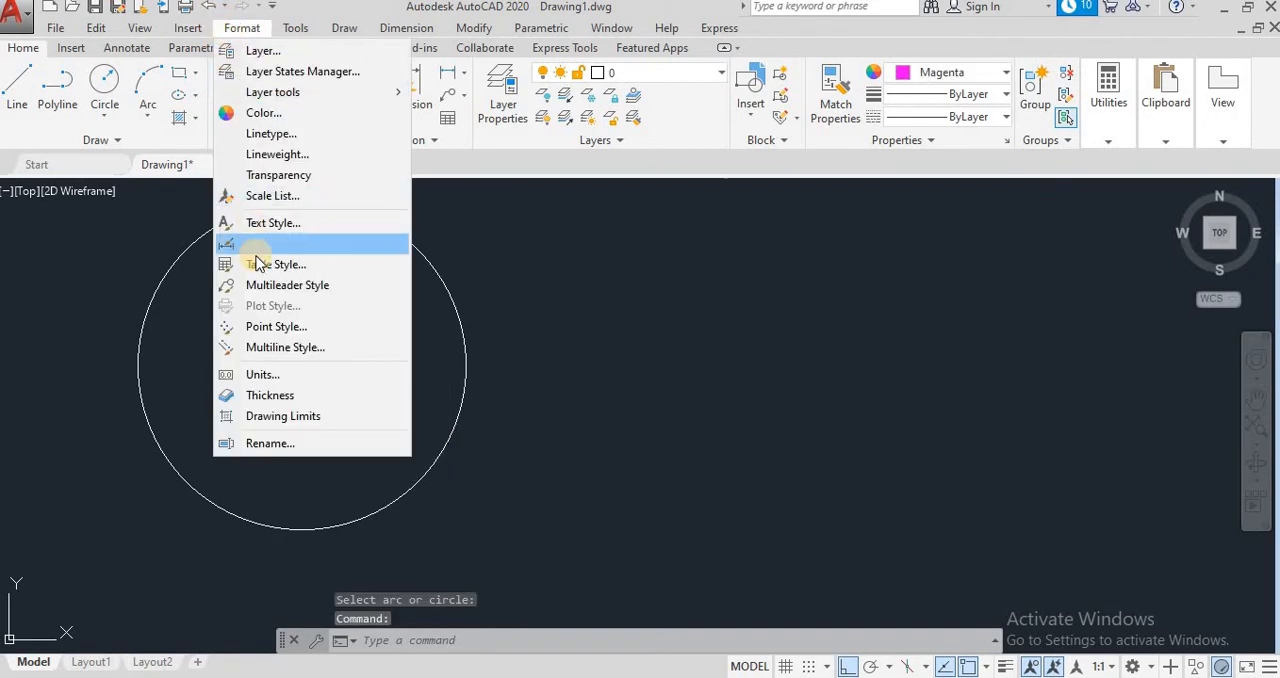
click(270, 330)
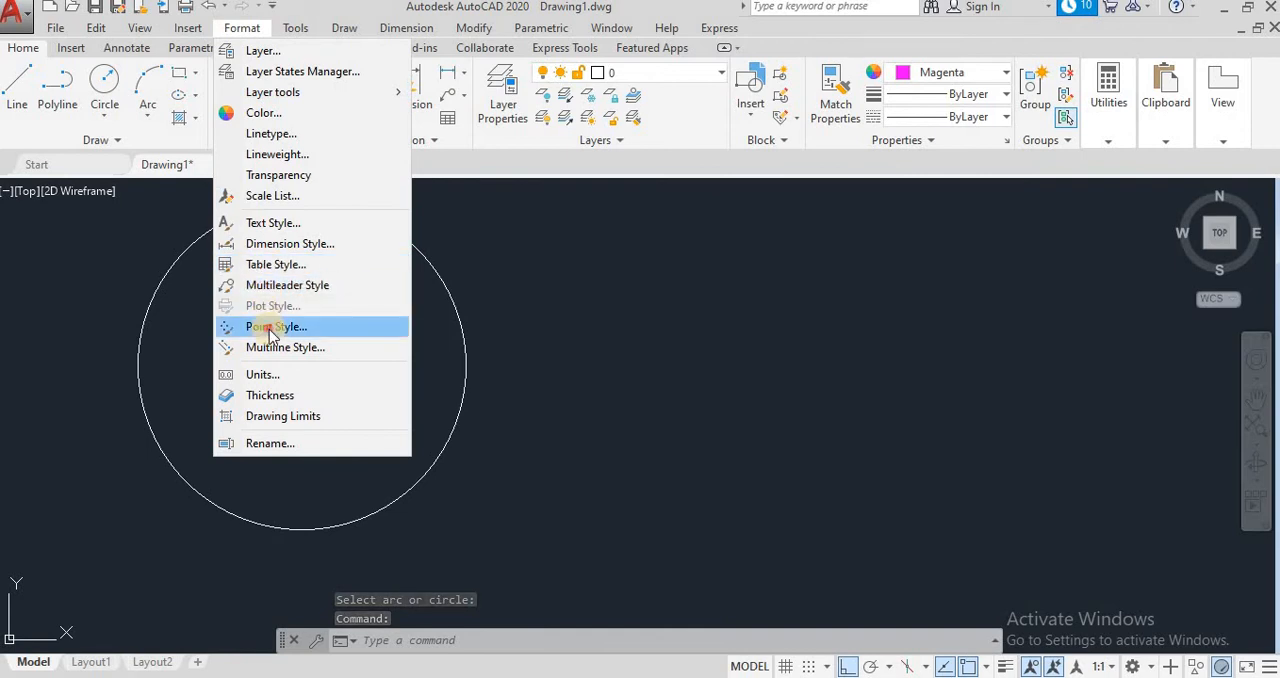
click(639, 258)
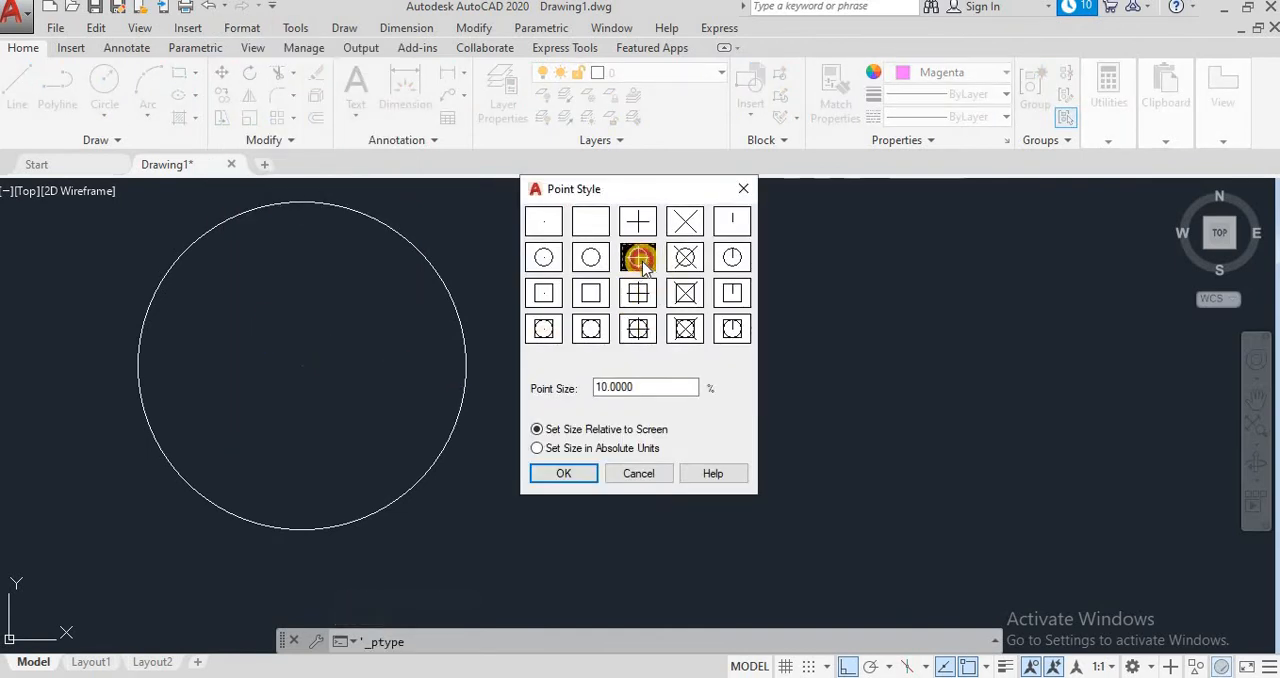
click(563, 473)
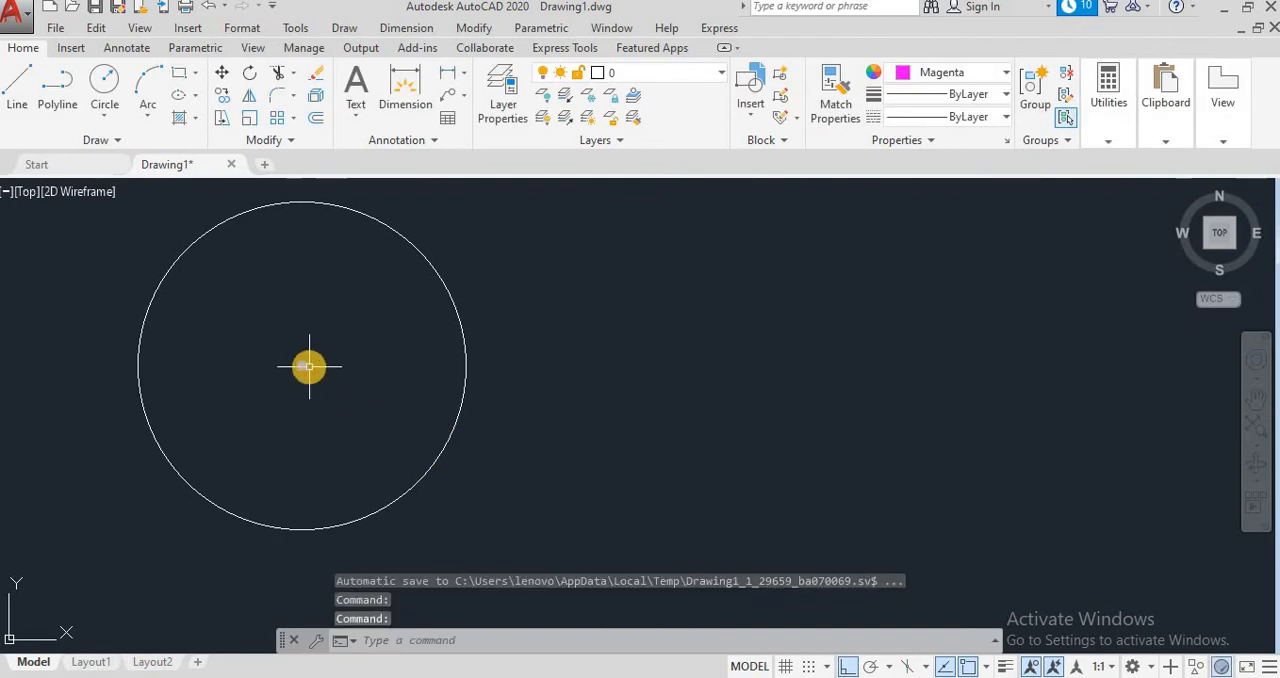
click(309, 366)
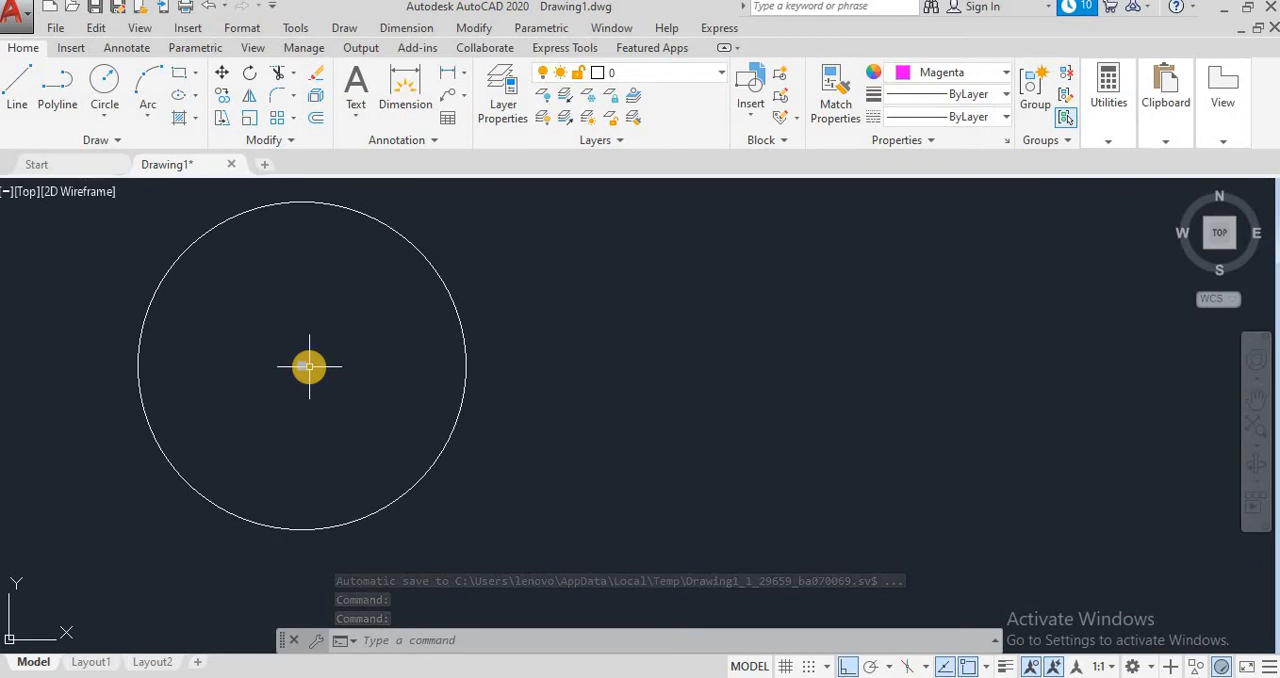
click(242, 28)
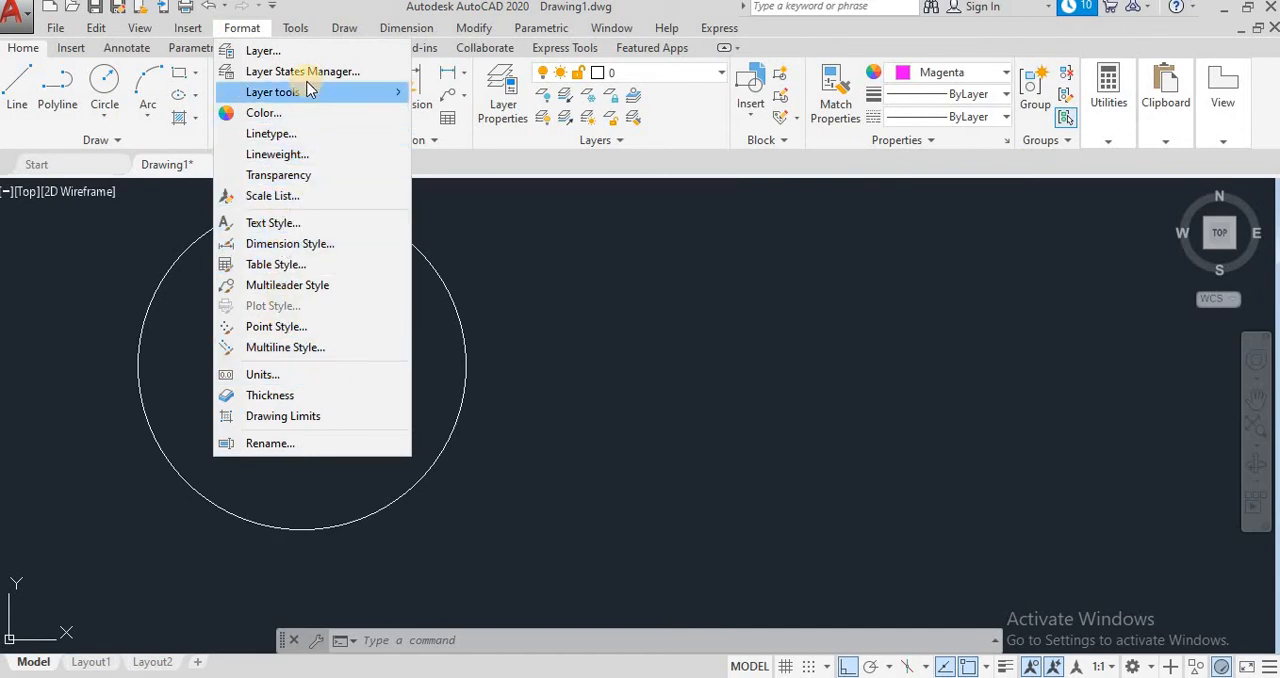
click(500, 306)
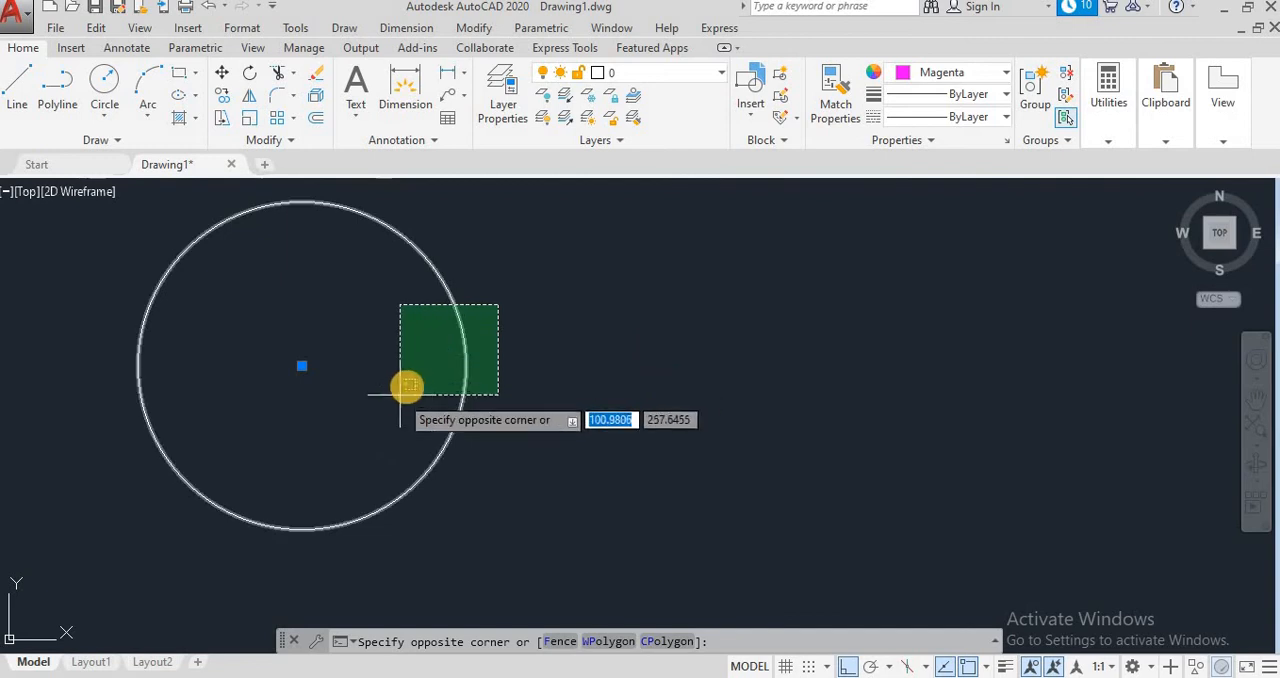
key(Escape)
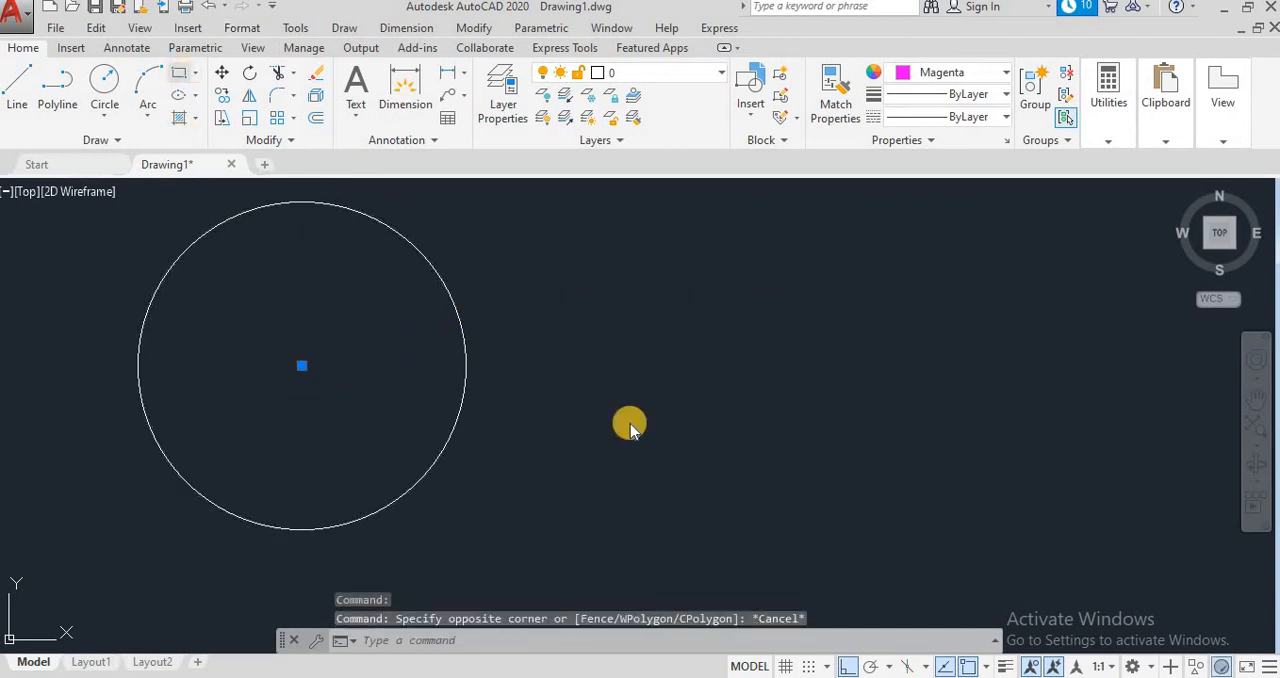
Step: Draw a rectangle freehand to the right of the circle
click(179, 72)
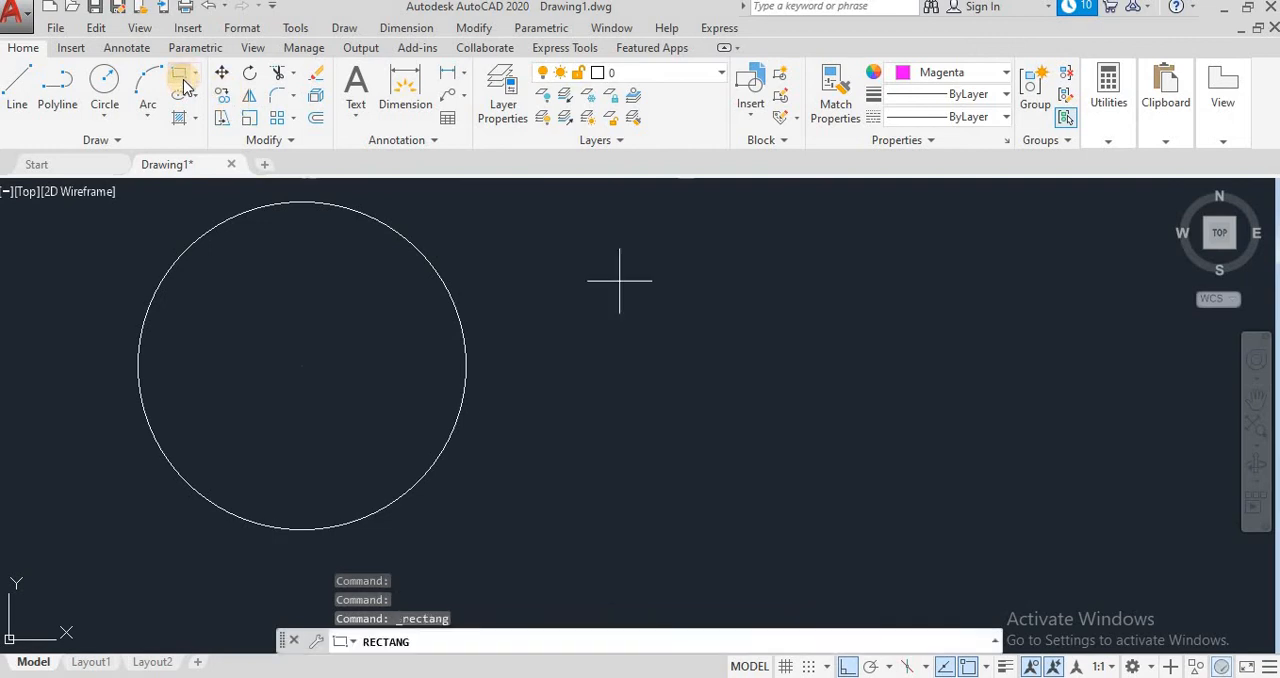
click(575, 337)
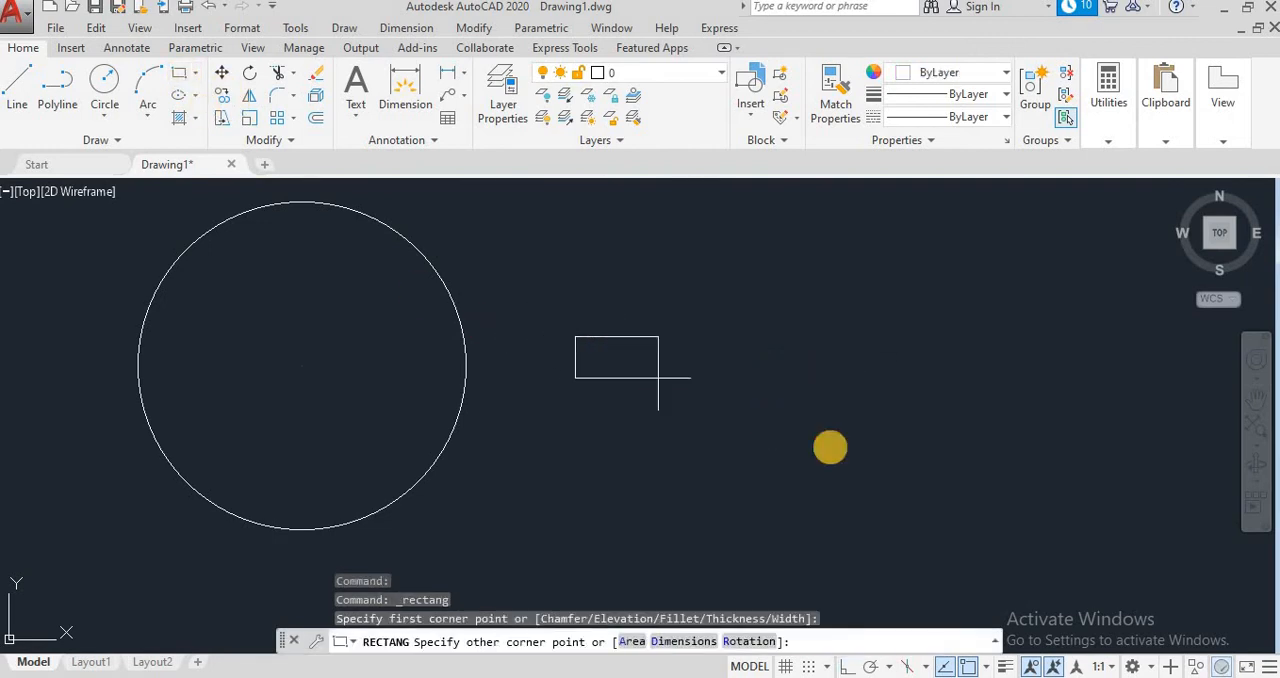
click(879, 525)
click(17, 85)
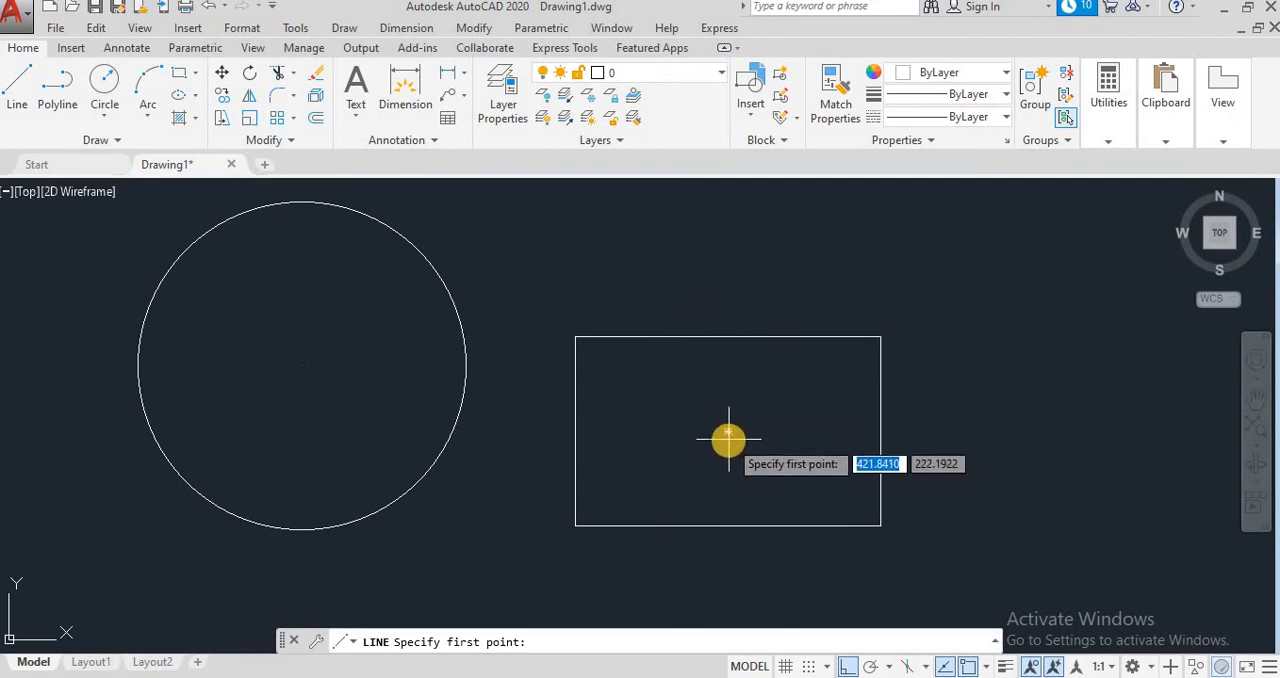
key(Escape)
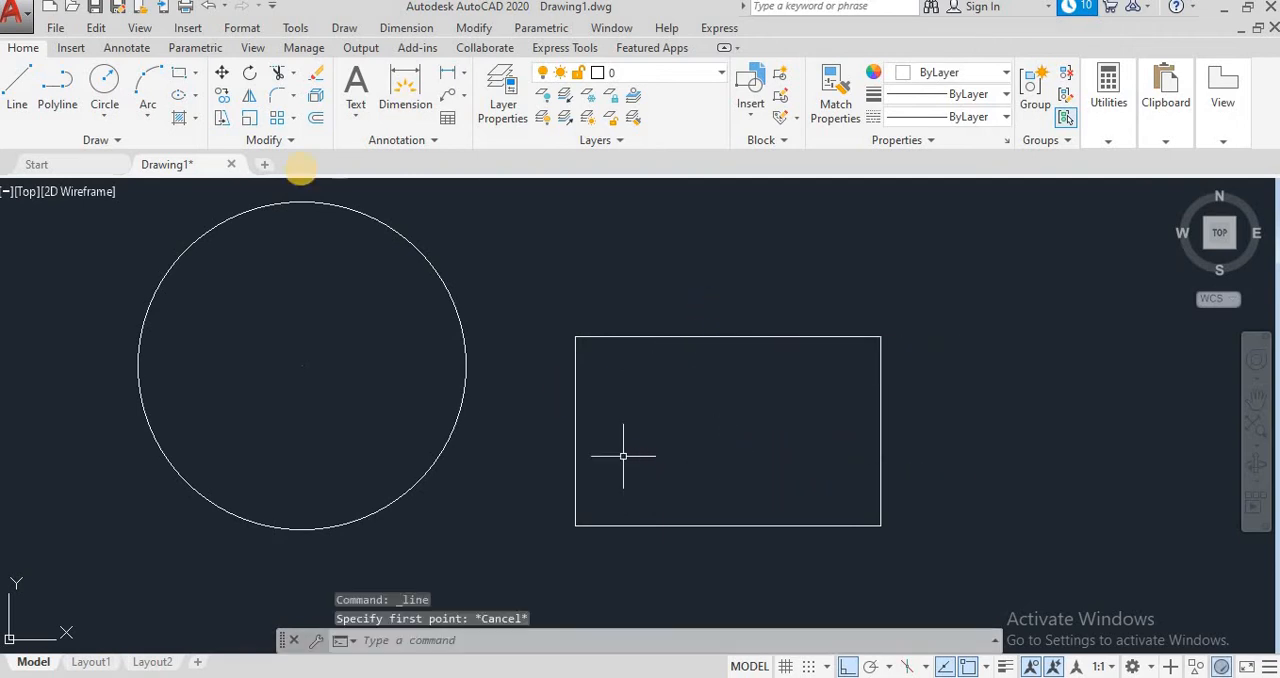
Step: Try to add a center mark to the rectangle, picking its top edge and lower right corner
click(400, 27)
click(430, 394)
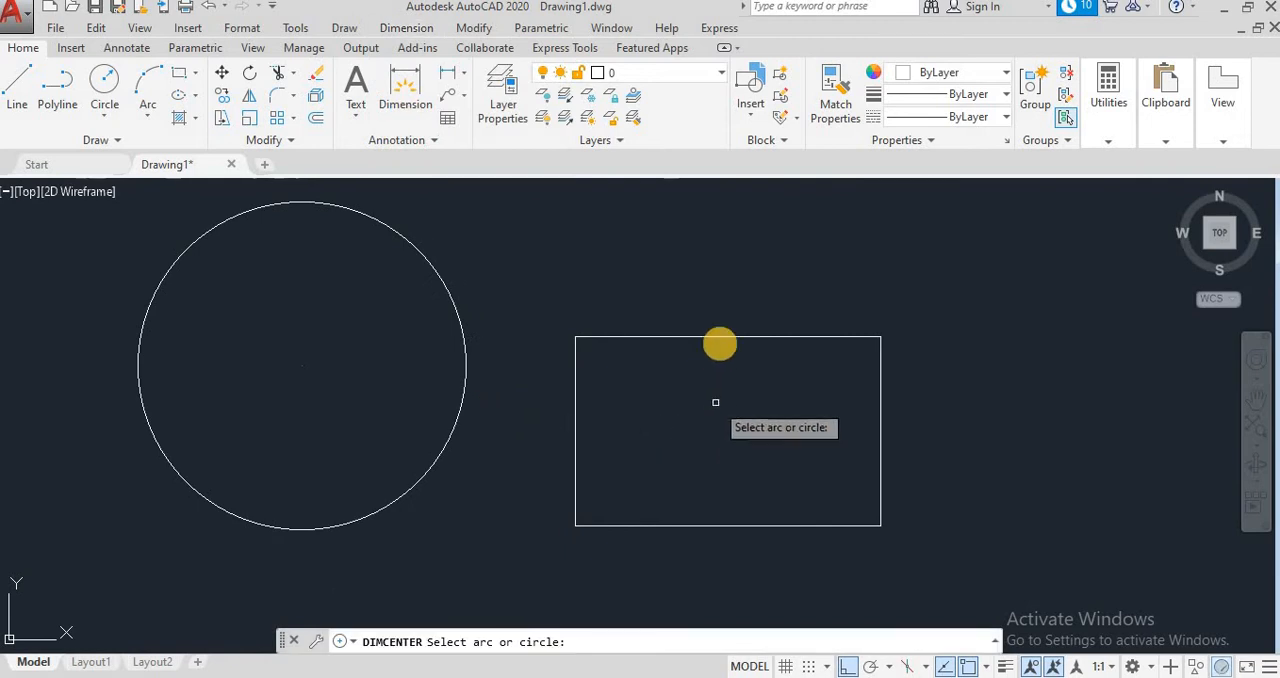
click(720, 337)
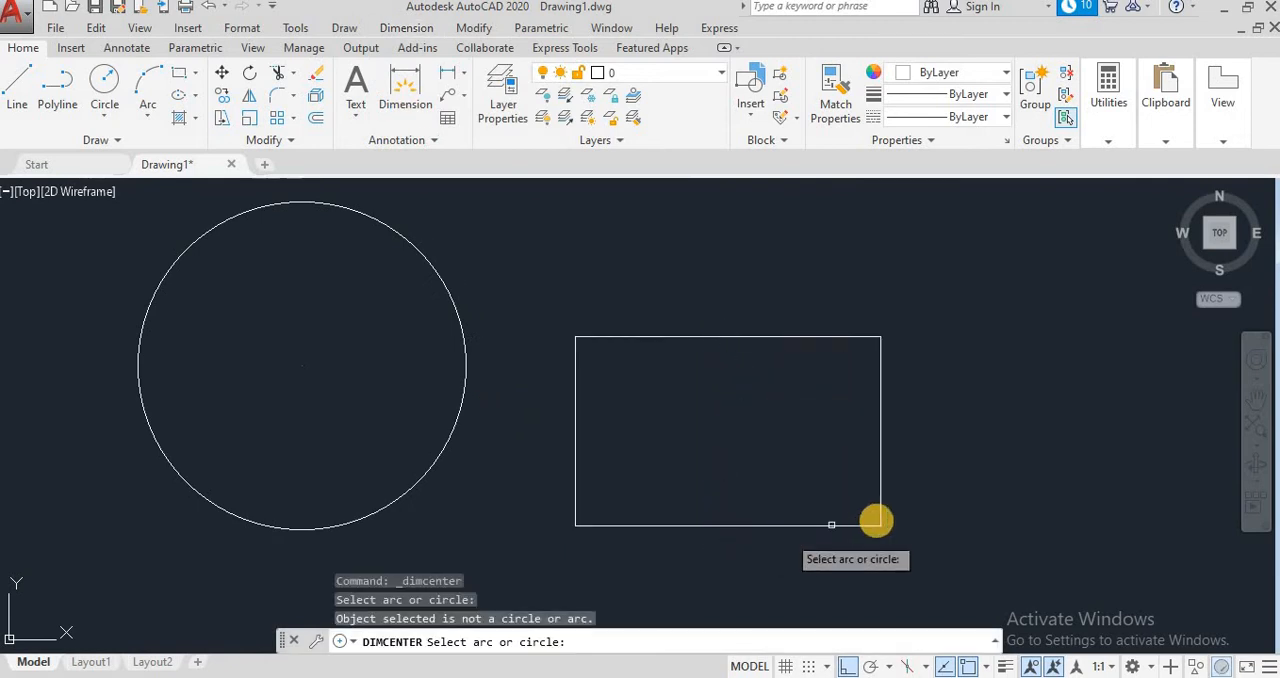
click(884, 529)
key(Escape)
key(Escape)
key(Escape)
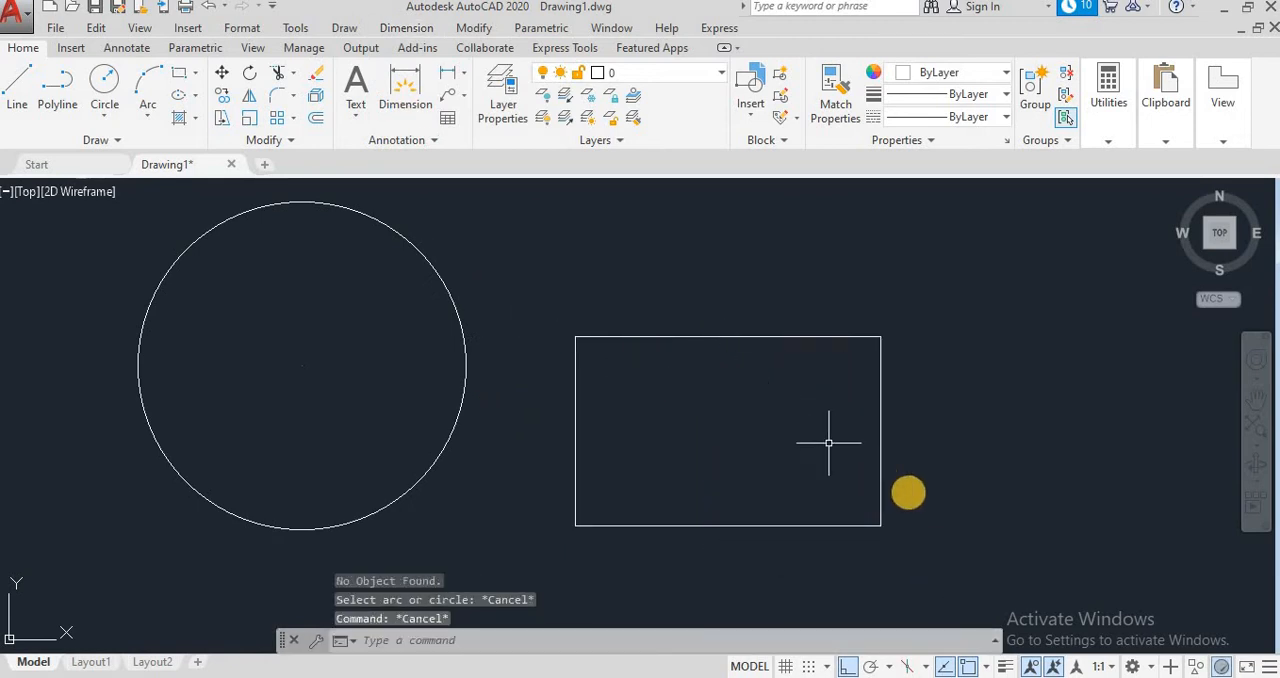
Step: Erase the rectangle, the circle and its center mark with crossing window selections
click(960, 540)
click(529, 297)
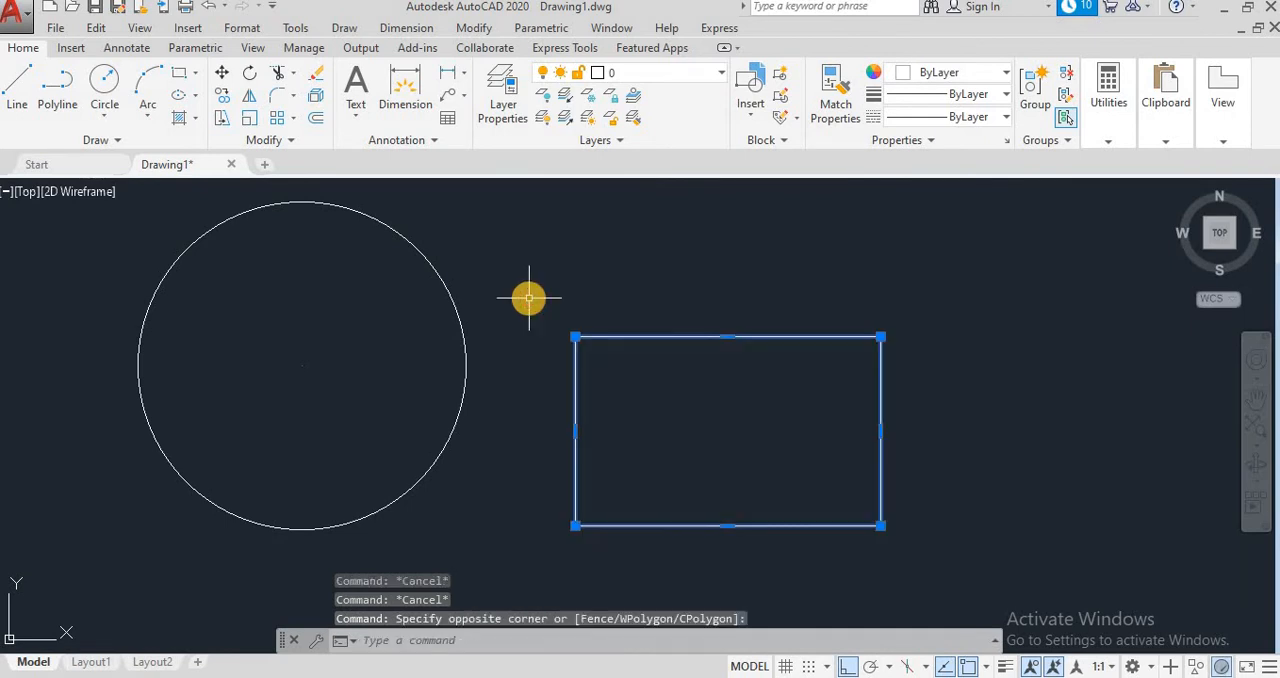
key(Delete)
click(579, 520)
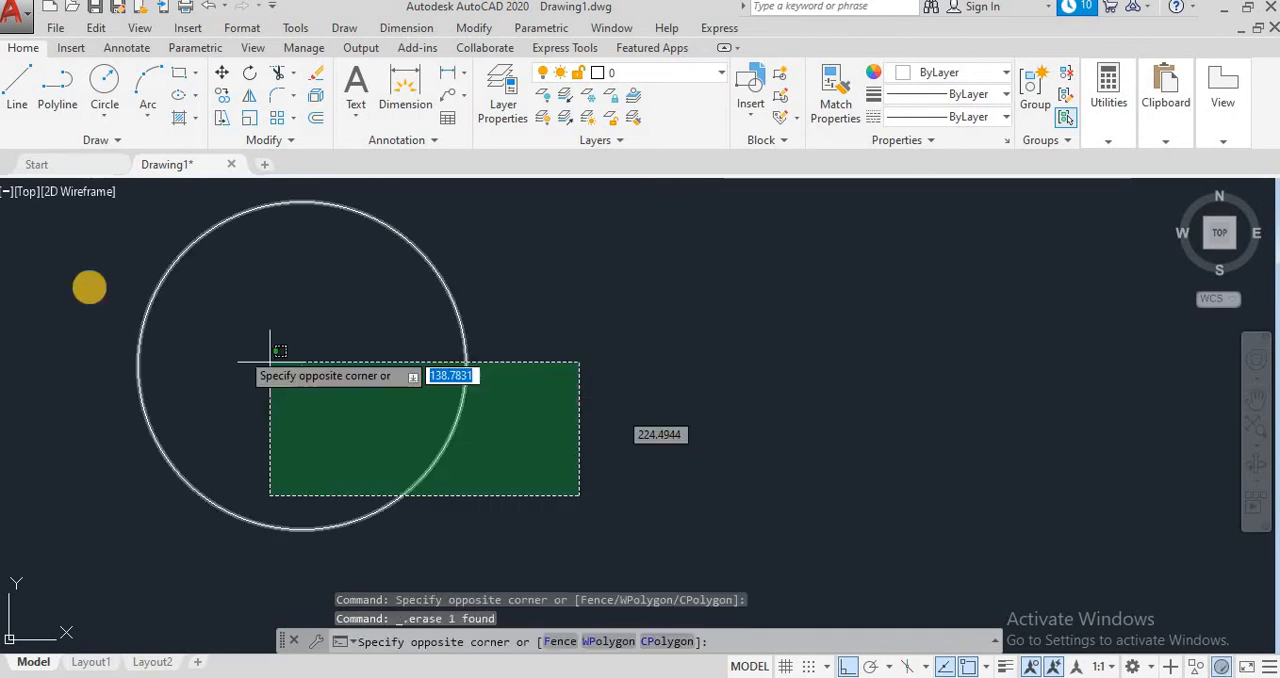
click(33, 241)
key(Delete)
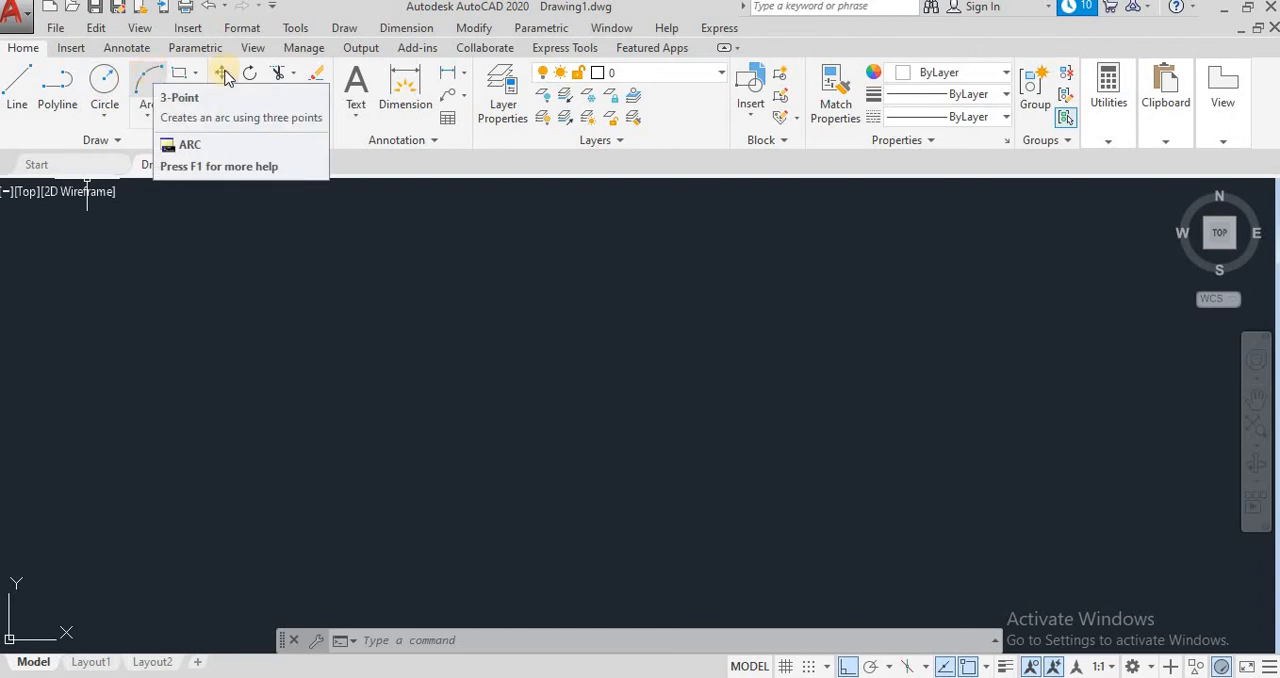
Step: Draw a horizontal line 100 units long across the left-centre of the empty drawing area
click(412, 28)
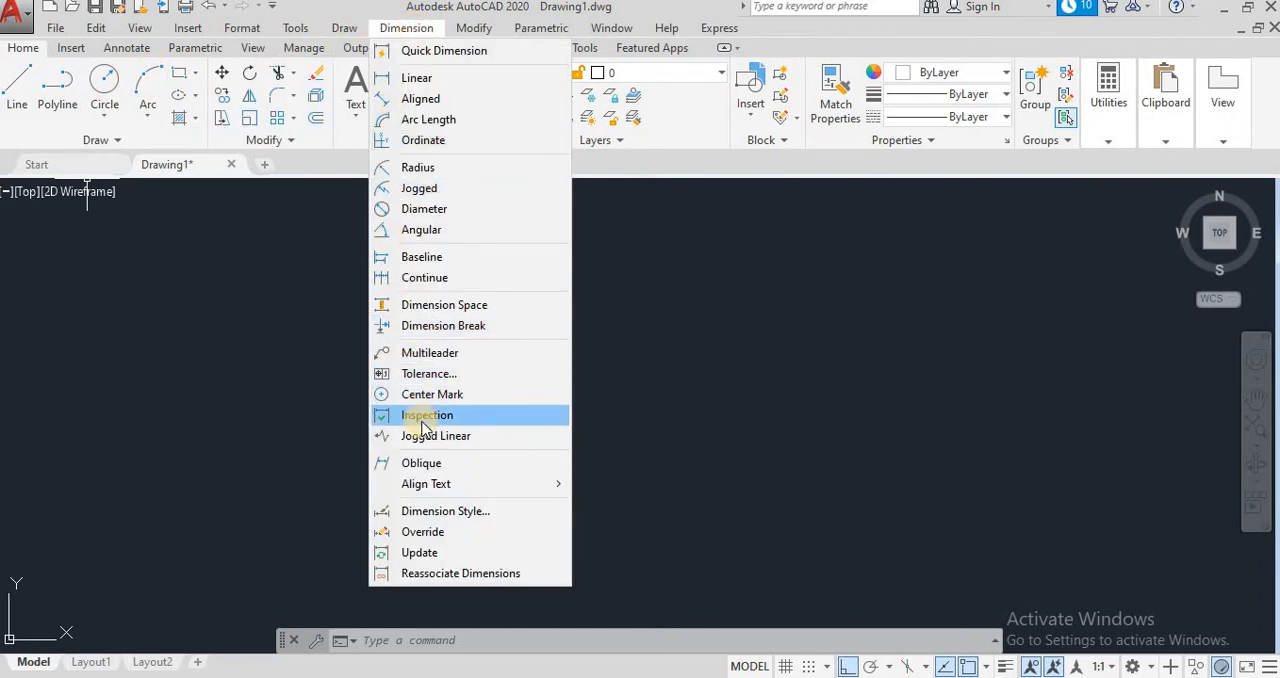
key(Escape)
click(17, 90)
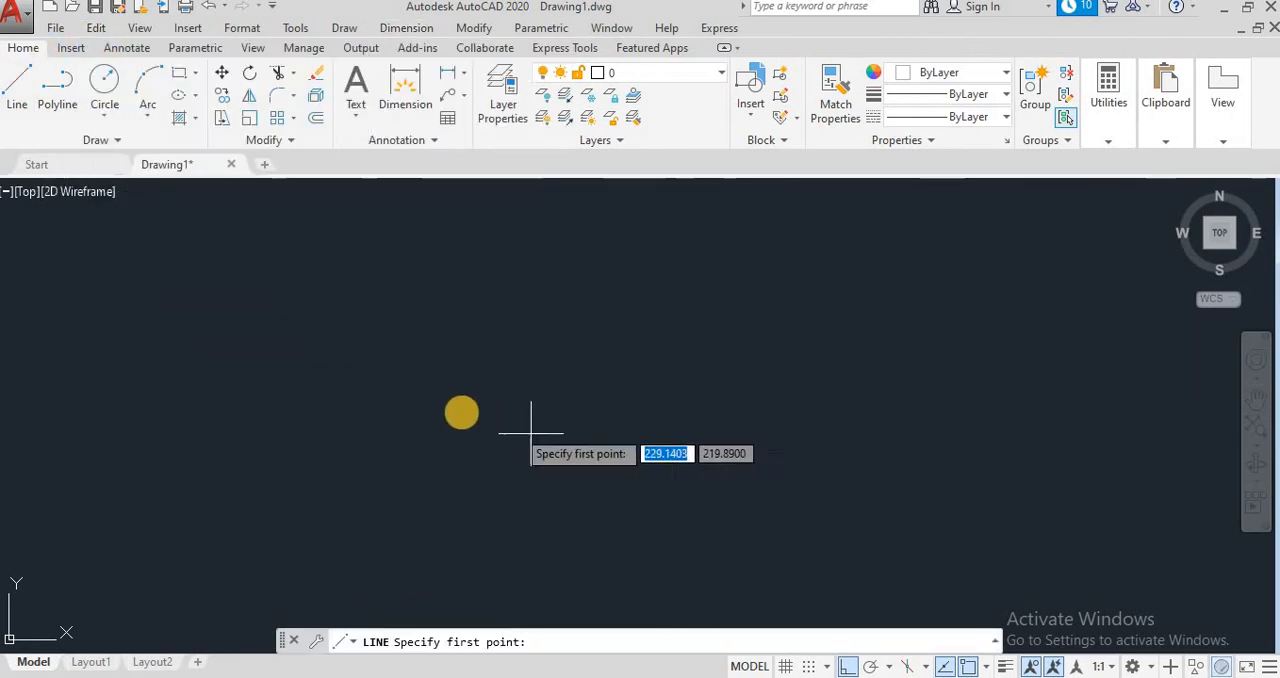
click(320, 368)
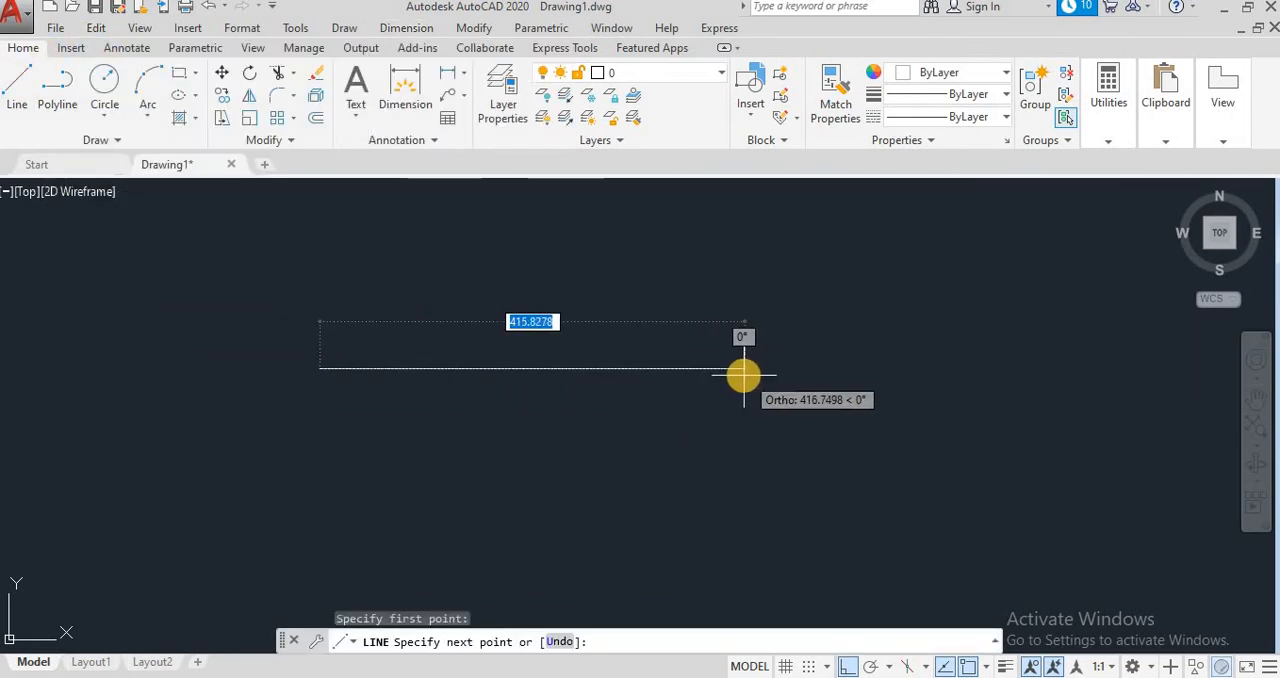
text(100)
key(Return)
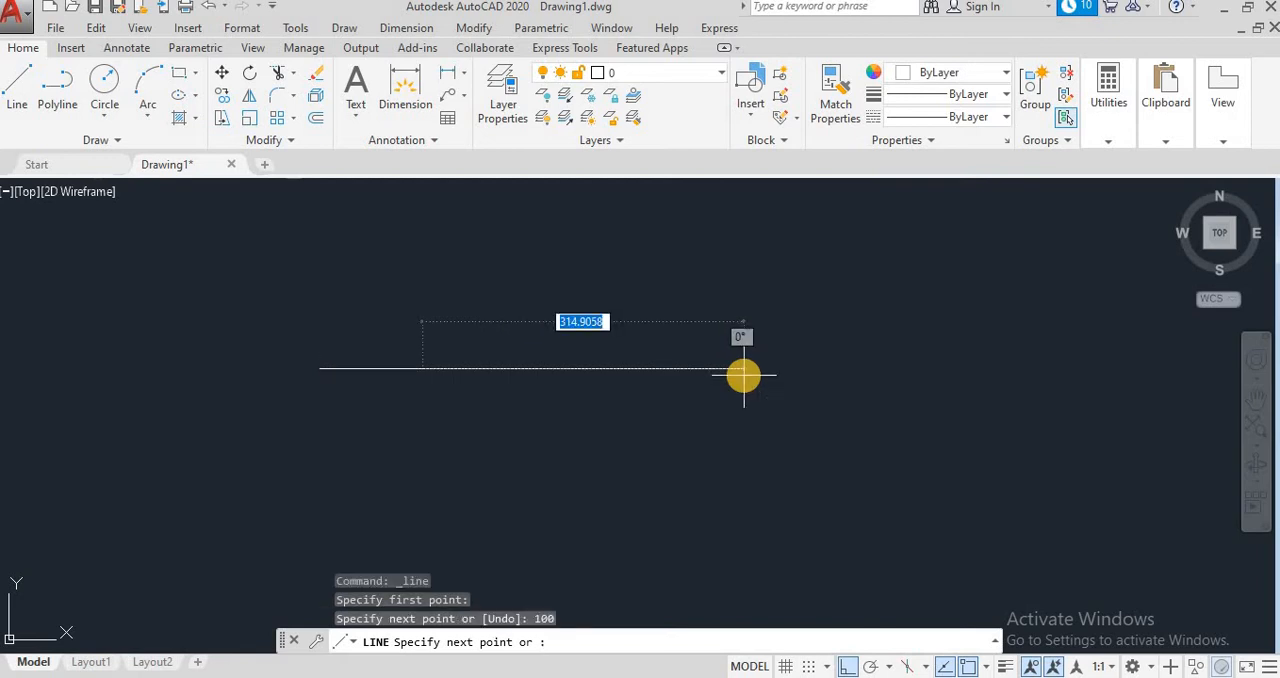
key(Escape)
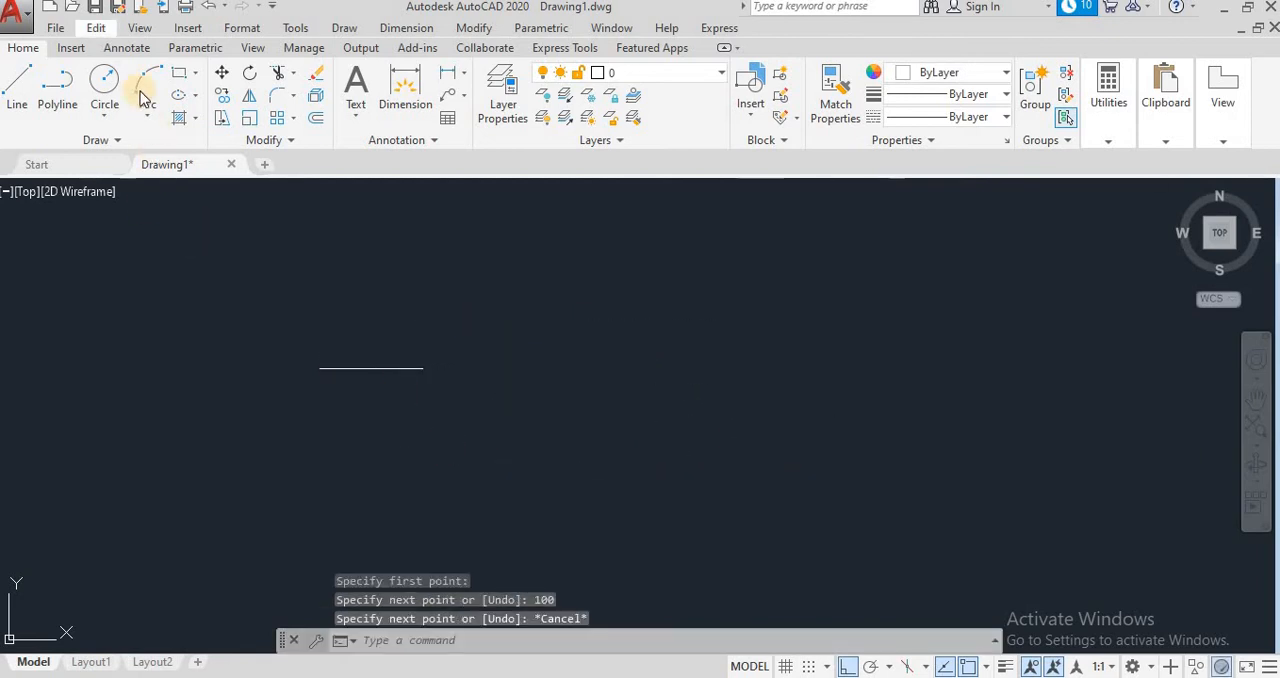
Step: Draw a circle with a radius of 50 to the left of the horizontal line
click(104, 88)
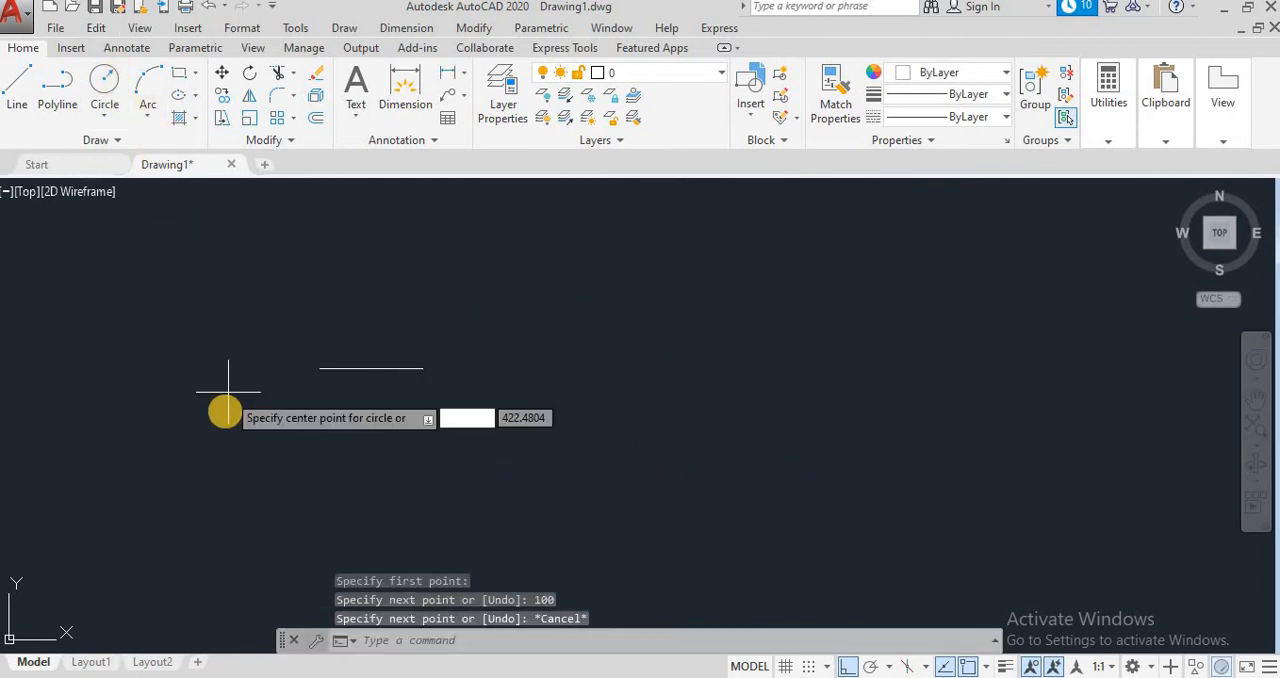
click(137, 390)
text(50)
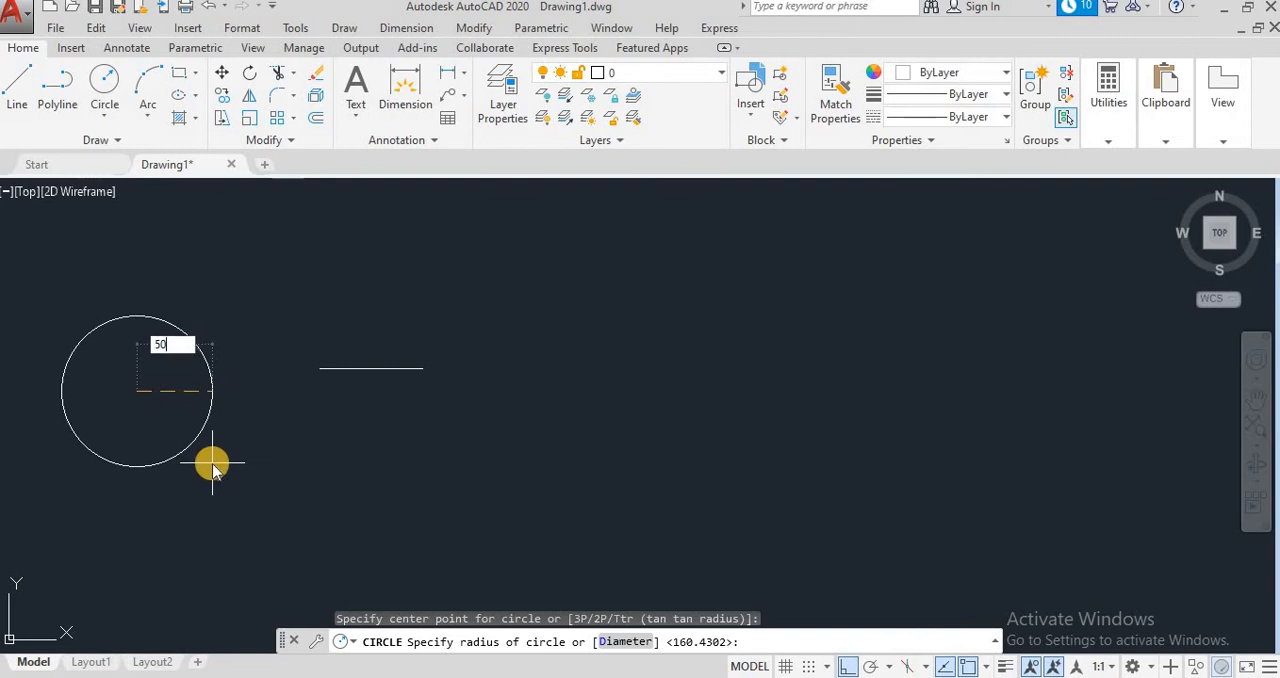
key(Return)
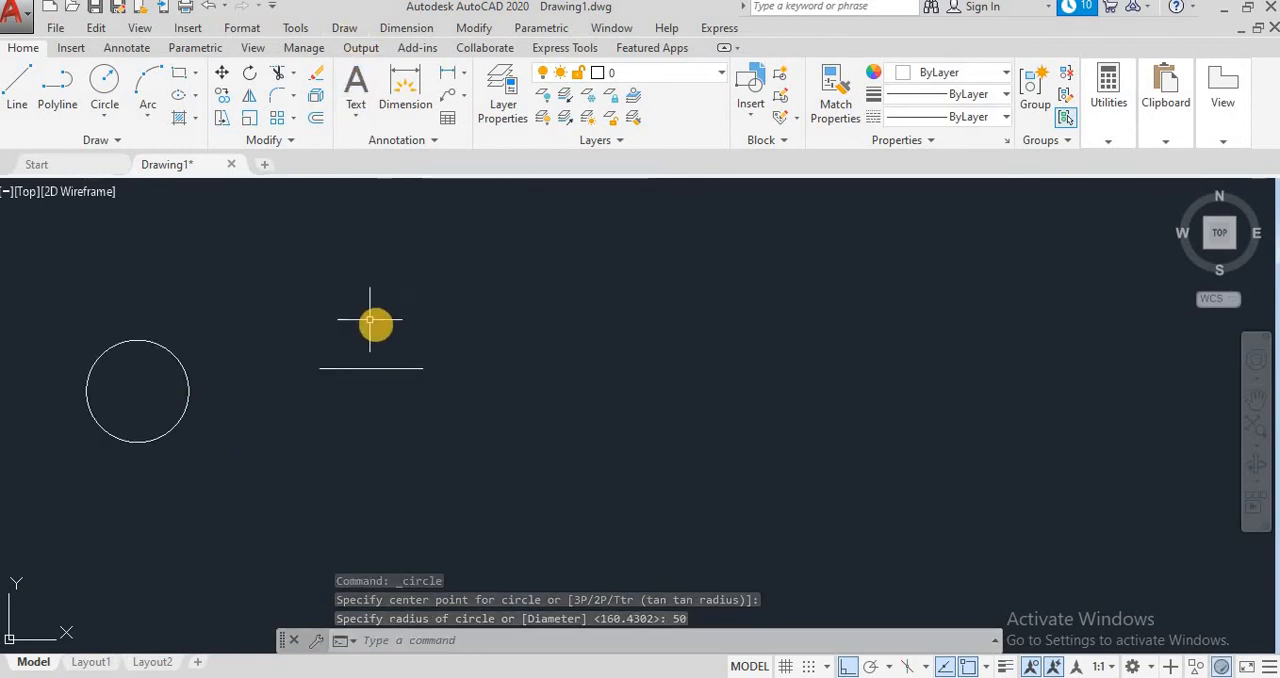
click(380, 368)
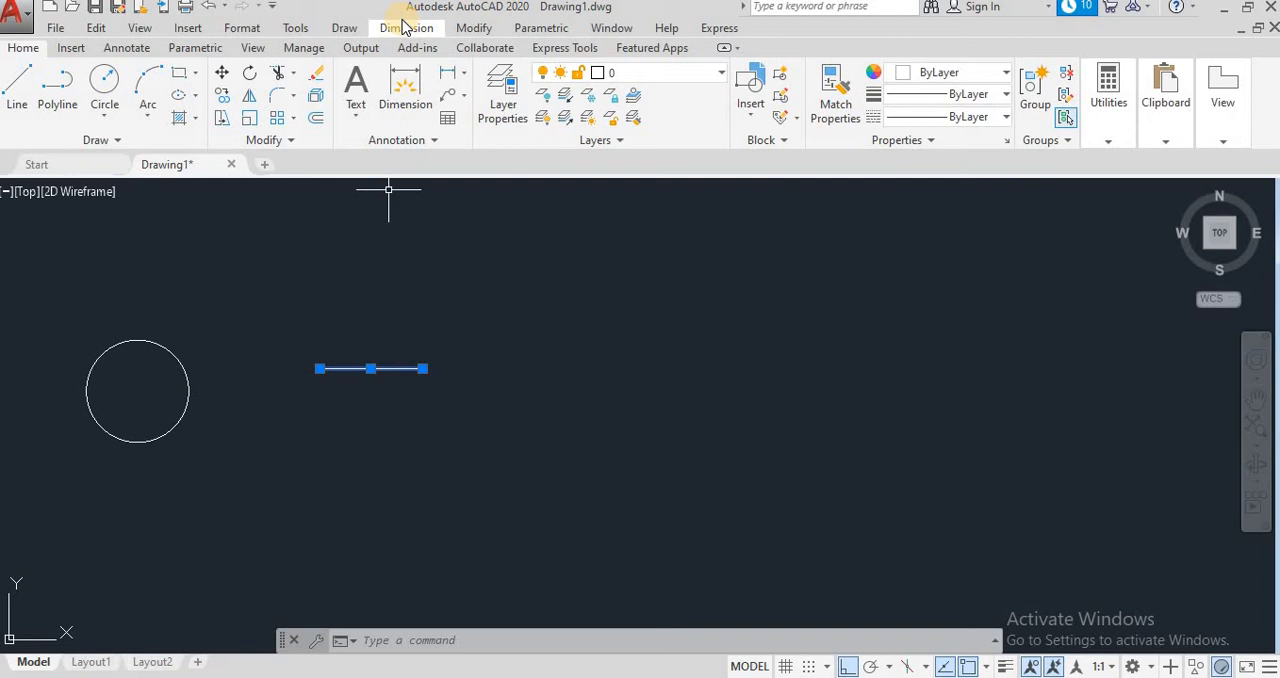
click(404, 26)
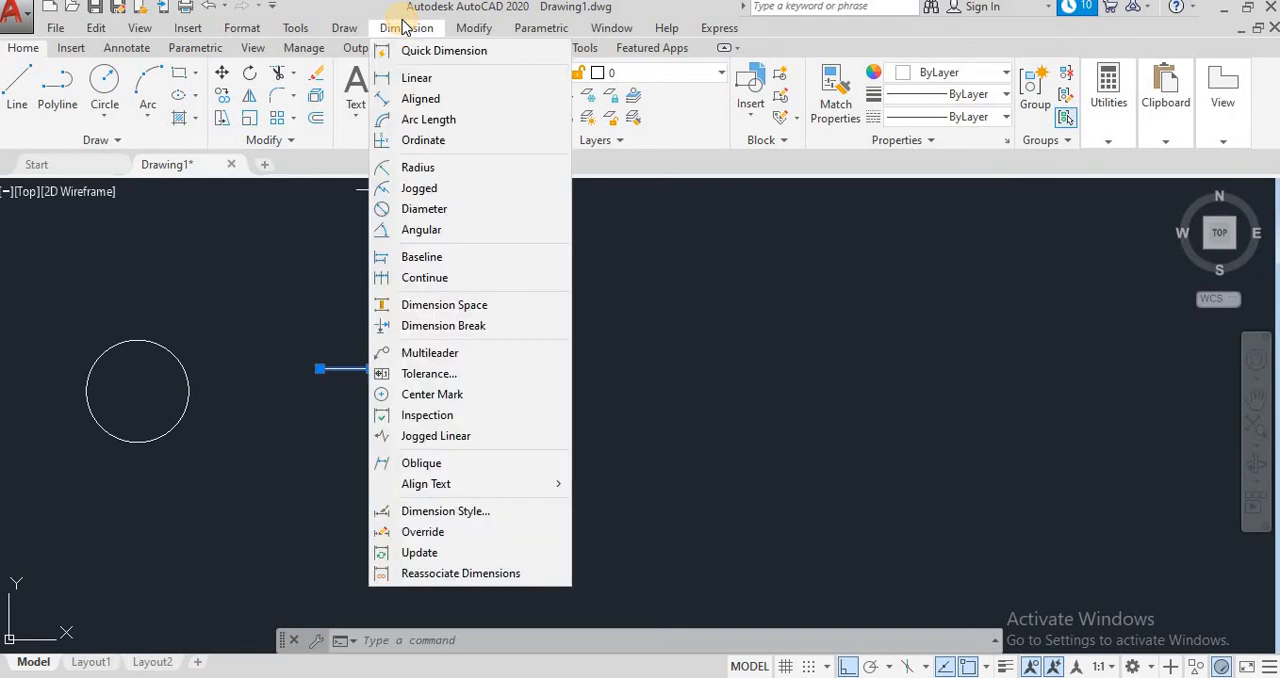
click(438, 418)
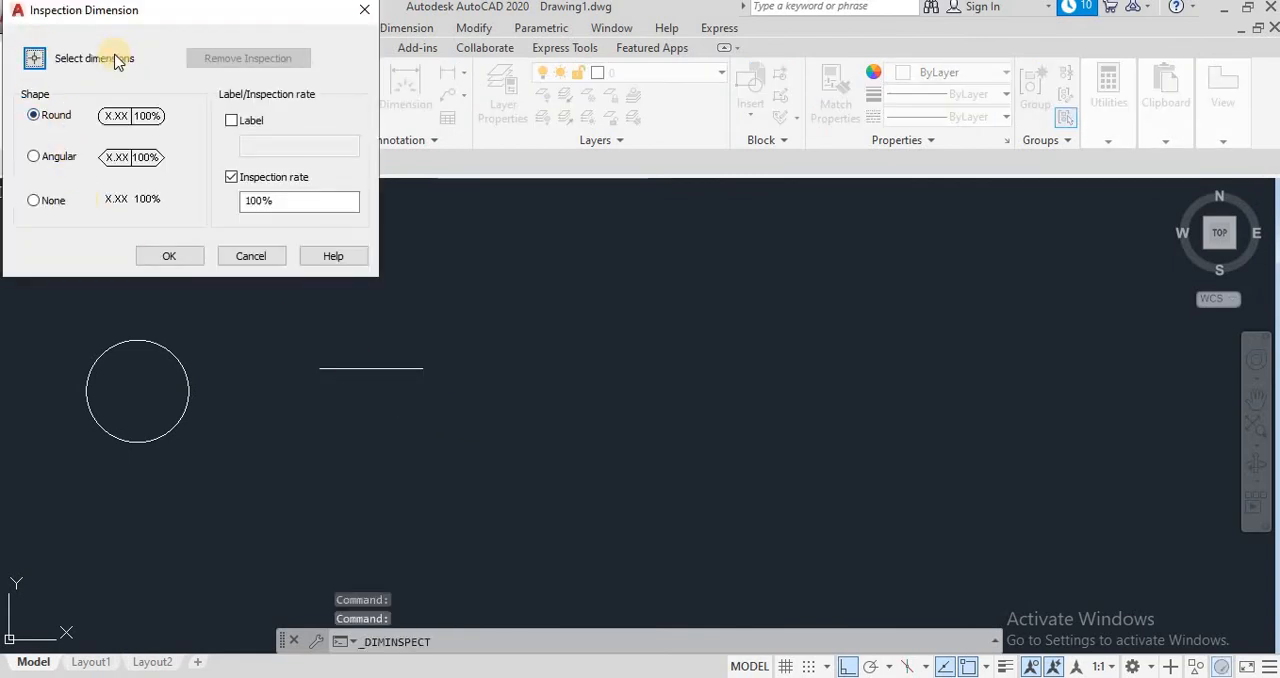
click(33, 58)
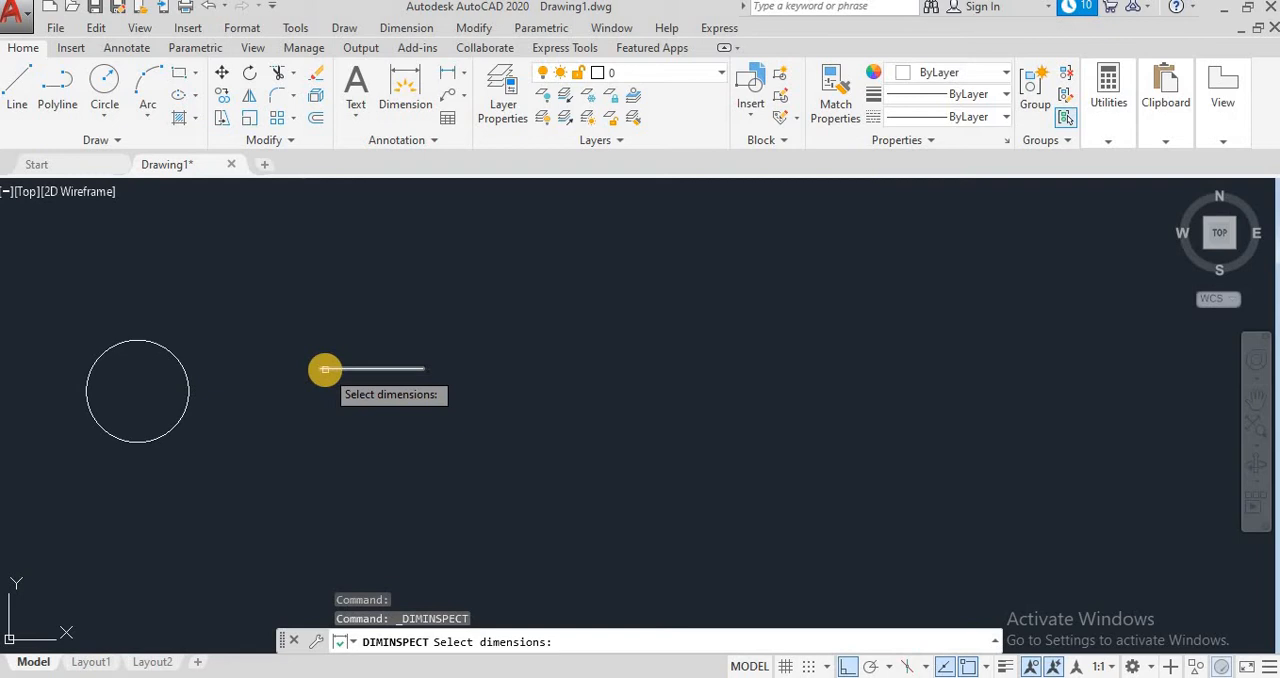
key(Escape)
key(Escape)
key(Escape)
key(Escape)
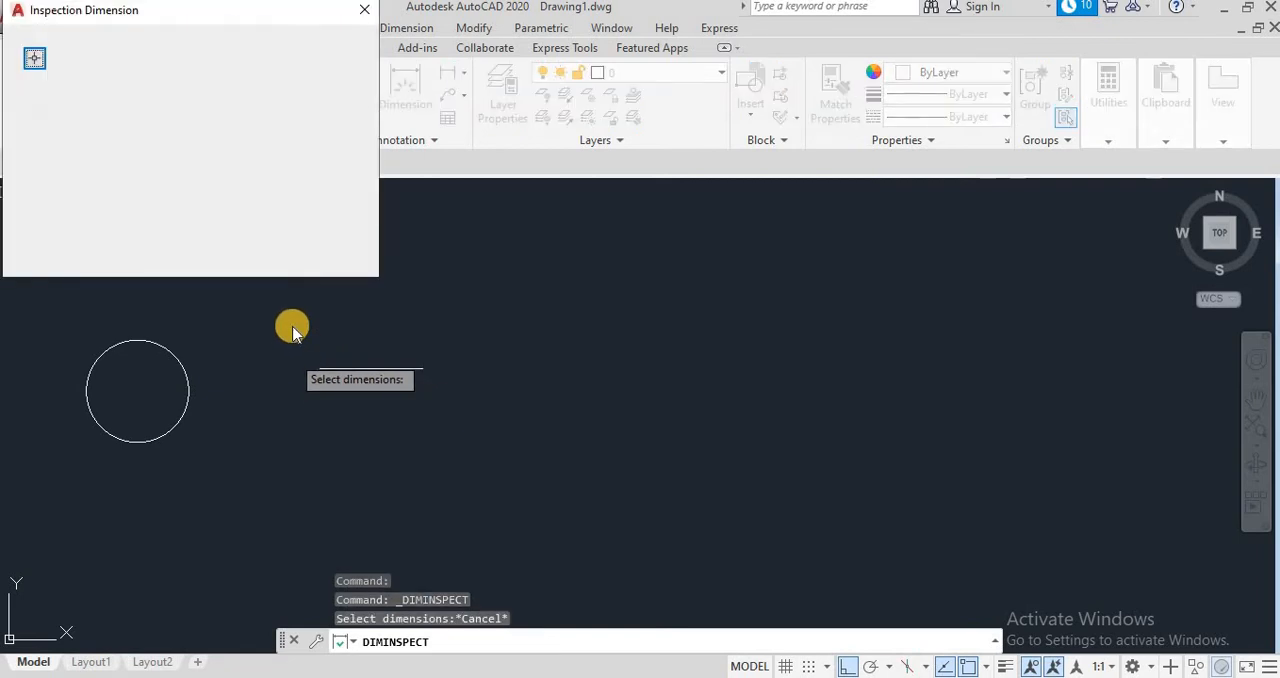
Step: Add a linear dimension between the horizontal line's two endpoints, placing the dimension line below it
click(391, 32)
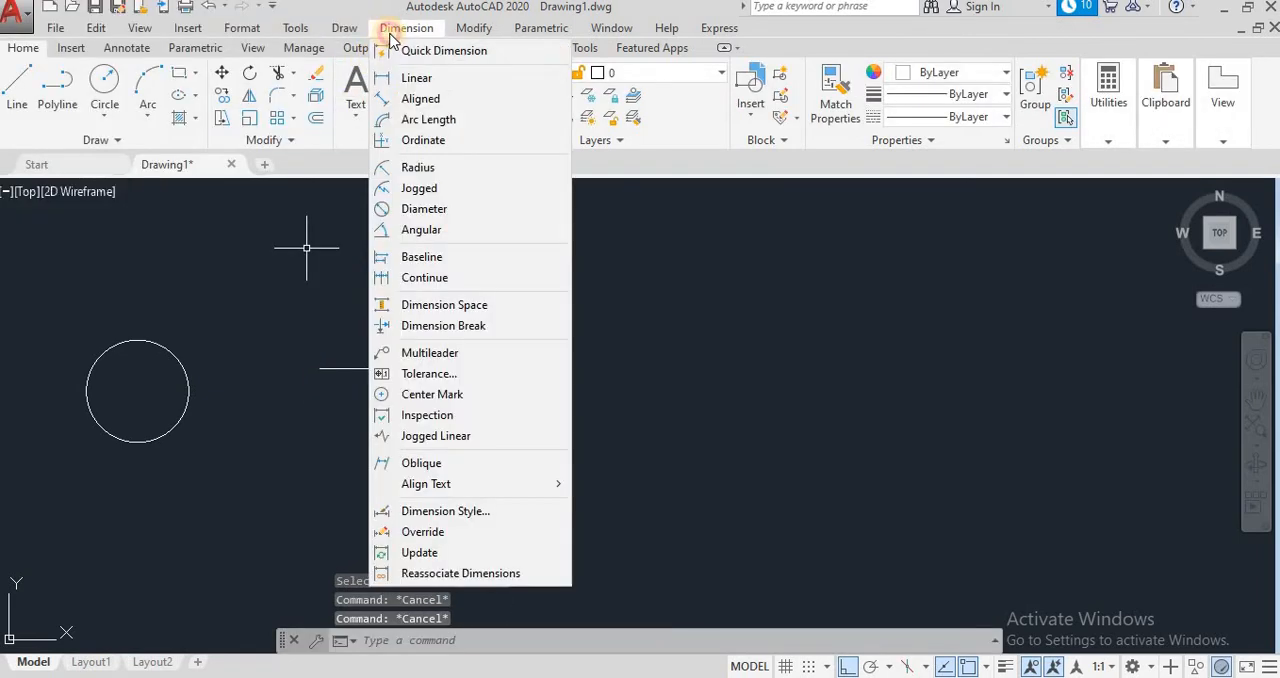
click(420, 98)
click(406, 28)
click(324, 378)
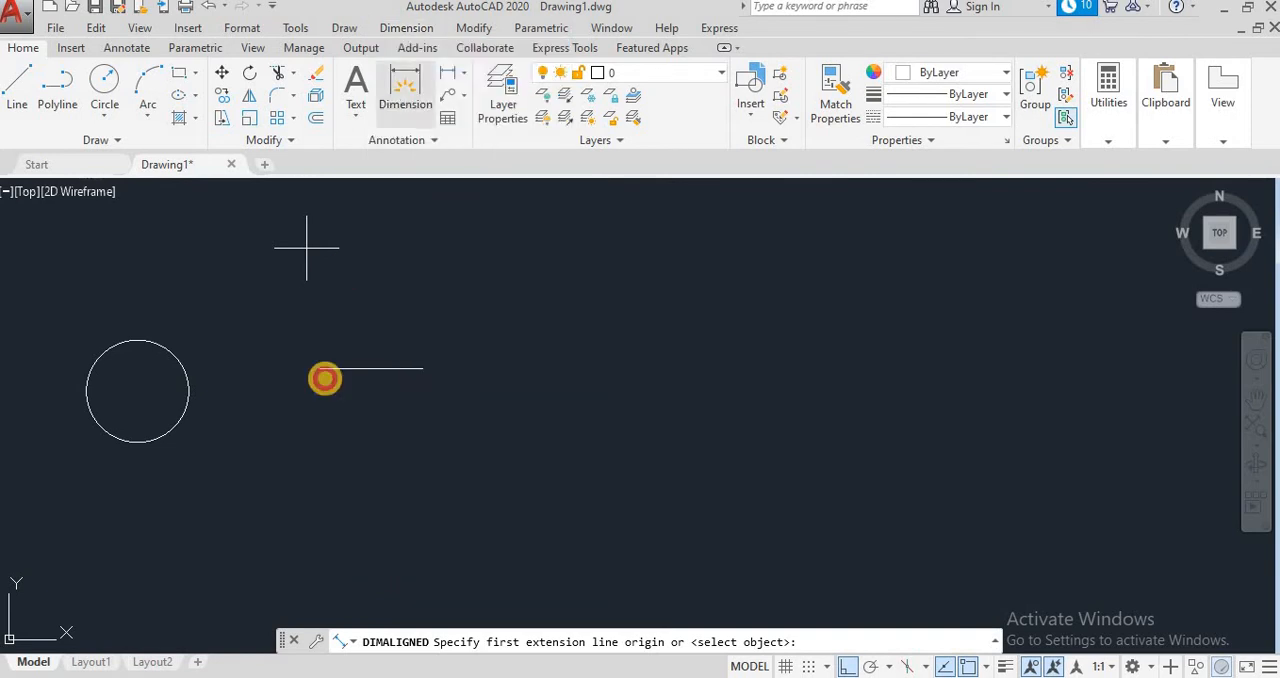
click(319, 369)
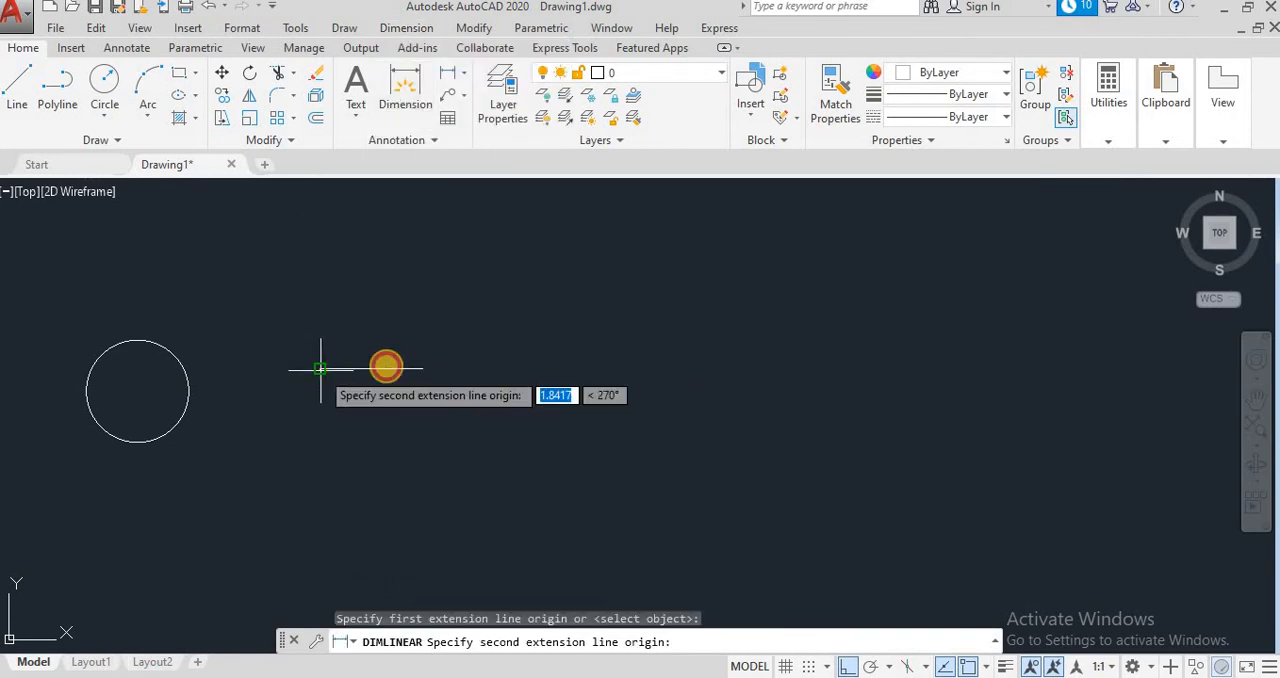
click(421, 369)
click(420, 409)
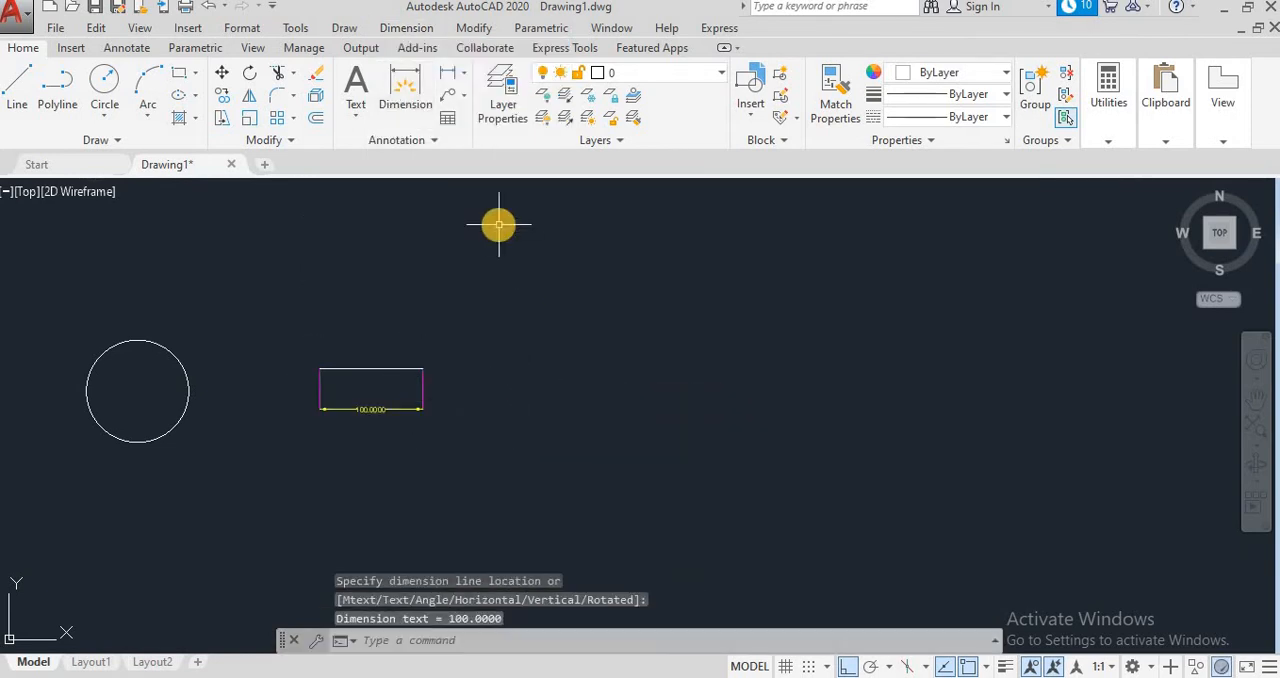
Step: Add an inspection frame with the Angular shape and a 100% inspection rate to the line's linear dimension
click(407, 28)
click(430, 420)
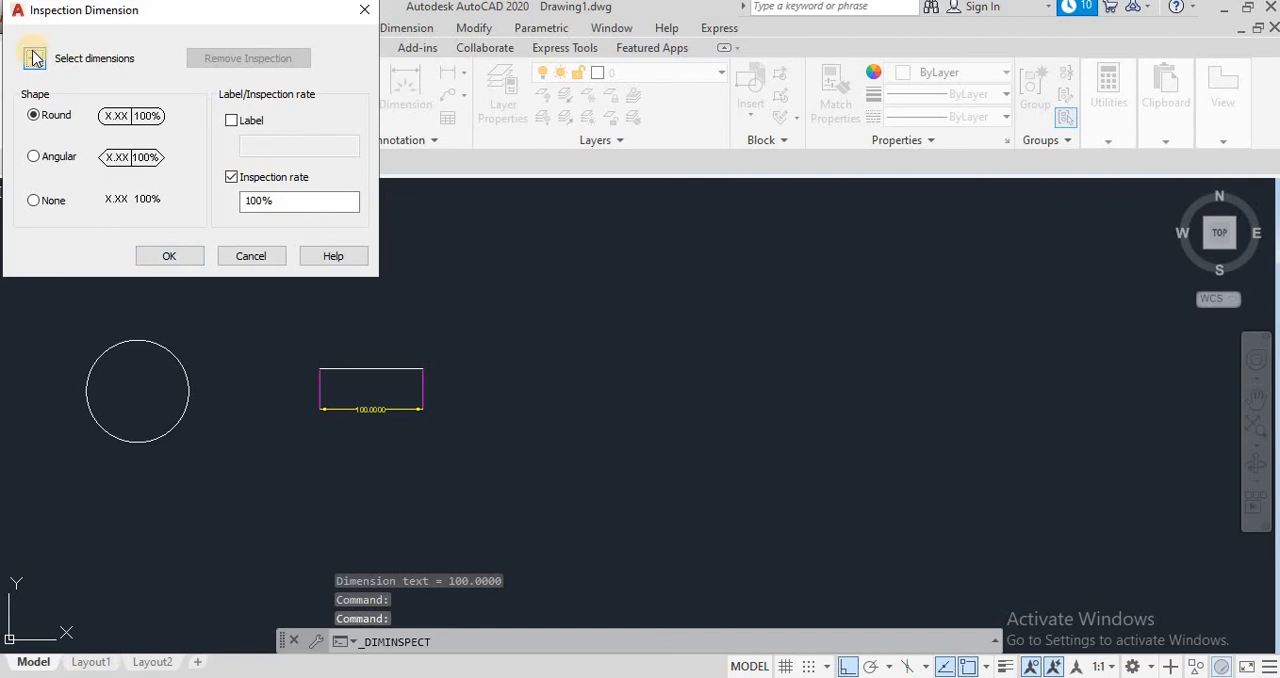
click(35, 58)
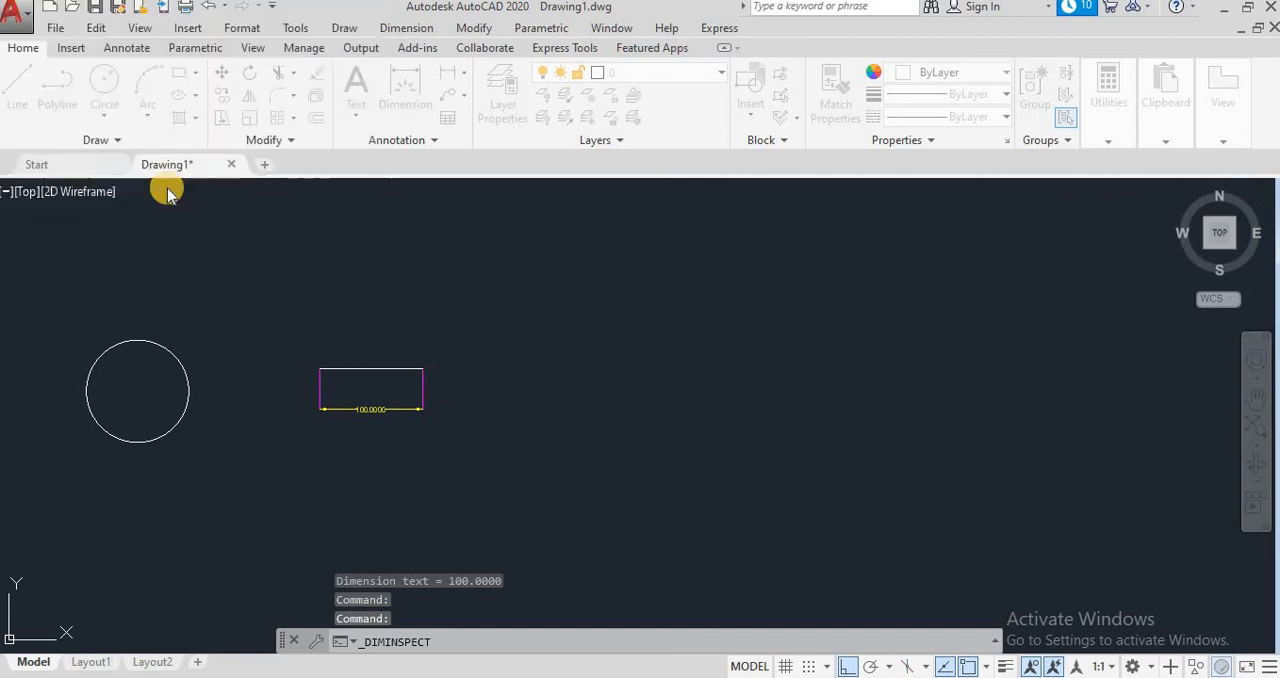
click(342, 410)
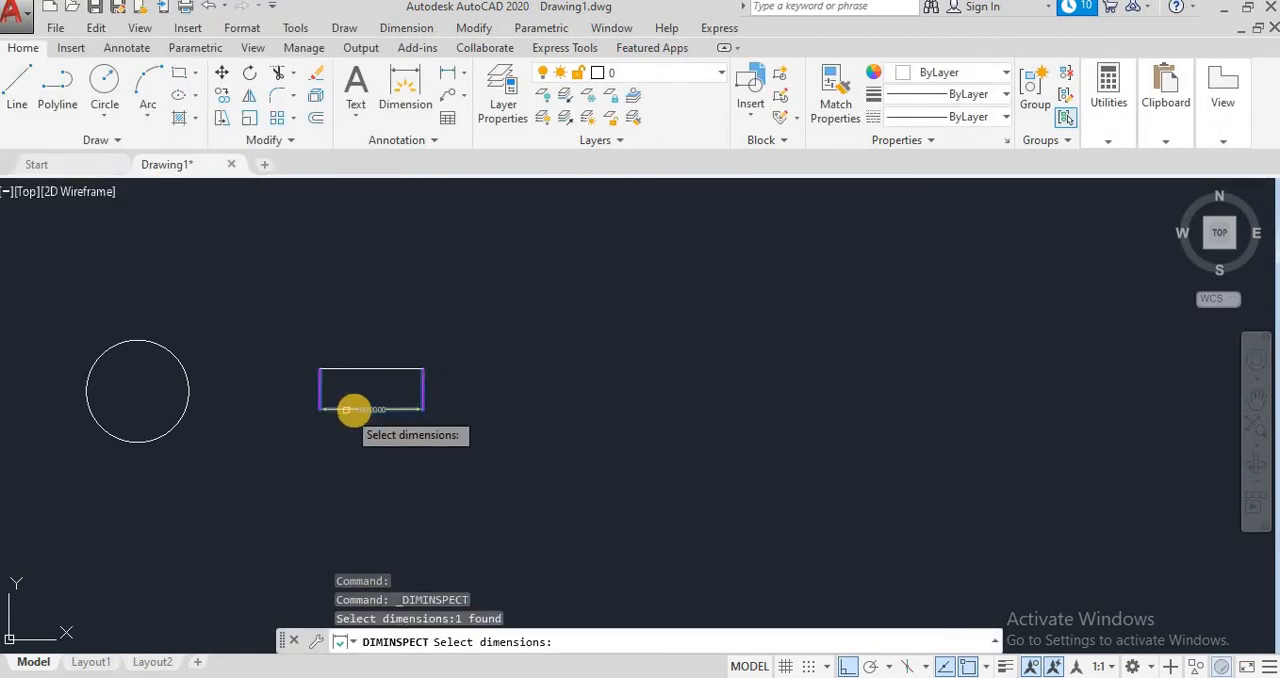
key(Return)
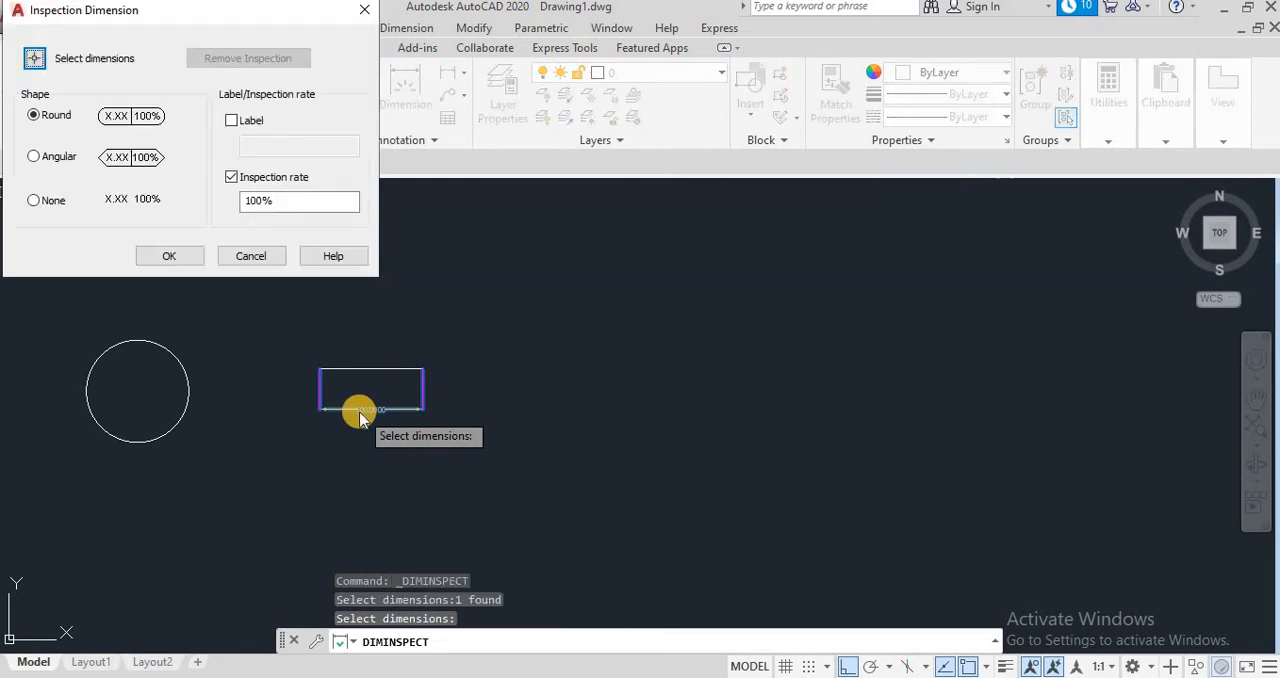
click(54, 165)
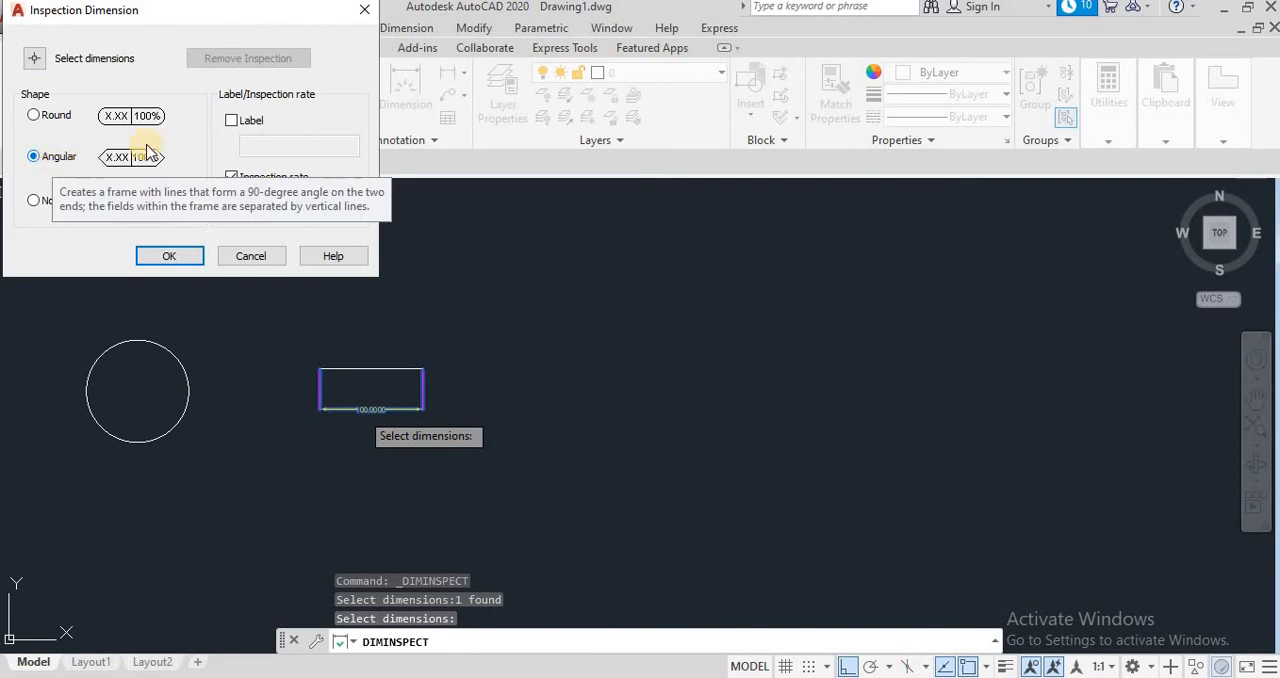
click(172, 255)
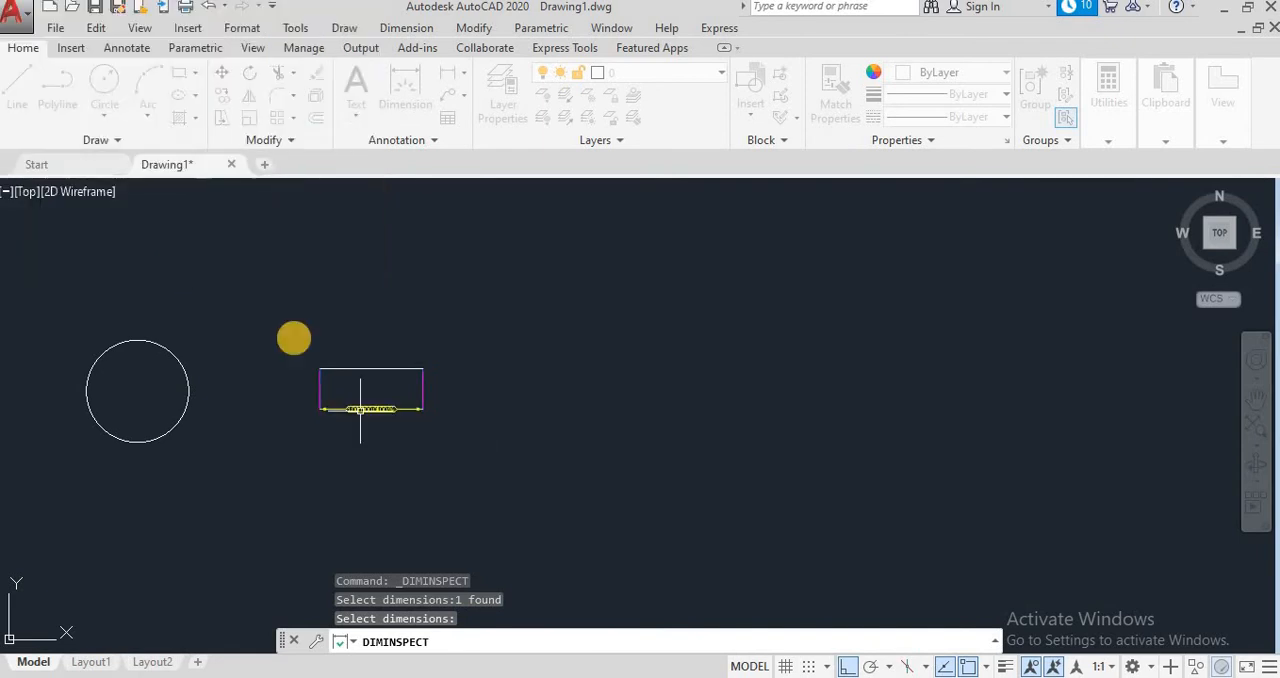
scroll(418, 425, up, 4)
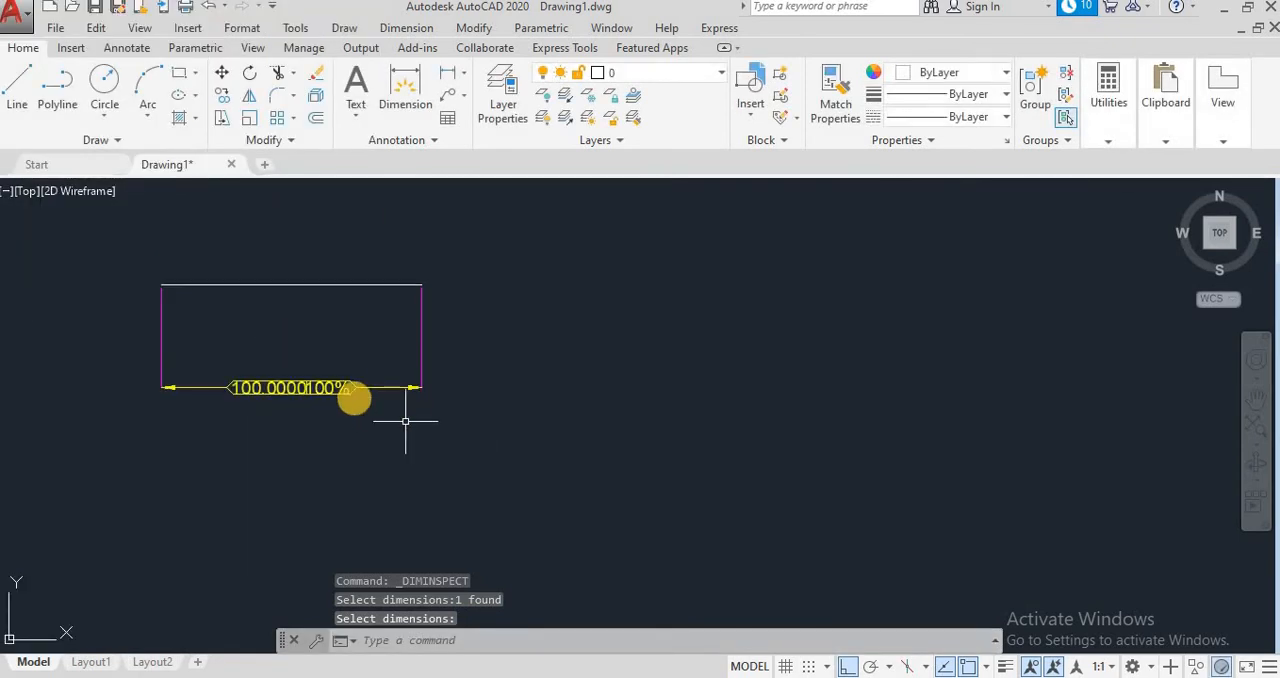
scroll(364, 397, up, 2)
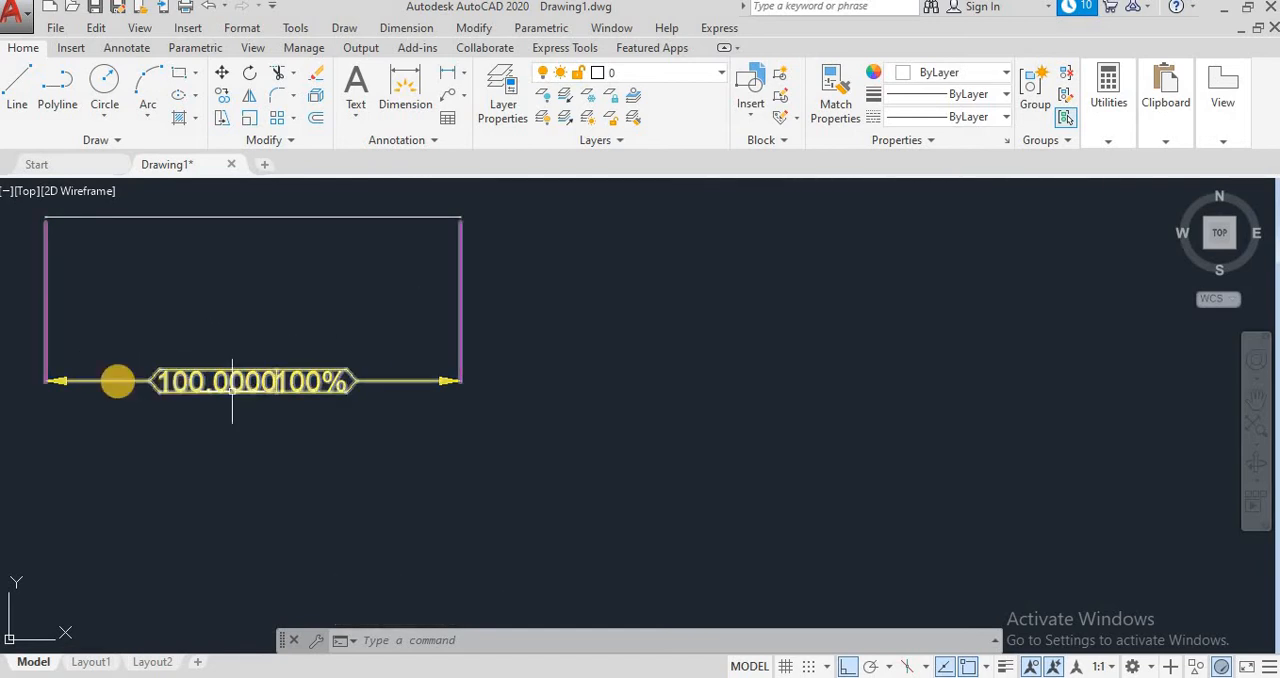
Step: Change the inspection frame on the line's dimension to the Round shape, keeping the inspection rate at 100%
click(304, 381)
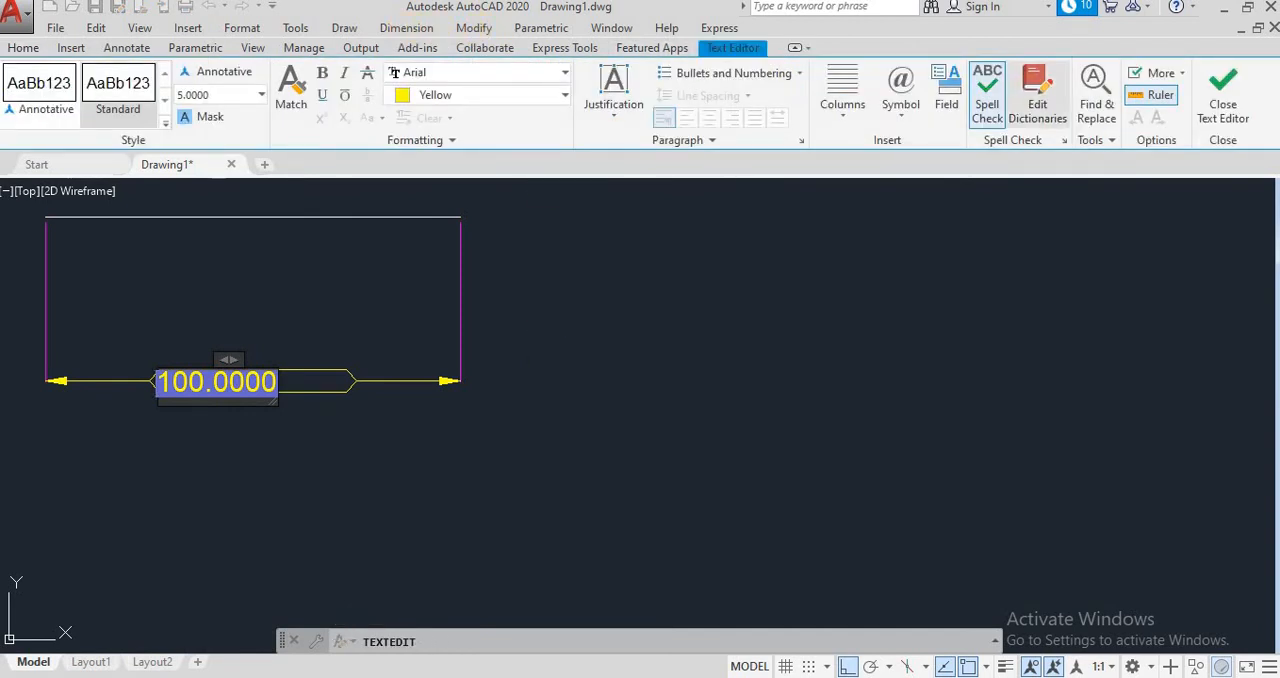
click(1224, 108)
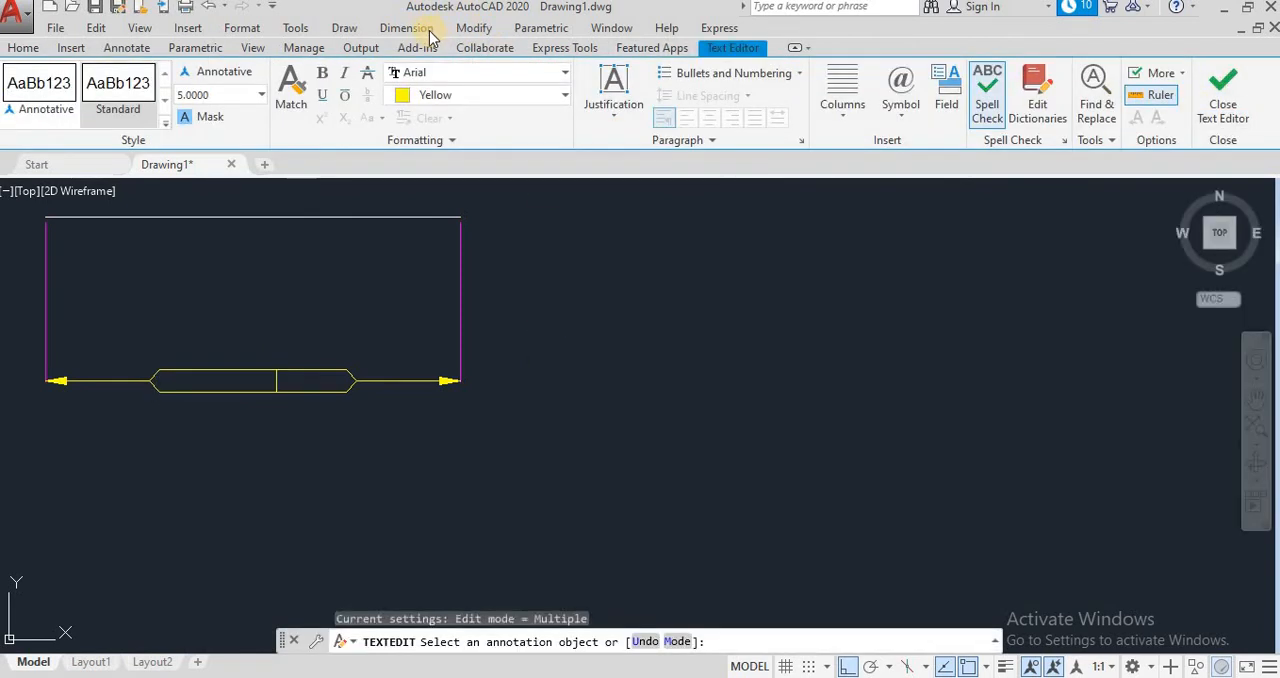
click(422, 27)
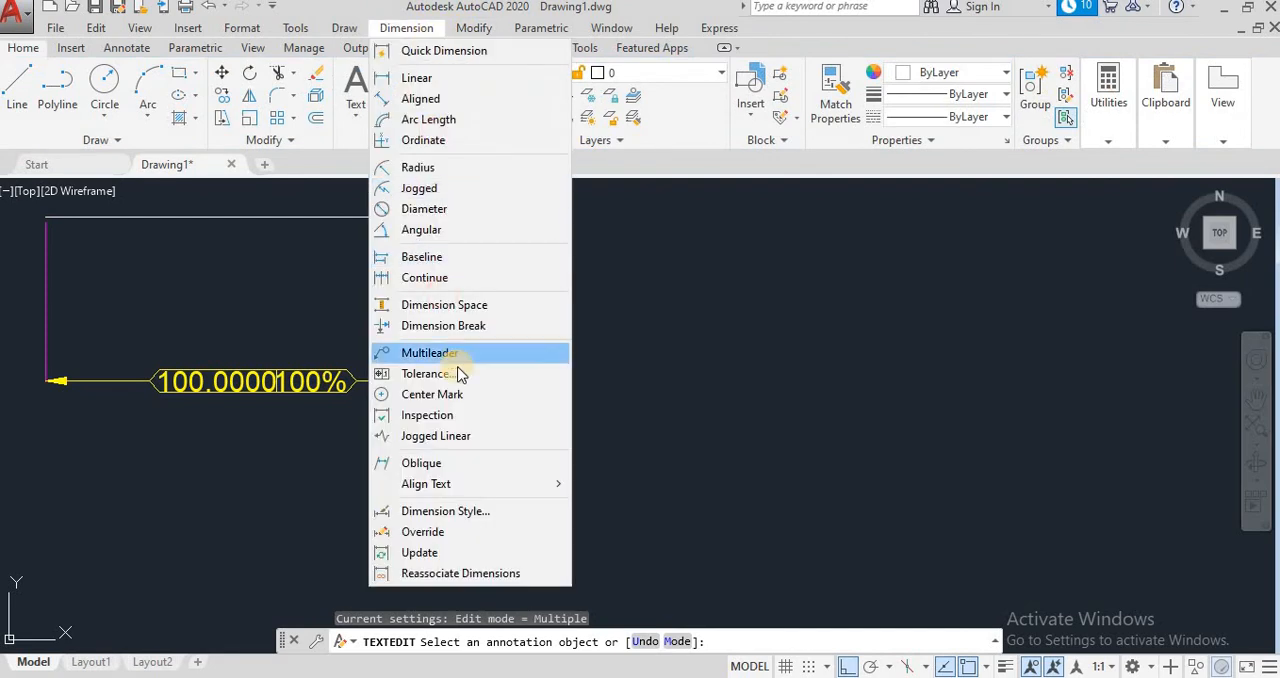
click(434, 416)
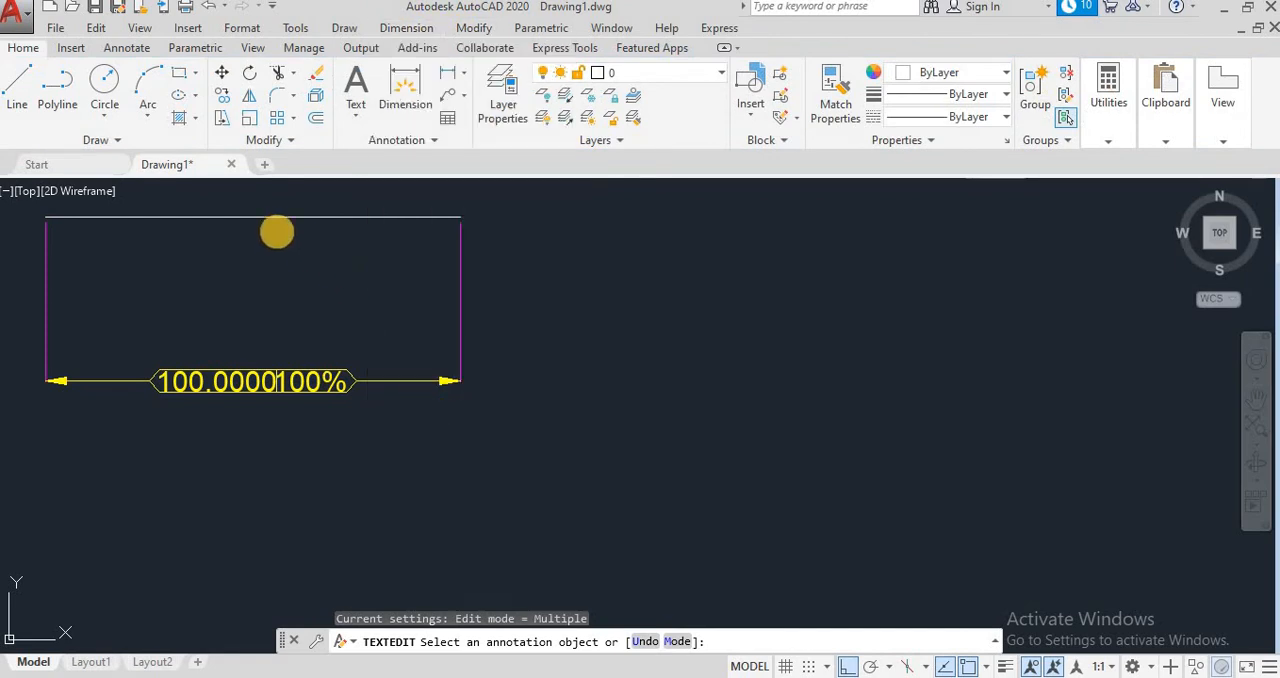
click(35, 62)
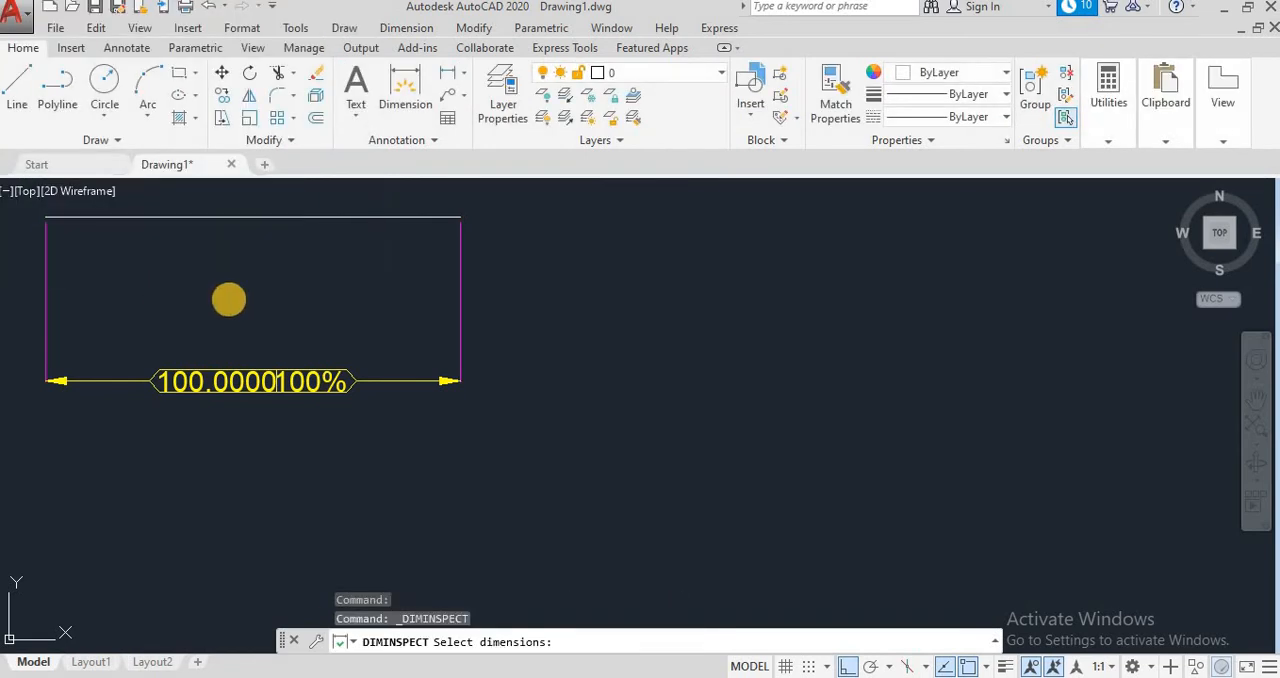
click(242, 367)
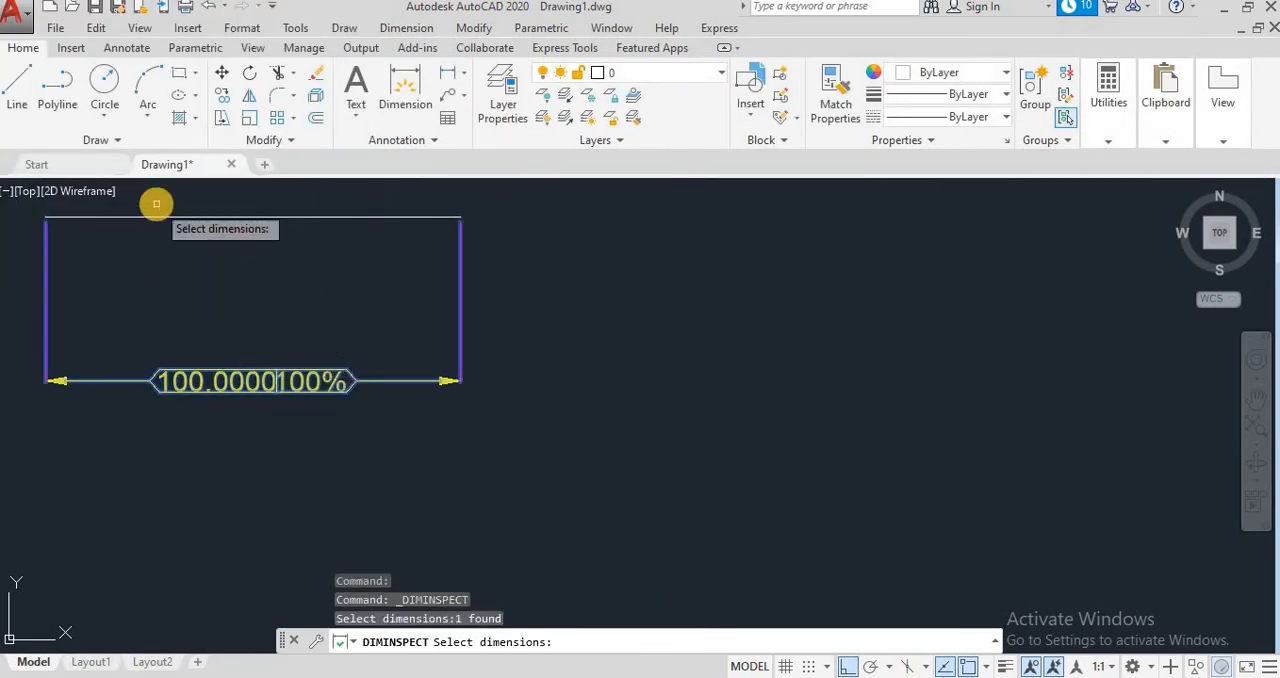
right_click(180, 266)
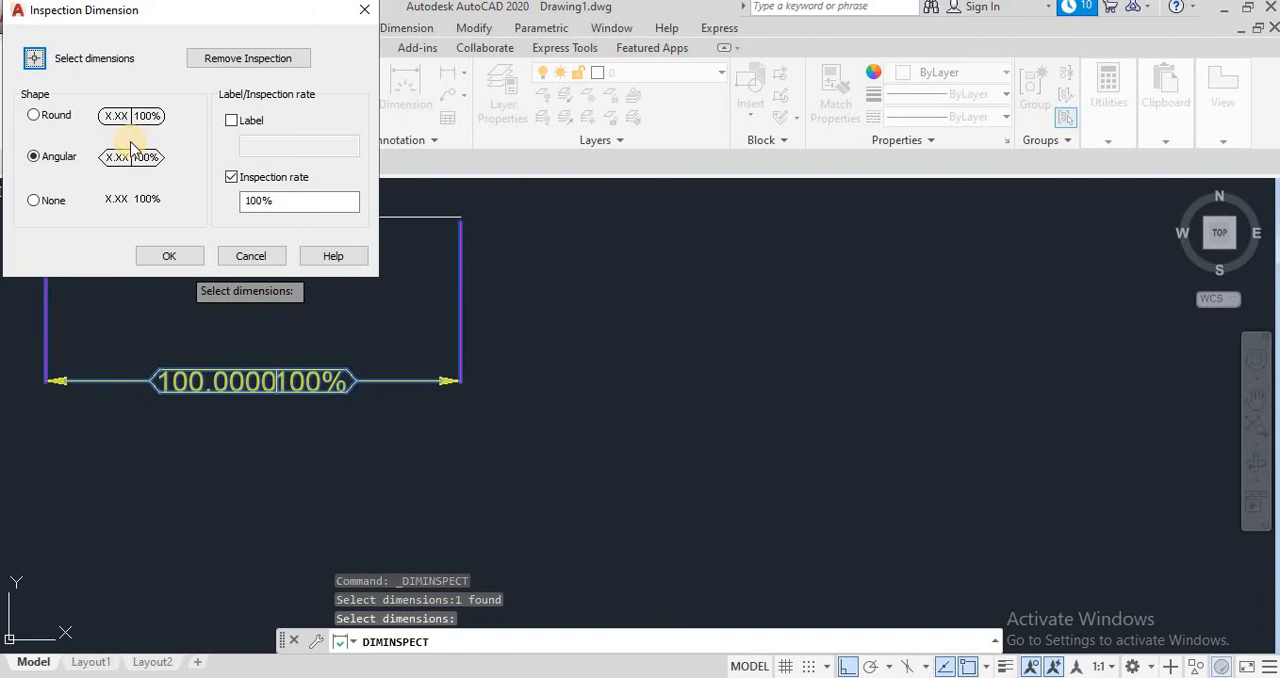
click(36, 116)
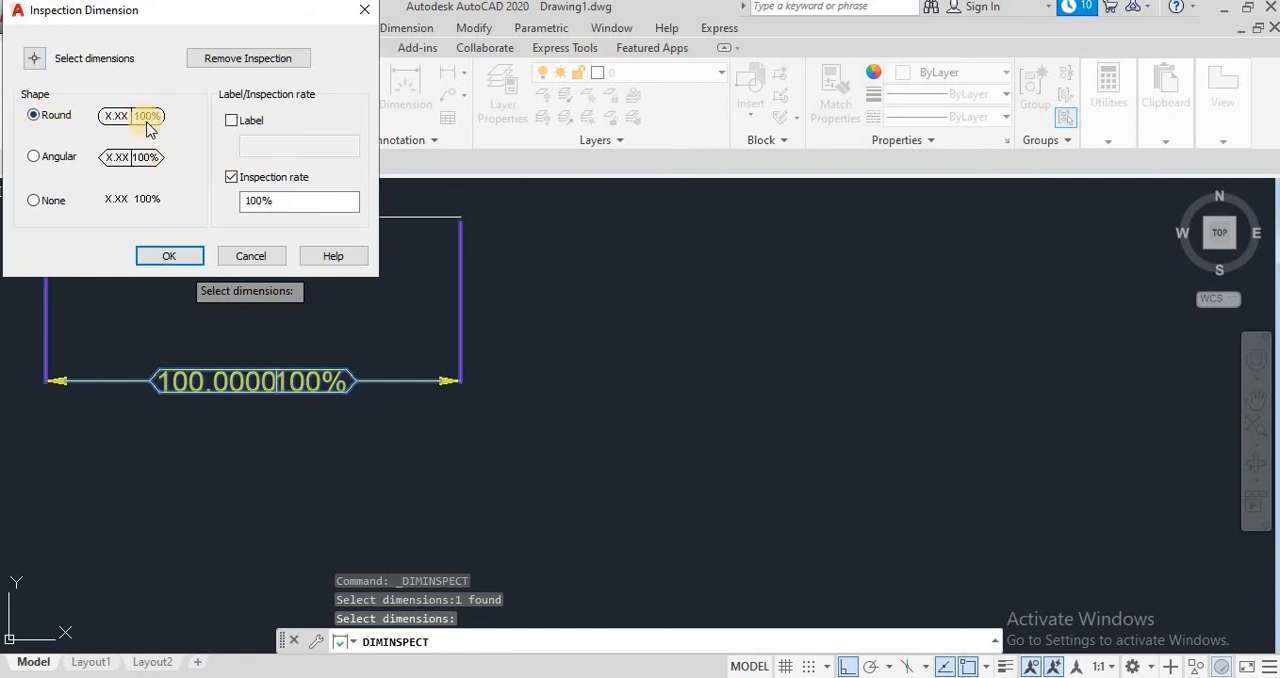
click(168, 254)
scroll(475, 394, down, 5)
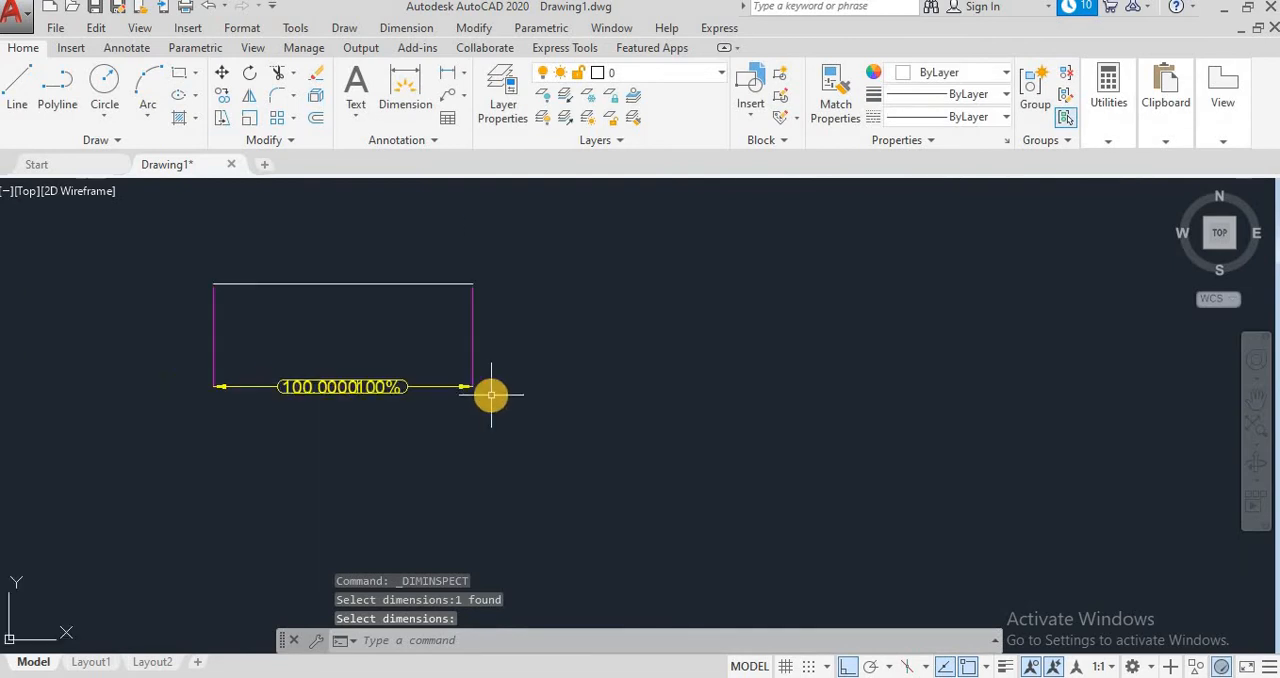
scroll(417, 398, up, 5)
scroll(417, 398, up, 2)
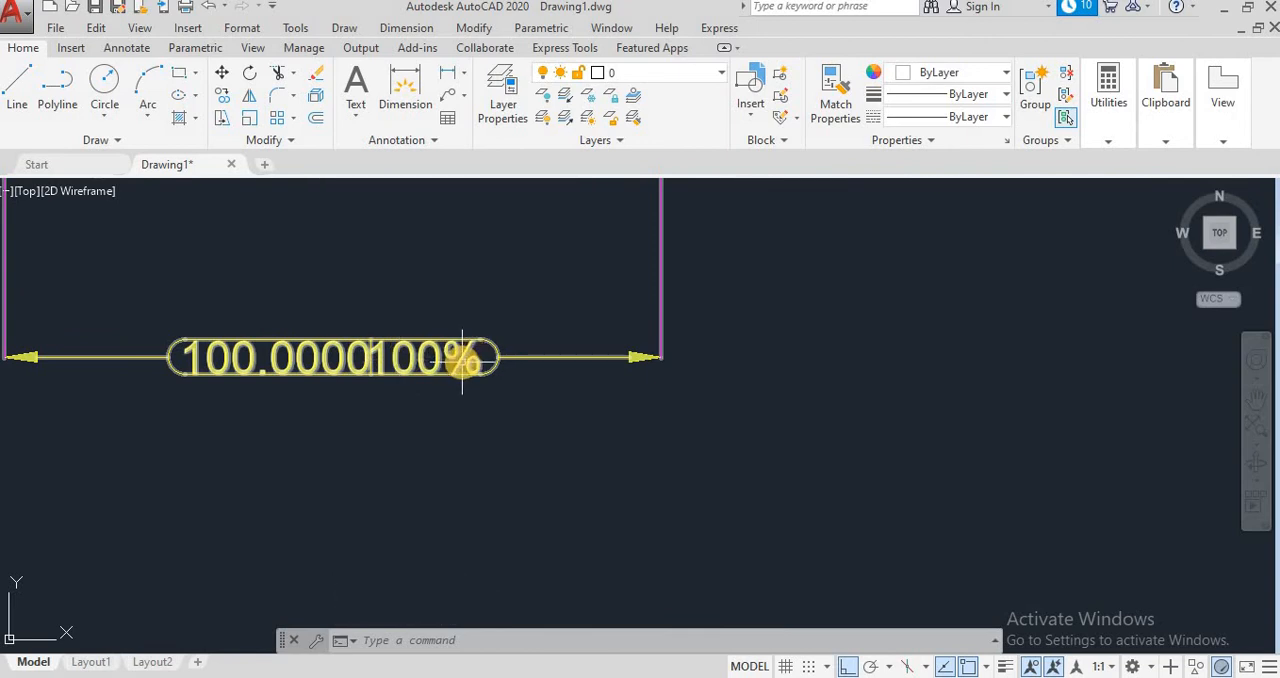
mouse_move(462, 360)
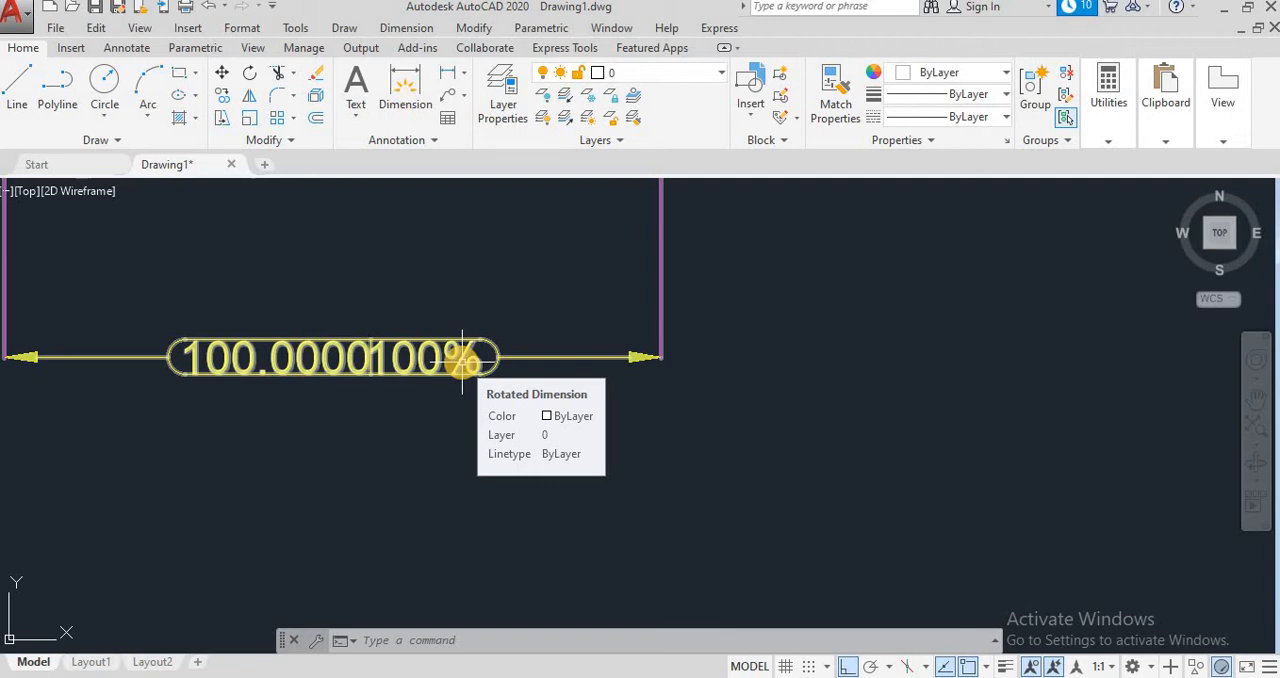
Step: Add a Jogged Linear symbol to the horizontal line's linear dimension at the default jog location
scroll(463, 358, down, 3)
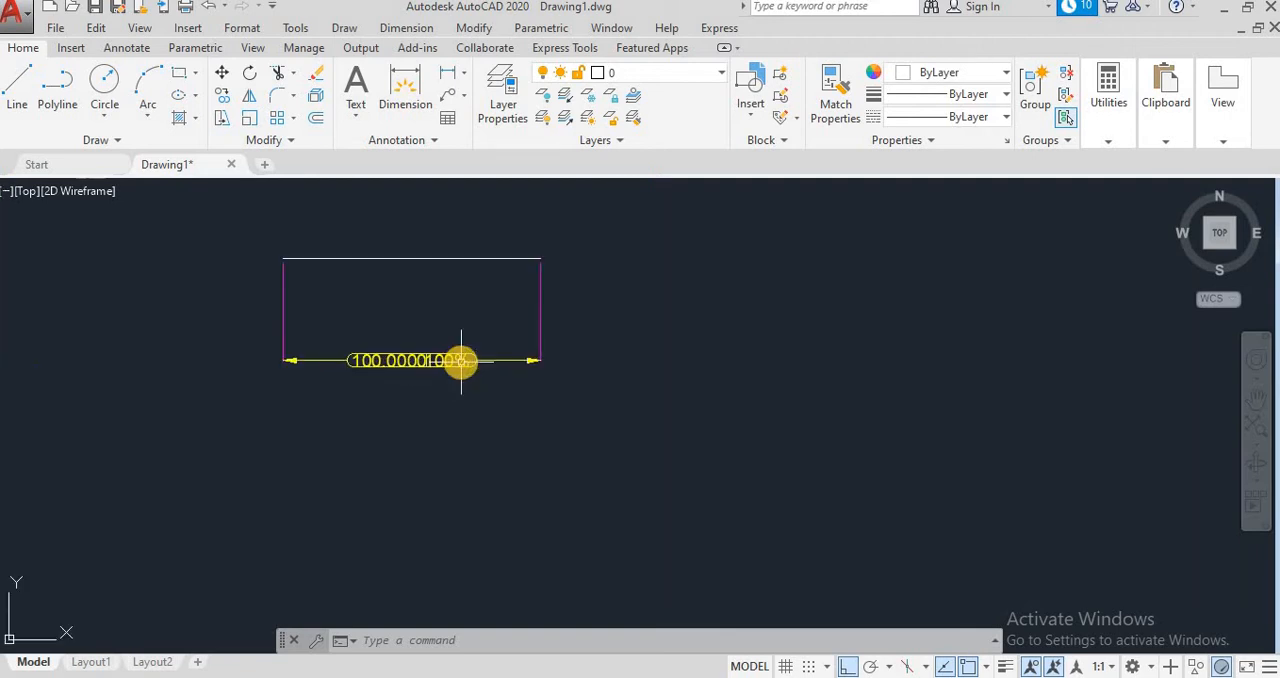
click(392, 28)
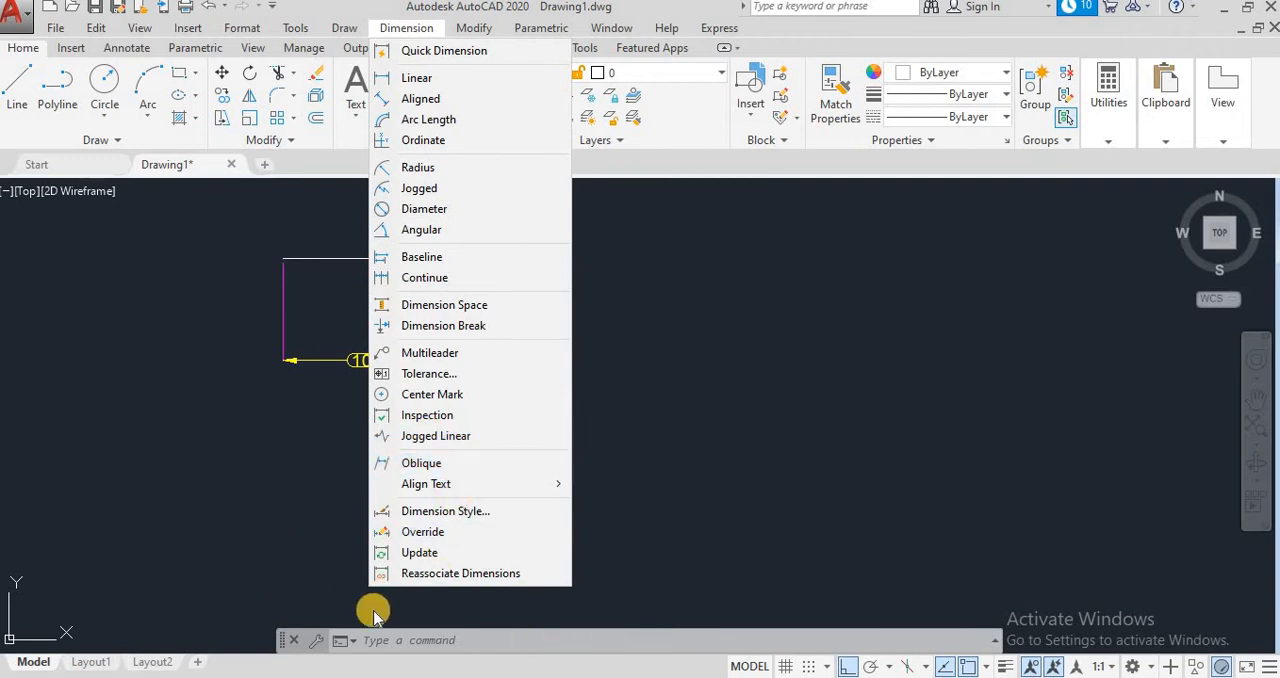
click(390, 664)
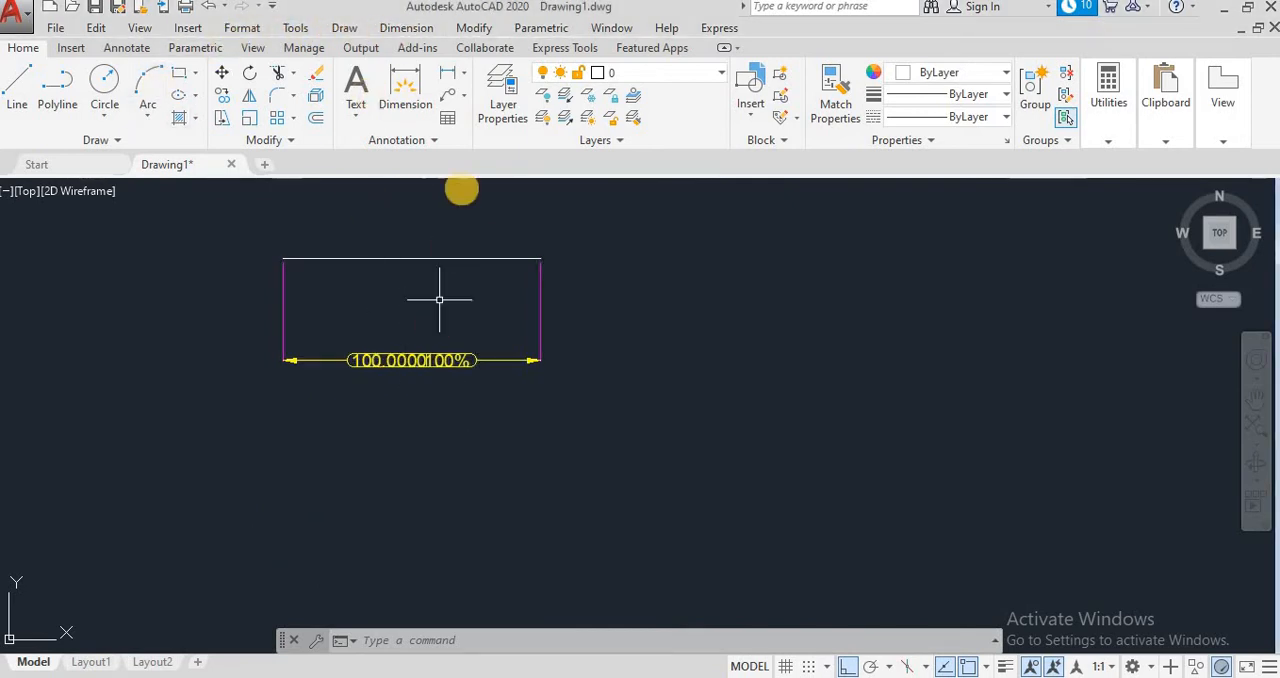
click(408, 28)
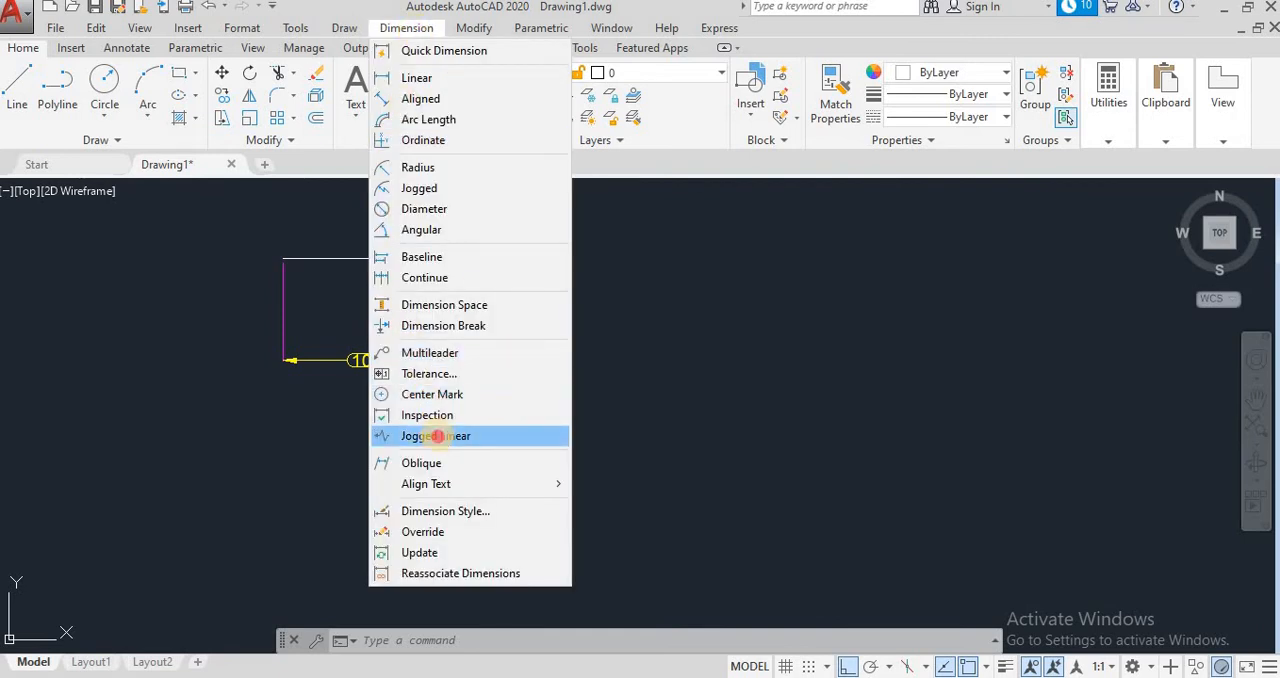
click(437, 435)
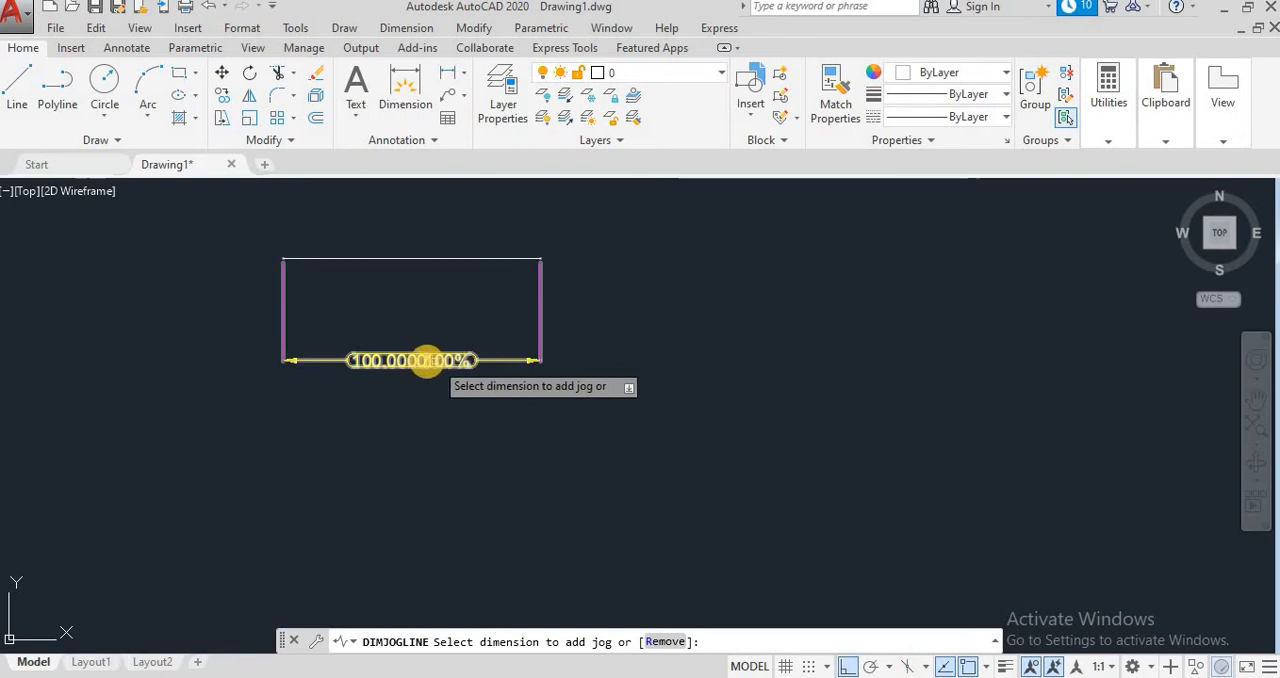
click(424, 360)
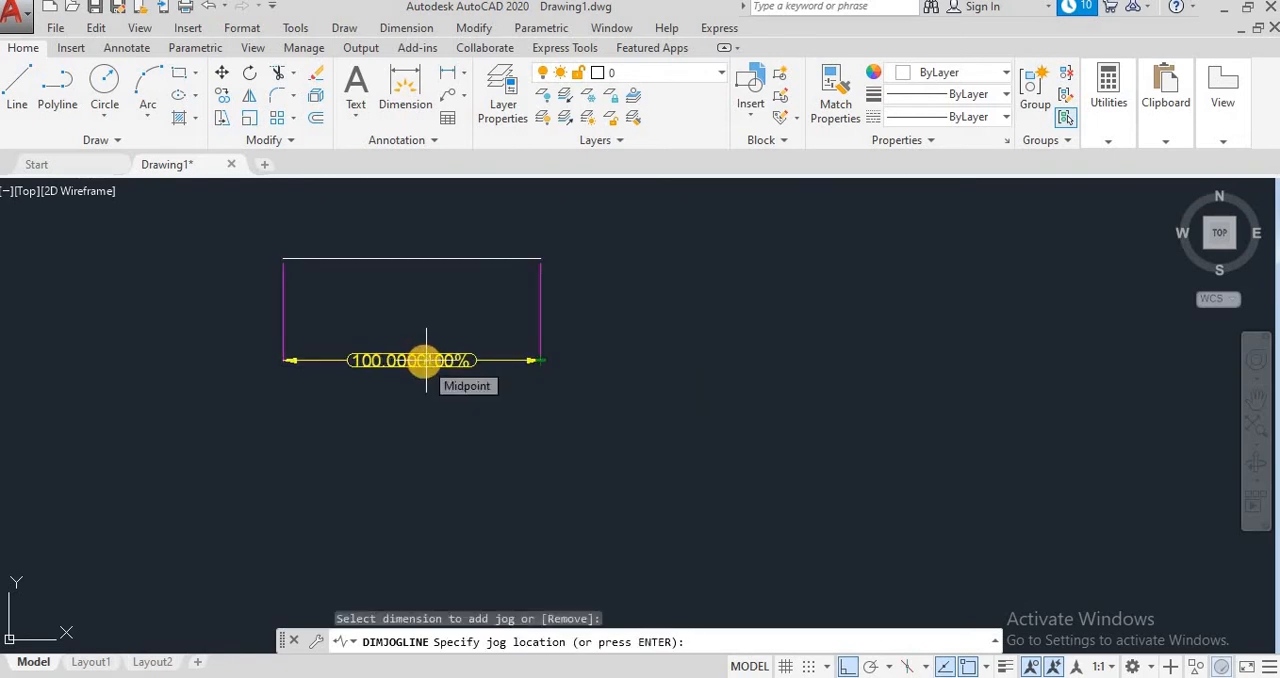
key(Return)
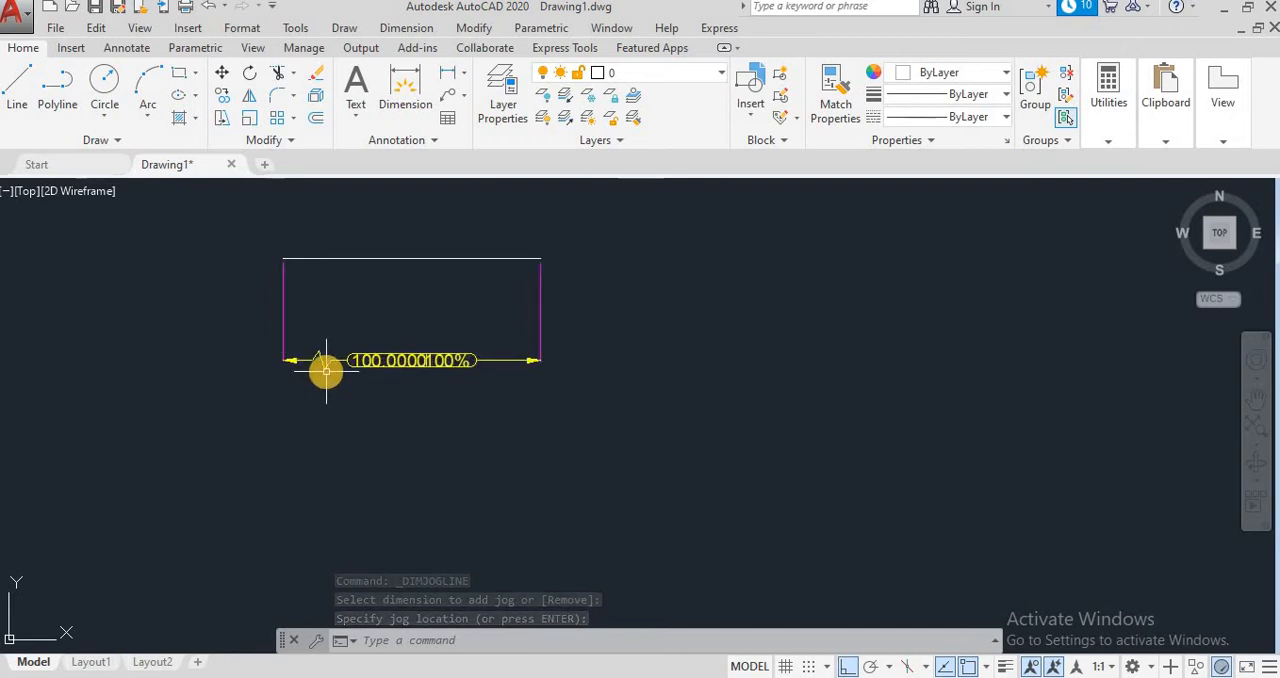
click(326, 371)
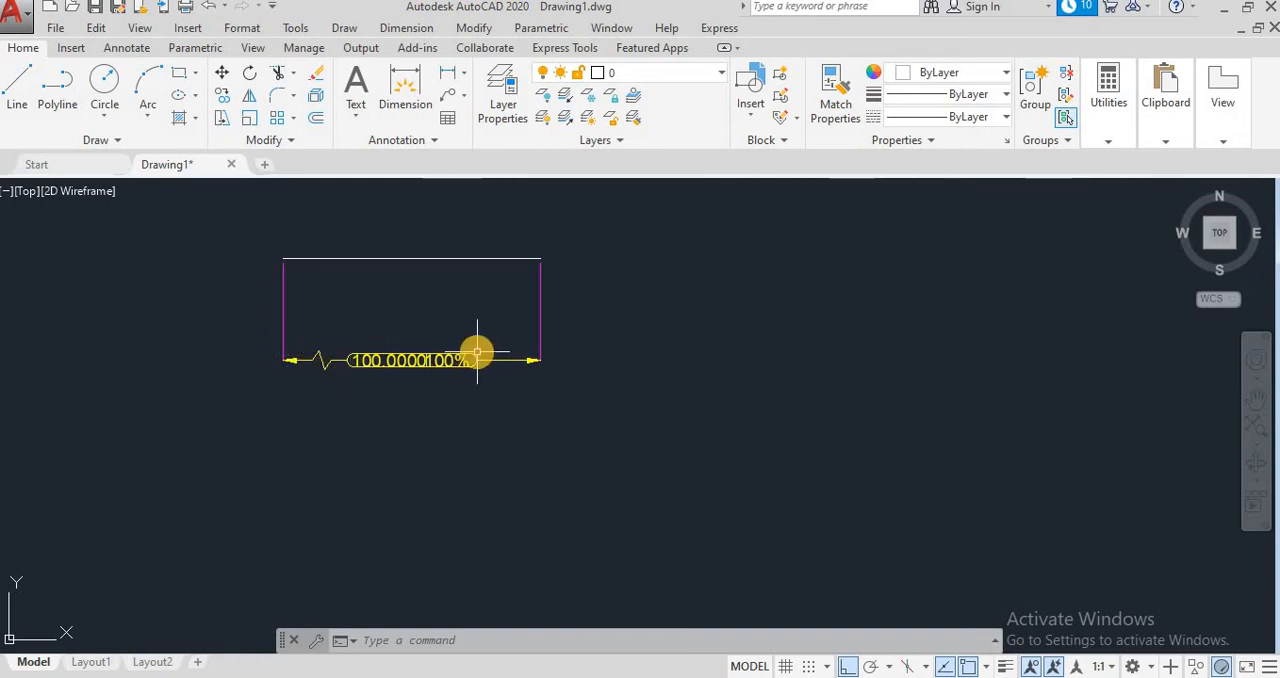
scroll(477, 352, up, 2)
scroll(477, 352, down, 2)
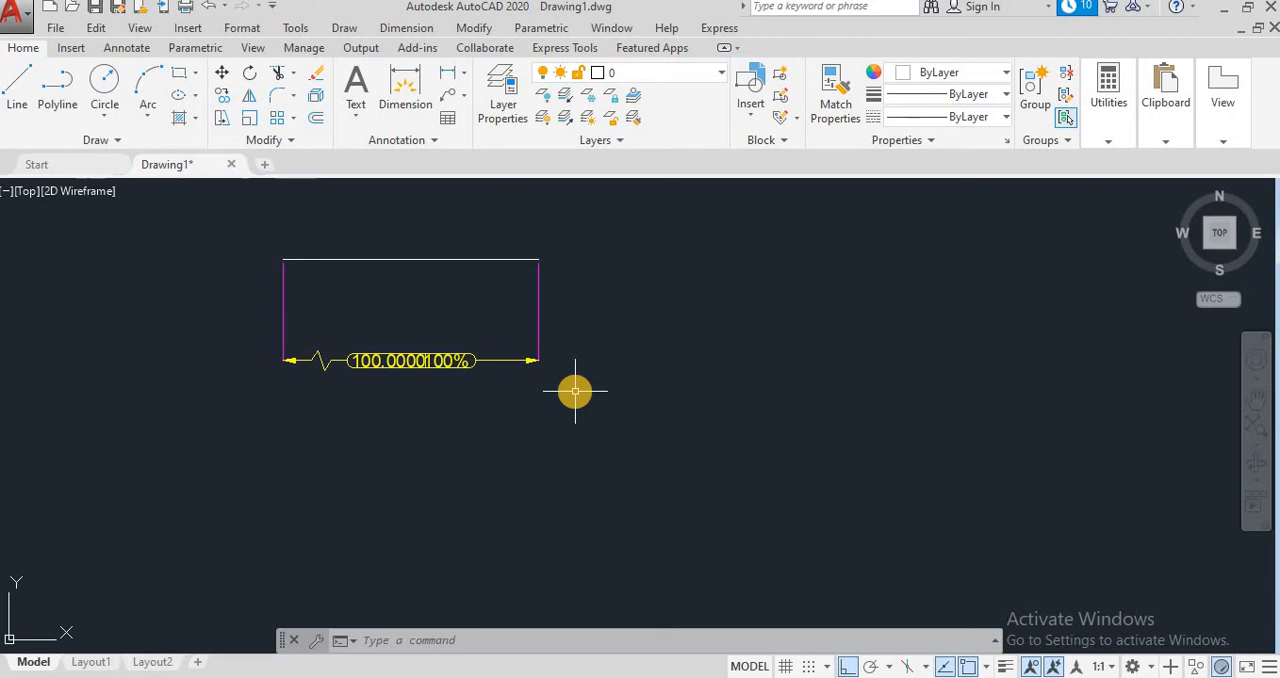
Step: Erase the horizontal line together with its jogged inspection dimension
click(686, 406)
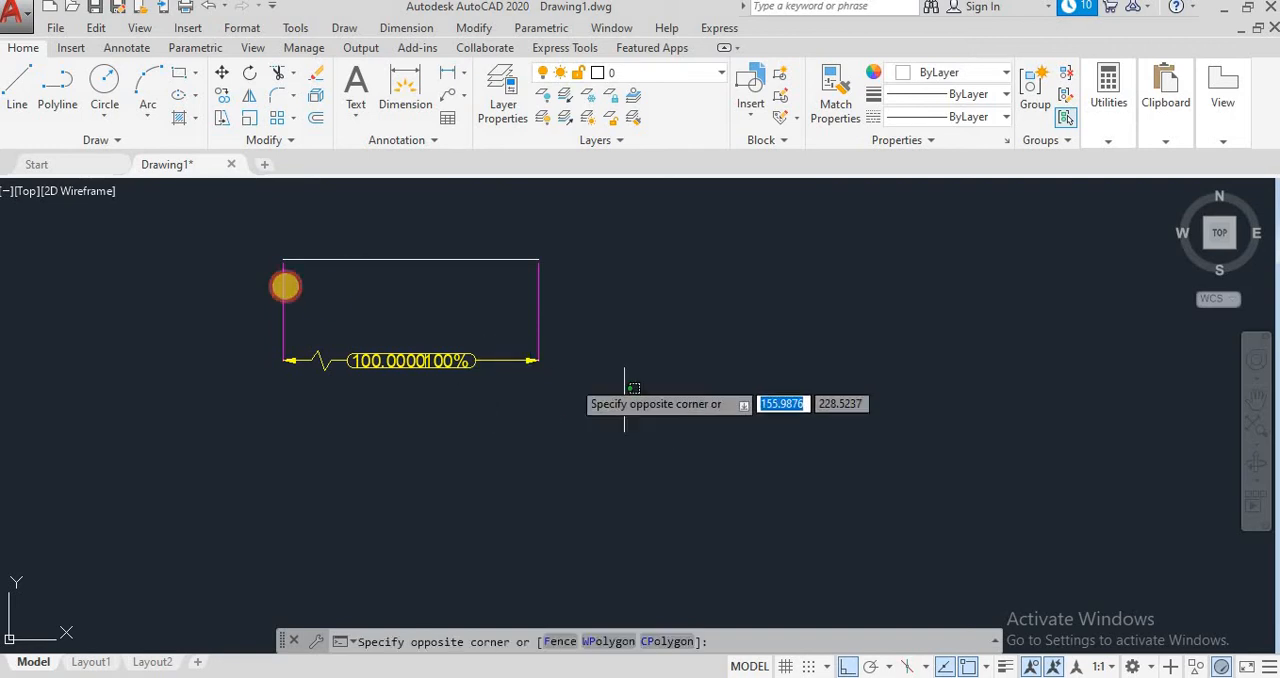
click(202, 235)
key(Delete)
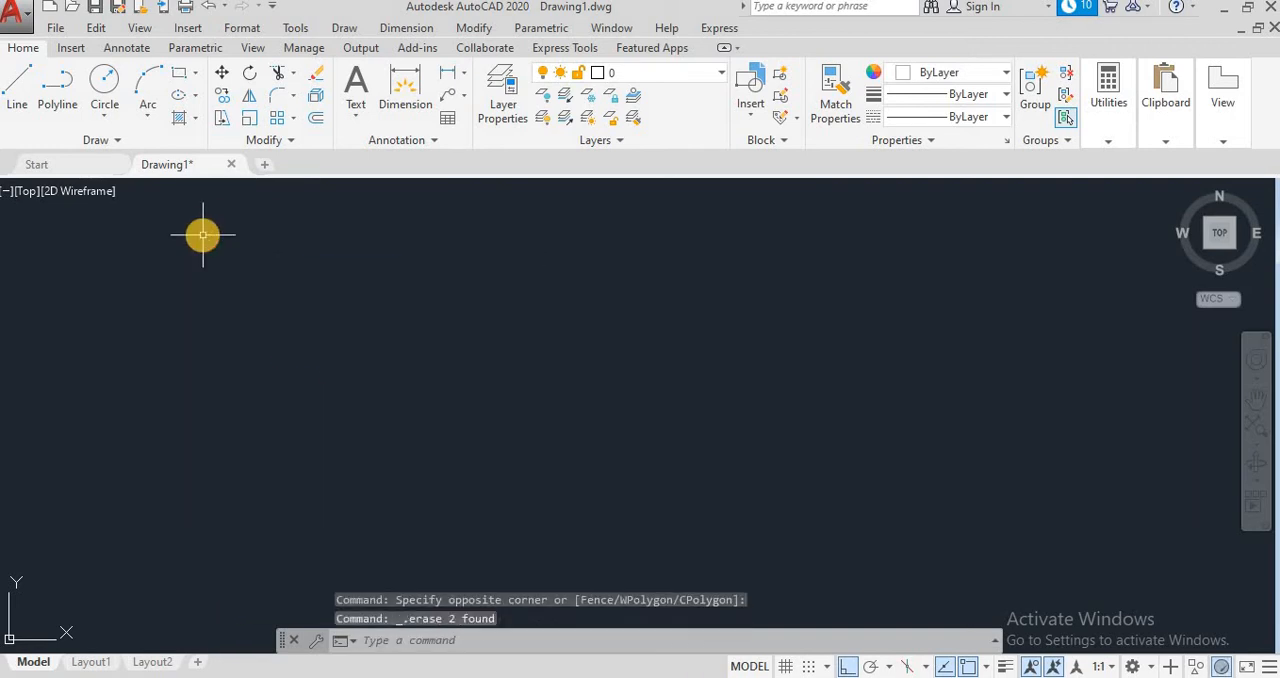
click(406, 28)
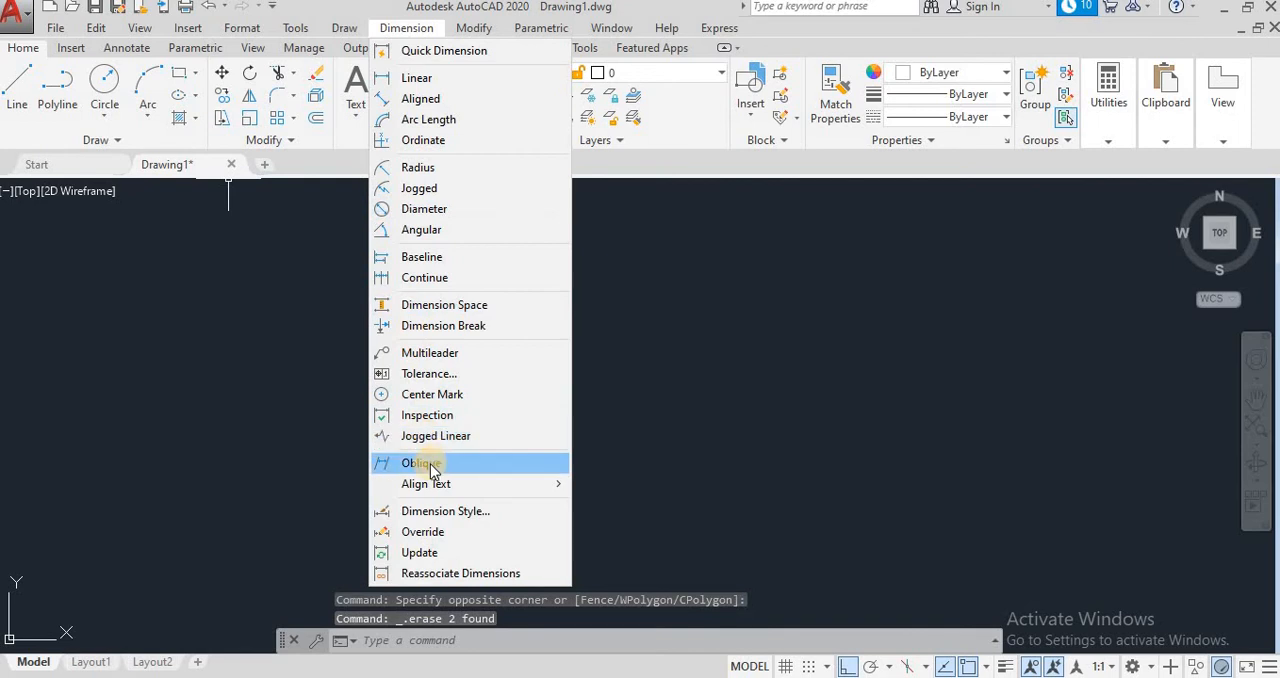
click(258, 400)
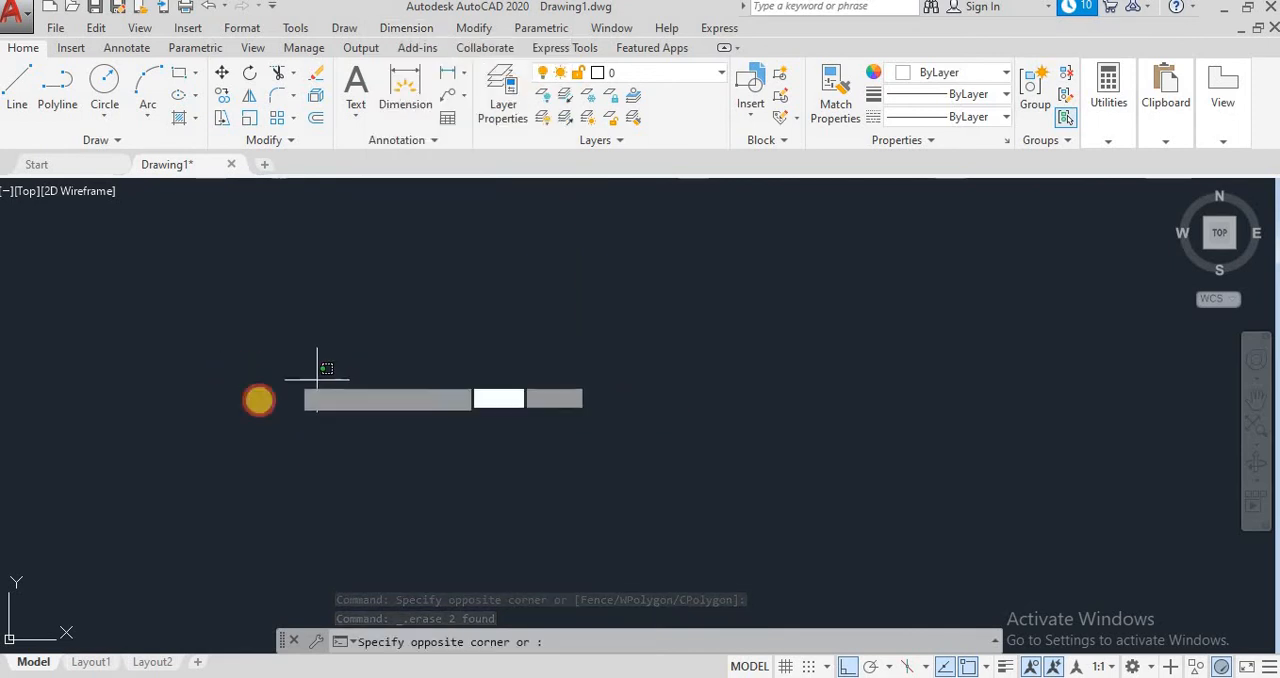
click(832, 378)
Step: Add a radius dimension to the circle, placing its text outside to the upper right of the circle
click(410, 28)
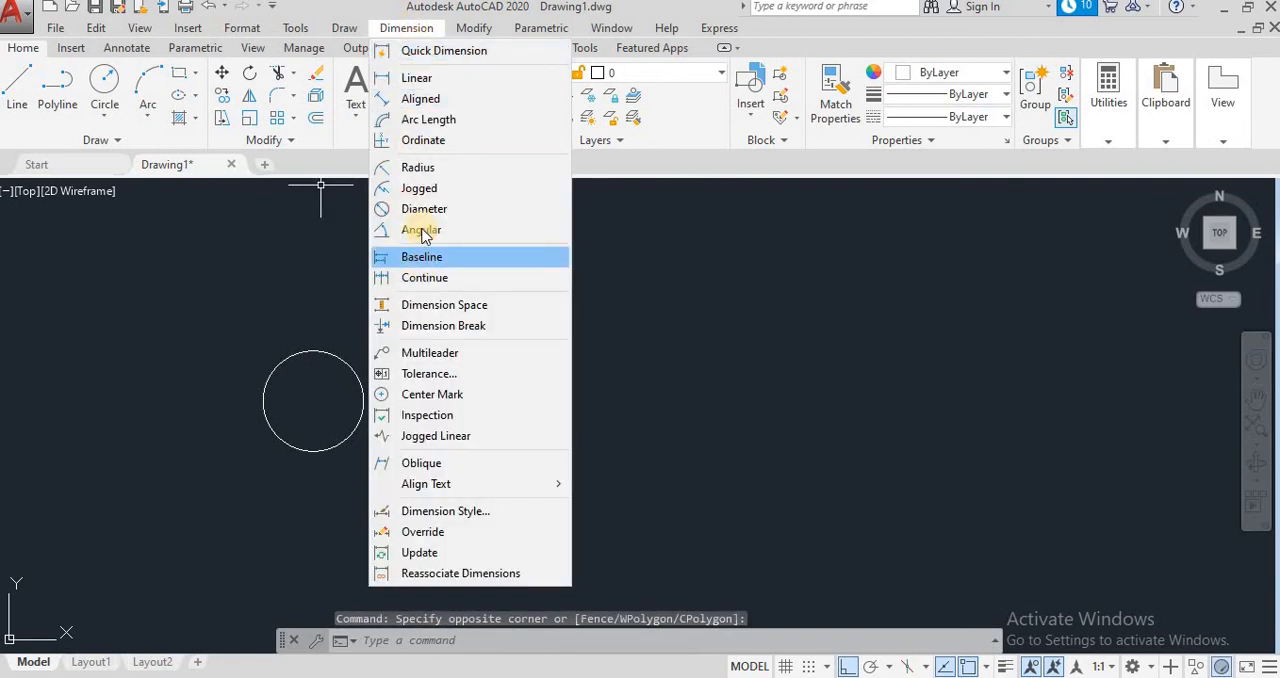
click(432, 168)
click(342, 355)
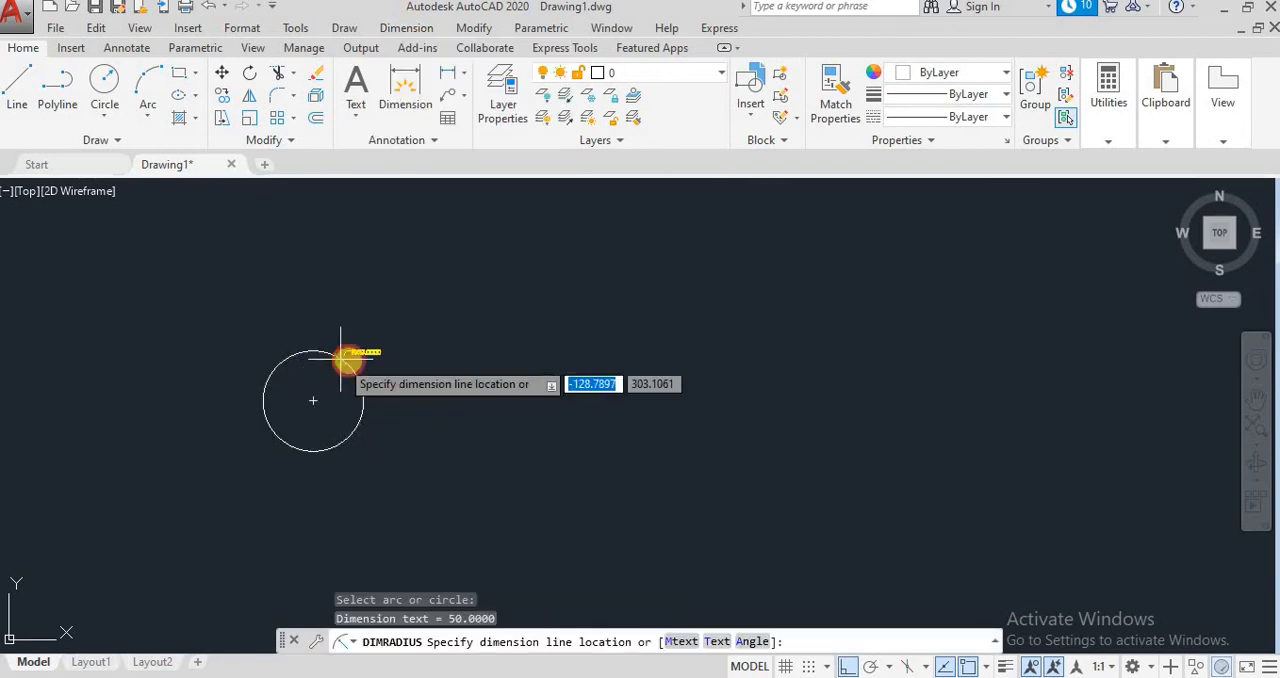
click(422, 320)
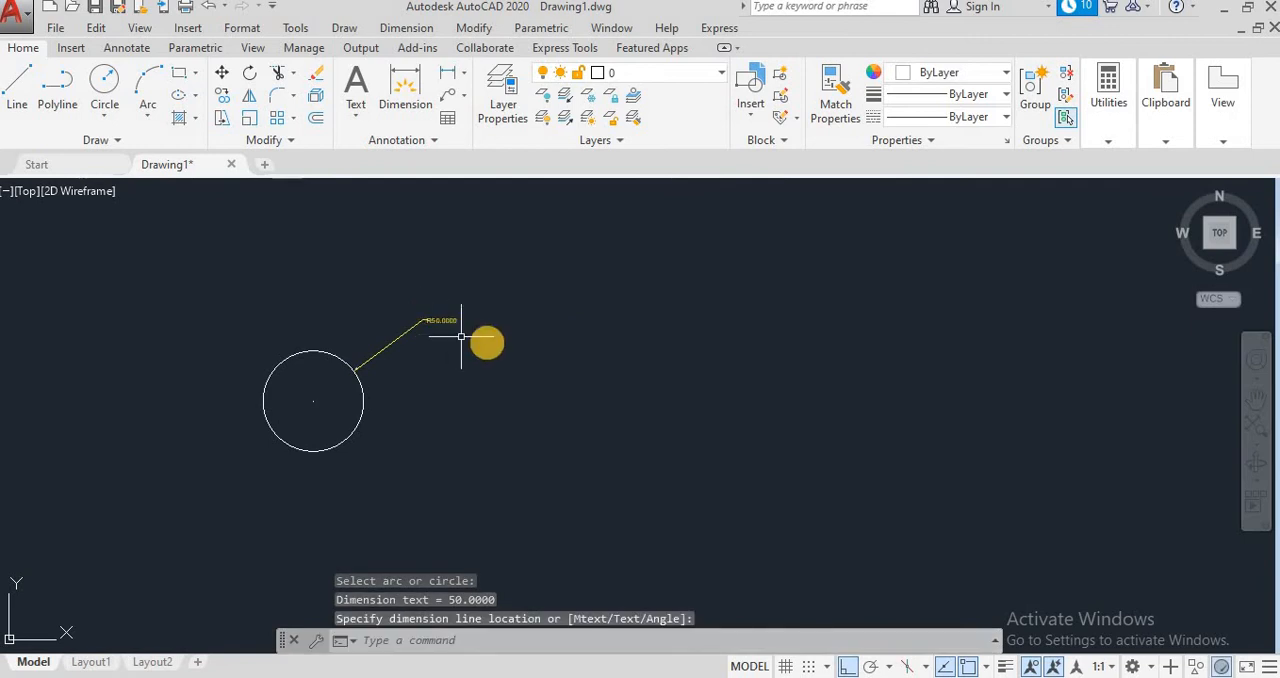
scroll(488, 340, up, 2)
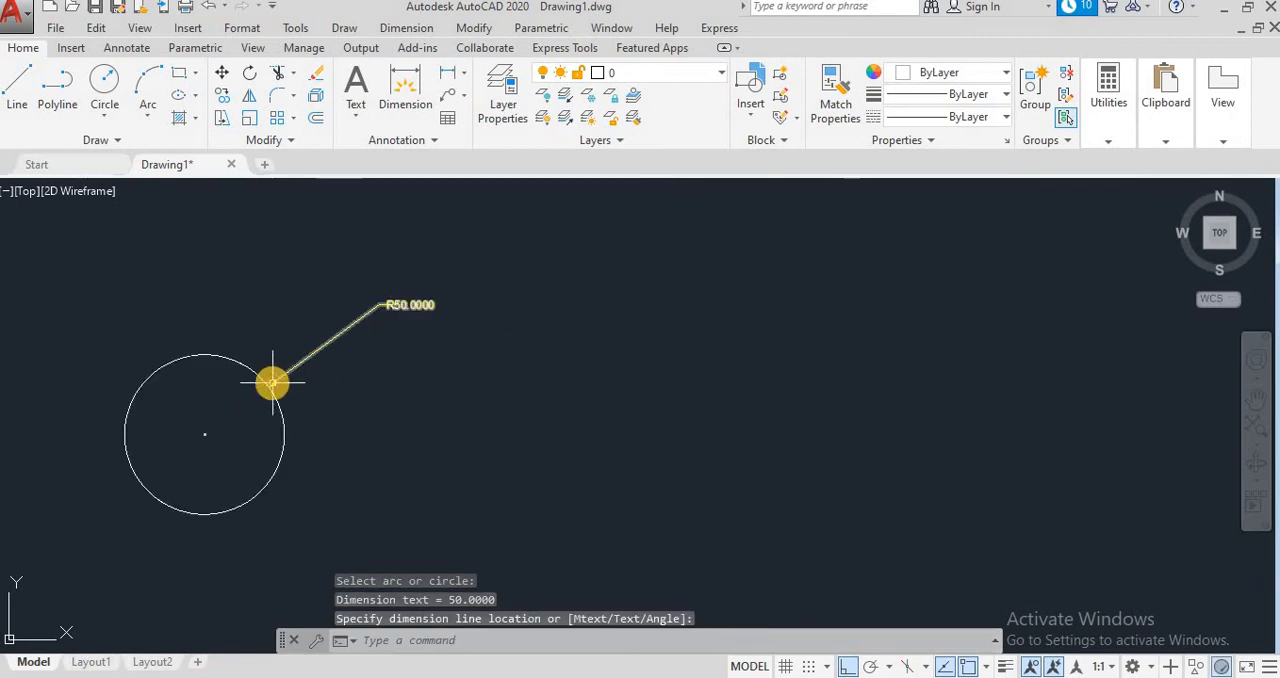
Step: Draw a horizontal line about 229 units long to the right of the circle
click(20, 88)
click(603, 410)
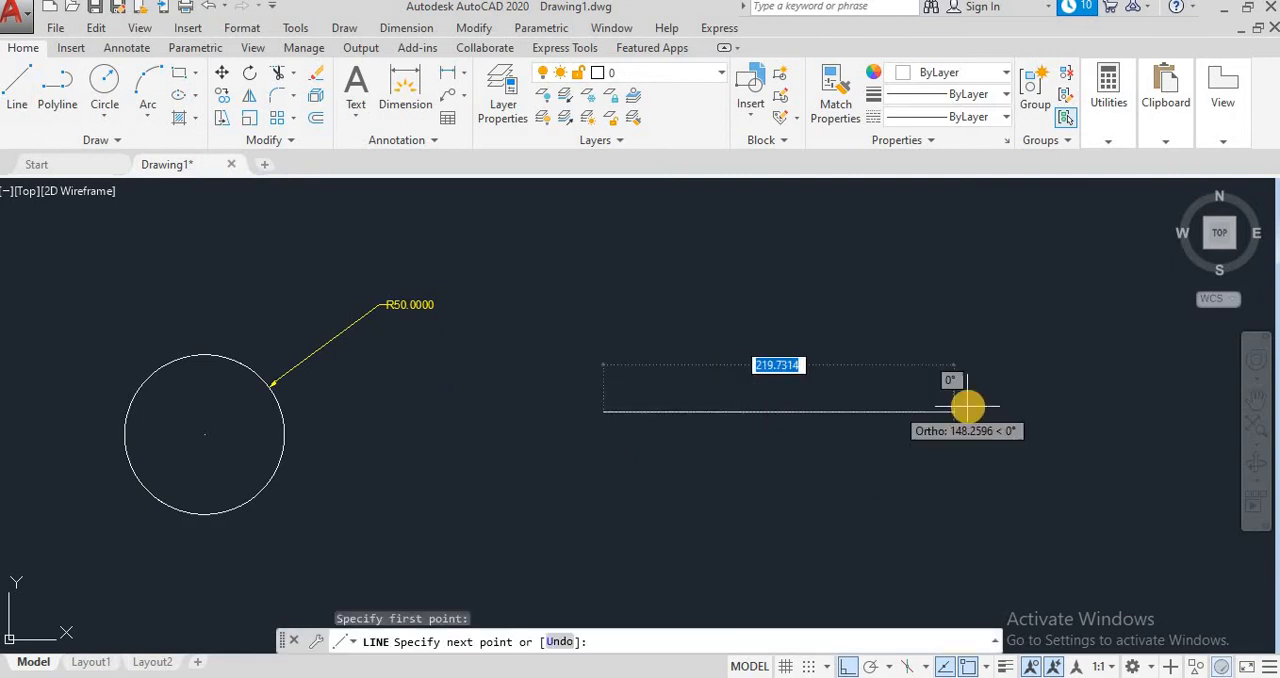
click(967, 408)
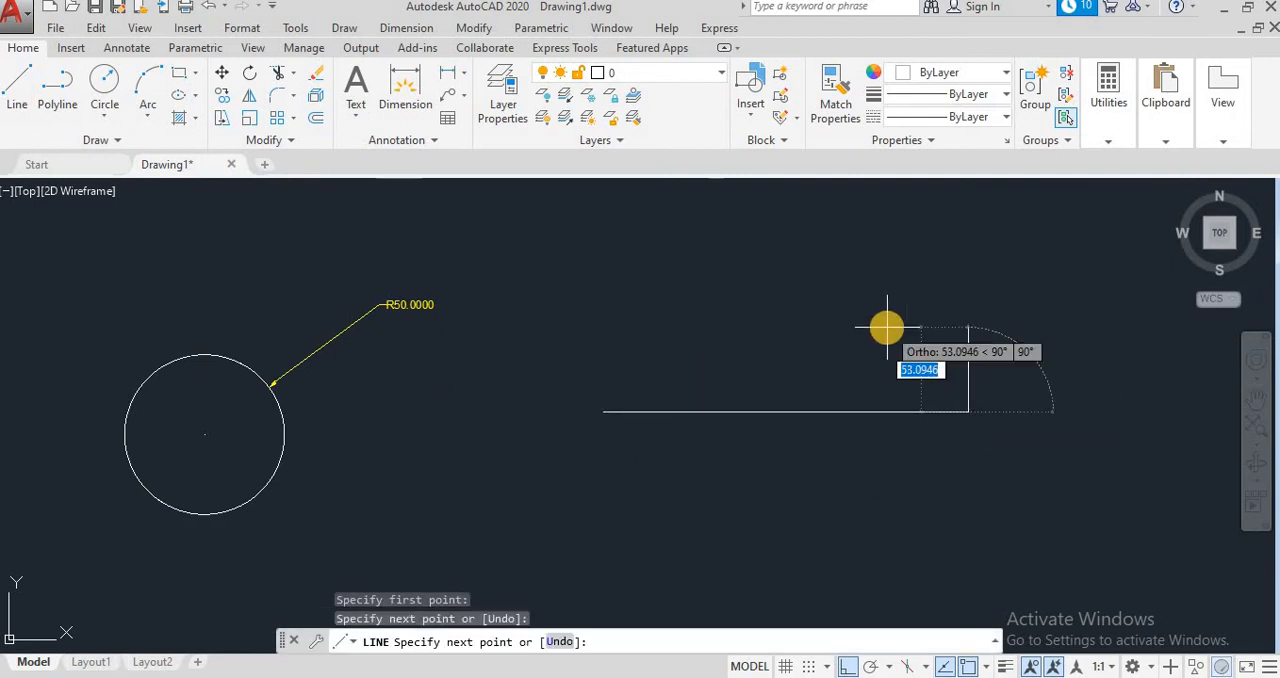
key(Escape)
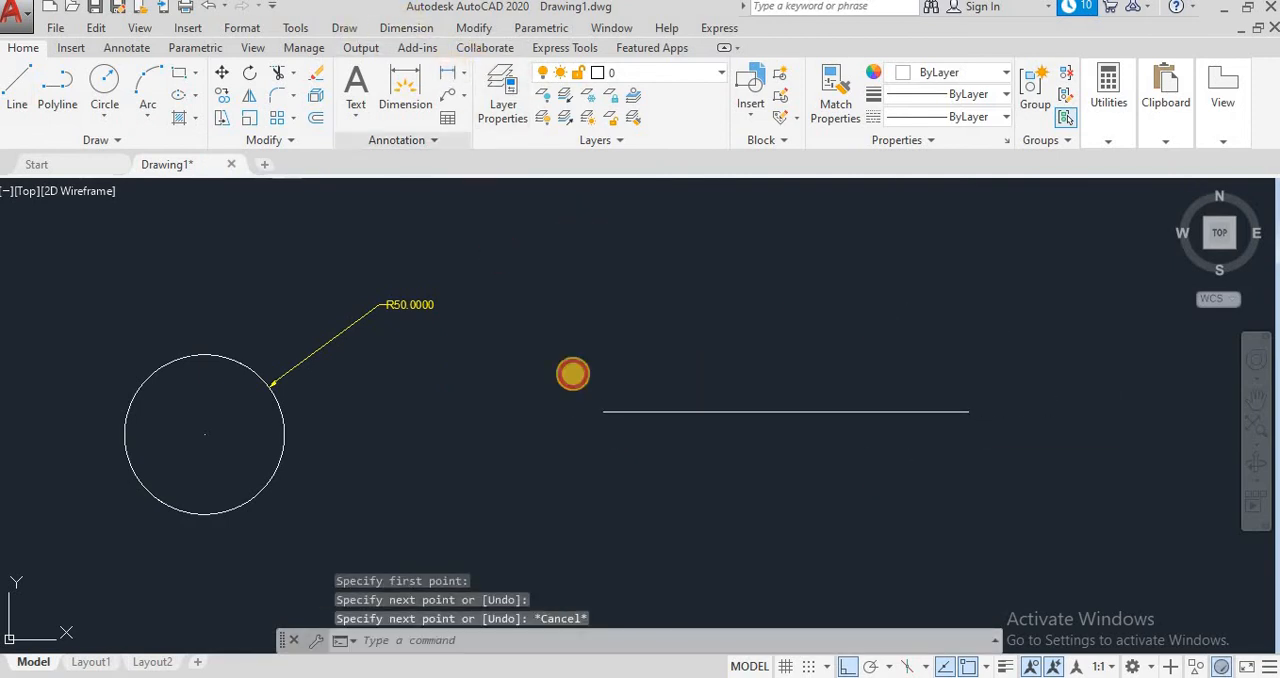
Step: Add a linear dimension between the new horizontal line's endpoints, placing the dimension line just below it
text(dli)
key(Return)
click(603, 410)
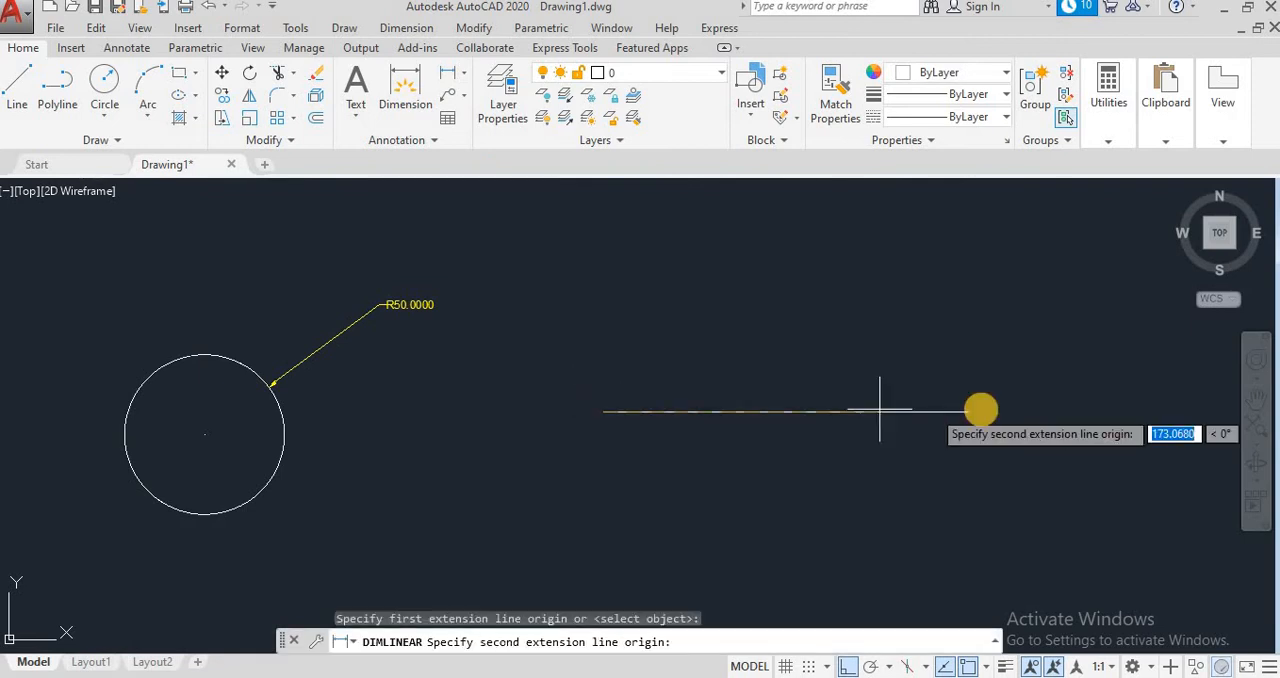
click(971, 411)
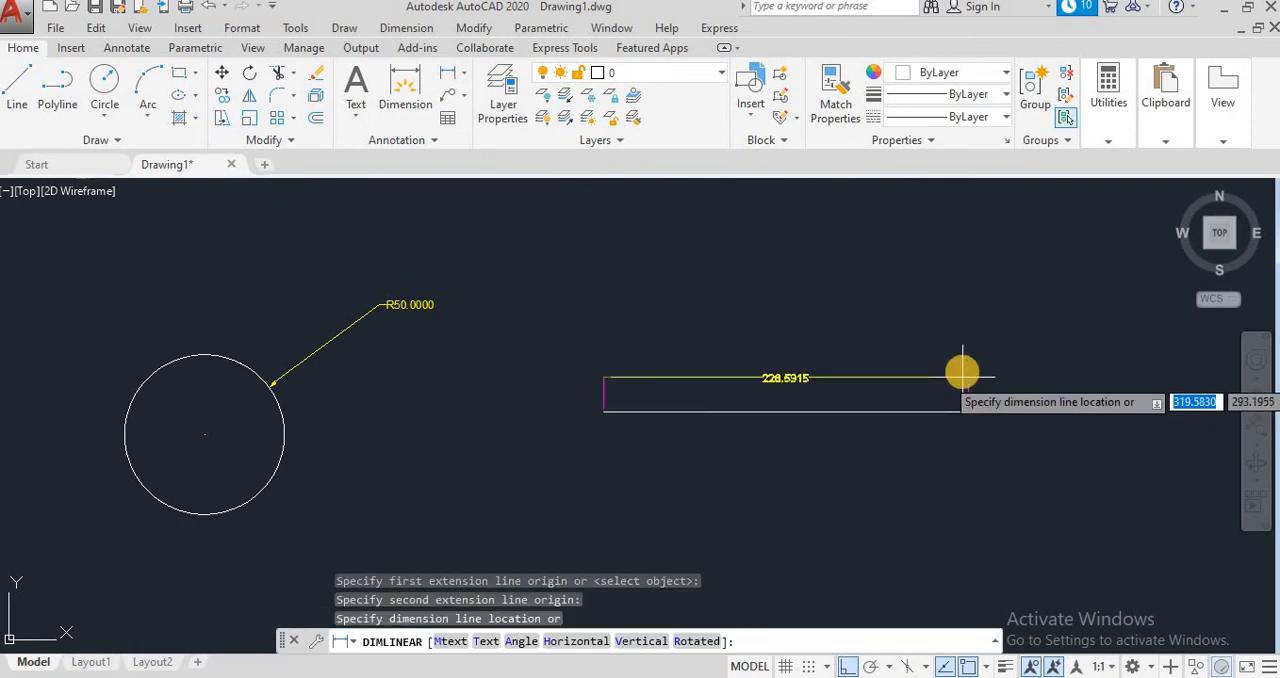
click(973, 431)
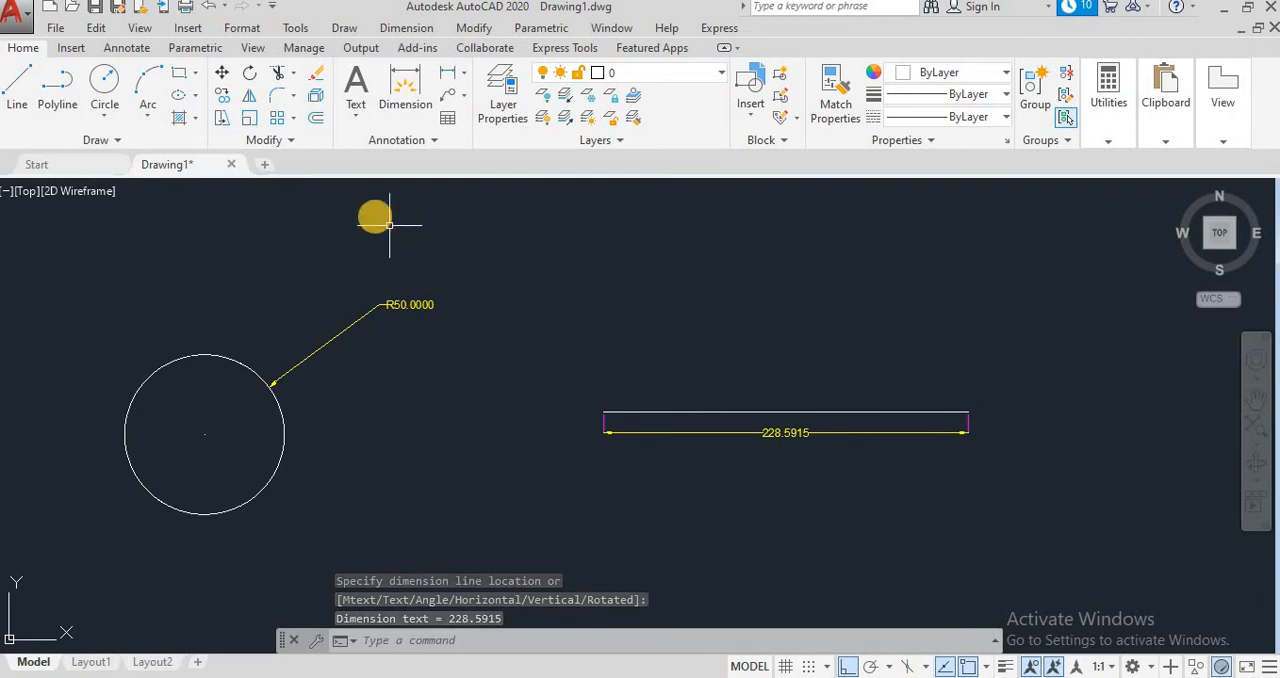
click(406, 28)
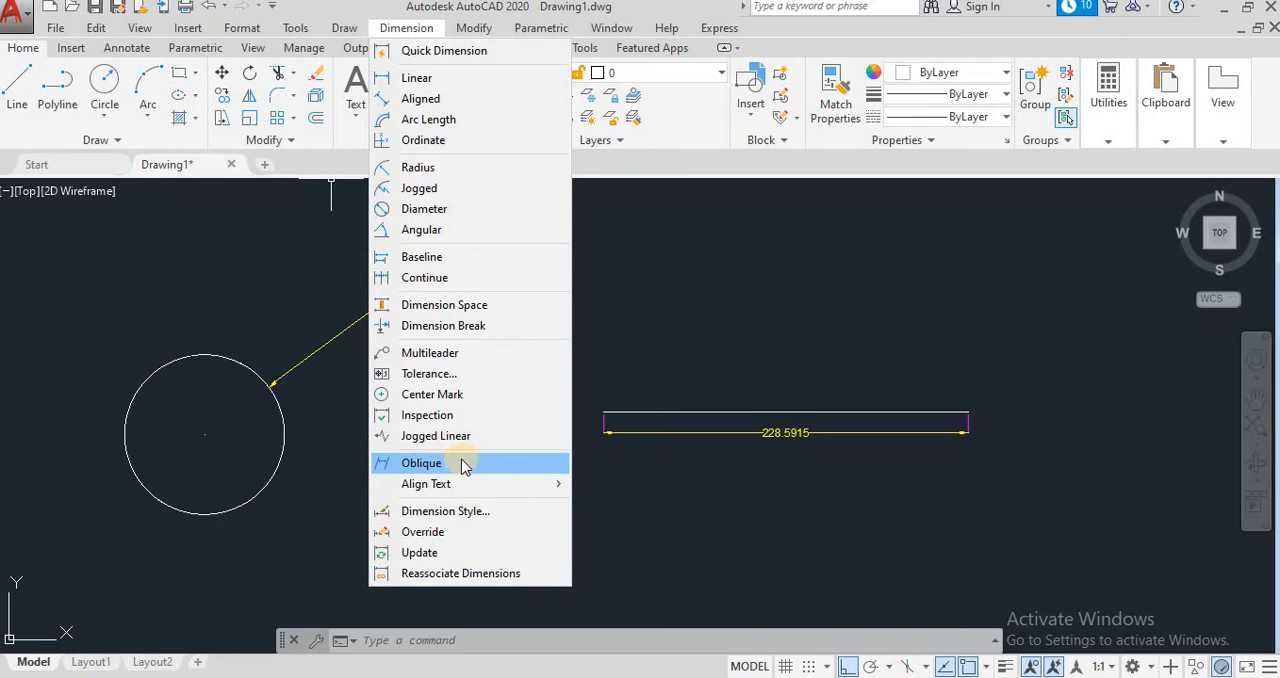
click(468, 463)
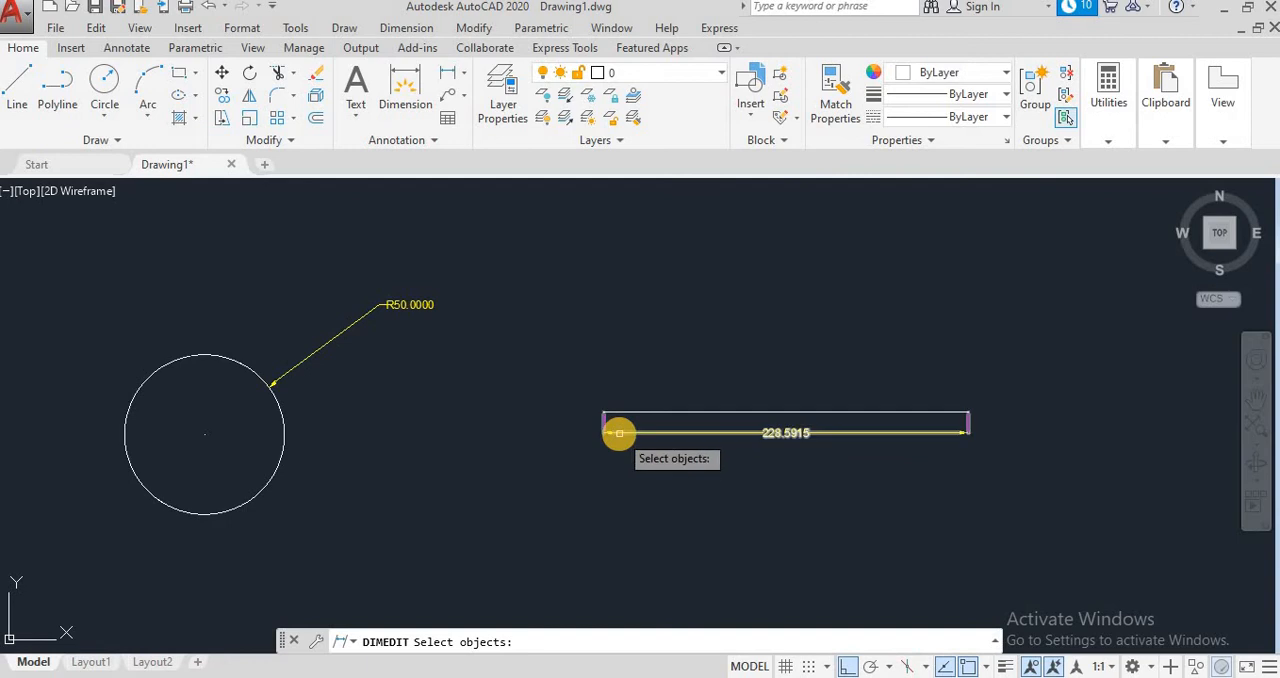
click(619, 433)
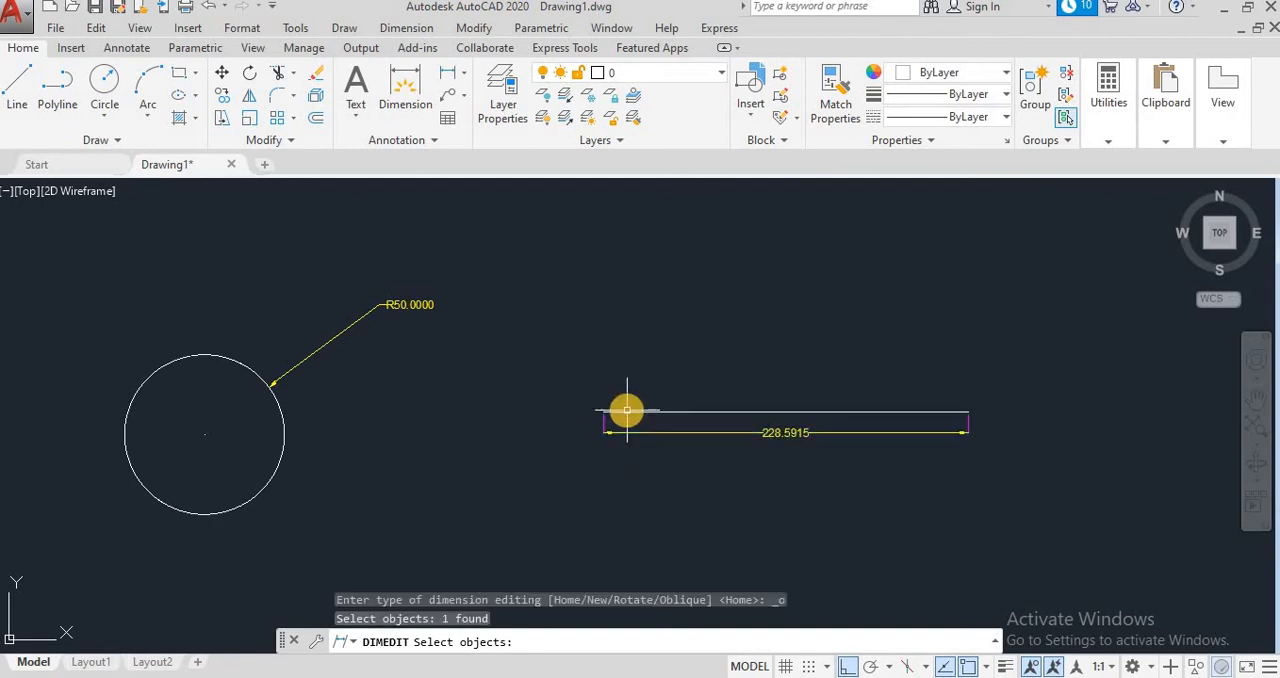
key(Escape)
click(418, 32)
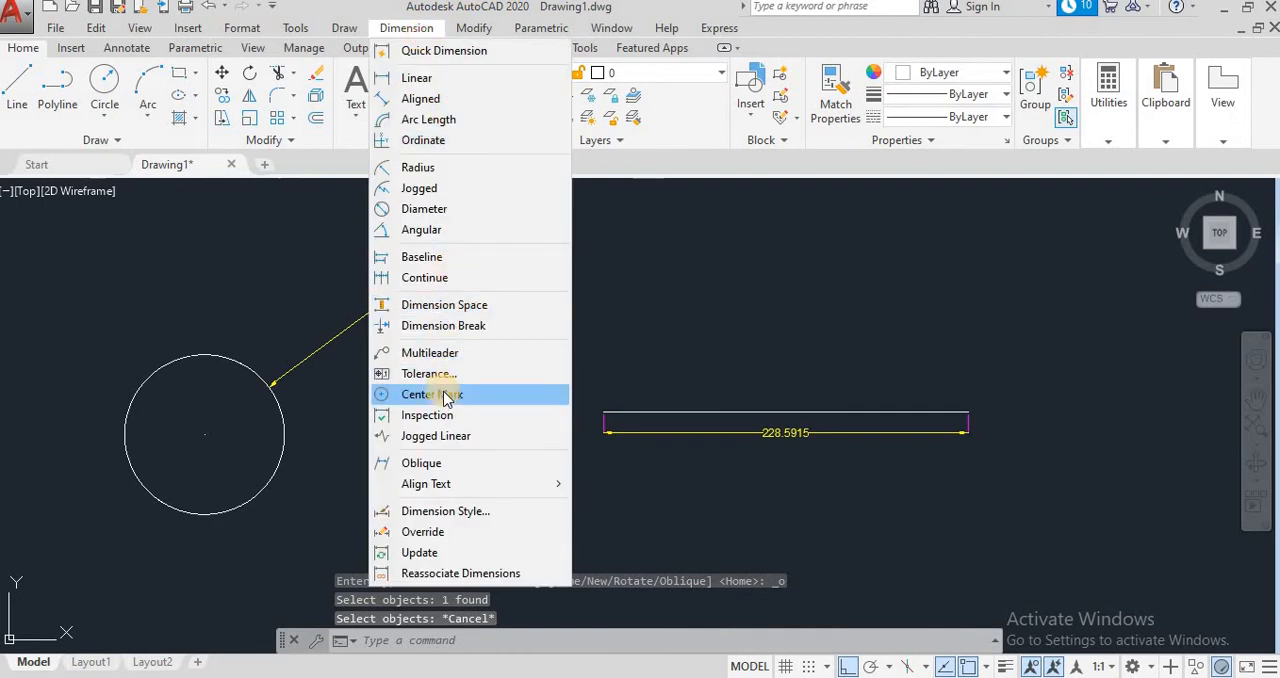
click(418, 463)
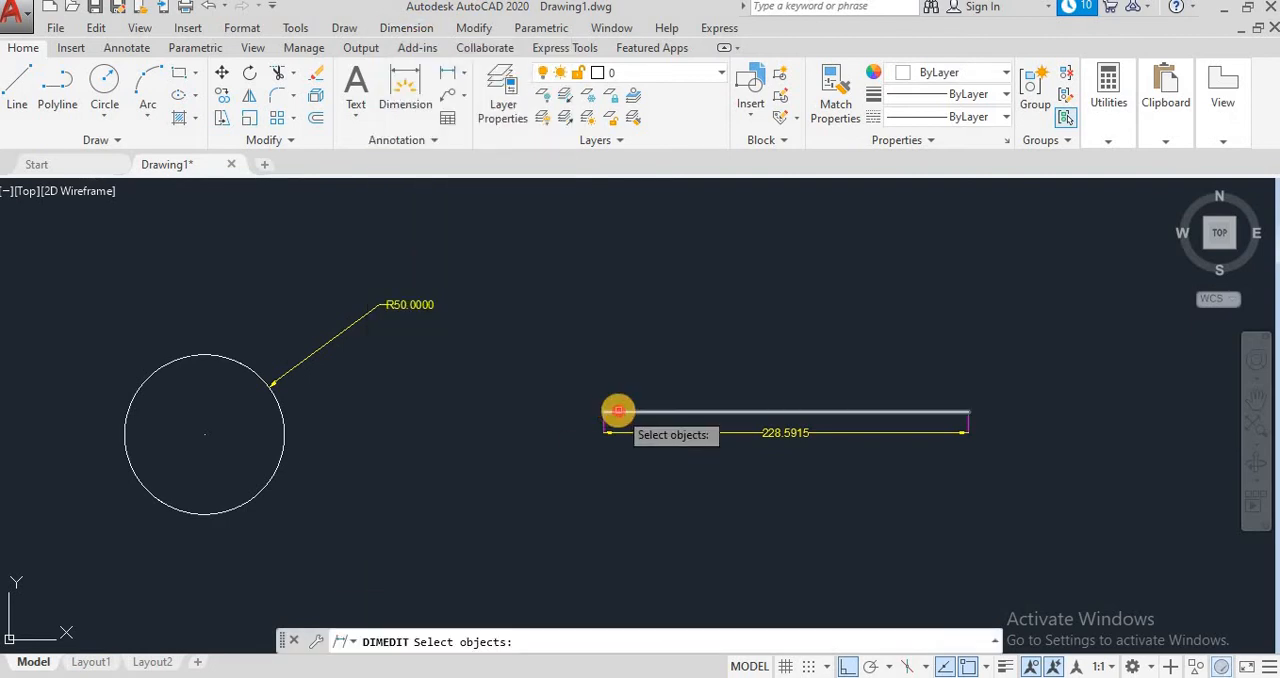
click(618, 410)
key(Return)
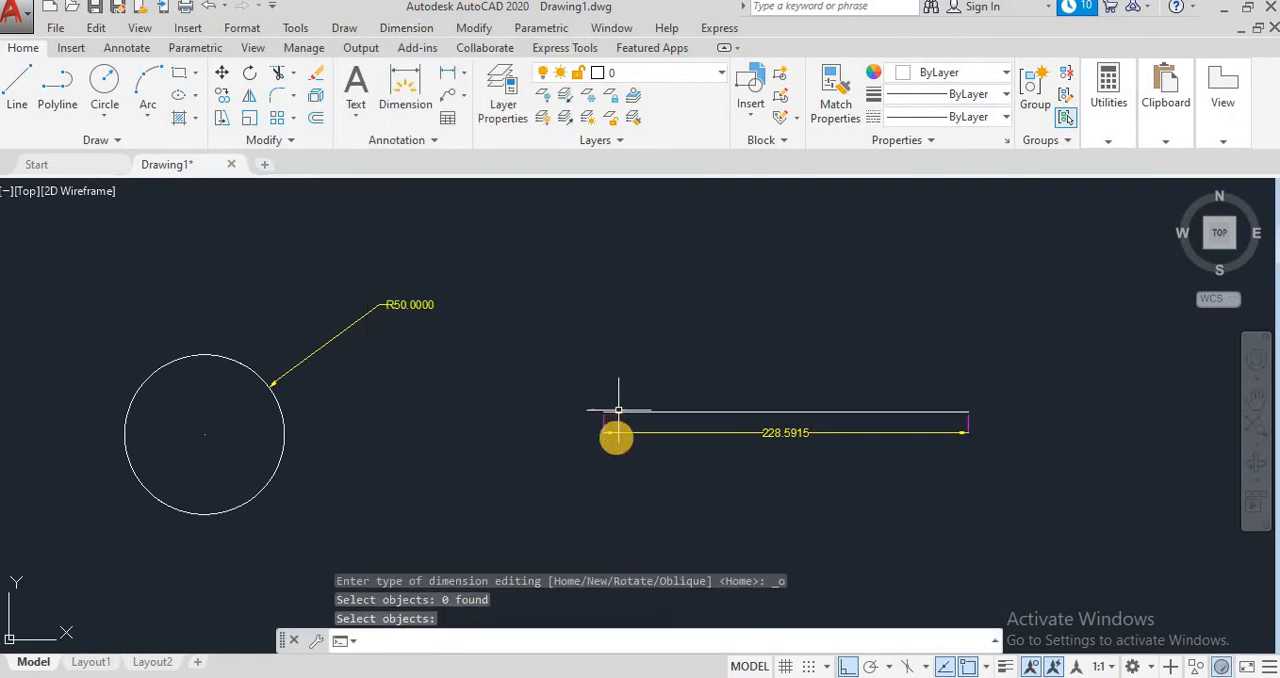
Step: Apply Oblique to the horizontal line's linear dimension with an obliquing angle of 60
click(408, 28)
click(420, 463)
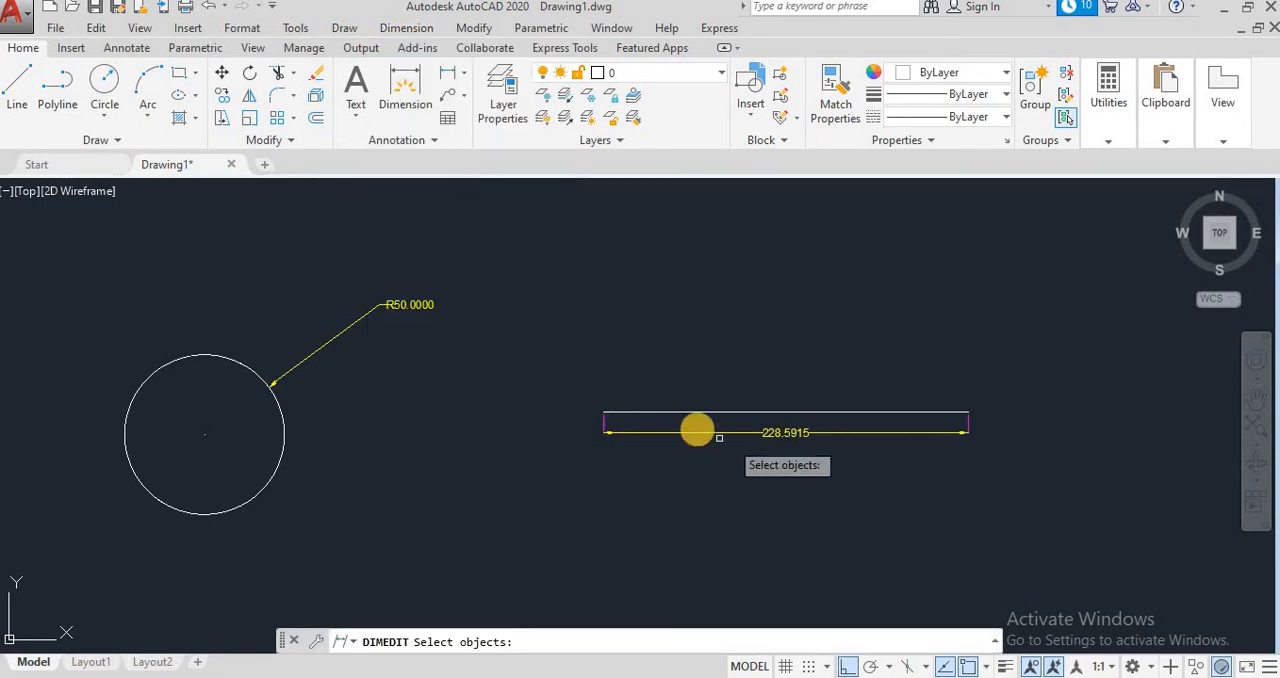
click(695, 433)
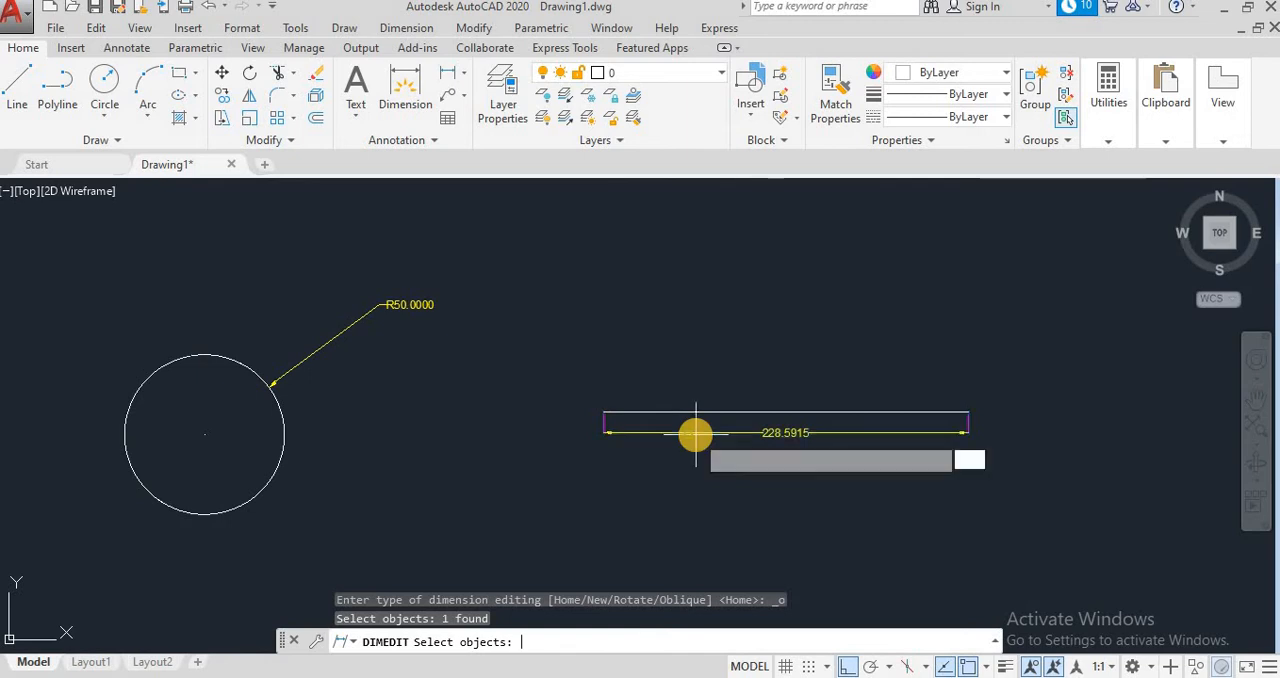
key(Return)
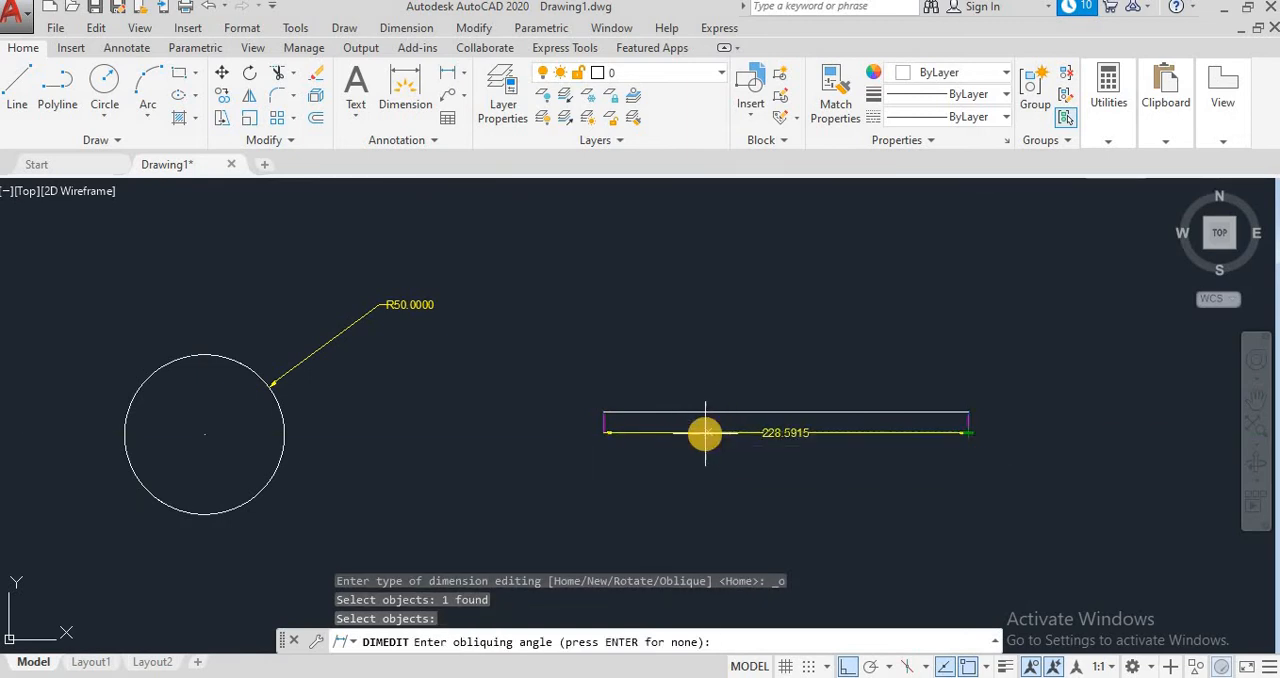
text(60)
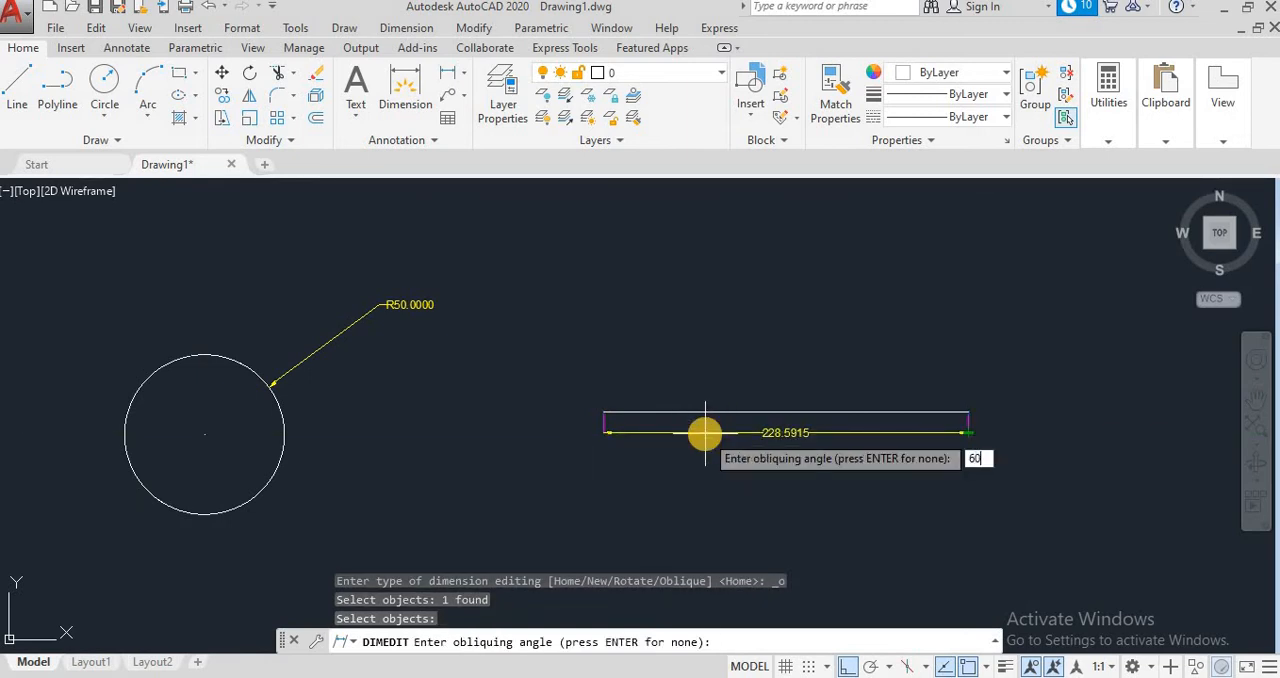
key(Return)
scroll(955, 473, up, 2)
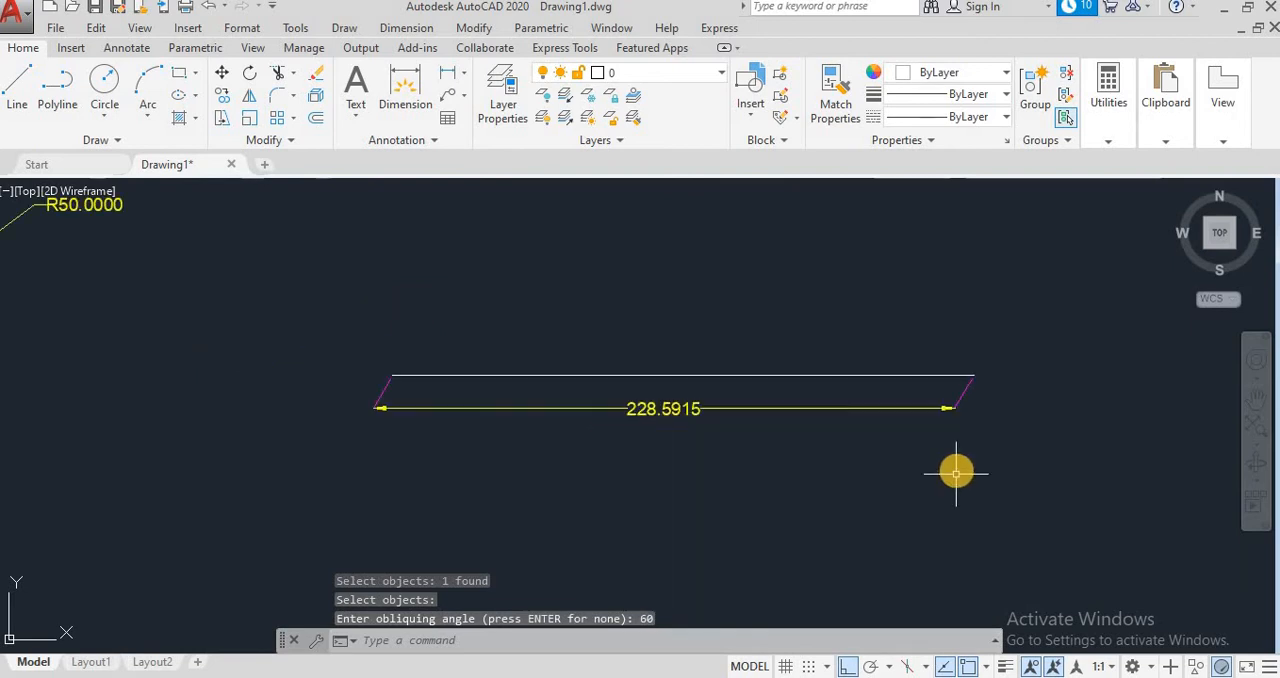
scroll(955, 466, up, 2)
scroll(954, 464, down, 2)
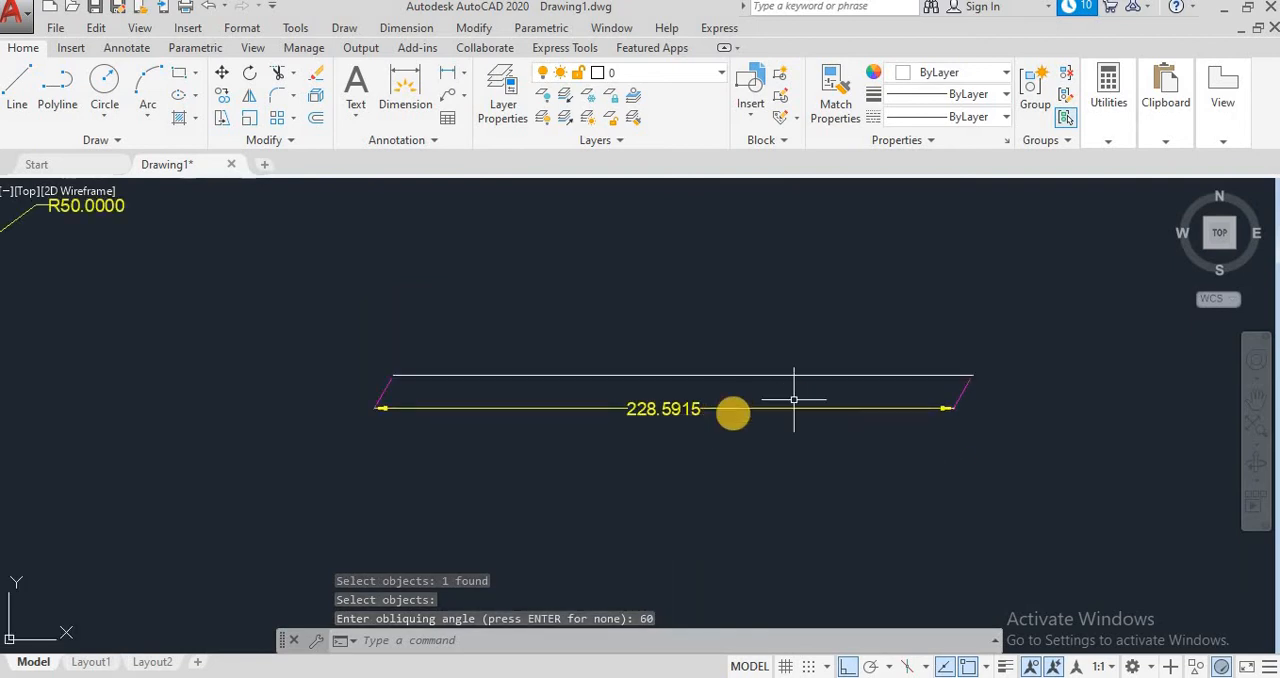
Step: Undo the 60-degree oblique and apply Oblique to the horizontal line's linear dimension with an obliquing angle of 45
click(209, 6)
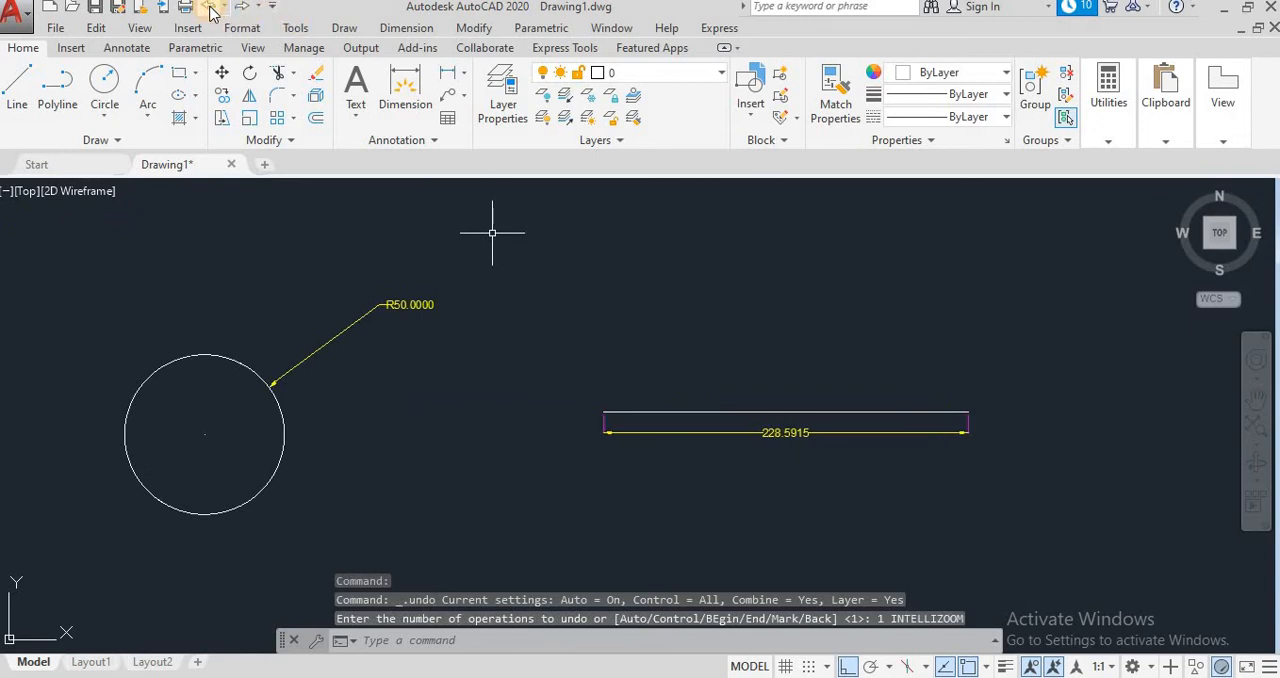
click(400, 28)
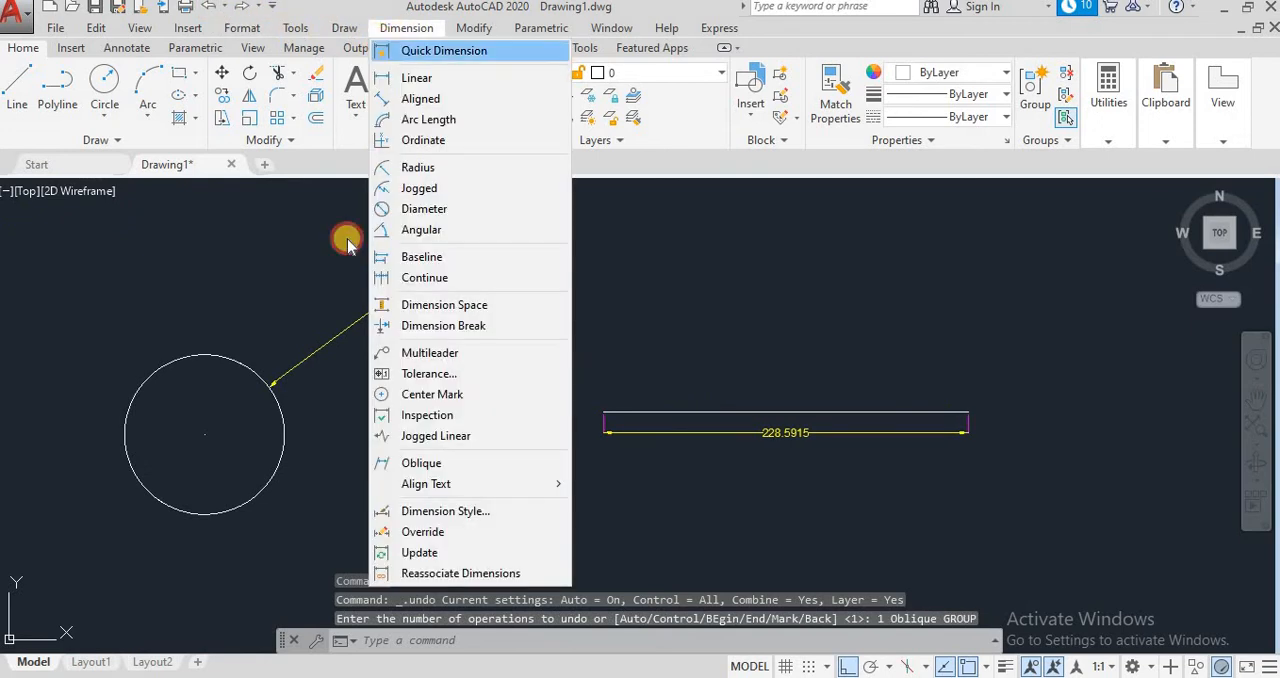
click(421, 462)
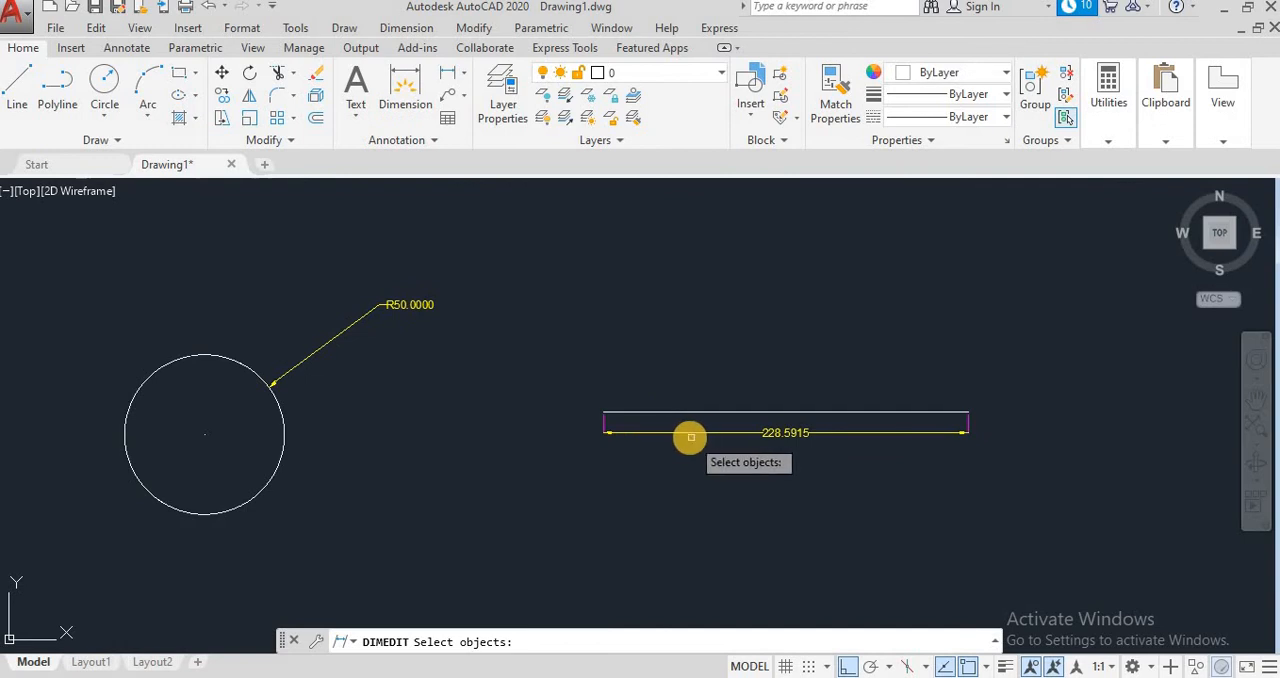
click(690, 433)
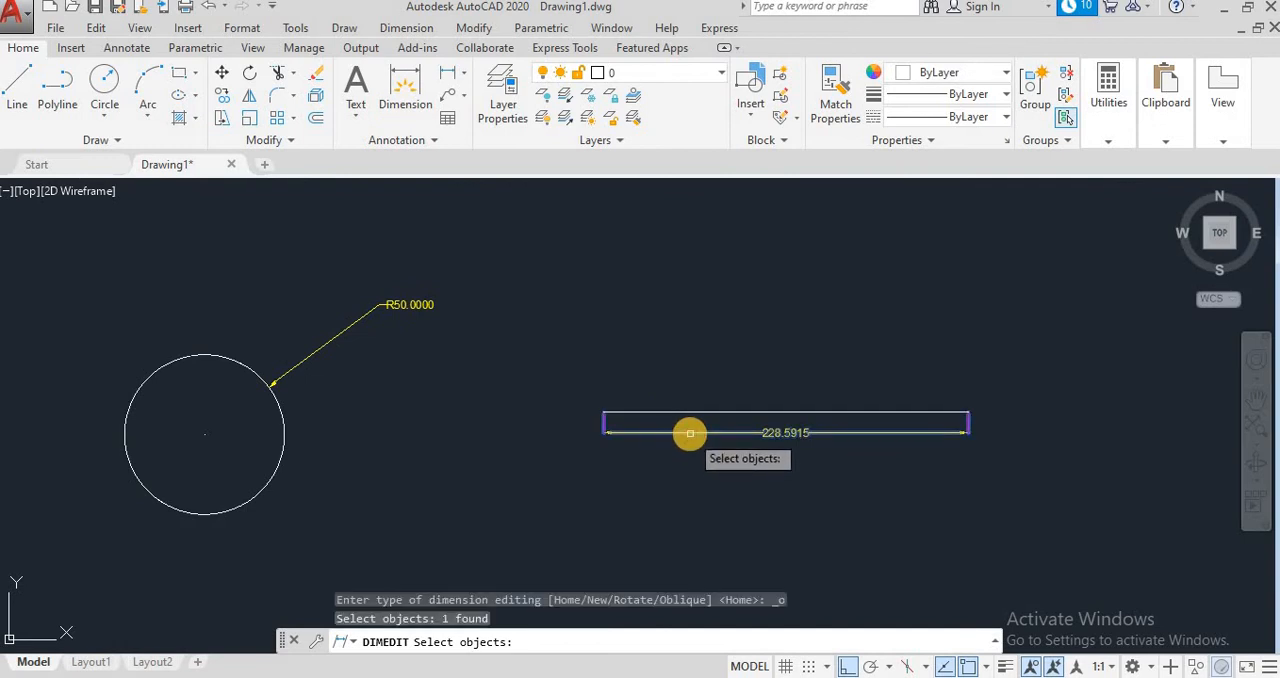
key(Return)
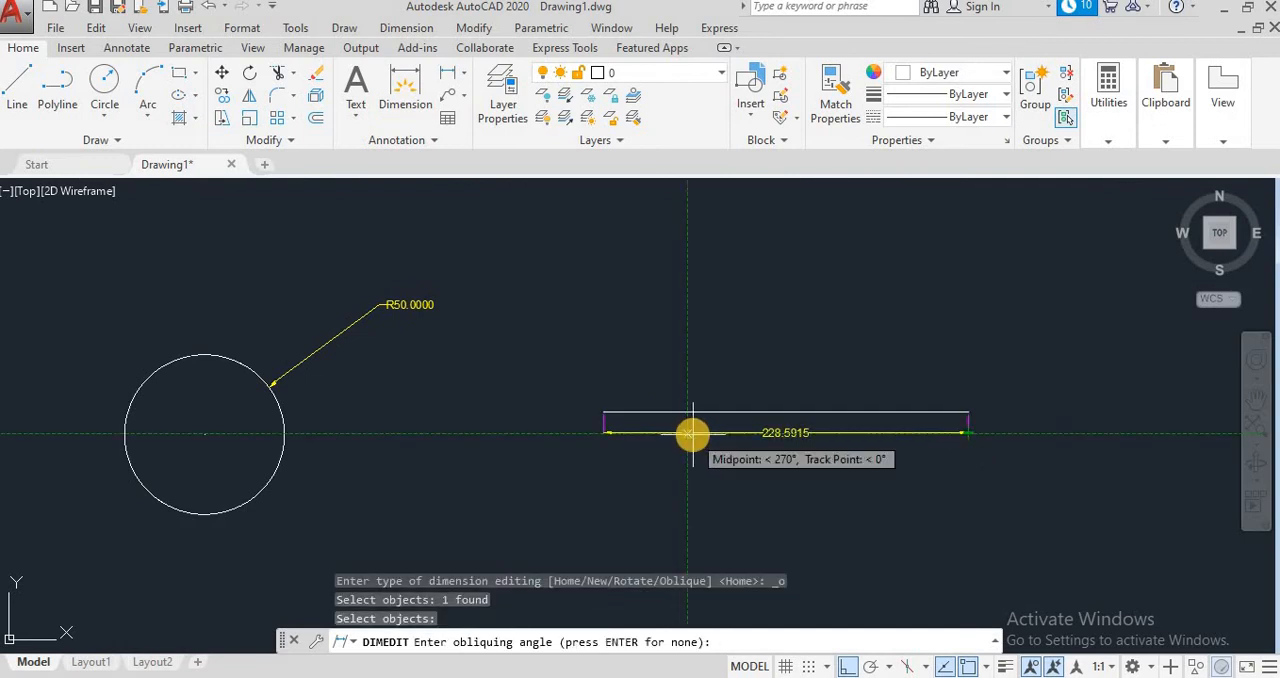
text(45)
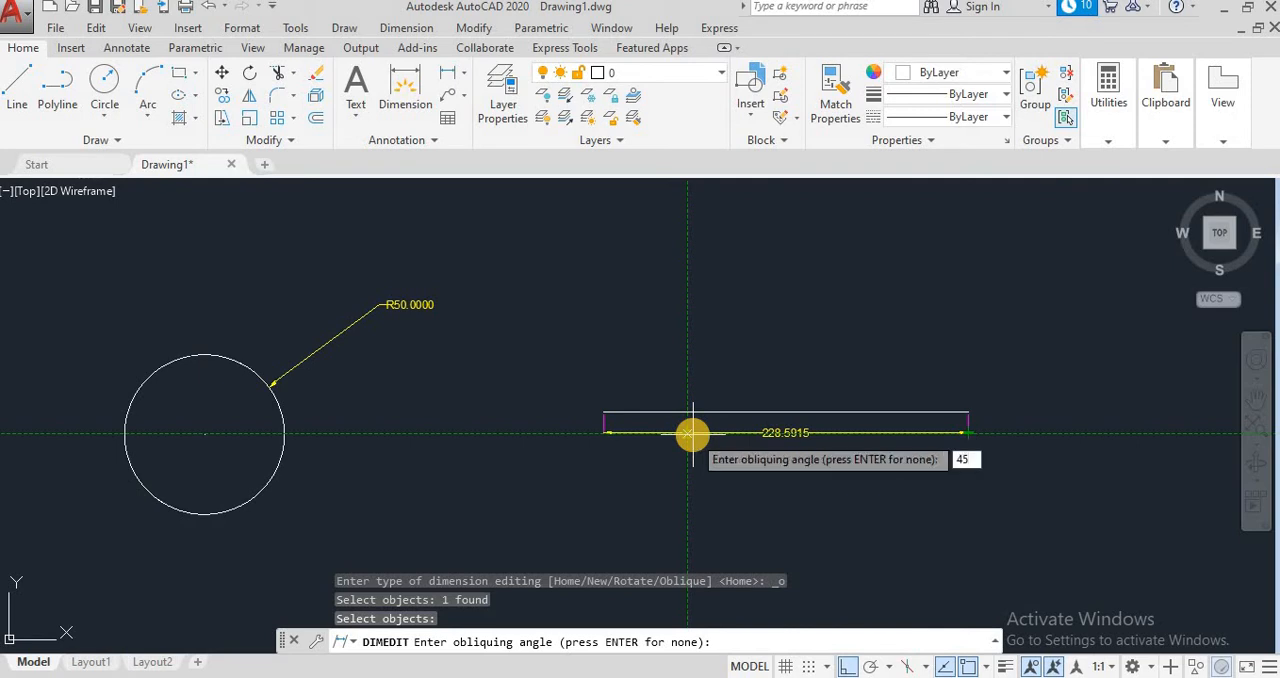
key(Return)
scroll(945, 444, up, 3)
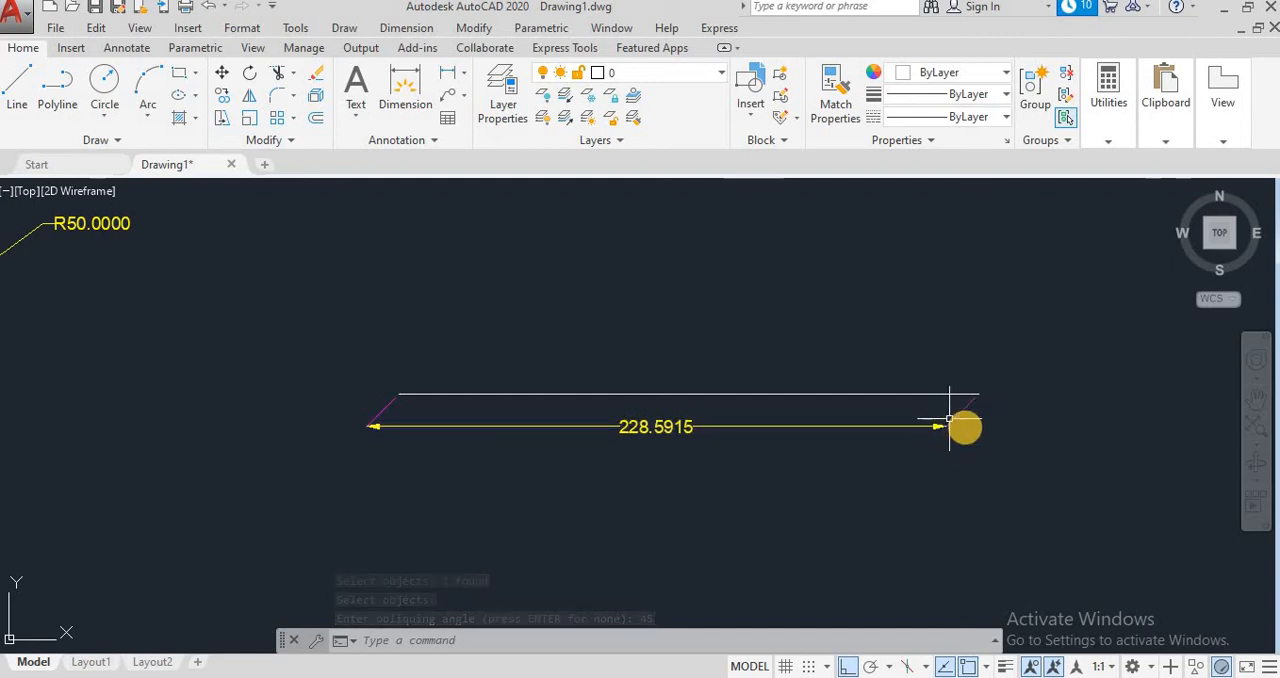
Step: Erase the horizontal line with its linear dimension and the circle with its radius dimension
click(1066, 440)
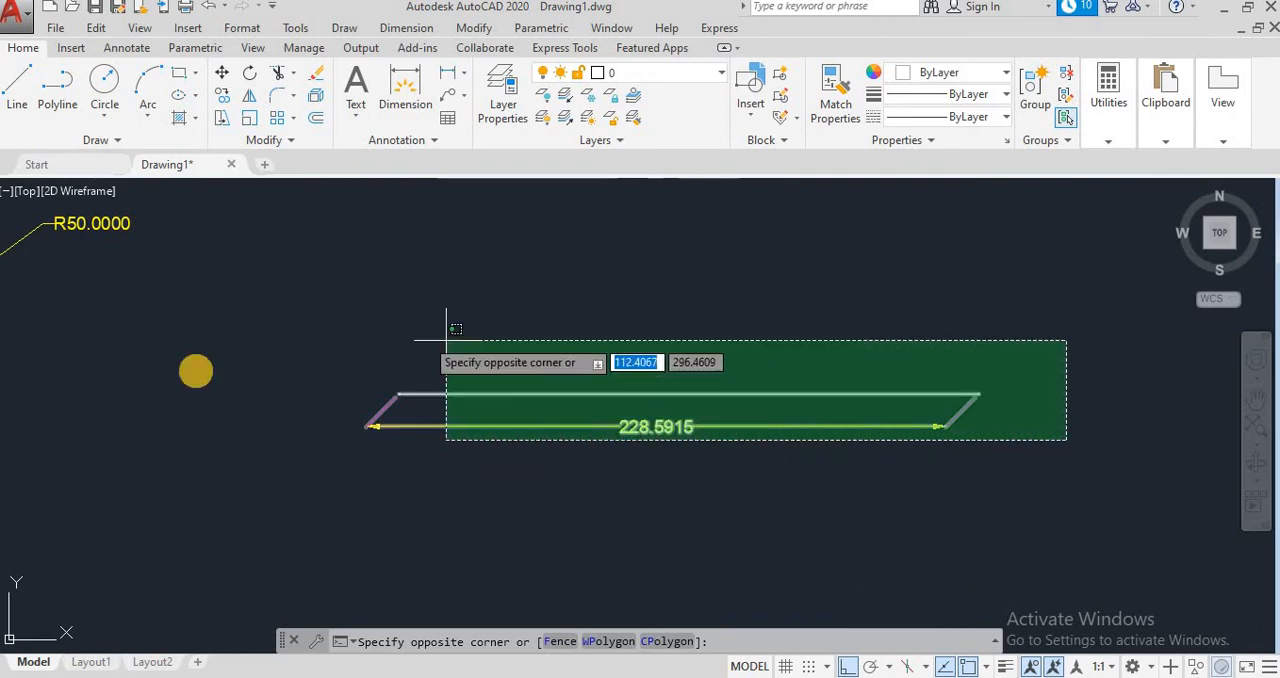
click(188, 371)
key(Delete)
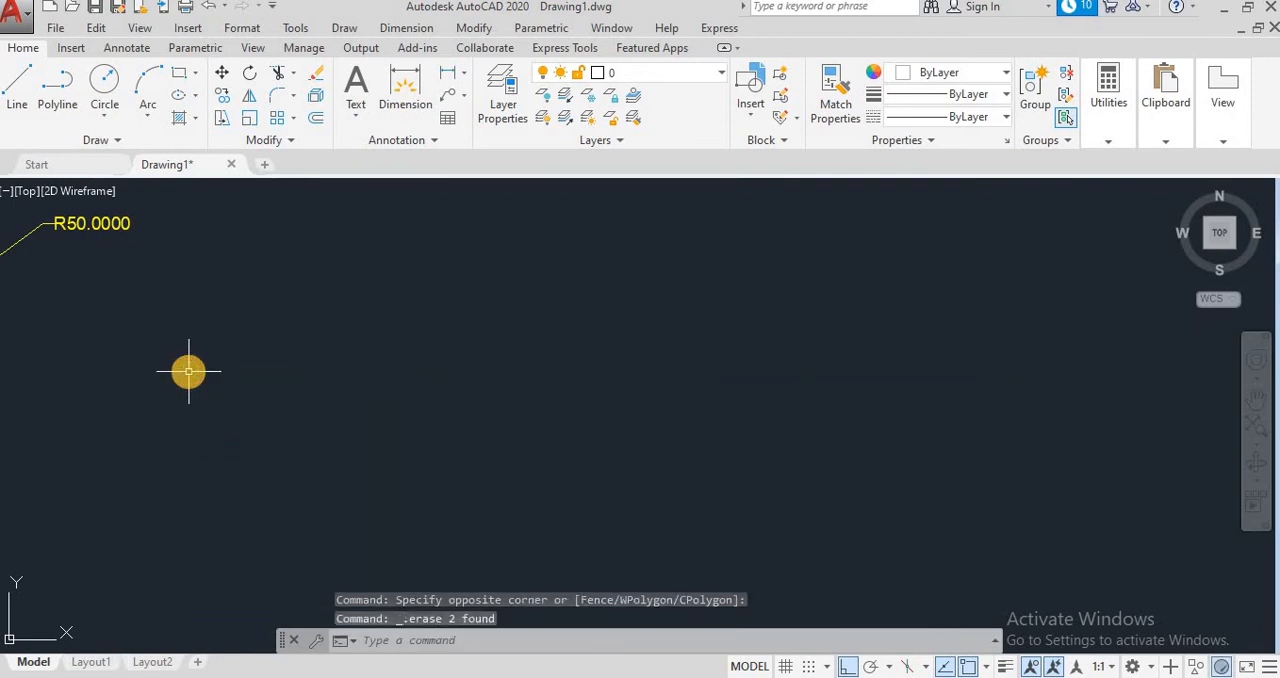
scroll(194, 376, down, 3)
scroll(291, 371, down, 2)
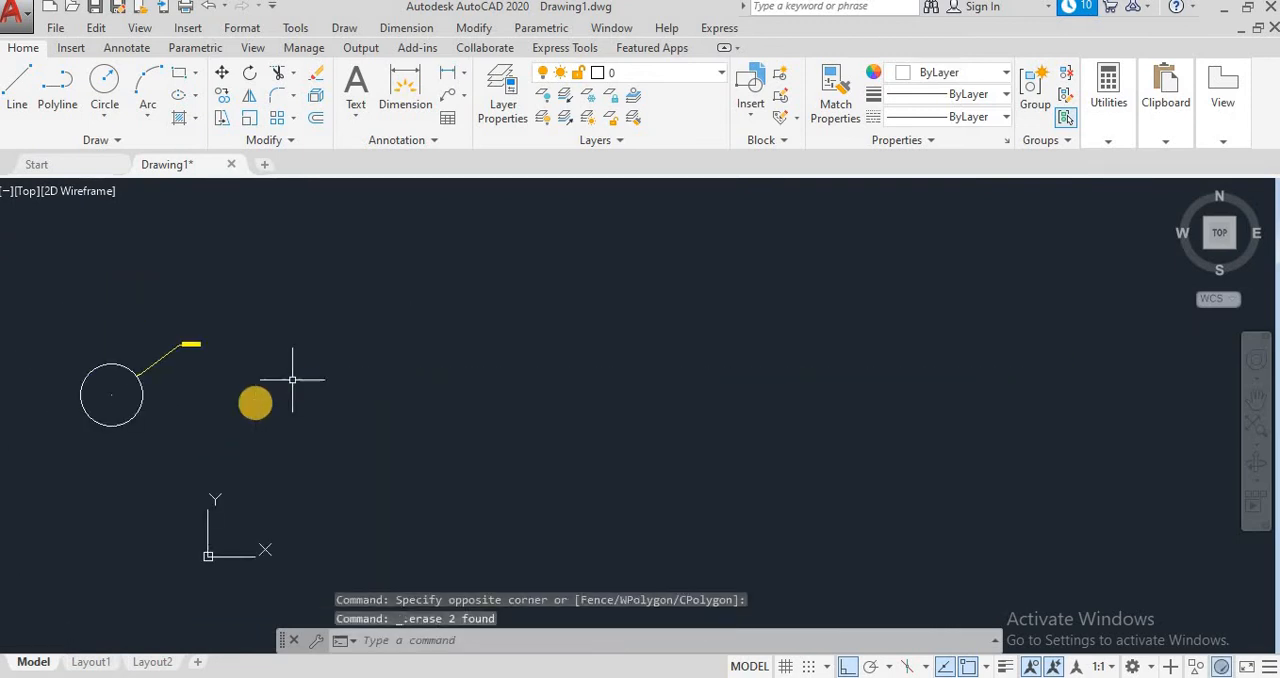
click(287, 457)
click(40, 335)
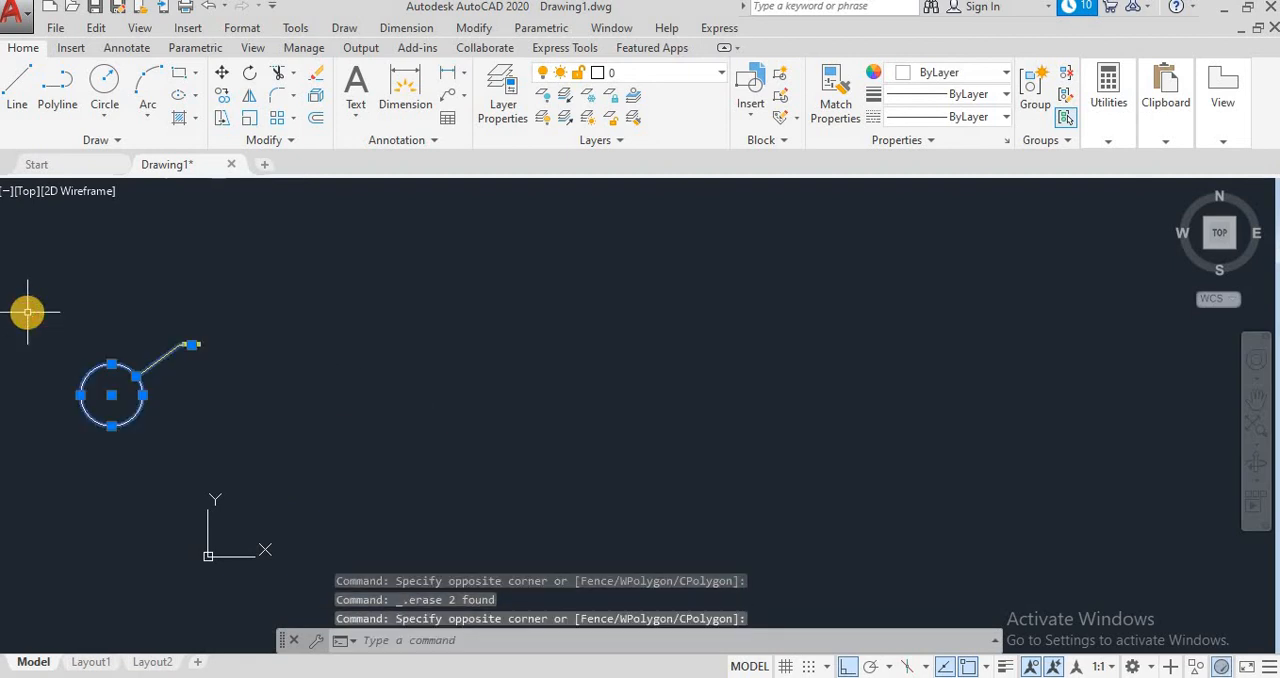
key(Delete)
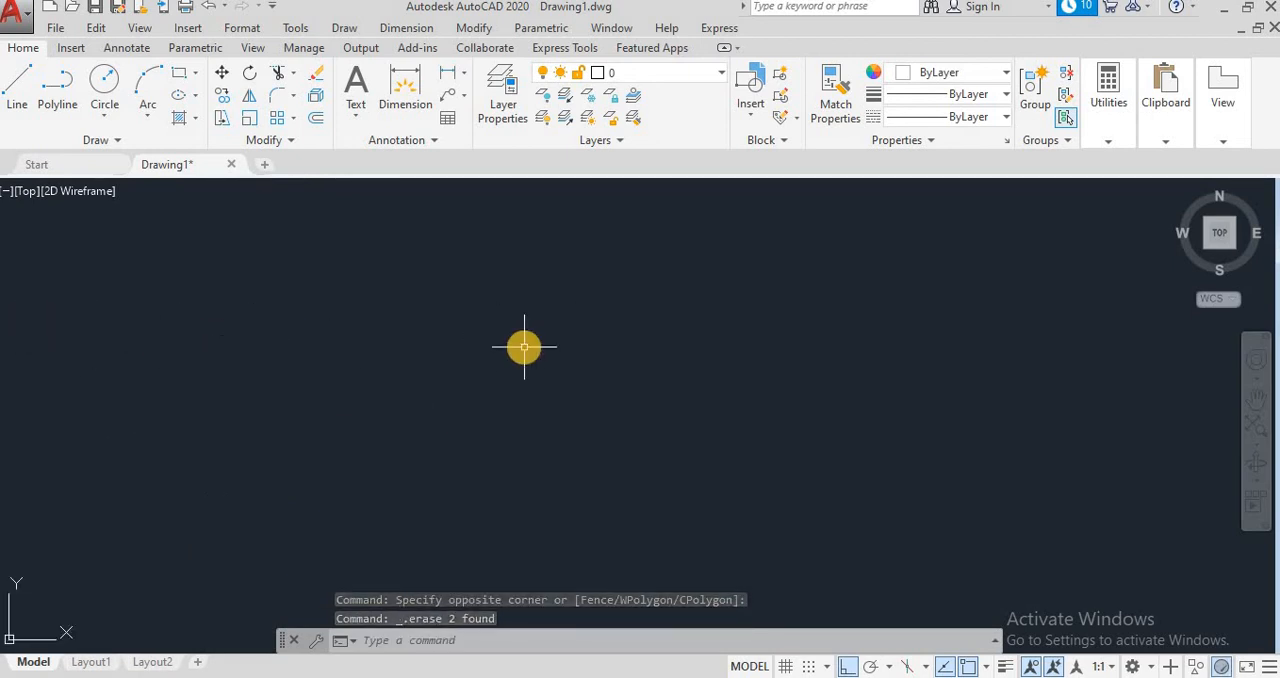
click(103, 84)
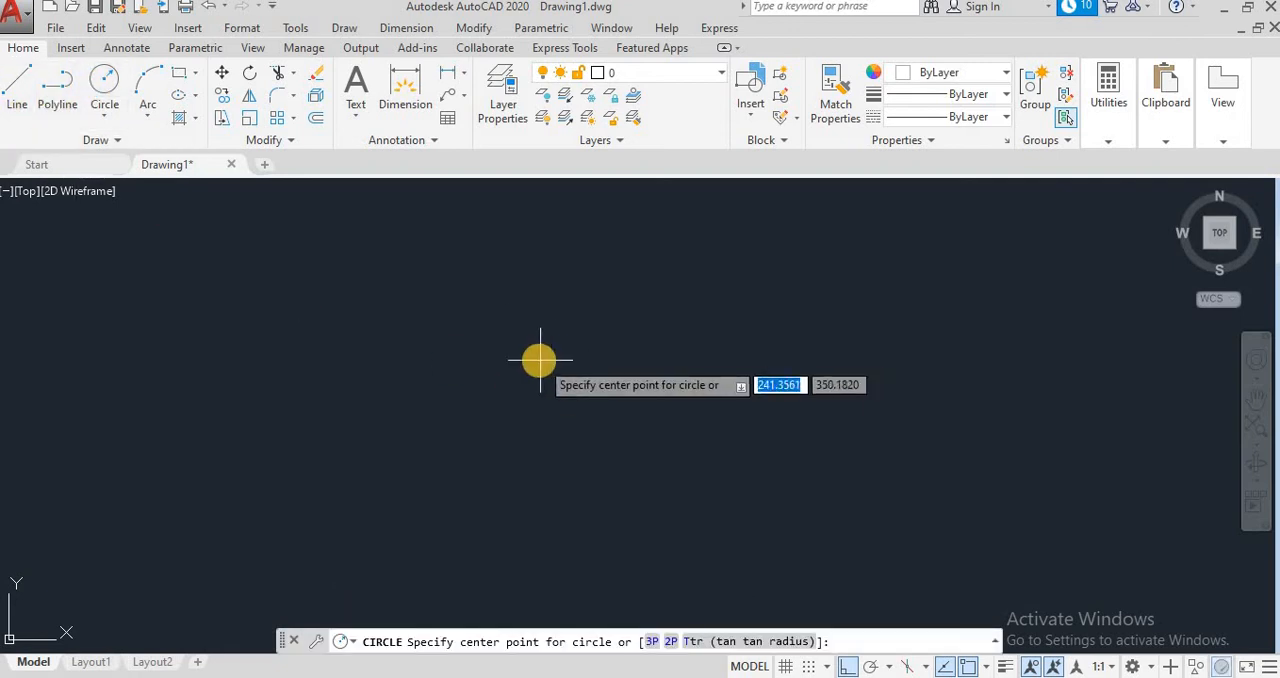
click(540, 360)
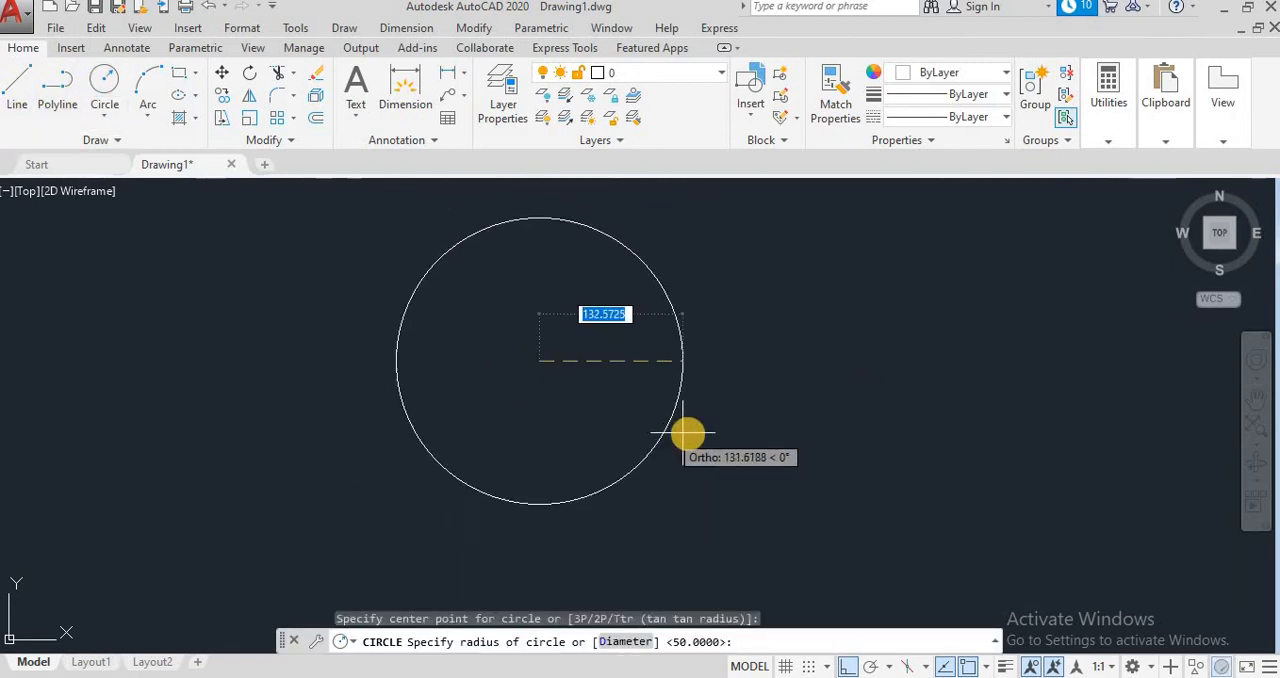
click(688, 434)
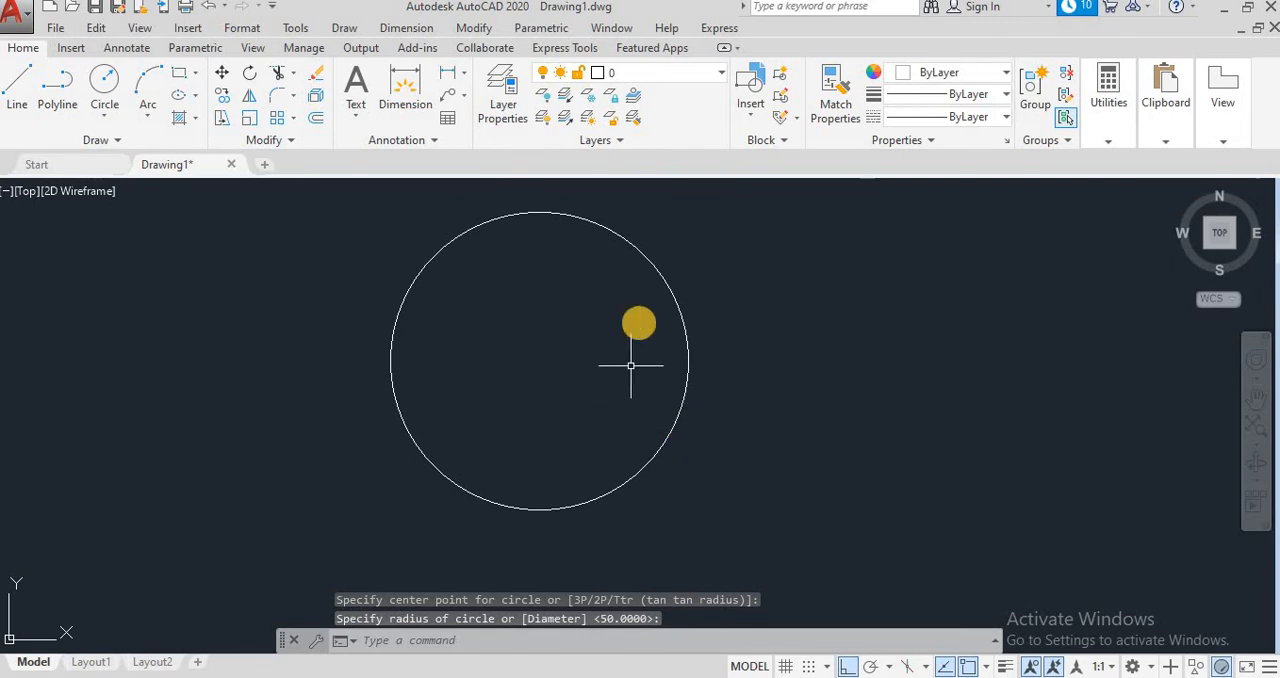
click(676, 287)
key(Delete)
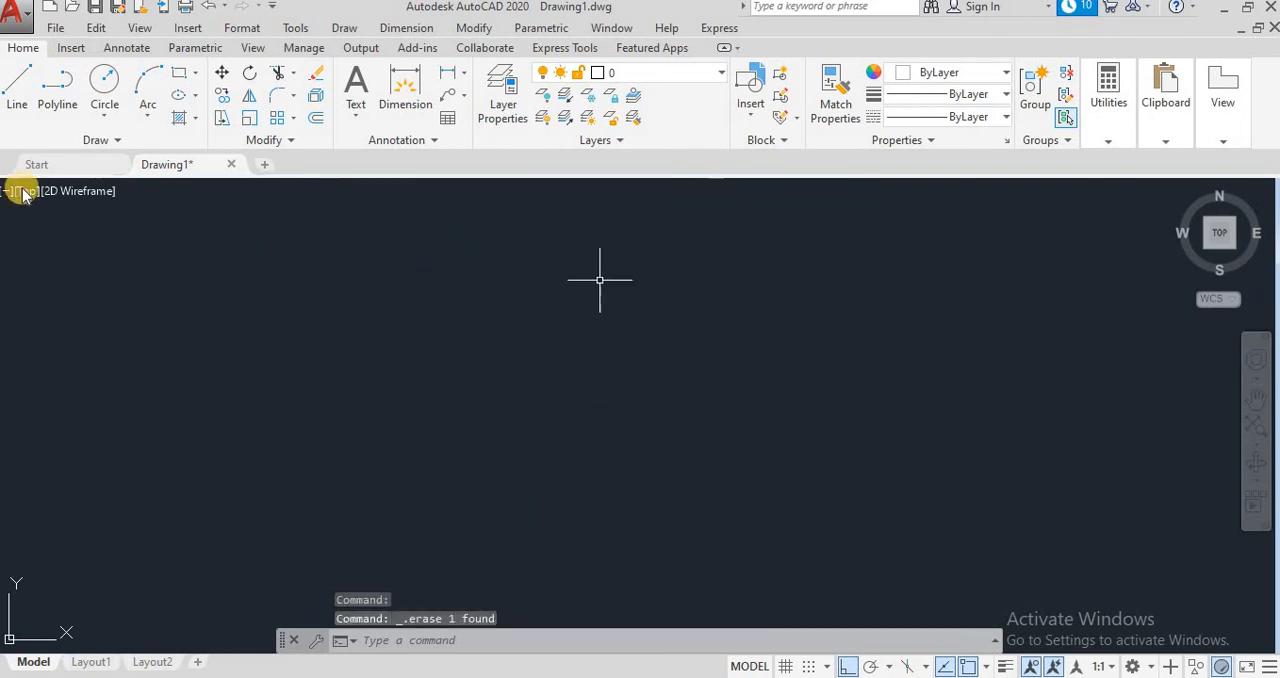
Step: Draw a circle with a radius of 70 in the empty drawing area
click(100, 88)
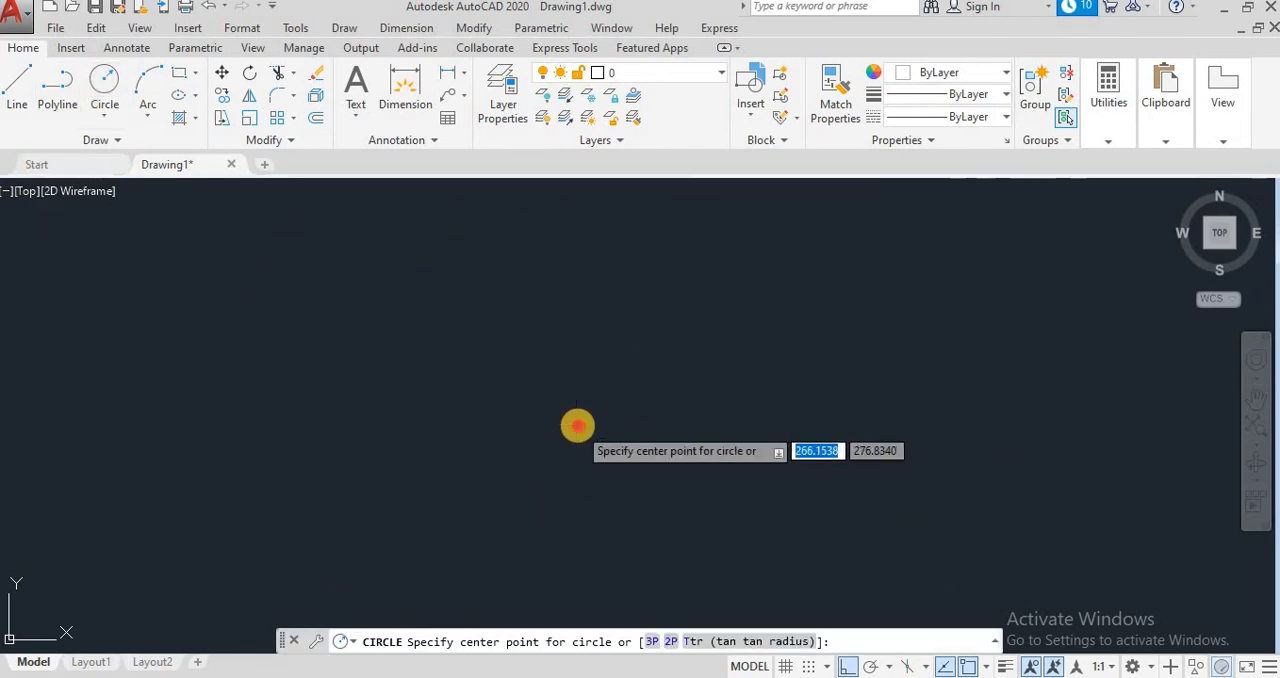
click(578, 426)
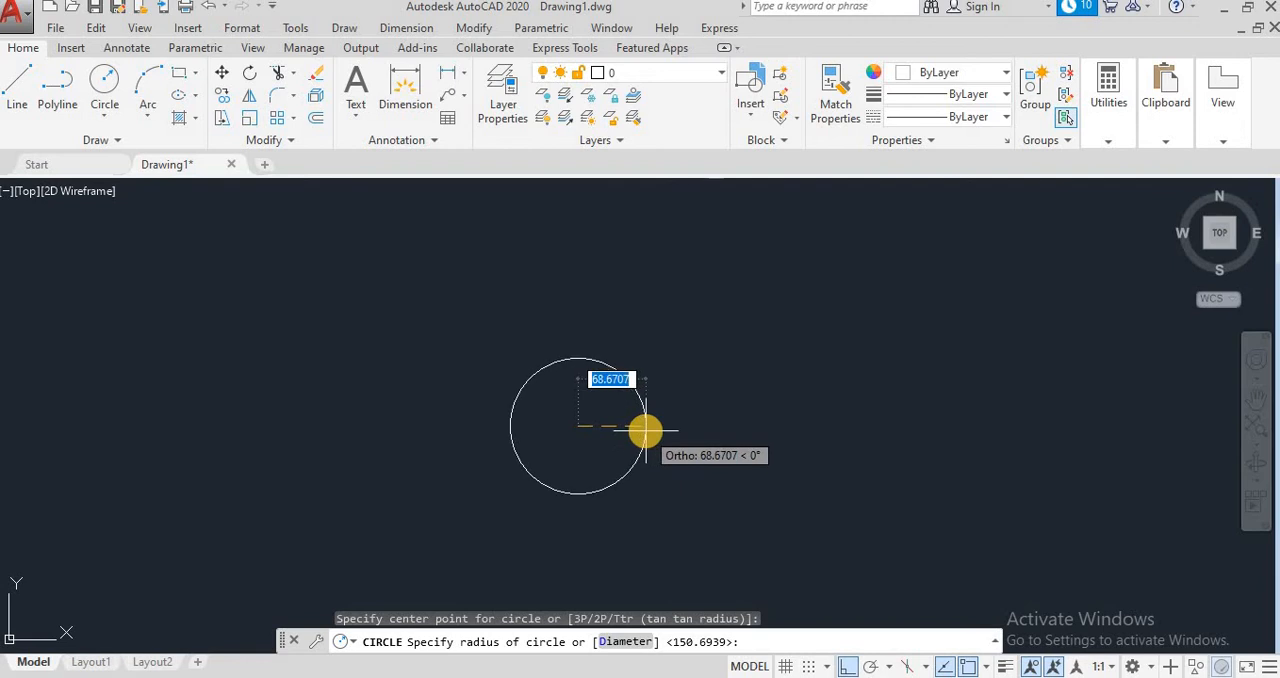
text(7)
text(0)
key(Return)
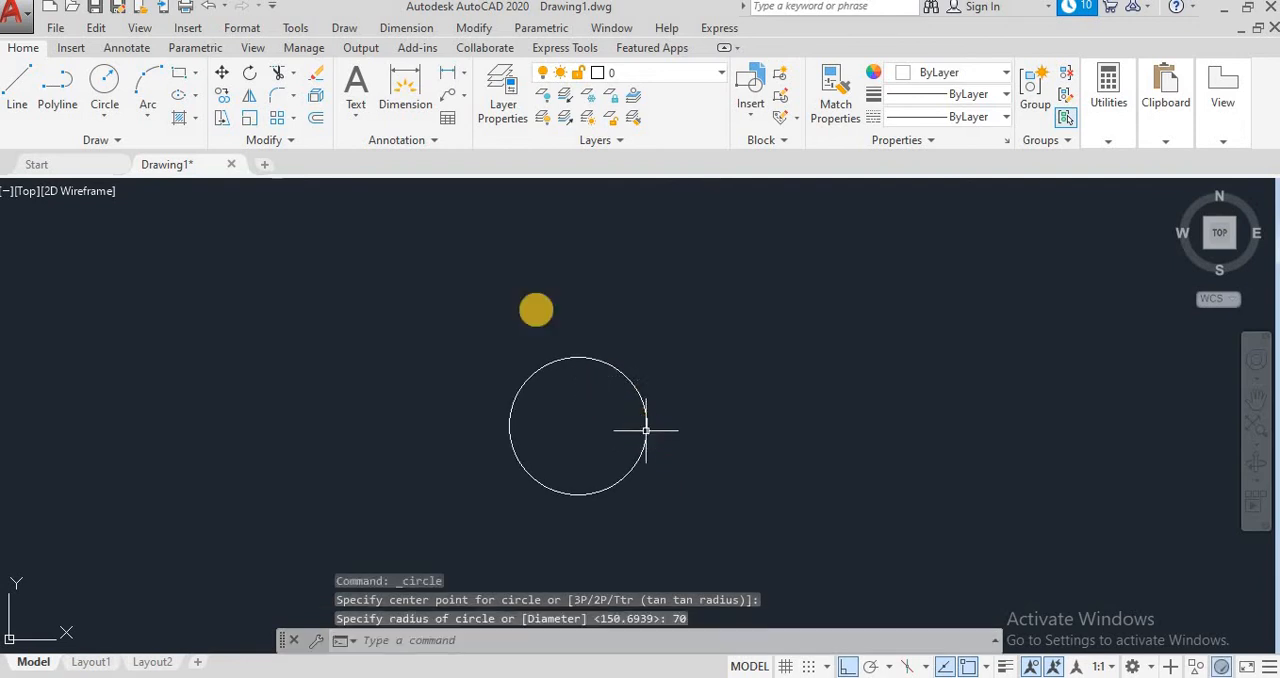
Step: Draw a concentric circle with a radius of 100 around the 70-radius circle
key(Return)
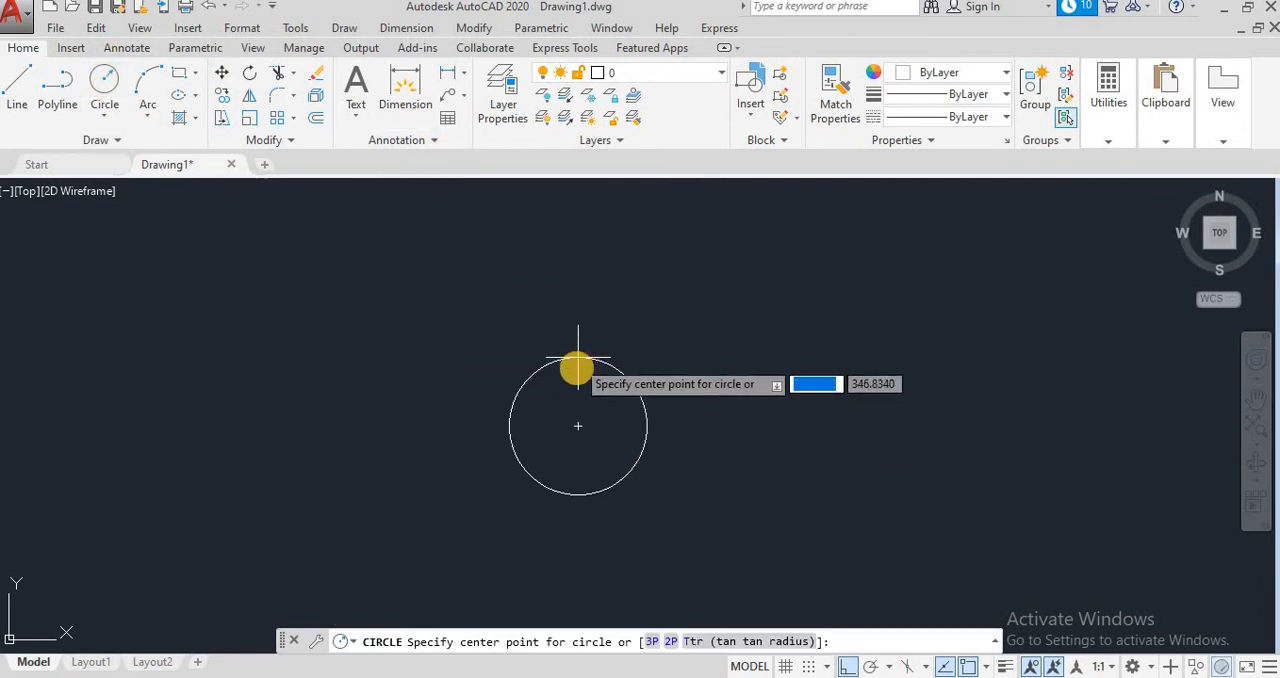
click(579, 431)
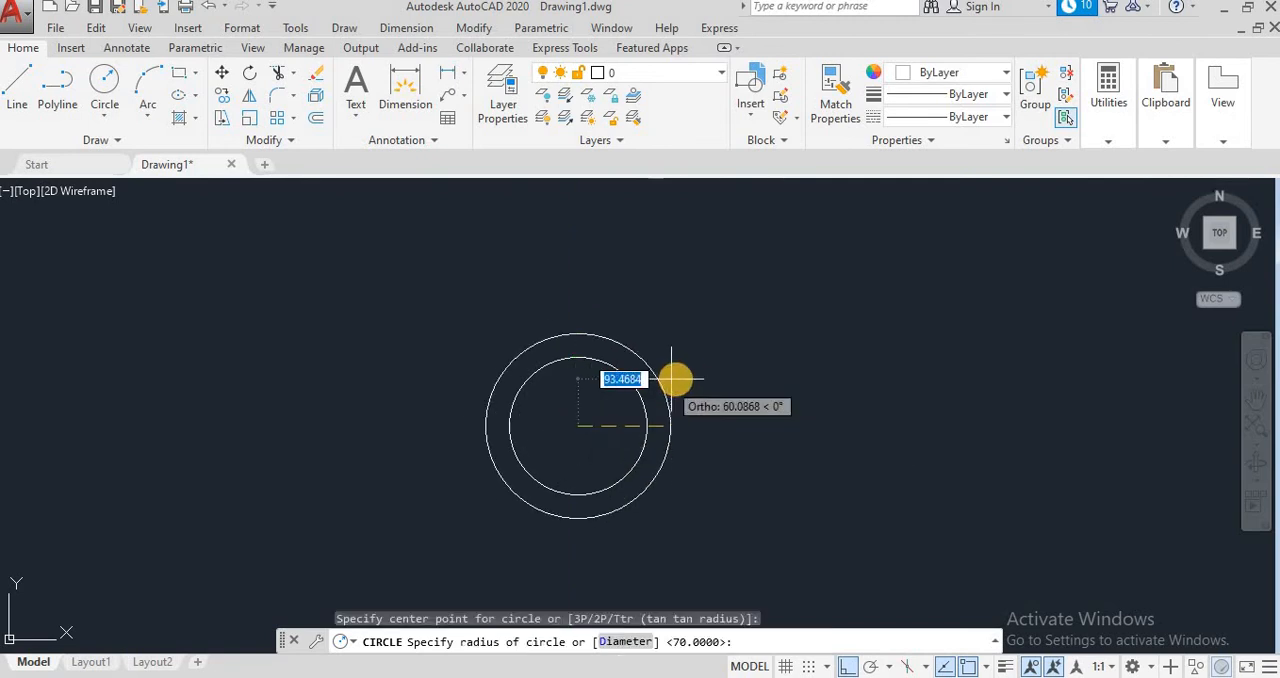
text(100)
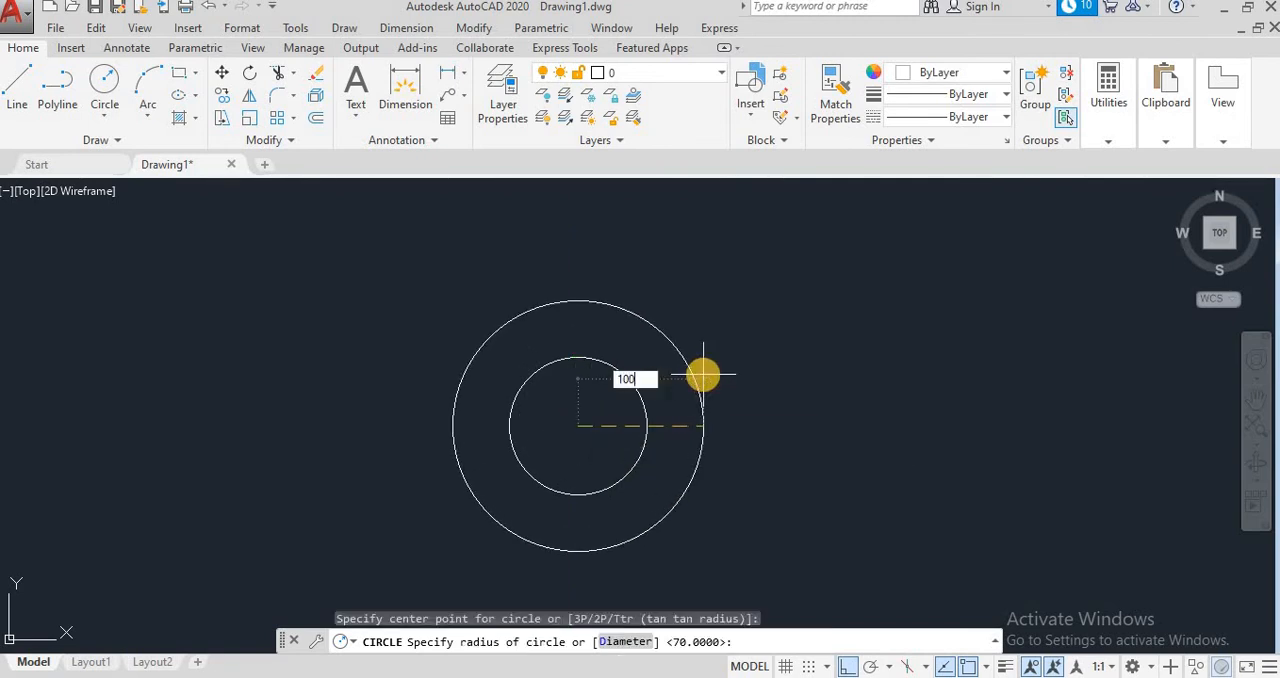
key(Return)
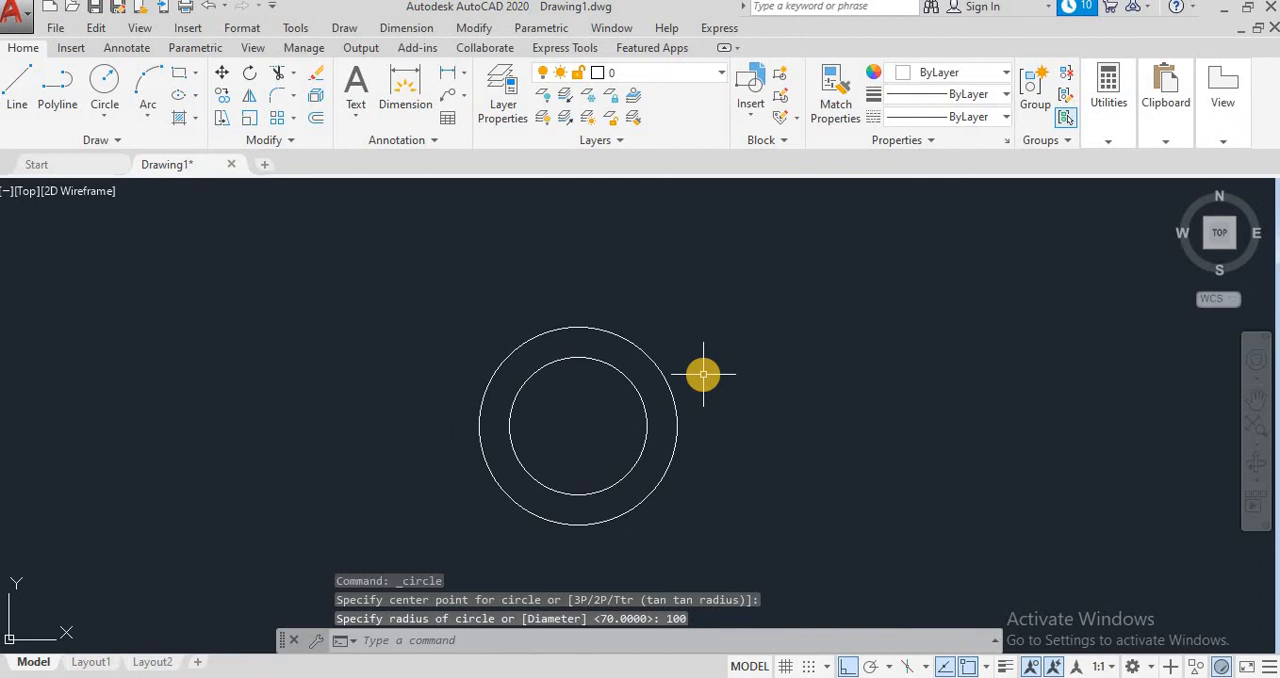
Step: Draw a small circle with a radius of 15 centred on the top quadrant of the 70-radius circle
click(105, 82)
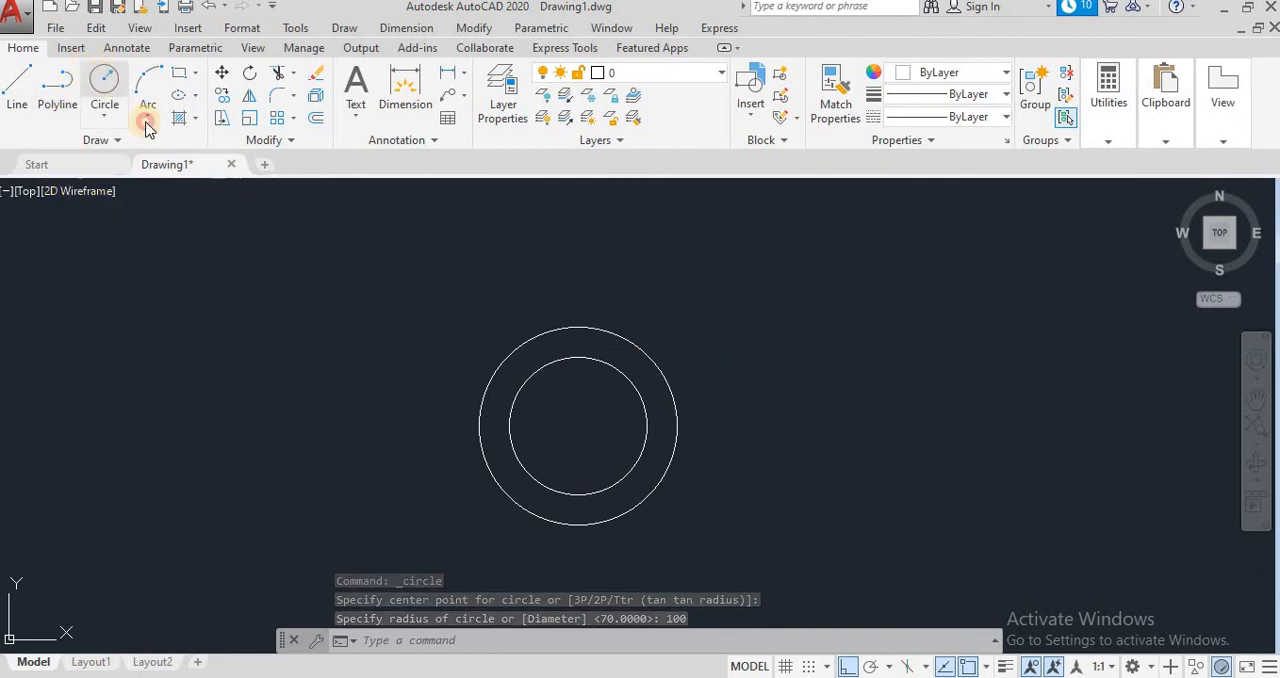
click(578, 355)
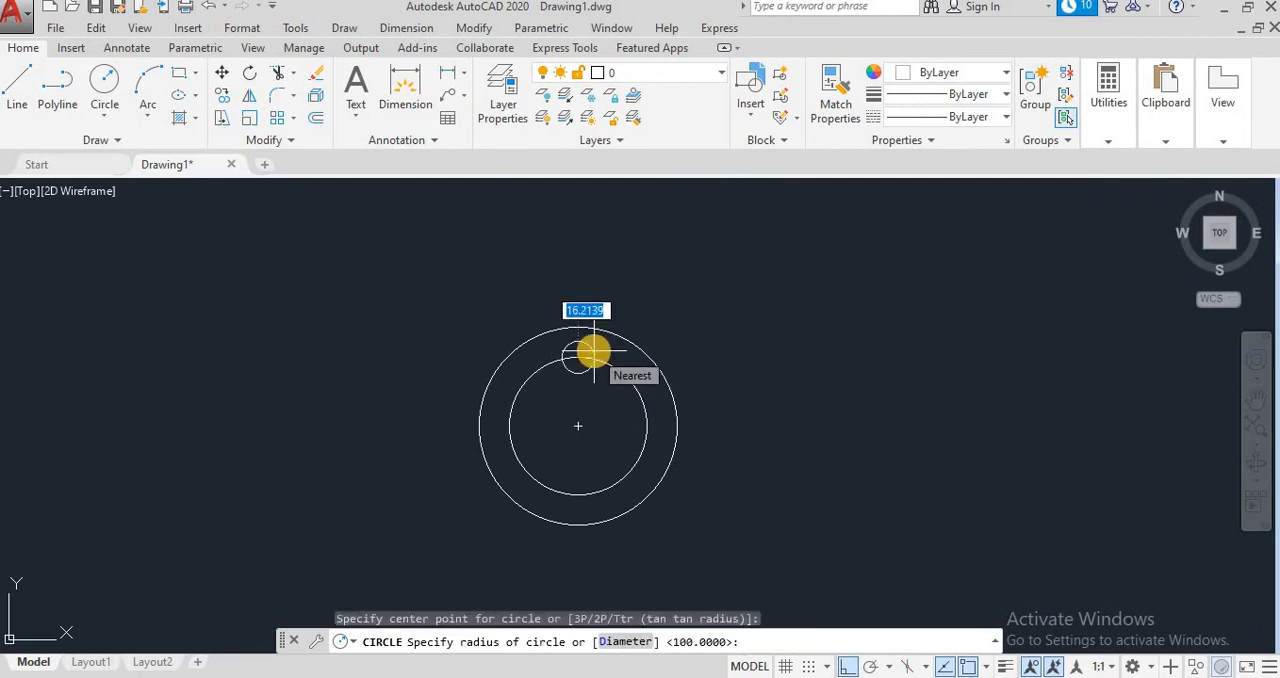
text(15)
key(Return)
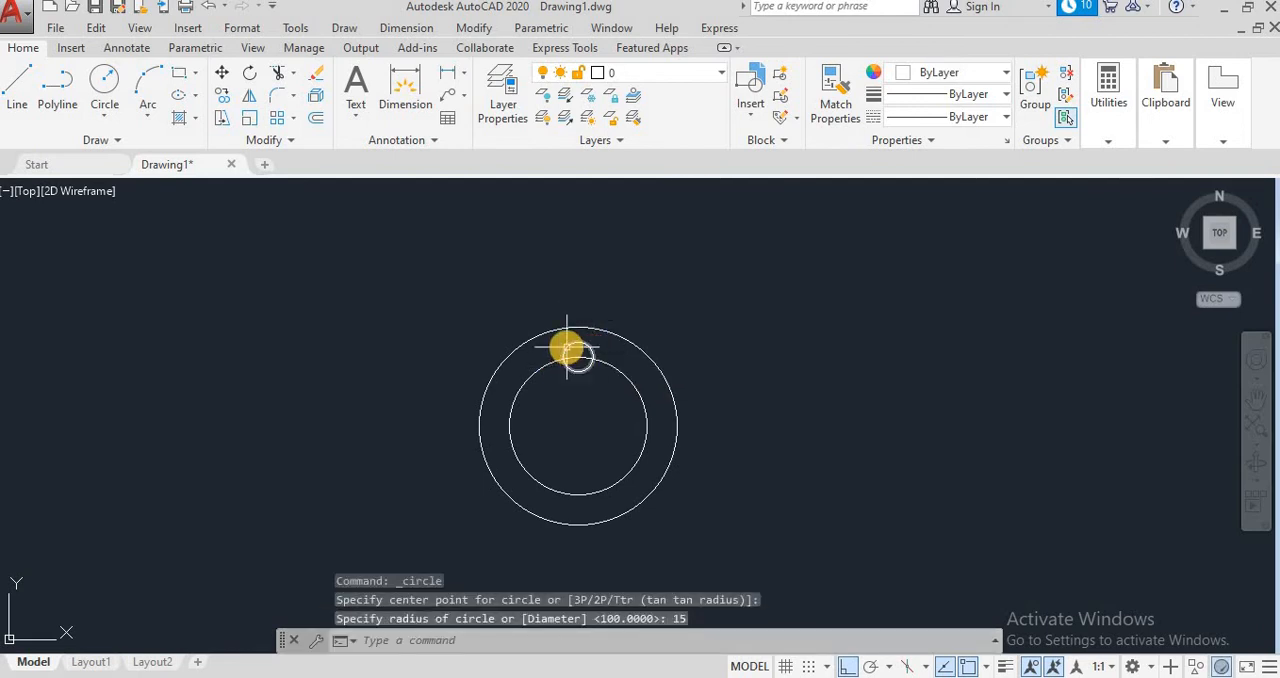
Step: Copy the small circle from its centre to the left, bottom and right quadrants of the 70-radius circle
click(224, 96)
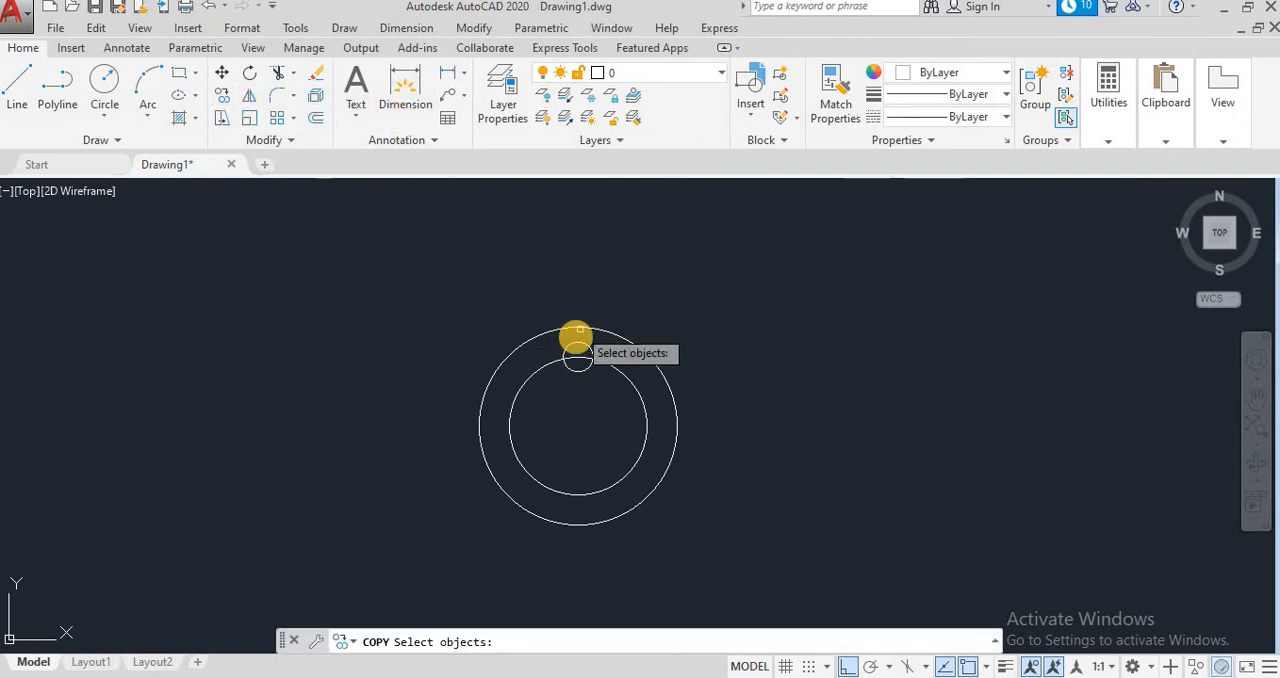
click(581, 342)
right_click(529, 395)
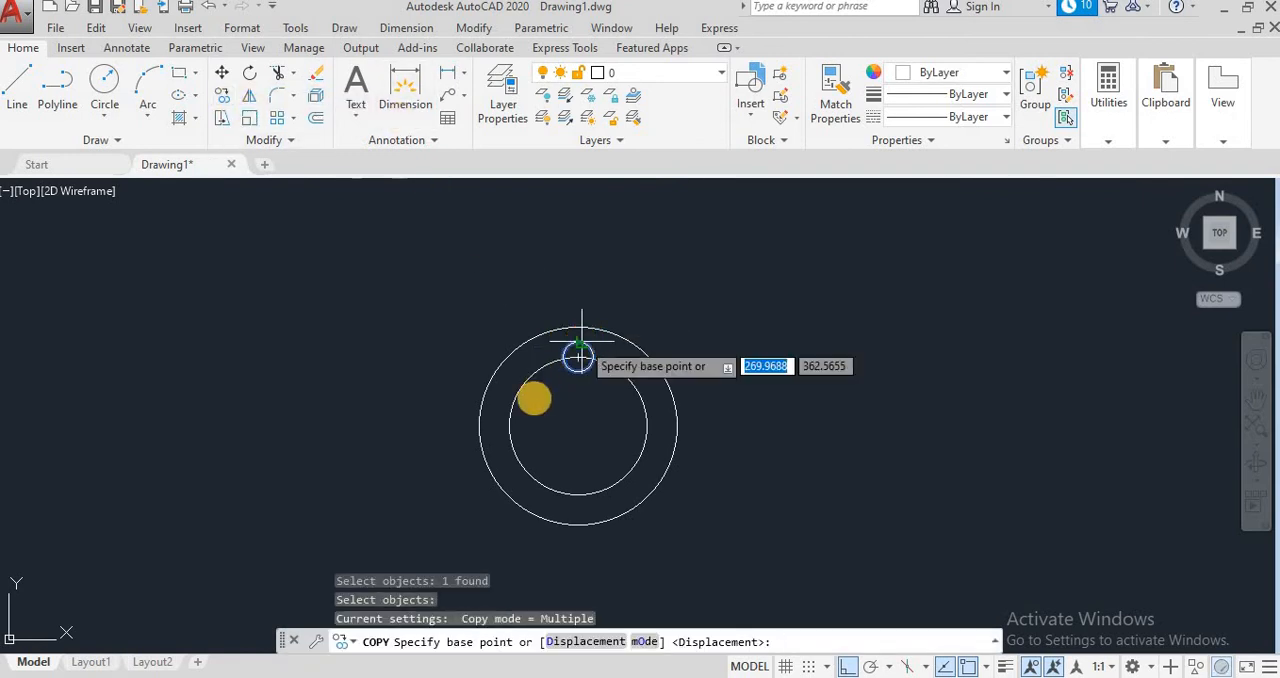
click(578, 356)
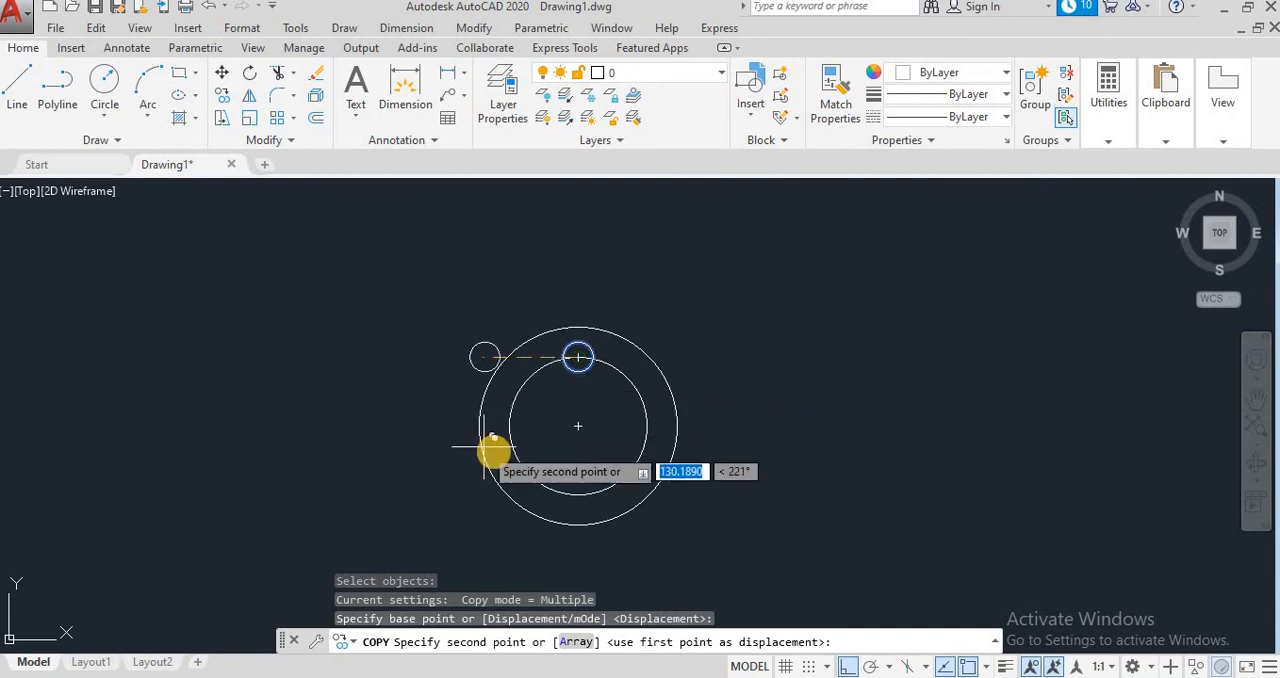
click(578, 426)
click(508, 427)
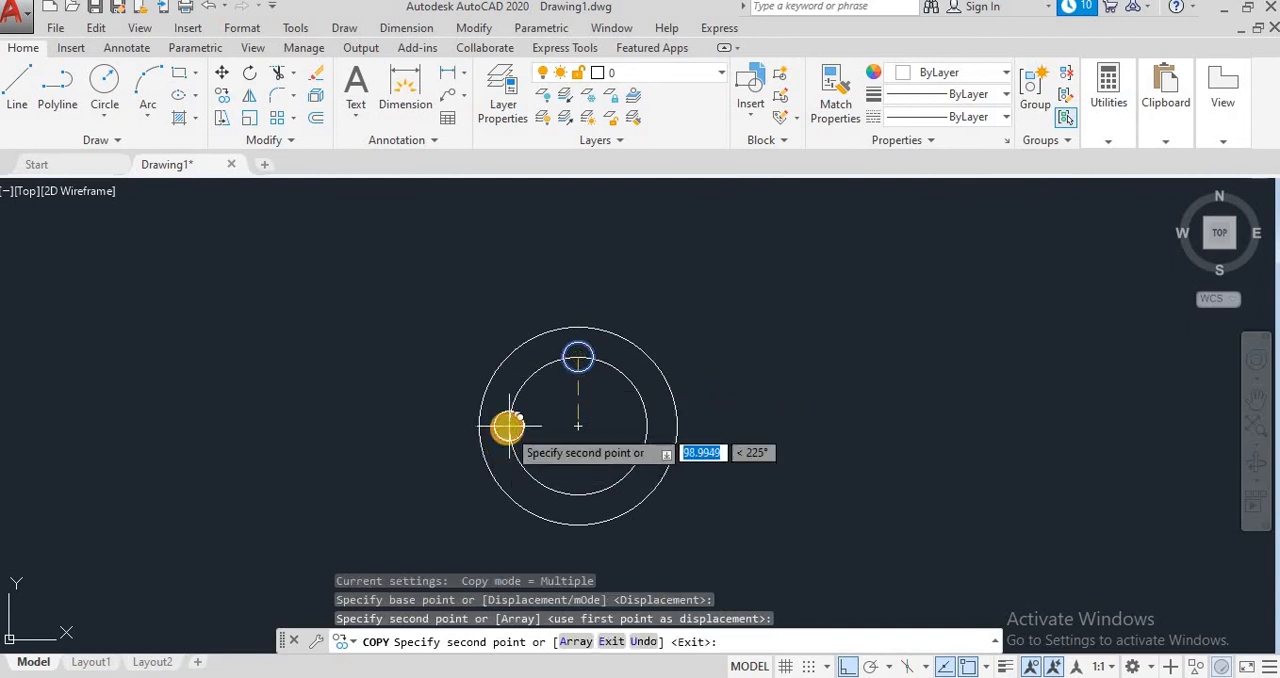
click(578, 494)
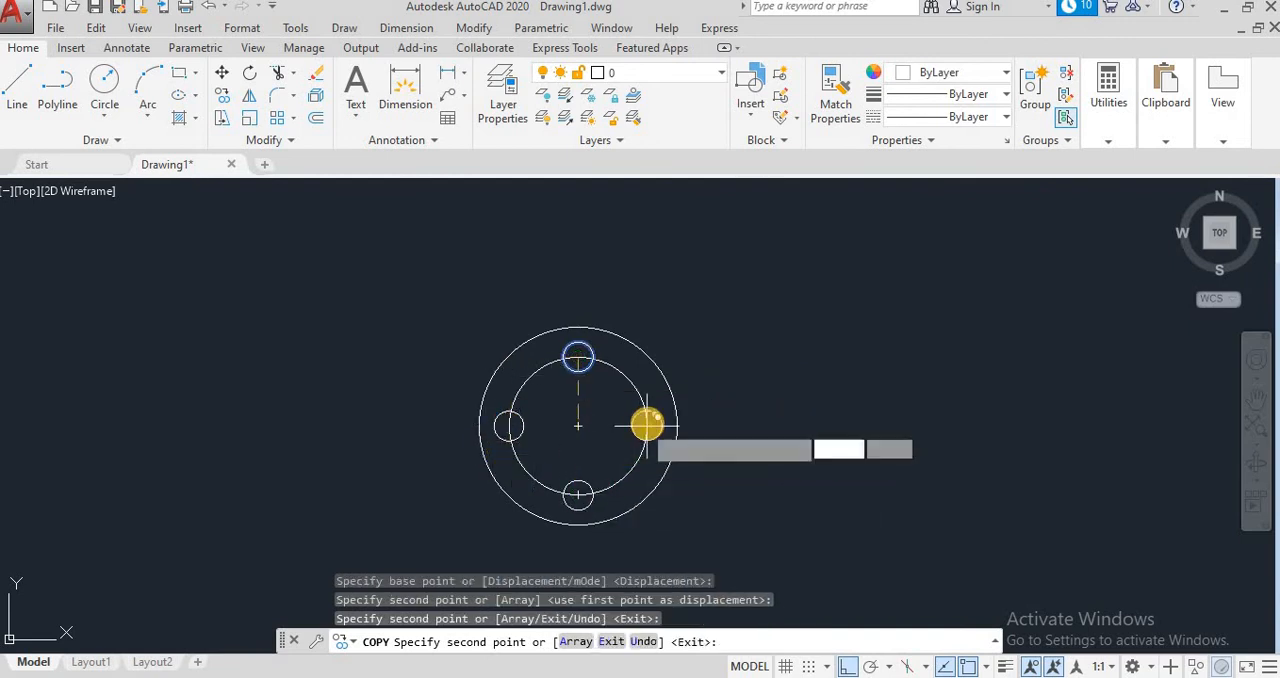
click(647, 426)
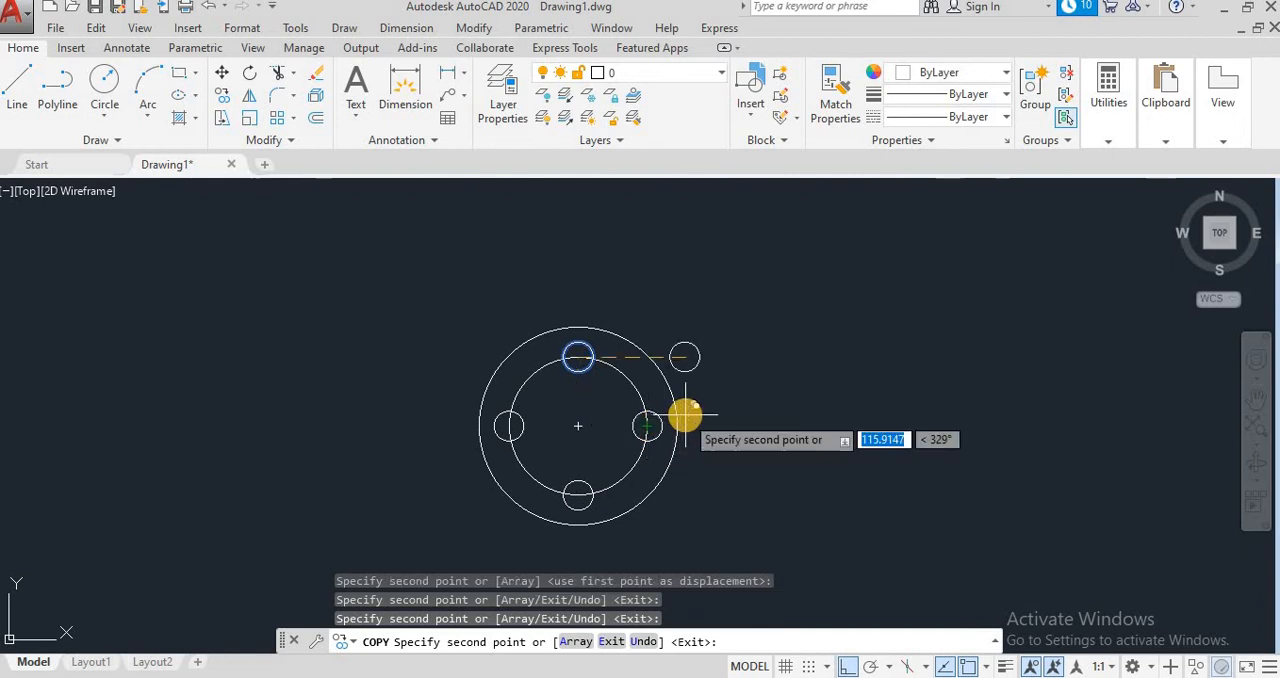
key(Escape)
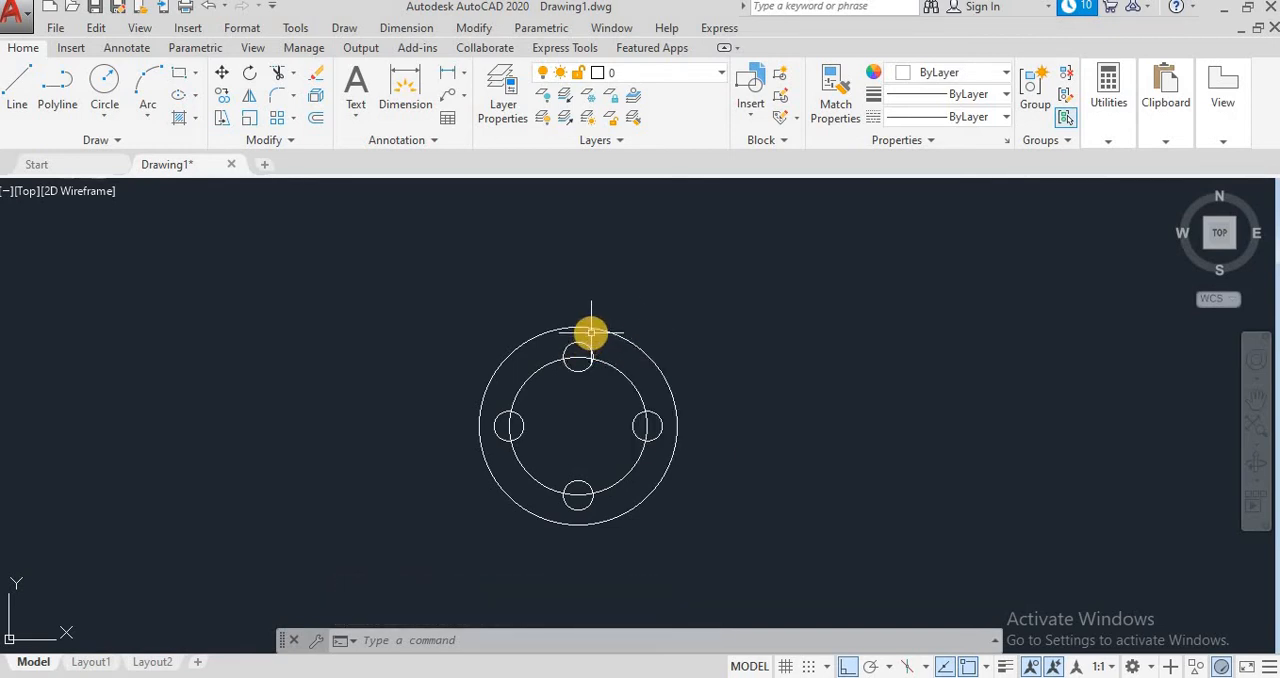
Step: Add radius dimensions to the top and left small circles, placing their text outside the 100-radius circle
click(406, 27)
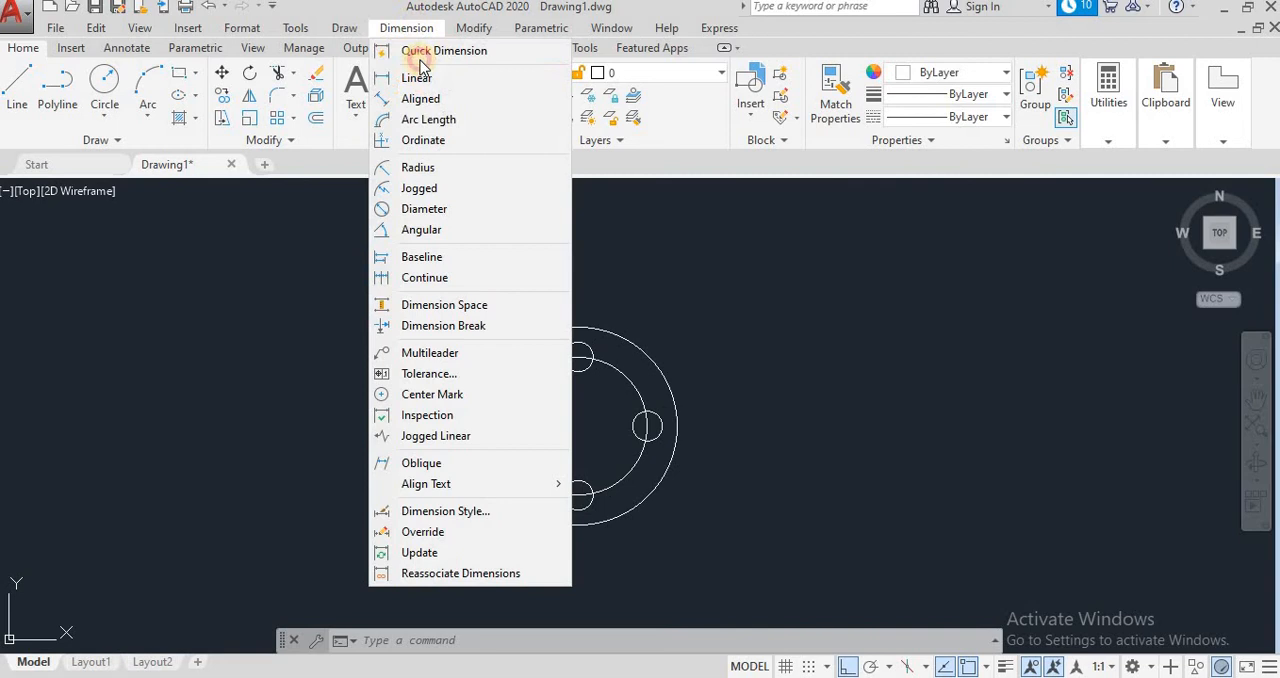
click(418, 168)
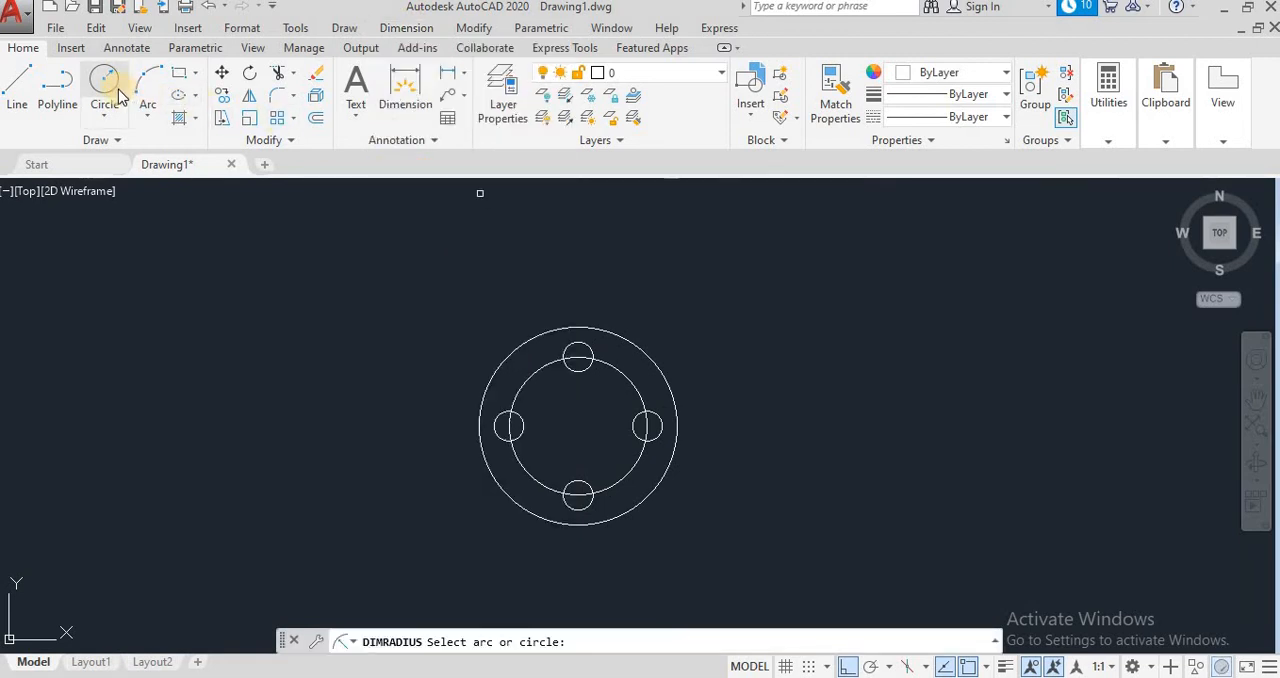
click(582, 370)
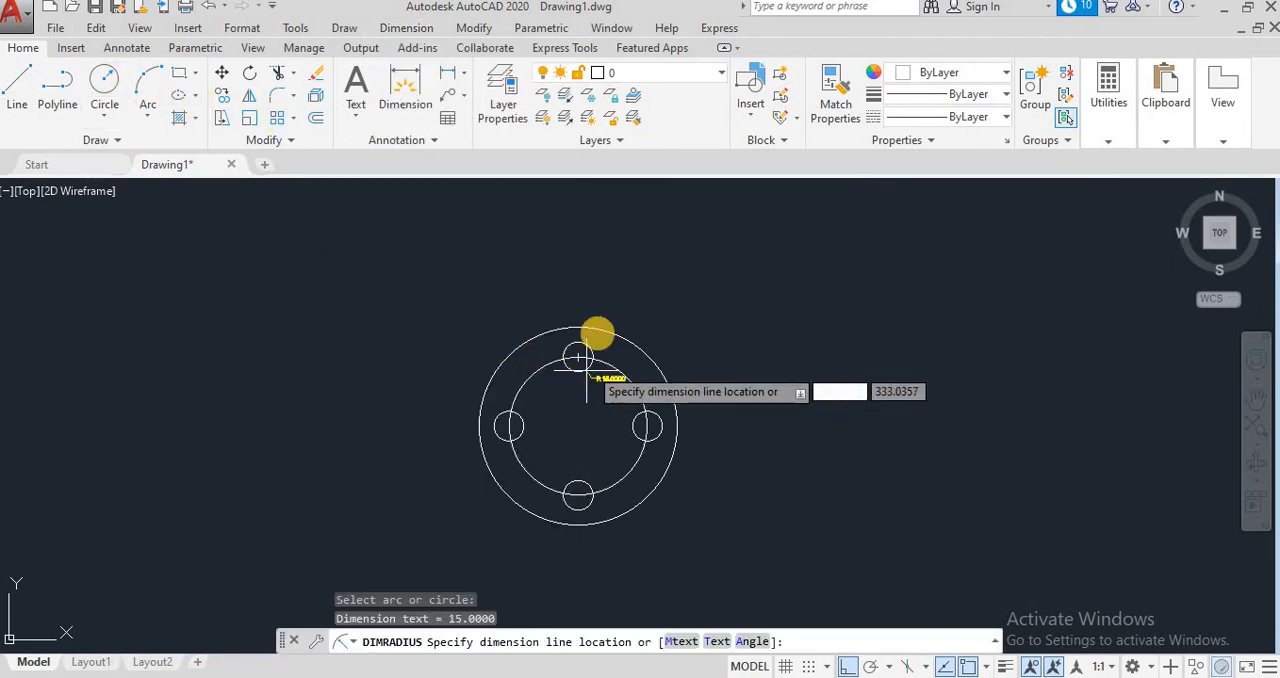
click(604, 287)
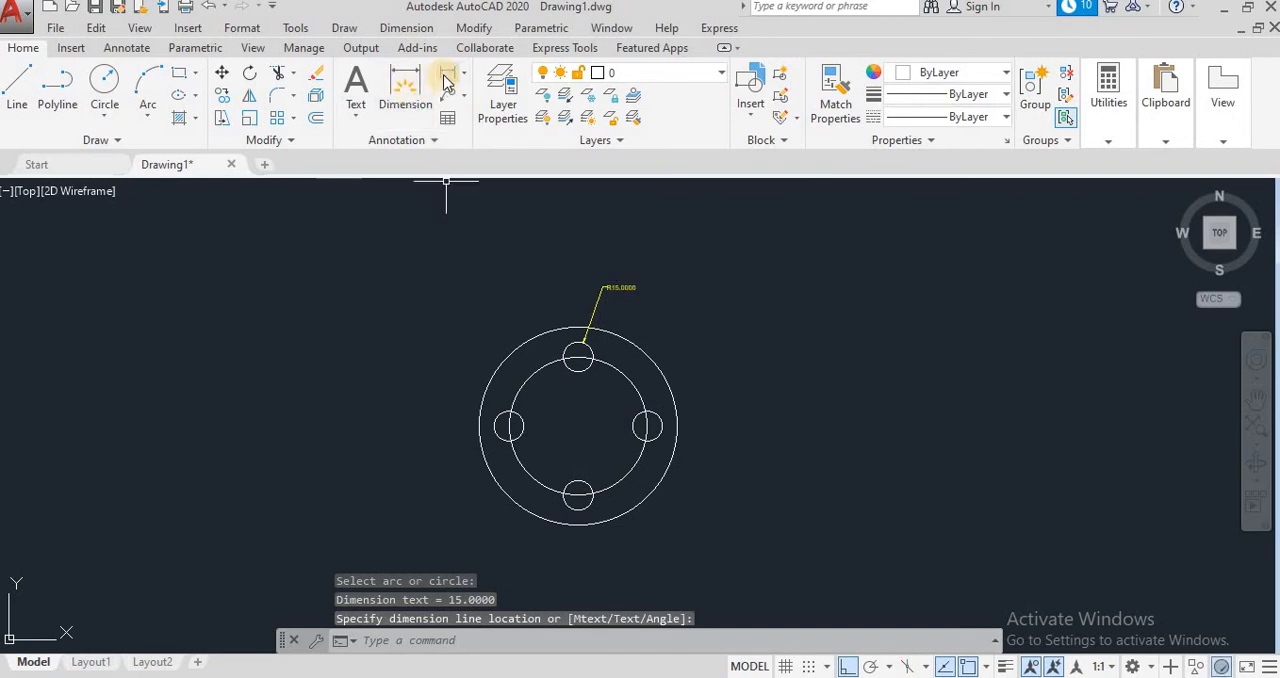
click(408, 28)
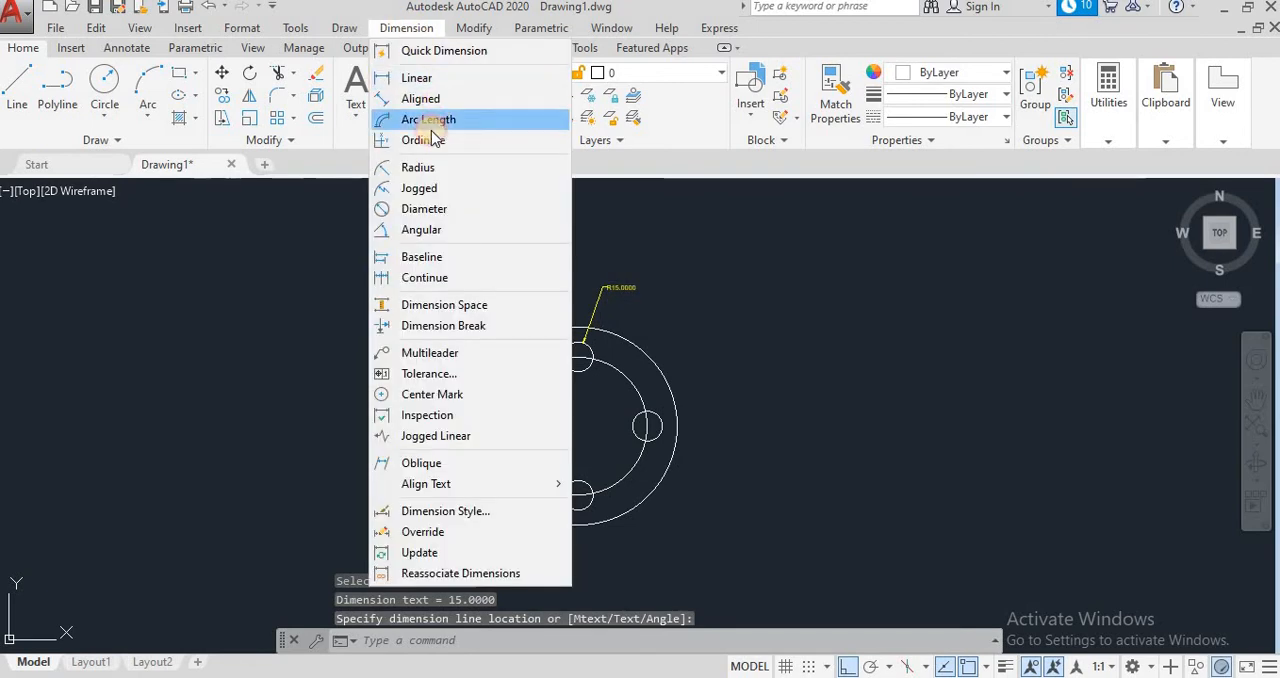
click(443, 425)
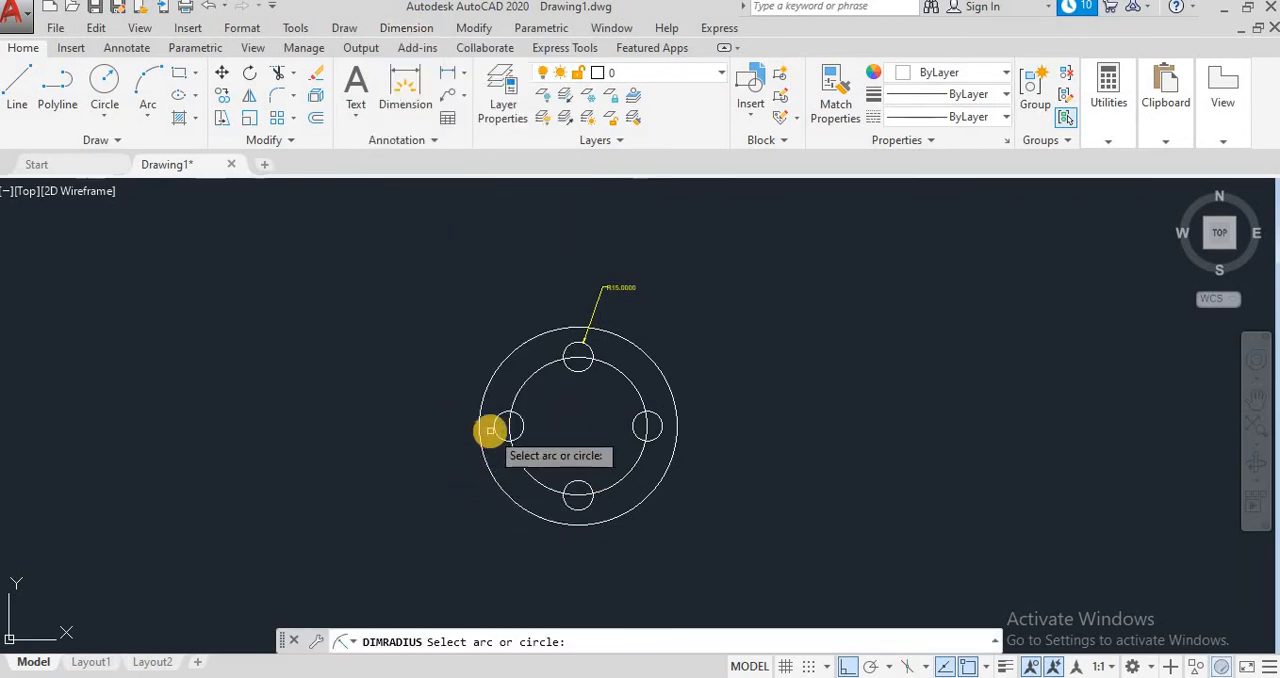
click(503, 400)
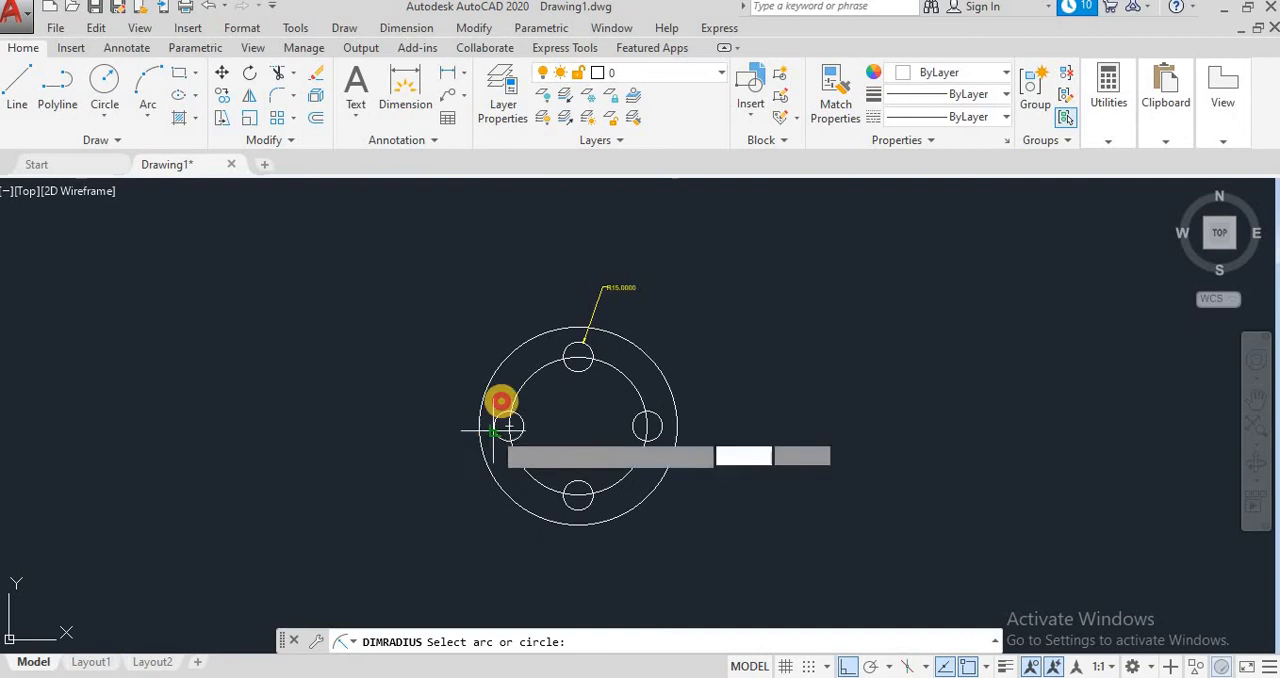
click(400, 376)
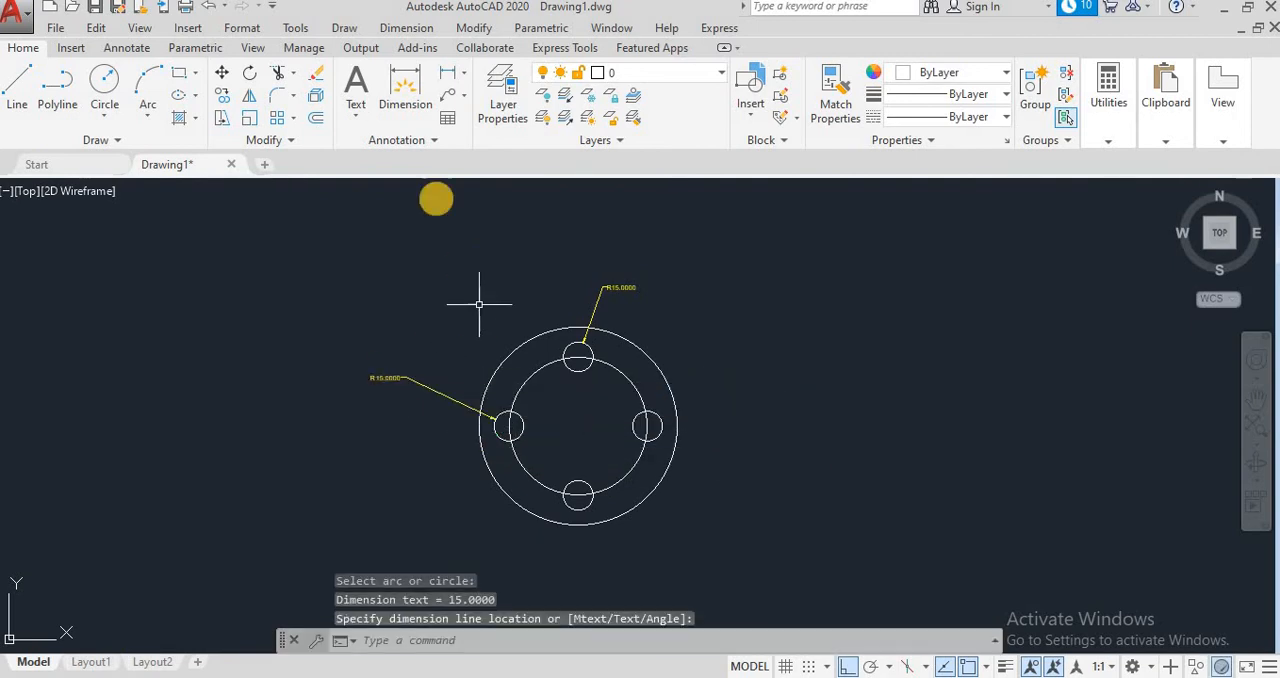
Step: Add radius dimensions to the bottom and right small circles, placing their text outside the 100-radius circle
click(410, 28)
click(420, 166)
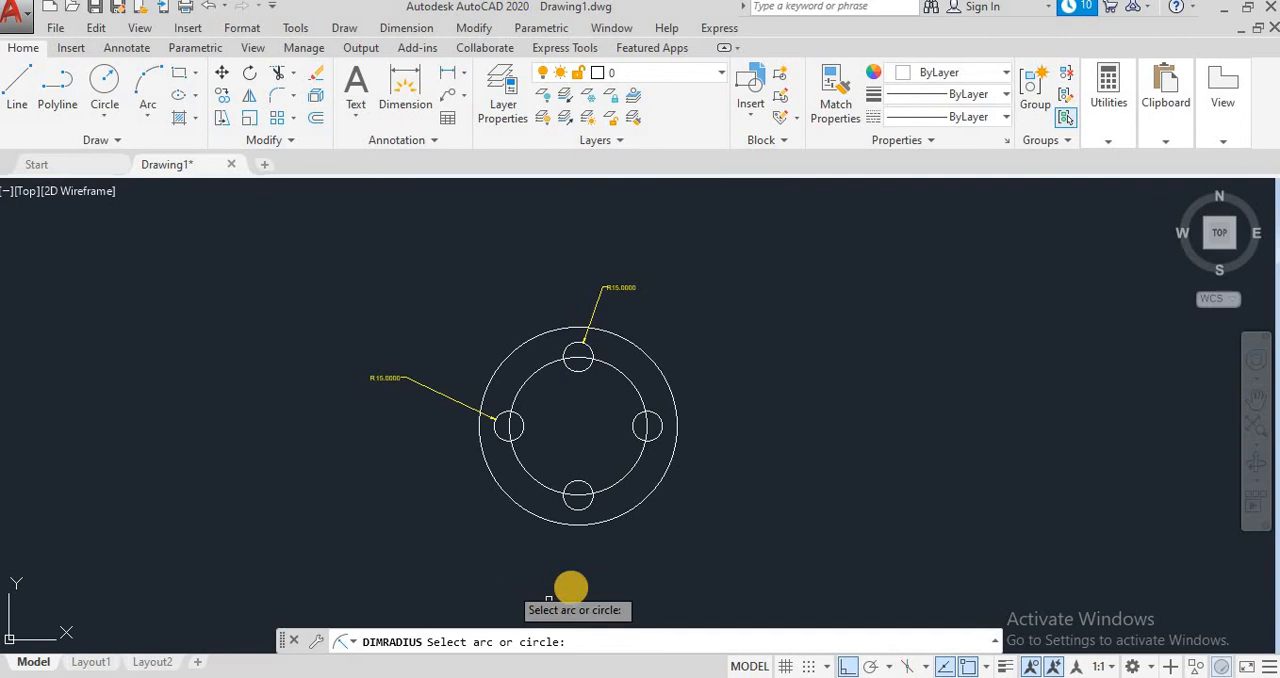
click(598, 510)
click(652, 531)
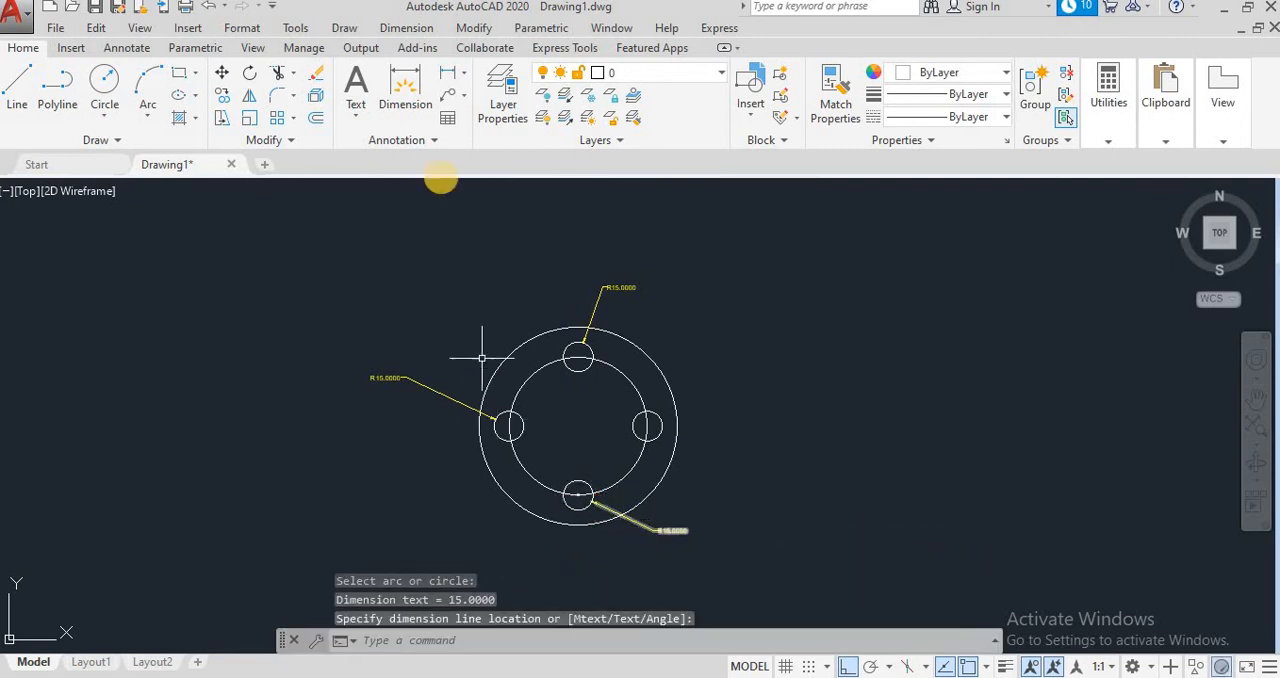
click(410, 28)
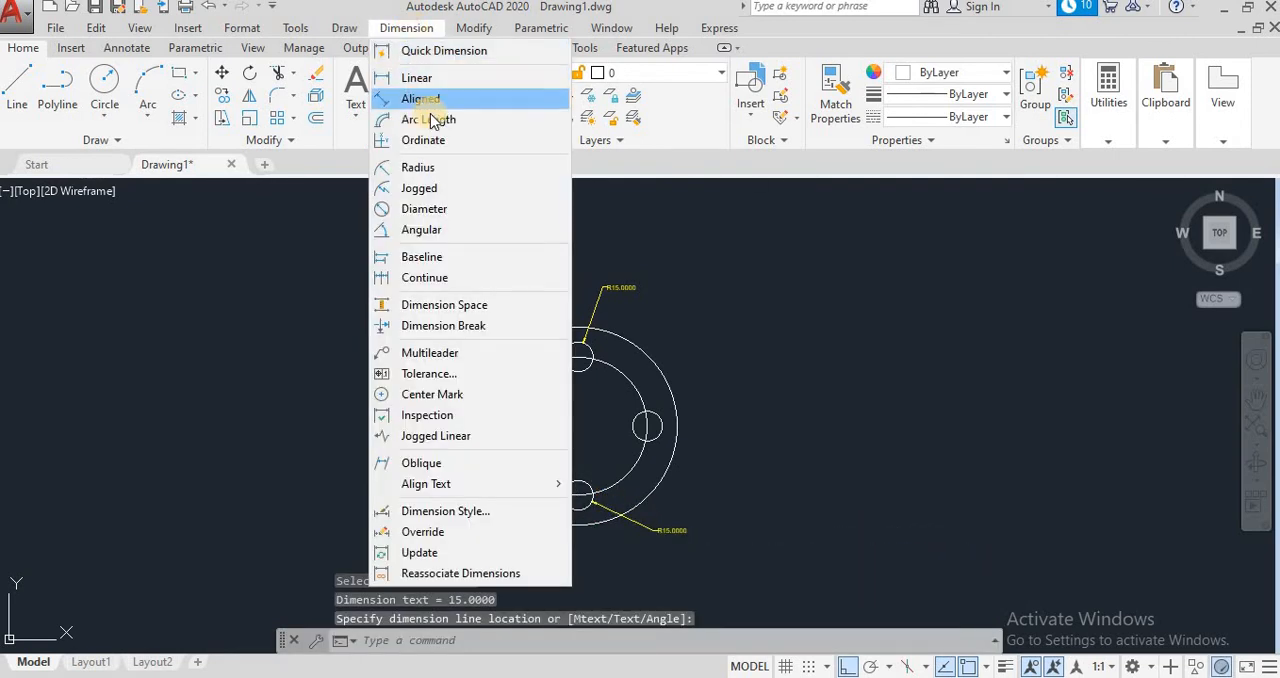
click(434, 168)
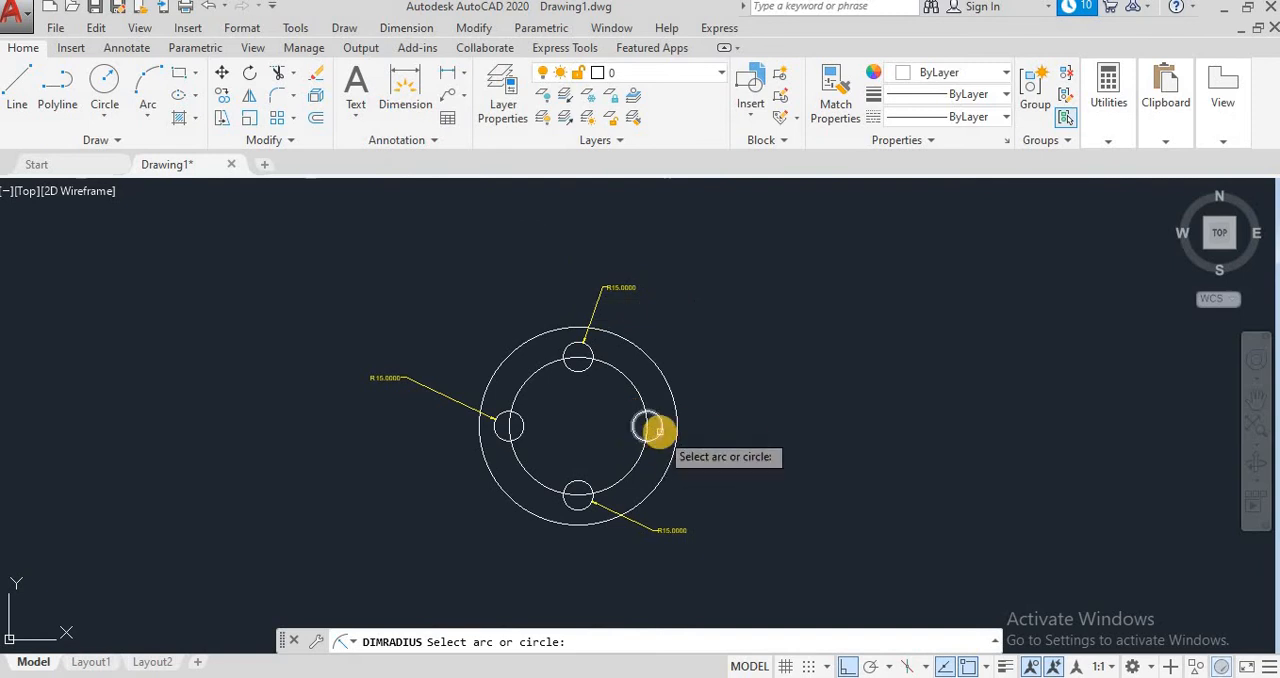
click(662, 432)
click(704, 387)
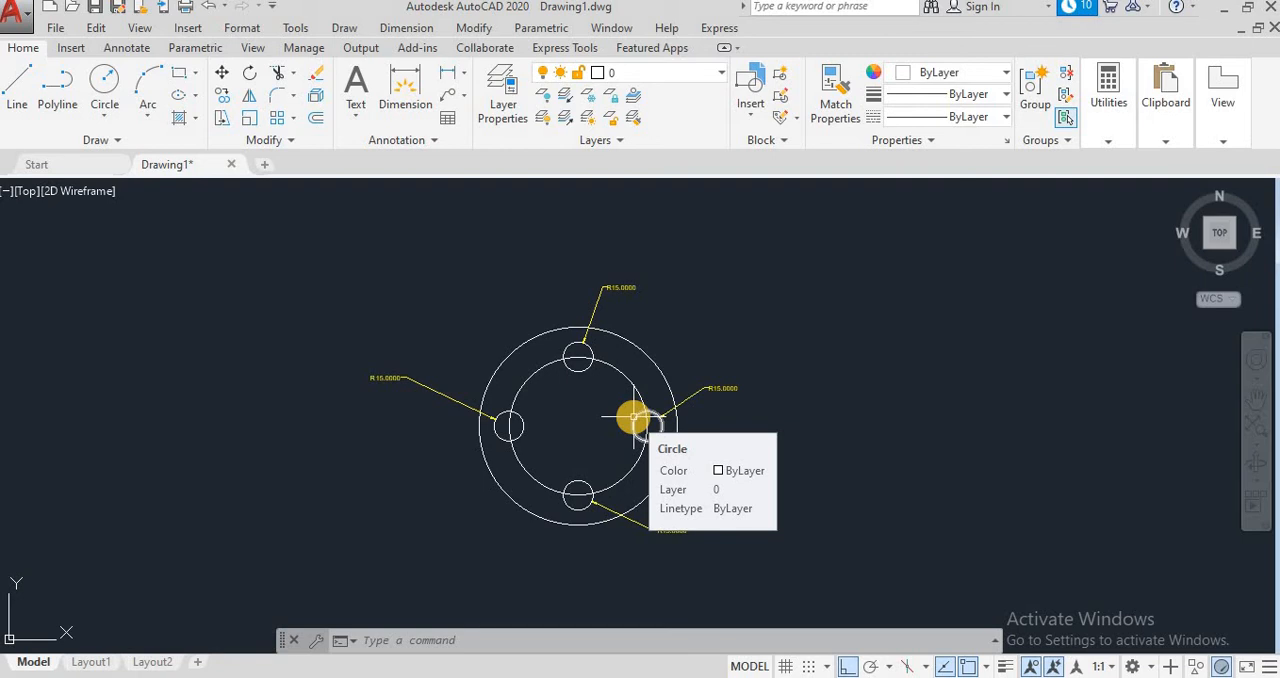
Step: Place a multileader from the centre of the right small circle to a landing up and right outside the outer circle, with Ortho off
click(410, 27)
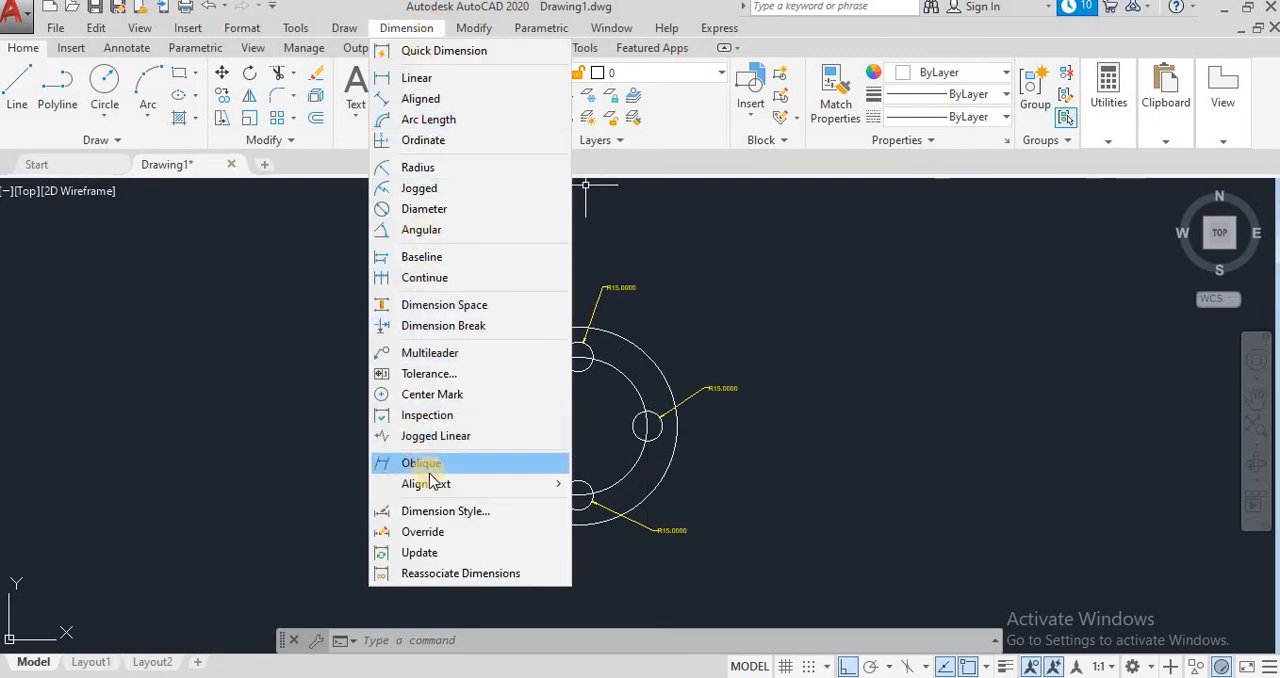
click(418, 353)
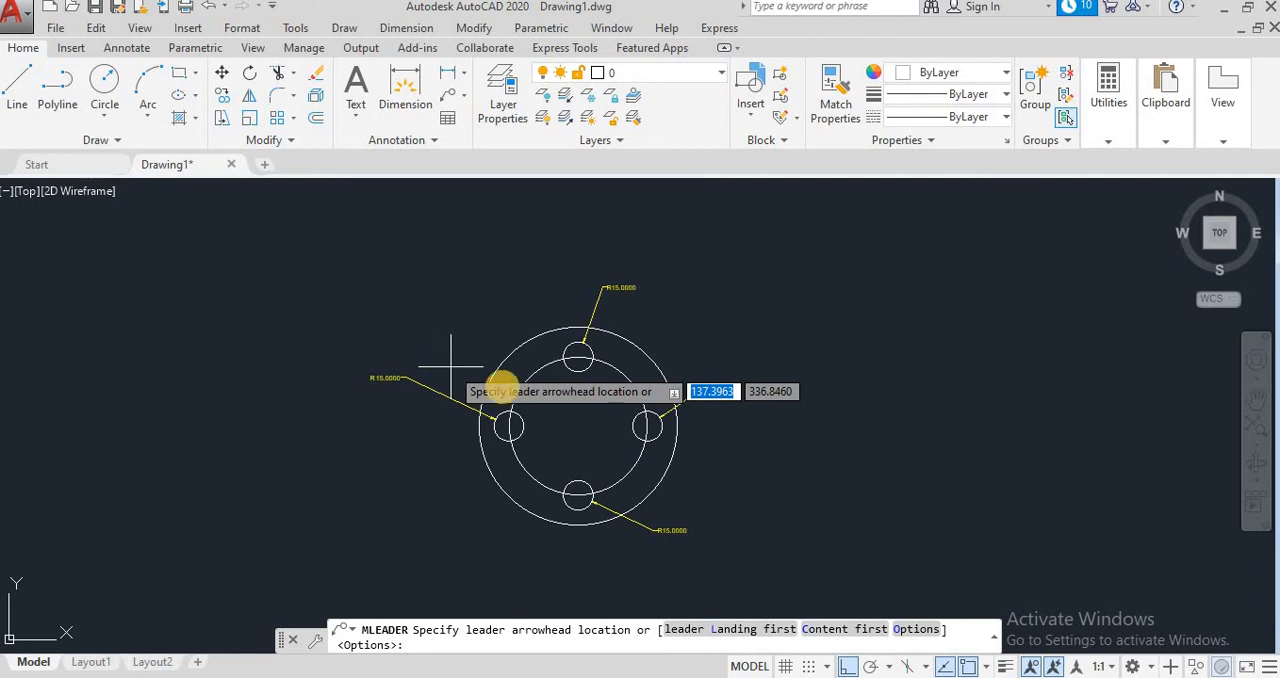
click(646, 426)
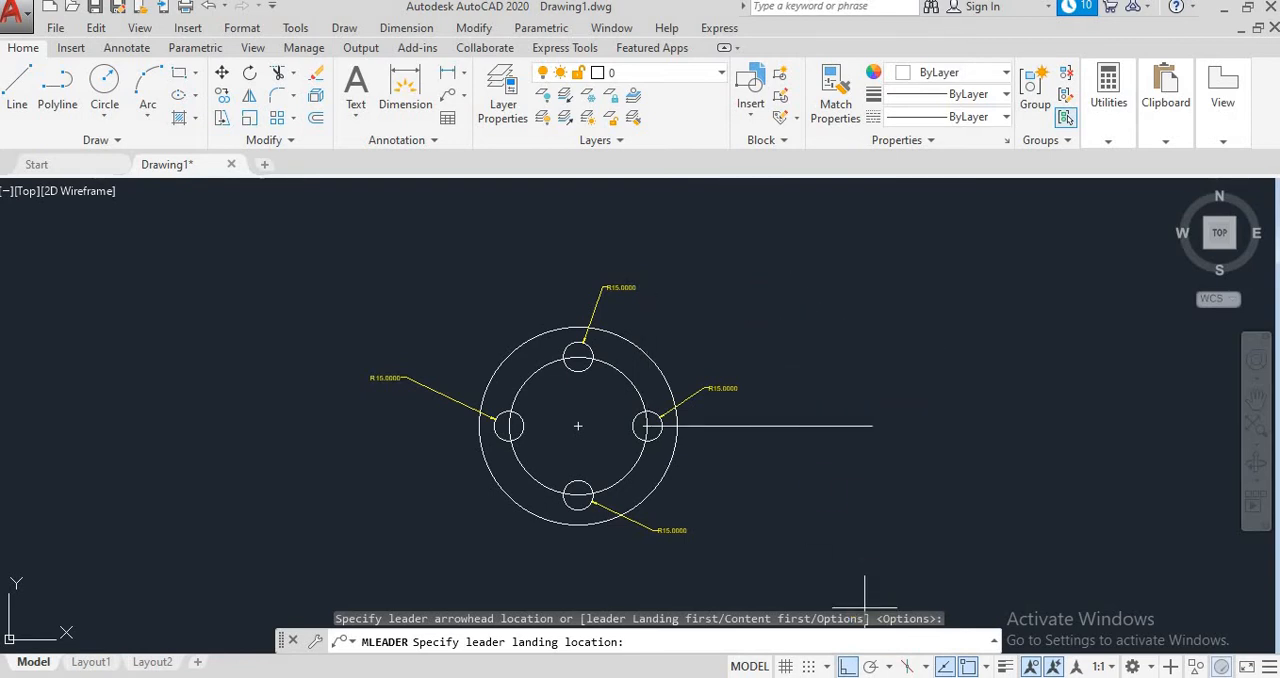
click(848, 668)
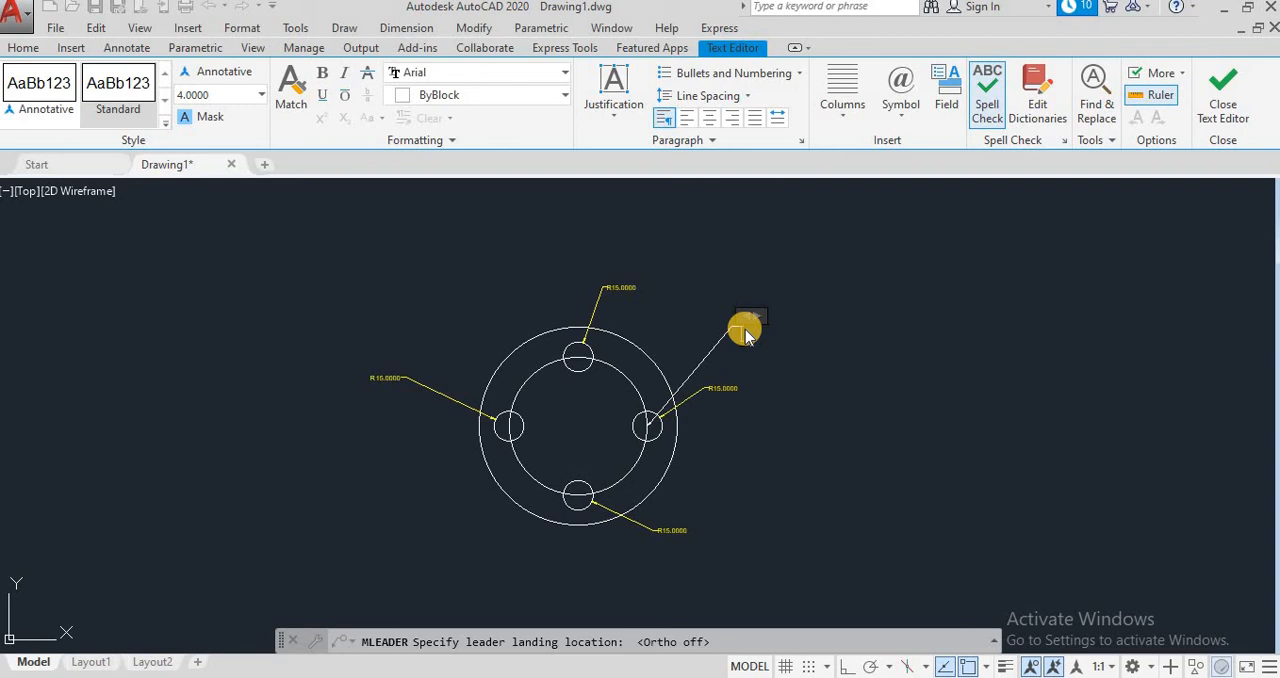
Step: Set the leader text font to Bahnschrift SemiBold SemiConden
click(556, 76)
scroll(503, 245, down, 2)
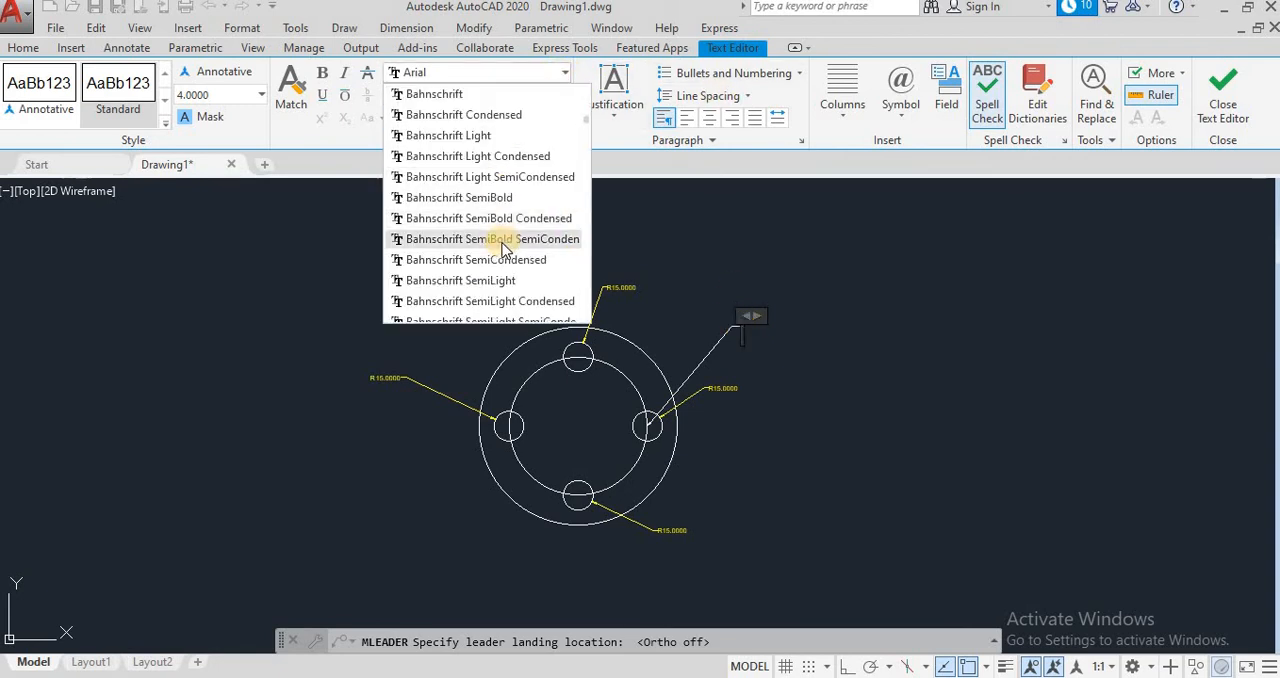
click(503, 240)
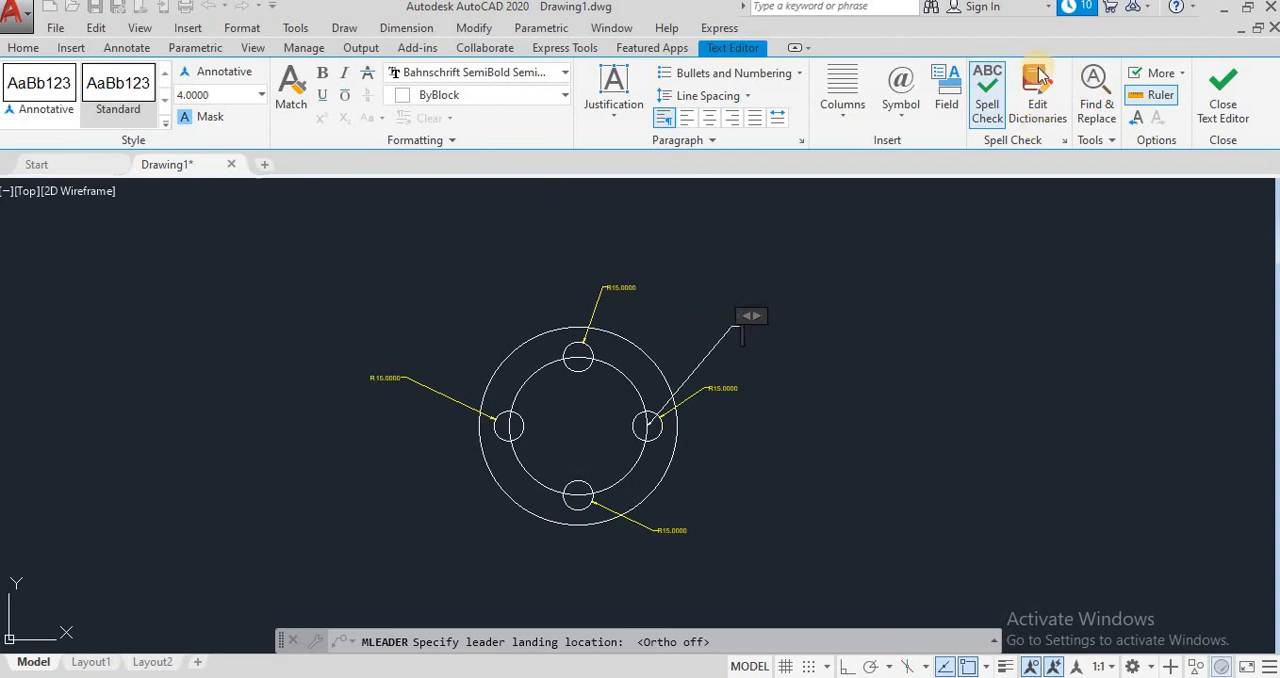
Step: Enter the leader note "Ø30MM*4 HOLES", inserting the diameter symbol at its start
click(910, 88)
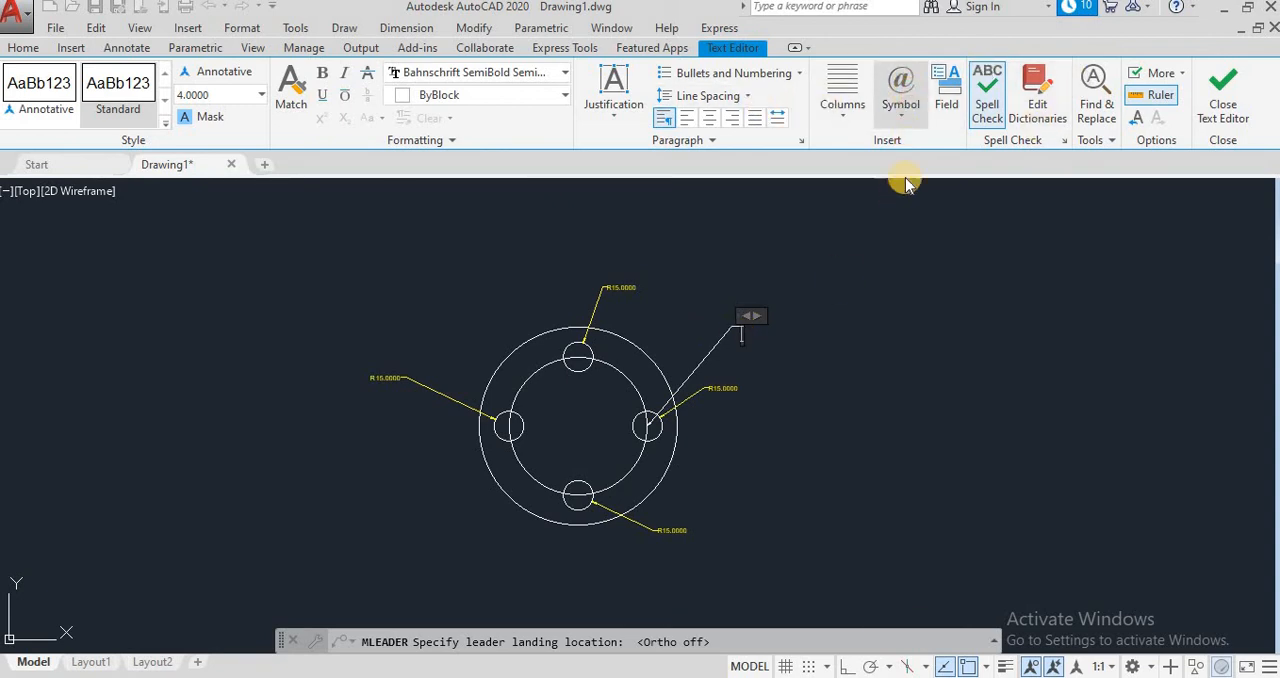
click(937, 190)
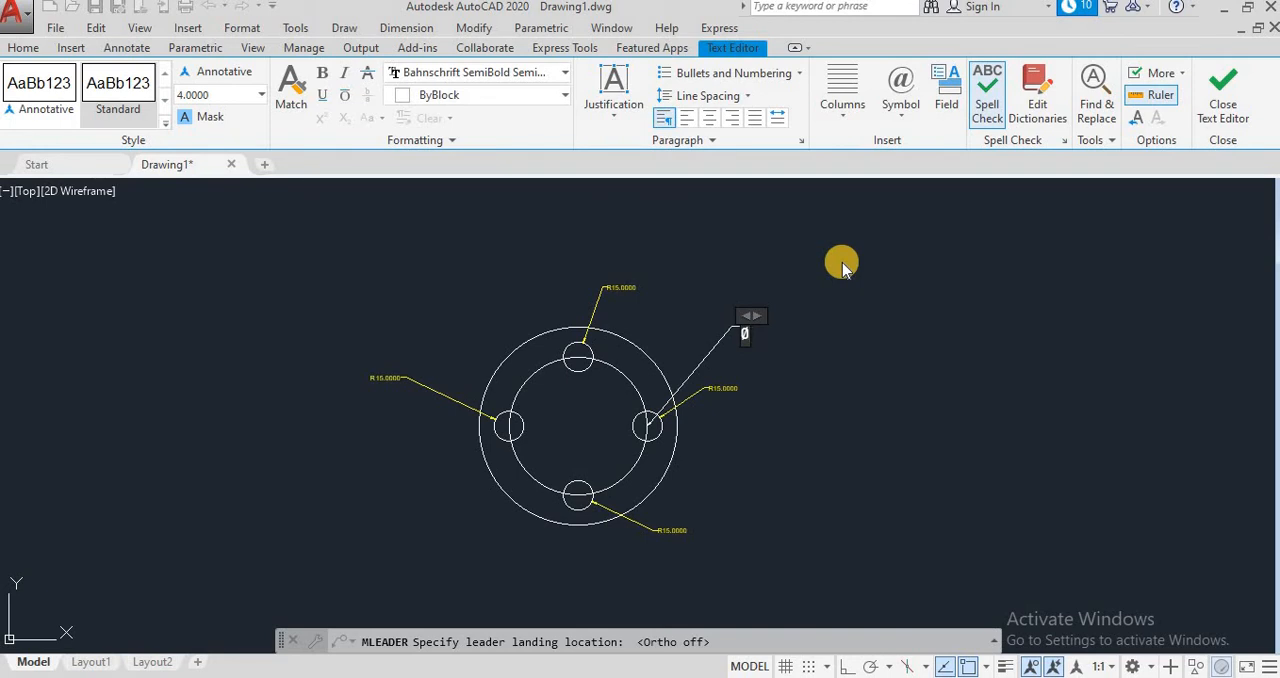
text(30*)
text(H)
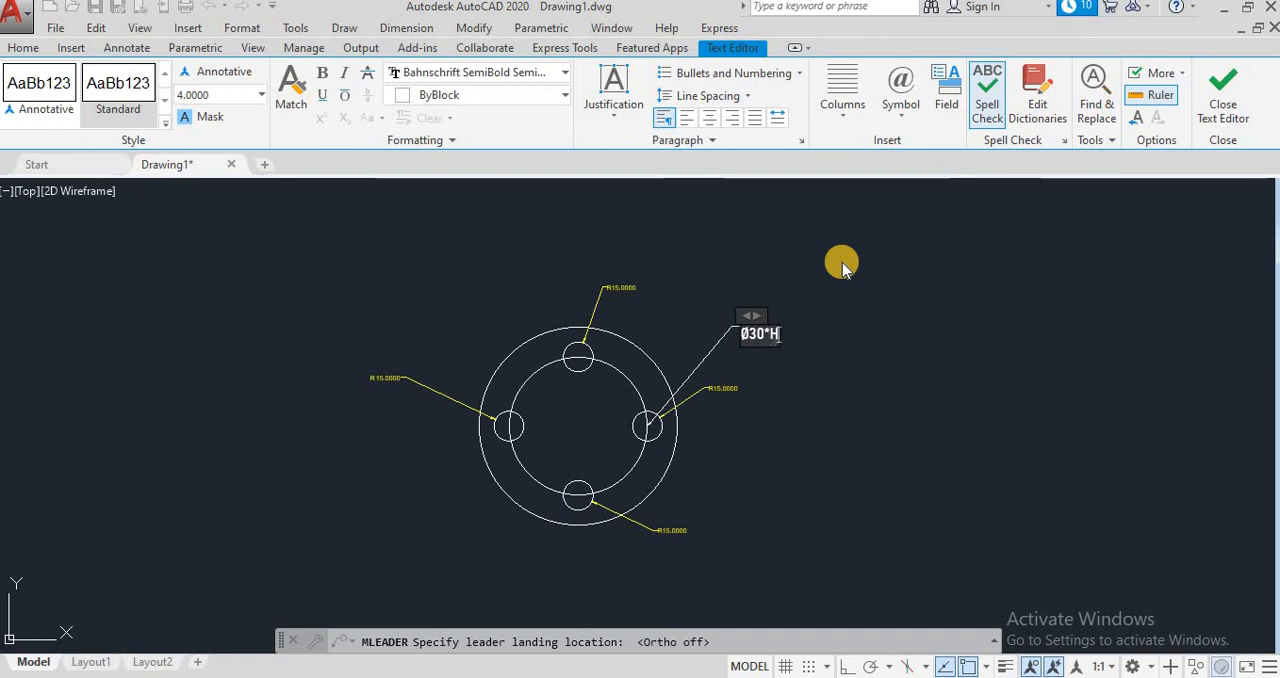
text(OLES)
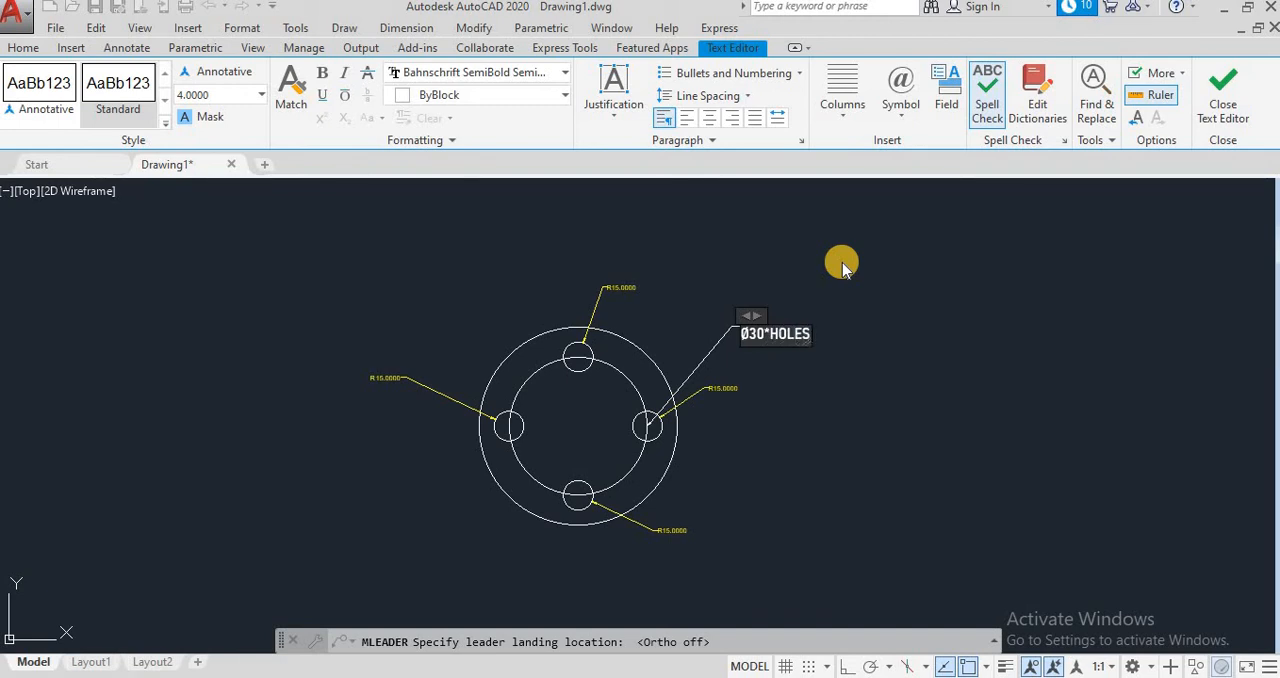
key(Left)
key(Left)
key(Left)
key(Left)
key(Left)
text(4)
click(768, 336)
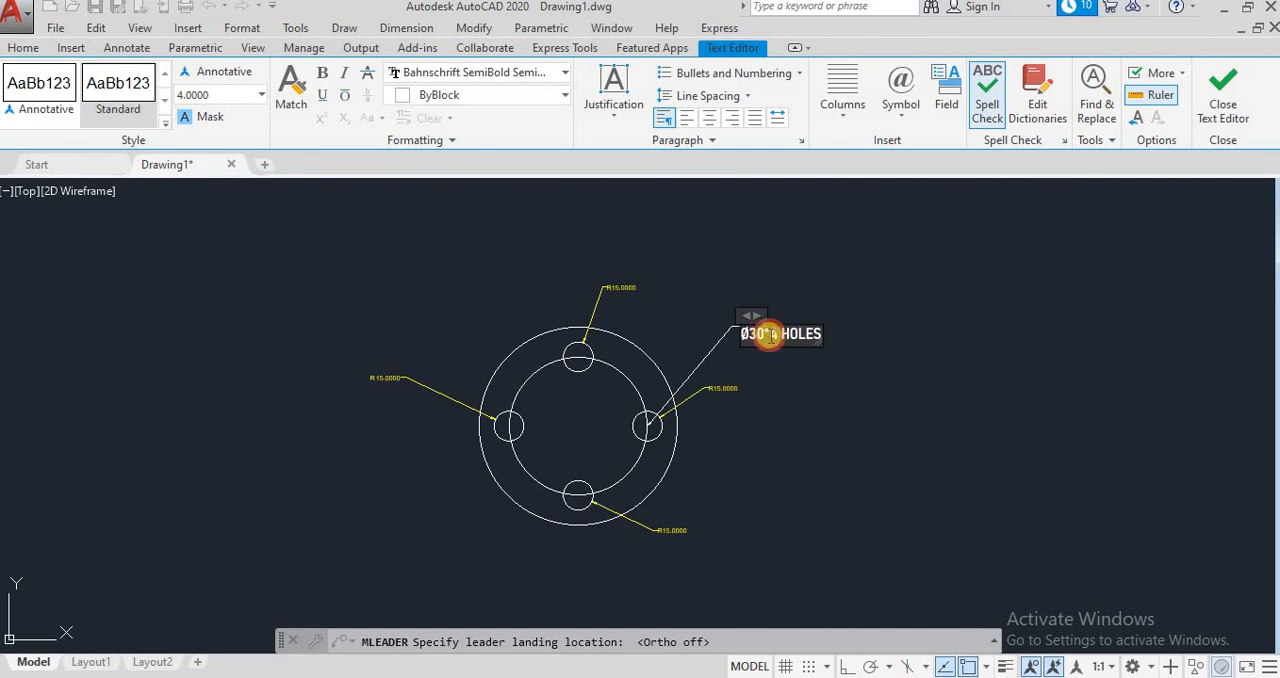
text(MM)
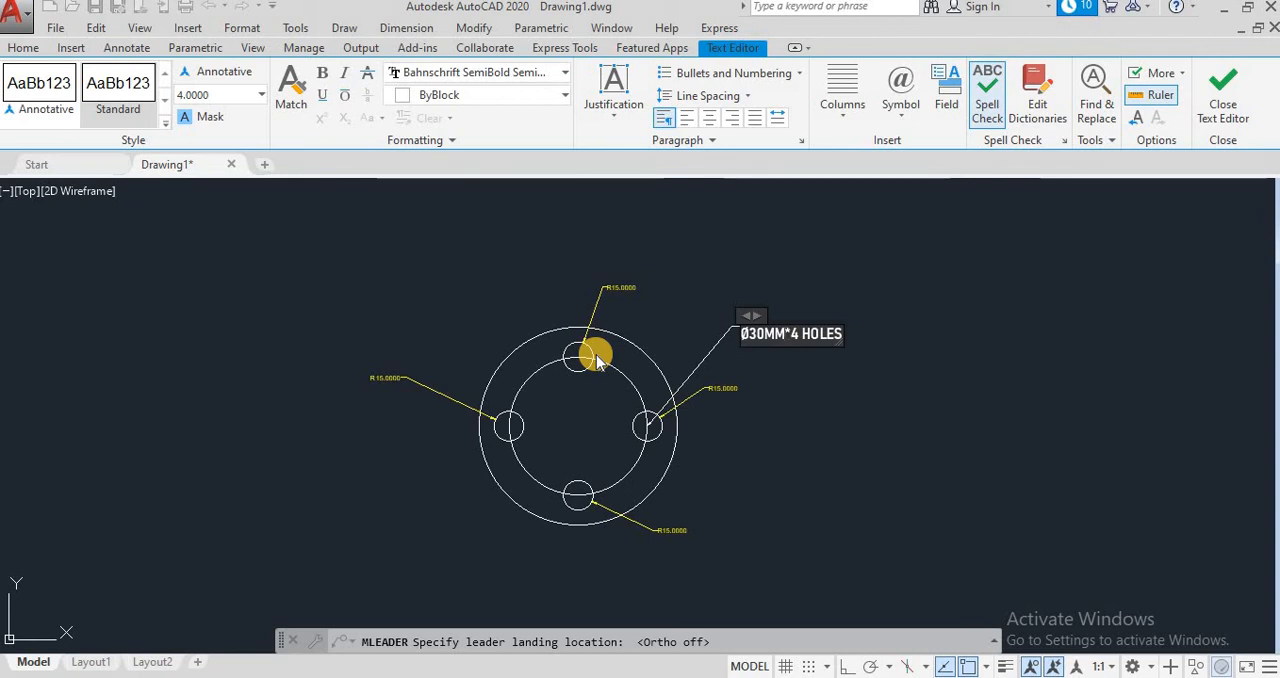
scroll(597, 362, up, 2)
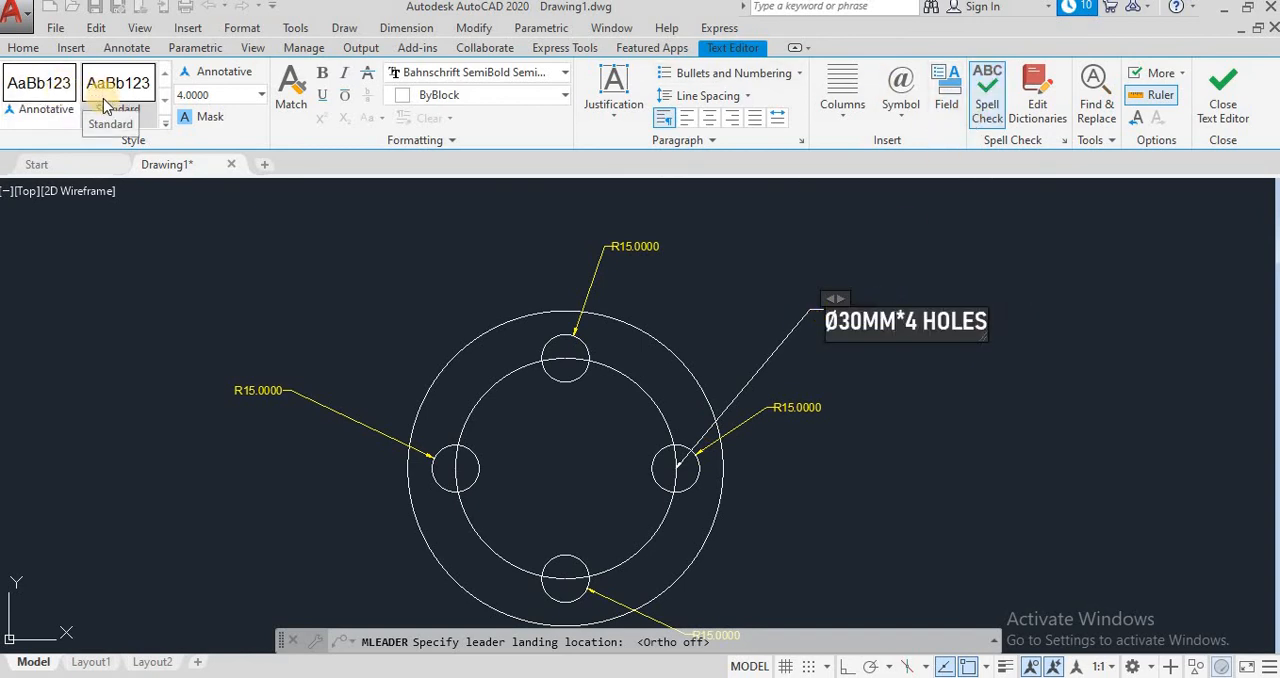
click(262, 95)
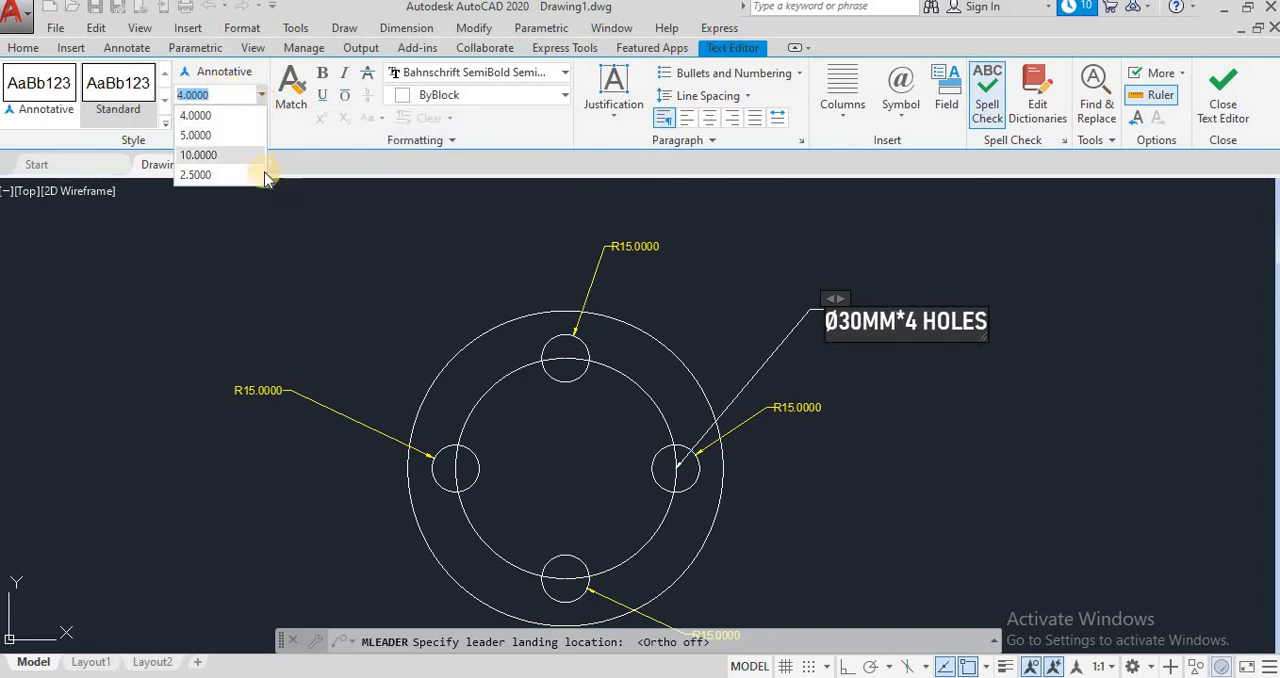
click(307, 181)
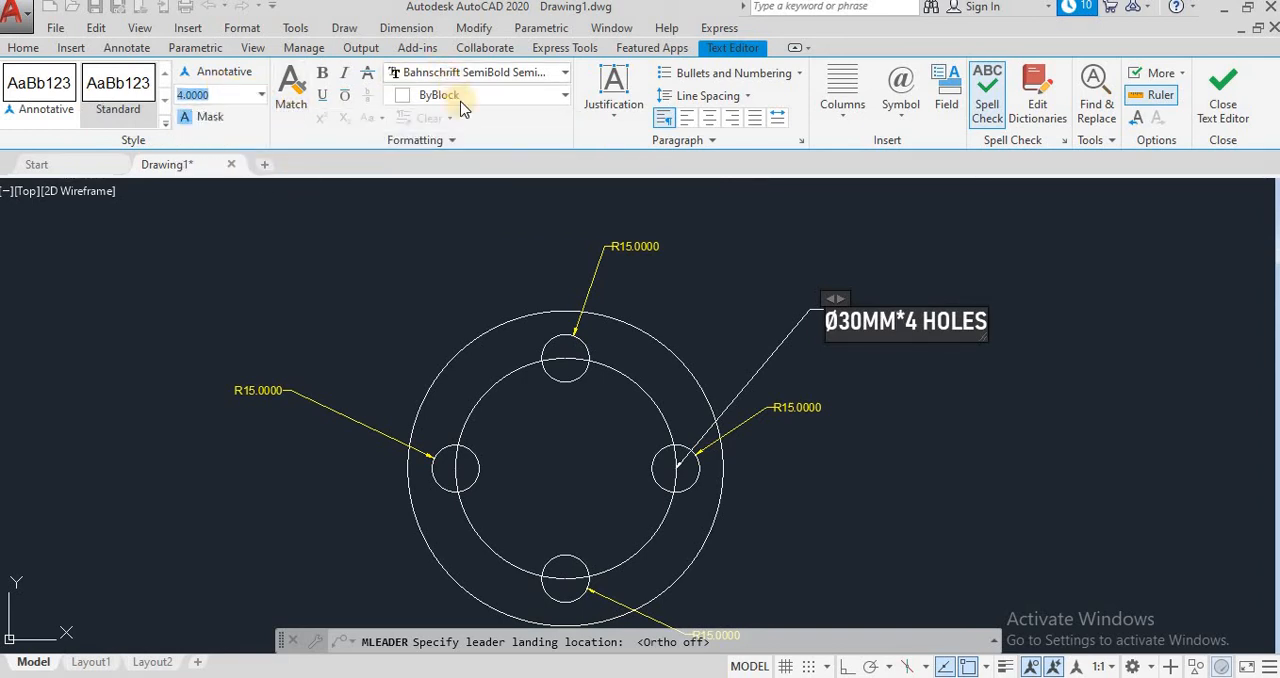
click(563, 76)
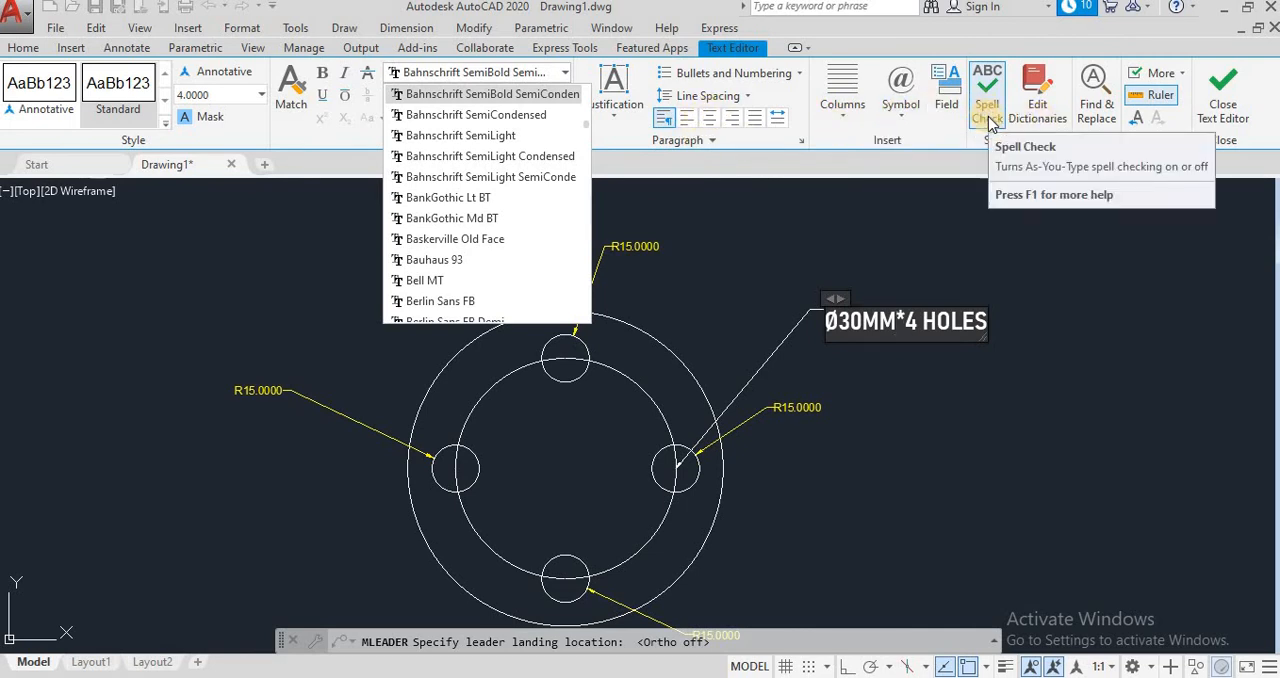
Step: Close the text editor to finish the multileader note on the right small circle
click(1230, 97)
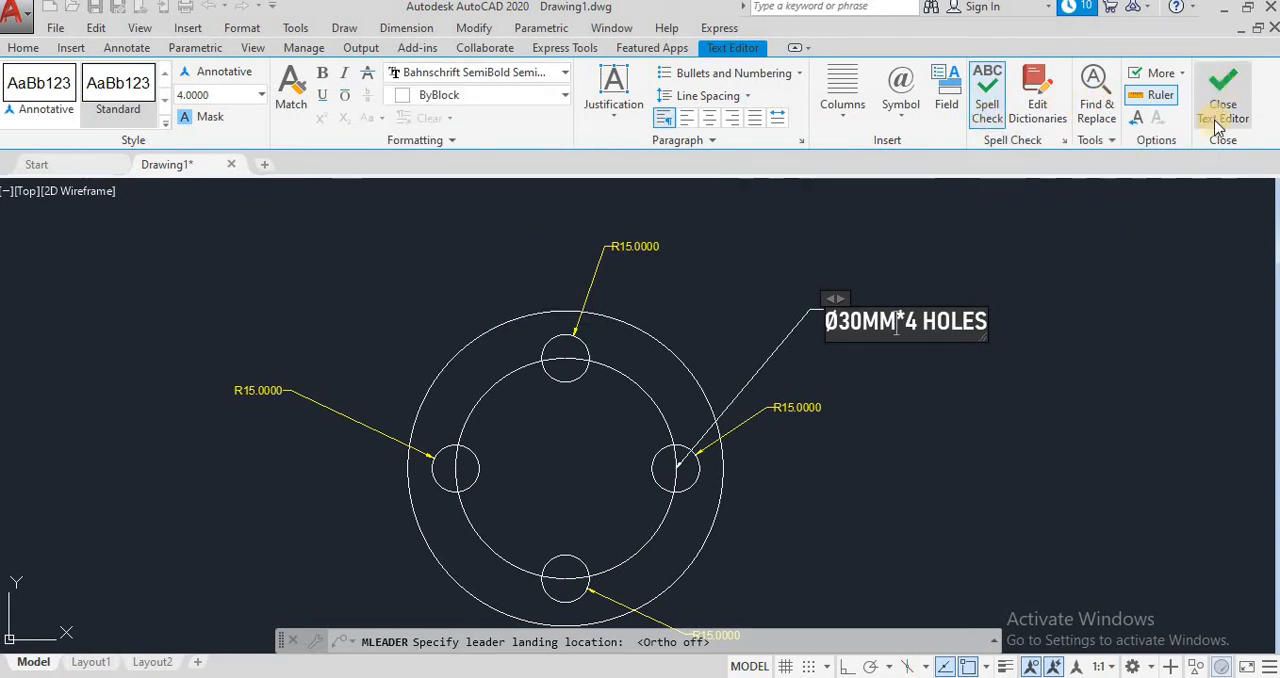
click(1222, 92)
scroll(900, 344, up, 2)
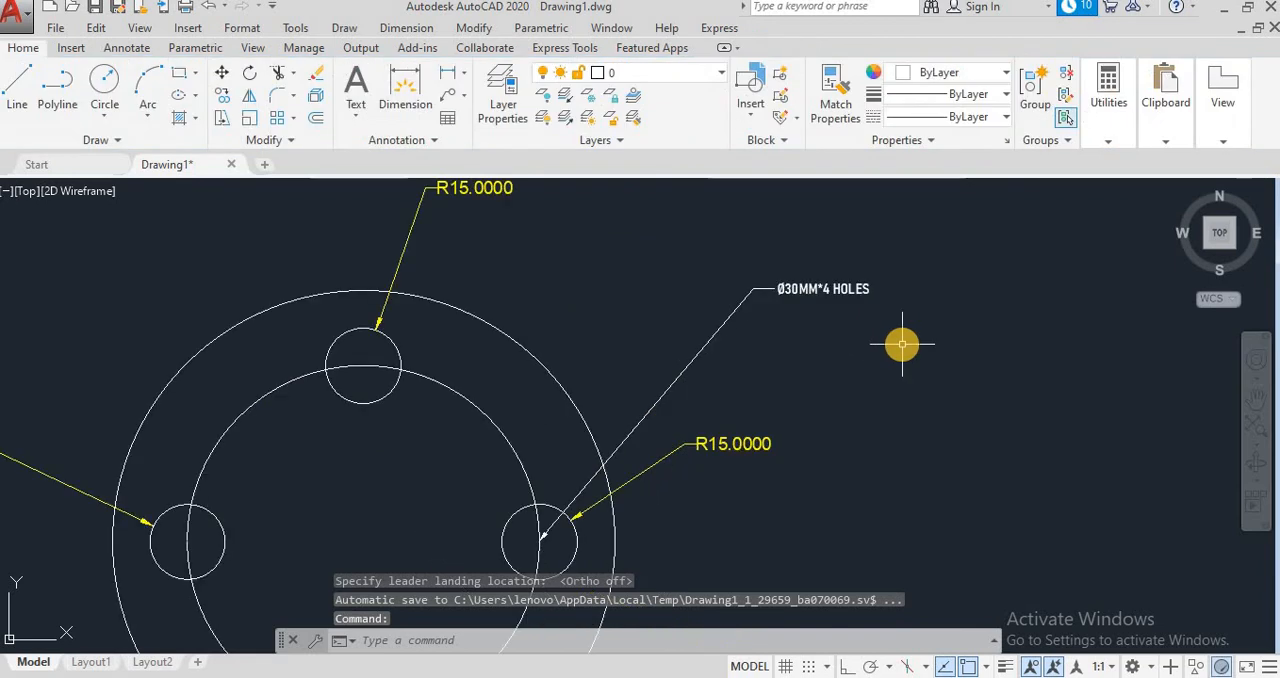
Step: Place a multileader from the right quadrant of the right small circle to a landing about 107 units away at about 41°
scroll(892, 335, up, 1)
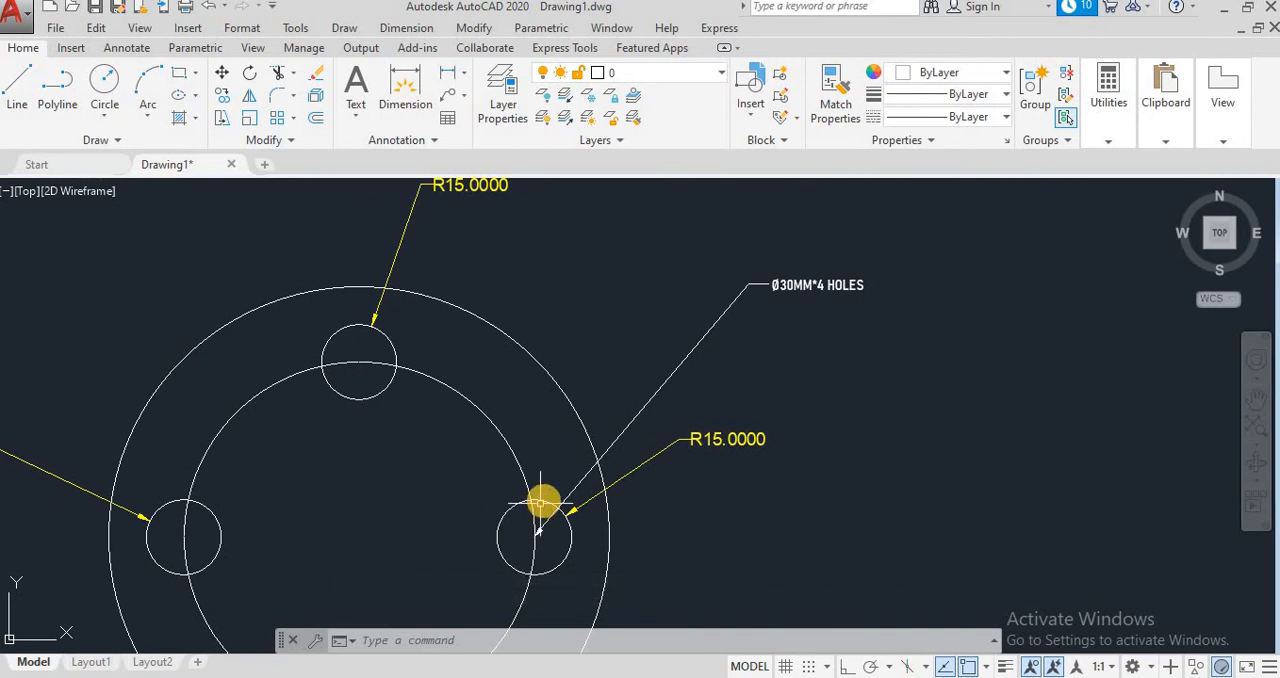
click(418, 30)
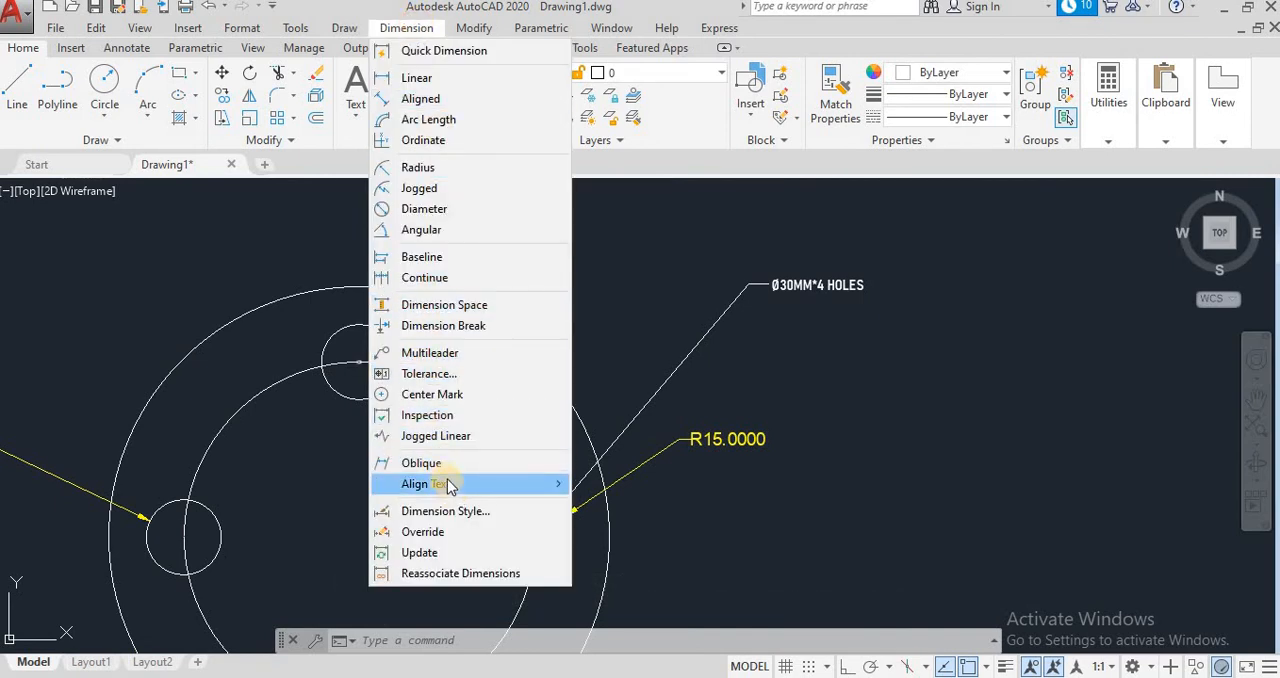
click(428, 353)
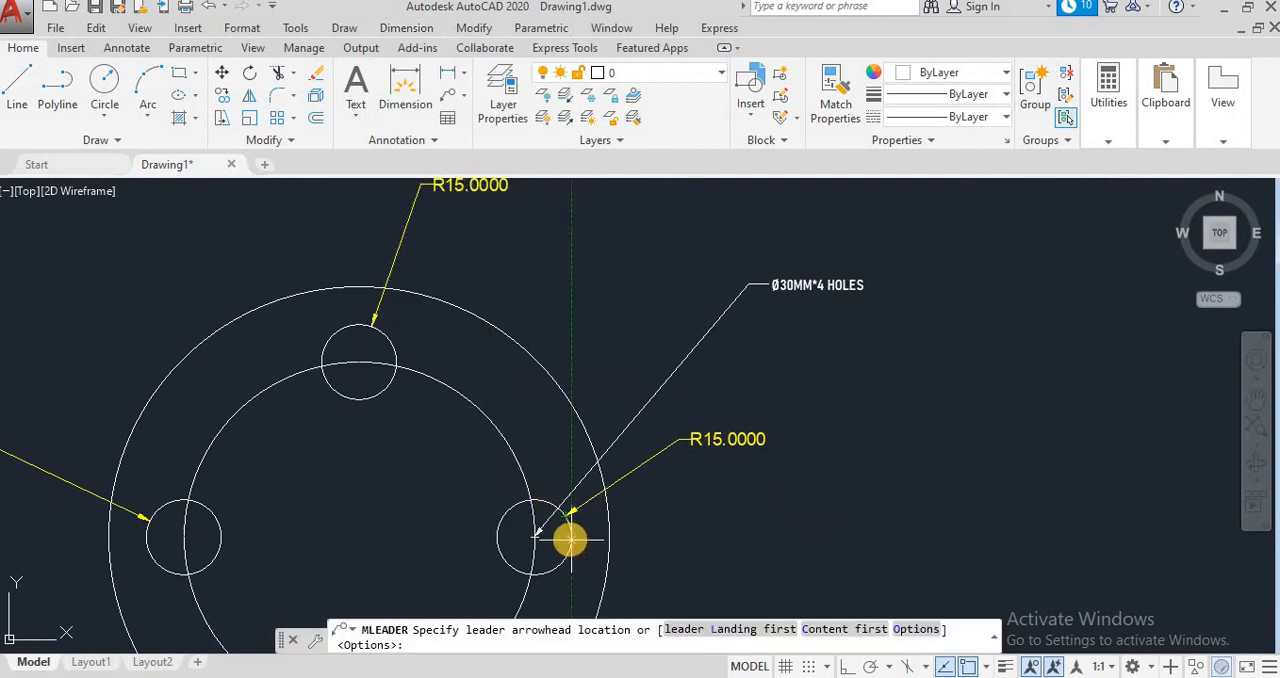
click(570, 533)
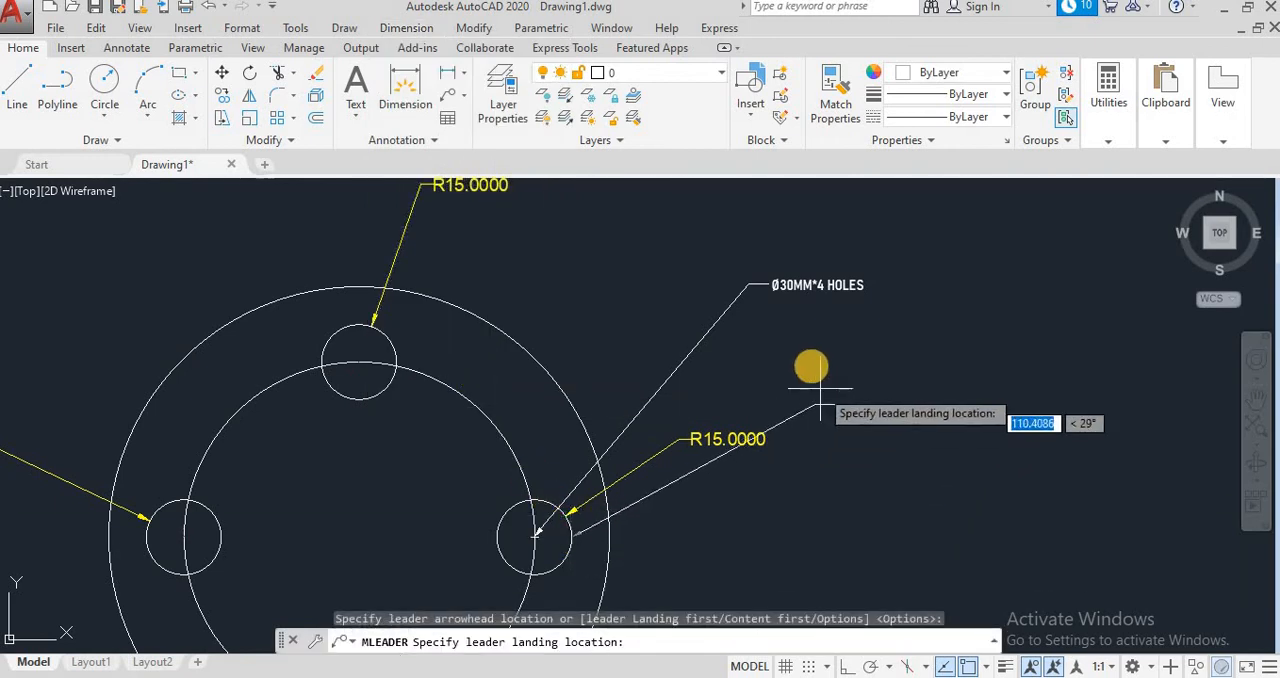
click(772, 361)
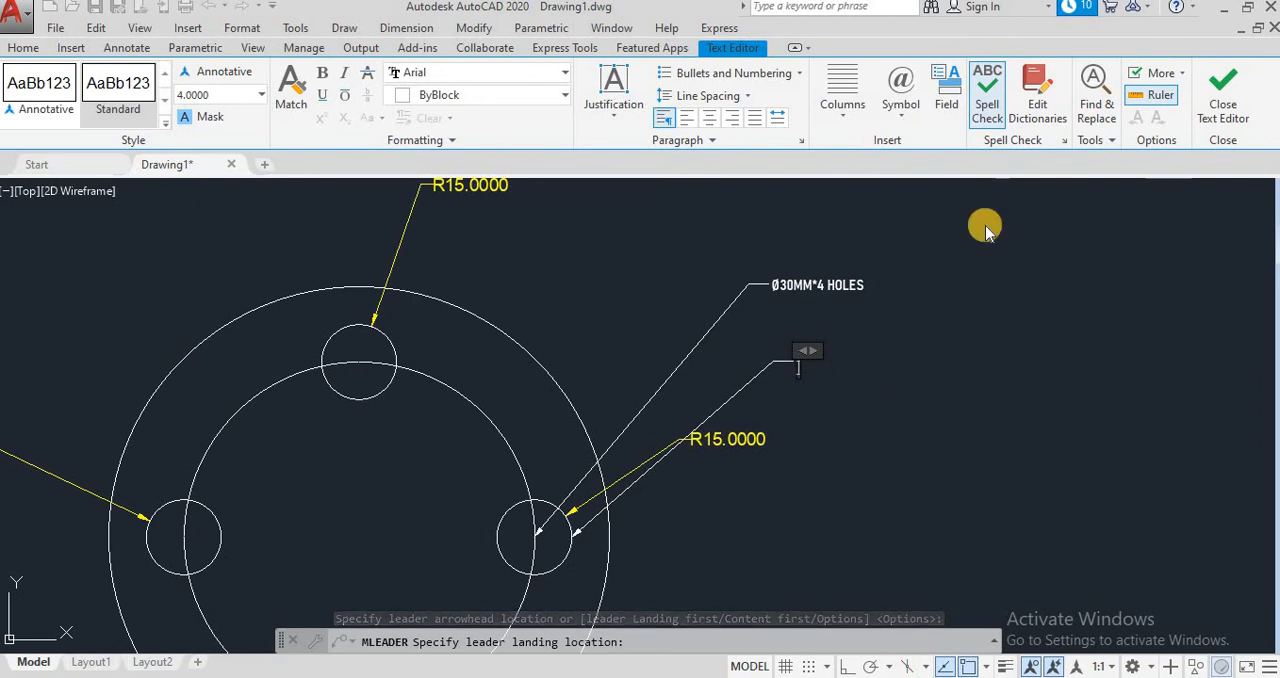
Step: Enter the leader note "Ø30MM*4 HOLES" using the inserted diameter symbol, and close the text editor
click(918, 100)
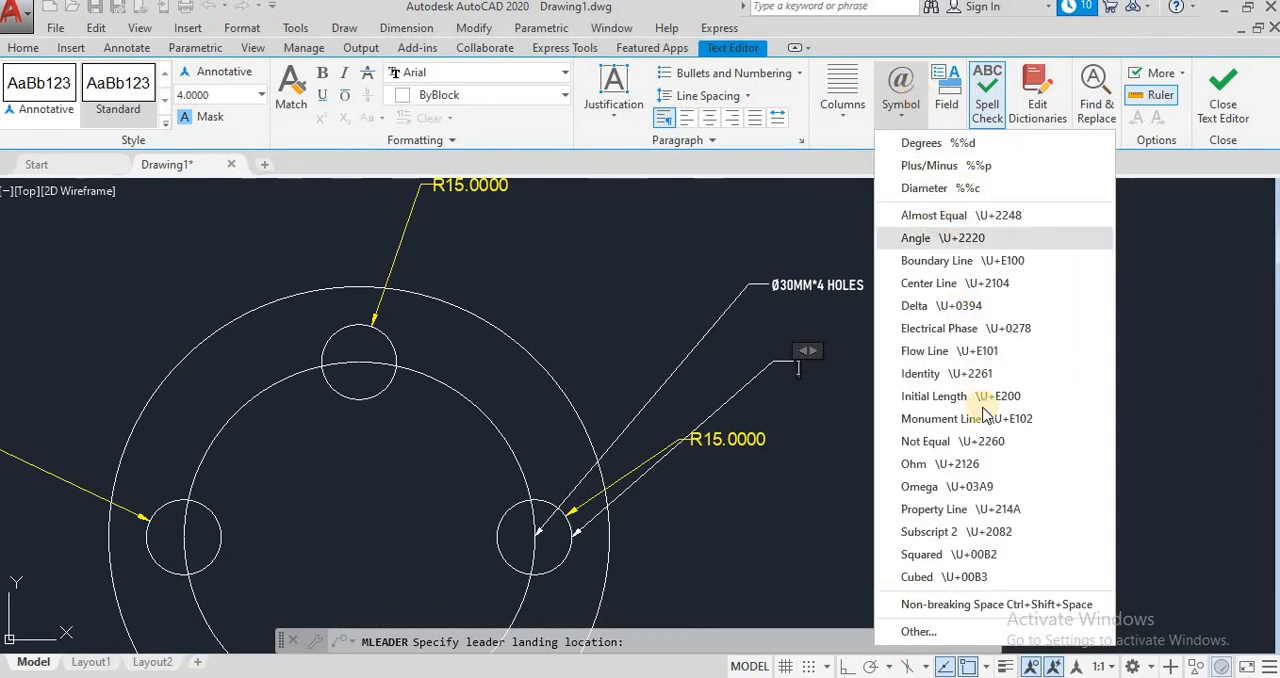
click(943, 188)
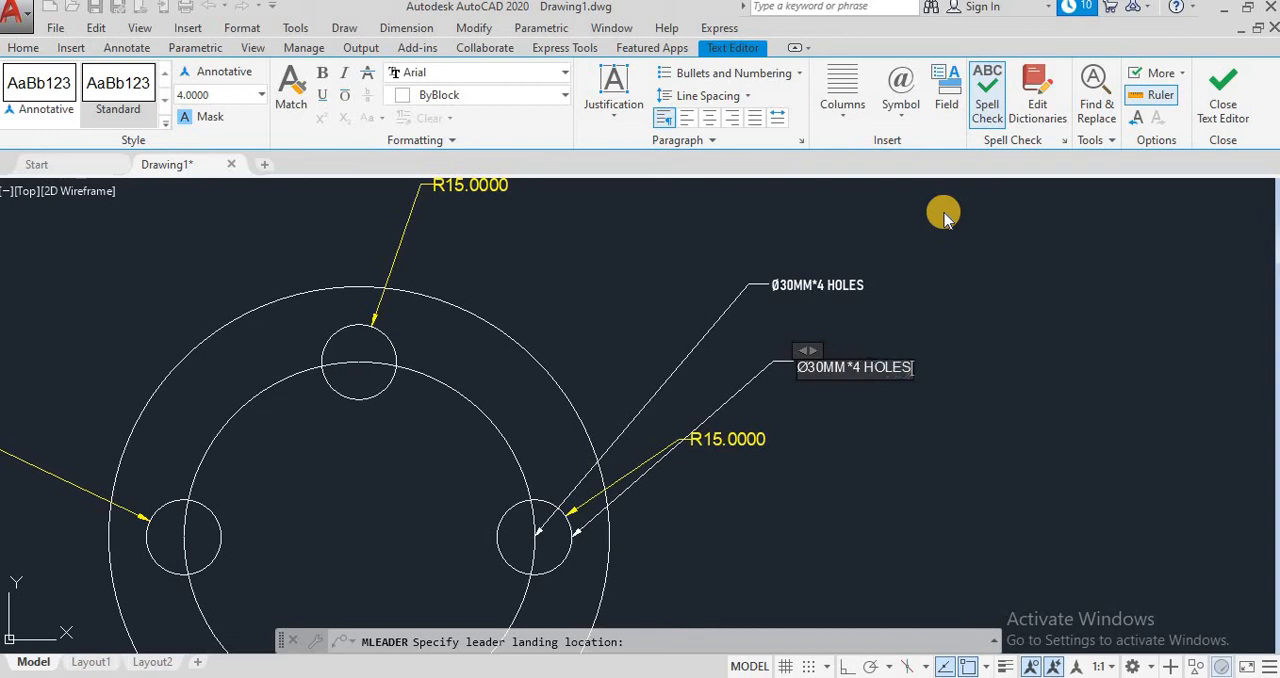
key(Return)
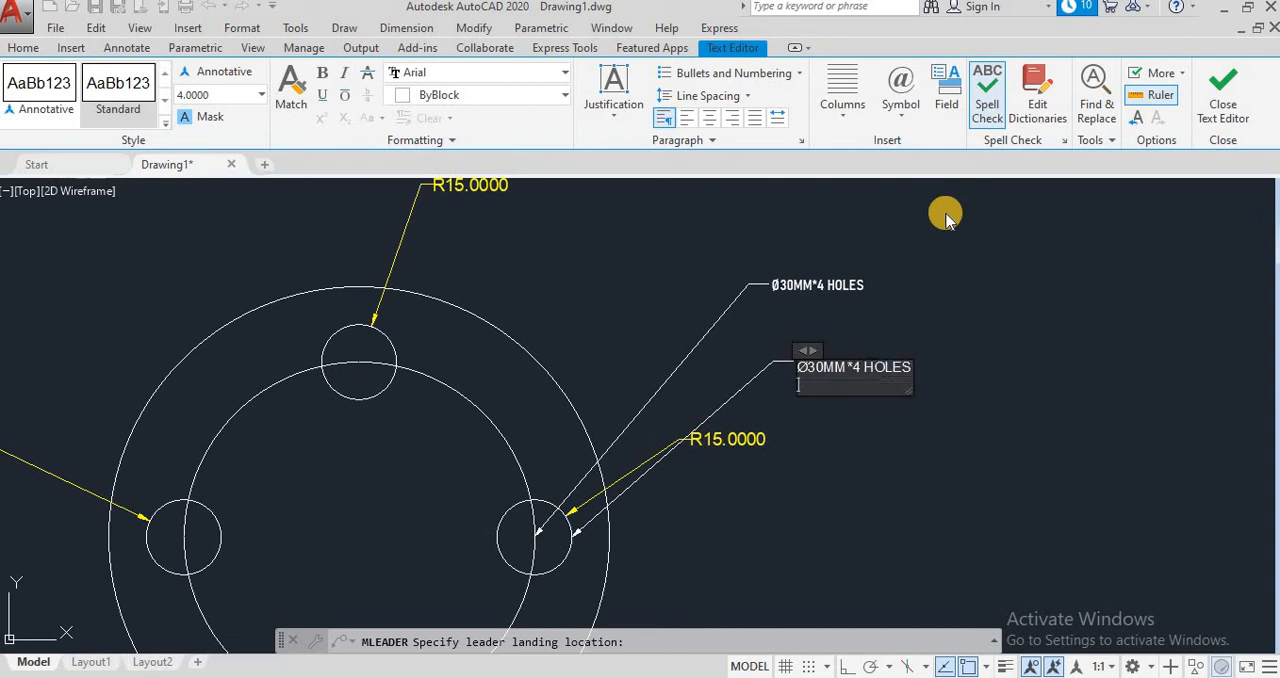
click(1214, 95)
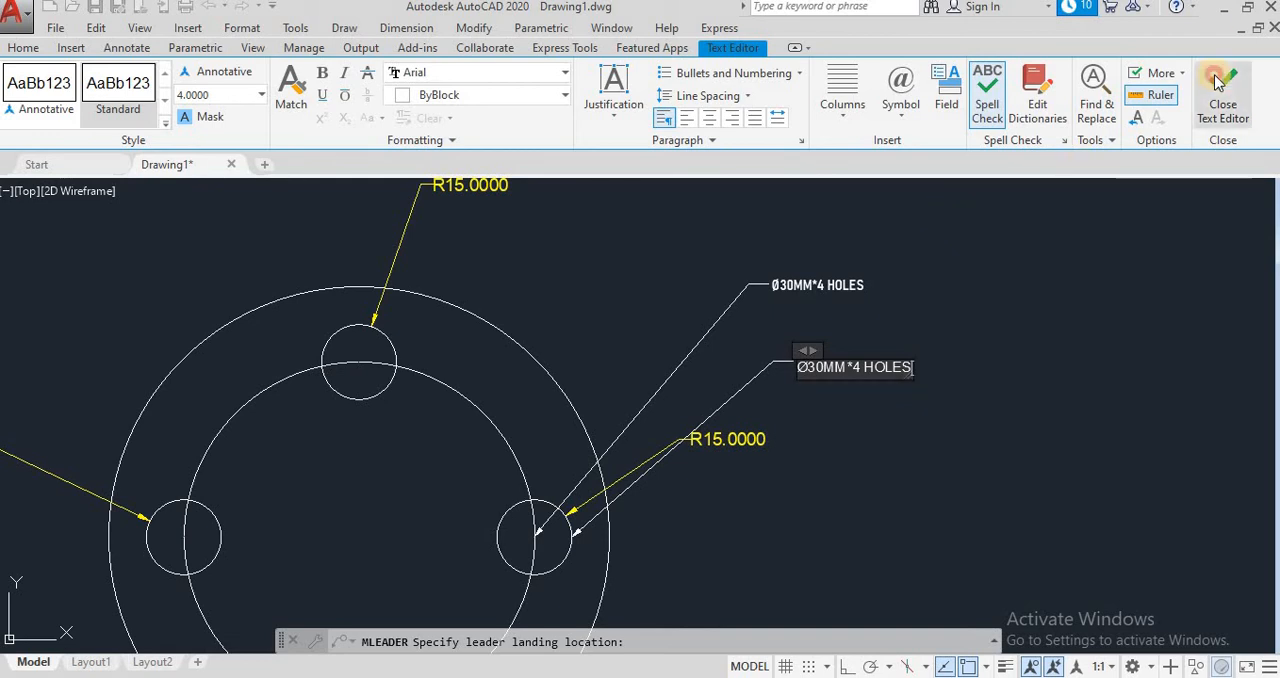
Step: Delete the multileader attached to the right small circle's centre and that circle's radius dimension
click(748, 284)
mouse_move(750, 293)
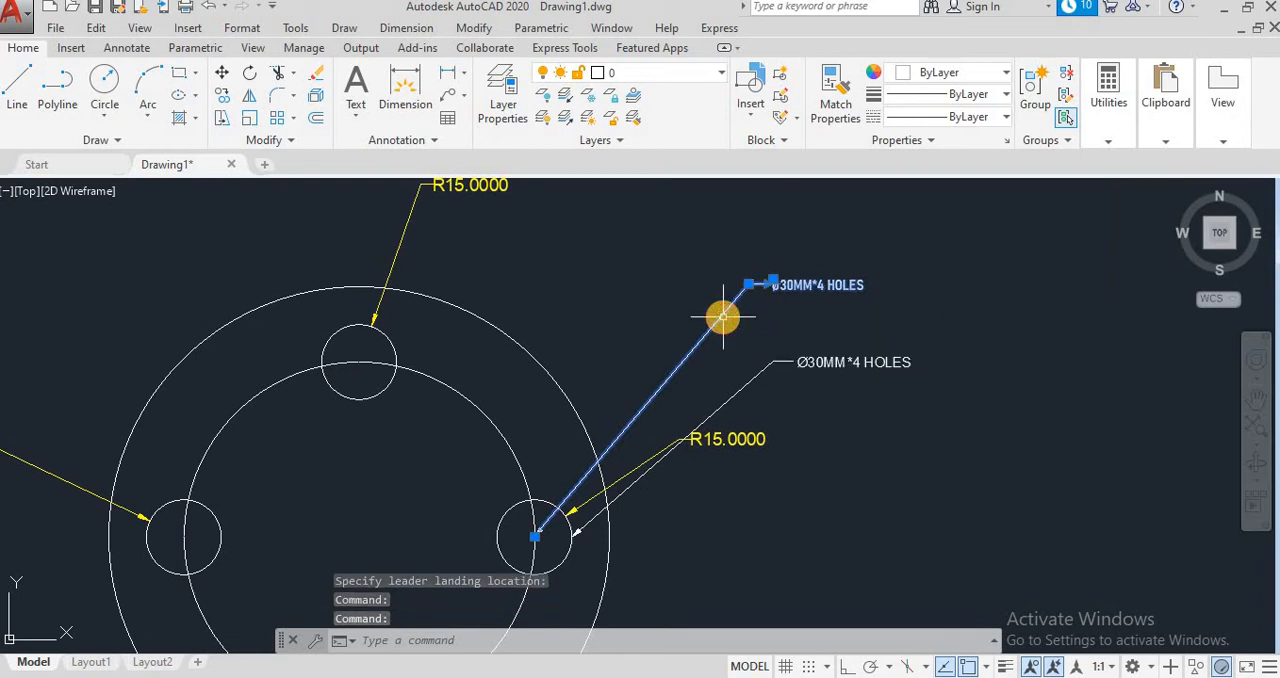
key(Delete)
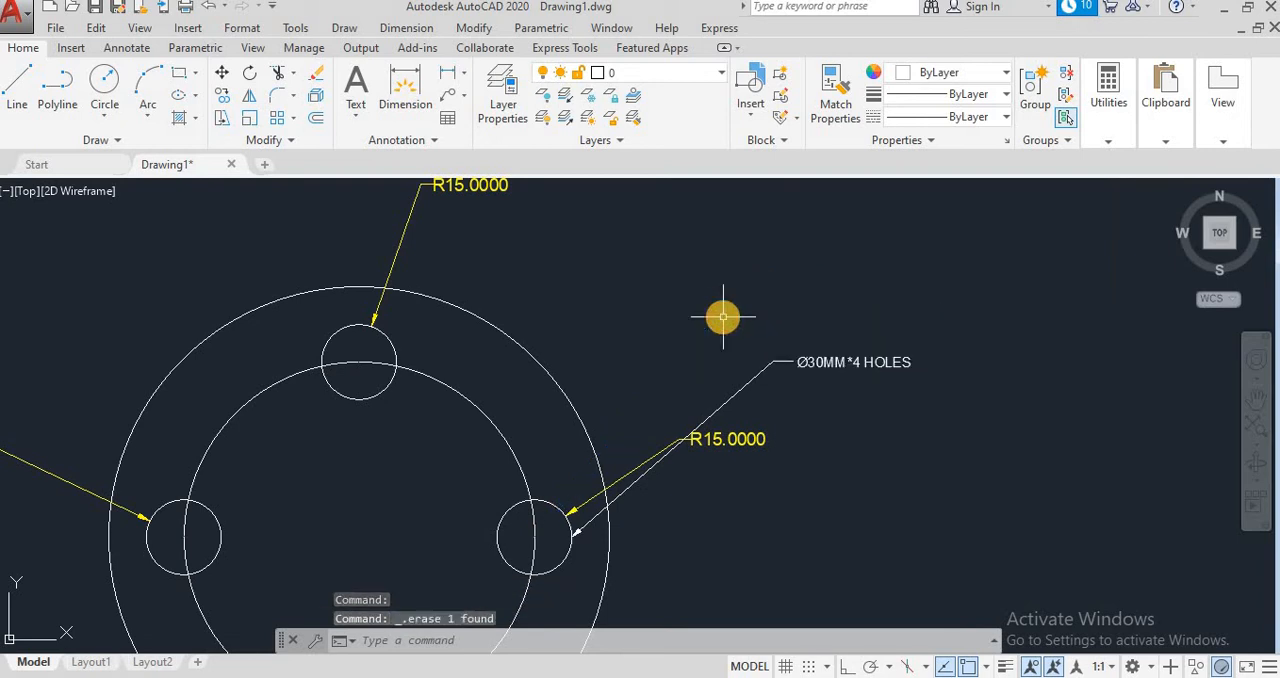
click(630, 467)
key(Delete)
Step: Delete the radius dimensions on the top, left and bottom small circles
scroll(630, 467, down, 4)
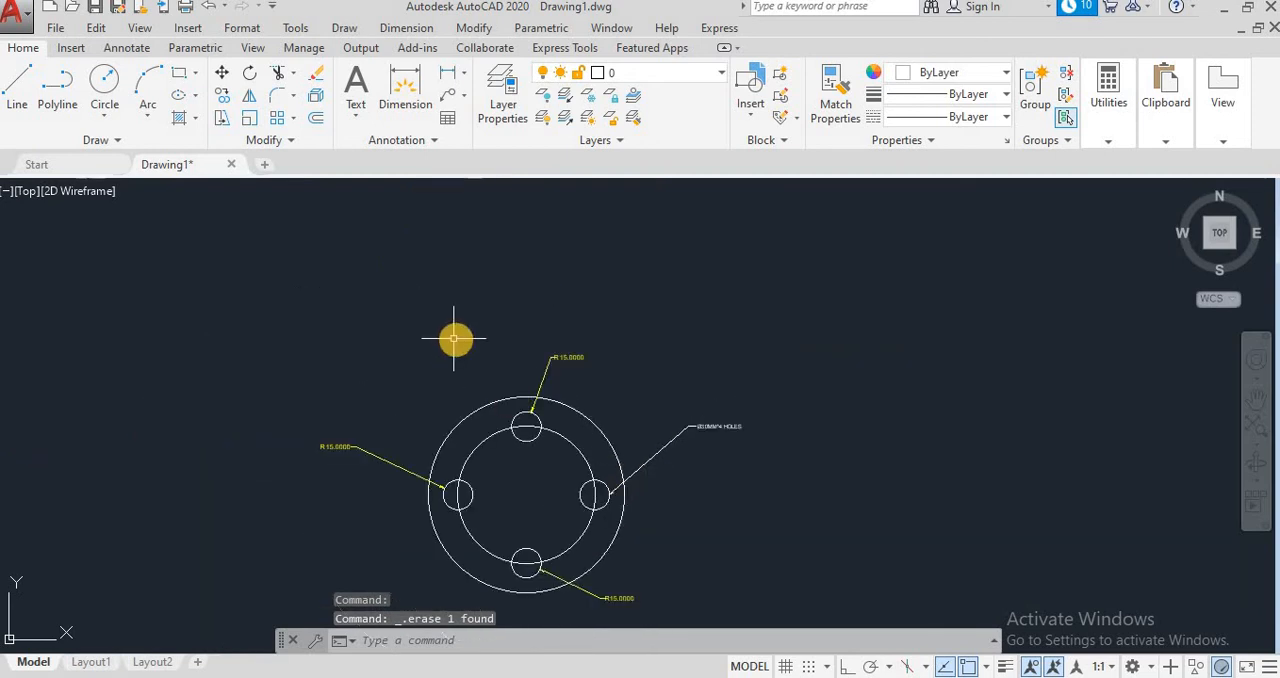
click(549, 358)
click(510, 362)
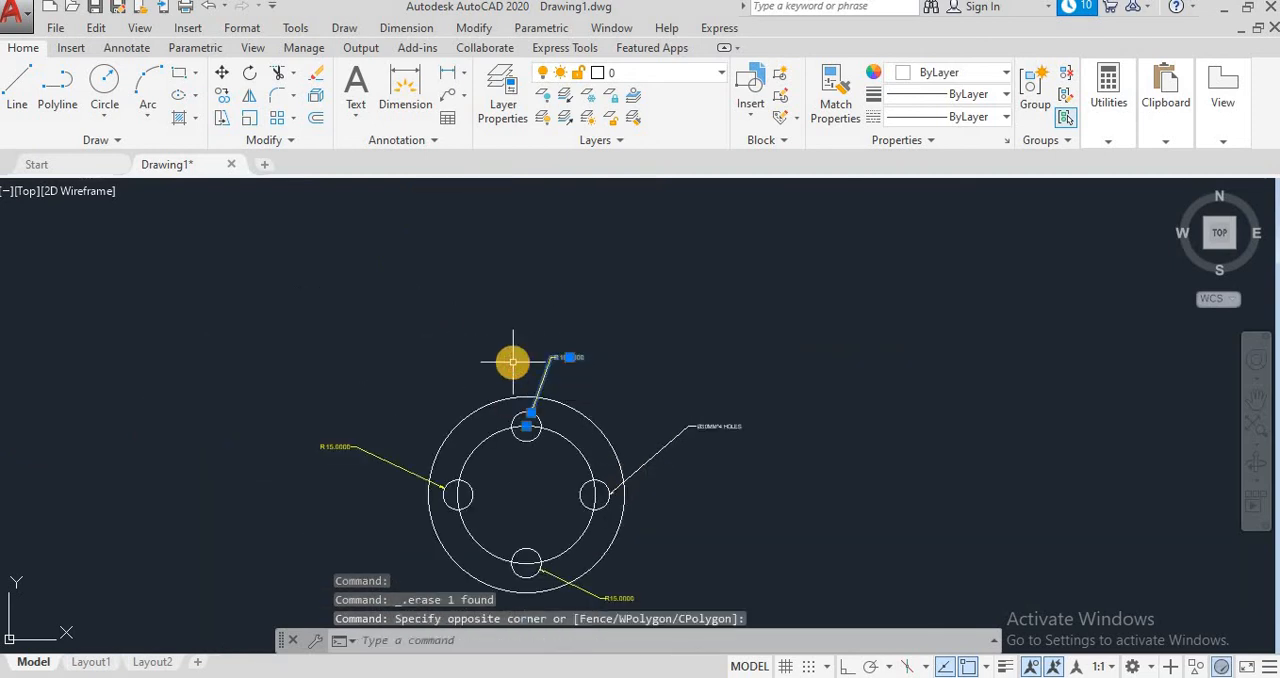
drag(389, 451, 380, 494)
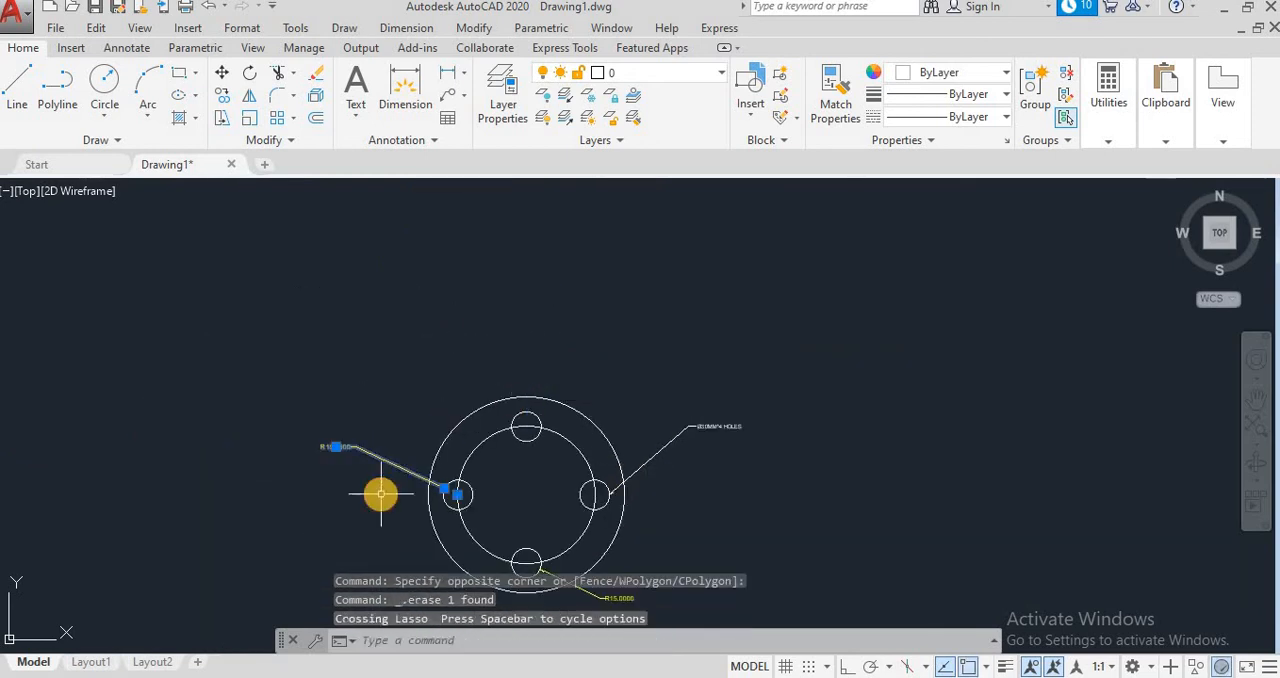
key(Delete)
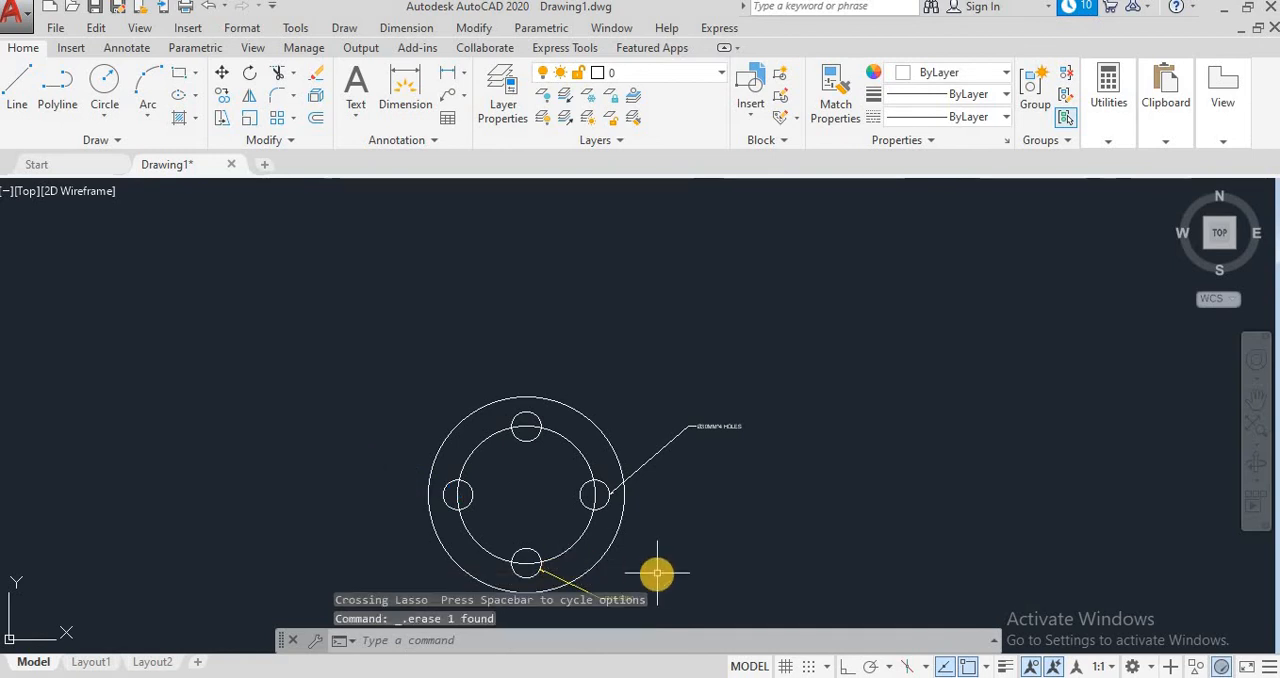
drag(597, 578, 565, 608)
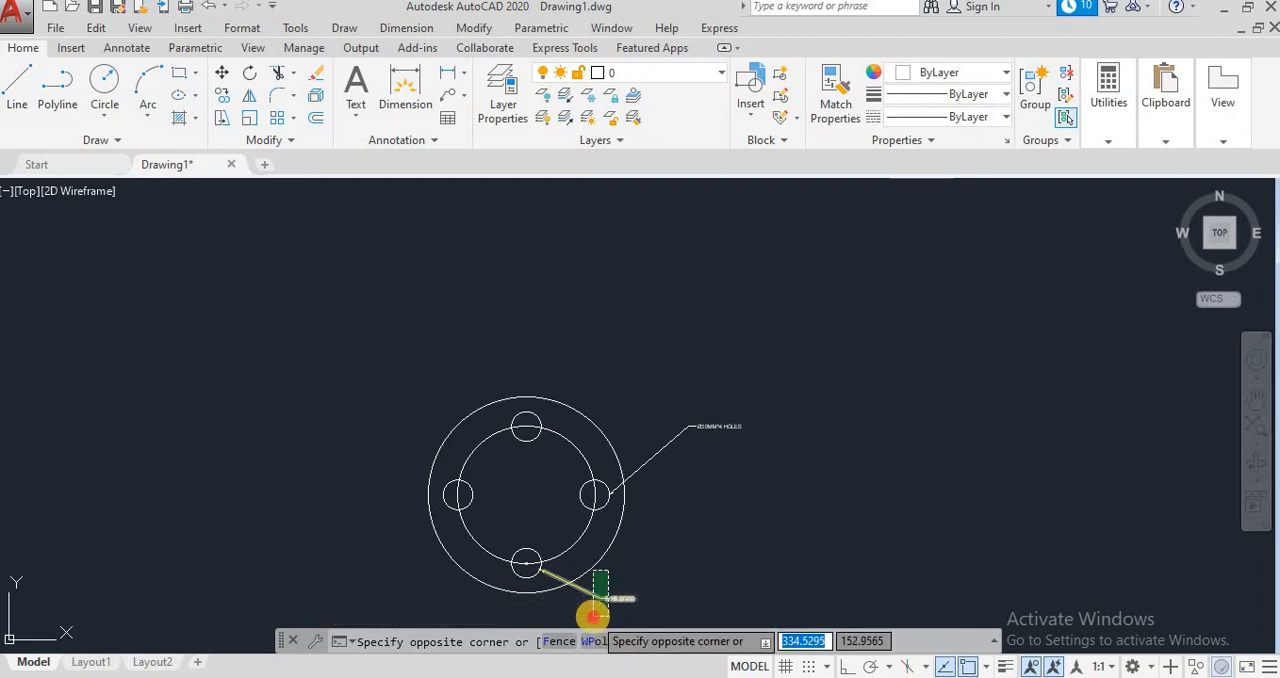
click(592, 618)
key(Delete)
Step: Erase the entire bolt-circle drawing together with its multileader note
scroll(649, 527, up, 4)
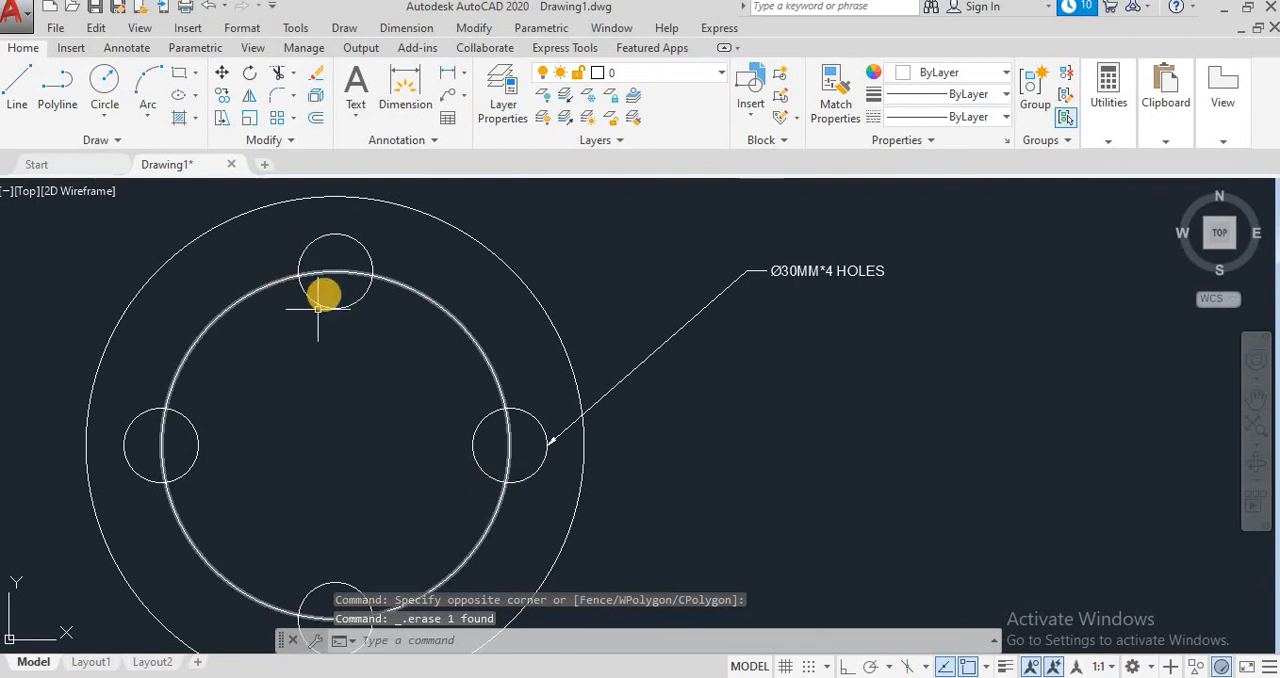
mouse_move(320, 305)
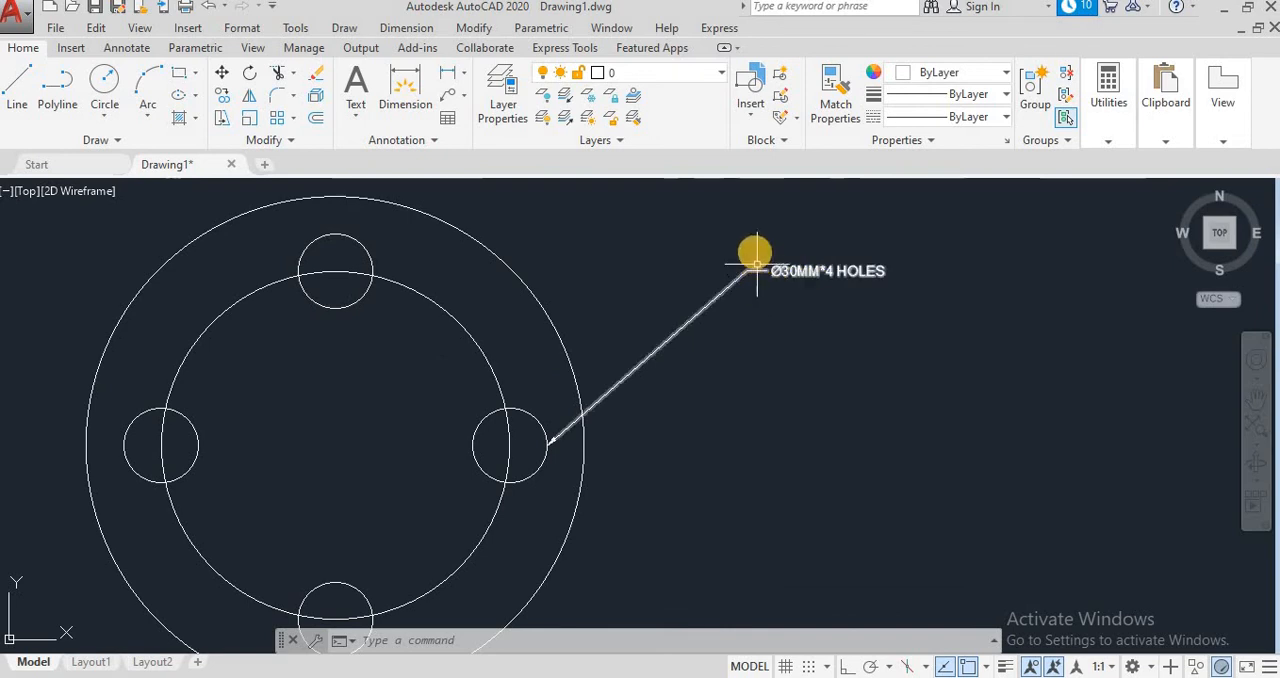
scroll(835, 307, down, 2)
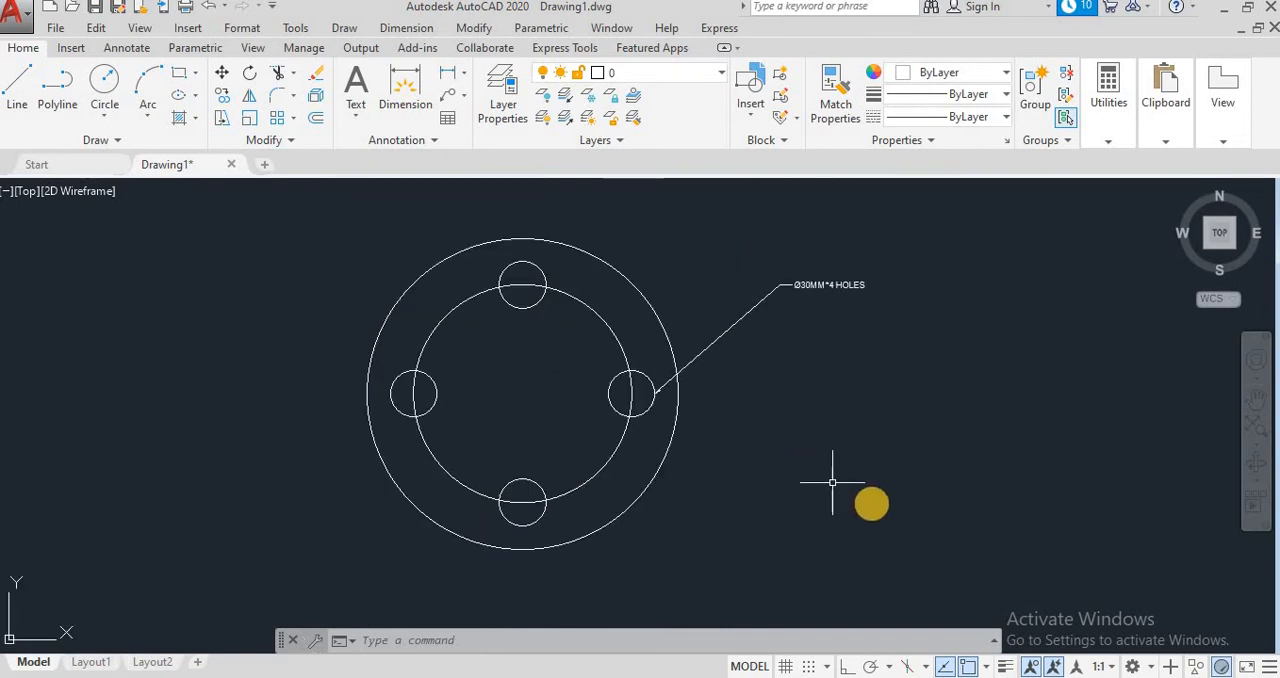
click(899, 544)
click(327, 197)
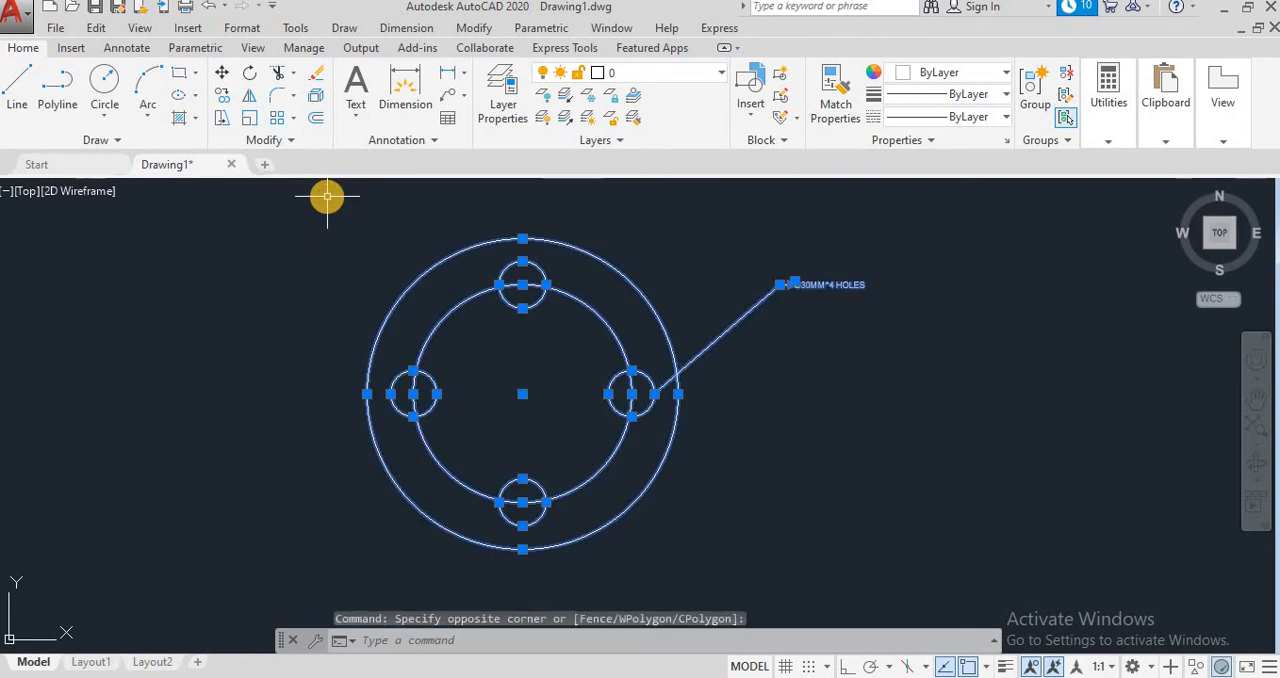
key(Delete)
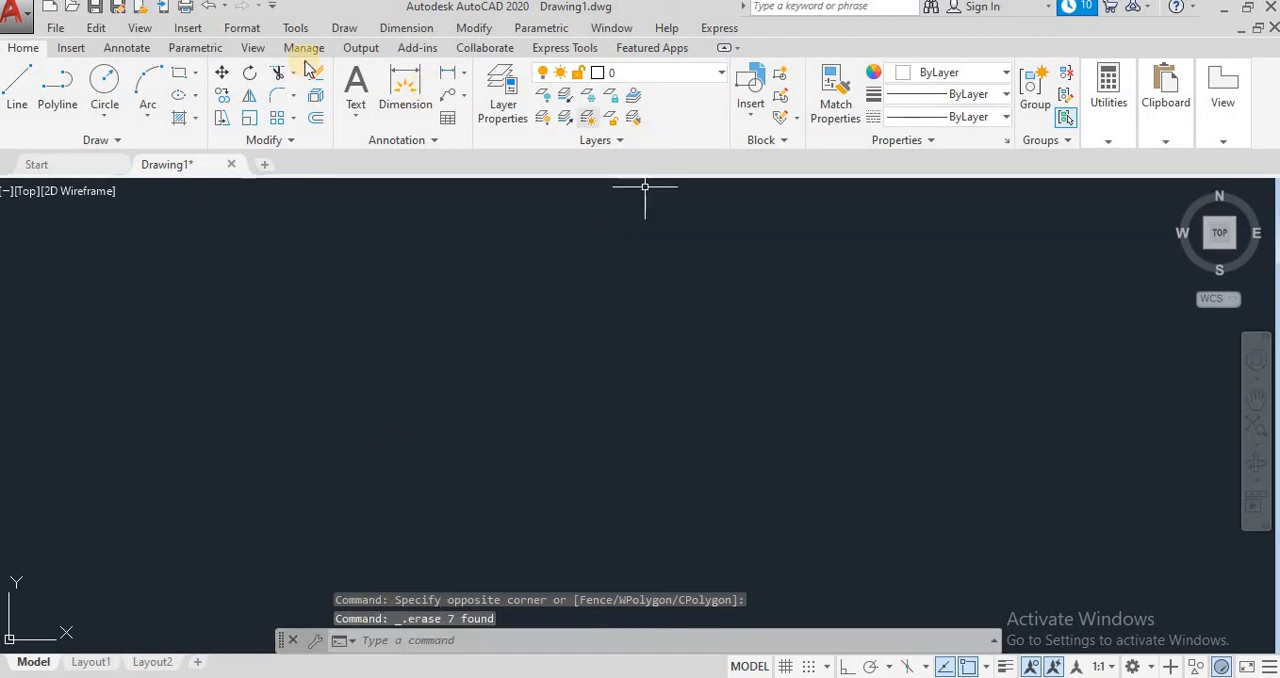
Step: Try to add single-line text reading "CENTRE" with height 5 and rotation angle 0 in the empty drawing area
click(365, 117)
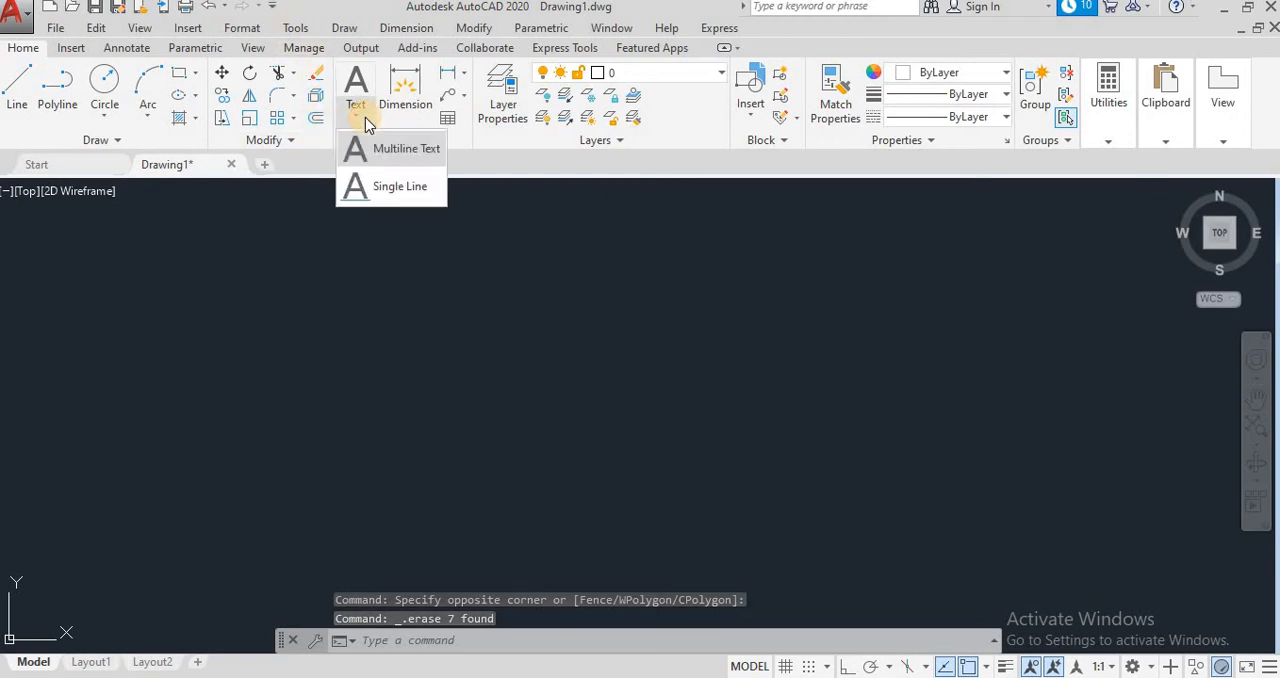
click(389, 188)
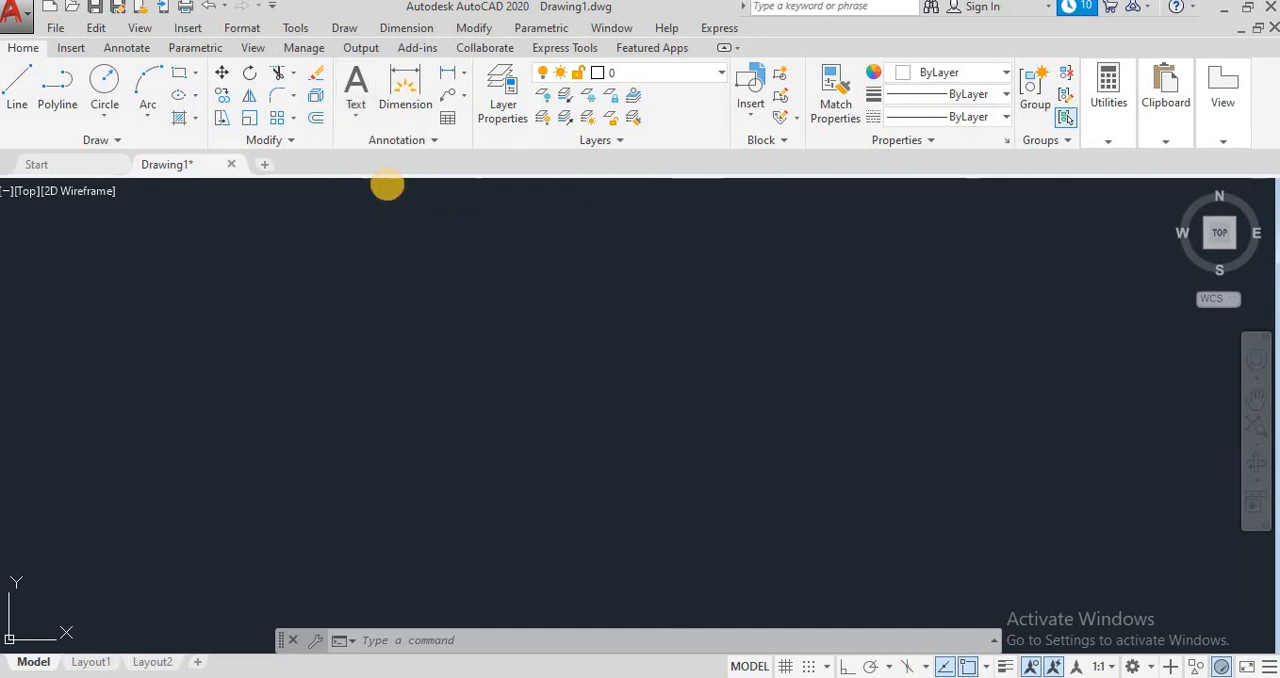
click(444, 320)
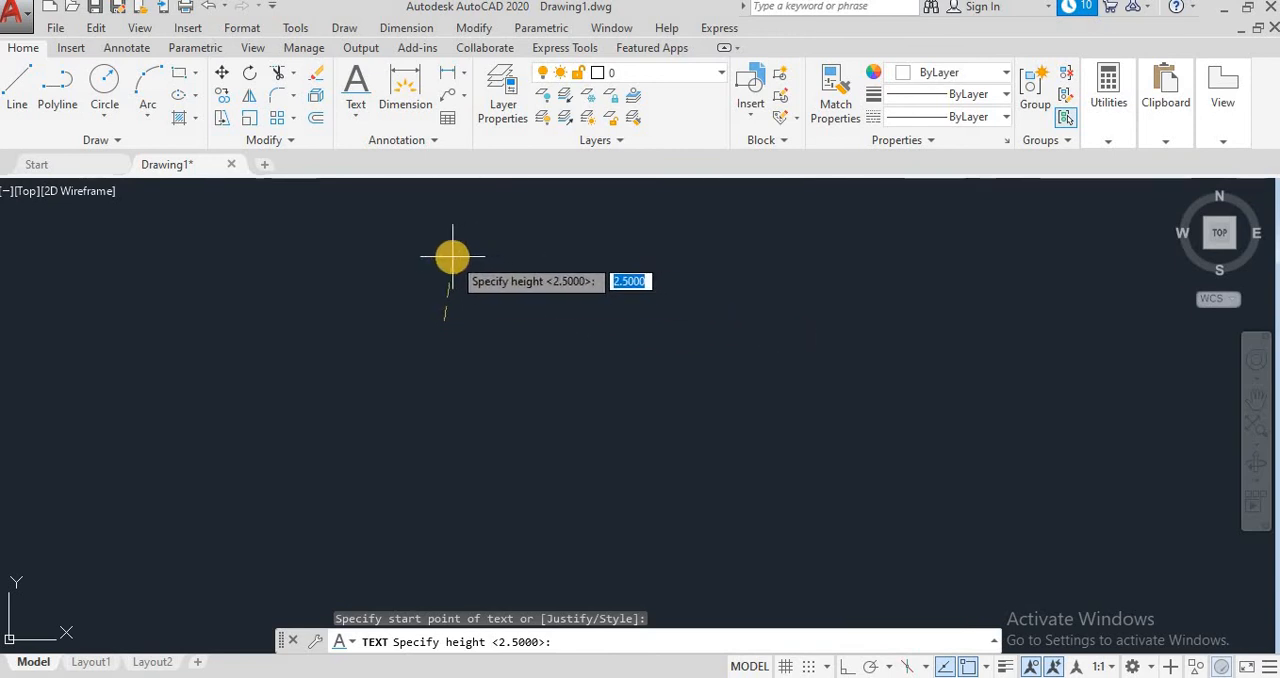
text(5)
key(Return)
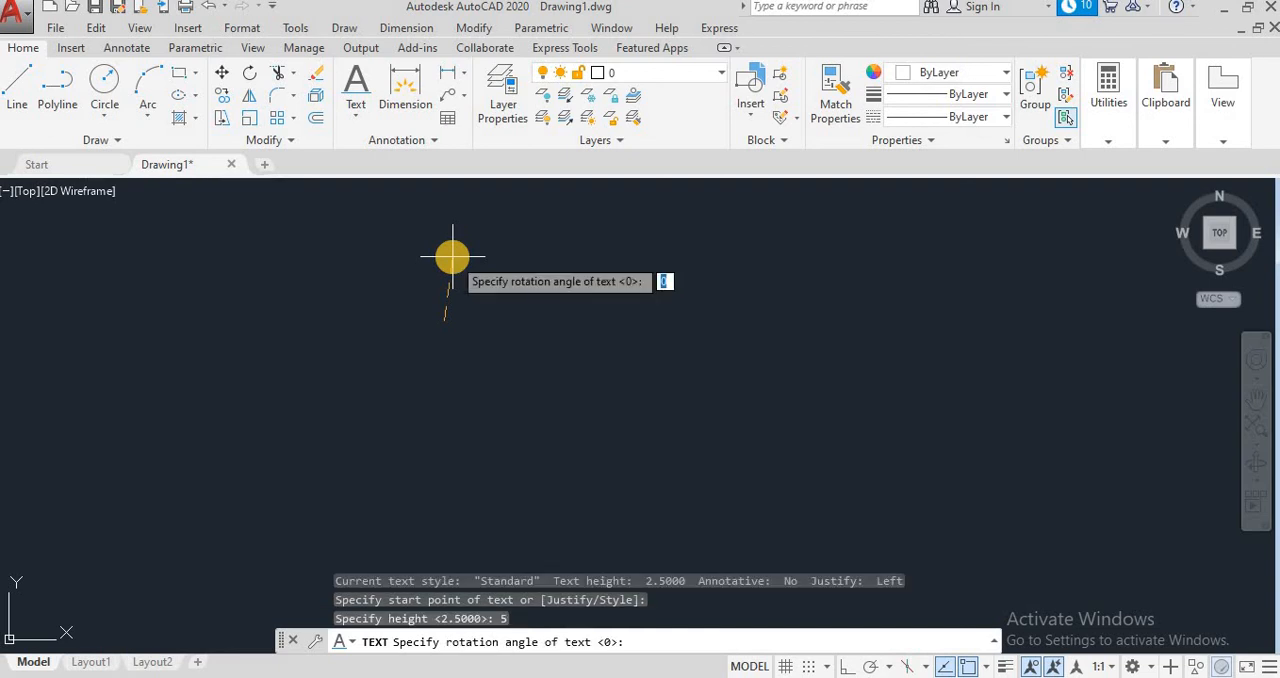
key(Return)
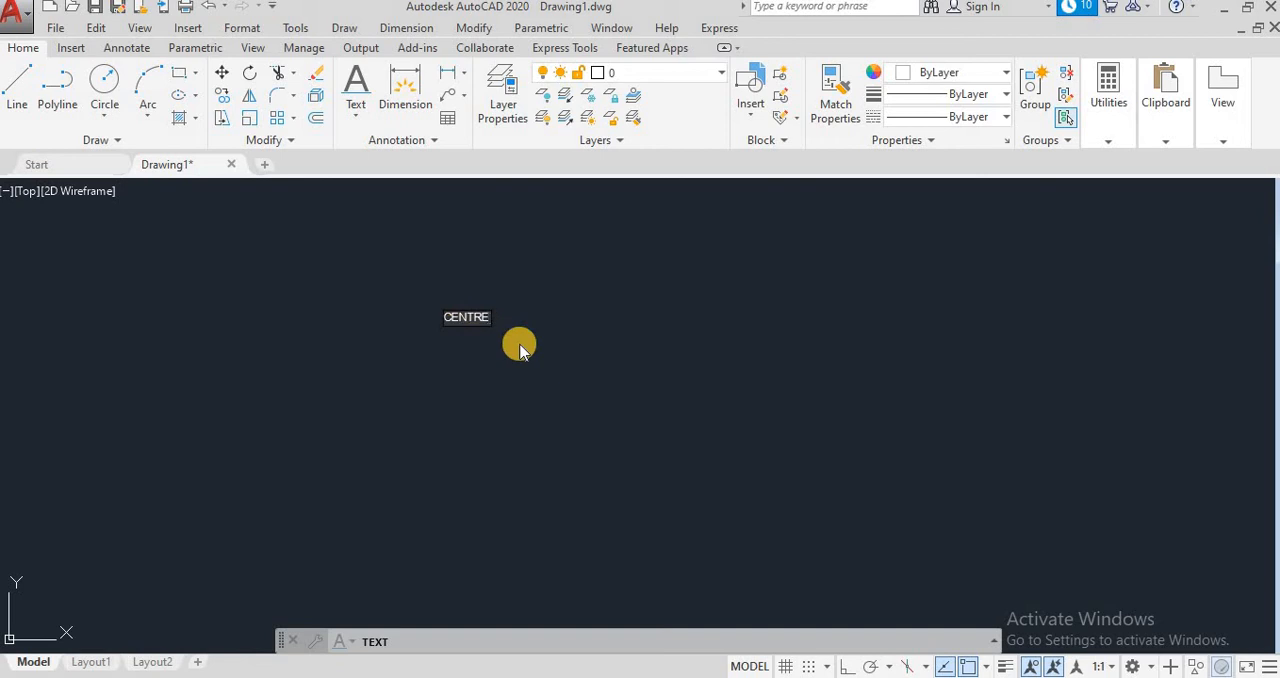
key(Return)
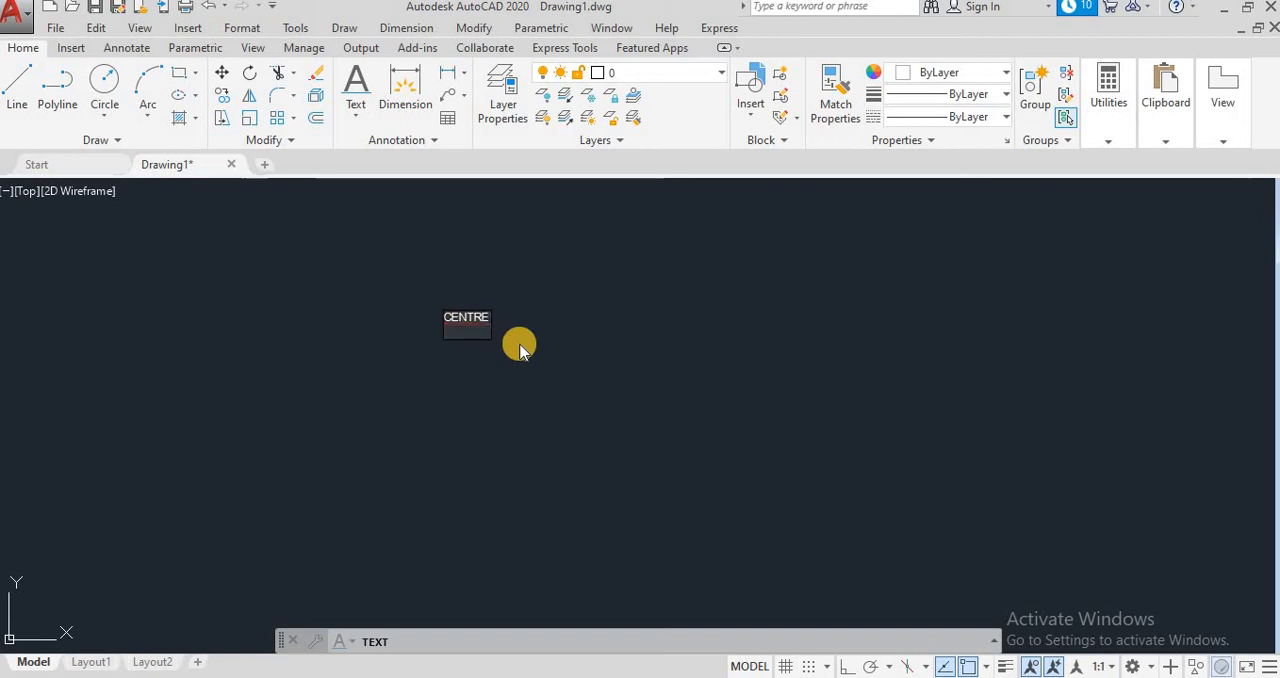
key(Return)
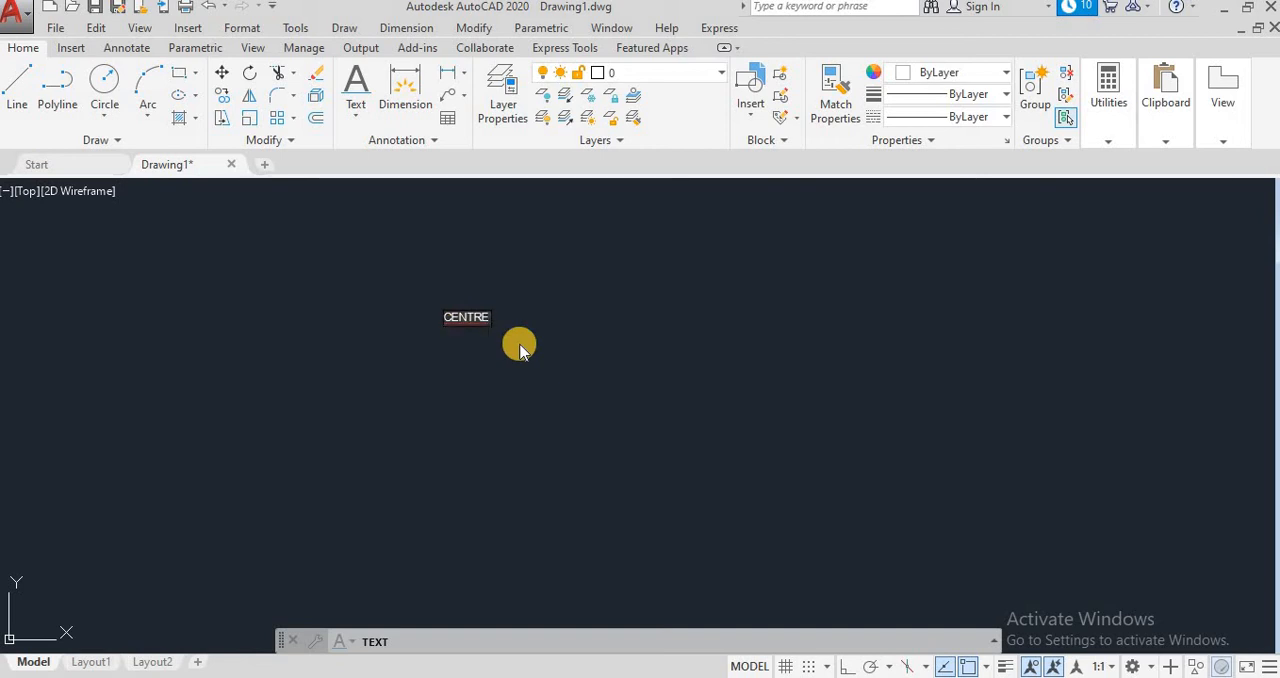
key(BackSpace)
key(BackSpace)
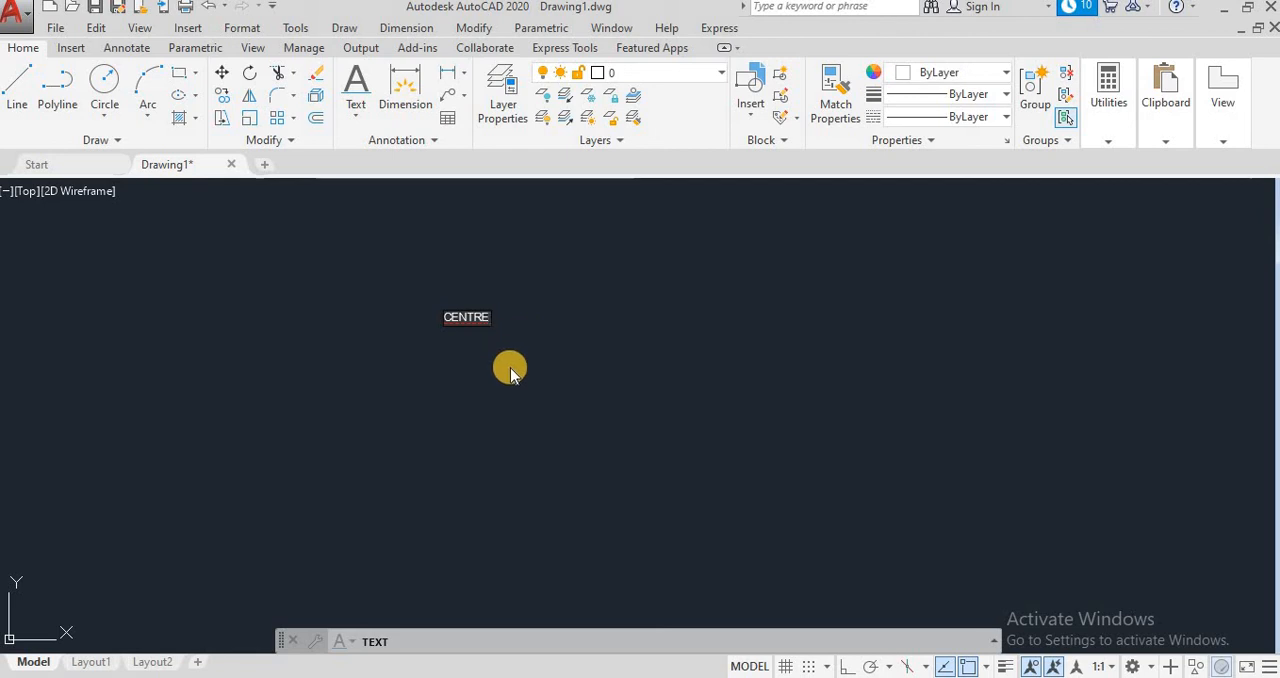
key(Escape)
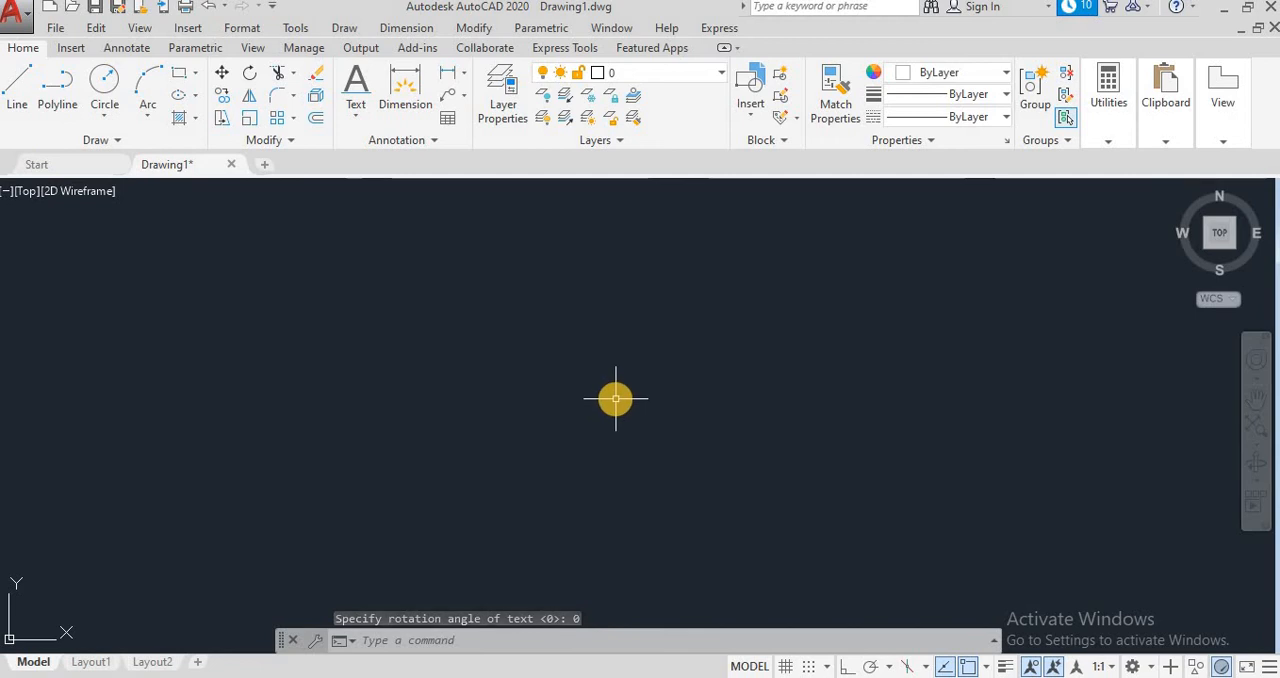
scroll(617, 400, down, 2)
scroll(499, 383, up, 1)
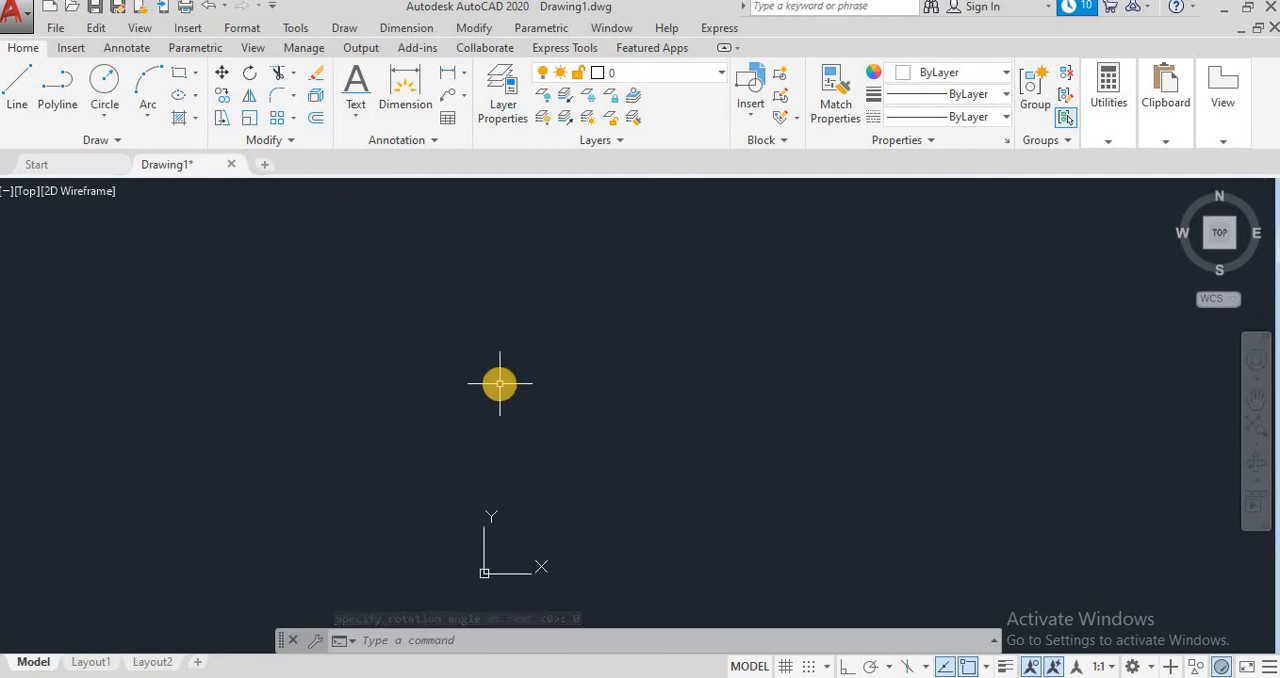
scroll(499, 383, down, 2)
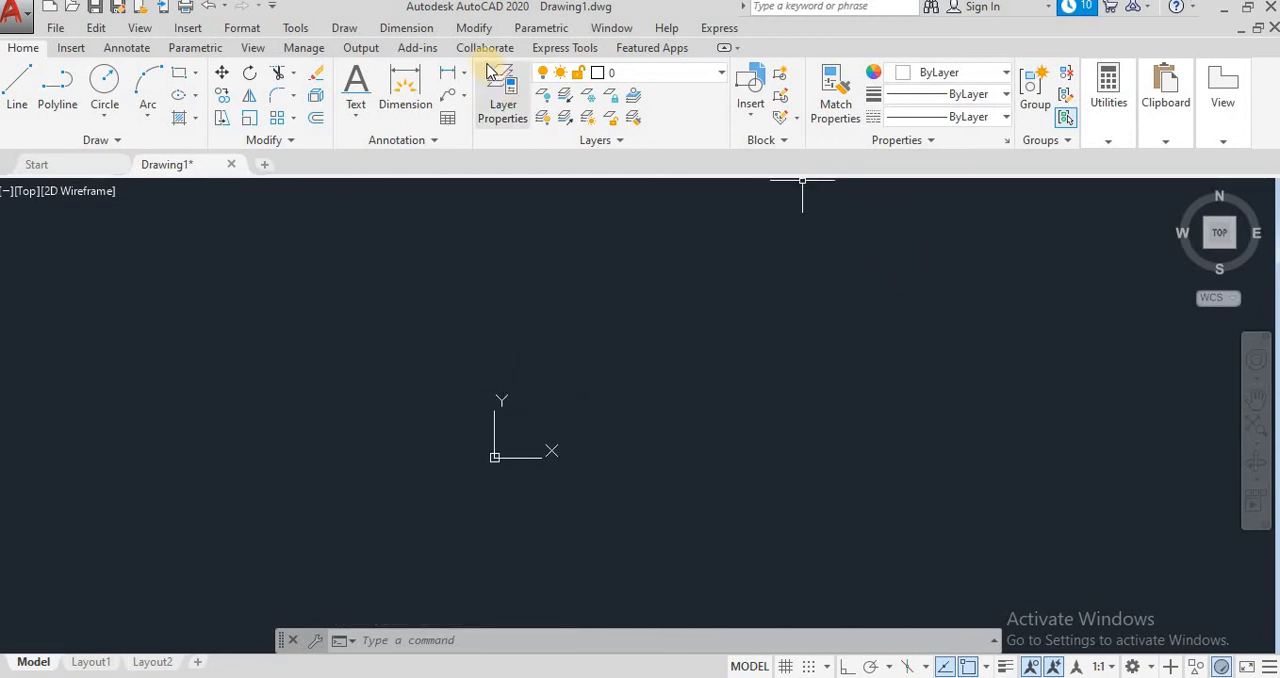
click(416, 34)
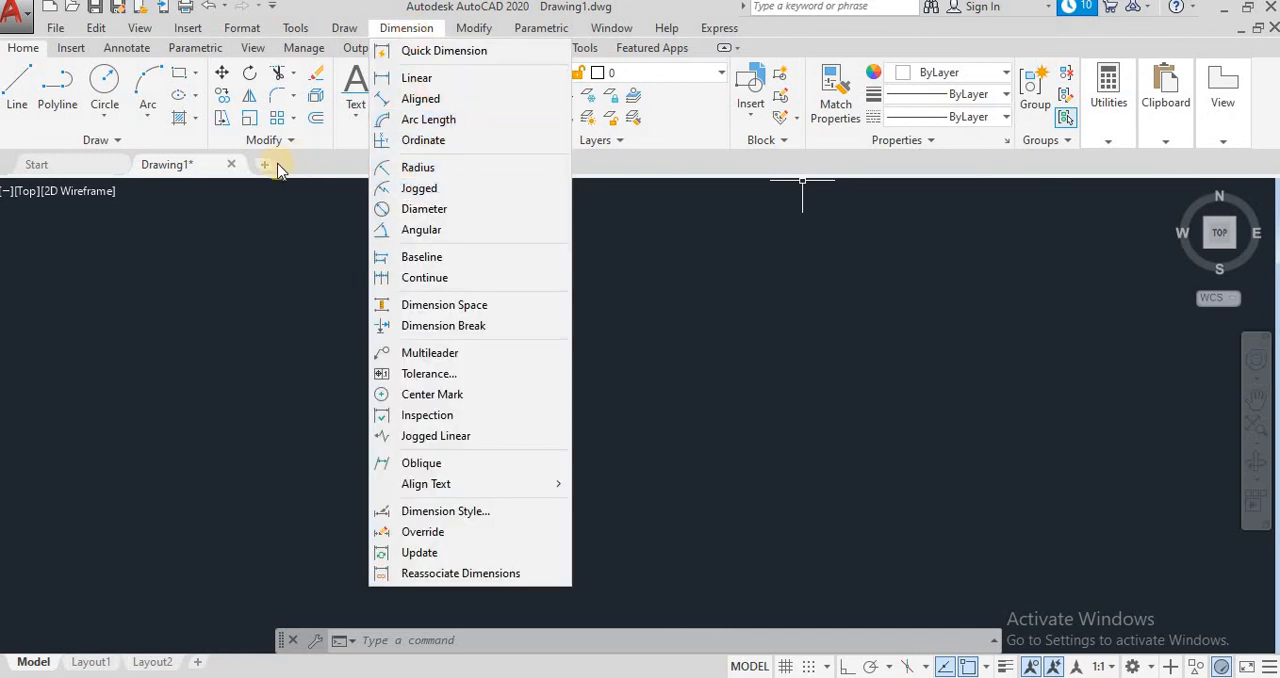
click(346, 104)
click(354, 107)
click(357, 183)
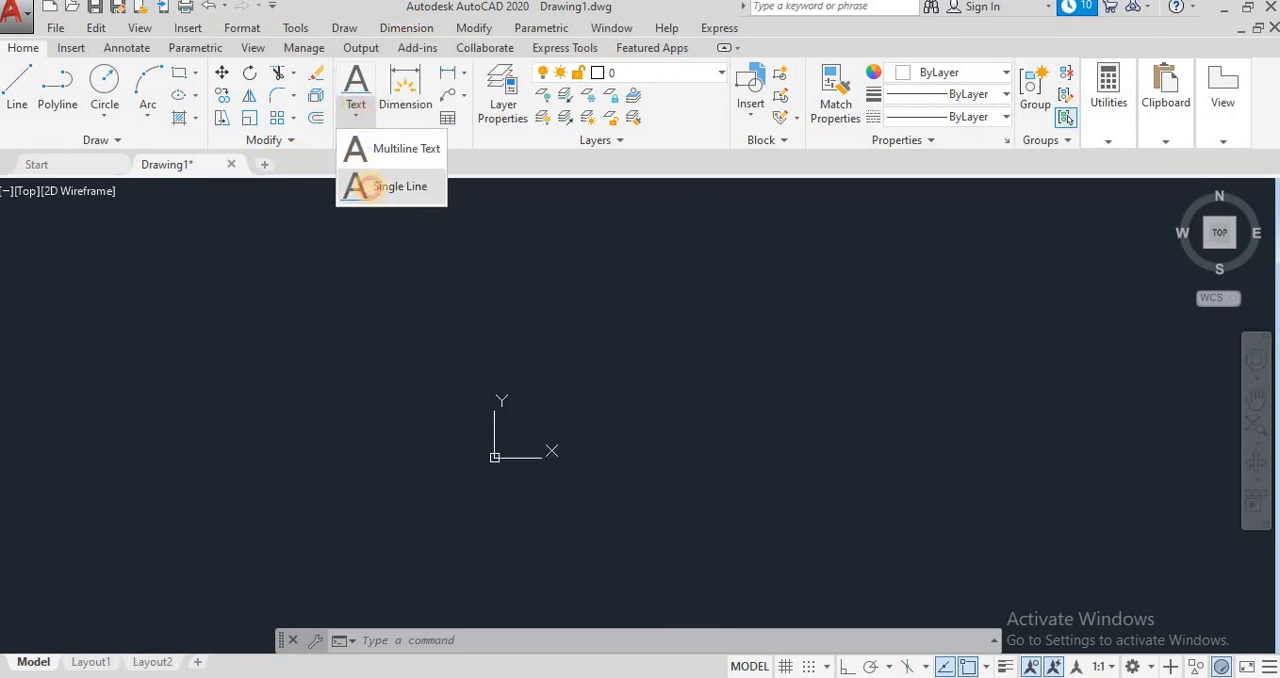
click(366, 108)
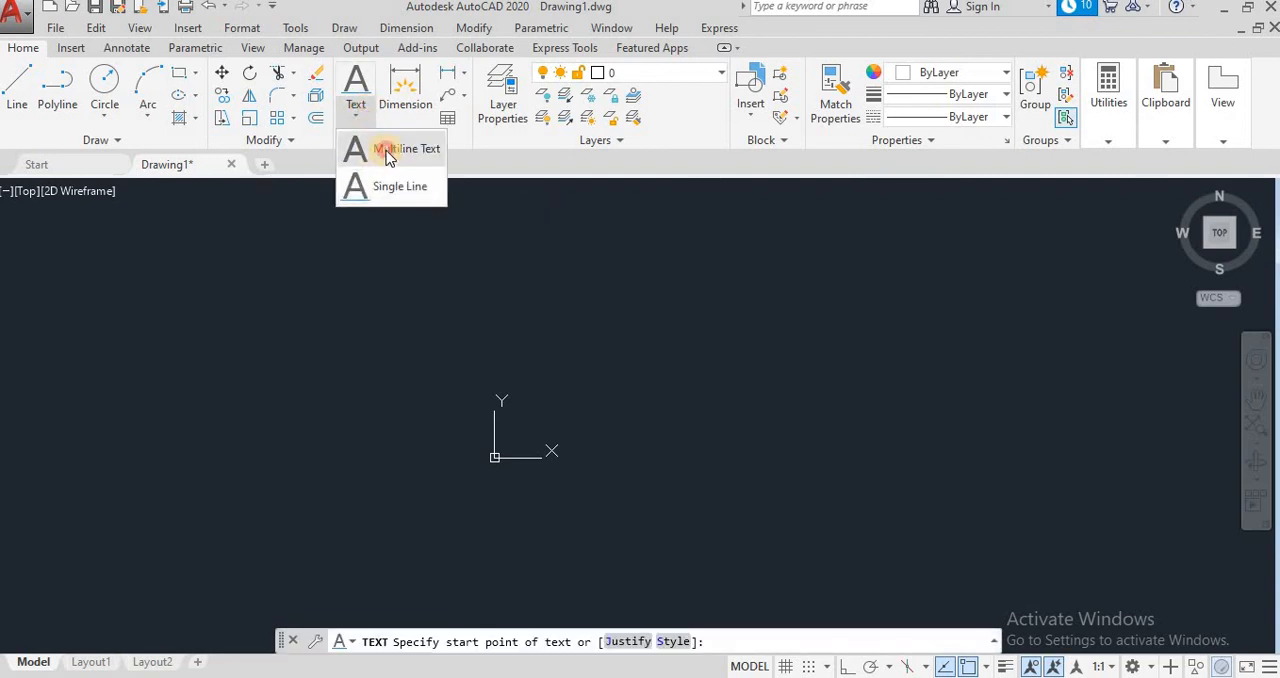
click(384, 150)
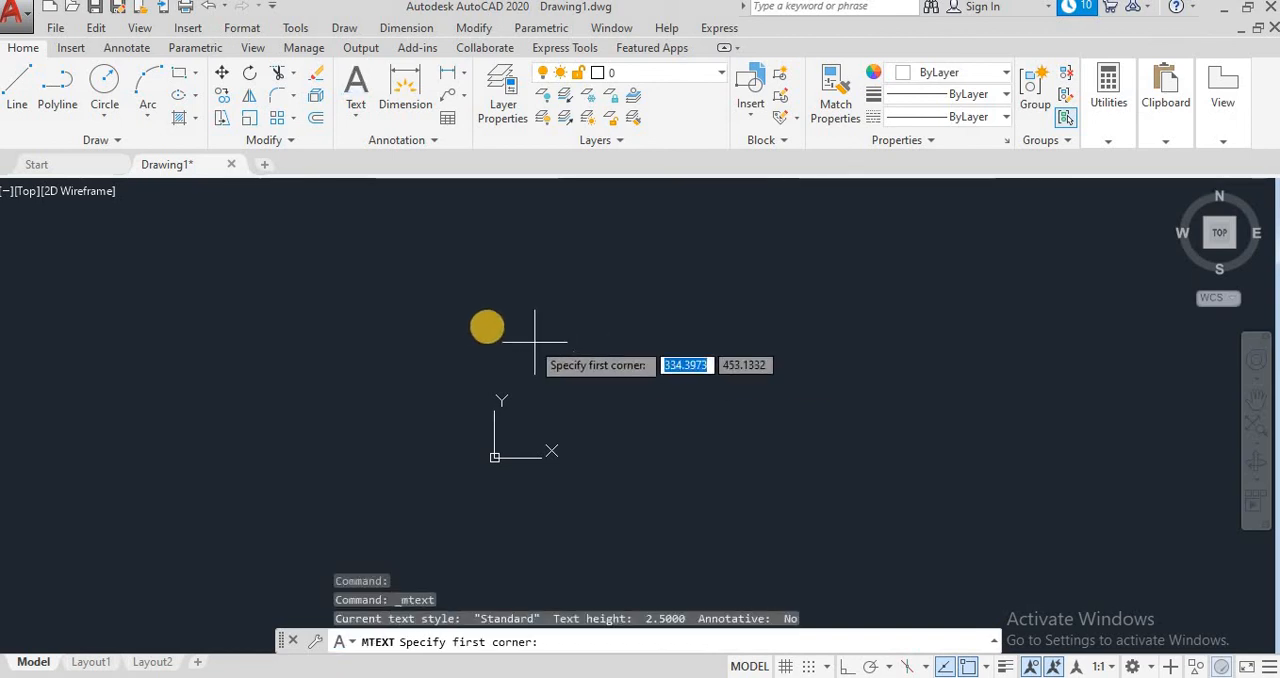
click(563, 307)
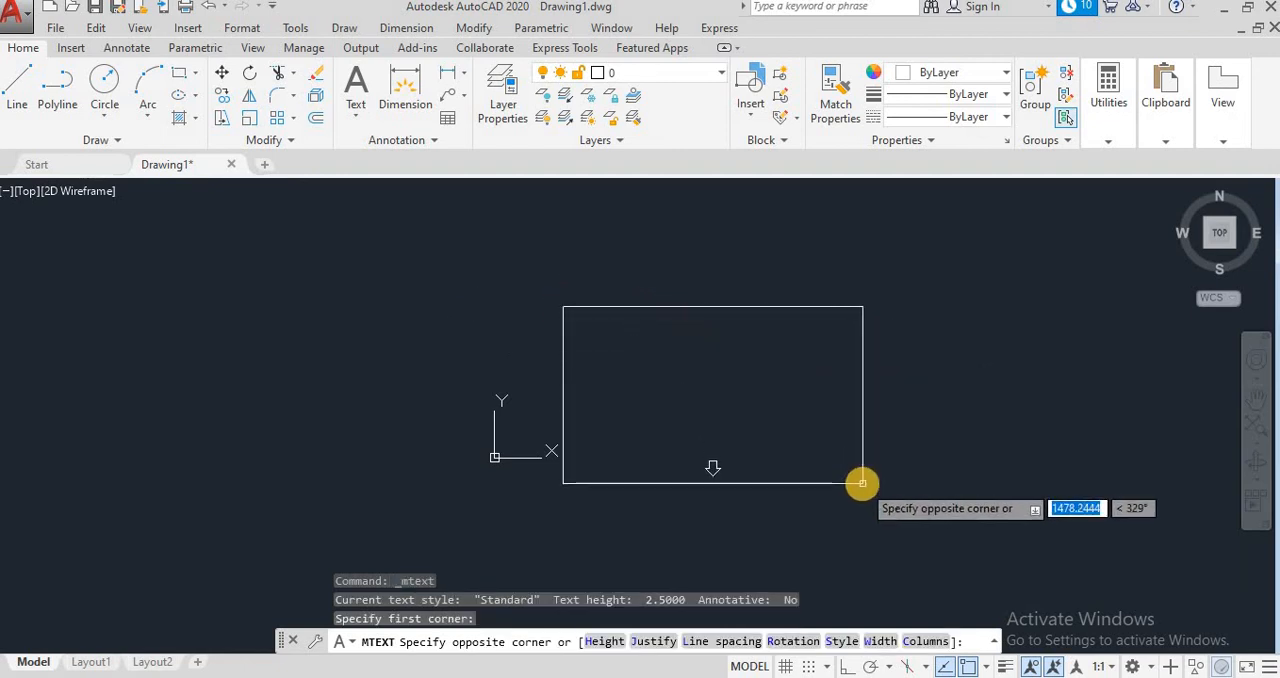
key(Escape)
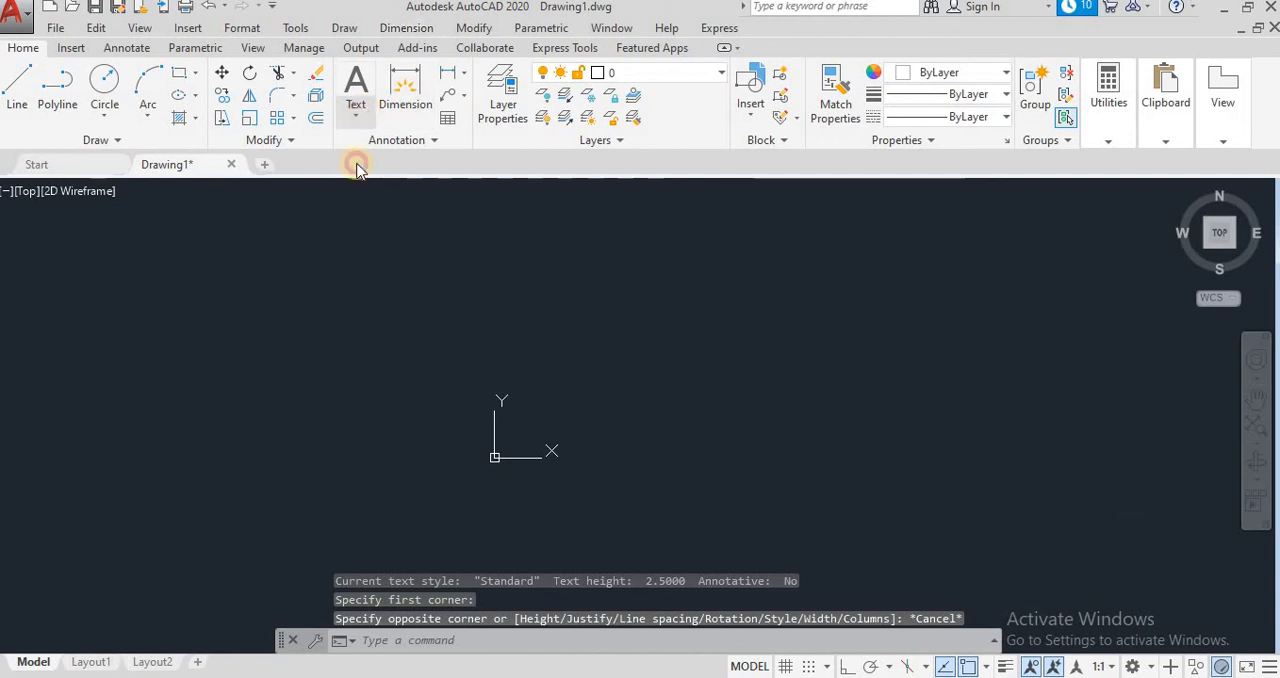
Step: Add single-line text reading "ARYATECH AUTOMATIONS PVT.LTD" with height 5 and rotation angle 0 in the empty drawing area
click(355, 112)
click(372, 185)
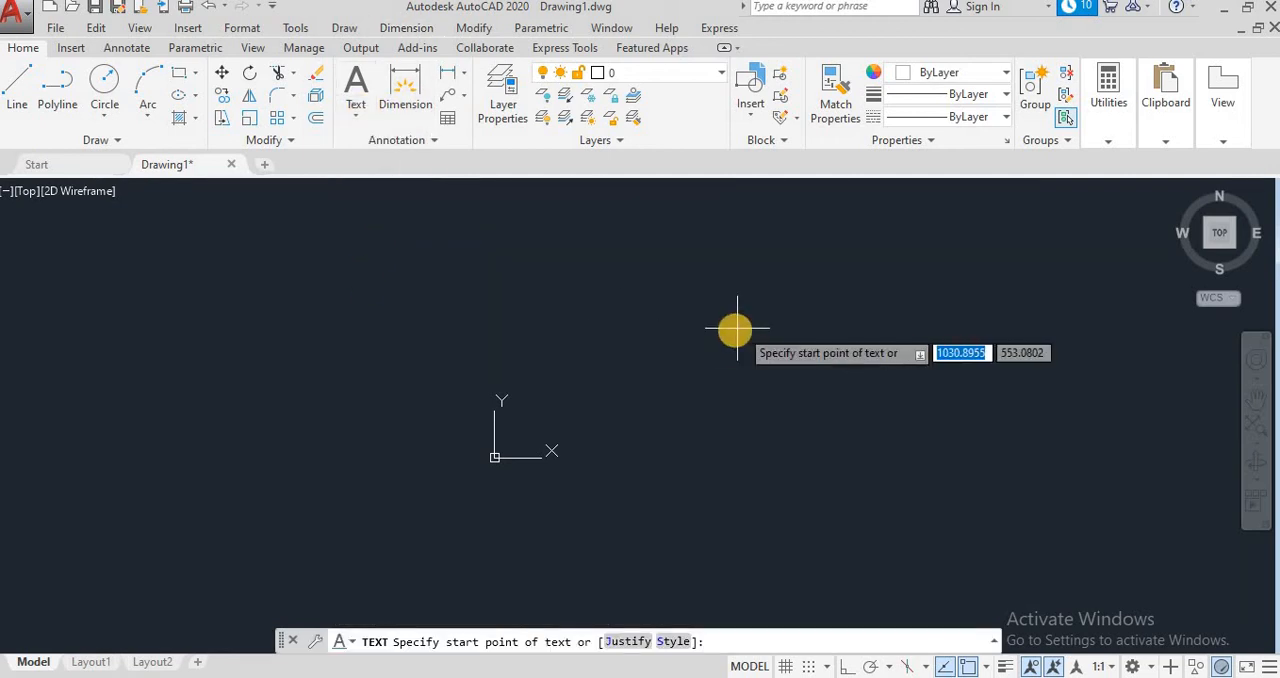
click(690, 308)
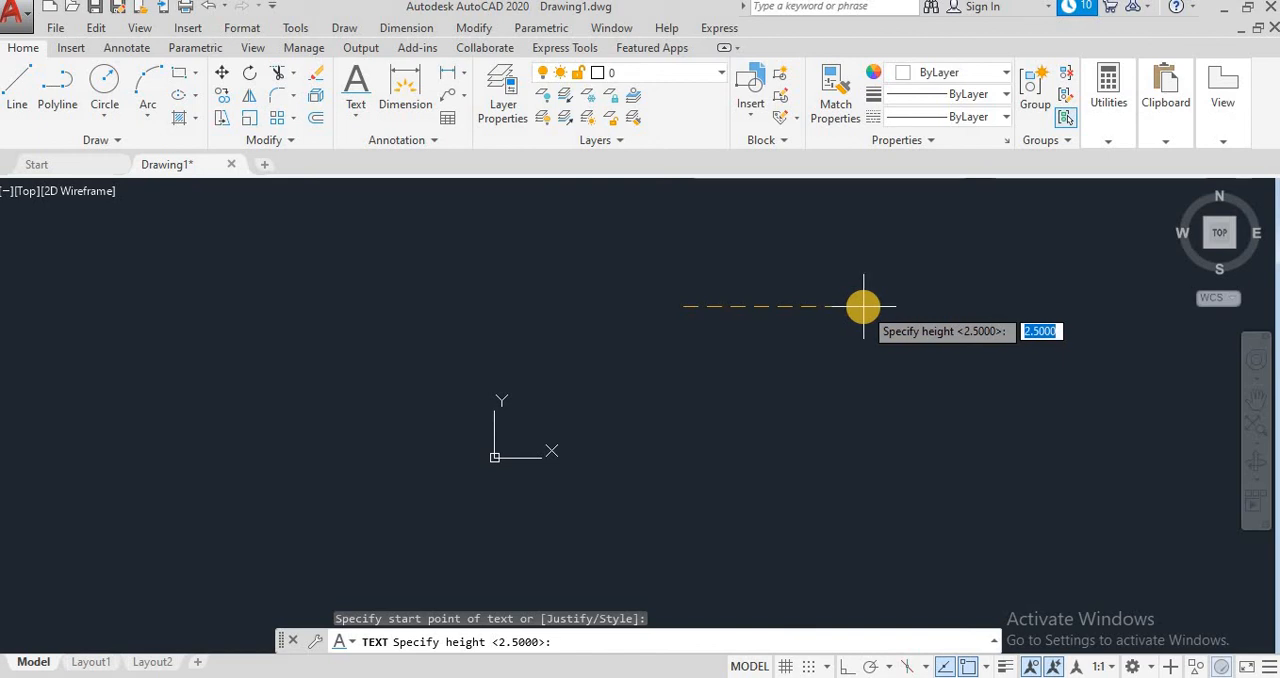
text(5)
key(Return)
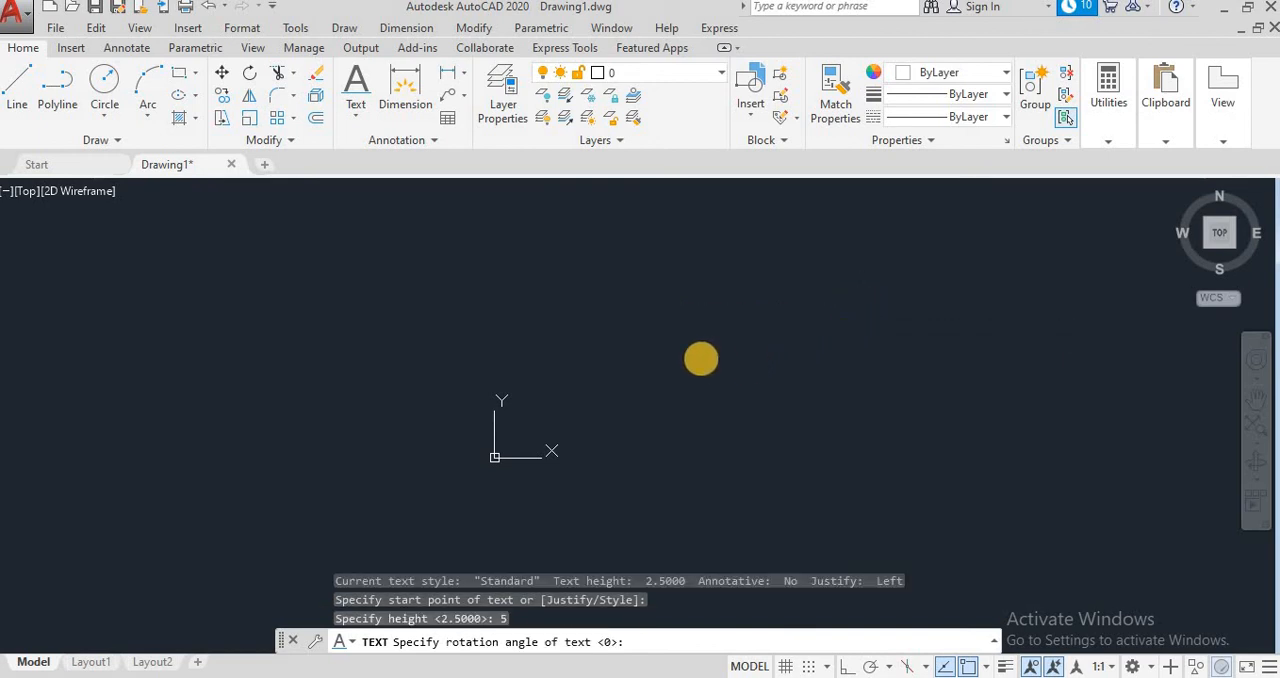
key(Return)
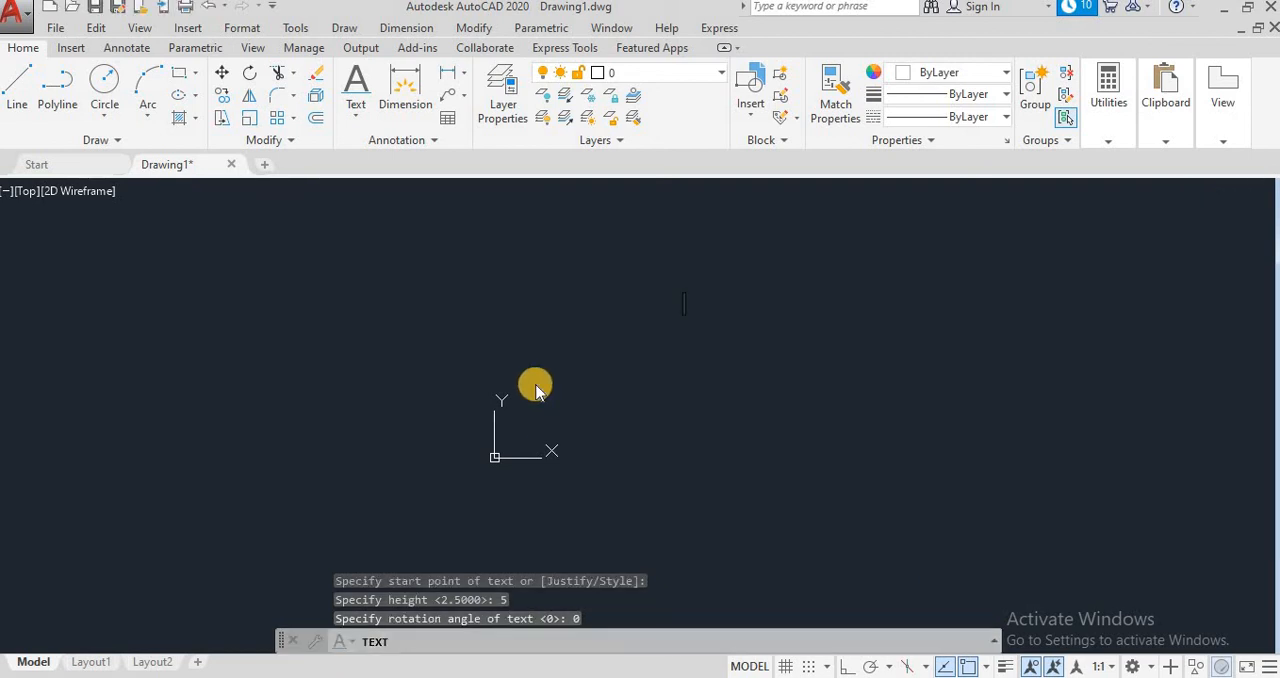
text(ARYATECH )
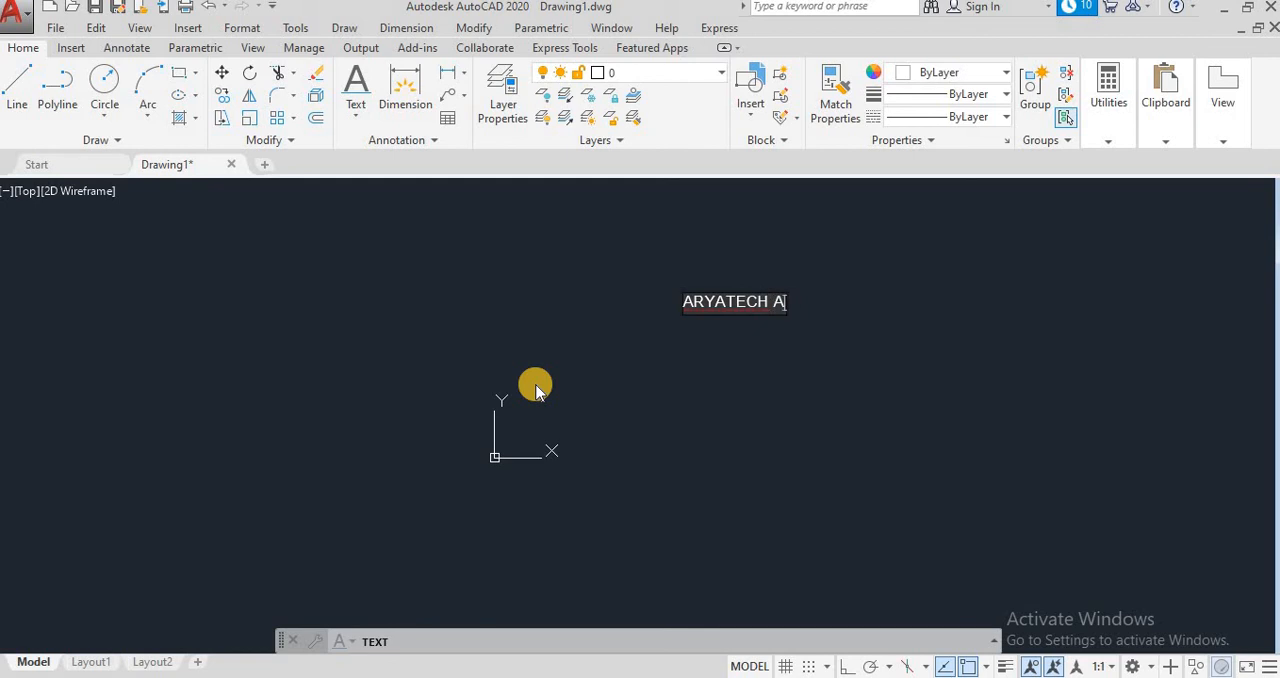
text(AUTOMATIONS P)
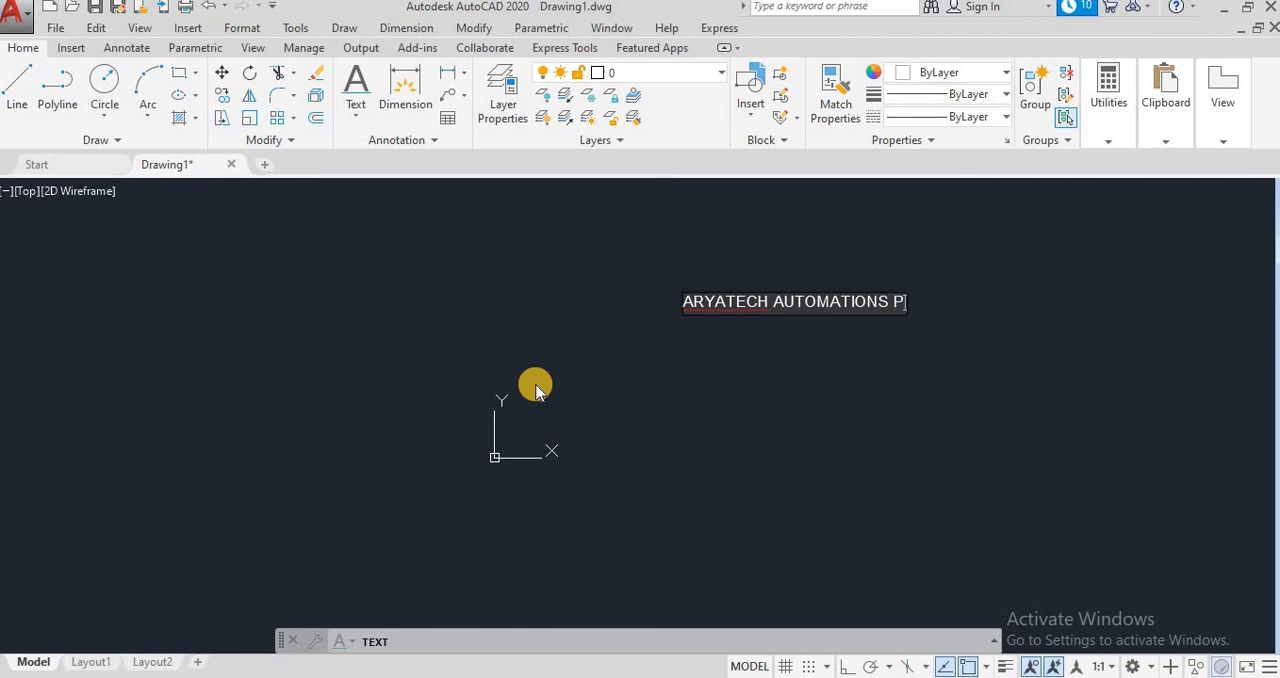
text(.LTD)
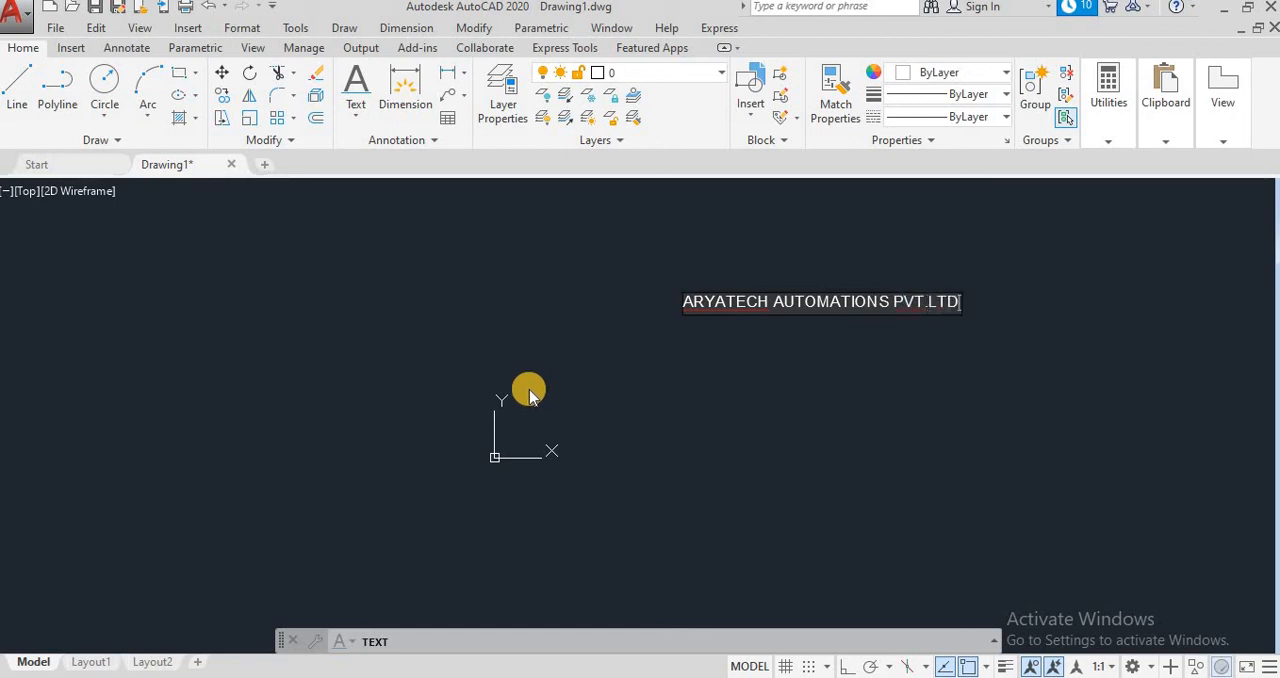
click(529, 391)
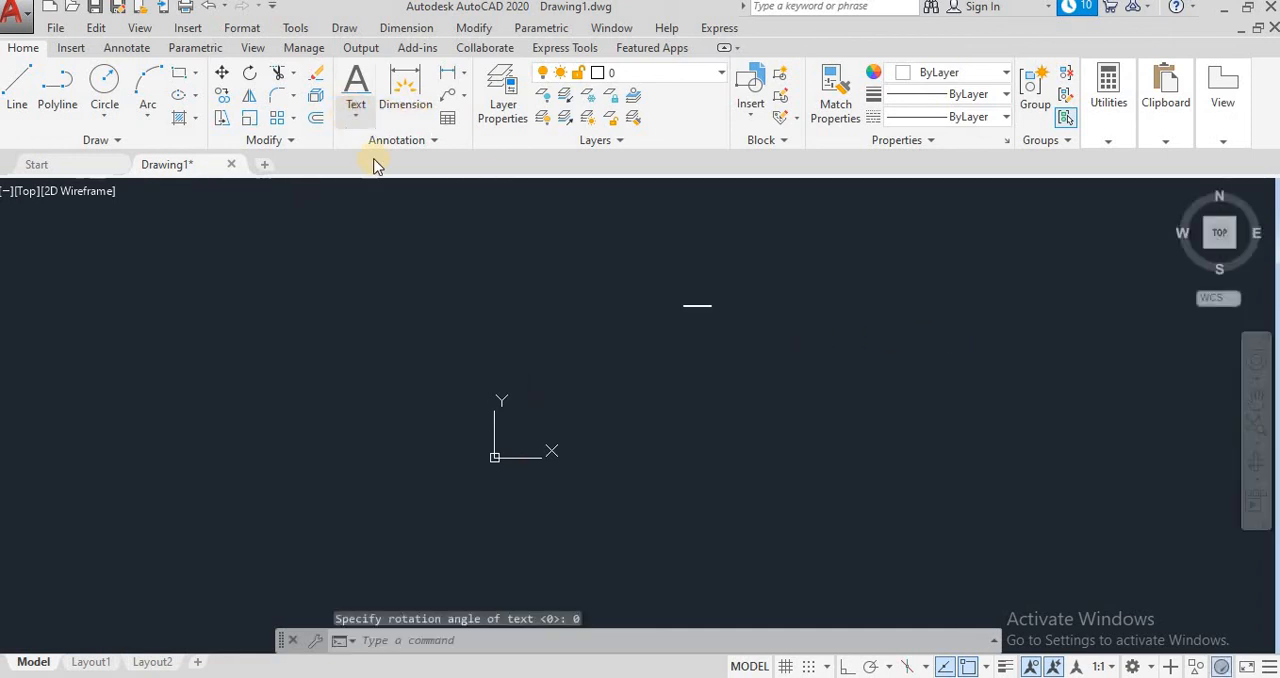
Step: Examine the single-line company name text up close and from farther away
scroll(743, 351, up, 4)
drag(667, 385, 680, 407)
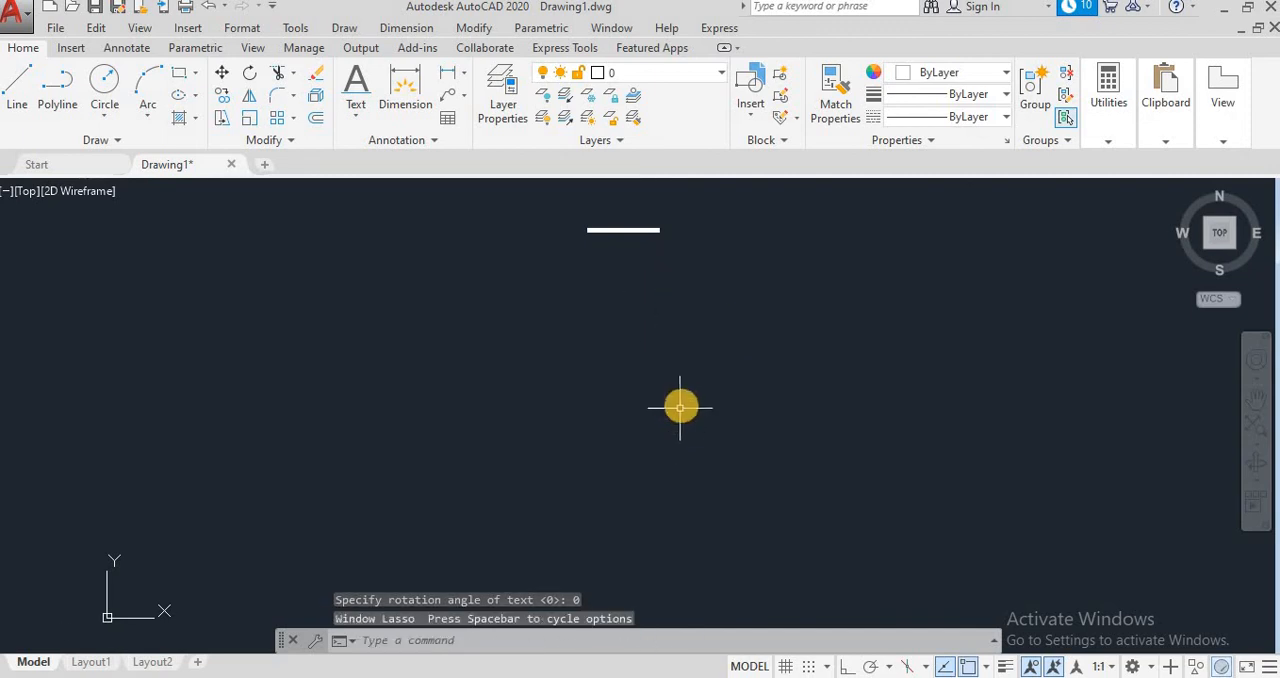
scroll(680, 407, up, 3)
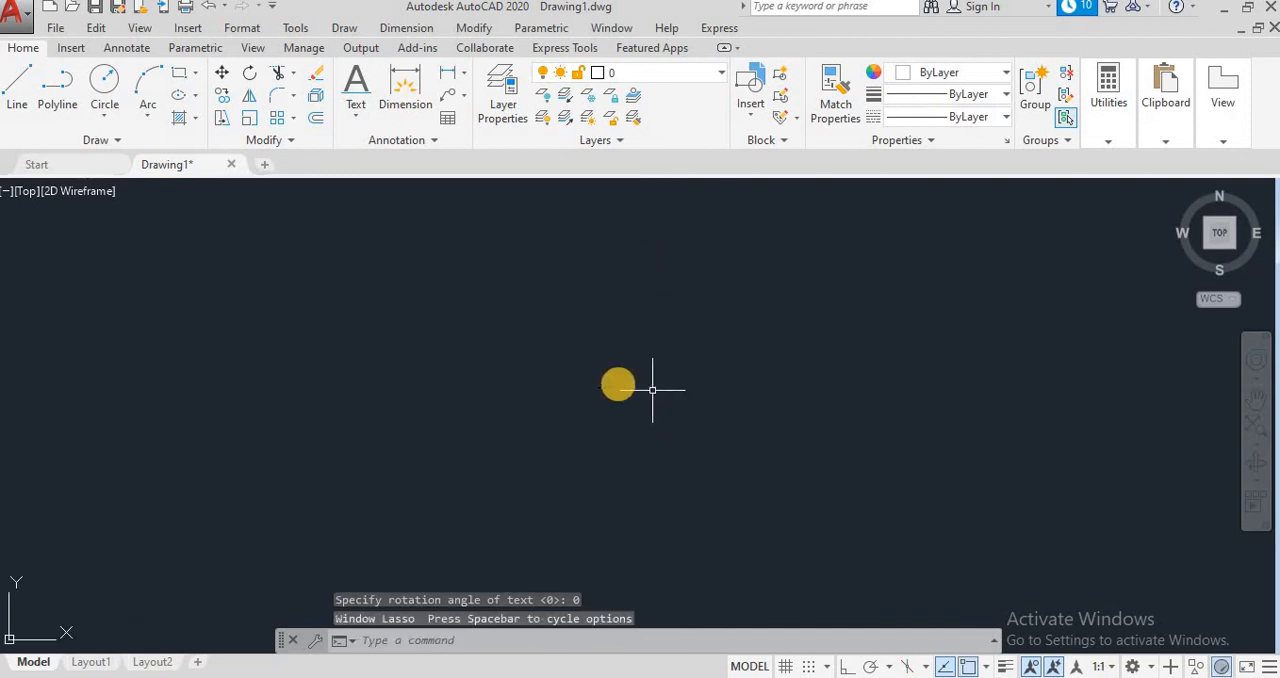
click(1257, 398)
drag(604, 332, 990, 514)
scroll(820, 411, down, 5)
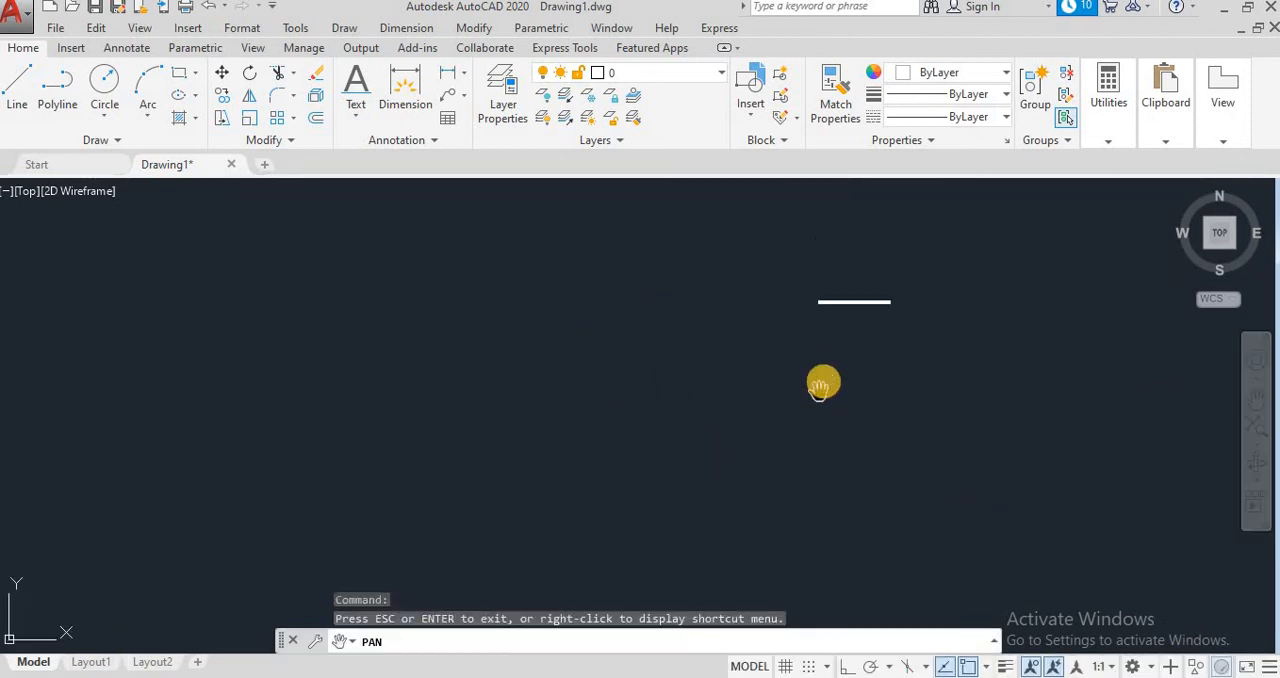
drag(820, 387, 551, 449)
scroll(614, 463, up, 2)
scroll(569, 442, up, 4)
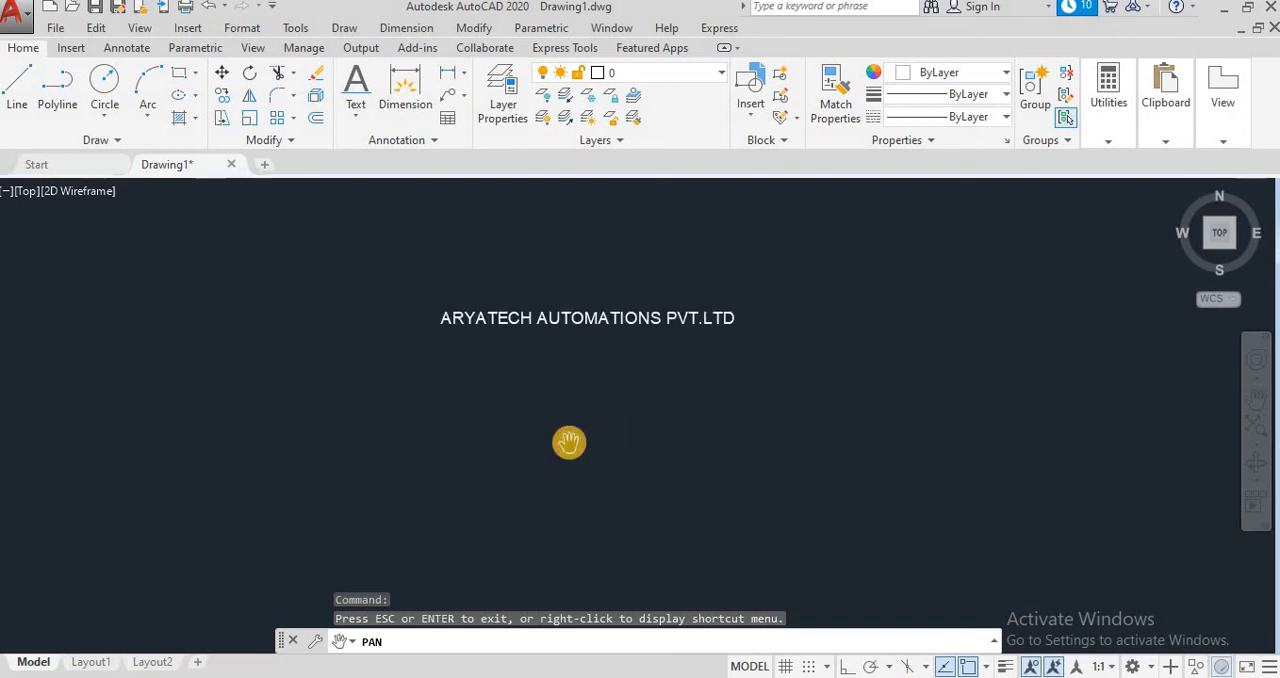
drag(571, 404, 582, 455)
scroll(566, 441, up, 4)
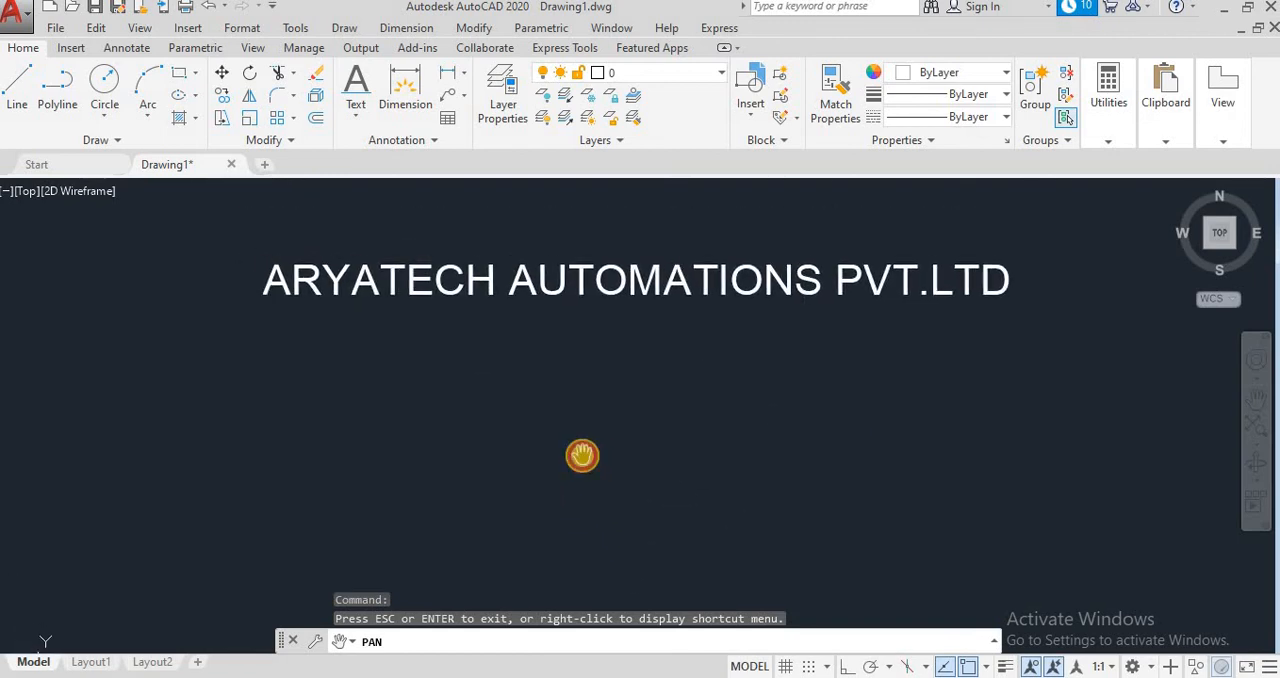
scroll(380, 252, down, 10)
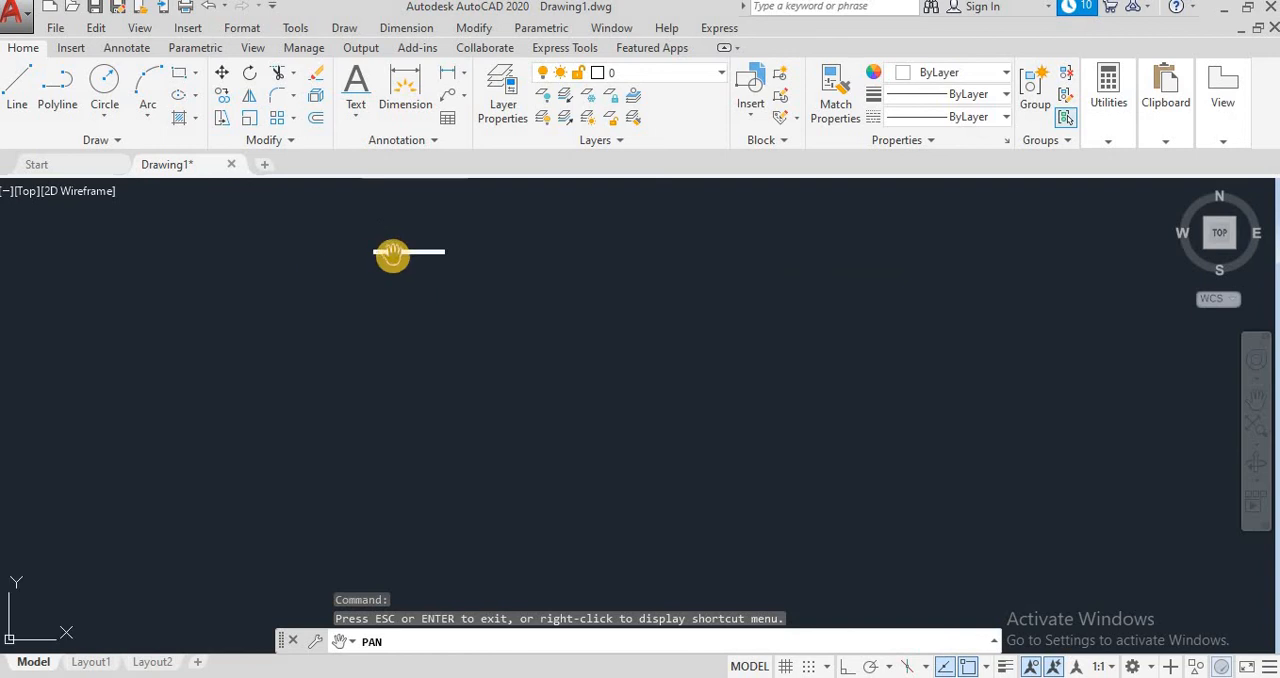
Step: Create a multiline text box below the single-line text and enter the lines "ARYATECH AUTOMATION" and "PVT.LTD"
click(355, 108)
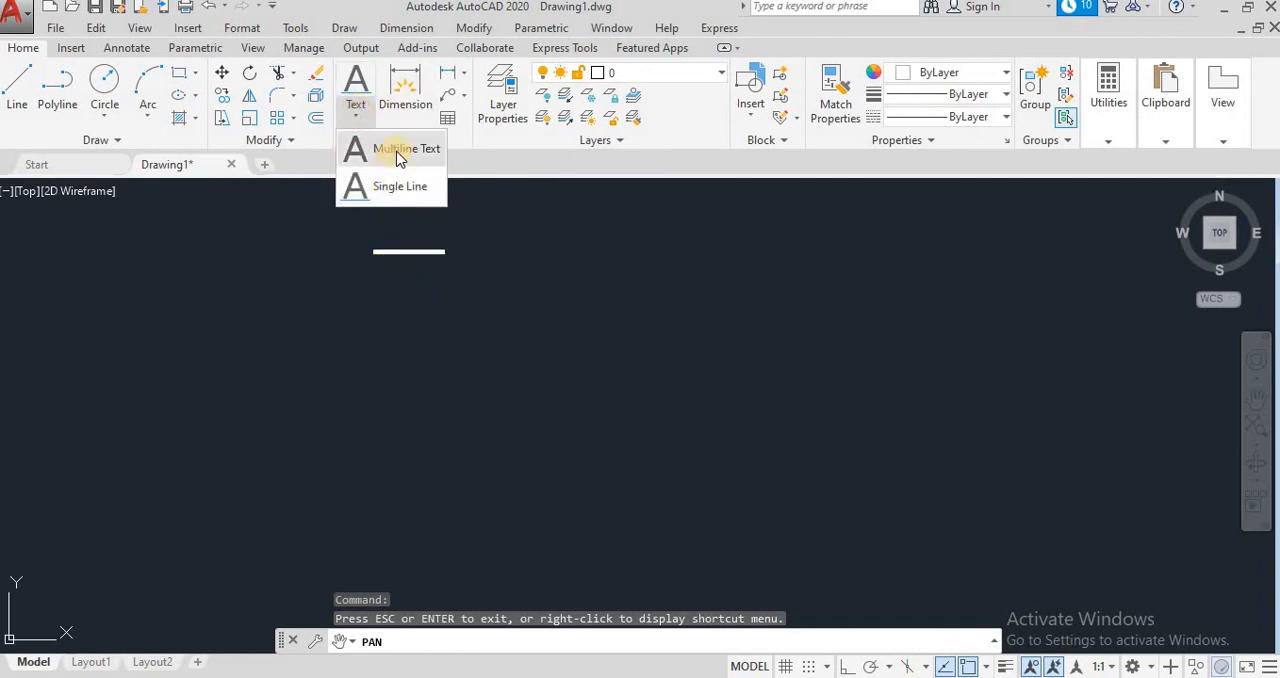
click(398, 151)
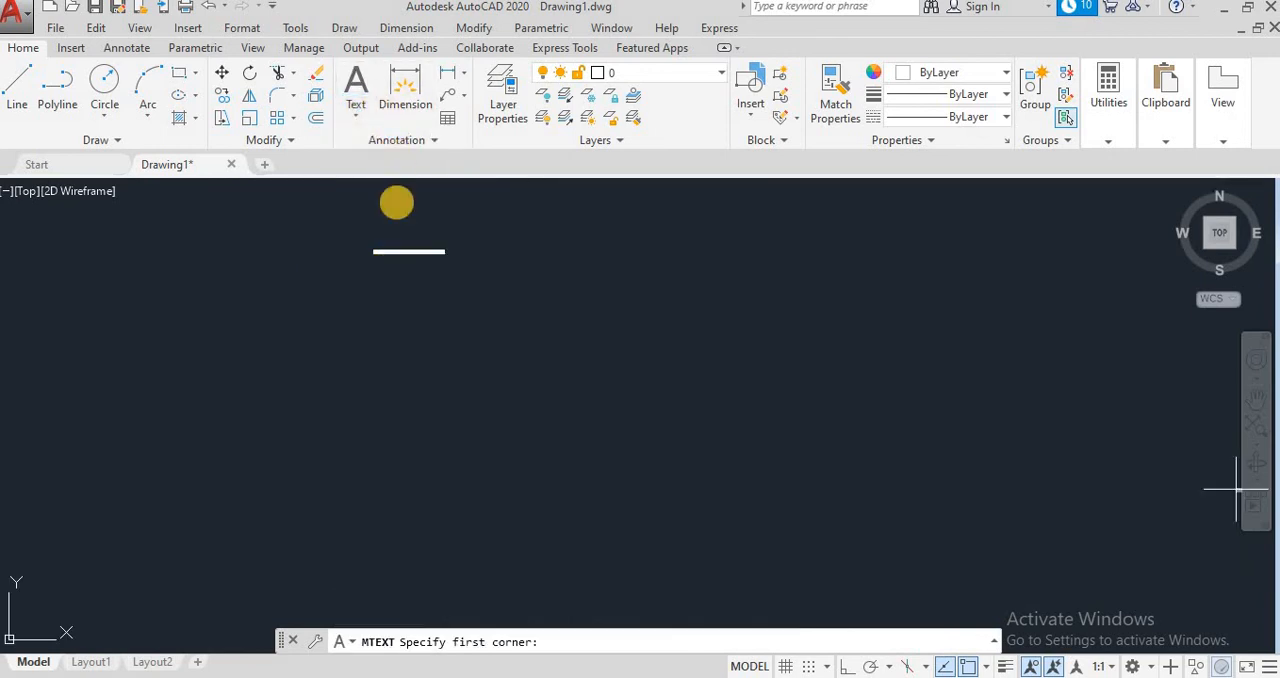
click(387, 329)
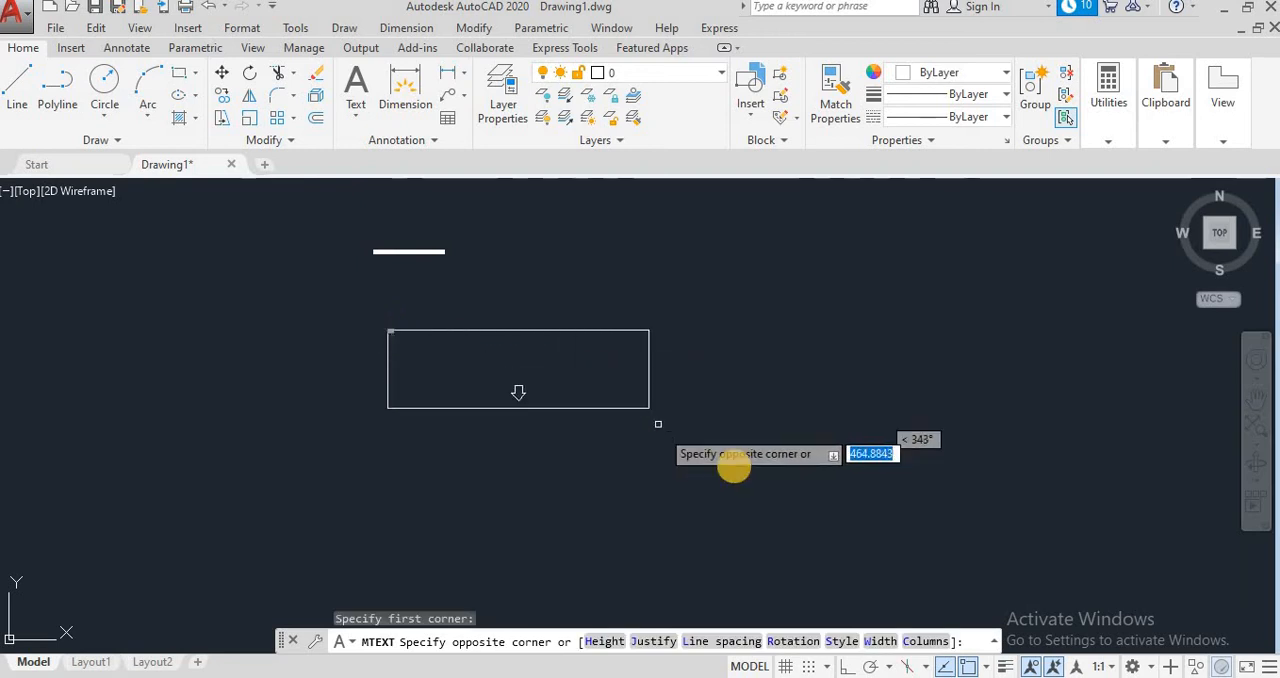
click(875, 577)
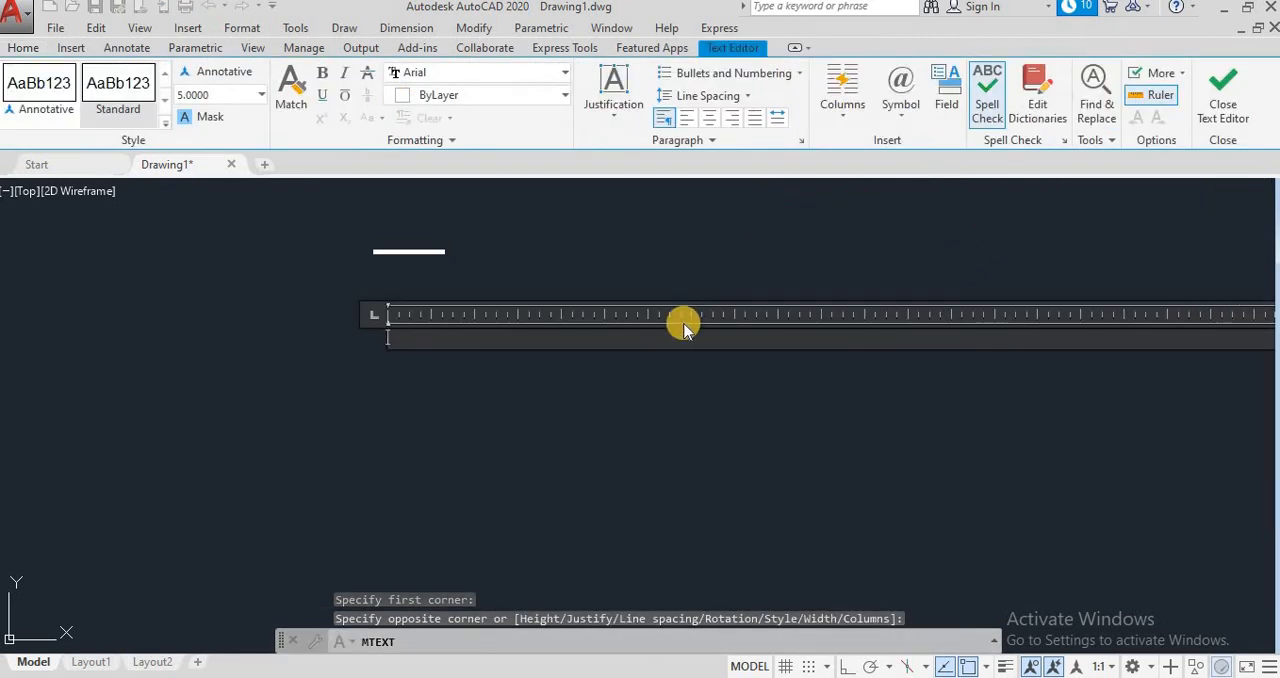
text(ARYAT)
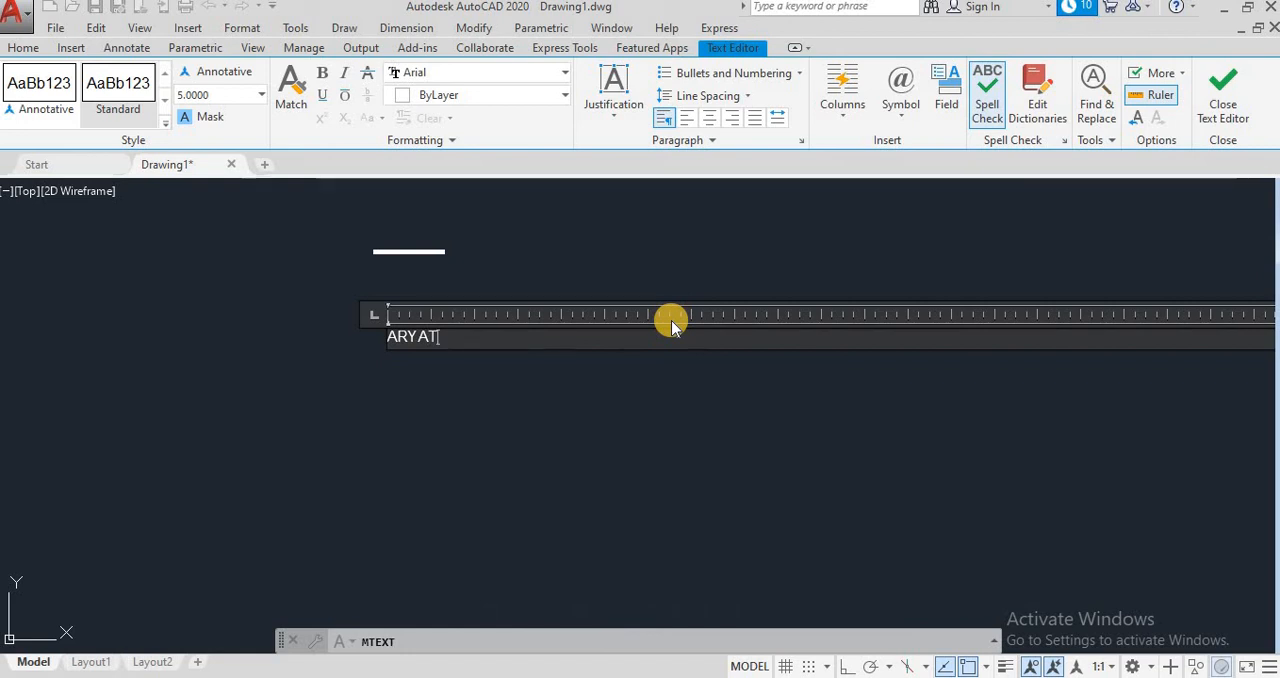
text(ECH AUTO)
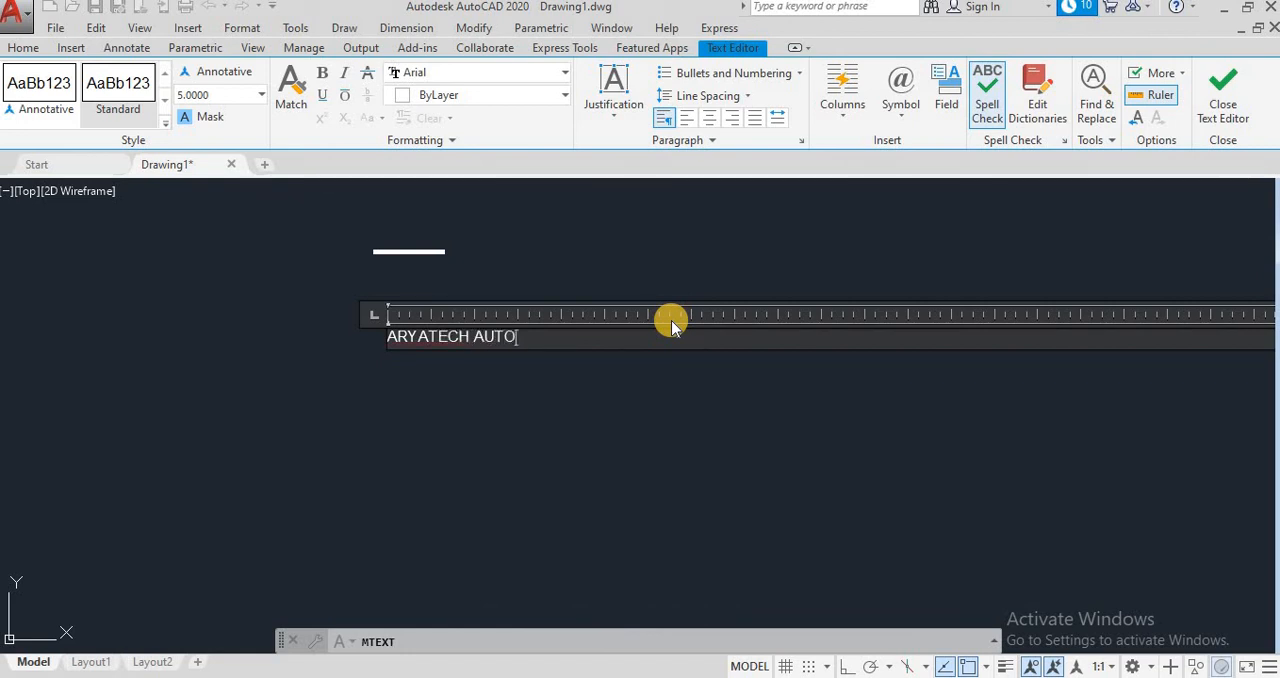
text(MATION)
key(Return)
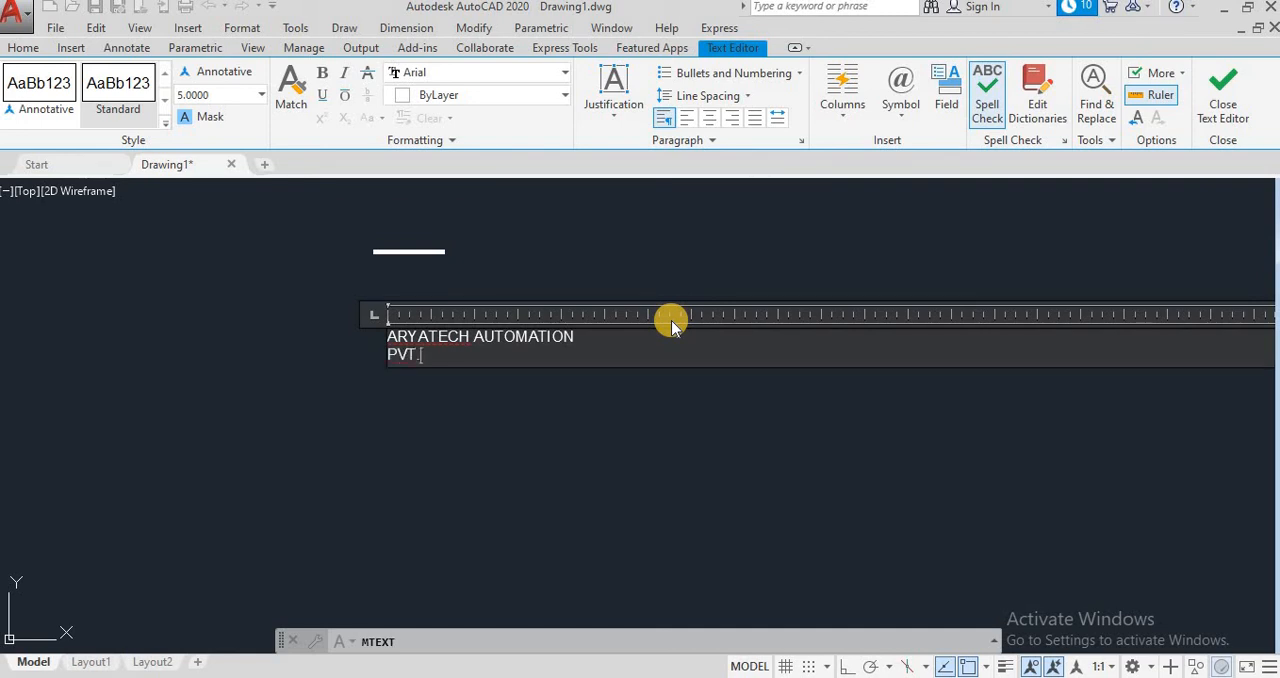
key(Return)
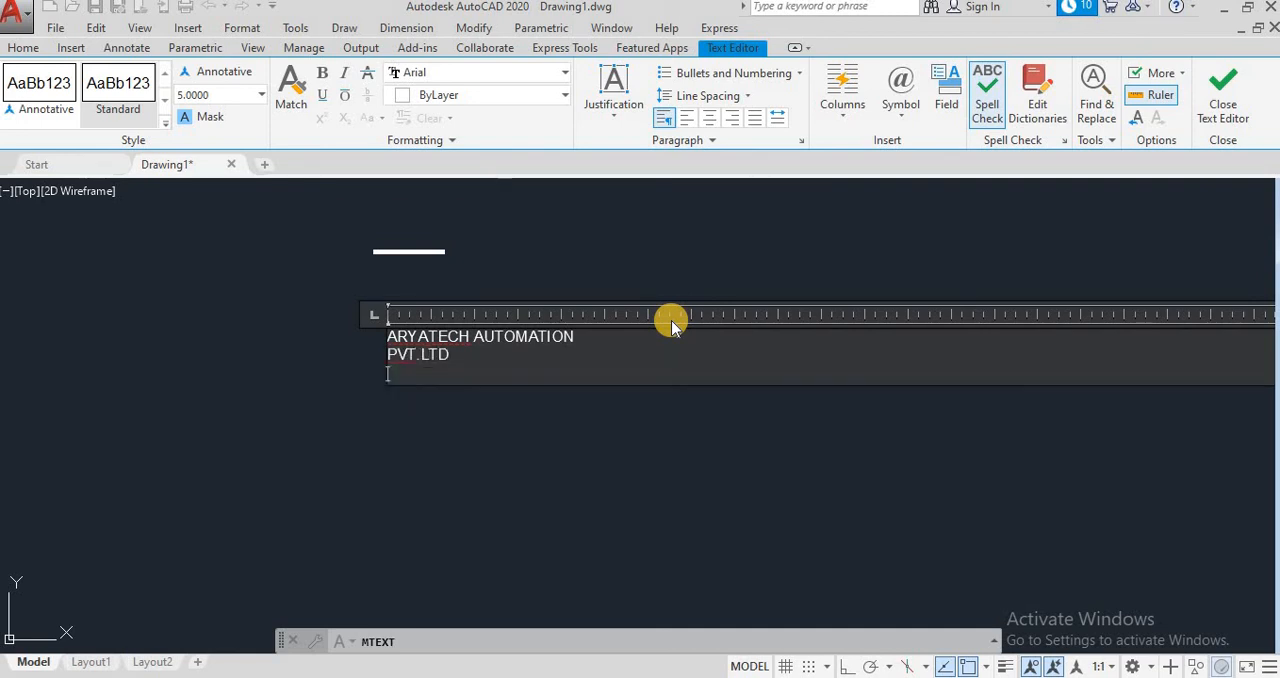
Step: Continue the multiline text with the lines "MEERUT" and "GAUTAM BUDDHA NAGAR"
text(MEERUT)
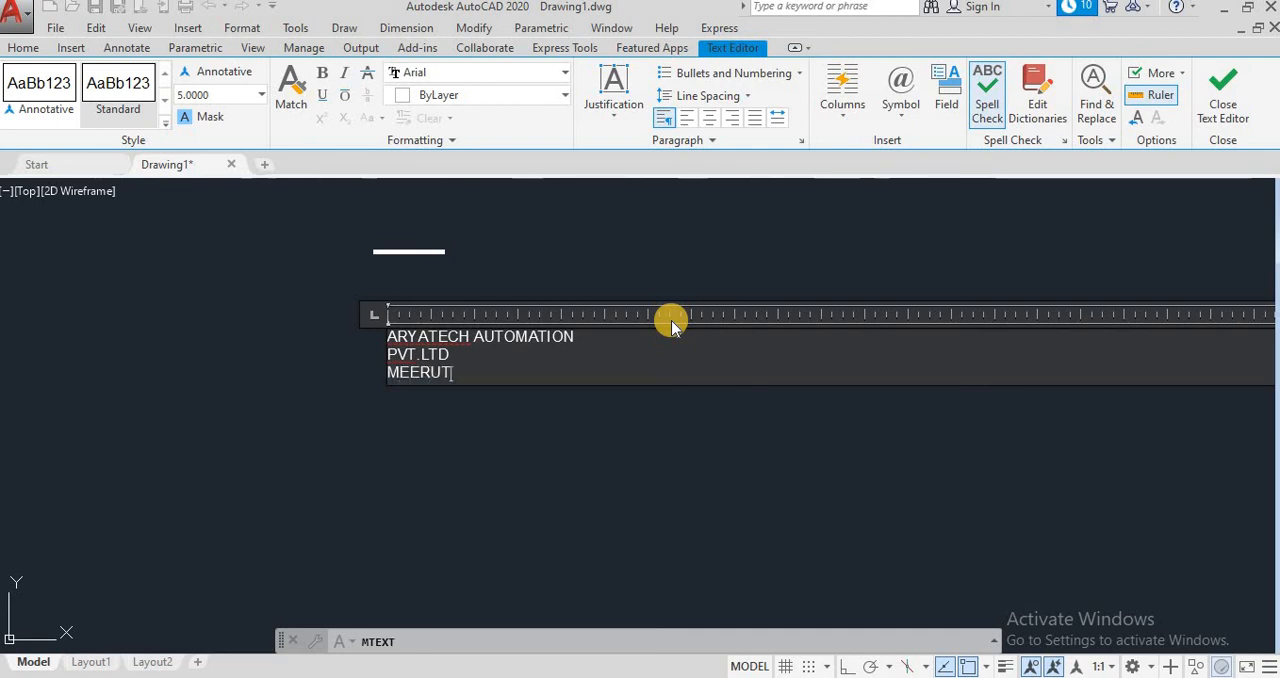
key(Return)
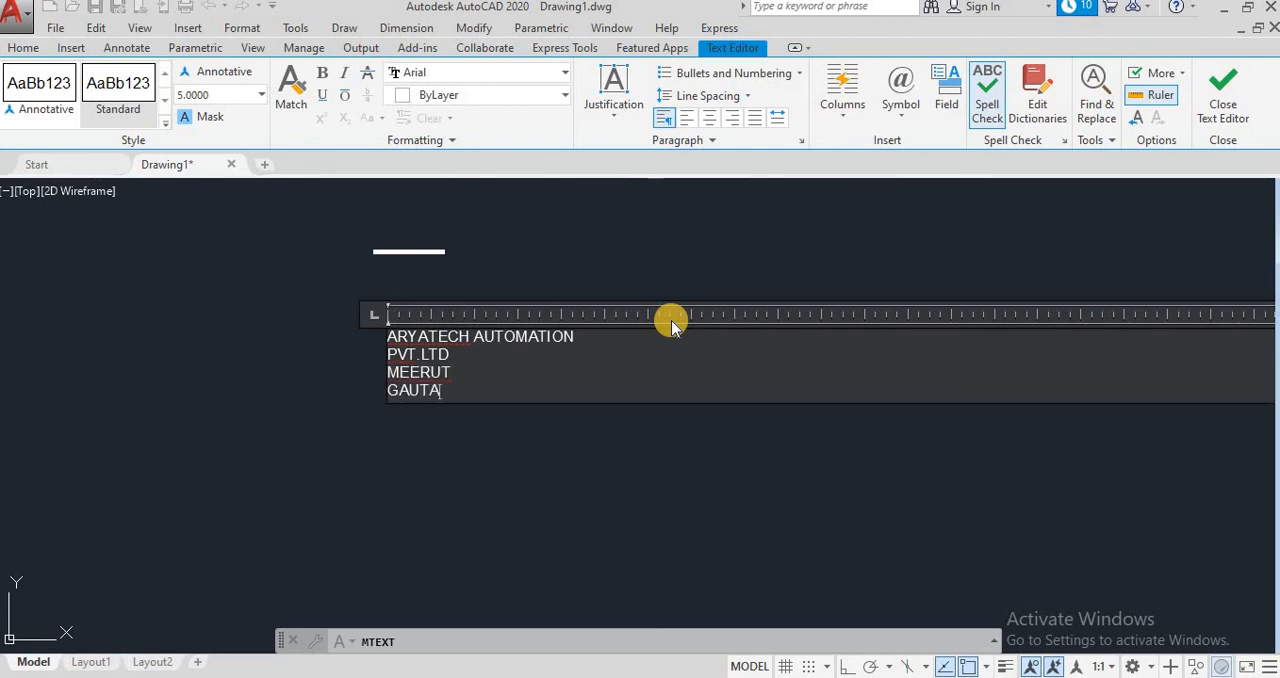
text(GAUTAM BUDDHA NAHAGR)
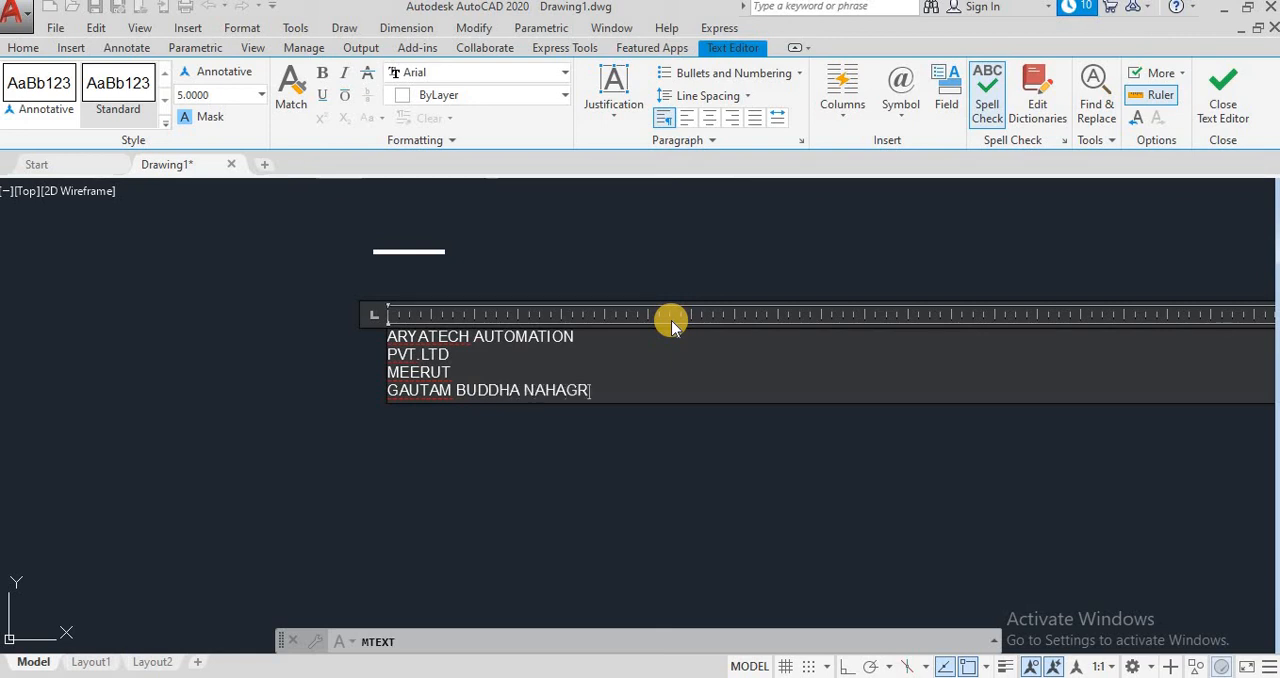
key(BackSpace)
key(BackSpace)
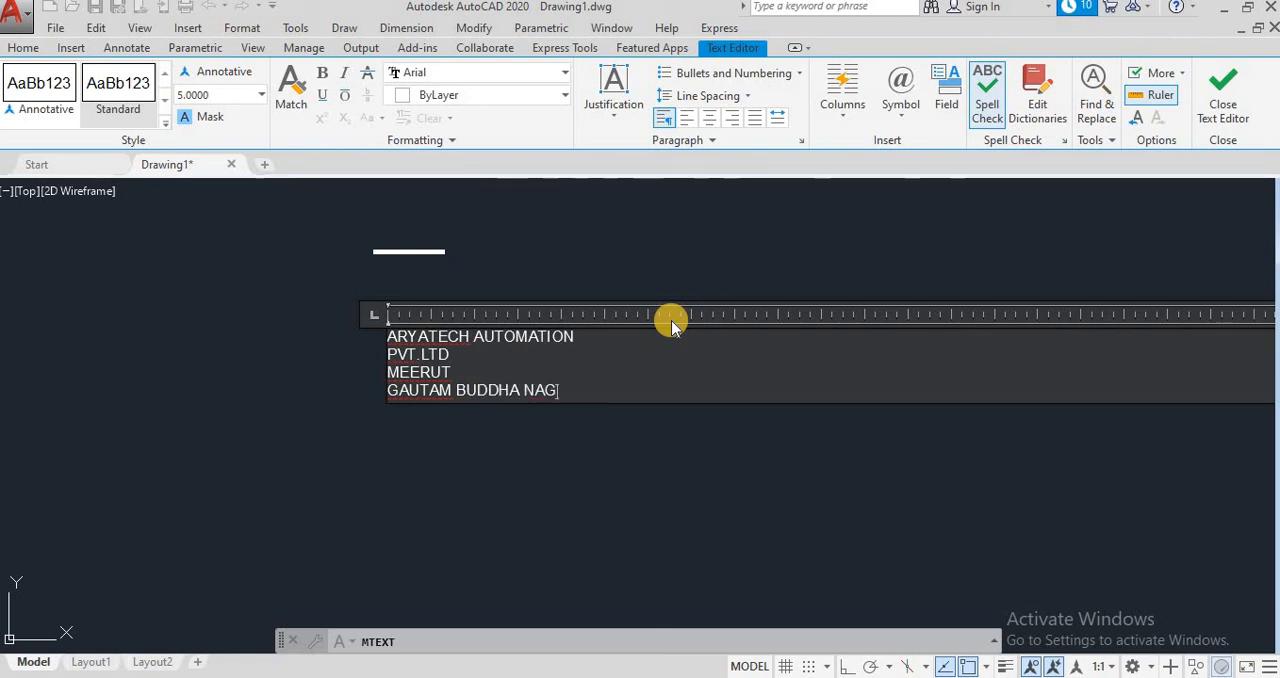
Step: Add several blank lines below the last line of the multiline text and finish editing it
key(Return)
key(Return)
key(Return)
key(Return)
key(Return)
key(Return)
key(Return)
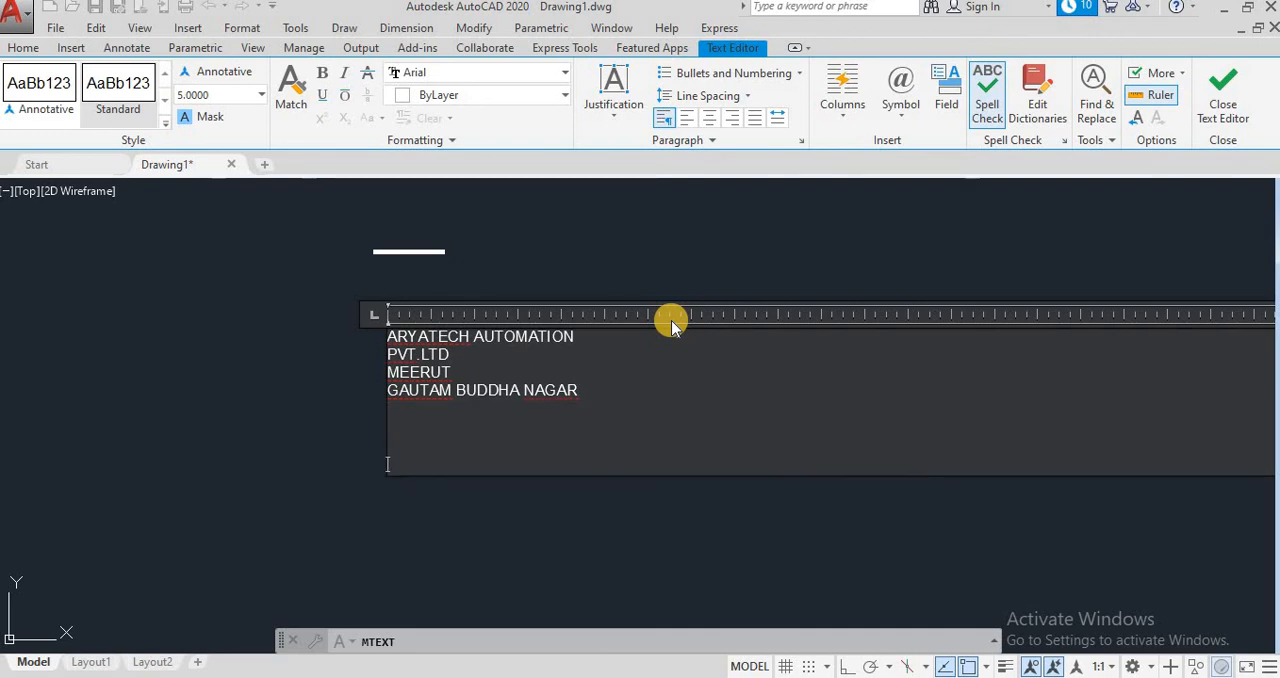
key(Return)
key(Return)
key(Return)
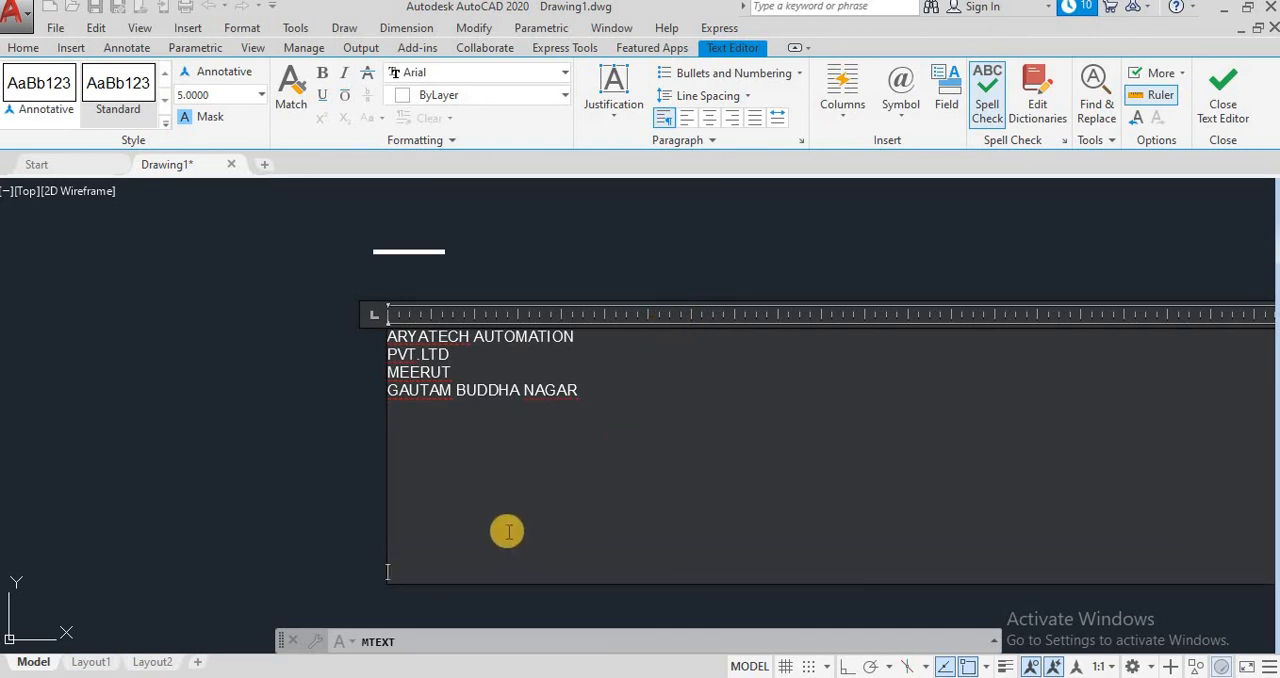
click(428, 590)
scroll(474, 320, up, 2)
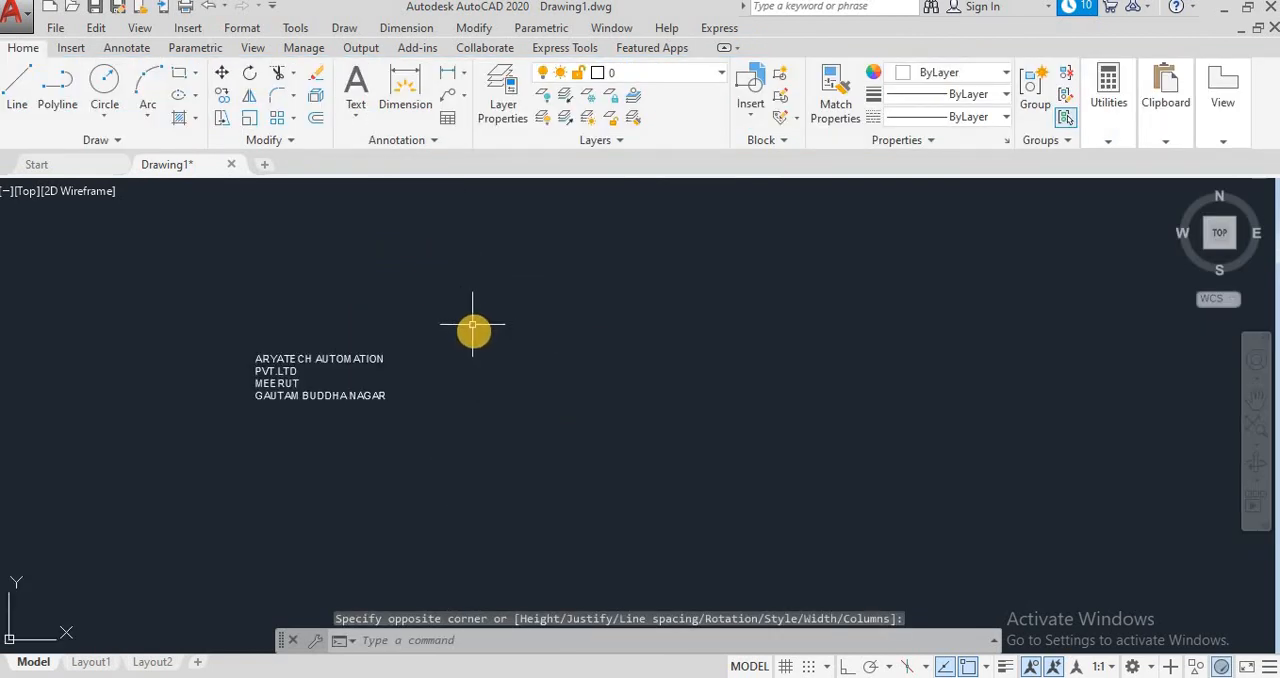
scroll(590, 405, up, 2)
click(472, 357)
drag(500, 372, 755, 432)
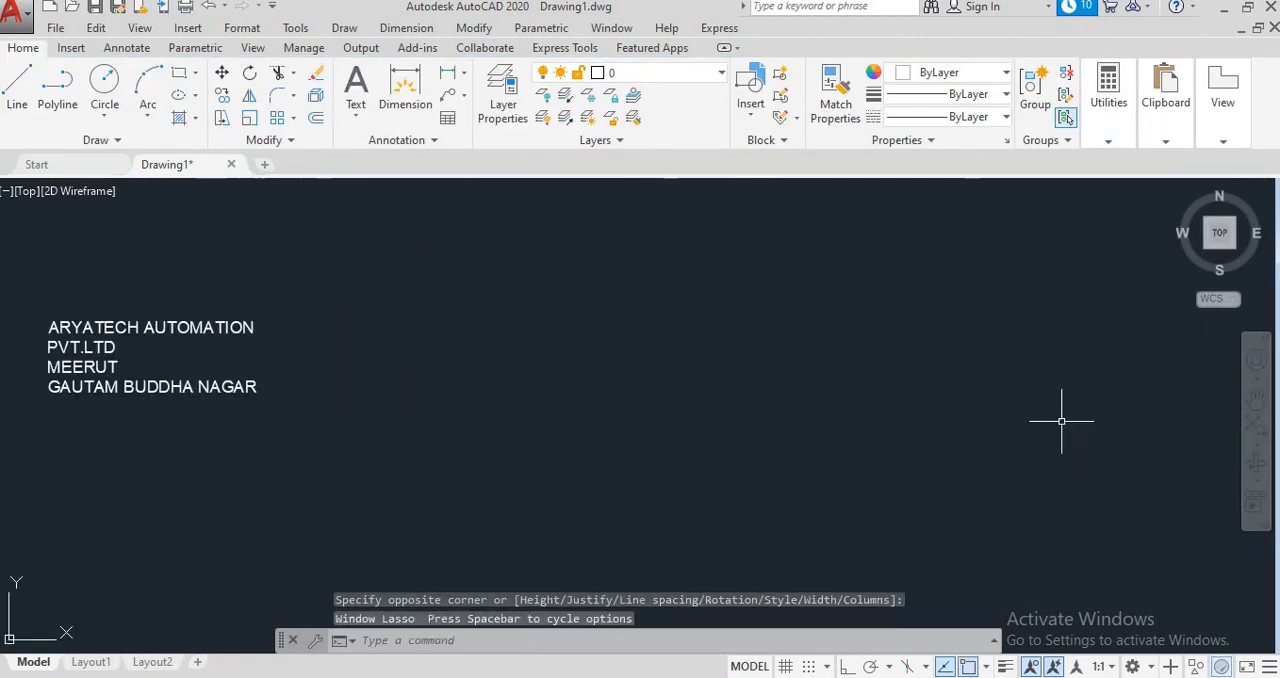
Step: Delete both the single-line company name text and the multiline text from the drawing
click(1247, 407)
mouse_move(731, 391)
mouse_down()
mouse_move(875, 470)
mouse_move(1077, 477)
mouse_move(1062, 472)
mouse_up()
scroll(1021, 458, up, 2)
scroll(816, 408, down, 2)
drag(685, 340, 940, 470)
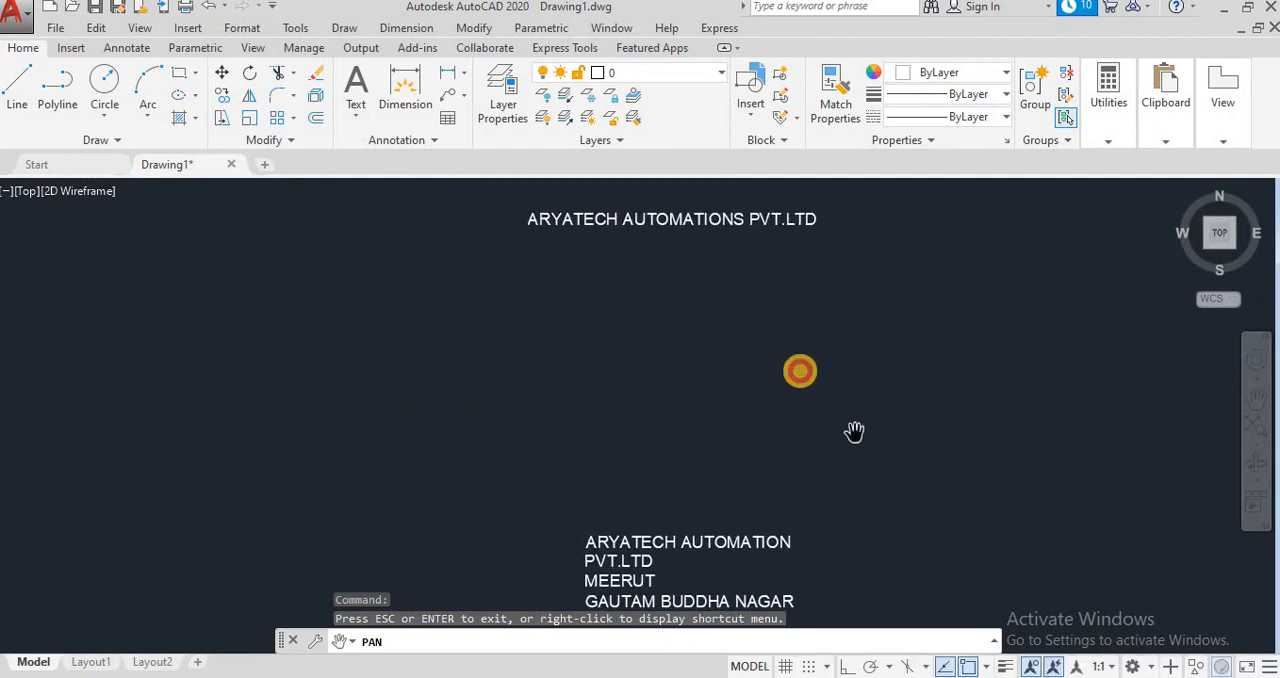
scroll(686, 349, down, 2)
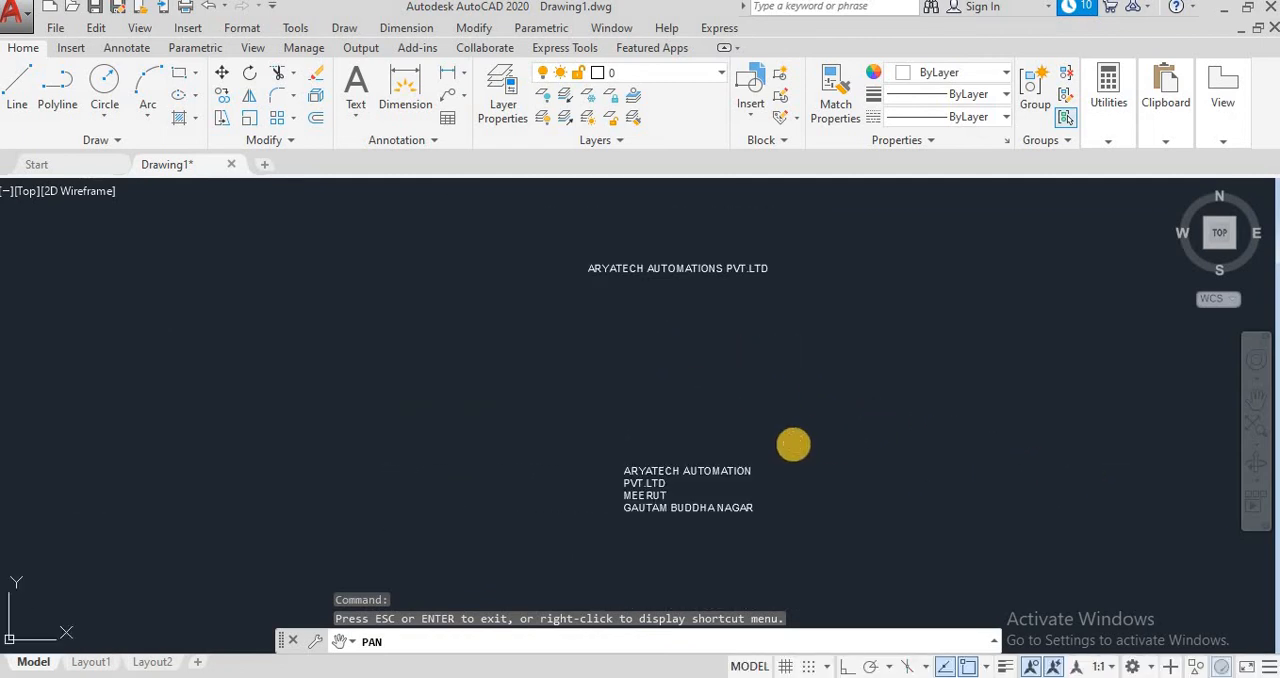
key(Escape)
click(1057, 533)
click(535, 244)
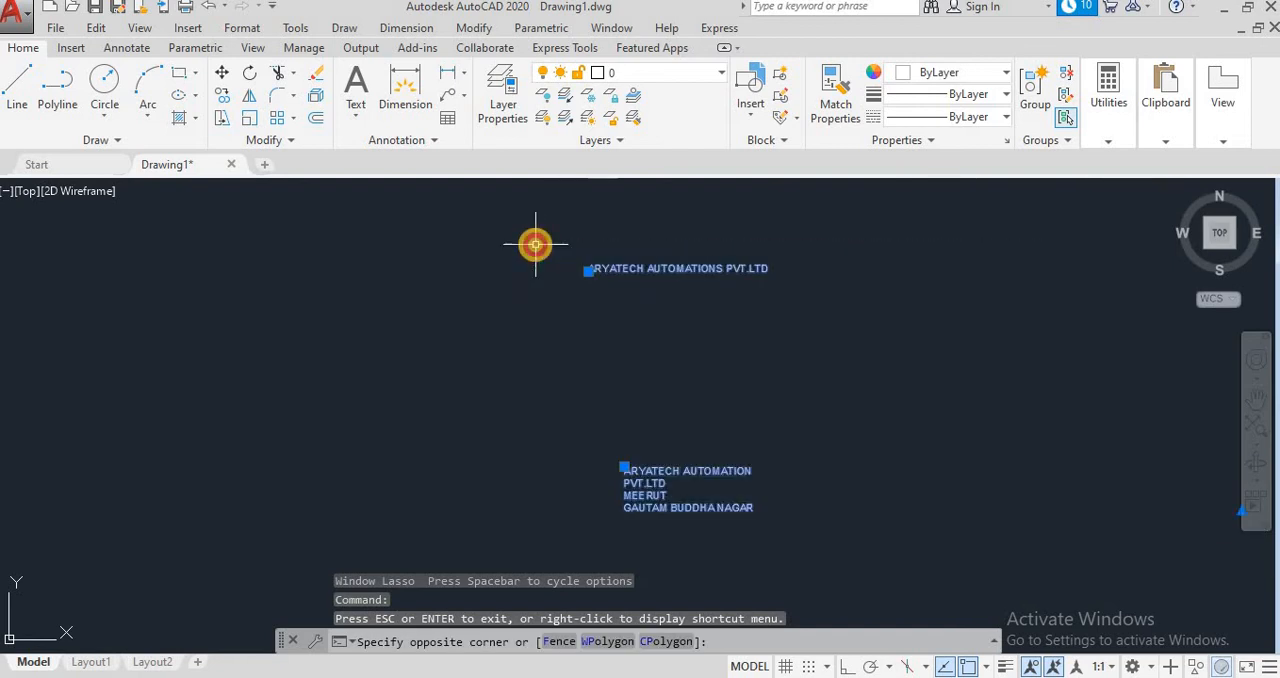
key(Delete)
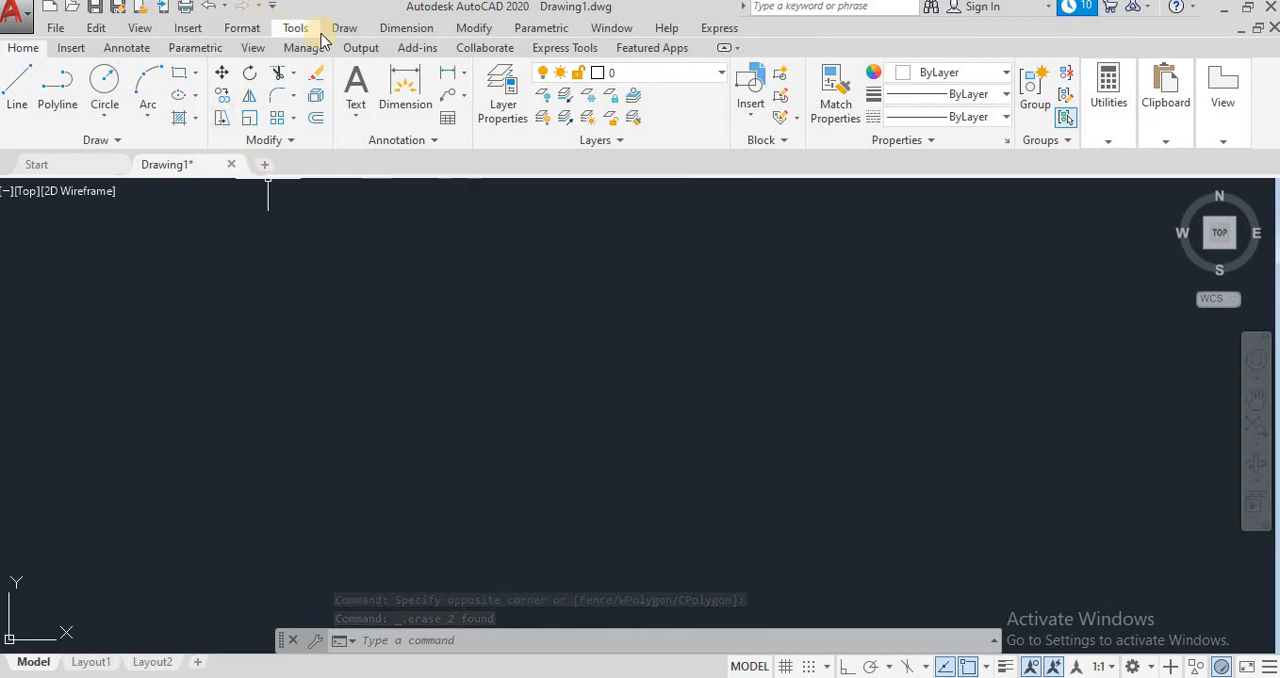
click(415, 27)
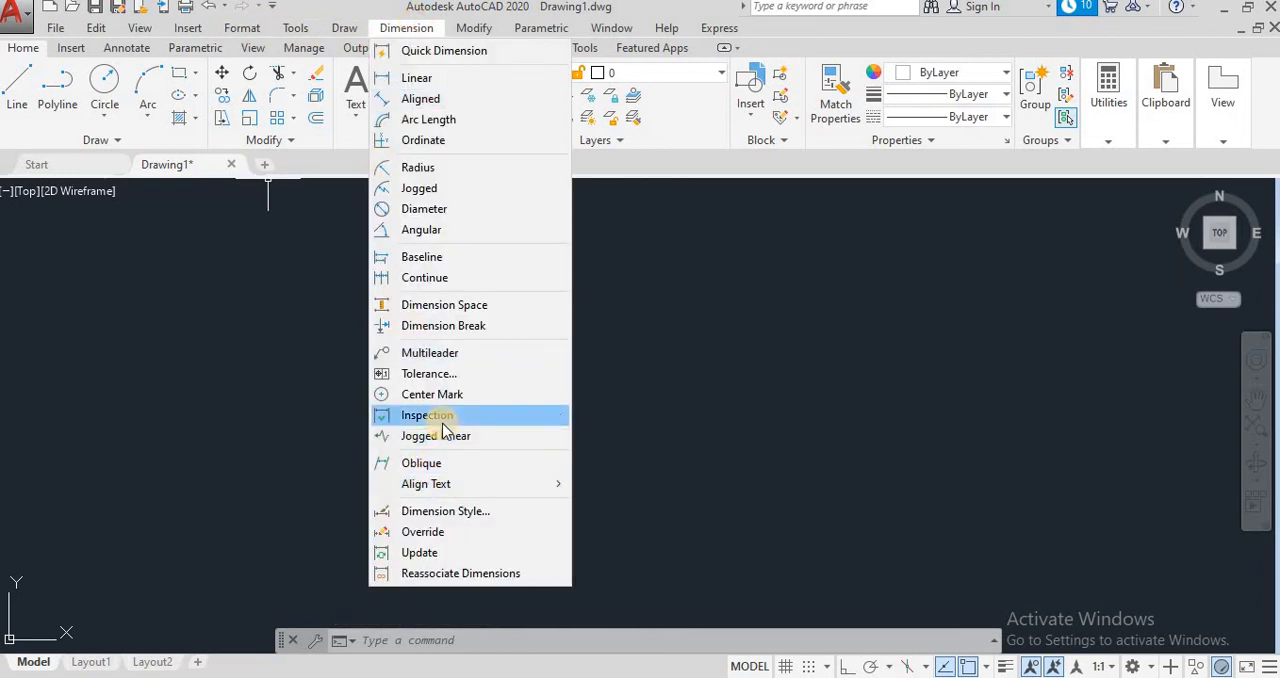
mouse_move(432, 496)
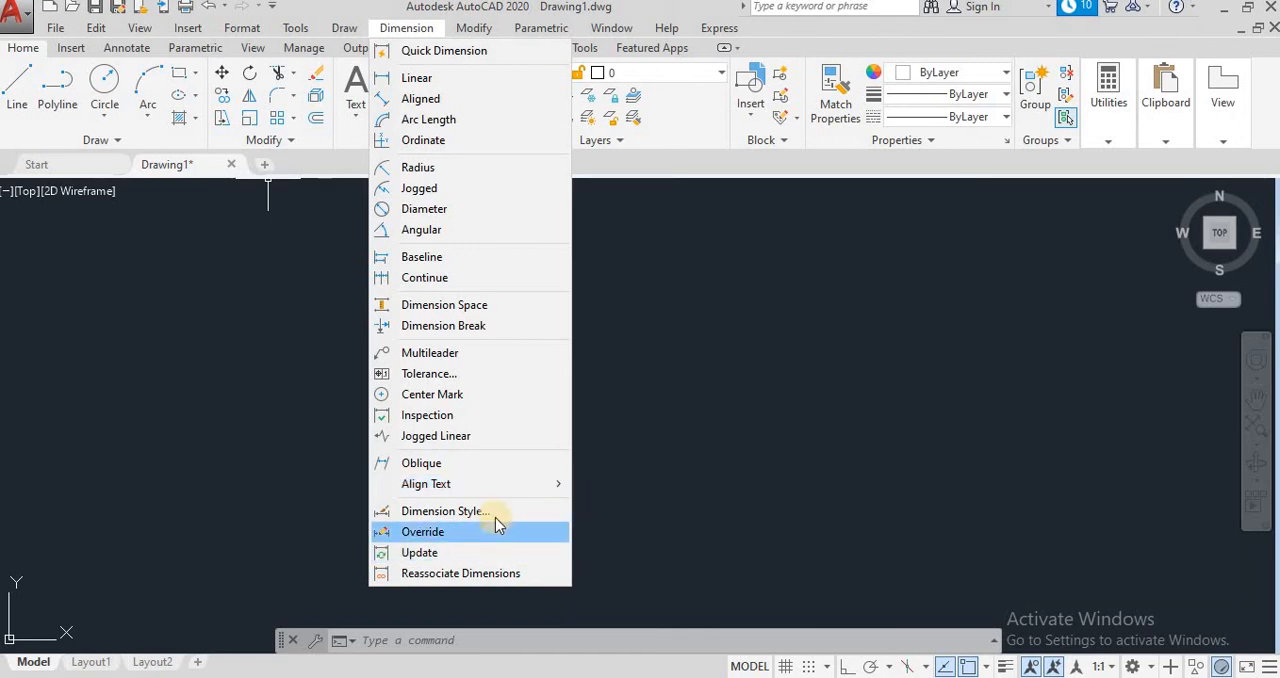
click(467, 379)
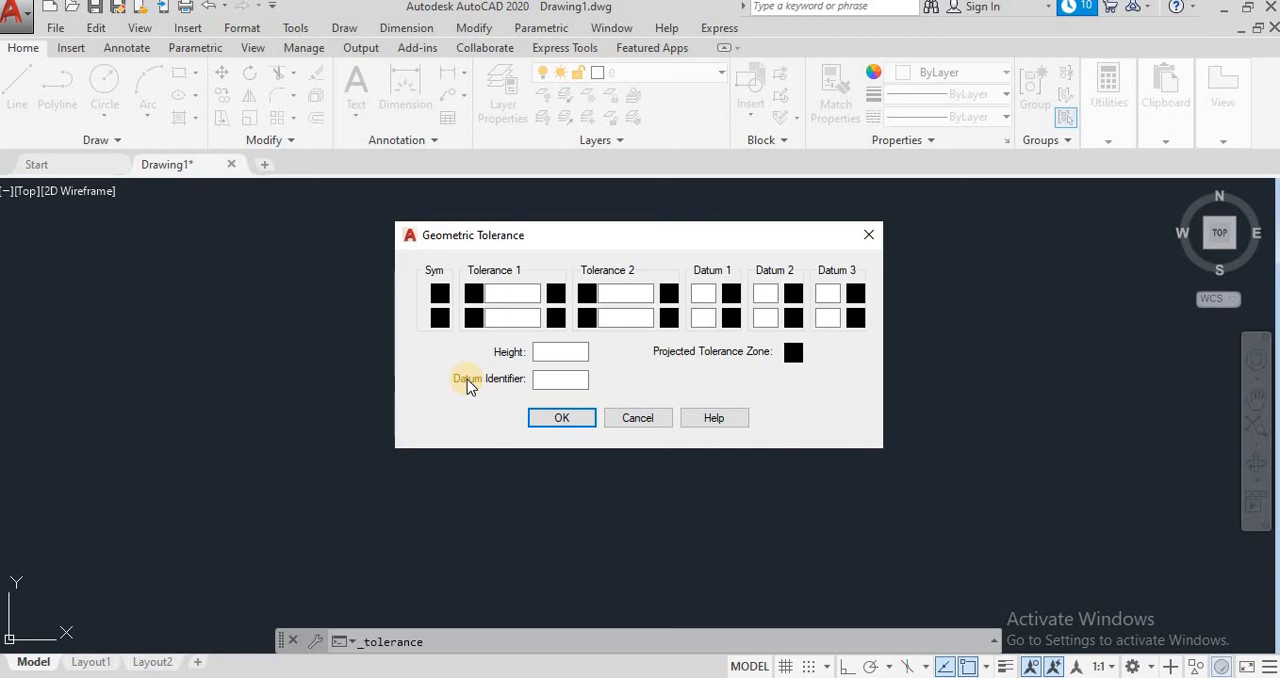
click(869, 234)
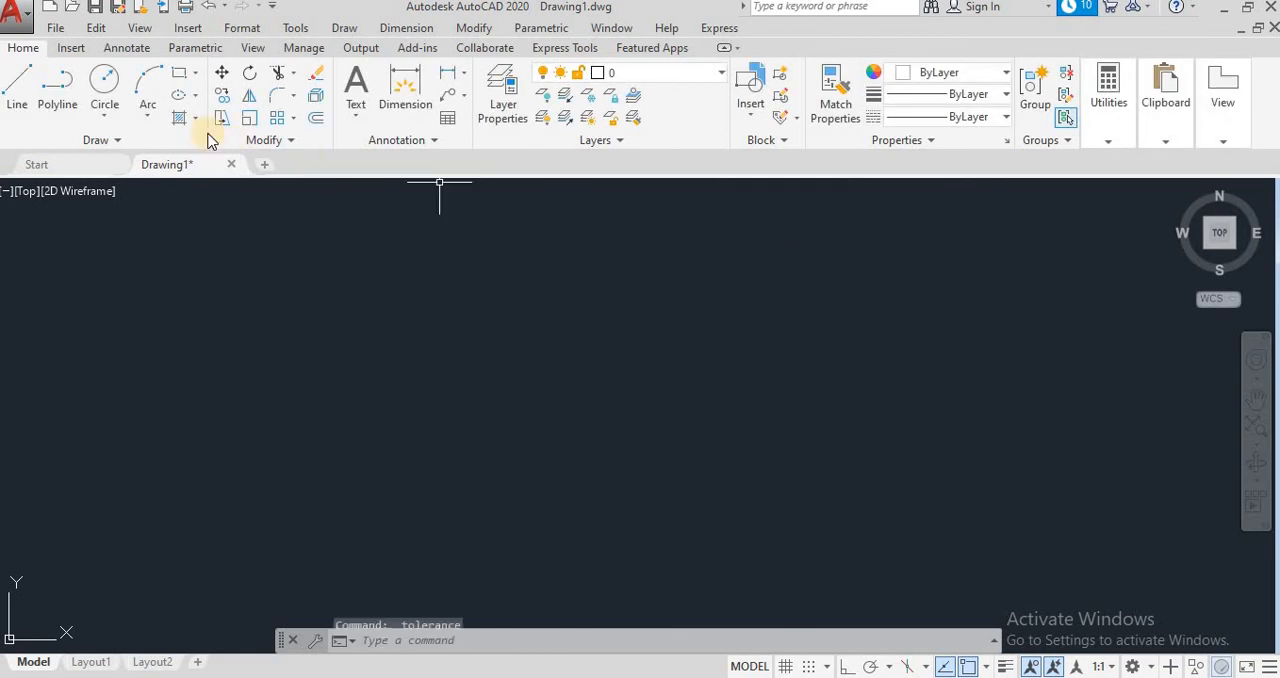
Step: Draw a single nearly horizontal line 150 units long in the empty drawing area
click(17, 90)
click(399, 382)
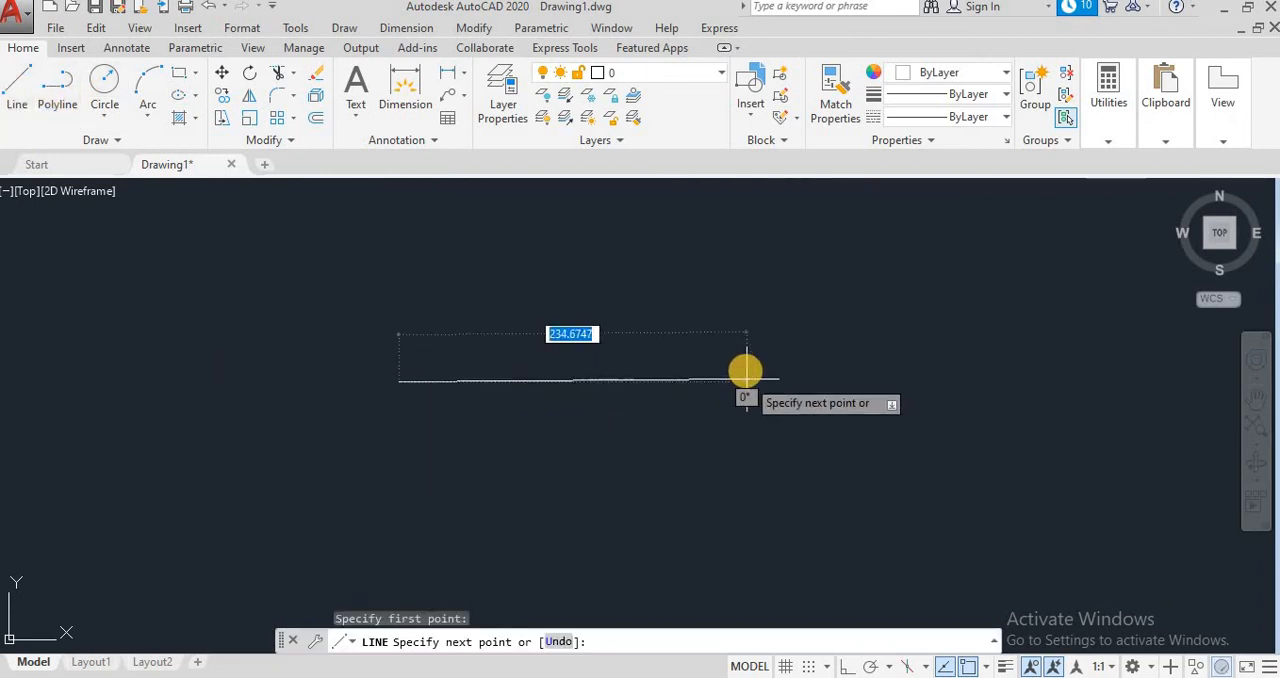
text(1)
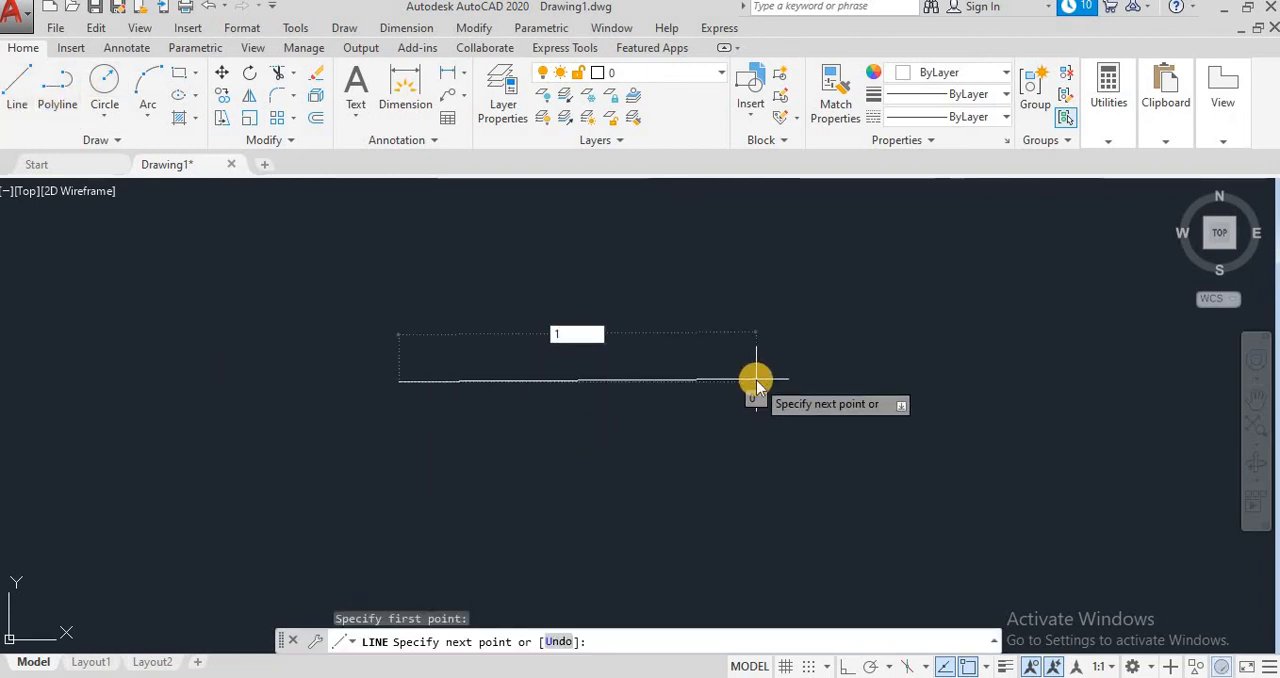
text(50)
key(Return)
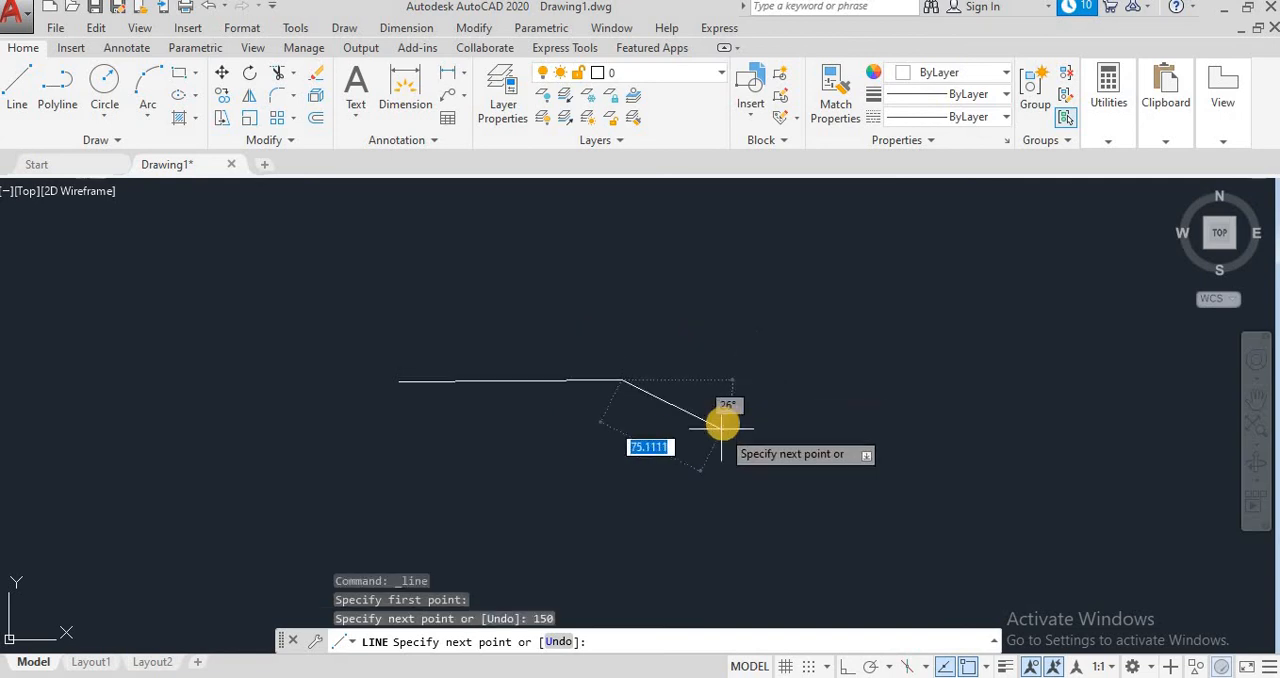
key(Escape)
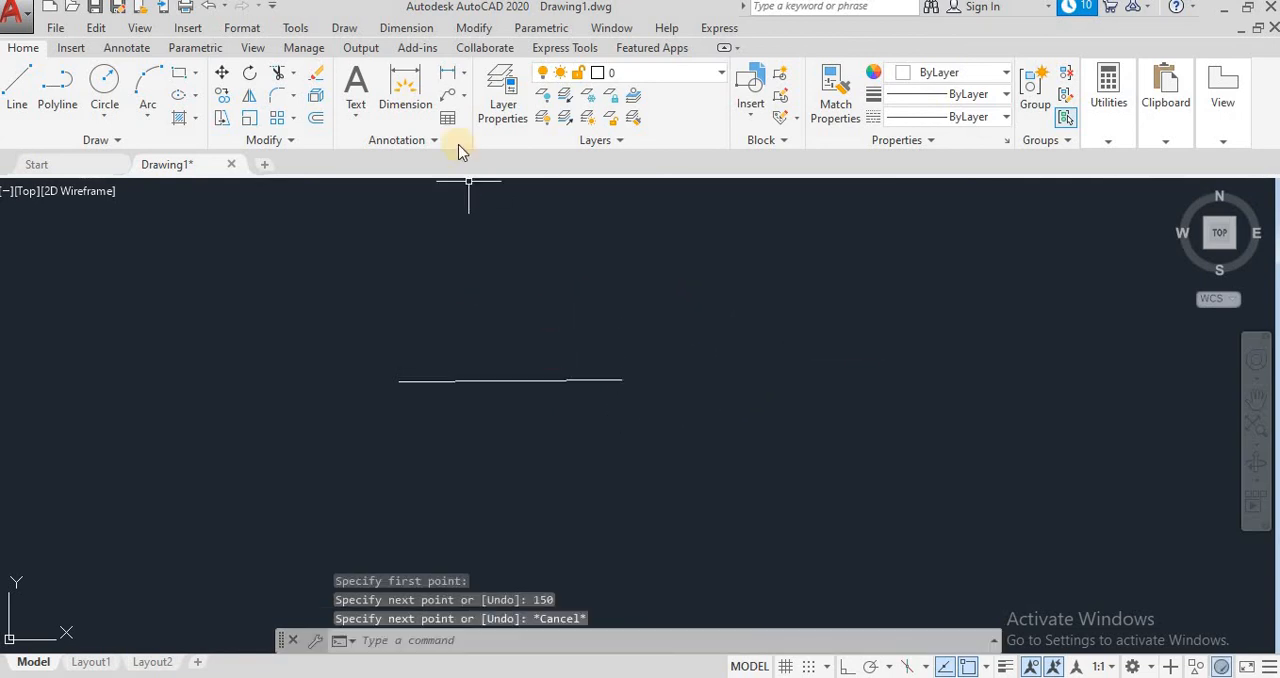
Step: Add a linear dimension between the line's two endpoints and place it above the line
click(462, 74)
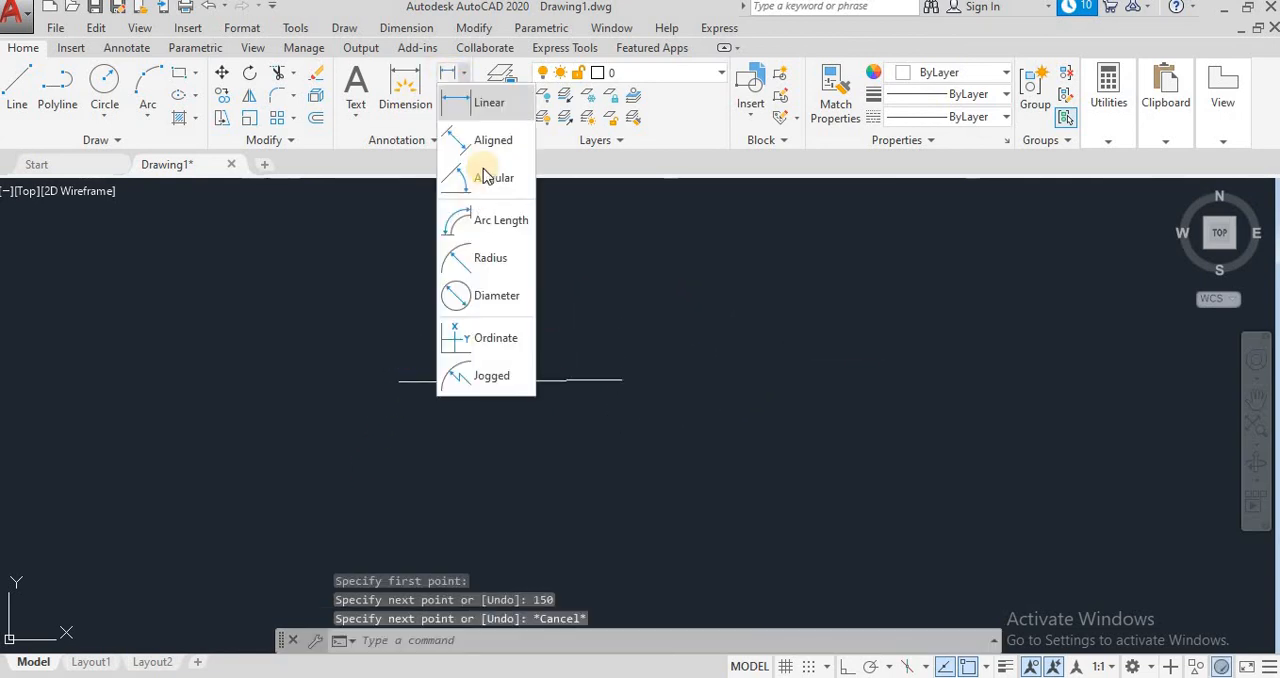
click(455, 103)
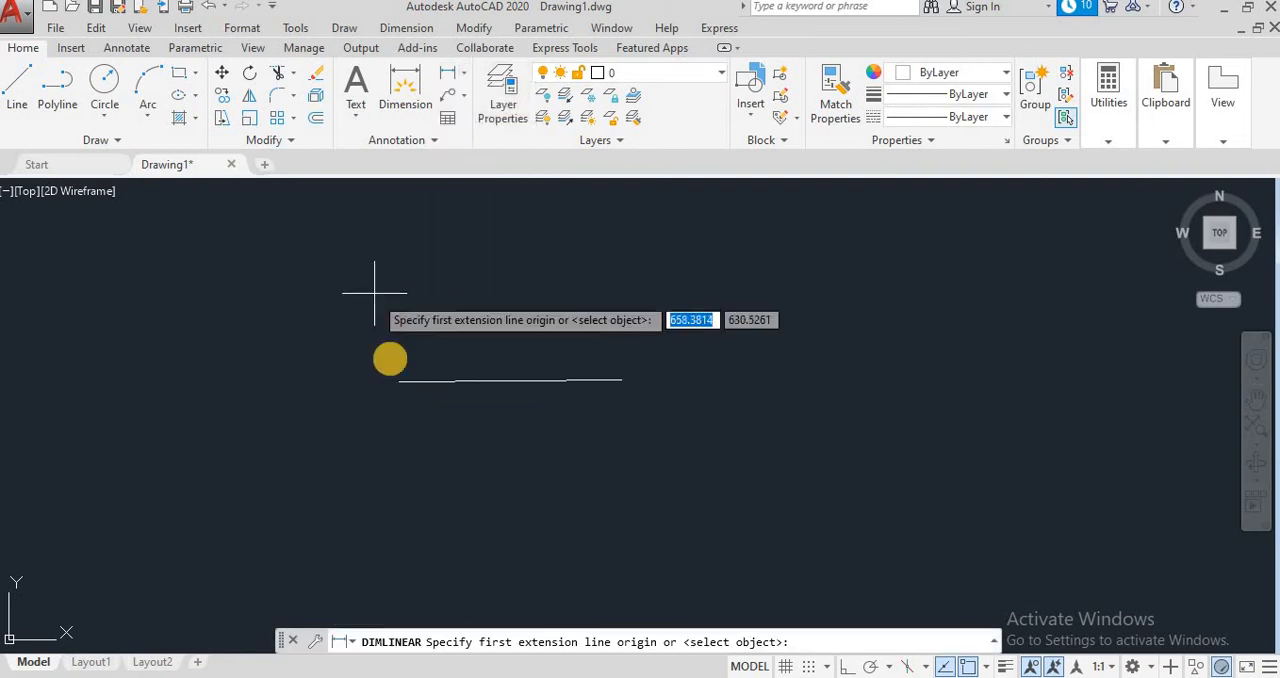
click(398, 380)
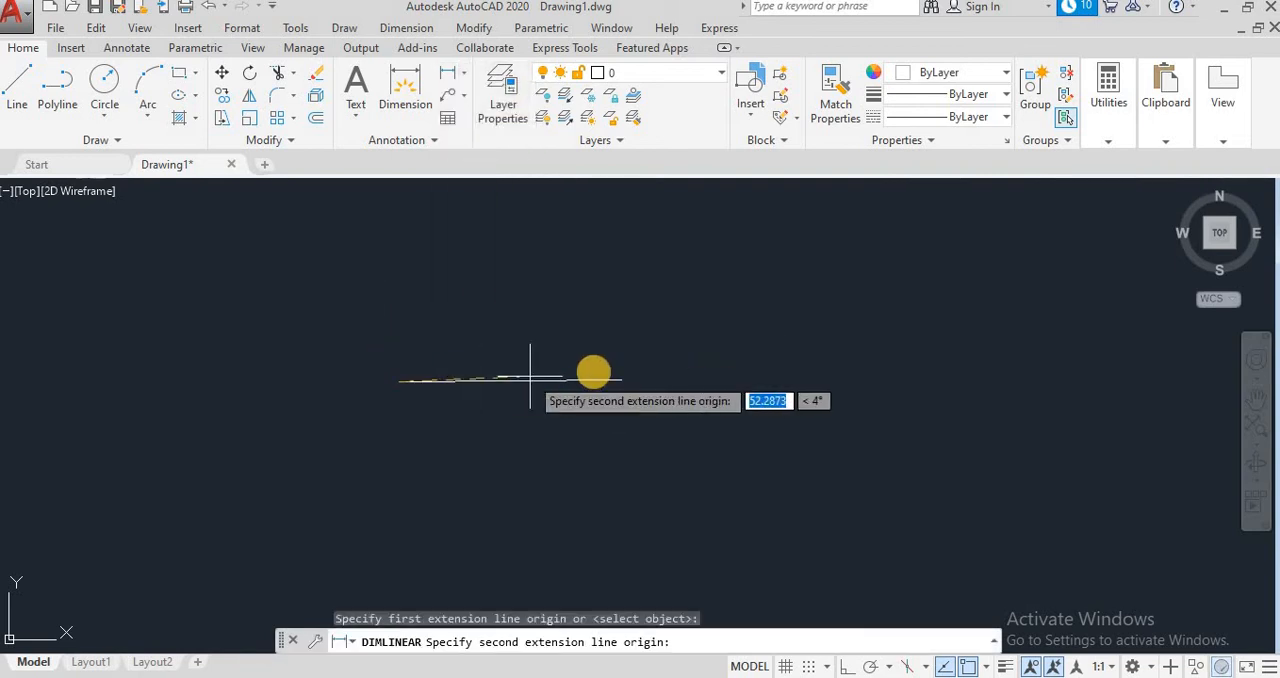
click(621, 380)
click(615, 341)
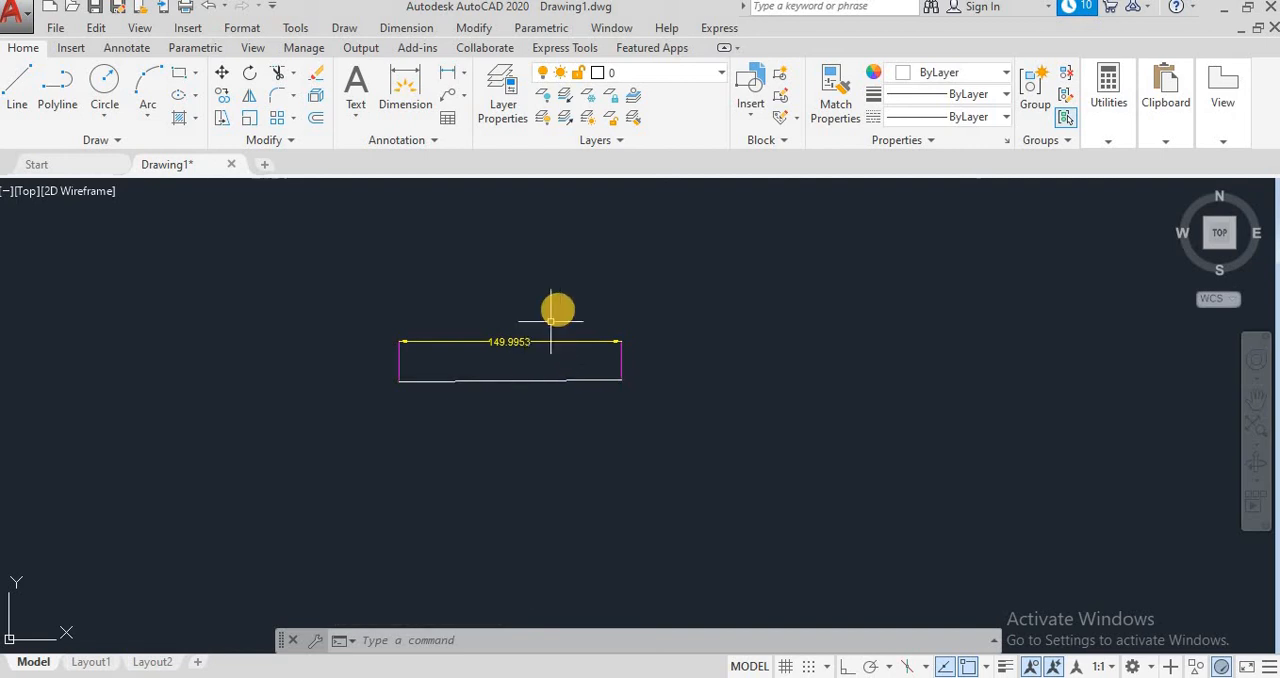
Step: Start a geometric tolerance with the position symbol and set Tolerance 1 to diameter 500 with material condition M
click(406, 28)
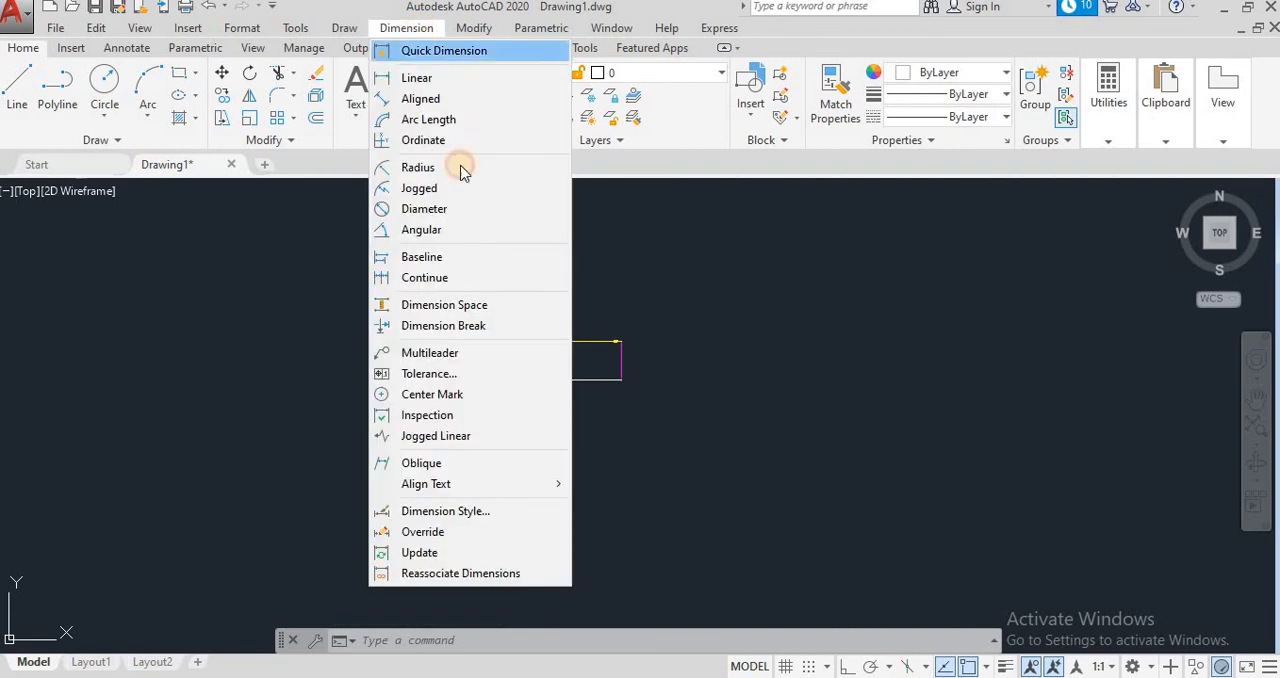
click(440, 373)
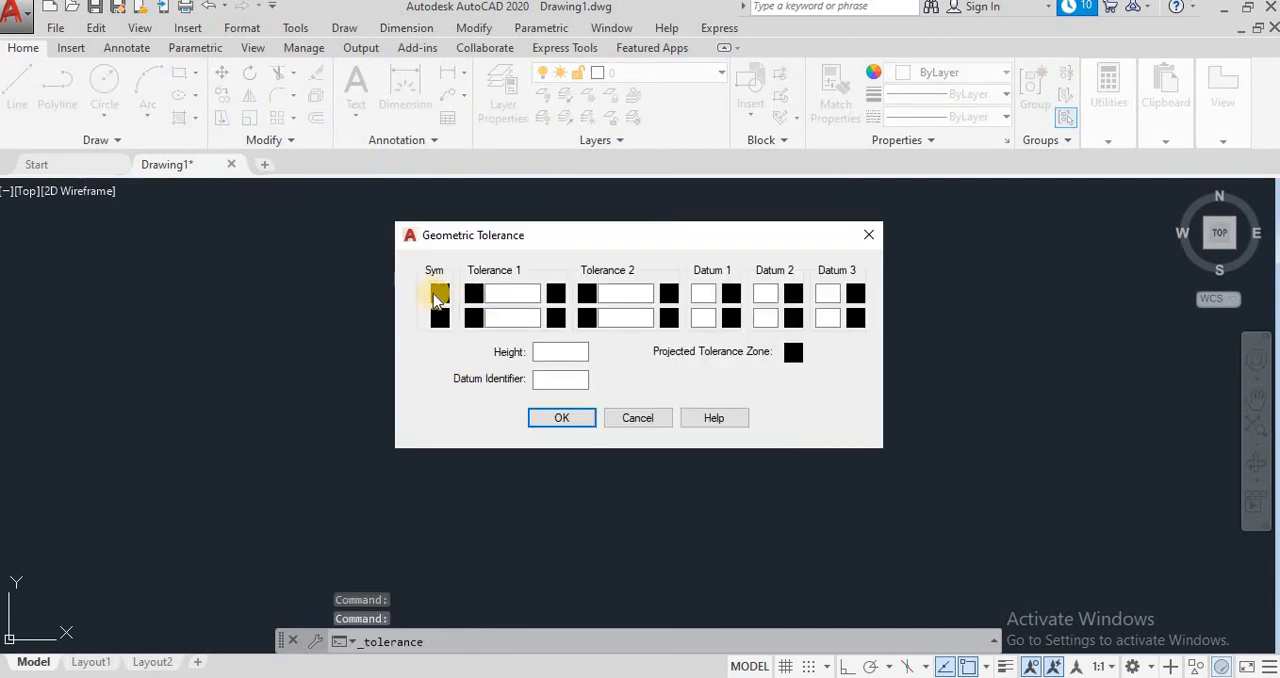
click(440, 293)
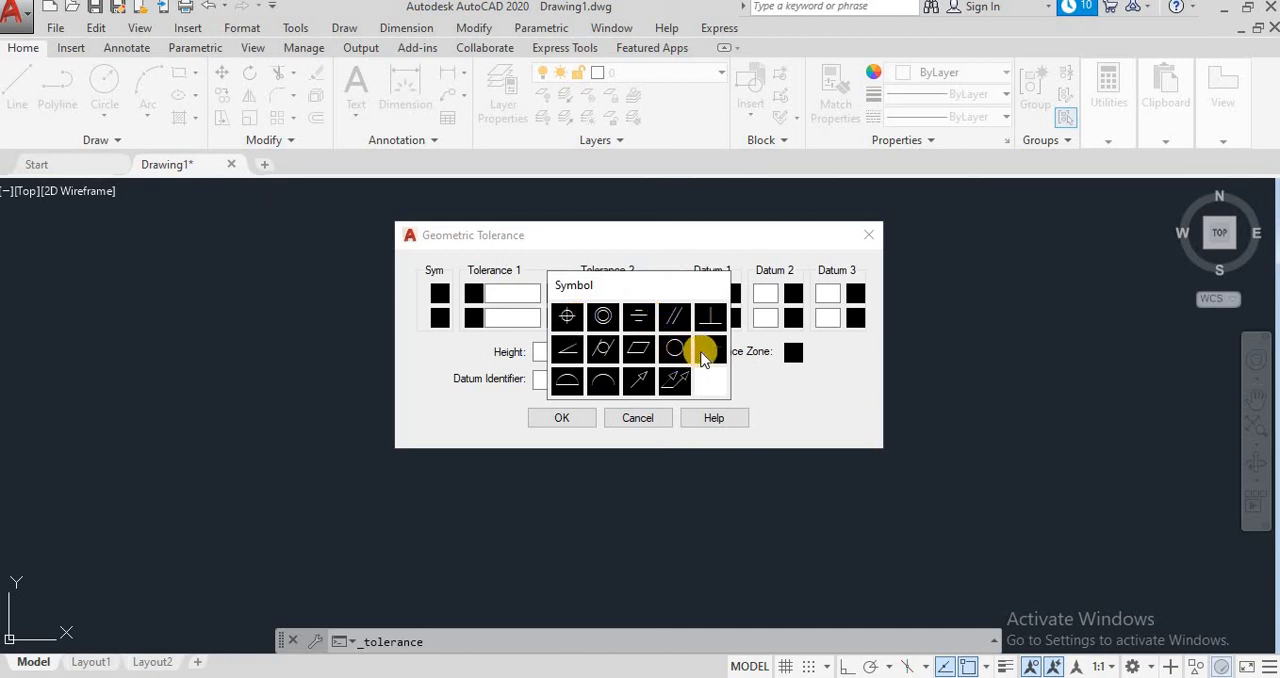
click(566, 317)
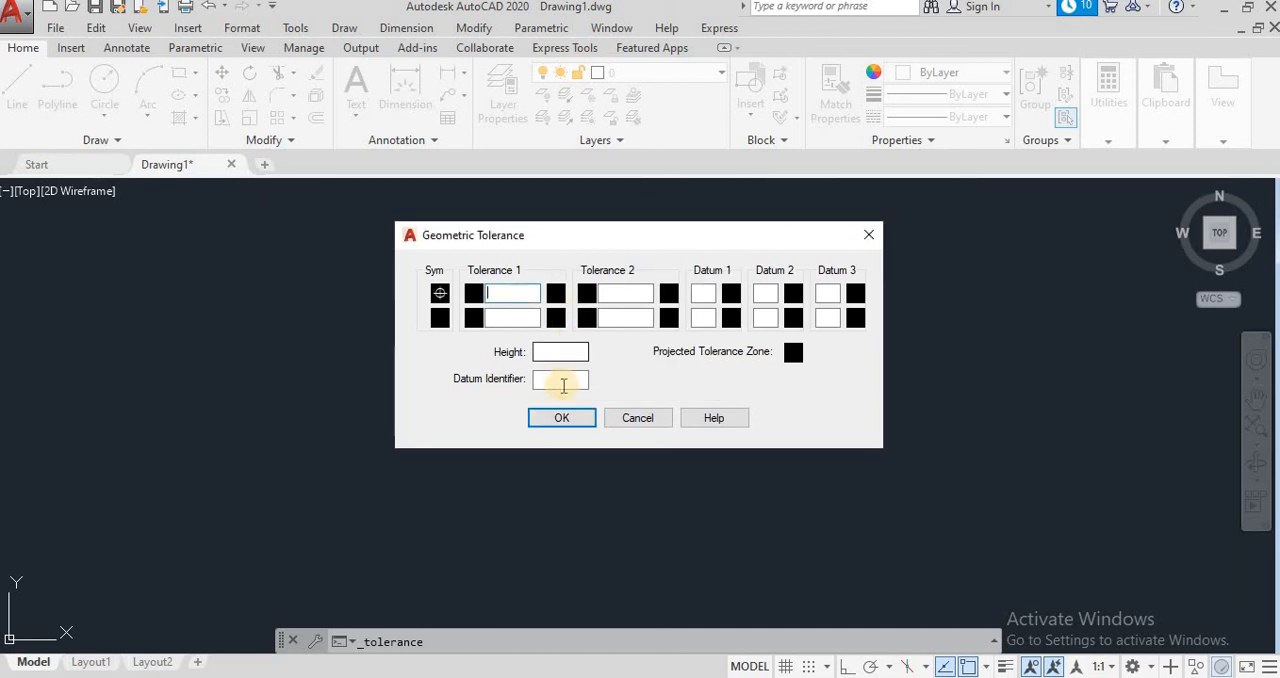
click(474, 294)
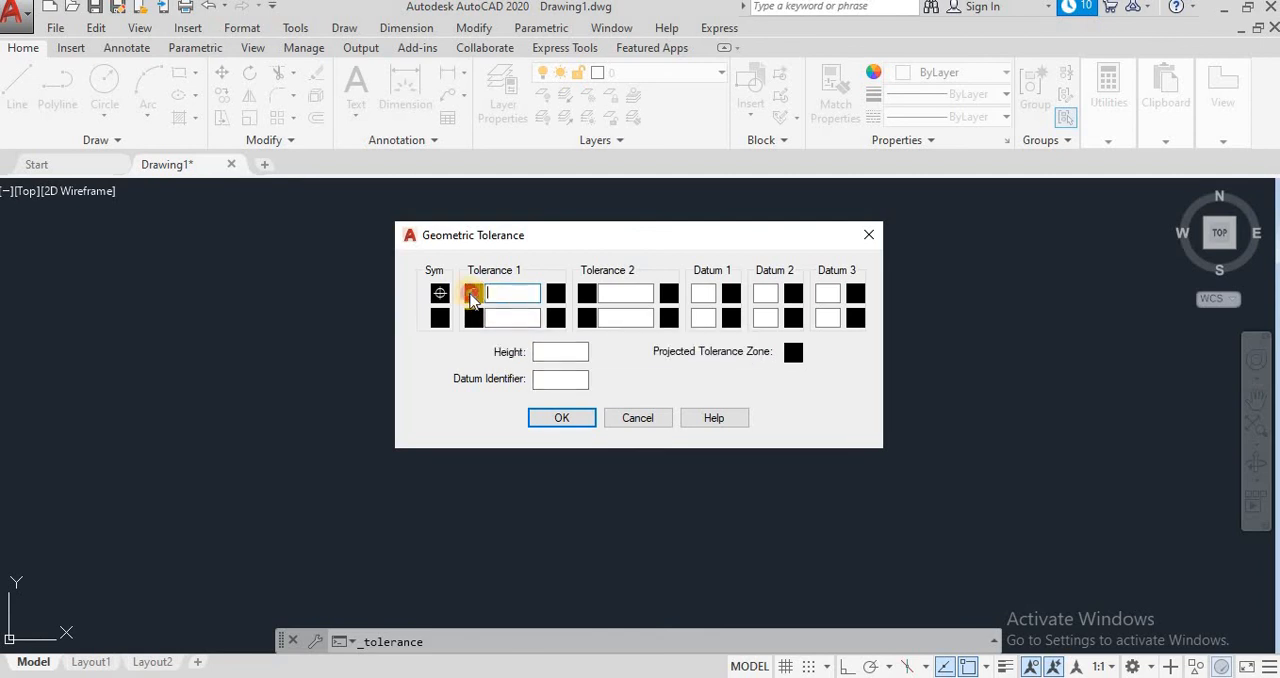
click(473, 295)
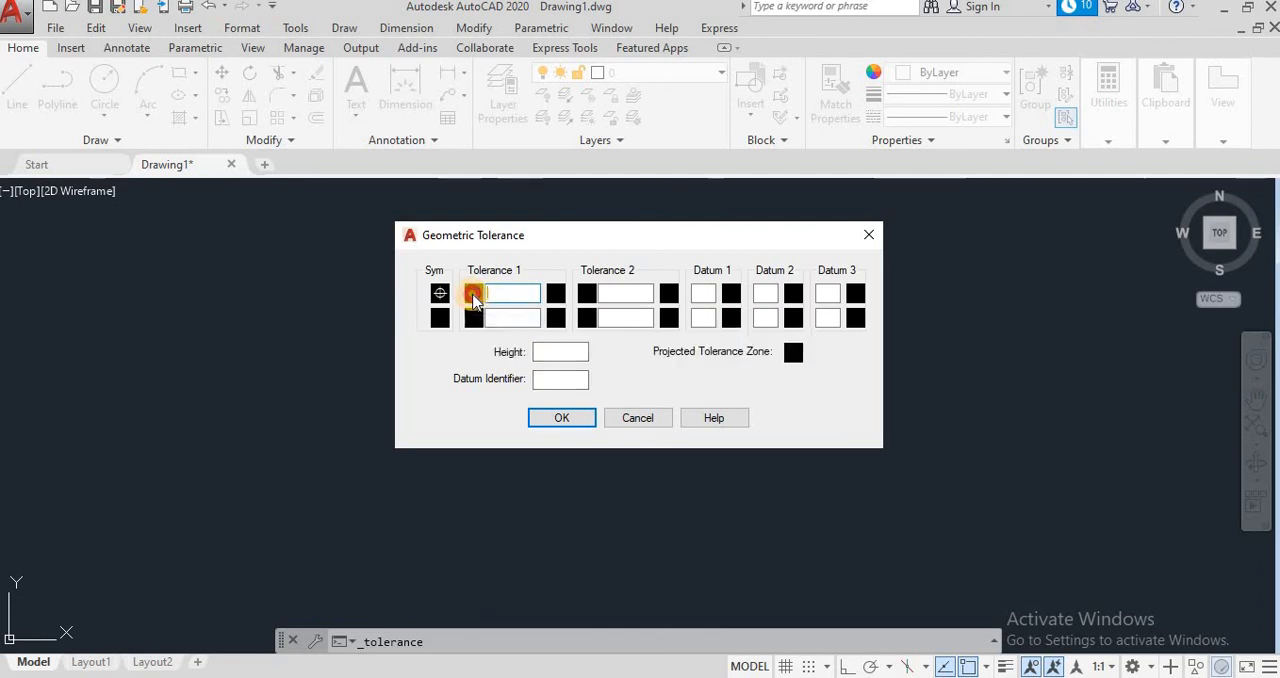
click(473, 295)
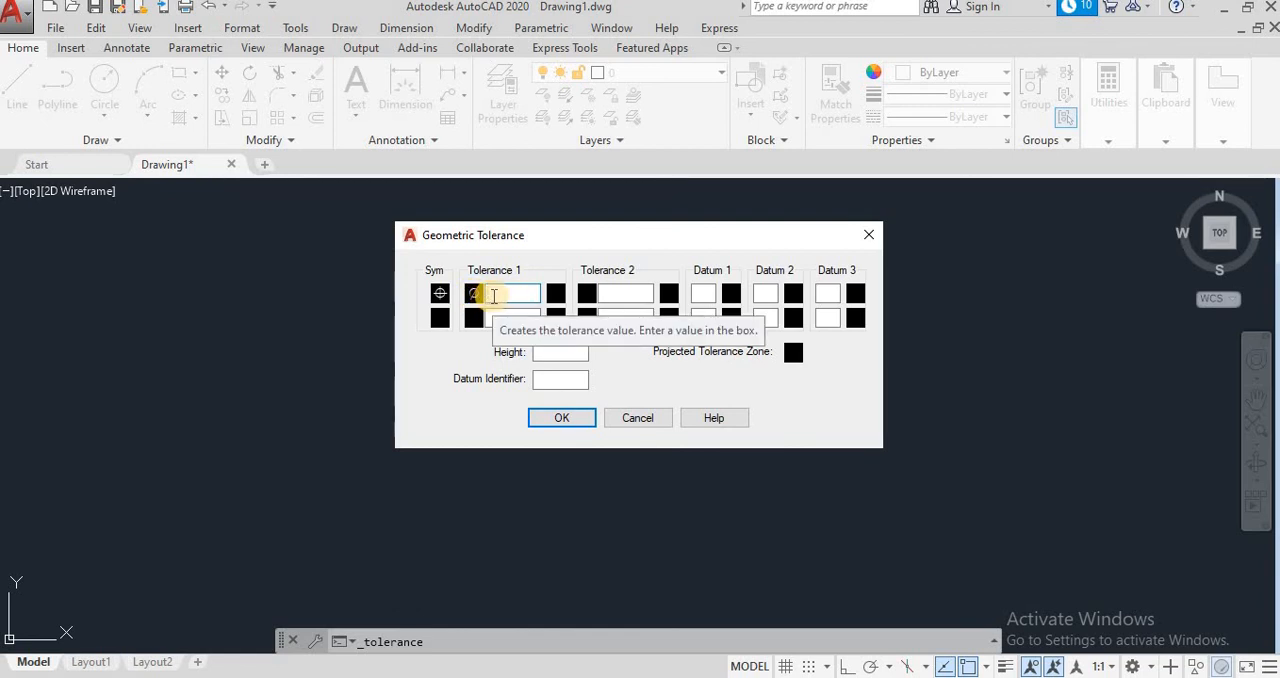
text(50)
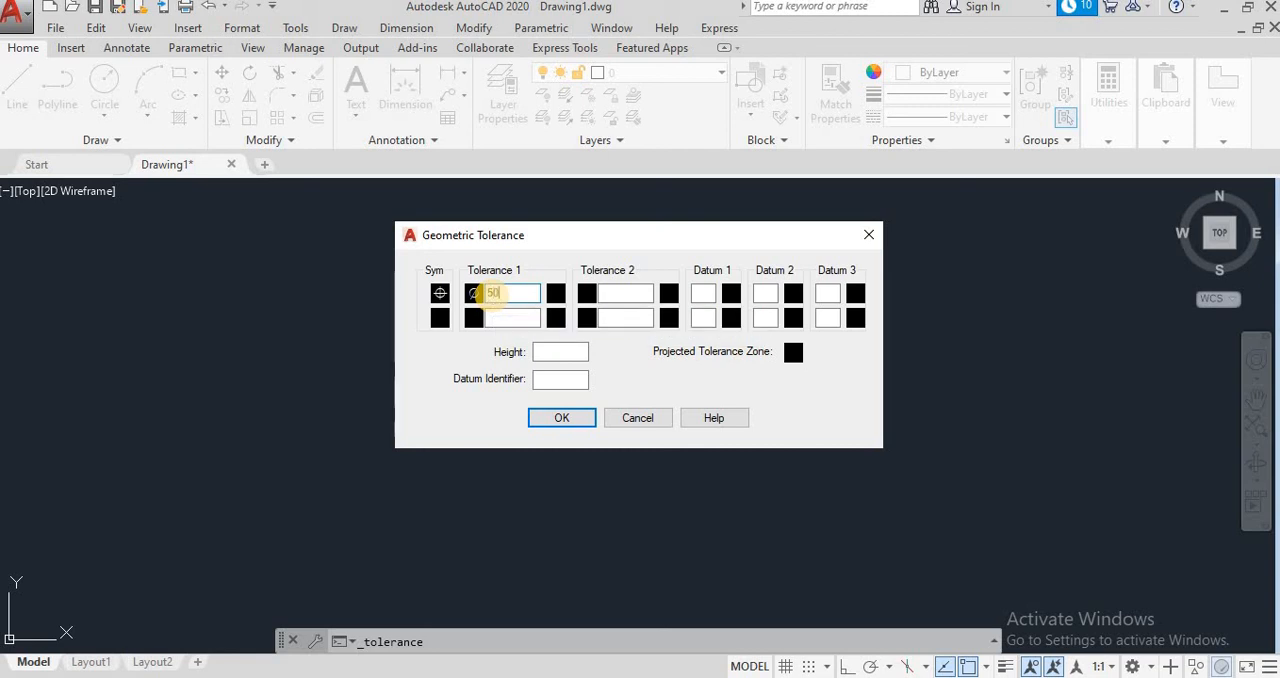
text(0)
click(554, 294)
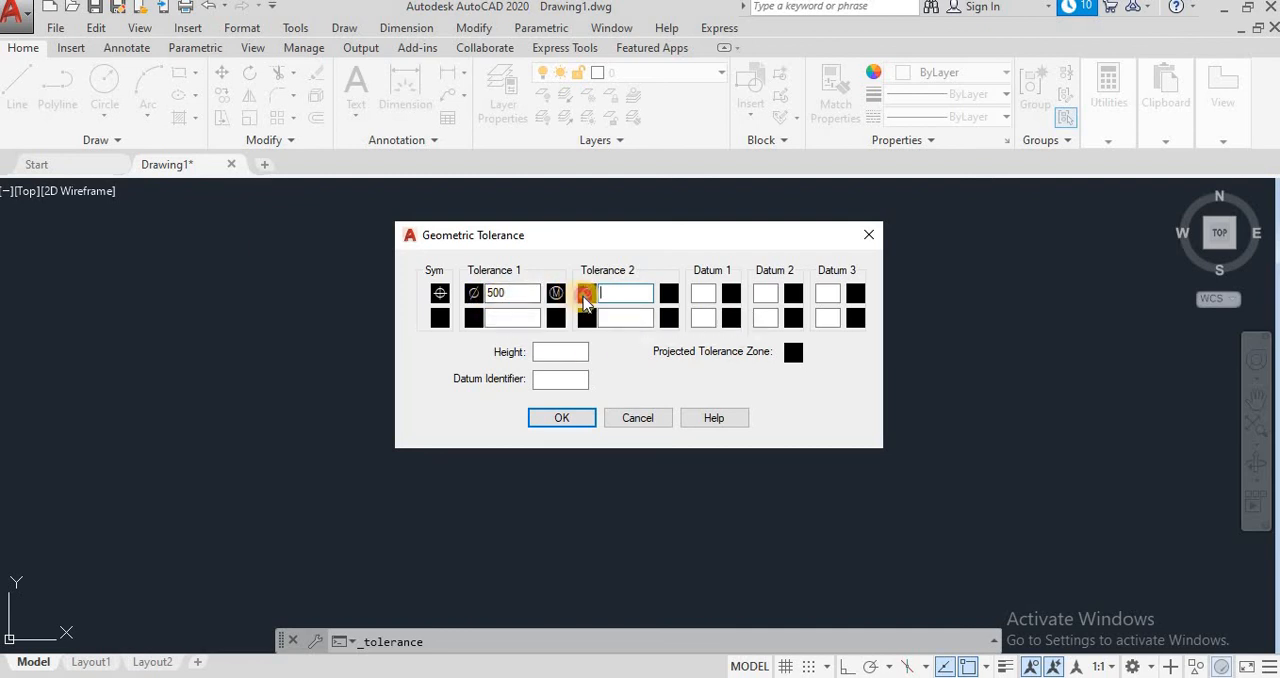
Step: Set Tolerance 2 of the geometric tolerance to diameter 100 with material condition L
click(586, 295)
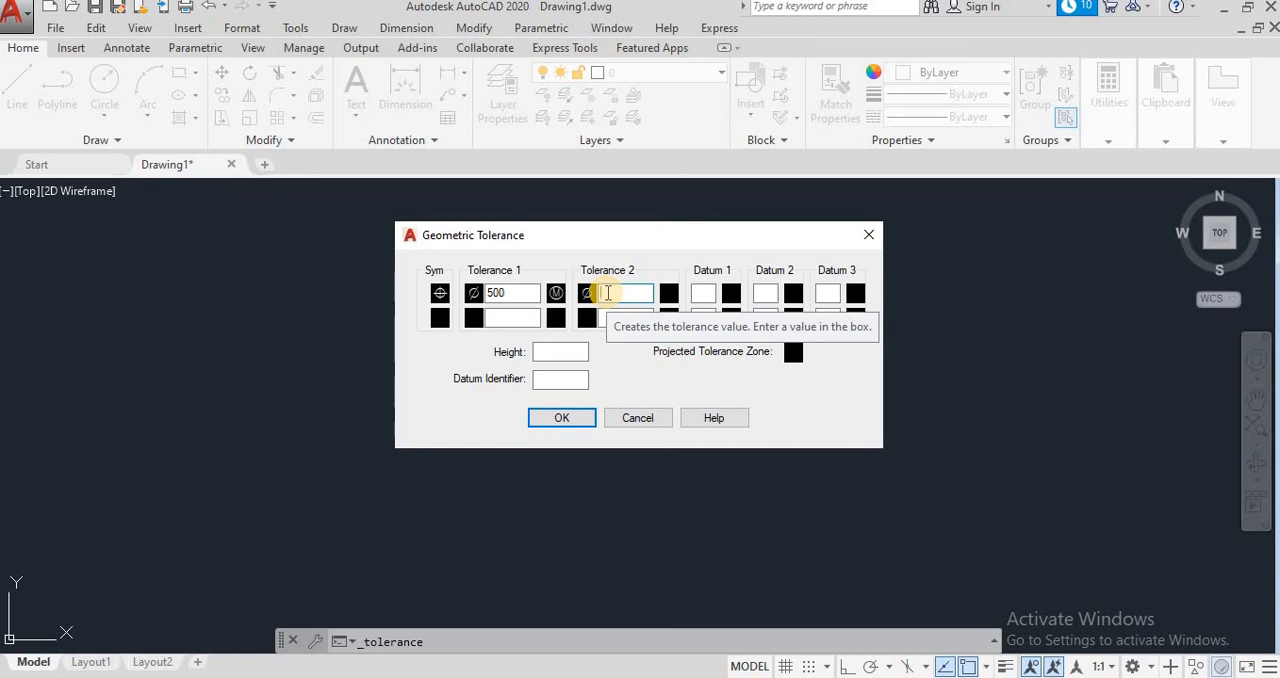
click(669, 292)
click(624, 349)
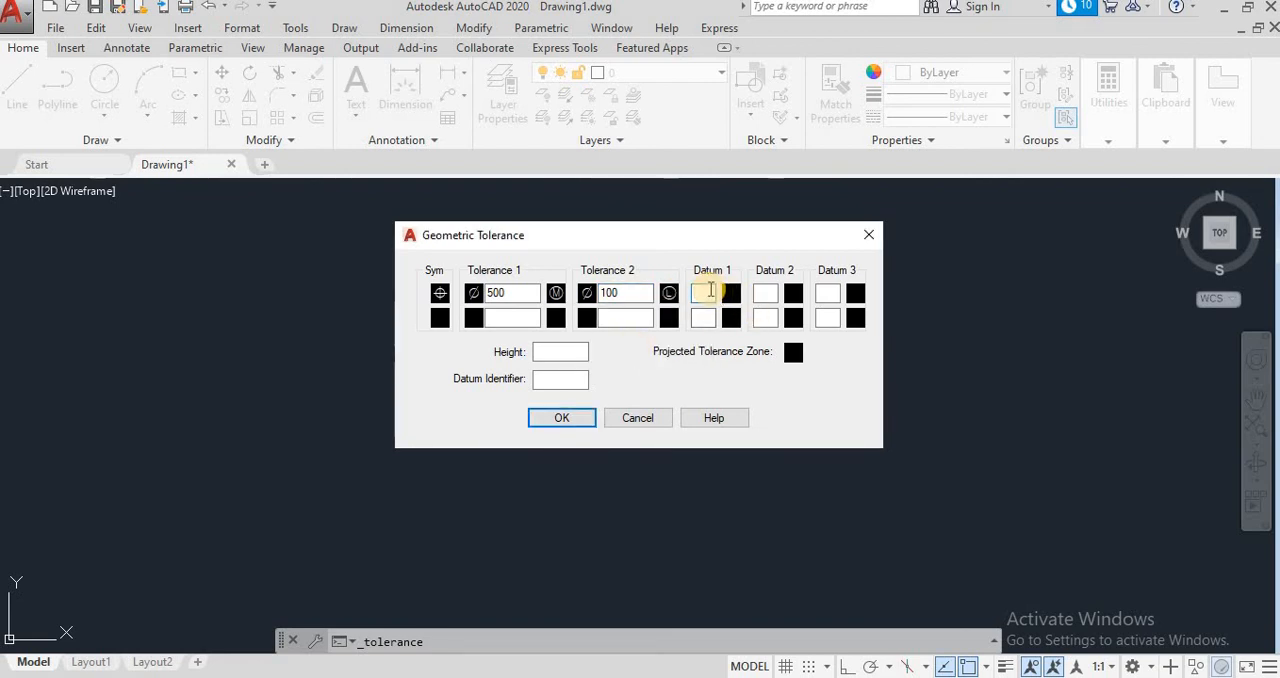
Step: Set Datum 1 to A with material condition L and place the tolerance frame just above the linear dimension
click(706, 291)
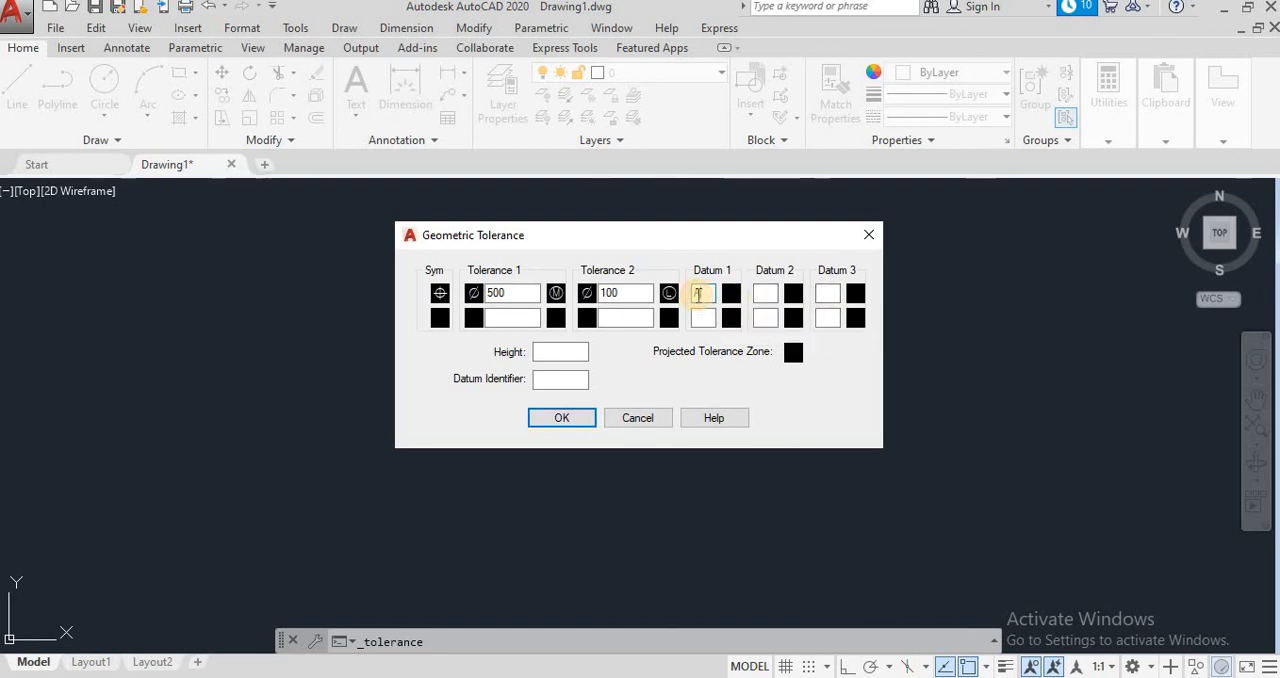
text(A)
click(731, 298)
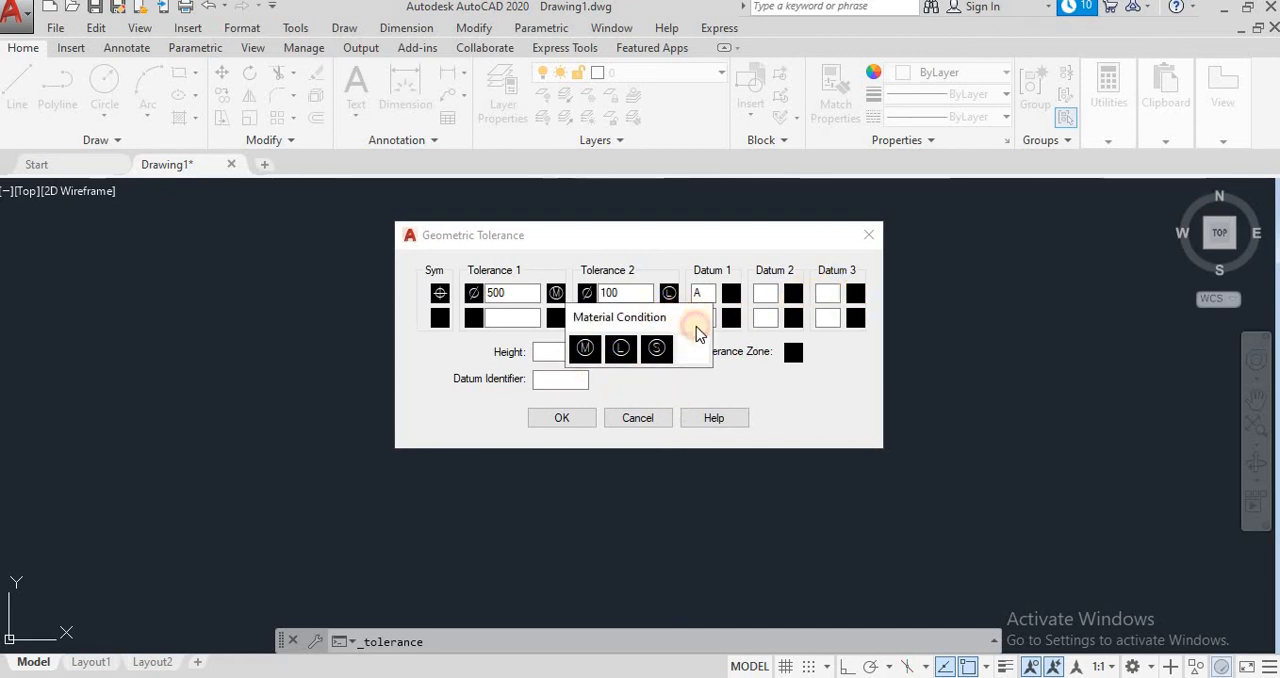
click(634, 344)
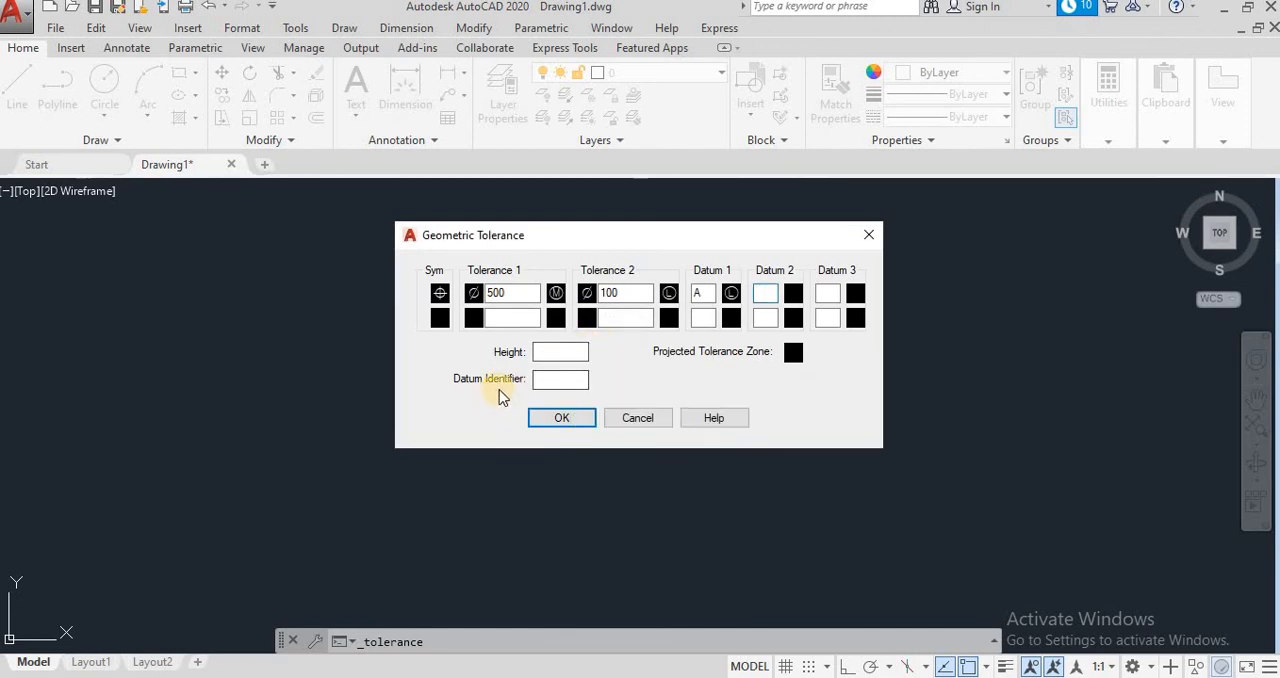
click(552, 420)
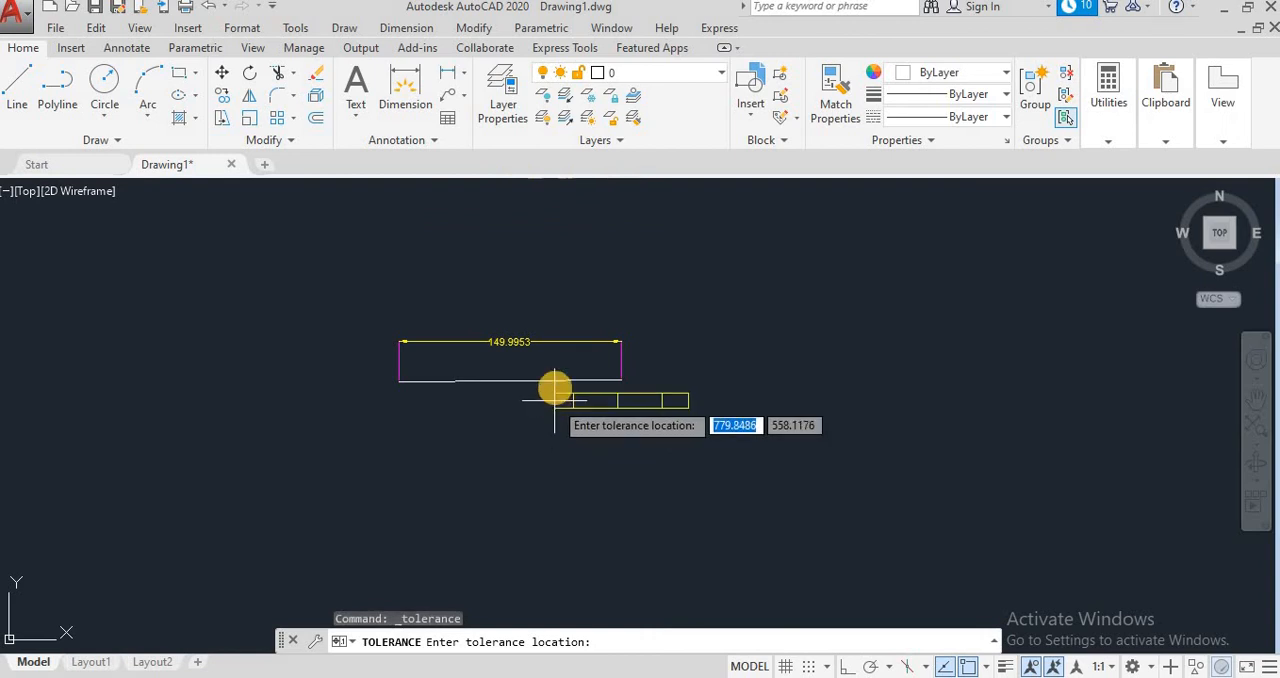
click(558, 317)
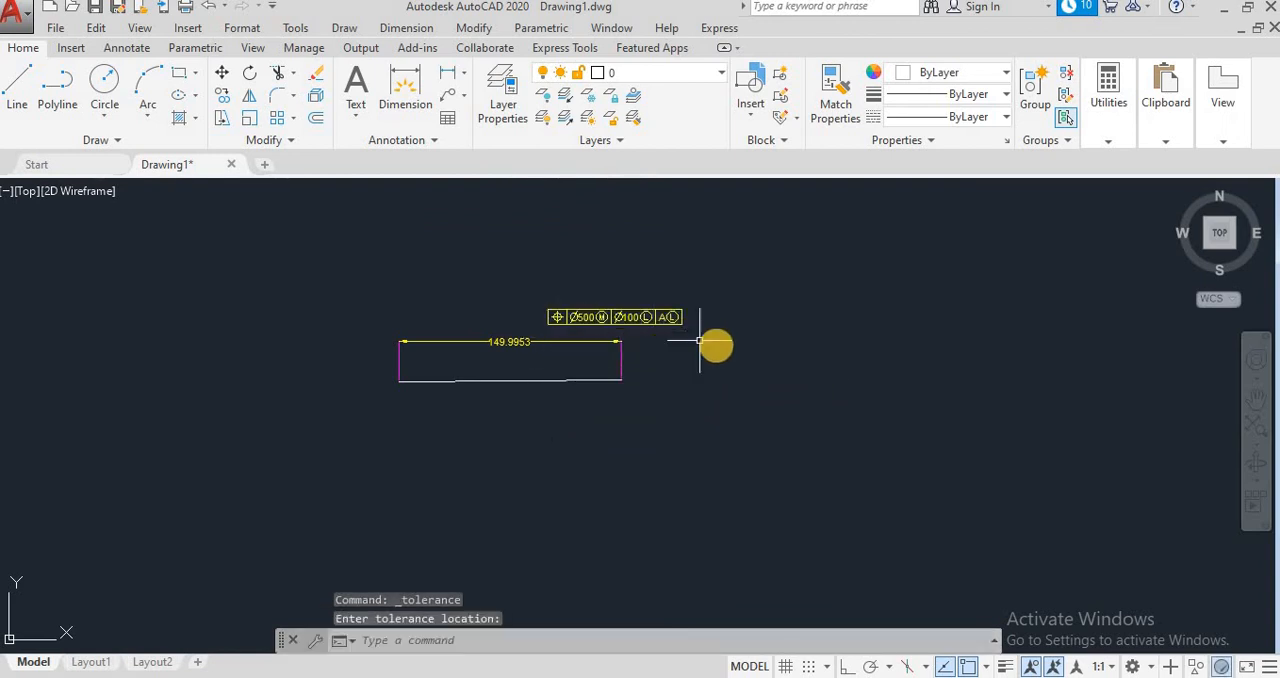
Step: Delete the geometric tolerance frame above the linear dimension
scroll(714, 345, up, 2)
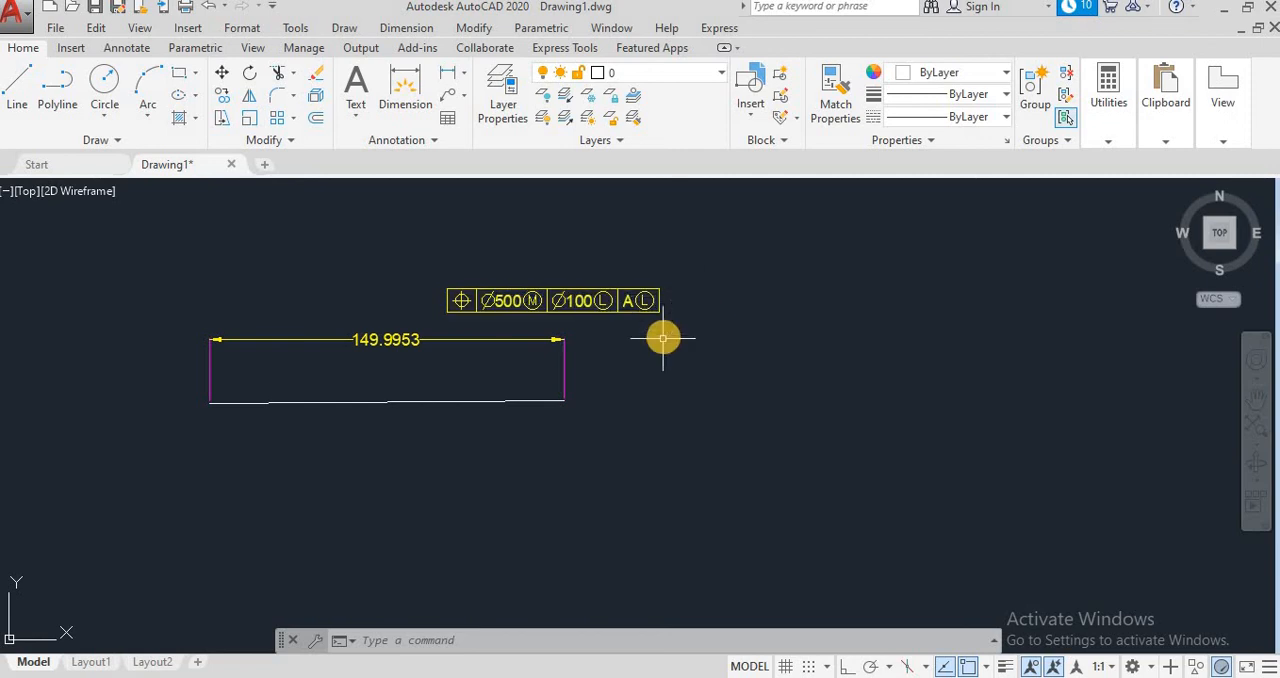
click(624, 289)
key(Delete)
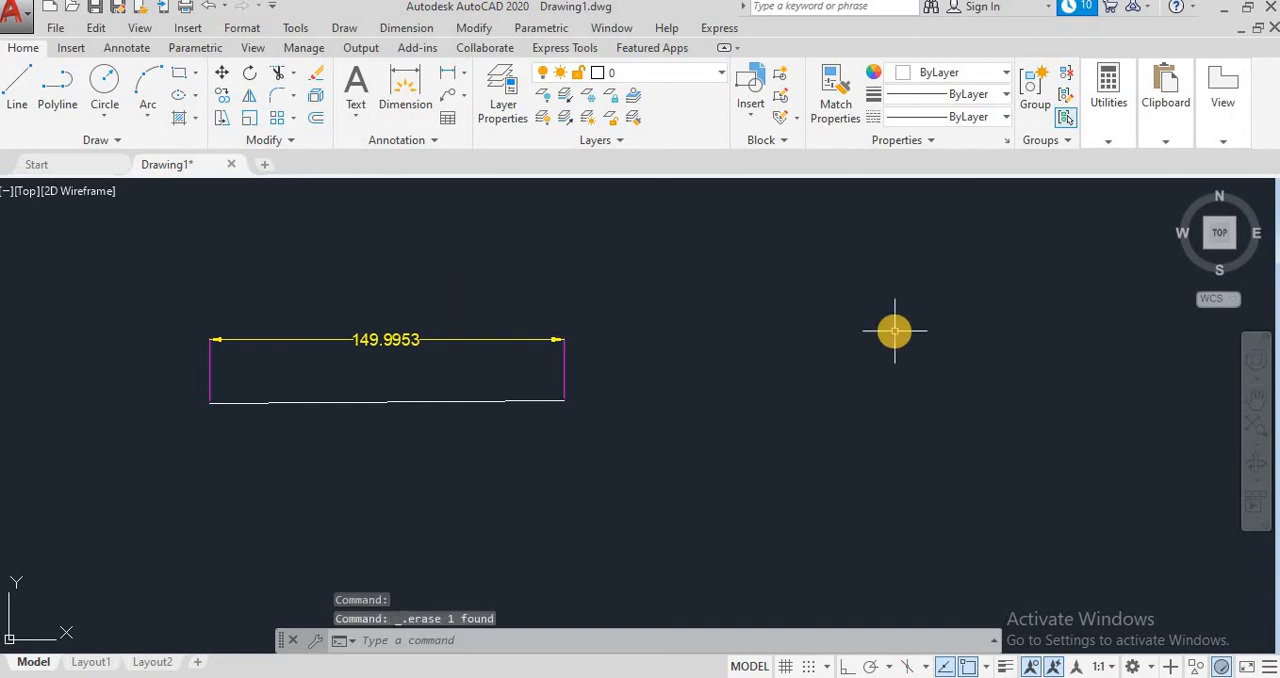
Step: Delete the line together with its linear dimension
scroll(885, 330, up, 2)
scroll(664, 410, down, 3)
click(720, 469)
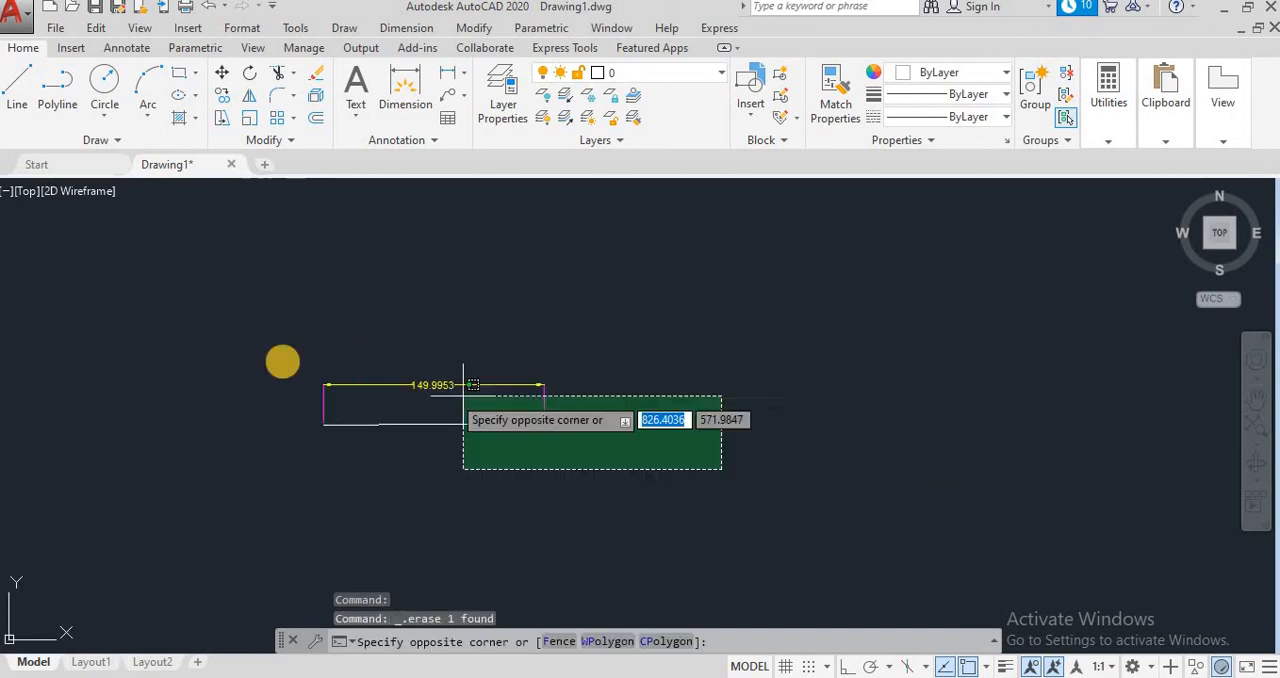
click(247, 346)
key(Delete)
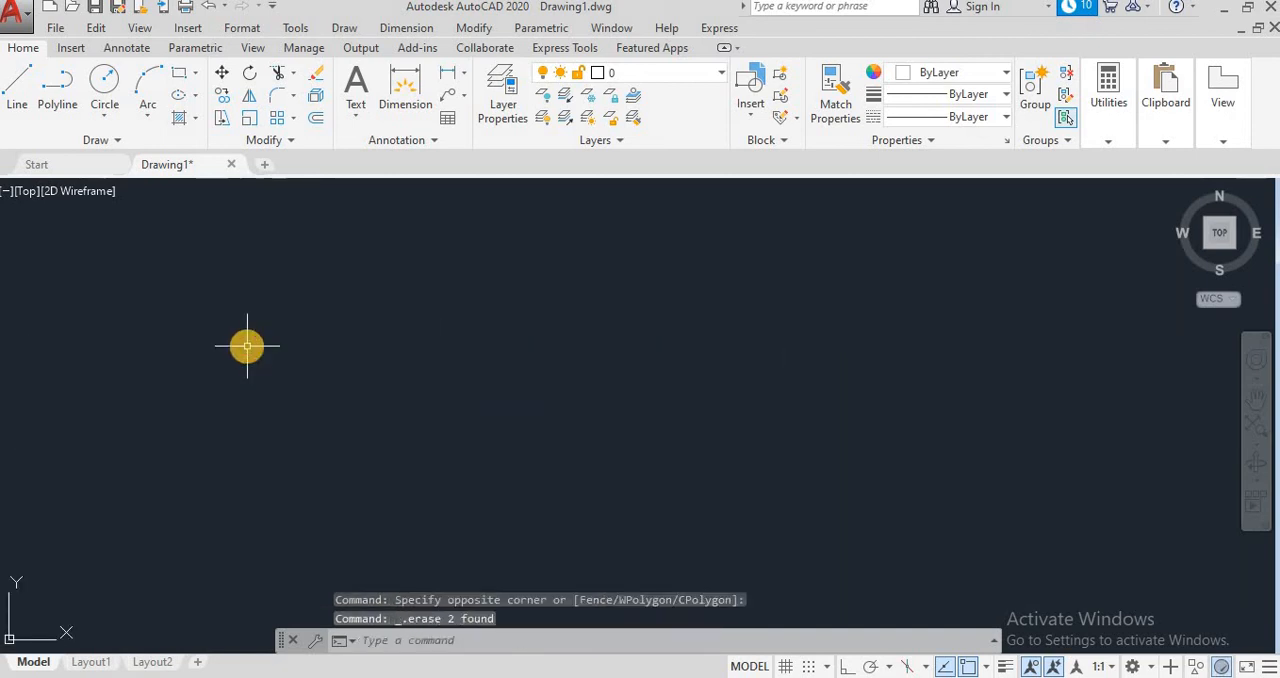